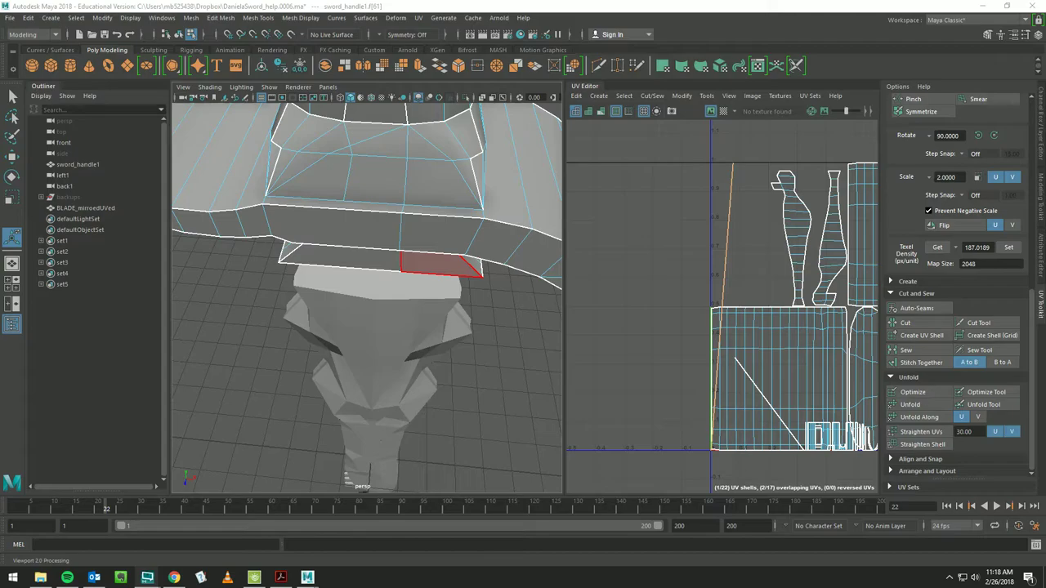
# - Collapse the UV Editor so the 3D view fills the workspace, looking down onto the guard
pyautogui.click(586, 88)
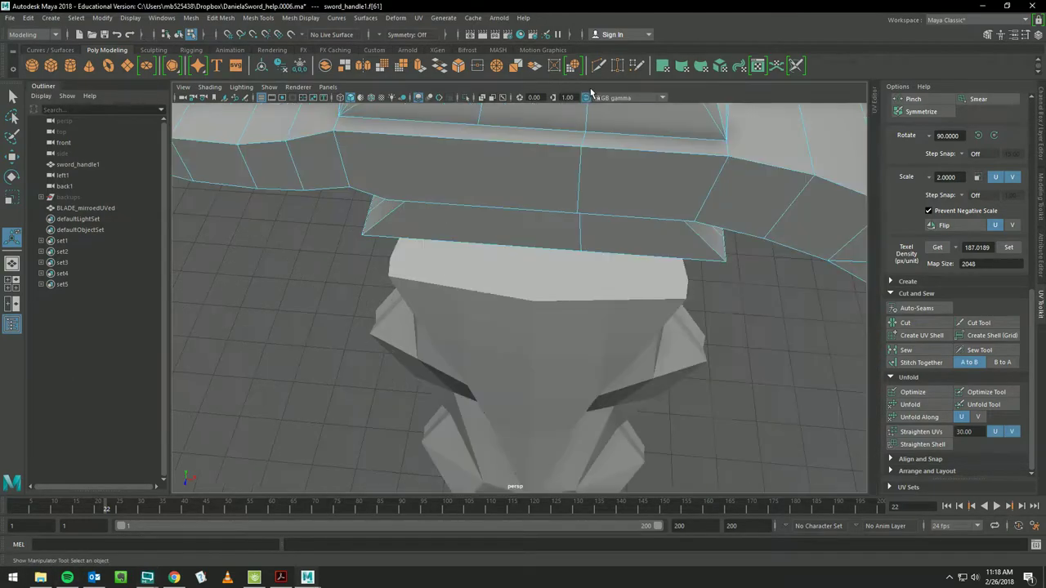
pyautogui.moveTo(611, 189)
pyautogui.keyDown('alt'); pyautogui.mouseDown()
pyautogui.moveTo(601, 230)
pyautogui.moveTo(588, 210)
pyautogui.moveTo(390, 245)
pyautogui.mouseUp(); pyautogui.keyUp('alt')
pyautogui.keyDown('alt'); pyautogui.moveTo(496, 294); pyautogui.dragTo(484, 301); pyautogui.keyUp('alt')
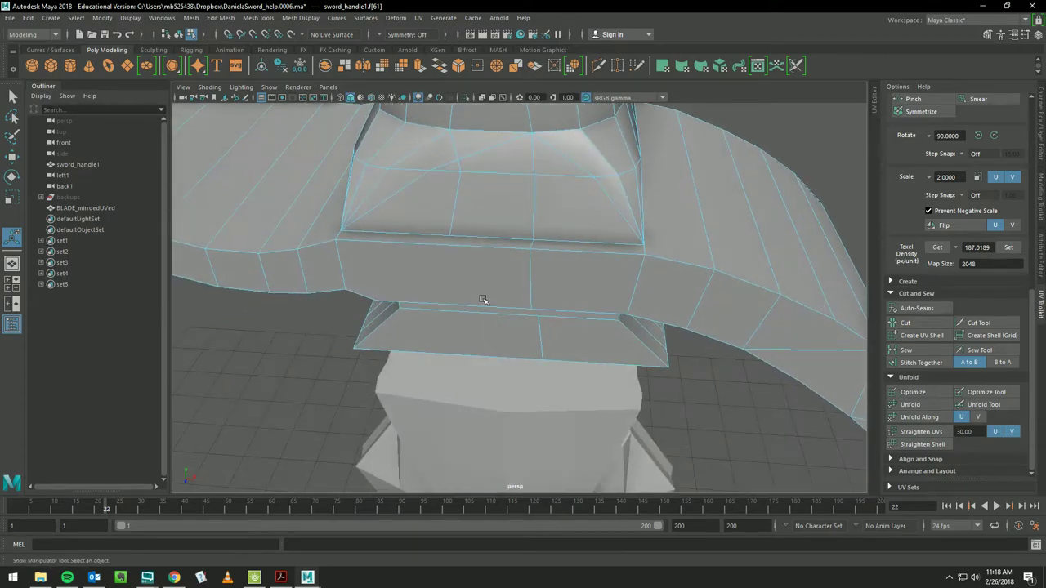
# - Switch the mesh to Multi component selection and show the Modeling Toolkit
pyautogui.rightClick(460, 248)
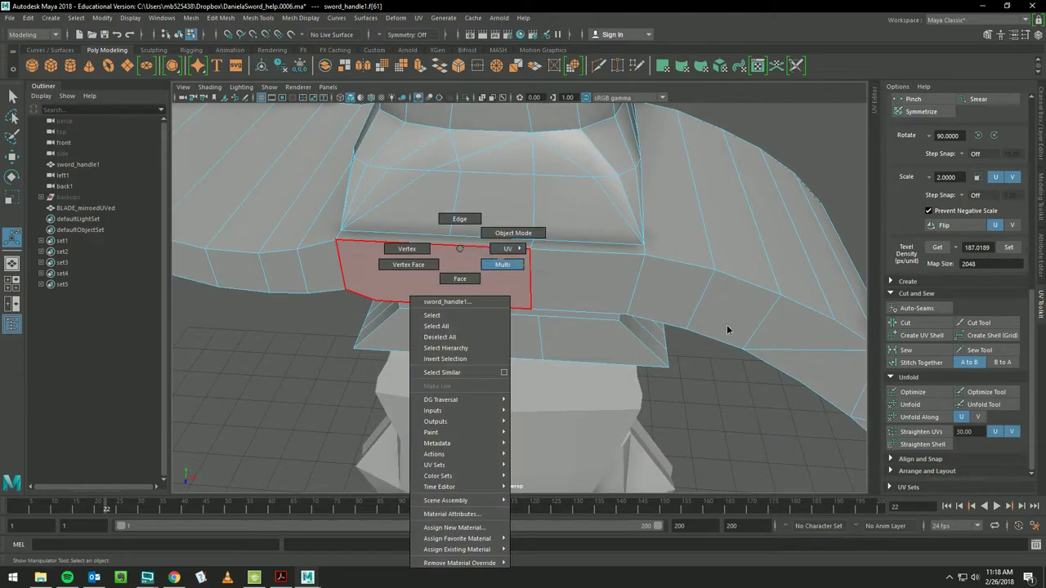
pyautogui.click(489, 263)
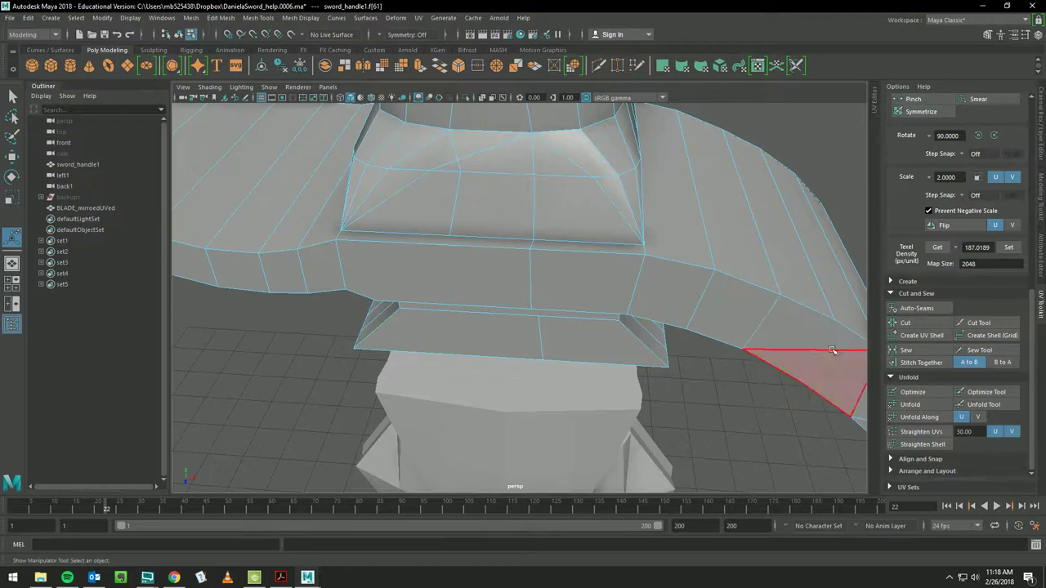
pyautogui.click(1040, 200)
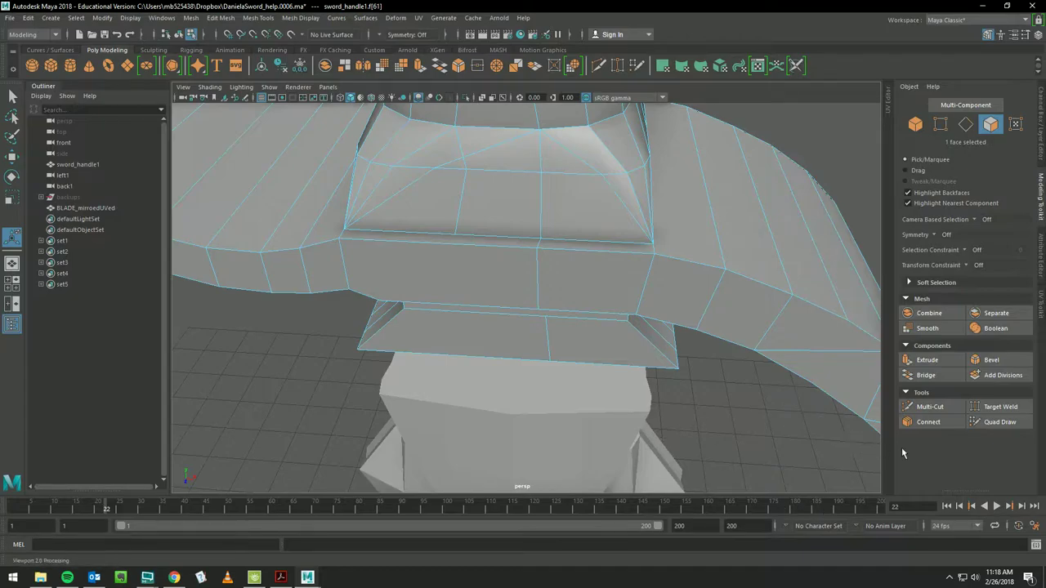
# - Multi-Cut one new edge across the band under the handle, from its upper to its lower edge
pyautogui.click(929, 406)
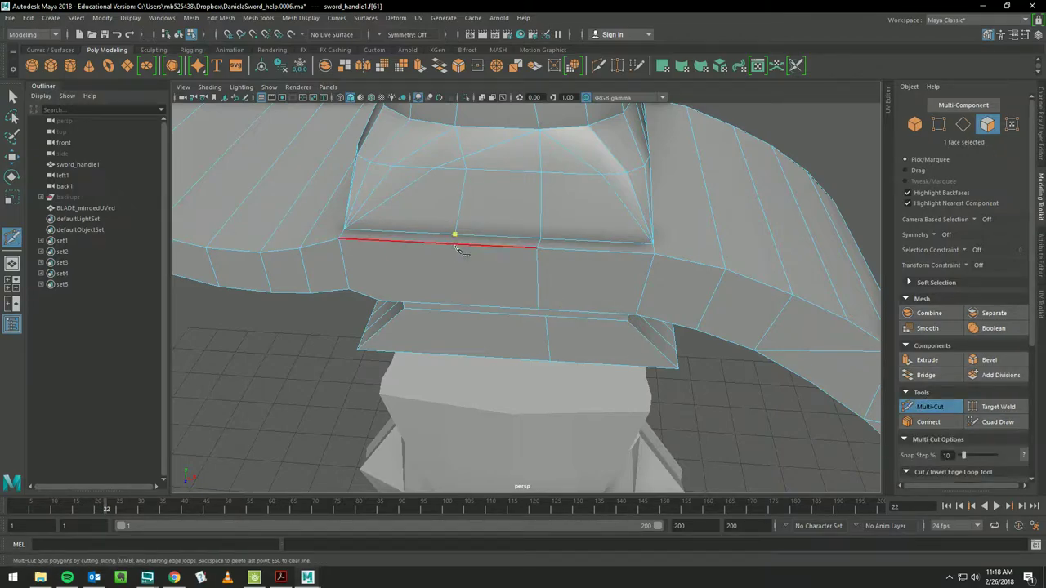
pyautogui.click(456, 247)
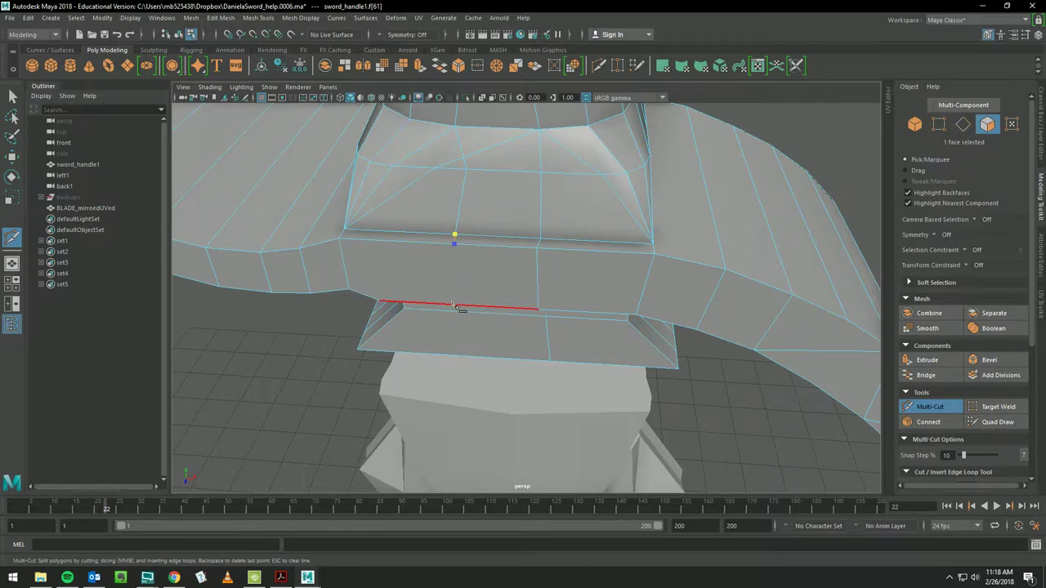
pyautogui.click(454, 306)
pyautogui.moveTo(454, 305)
pyautogui.keyDown('alt'); pyautogui.mouseDown()
pyautogui.moveTo(504, 274)
pyautogui.moveTo(514, 302)
pyautogui.mouseUp(); pyautogui.keyUp('alt')
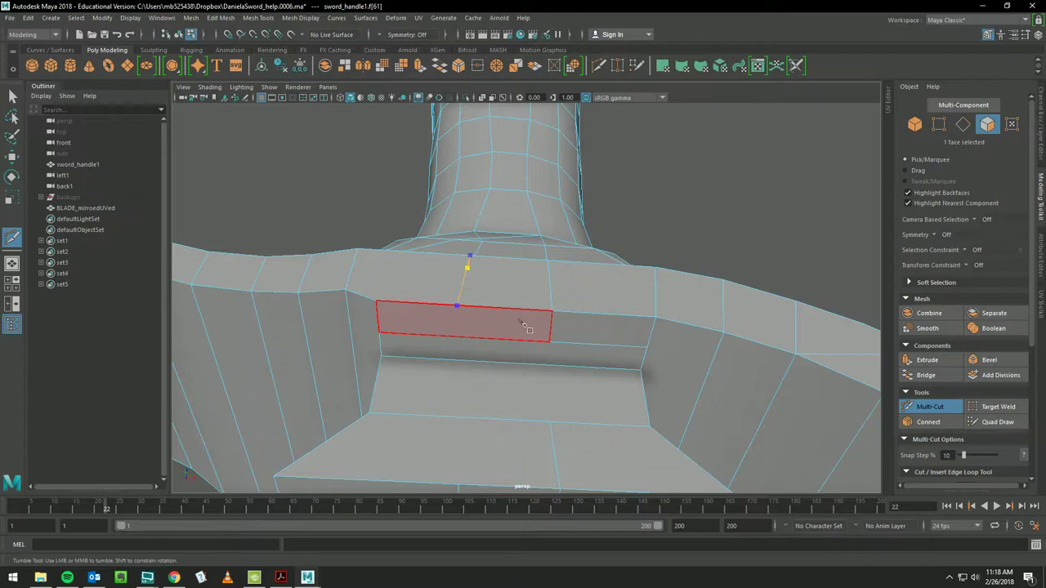
pyautogui.press('Return')
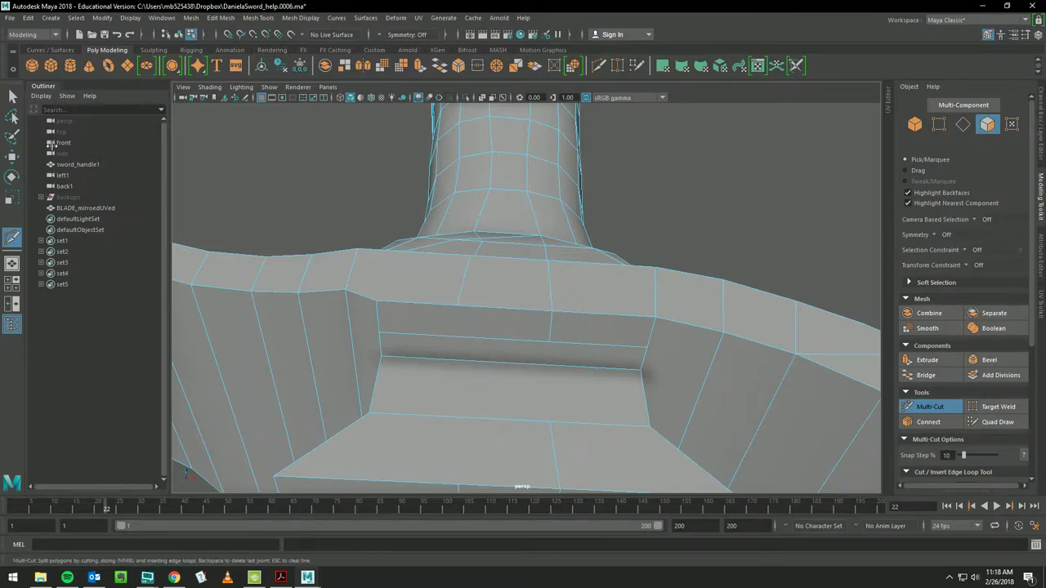
# - Delete the narrow strip face and the face above it under the handle
pyautogui.click(14, 98)
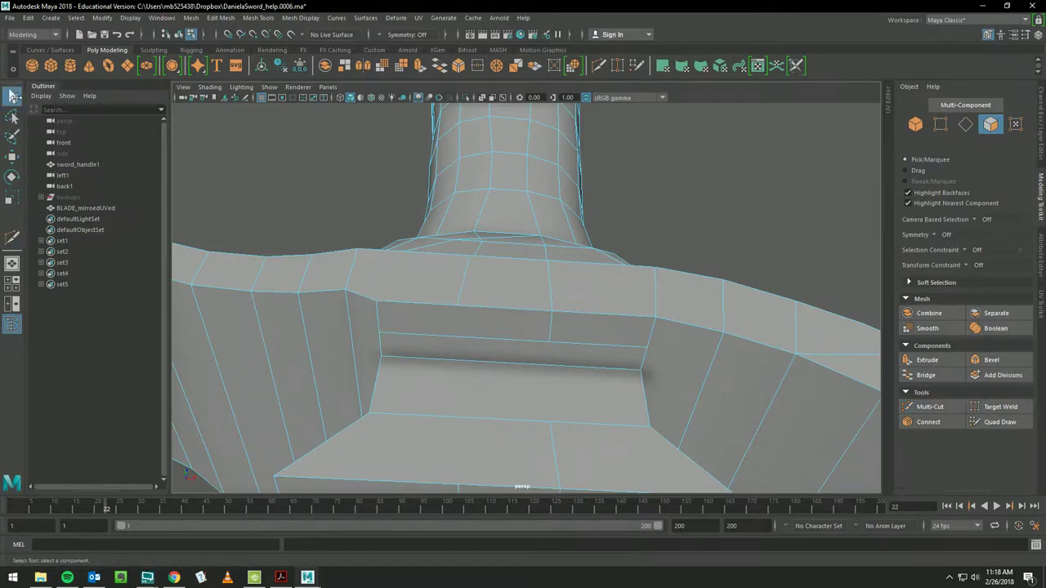
pyautogui.click(480, 327)
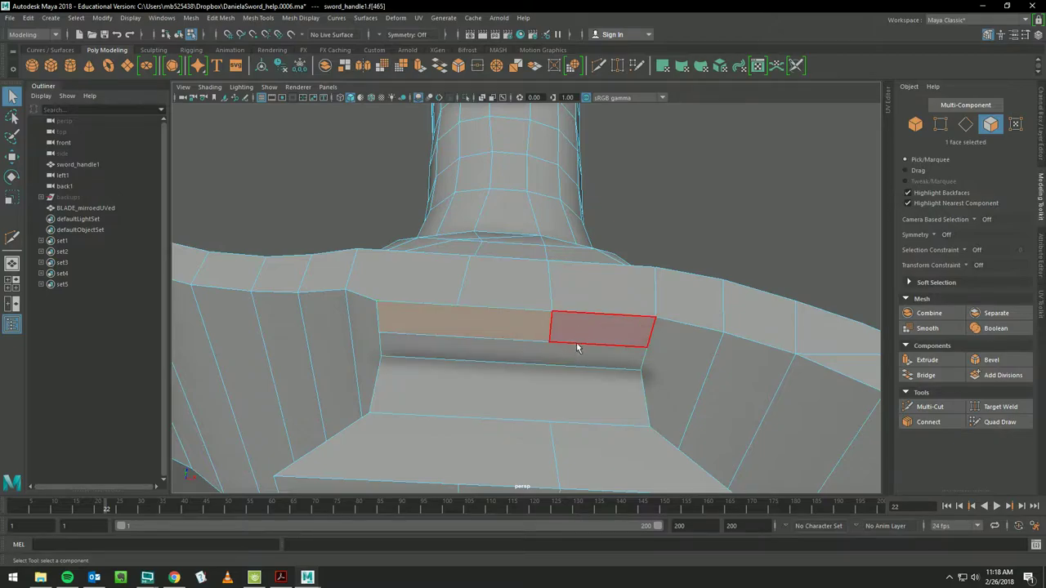
pyautogui.click(574, 356)
pyautogui.press('Delete')
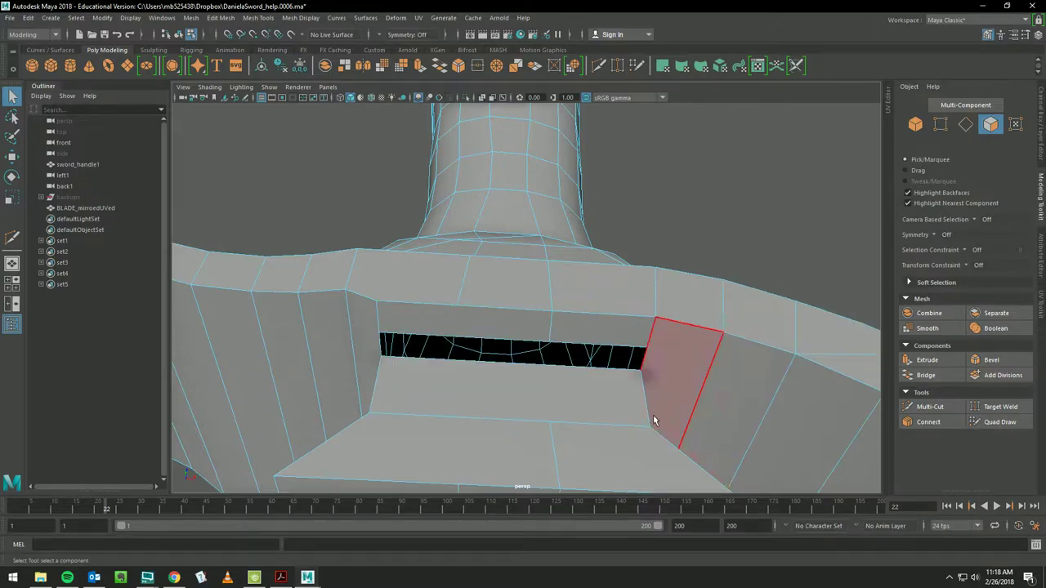
pyautogui.click(420, 332)
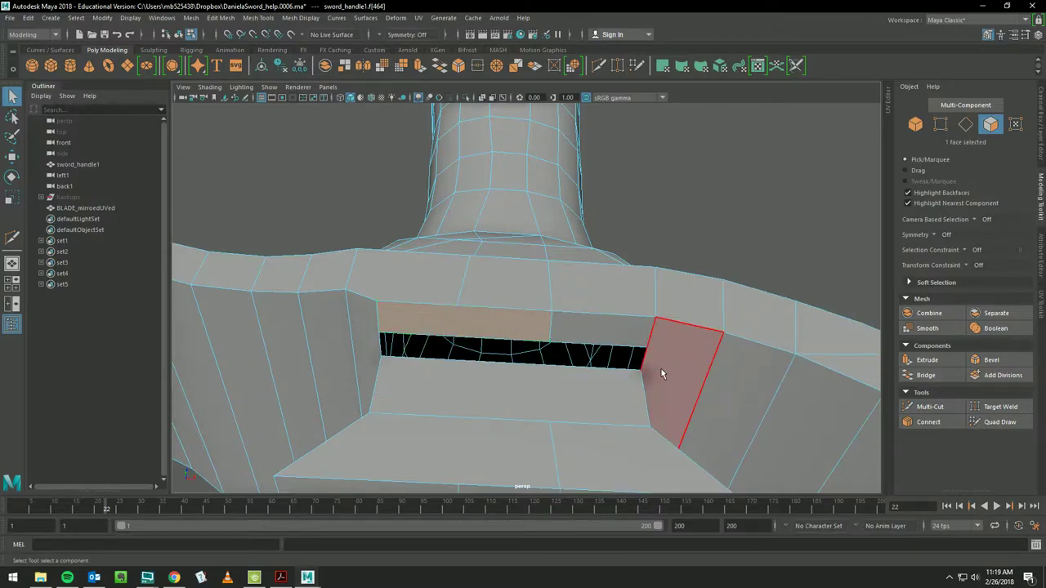
pyautogui.press('Delete')
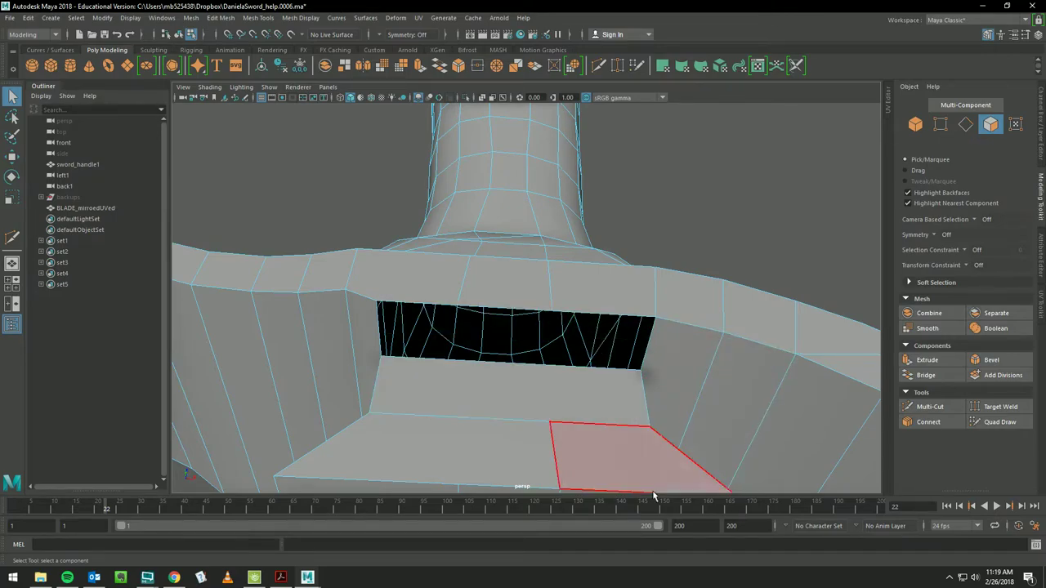
# - Select the face beside the hole, then switch to Edge mode and pick its top edge
pyautogui.moveTo(607, 397)
pyautogui.keyDown('alt'); pyautogui.mouseDown()
pyautogui.moveTo(607, 376)
pyautogui.moveTo(388, 363)
pyautogui.mouseUp(); pyautogui.keyUp('alt')
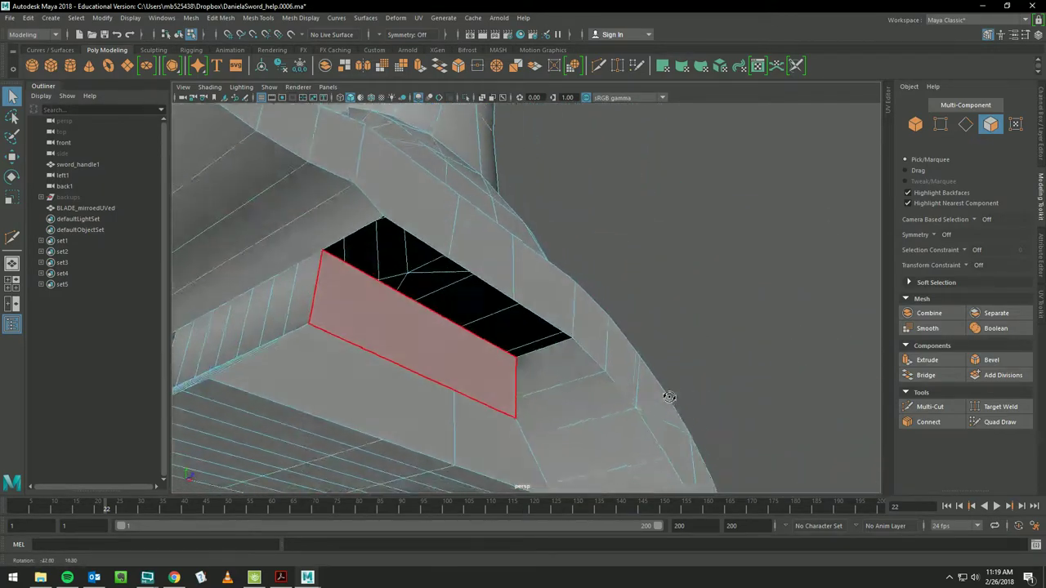
pyautogui.click(397, 325)
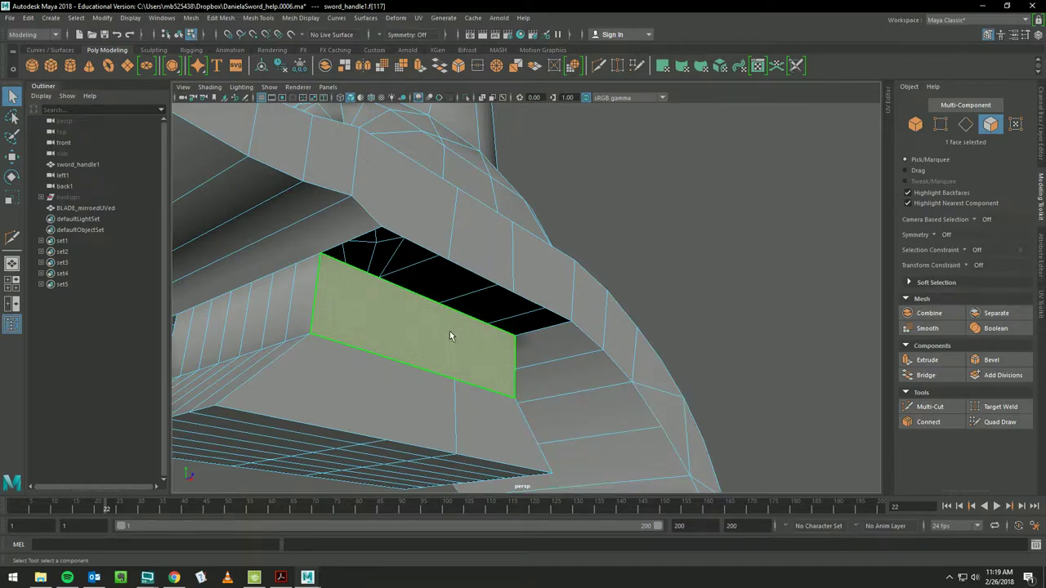
pyautogui.keyDown('alt'); pyautogui.moveTo(449, 336); pyautogui.dragTo(439, 322); pyautogui.keyUp('alt')
pyautogui.moveTo(439, 263); pyautogui.dragTo(442, 236, button='right')
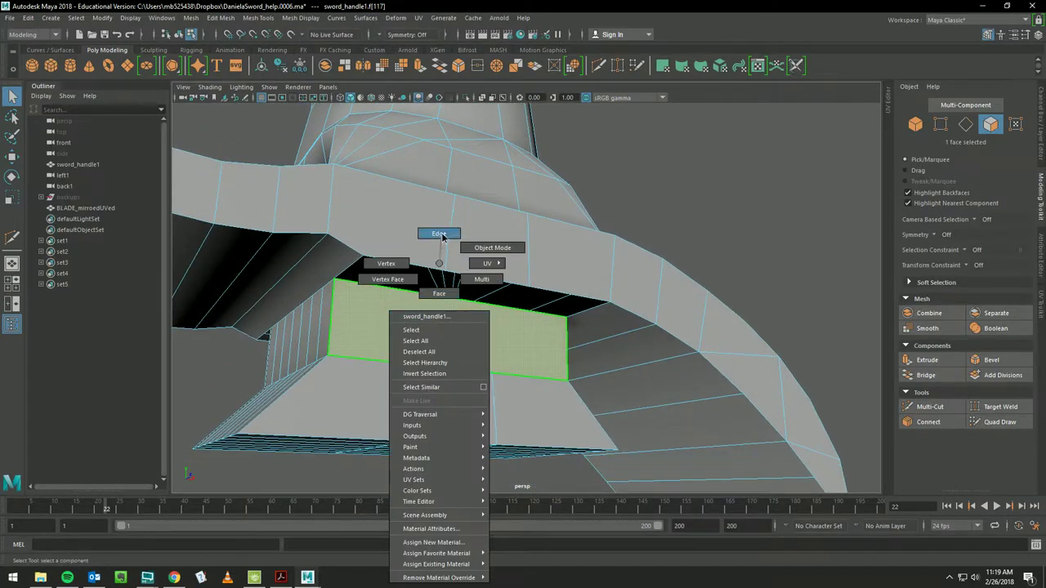
pyautogui.click(426, 296)
# - Move the selected edge beside the hole up along Y to about 12.19
pyautogui.click(11, 155)
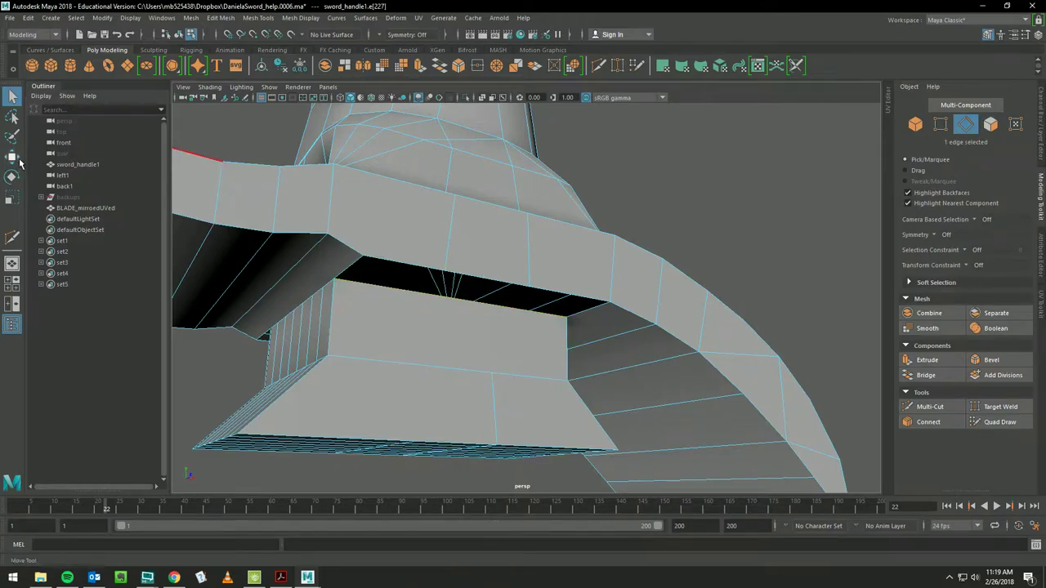
pyautogui.moveTo(464, 254)
pyautogui.mouseDown()
pyautogui.moveTo(485, 258)
pyautogui.moveTo(495, 282)
pyautogui.mouseUp()
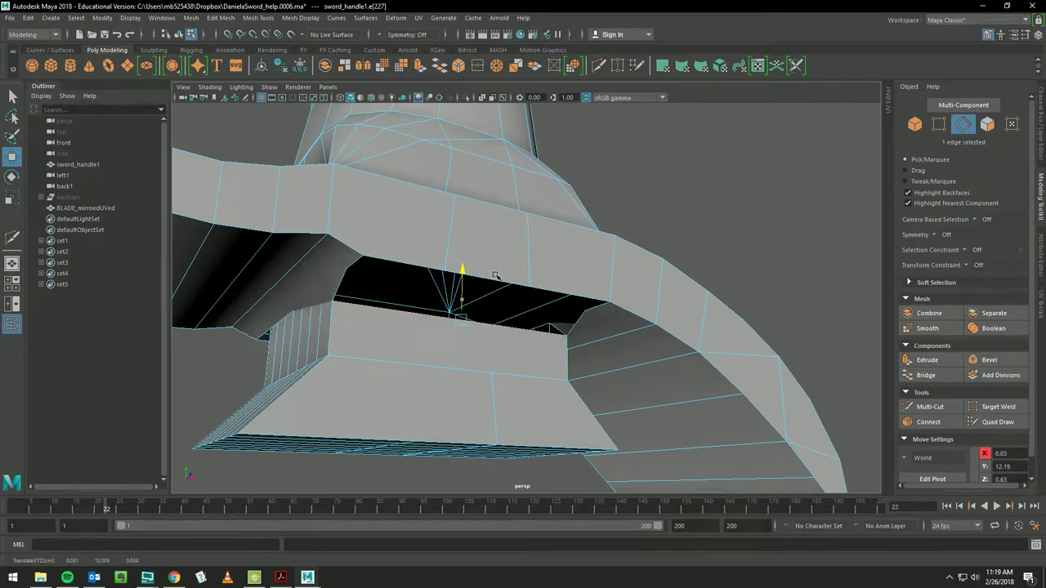
pyautogui.moveTo(342, 280)
pyautogui.keyDown('alt'); pyautogui.mouseDown(button='right')
pyautogui.moveTo(490, 242)
pyautogui.moveTo(803, 247)
pyautogui.mouseUp(button='right'); pyautogui.keyUp('alt')
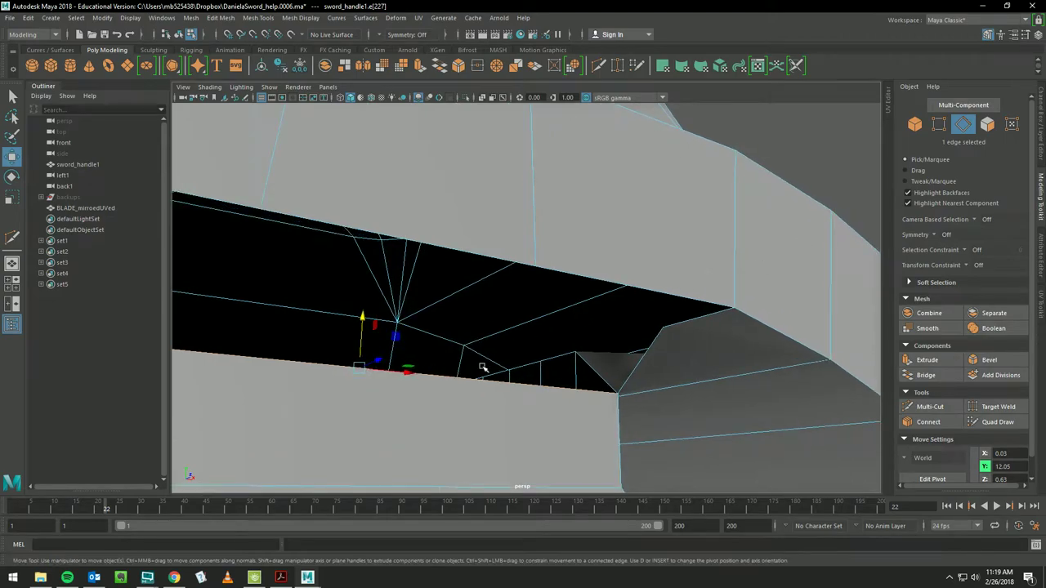
pyautogui.moveTo(483, 368)
pyautogui.keyDown('alt'); pyautogui.mouseDown()
pyautogui.moveTo(465, 351)
pyautogui.moveTo(404, 369)
pyautogui.moveTo(416, 355)
pyautogui.mouseUp(); pyautogui.keyUp('alt')
pyautogui.moveTo(523, 299)
pyautogui.mouseDown()
pyautogui.moveTo(524, 319)
pyautogui.moveTo(516, 292)
pyautogui.moveTo(502, 327)
pyautogui.moveTo(502, 373)
pyautogui.moveTo(523, 327)
pyautogui.moveTo(587, 337)
pyautogui.moveTo(562, 358)
pyautogui.mouseUp()
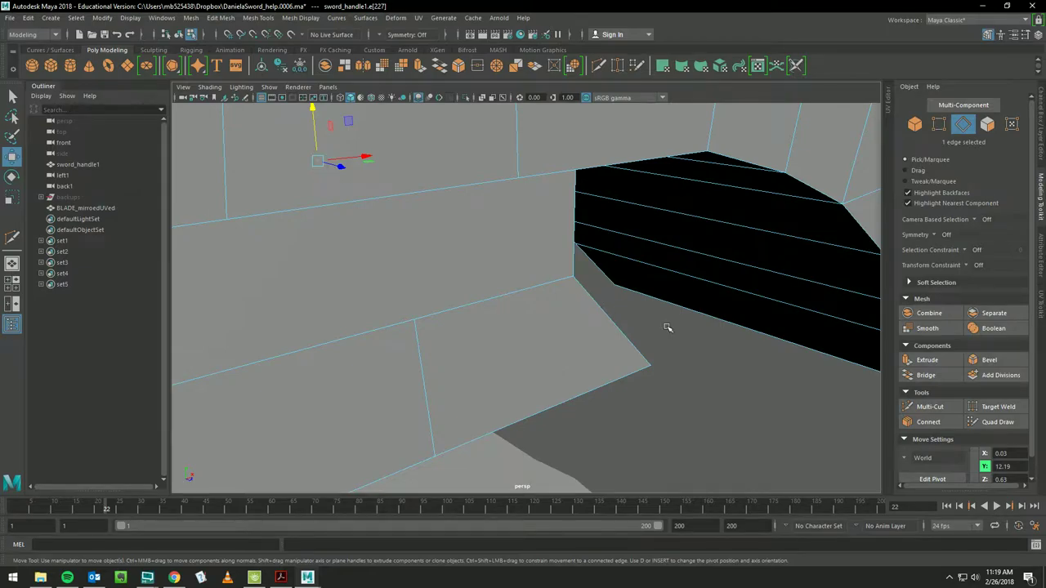
pyautogui.moveTo(667, 328)
pyautogui.keyDown('alt'); pyautogui.mouseDown()
pyautogui.moveTo(483, 322)
pyautogui.moveTo(498, 285)
pyautogui.moveTo(460, 245)
pyautogui.moveTo(484, 268)
pyautogui.moveTo(572, 290)
pyautogui.moveTo(683, 280)
pyautogui.moveTo(647, 263)
pyautogui.mouseUp(); pyautogui.keyUp('alt')
pyautogui.rightClick(647, 263)
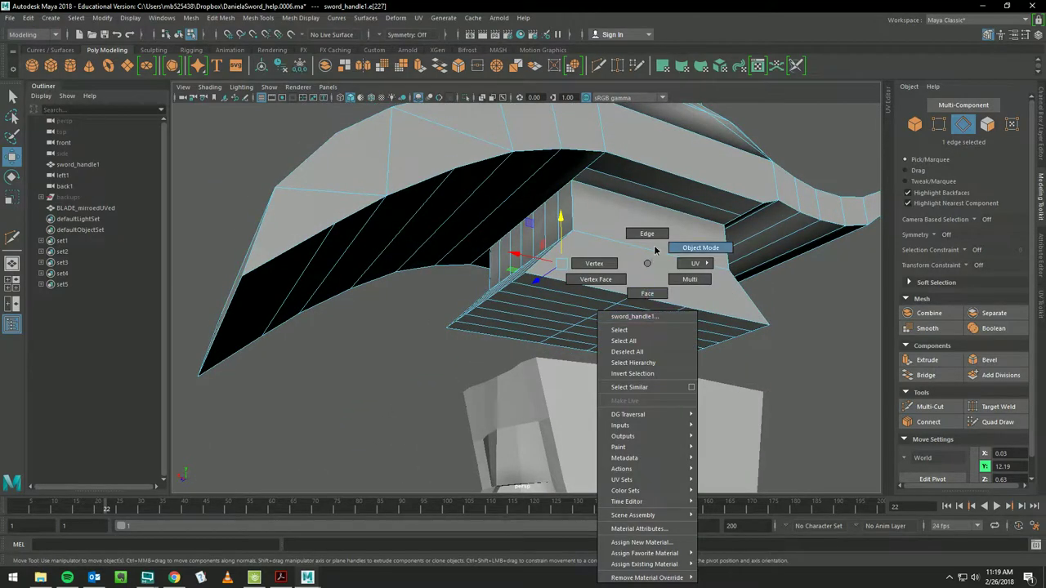
# - Select the block's flat underside faces, leaving out the wall faces, and delete them
pyautogui.moveTo(654, 249); pyautogui.dragTo(647, 293, button='right')
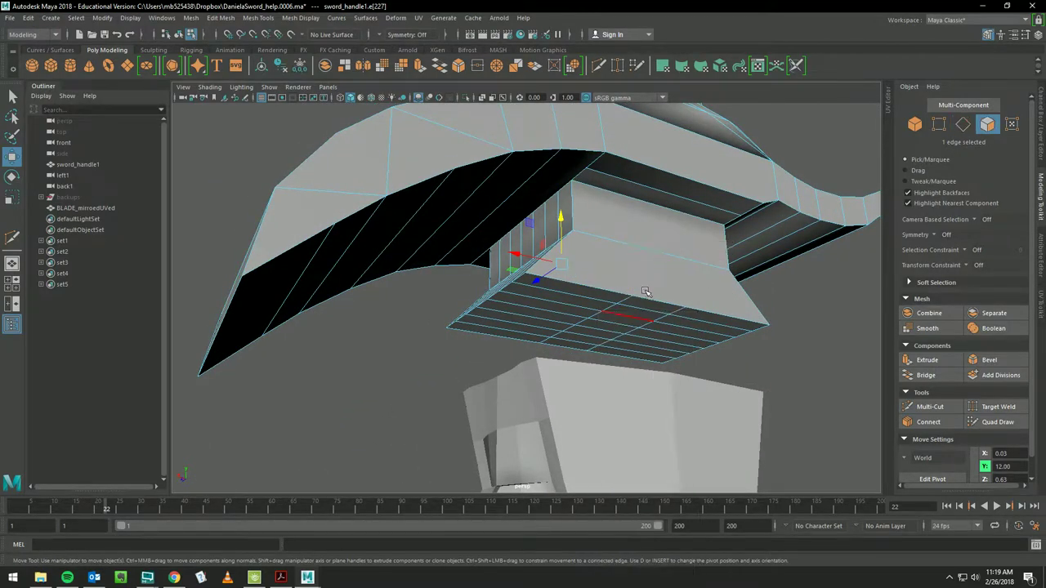
pyautogui.click(564, 291)
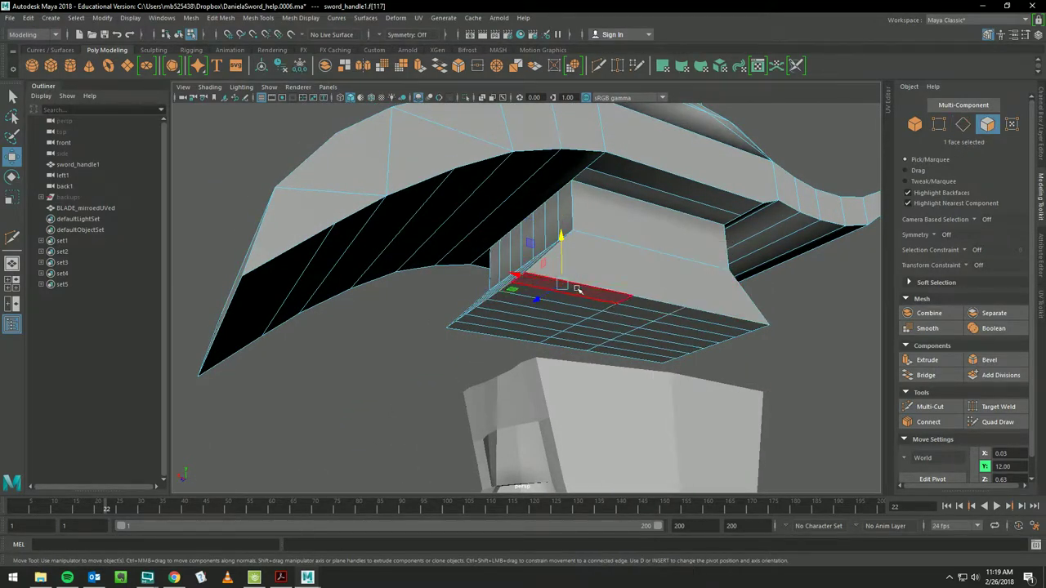
pyautogui.keyDown('shift'); pyautogui.doubleClick(706, 319); pyautogui.keyUp('shift')
pyautogui.keyDown('shift'); pyautogui.doubleClick(670, 360); pyautogui.keyUp('shift')
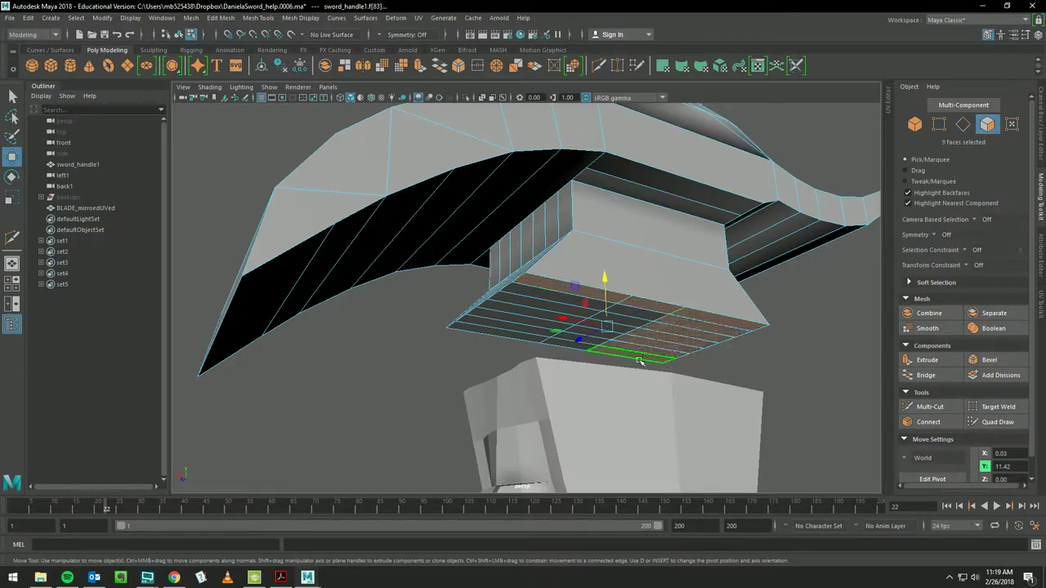
pyautogui.keyDown('shift'); pyautogui.click(523, 336); pyautogui.keyUp('shift')
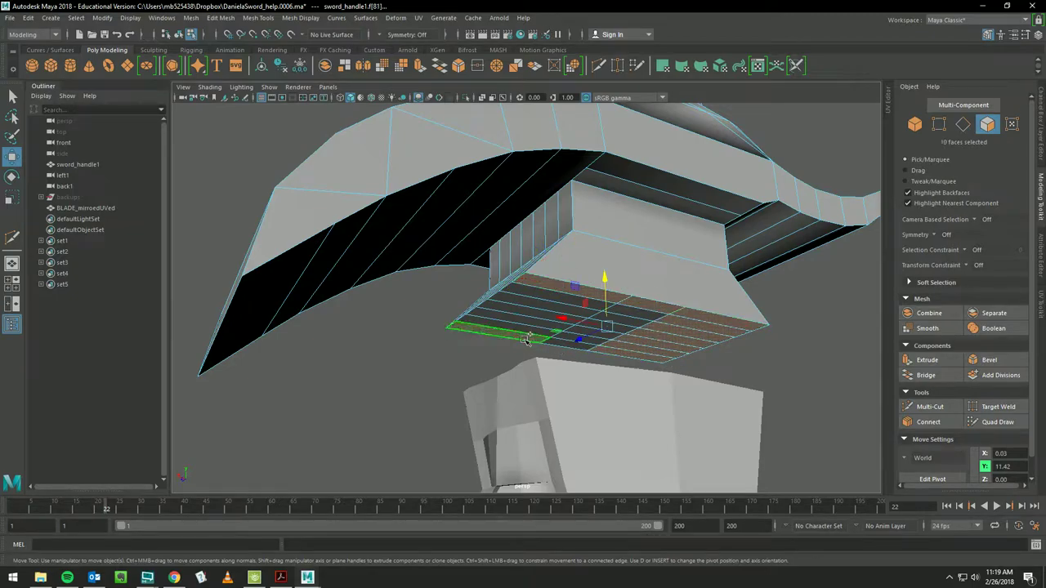
pyautogui.keyDown('shift'); pyautogui.doubleClick(553, 297); pyautogui.keyUp('shift')
pyautogui.keyDown('shift'); pyautogui.doubleClick(630, 309); pyautogui.keyUp('shift')
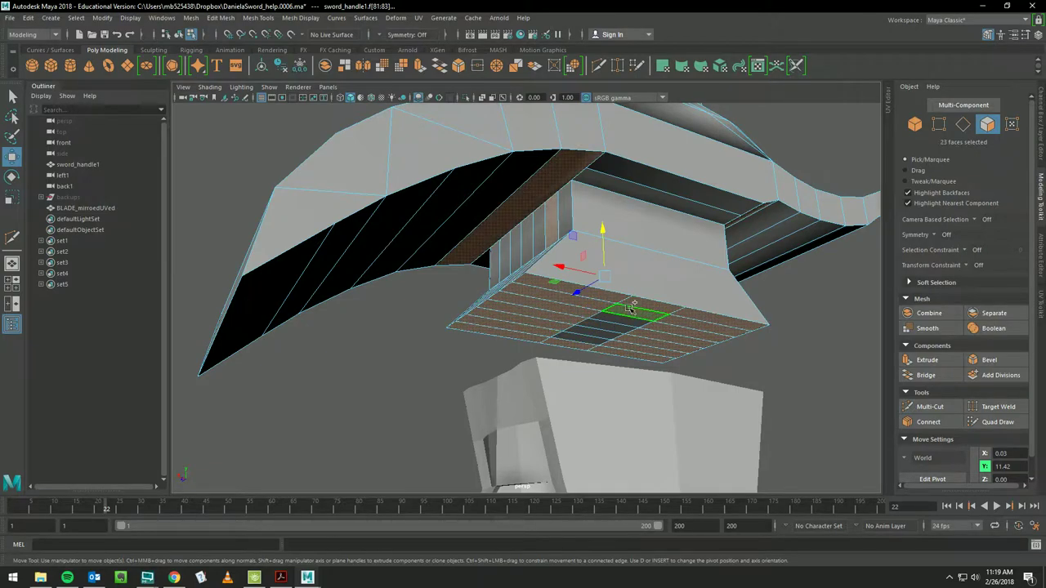
pyautogui.hotkey('ctrl', 'z')
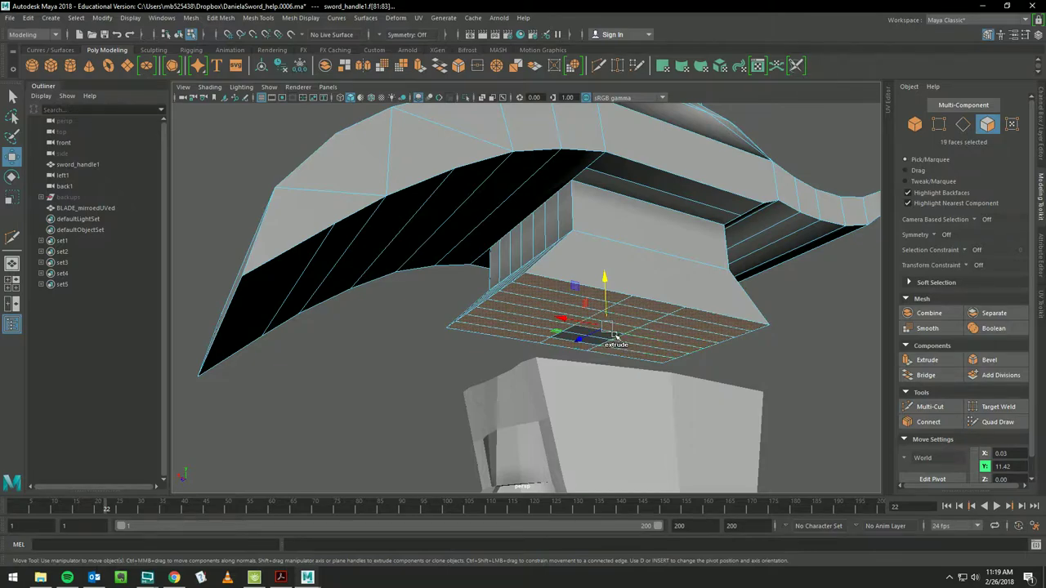
pyautogui.keyDown('shift'); pyautogui.click(606, 336); pyautogui.keyUp('shift')
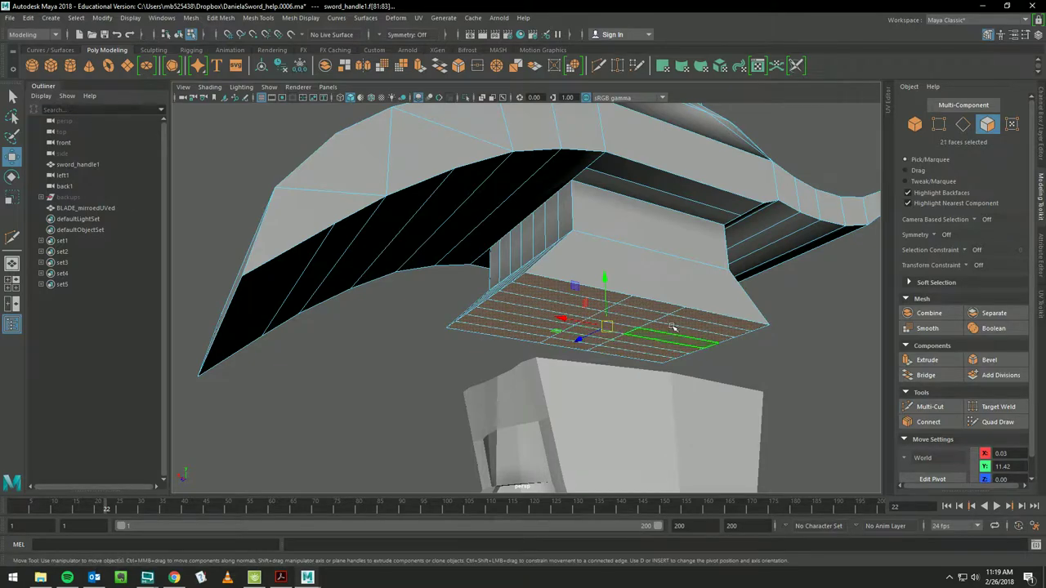
pyautogui.moveTo(672, 327)
pyautogui.keyDown('alt'); pyautogui.mouseDown()
pyautogui.moveTo(572, 311)
pyautogui.moveTo(572, 245)
pyautogui.mouseUp(); pyautogui.keyUp('alt')
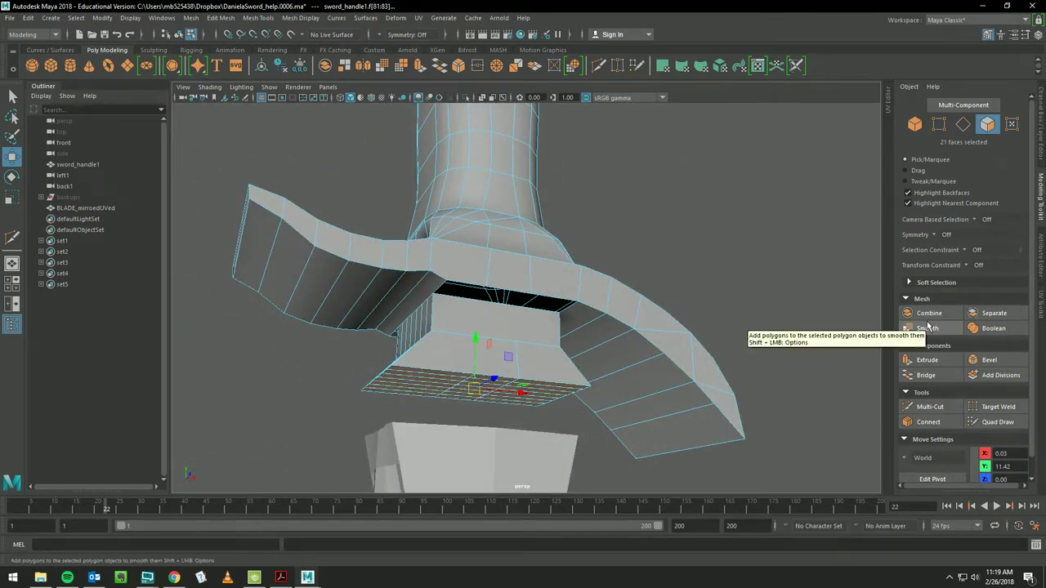
pyautogui.press('Delete')
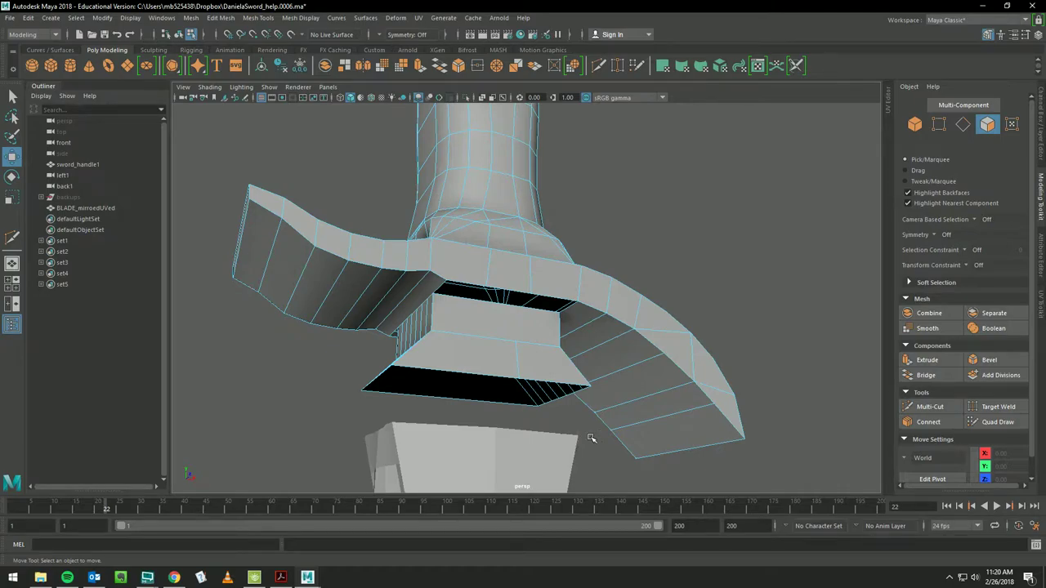
# - Activate Quad Draw and set the guard mesh to vertex selection, inspecting the open underside
pyautogui.scroll(5, 812, 327)
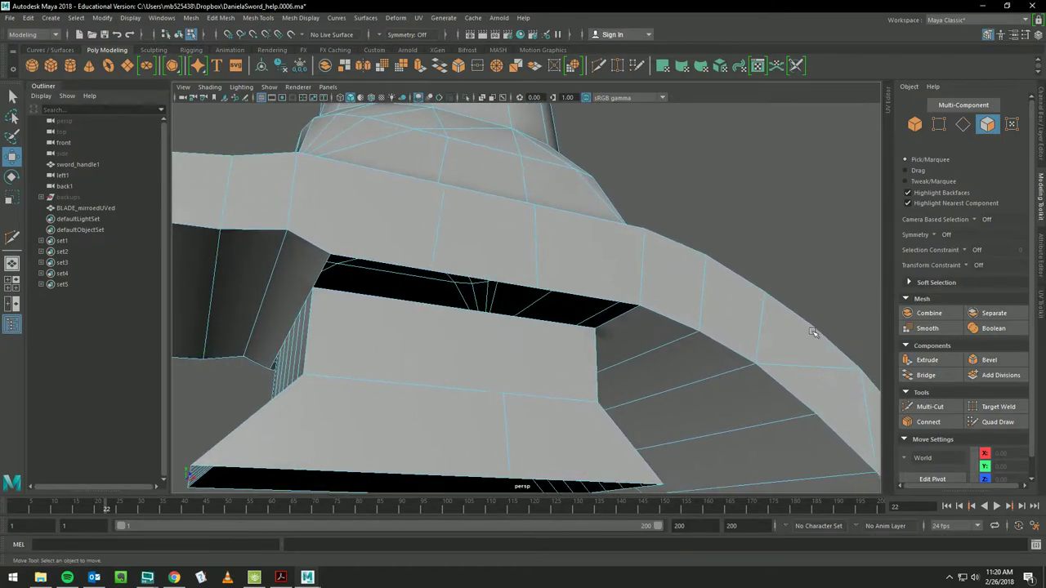
pyautogui.moveTo(812, 327)
pyautogui.keyDown('alt'); pyautogui.mouseDown()
pyautogui.moveTo(736, 361)
pyautogui.moveTo(870, 284)
pyautogui.moveTo(876, 291)
pyautogui.moveTo(786, 309)
pyautogui.moveTo(822, 290)
pyautogui.moveTo(782, 285)
pyautogui.moveTo(711, 306)
pyautogui.mouseUp(); pyautogui.keyUp('alt')
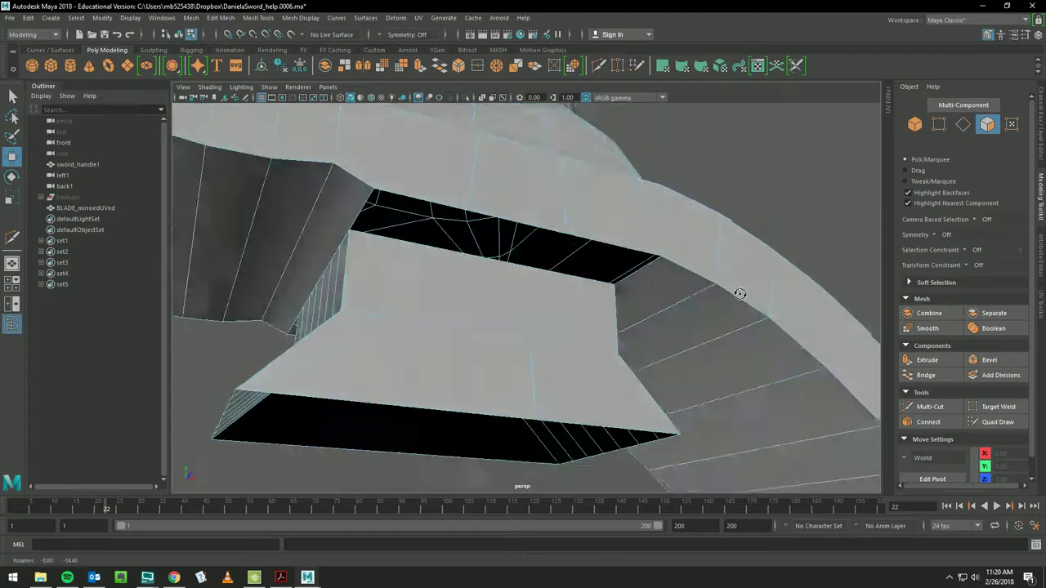
pyautogui.click(992, 422)
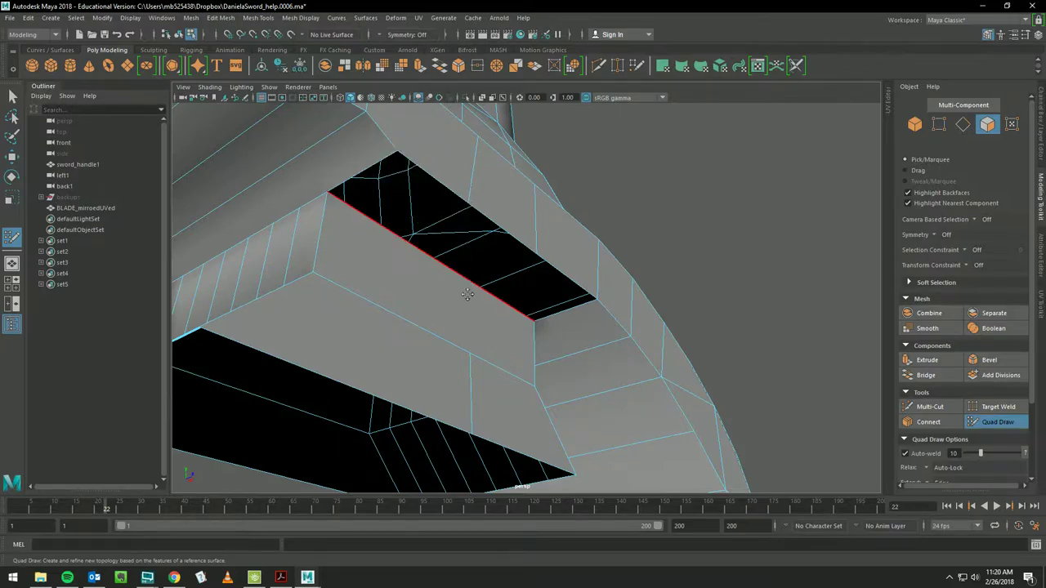
pyautogui.keyDown('alt'); pyautogui.moveTo(467, 294); pyautogui.dragTo(403, 286); pyautogui.keyUp('alt')
pyautogui.moveTo(501, 264); pyautogui.dragTo(462, 264, button='right')
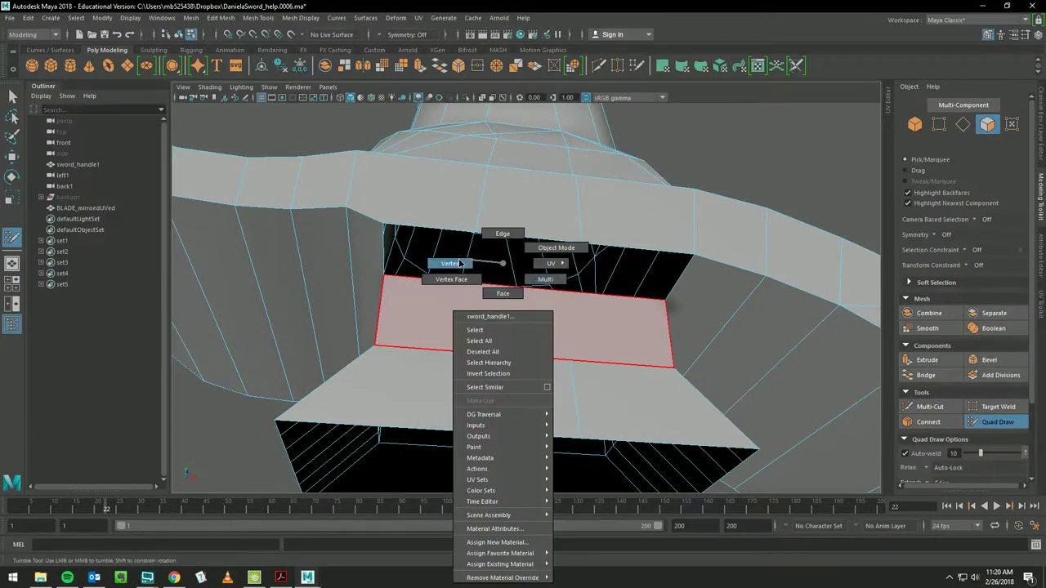
pyautogui.moveTo(499, 282)
pyautogui.keyDown('alt'); pyautogui.mouseDown()
pyautogui.moveTo(679, 281)
pyautogui.moveTo(697, 313)
pyautogui.moveTo(602, 217)
pyautogui.mouseUp(); pyautogui.keyUp('alt')
pyautogui.scroll(3, 680, 294)
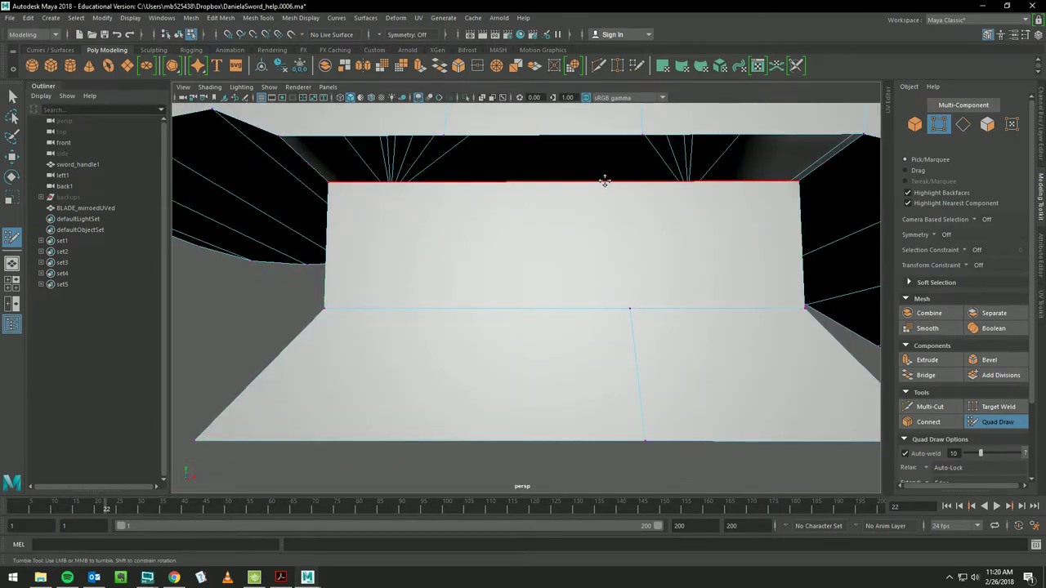
pyautogui.moveTo(621, 187)
pyautogui.keyDown('alt'); pyautogui.mouseDown()
pyautogui.moveTo(609, 213)
pyautogui.moveTo(707, 188)
pyautogui.moveTo(609, 222)
pyautogui.moveTo(406, 224)
pyautogui.moveTo(463, 219)
pyautogui.moveTo(440, 200)
pyautogui.mouseUp(); pyautogui.keyUp('alt')
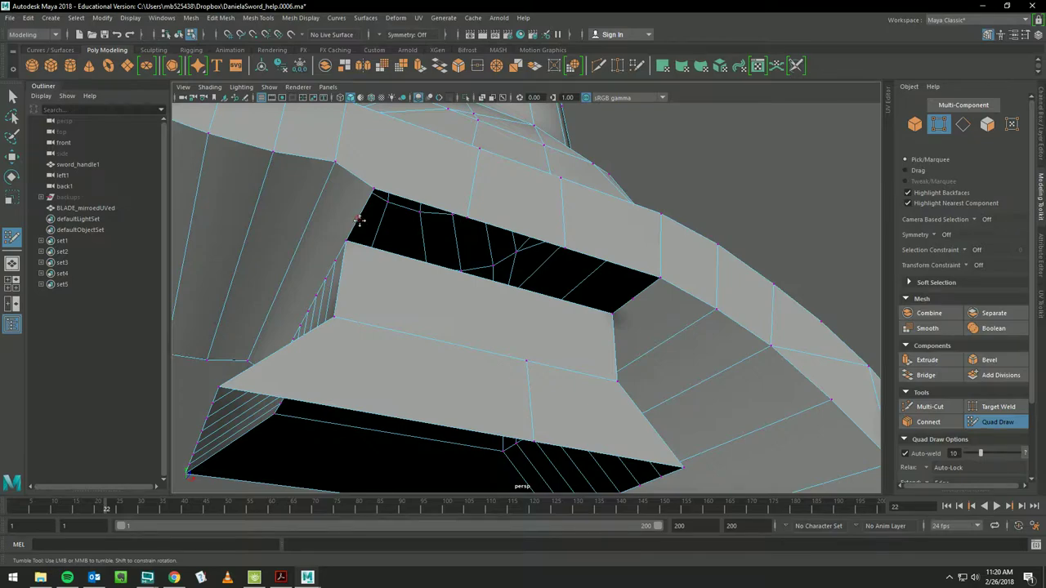
pyautogui.moveTo(450, 238)
pyautogui.keyDown('alt'); pyautogui.mouseDown()
pyautogui.moveTo(441, 231)
pyautogui.moveTo(456, 237)
pyautogui.mouseUp(); pyautogui.keyUp('alt')
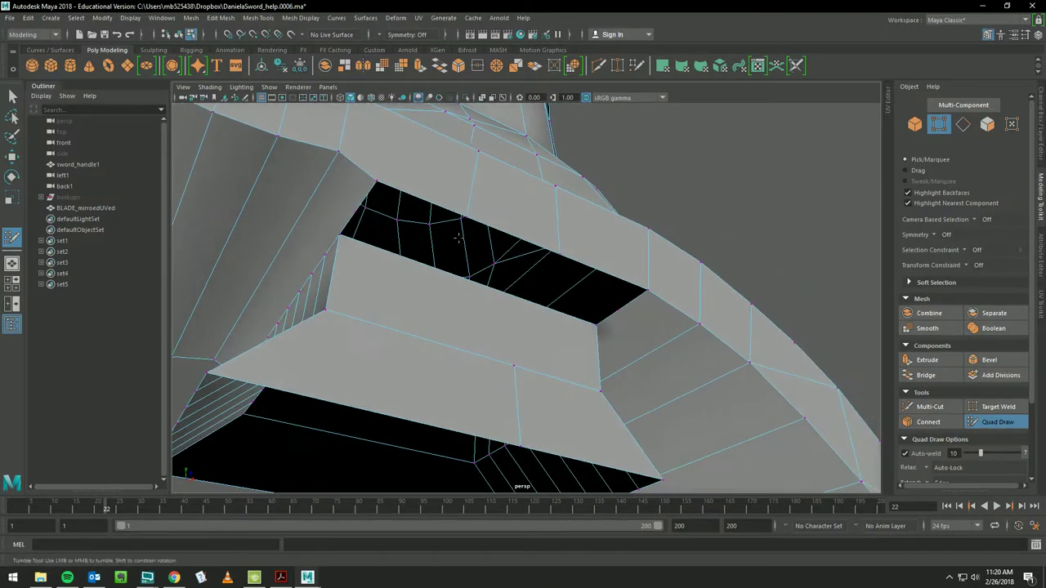
# - Return to the Select tool, then pick and clear a vertex beside the guard opening
pyautogui.press('q')
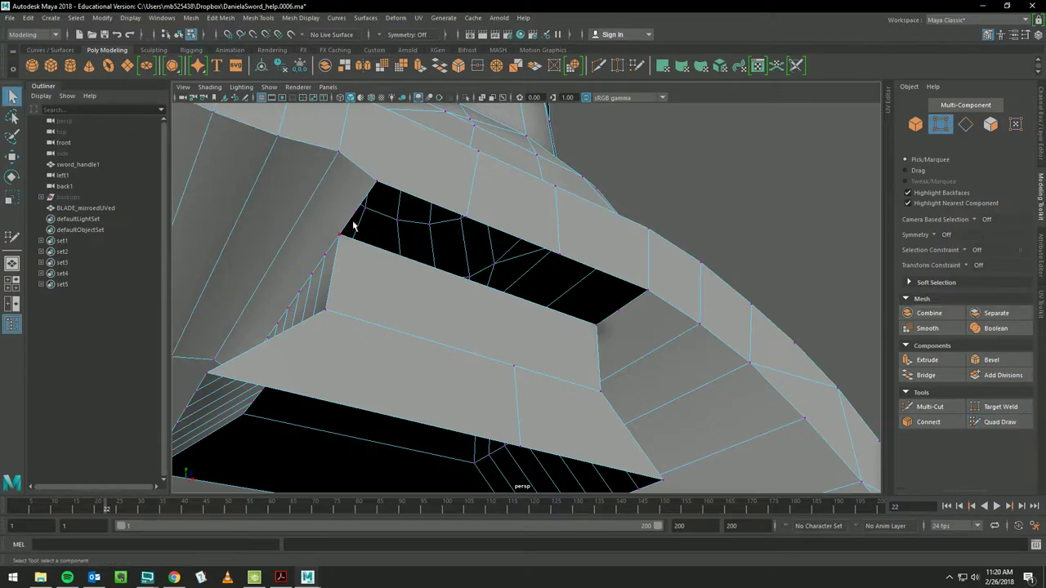
pyautogui.moveTo(496, 272)
pyautogui.keyDown('alt'); pyautogui.mouseDown()
pyautogui.moveTo(438, 264)
pyautogui.moveTo(814, 290)
pyautogui.mouseUp(); pyautogui.keyUp('alt')
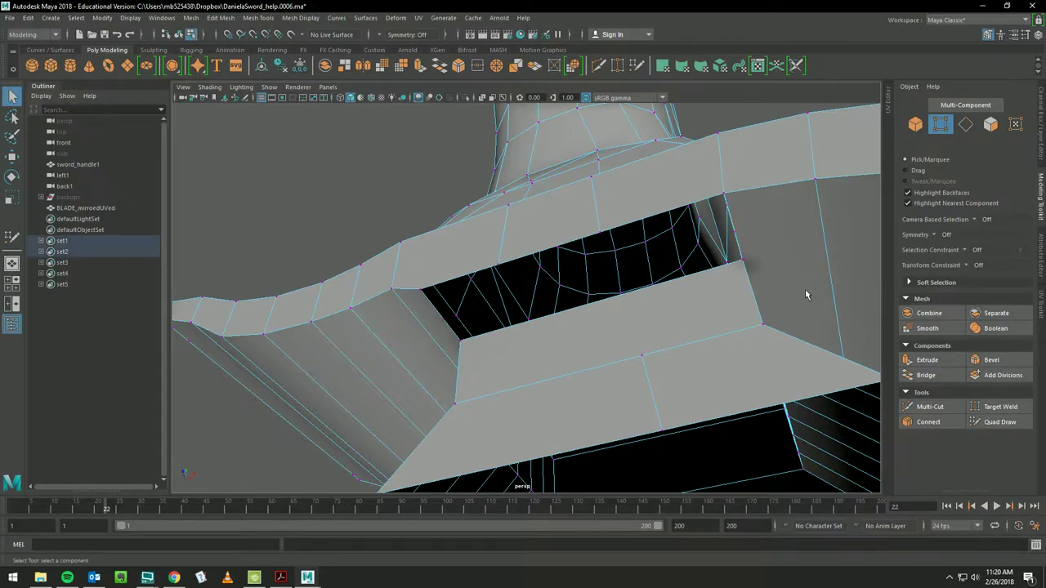
pyautogui.click(735, 233)
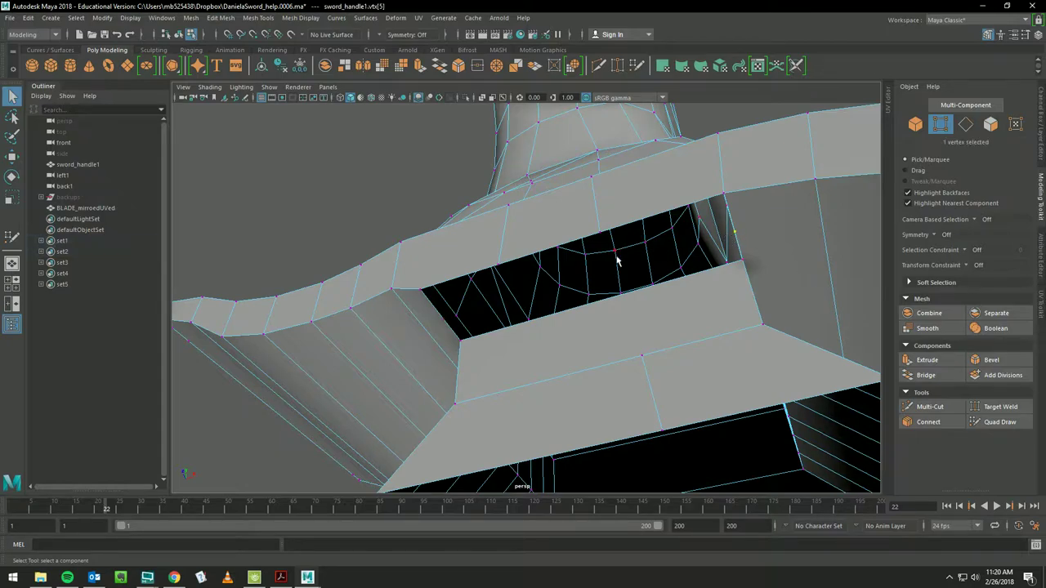
pyautogui.click(998, 454)
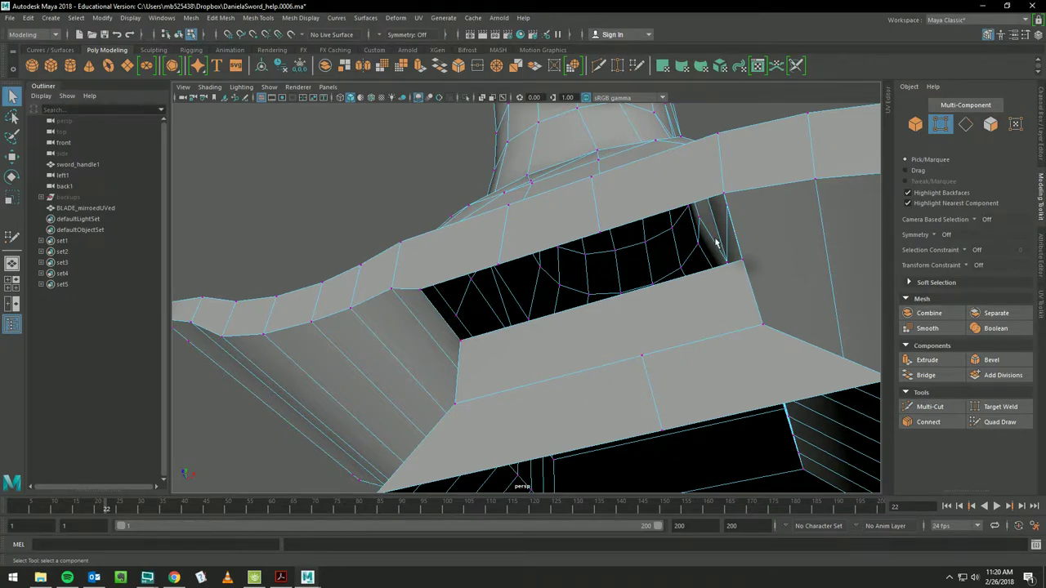
pyautogui.moveTo(716, 243)
pyautogui.keyDown('alt'); pyautogui.mouseDown()
pyautogui.moveTo(754, 269)
pyautogui.moveTo(828, 289)
pyautogui.moveTo(731, 289)
pyautogui.mouseUp(); pyautogui.keyUp('alt')
pyautogui.moveTo(550, 242)
pyautogui.keyDown('alt'); pyautogui.mouseDown()
pyautogui.moveTo(528, 210)
pyautogui.moveTo(506, 242)
pyautogui.moveTo(483, 229)
pyautogui.moveTo(470, 235)
pyautogui.mouseUp(); pyautogui.keyUp('alt')
pyautogui.keyDown('alt'); pyautogui.moveTo(517, 275); pyautogui.dragTo(538, 267); pyautogui.keyUp('alt')
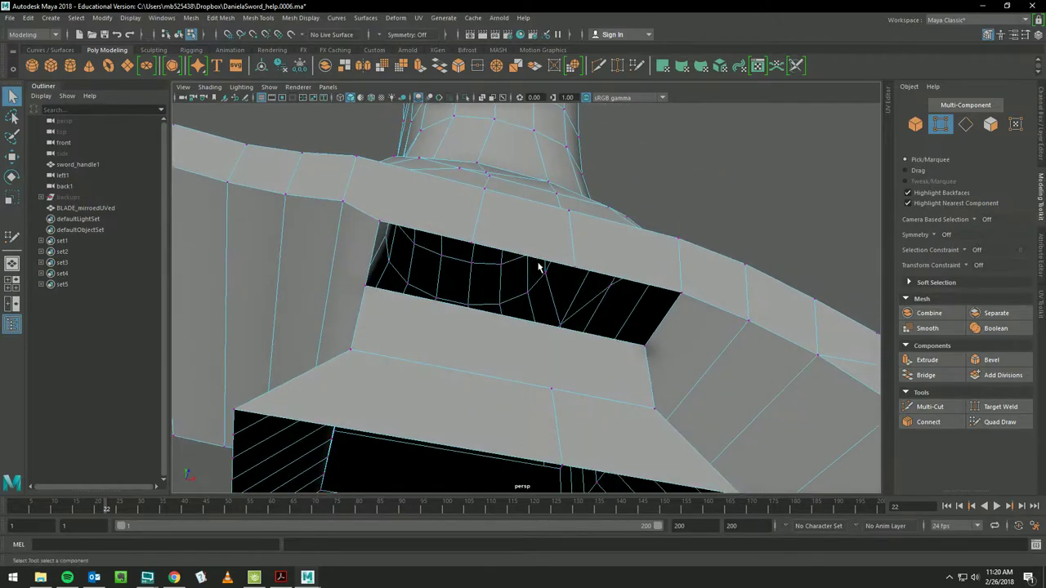
# - Select the hole's border edge loop and cap it with Mesh > Fill Hole
pyautogui.rightClick(619, 268)
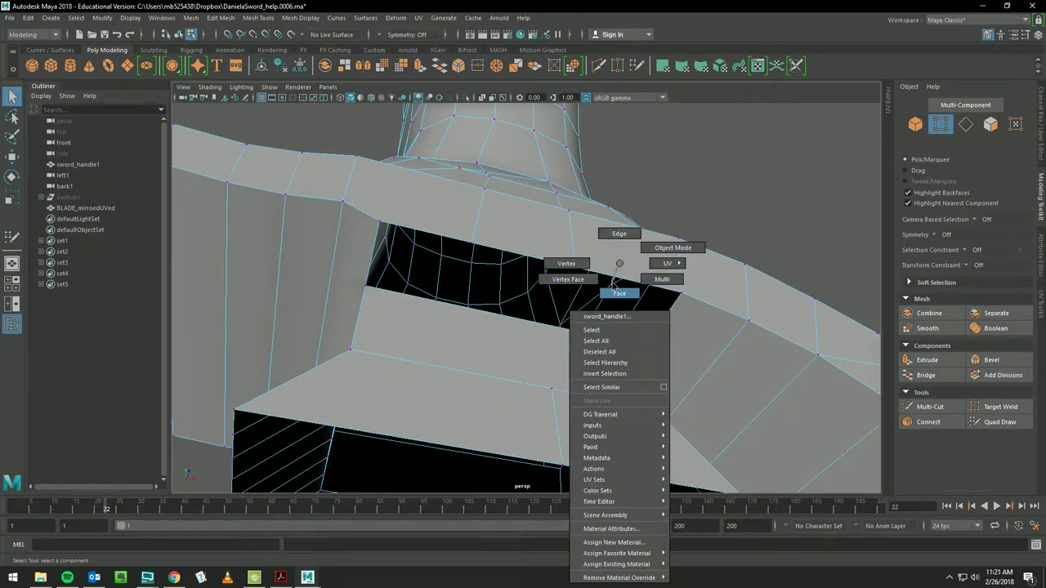
pyautogui.click(617, 236)
pyautogui.doubleClick(617, 275)
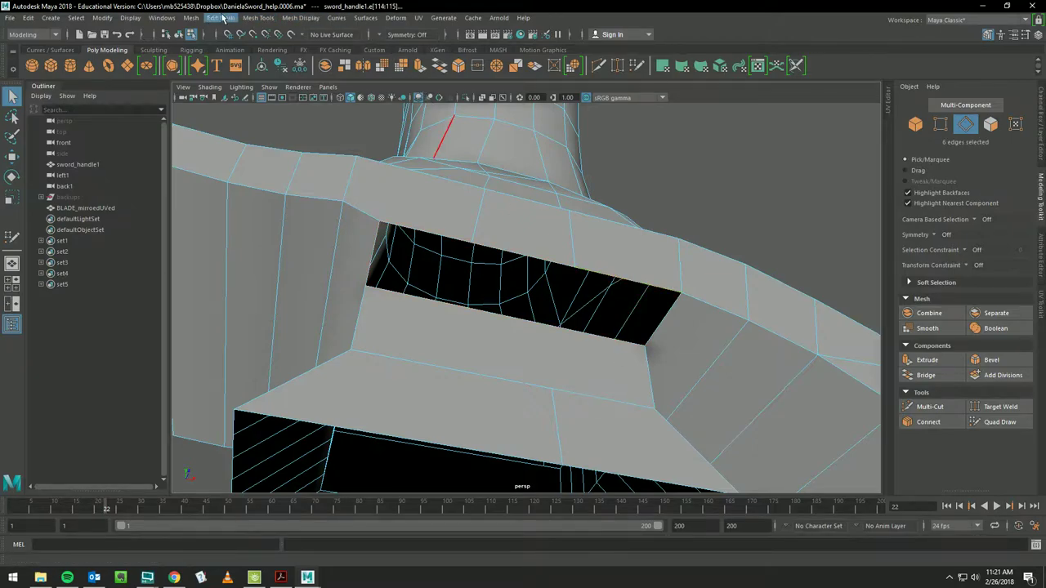
pyautogui.click(185, 16)
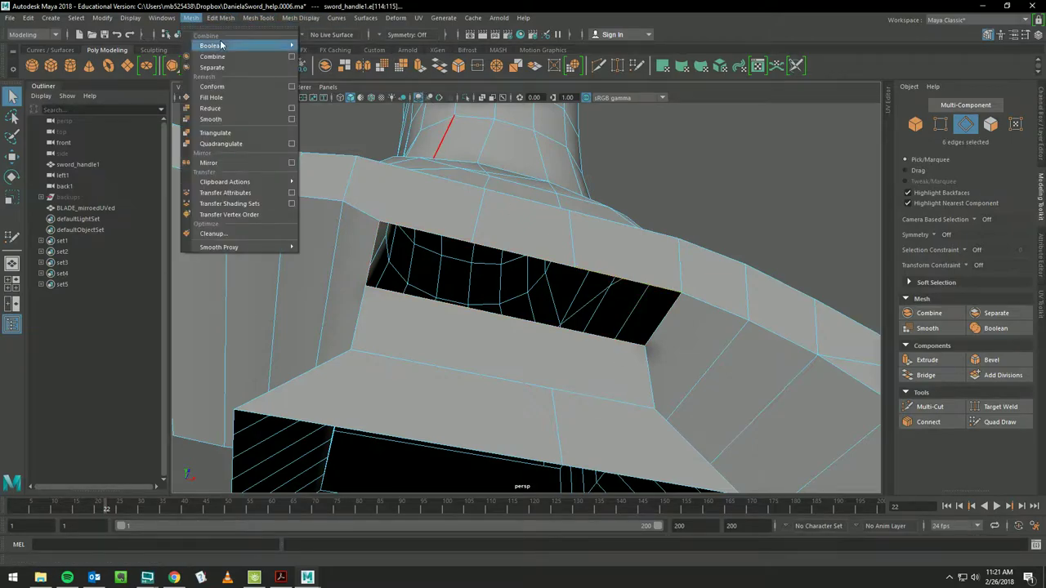
pyautogui.click(222, 91)
pyautogui.moveTo(495, 233)
pyautogui.keyDown('alt'); pyautogui.mouseDown()
pyautogui.moveTo(473, 246)
pyautogui.moveTo(460, 331)
pyautogui.moveTo(412, 314)
pyautogui.mouseUp(); pyautogui.keyUp('alt')
# - Multi-Cut a first vertical edge down the front panel, from the top edge to the bottom
pyautogui.click(929, 406)
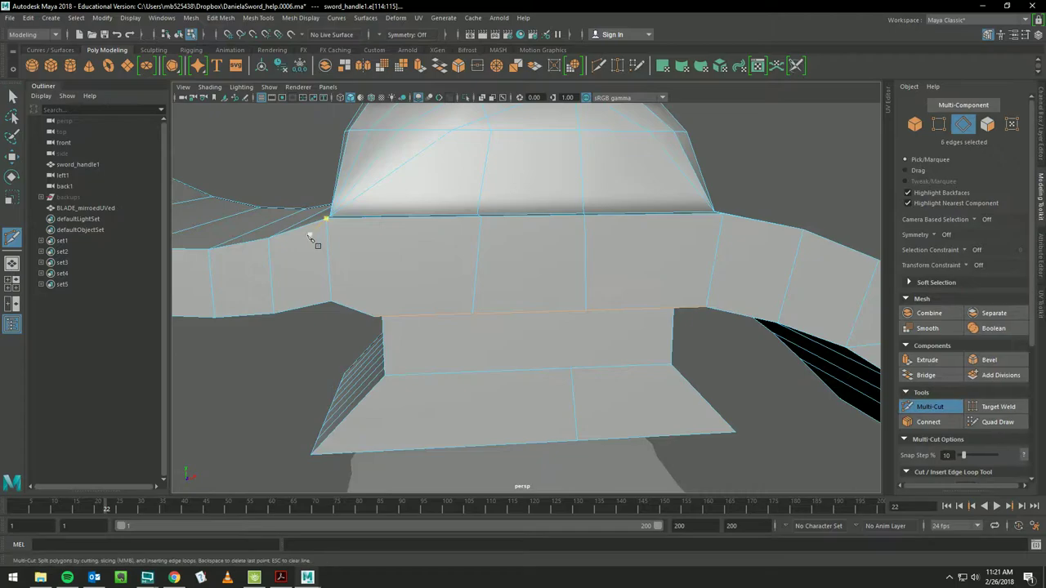
pyautogui.keyDown('alt'); pyautogui.moveTo(320, 228); pyautogui.dragTo(327, 174); pyautogui.keyUp('alt')
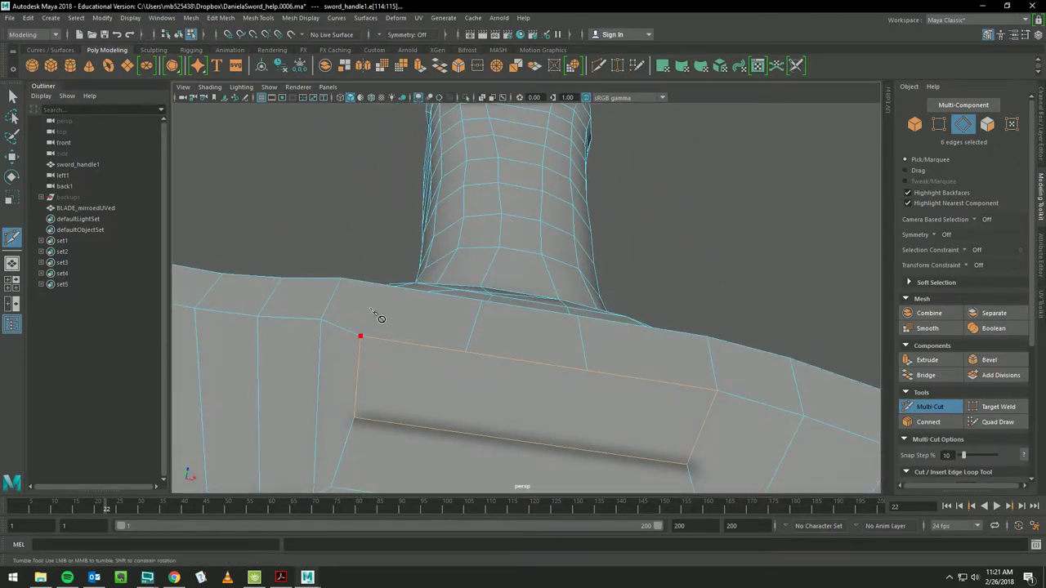
pyautogui.moveTo(380, 318)
pyautogui.keyDown('alt'); pyautogui.mouseDown()
pyautogui.moveTo(381, 228)
pyautogui.moveTo(397, 303)
pyautogui.mouseUp(); pyautogui.keyUp('alt')
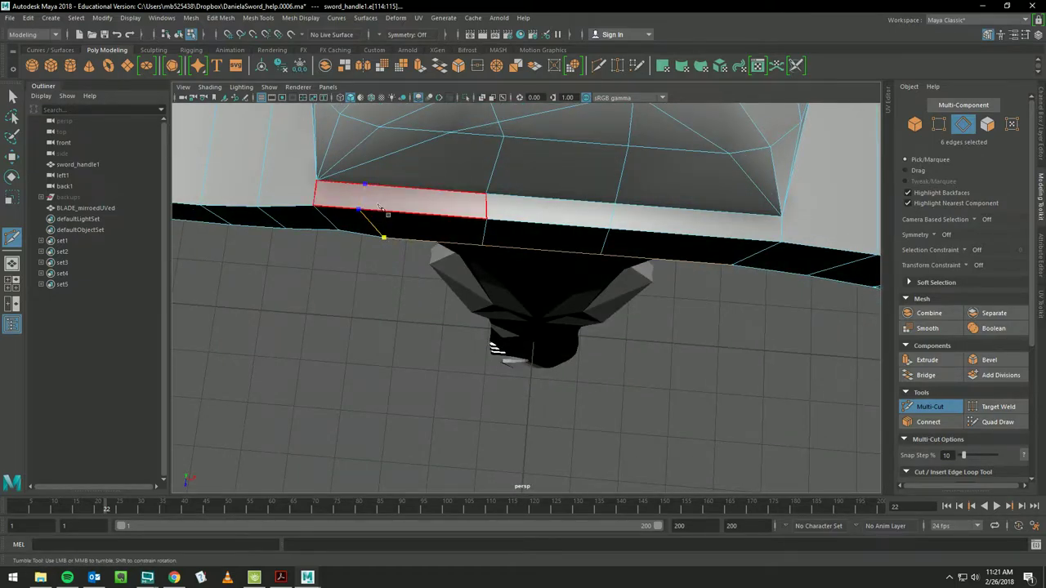
pyautogui.moveTo(525, 155)
pyautogui.keyDown('alt'); pyautogui.mouseDown()
pyautogui.moveTo(507, 178)
pyautogui.moveTo(485, 135)
pyautogui.mouseUp(); pyautogui.keyUp('alt')
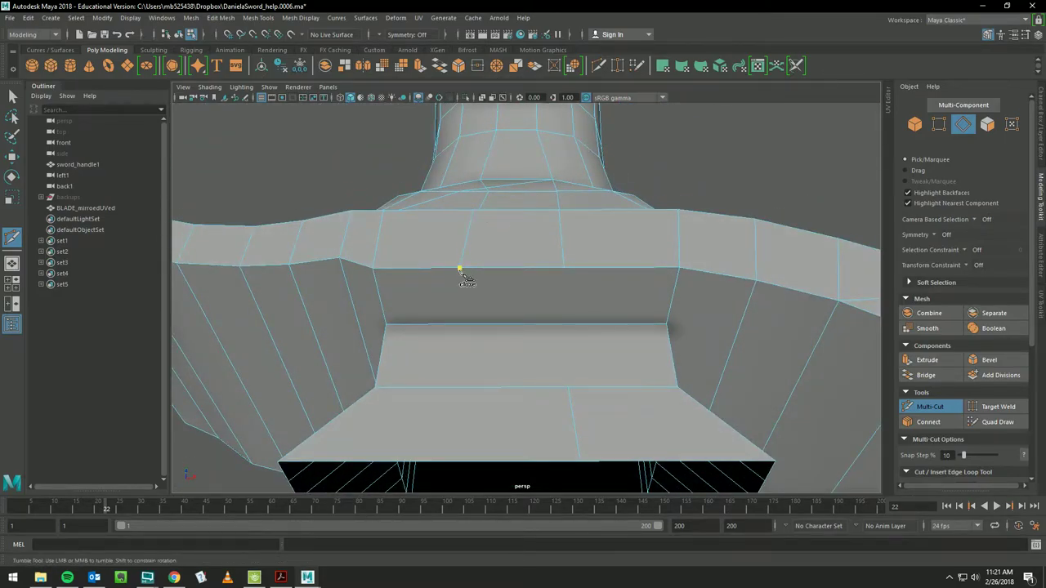
pyautogui.click(462, 325)
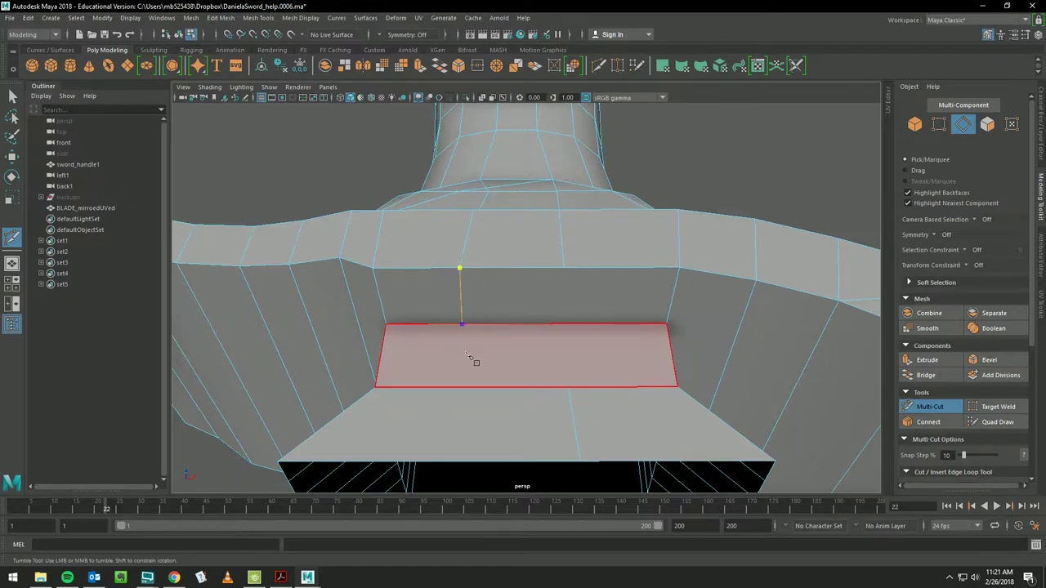
pyautogui.click(463, 387)
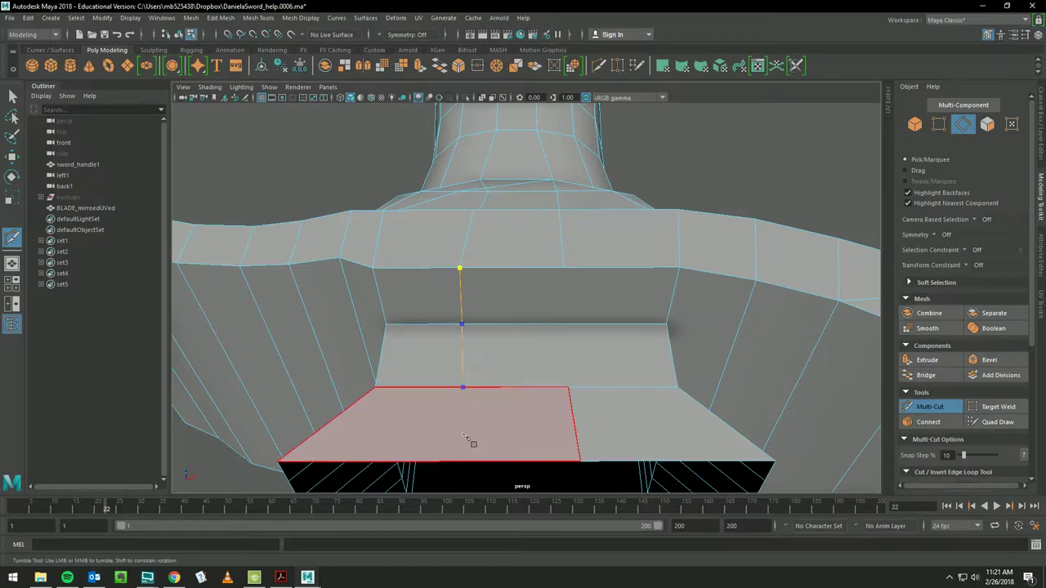
pyautogui.click(462, 463)
pyautogui.press('Return')
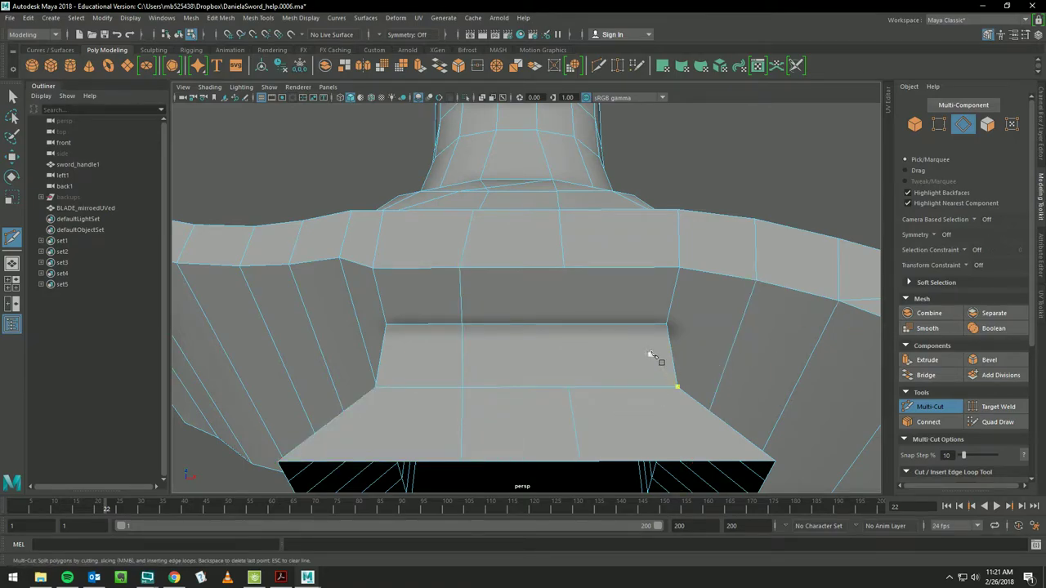
# - Add a second vertical cut through the top, middle and bottom edges
pyautogui.click(564, 268)
pyautogui.click(562, 325)
pyautogui.click(569, 390)
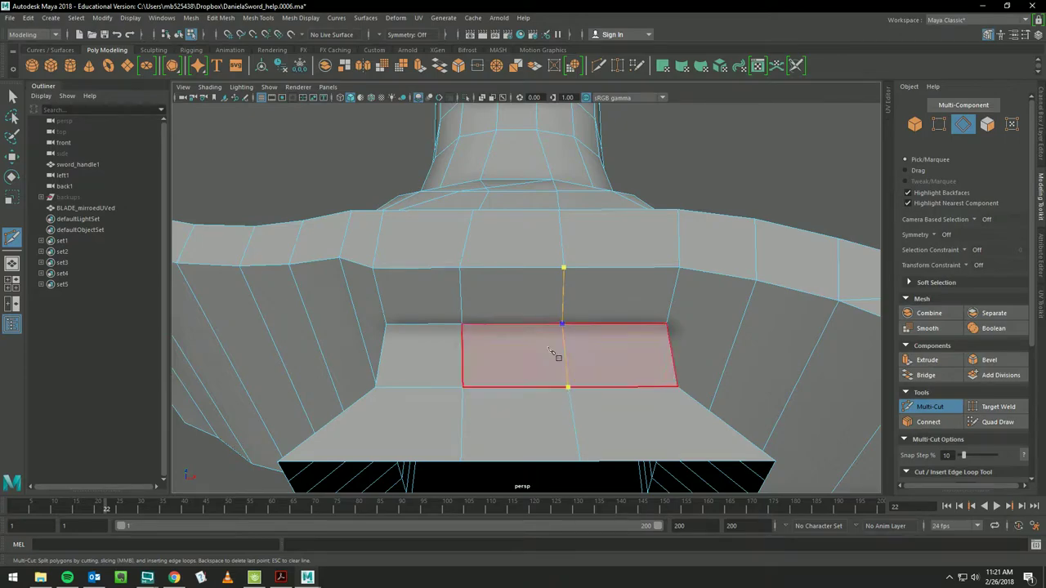
pyautogui.press('Return')
pyautogui.keyDown('alt'); pyautogui.moveTo(652, 295); pyautogui.dragTo(629, 298); pyautogui.keyUp('alt')
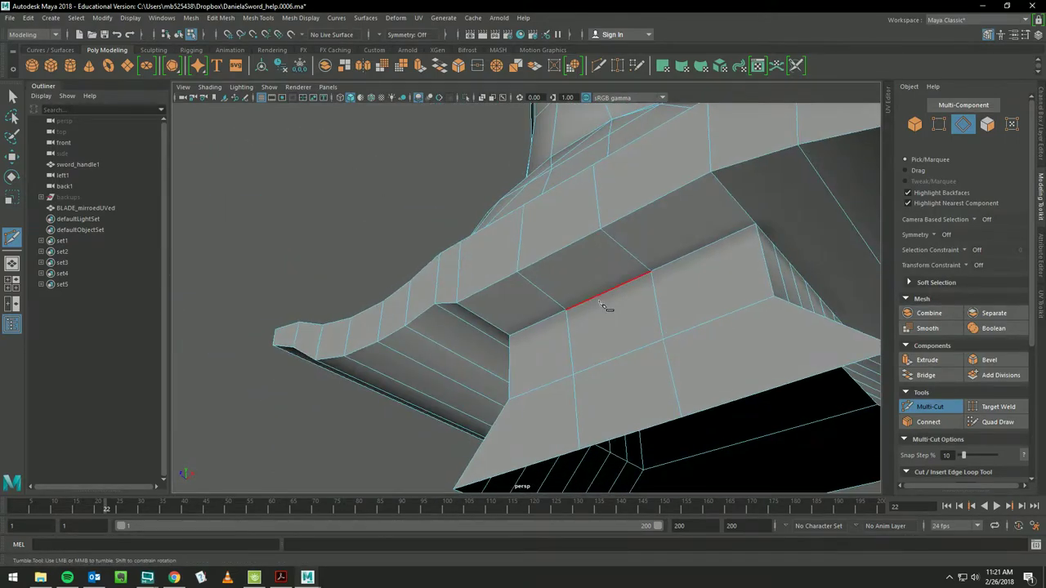
pyautogui.keyDown('alt'); pyautogui.moveTo(630, 298); pyautogui.dragTo(695, 299, button='middle'); pyautogui.keyUp('alt')
pyautogui.moveTo(695, 300)
pyautogui.keyDown('alt'); pyautogui.mouseDown()
pyautogui.moveTo(572, 264)
pyautogui.moveTo(583, 241)
pyautogui.moveTo(534, 289)
pyautogui.moveTo(584, 282)
pyautogui.moveTo(614, 240)
pyautogui.moveTo(642, 349)
pyautogui.moveTo(640, 359)
pyautogui.moveTo(612, 240)
pyautogui.moveTo(602, 432)
pyautogui.moveTo(560, 414)
pyautogui.moveTo(566, 396)
pyautogui.moveTo(504, 308)
pyautogui.moveTo(515, 294)
pyautogui.mouseUp(); pyautogui.keyUp('alt')
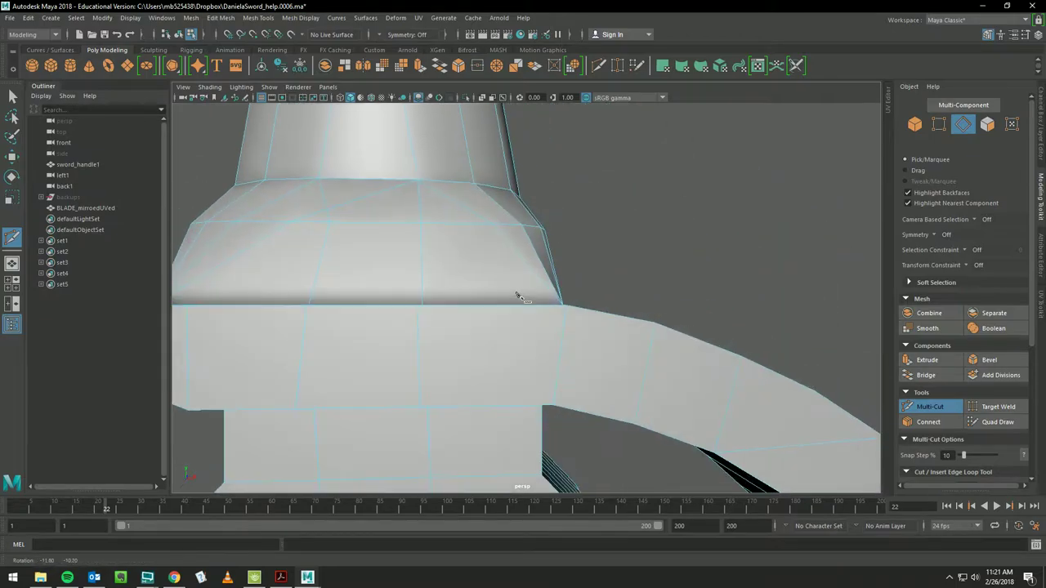
# - Try a cut down from the collar's top edge, then cancel it with Escape
pyautogui.click(470, 207)
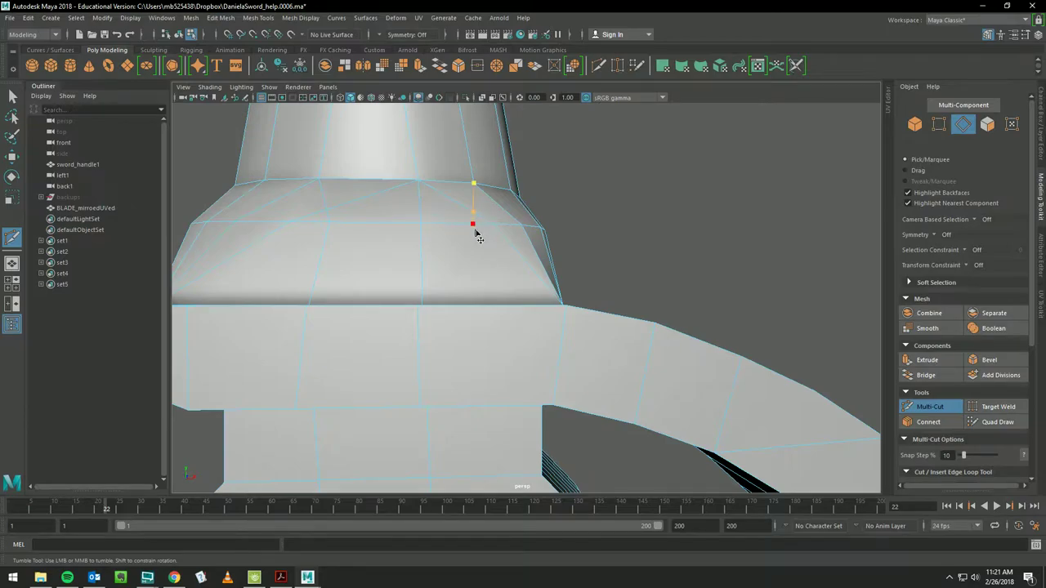
pyautogui.moveTo(478, 237)
pyautogui.keyDown('alt'); pyautogui.mouseDown()
pyautogui.moveTo(477, 275)
pyautogui.moveTo(493, 290)
pyautogui.mouseUp(); pyautogui.keyUp('alt')
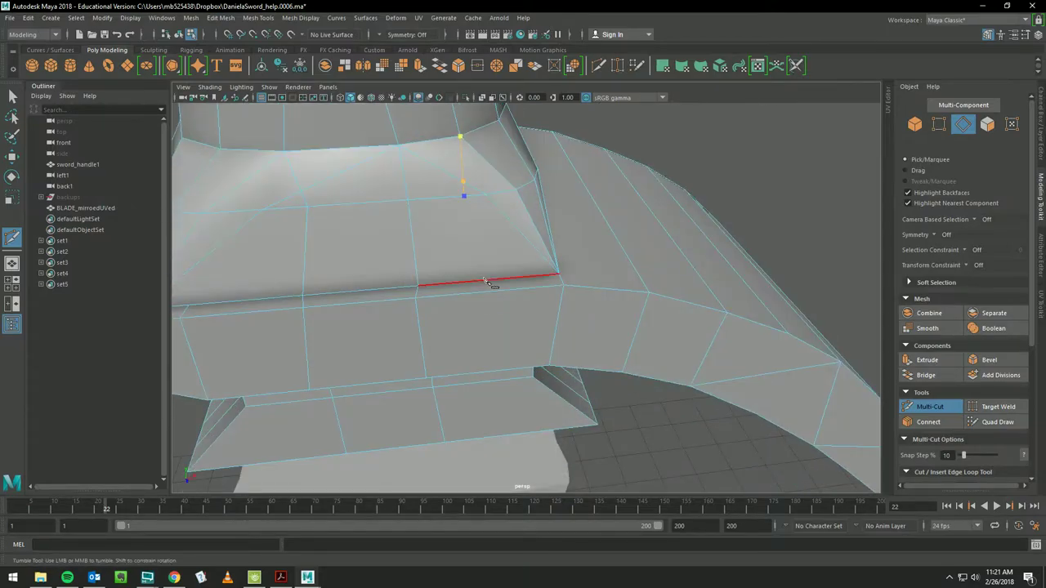
pyautogui.click(485, 284)
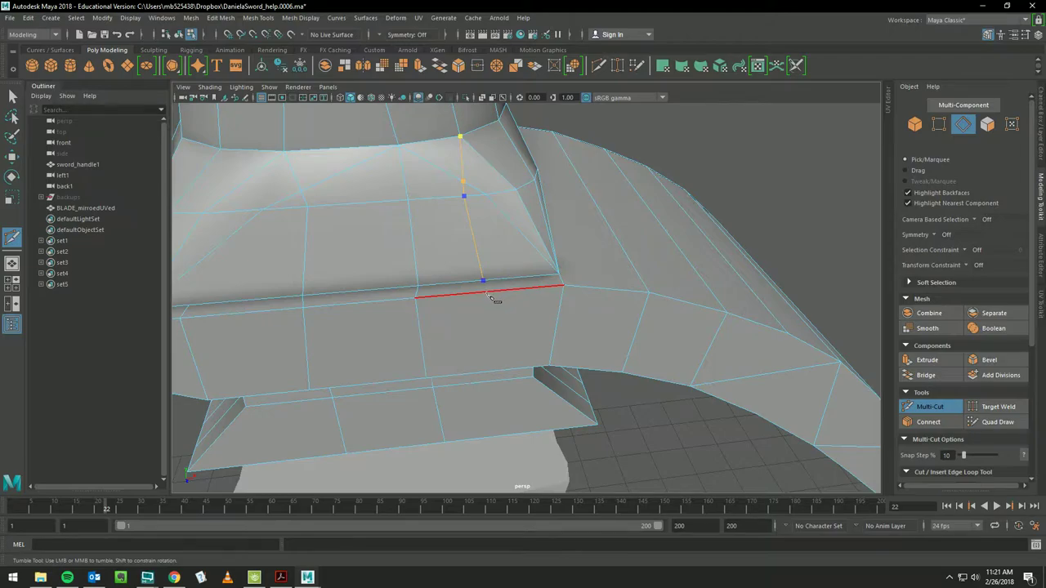
pyautogui.click(488, 291)
pyautogui.keyDown('alt'); pyautogui.moveTo(488, 294); pyautogui.dragTo(495, 397); pyautogui.keyUp('alt')
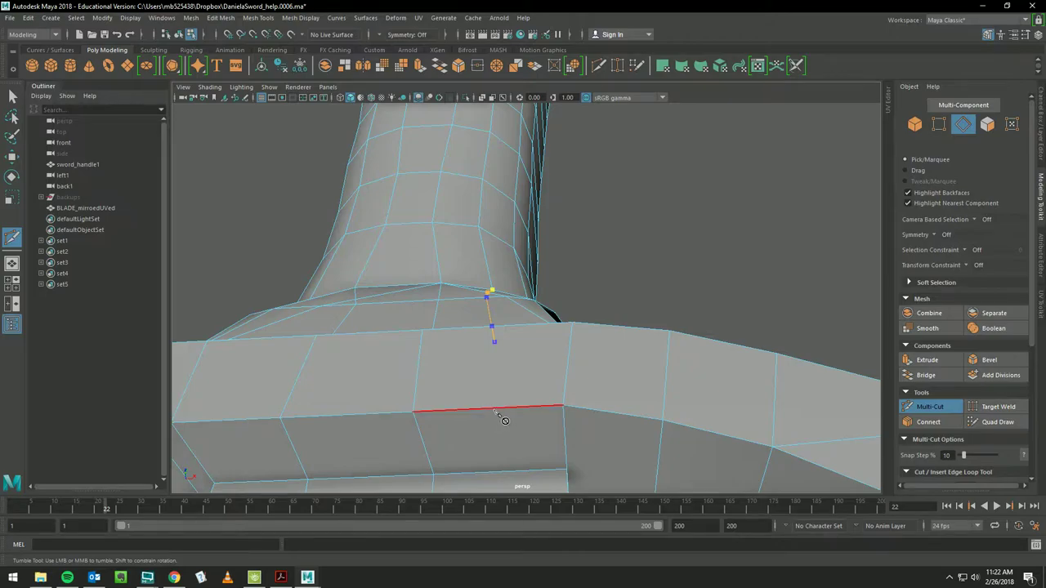
pyautogui.moveTo(502, 418)
pyautogui.keyDown('alt'); pyautogui.mouseDown()
pyautogui.moveTo(528, 387)
pyautogui.moveTo(530, 433)
pyautogui.mouseUp(); pyautogui.keyUp('alt')
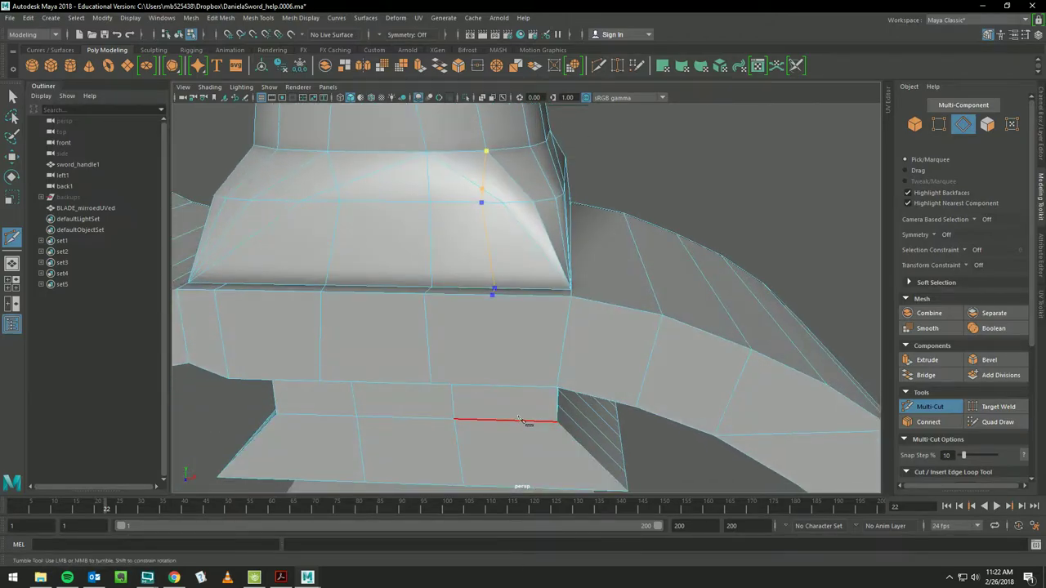
pyautogui.press('Escape')
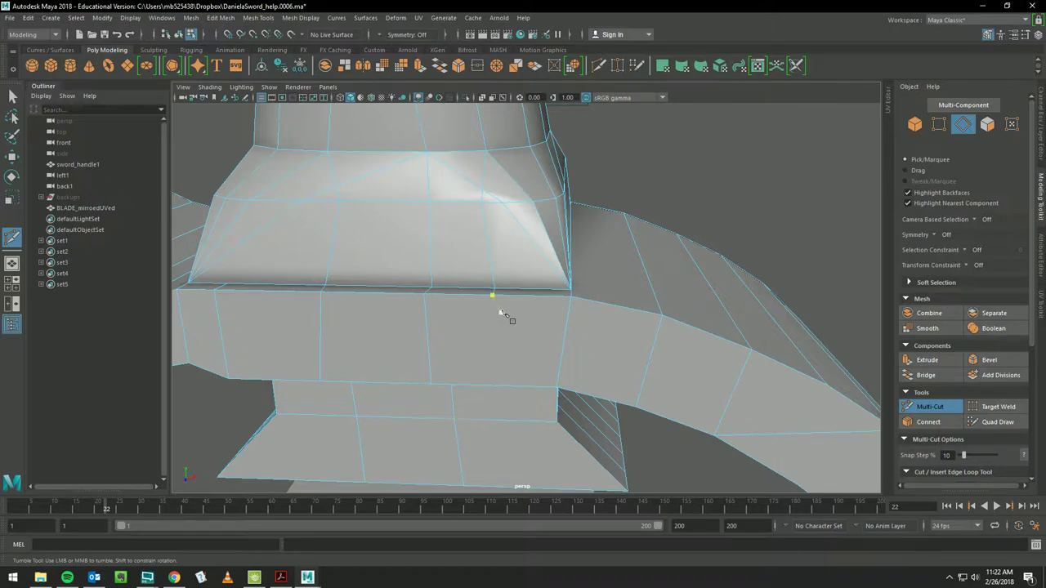
# - Cut across the lower strip, extending the new edge down to the lower edge
pyautogui.click(492, 293)
pyautogui.click(497, 387)
pyautogui.moveTo(511, 455)
pyautogui.keyDown('alt'); pyautogui.mouseDown()
pyautogui.moveTo(534, 226)
pyautogui.moveTo(508, 309)
pyautogui.mouseUp(); pyautogui.keyUp('alt')
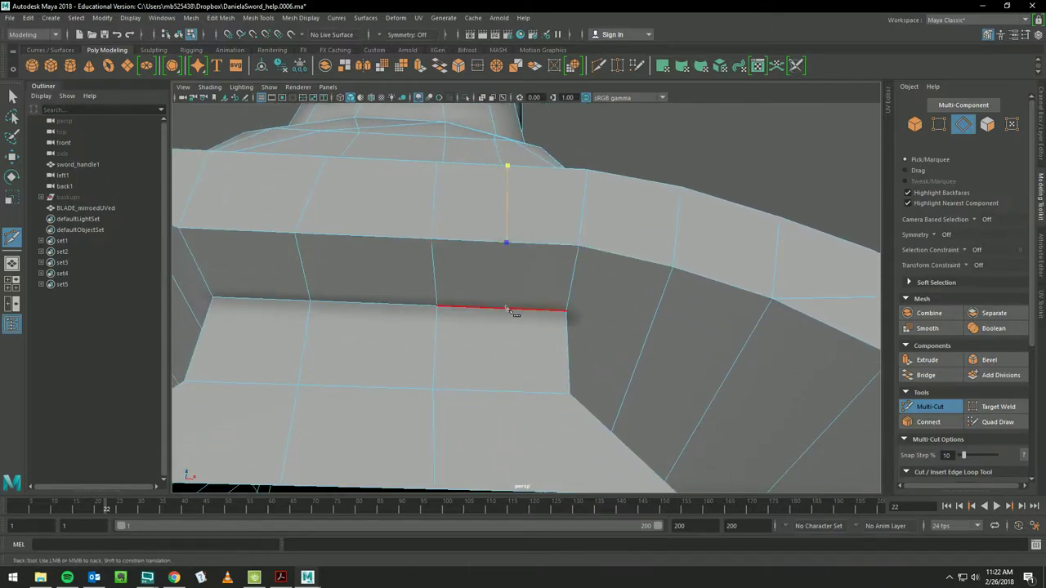
pyautogui.click(507, 309)
pyautogui.click(507, 392)
pyautogui.moveTo(524, 409)
pyautogui.keyDown('alt'); pyautogui.mouseDown()
pyautogui.moveTo(528, 203)
pyautogui.moveTo(514, 247)
pyautogui.moveTo(518, 283)
pyautogui.mouseUp(); pyautogui.keyUp('alt')
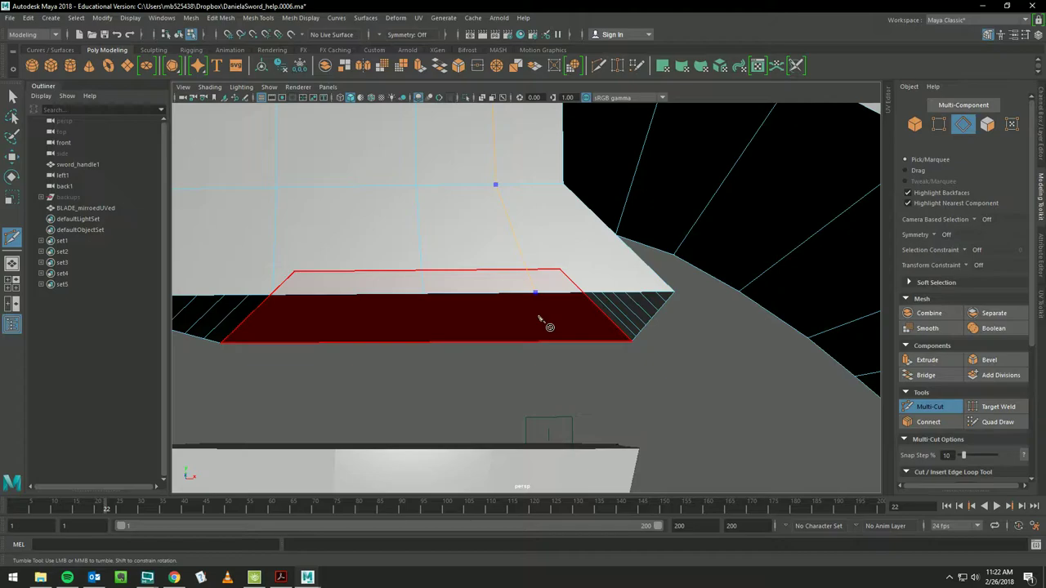
pyautogui.moveTo(583, 168)
pyautogui.keyDown('alt'); pyautogui.mouseDown()
pyautogui.moveTo(555, 249)
pyautogui.moveTo(562, 258)
pyautogui.mouseUp(); pyautogui.keyUp('alt')
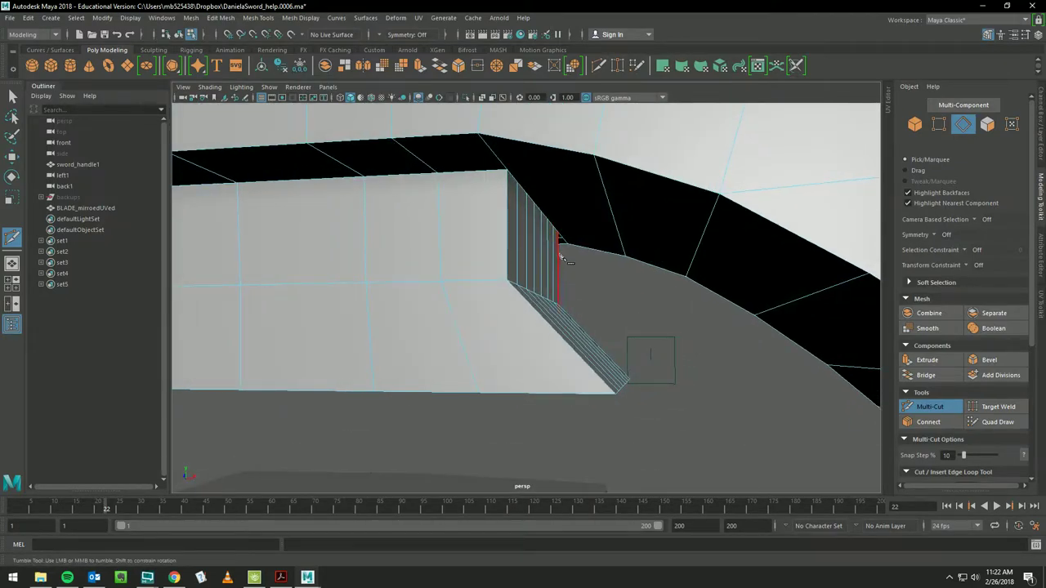
pyautogui.moveTo(563, 258)
pyautogui.keyDown('alt'); pyautogui.mouseDown()
pyautogui.moveTo(597, 268)
pyautogui.moveTo(621, 303)
pyautogui.moveTo(570, 385)
pyautogui.moveTo(517, 390)
pyautogui.moveTo(561, 357)
pyautogui.moveTo(567, 367)
pyautogui.mouseUp(); pyautogui.keyUp('alt')
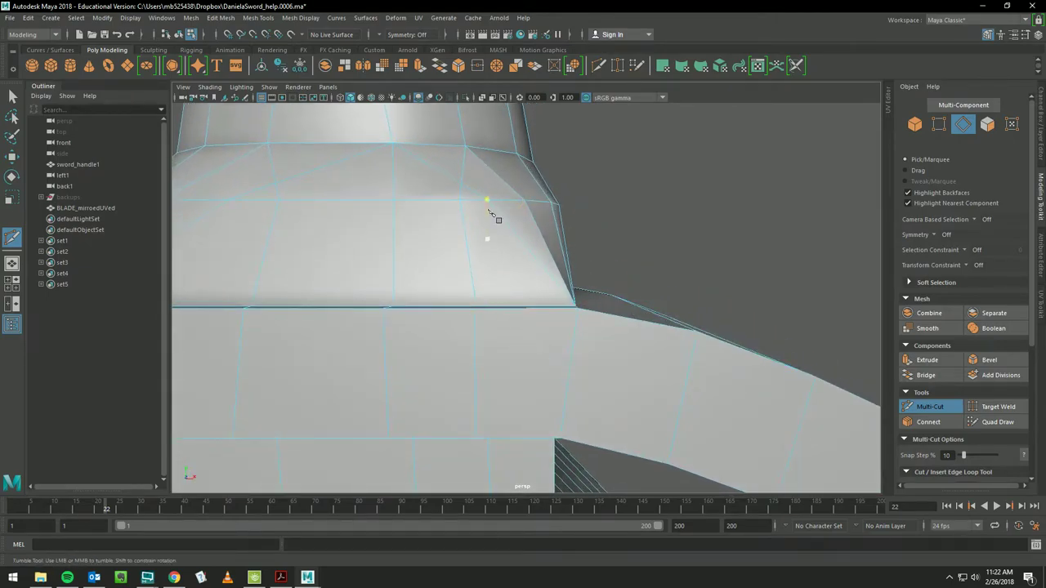
# - Start a cut along the bevel's top edge, clear its points, and switch to Quad Draw
pyautogui.click(393, 143)
pyautogui.click(440, 171)
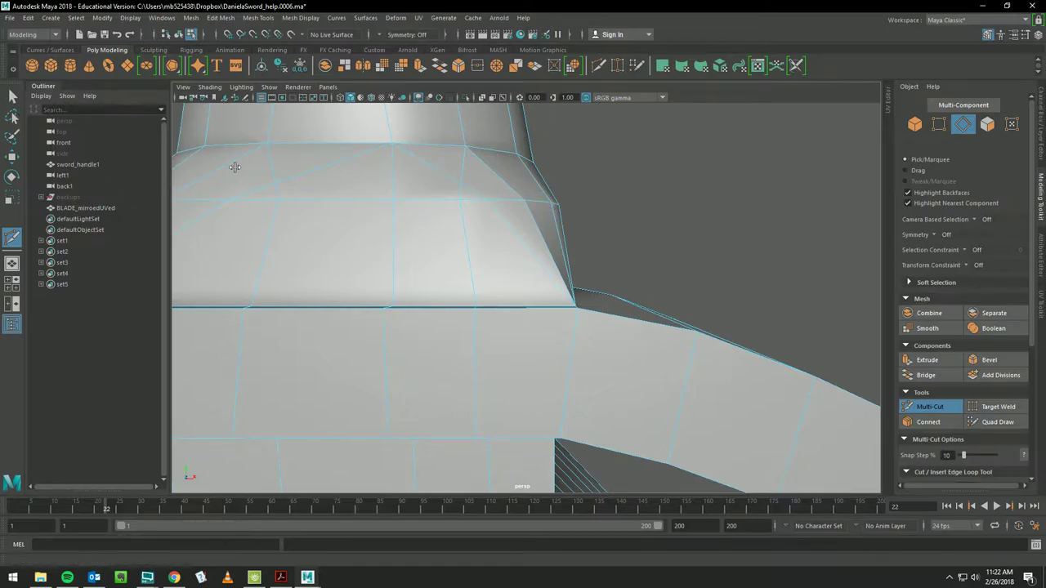
pyautogui.click(946, 407)
pyautogui.click(997, 422)
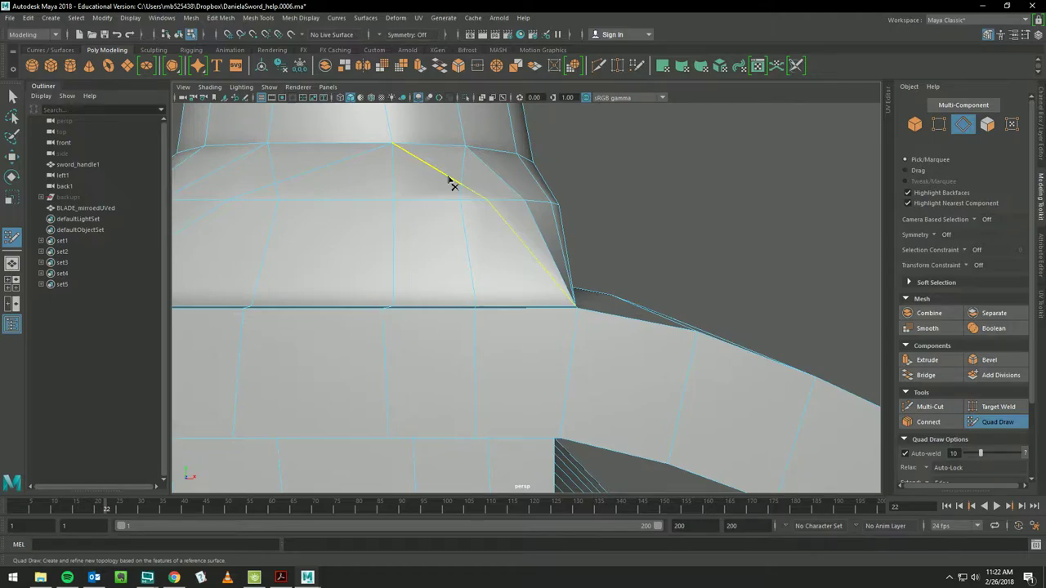
# - Select the two diagonal edges on the sloped bevel, then switch to Multi-Cut
pyautogui.keyDown('alt'); pyautogui.moveTo(537, 203); pyautogui.dragTo(536, 200); pyautogui.keyUp('alt')
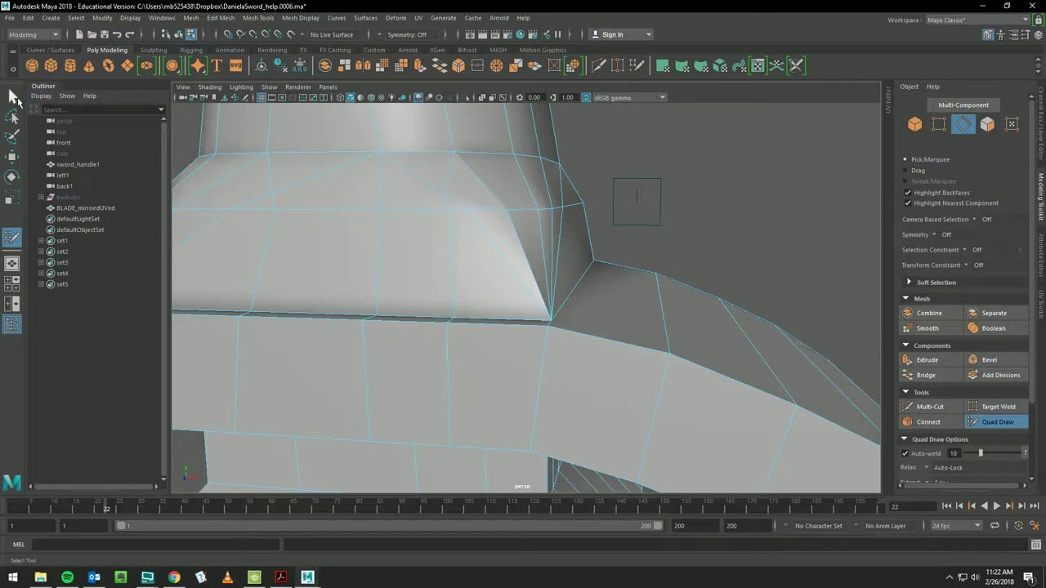
pyautogui.click(14, 96)
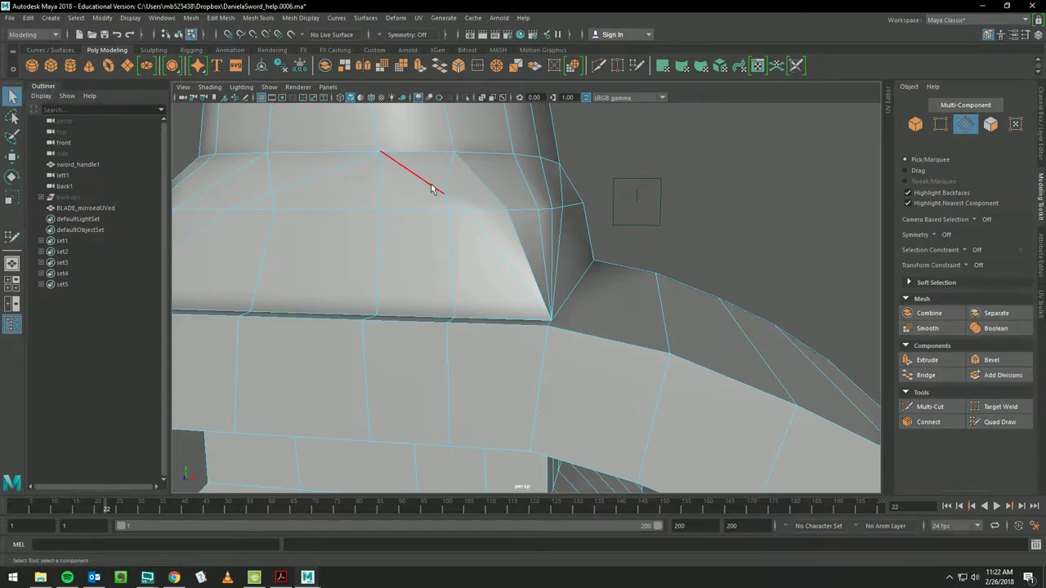
pyautogui.click(486, 243)
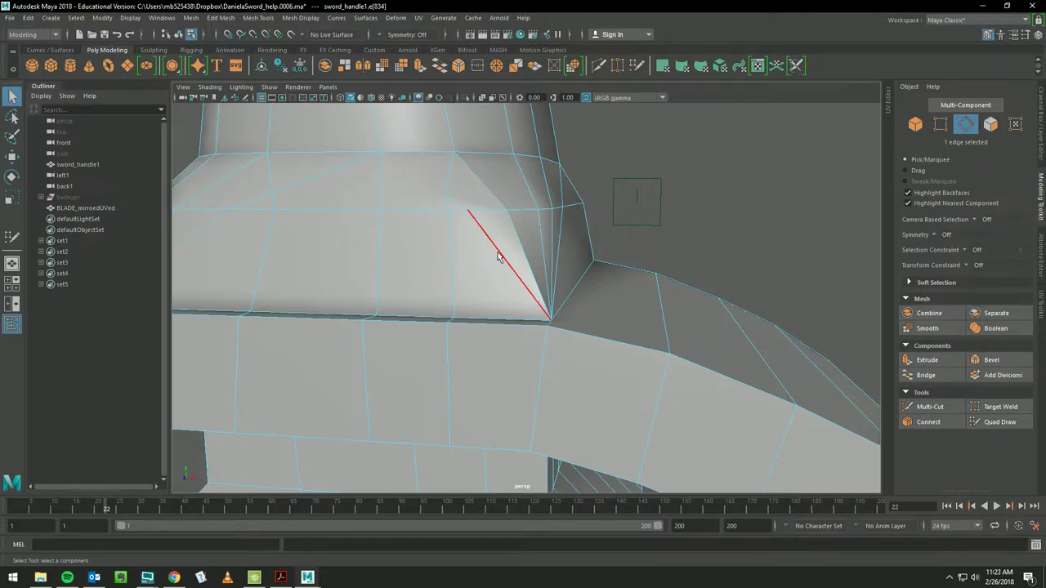
pyautogui.keyDown('shift'); pyautogui.click(460, 205); pyautogui.keyUp('shift')
pyautogui.keyDown('alt'); pyautogui.moveTo(493, 249); pyautogui.dragTo(493, 250); pyautogui.keyUp('alt')
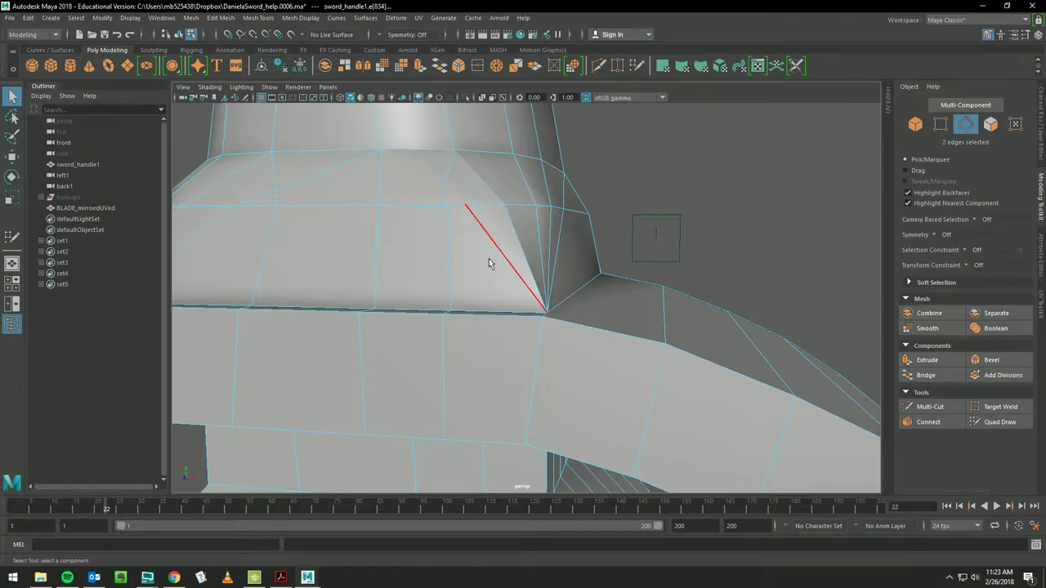
pyautogui.click(948, 410)
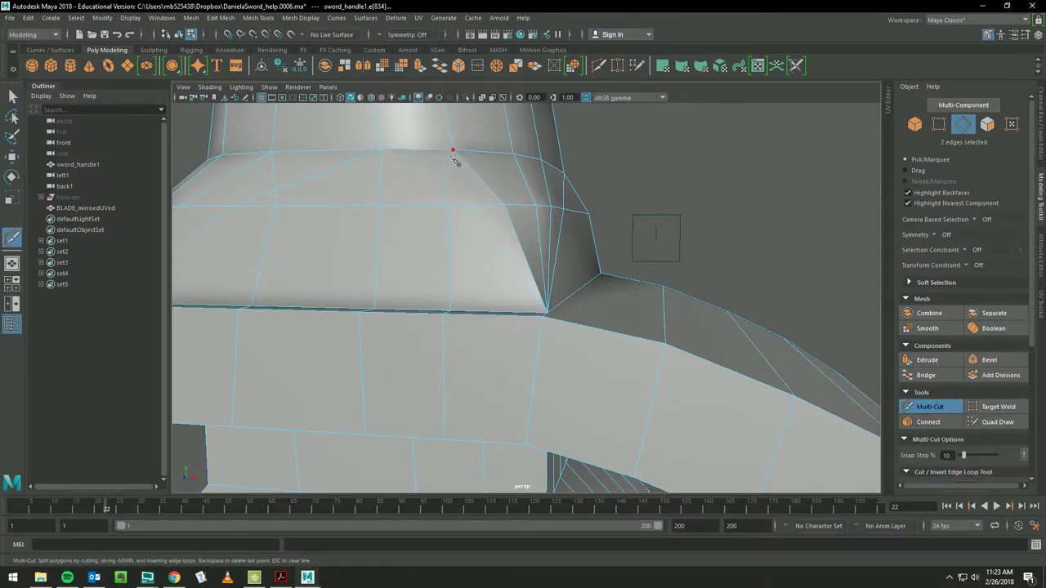
# - Multi-Cut a vertical edge line from the sloped bevel across each strip down to the guard's bottom edge
pyautogui.click(465, 205)
pyautogui.keyDown('alt'); pyautogui.moveTo(490, 315); pyautogui.dragTo(499, 390); pyautogui.keyUp('alt')
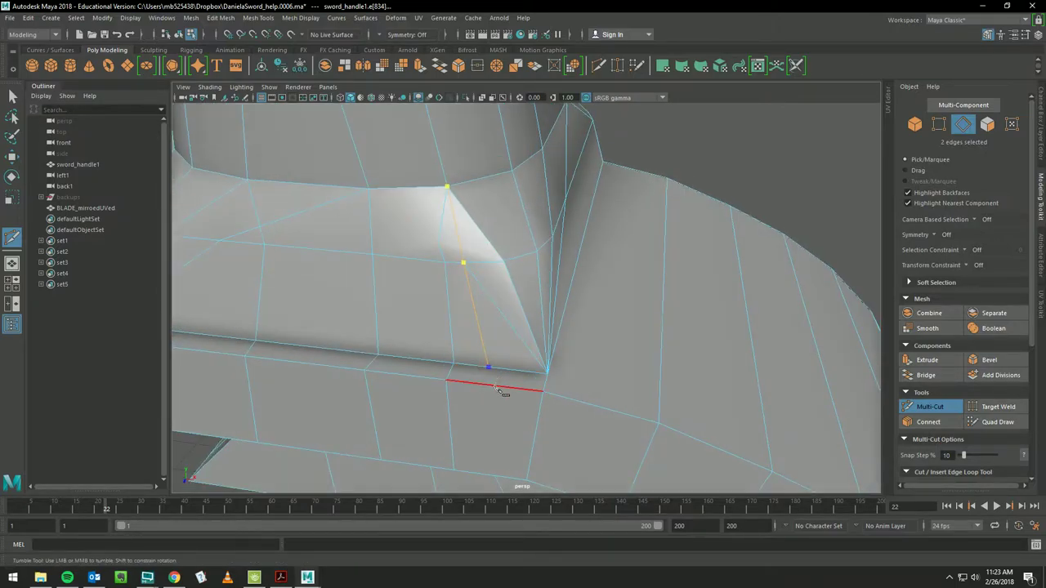
pyautogui.keyDown('alt'); pyautogui.moveTo(497, 392); pyautogui.dragTo(517, 260); pyautogui.keyUp('alt')
pyautogui.click(486, 305)
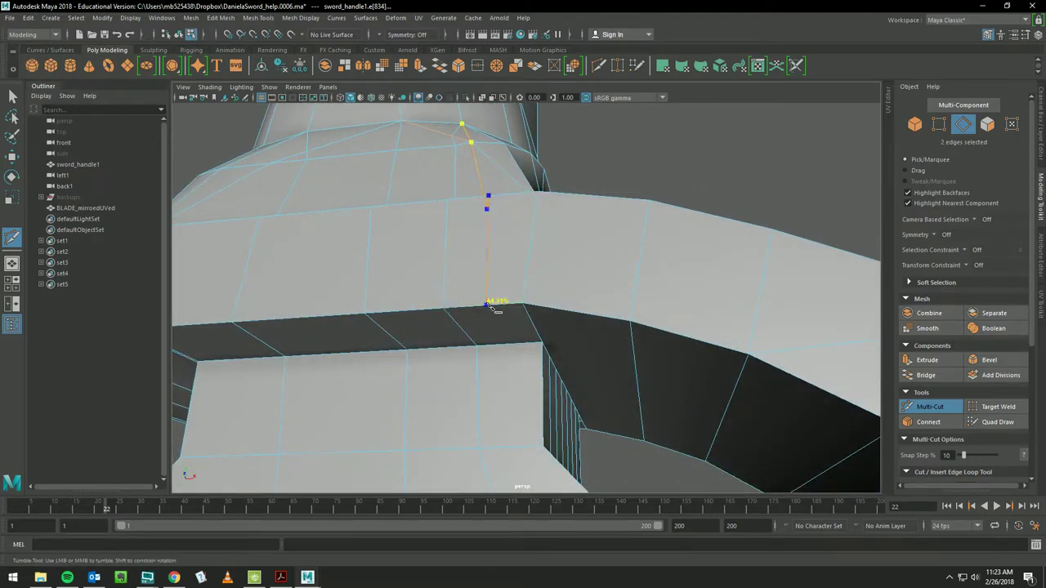
pyautogui.click(499, 345)
pyautogui.keyDown('alt'); pyautogui.moveTo(513, 355); pyautogui.dragTo(502, 298); pyautogui.keyUp('alt')
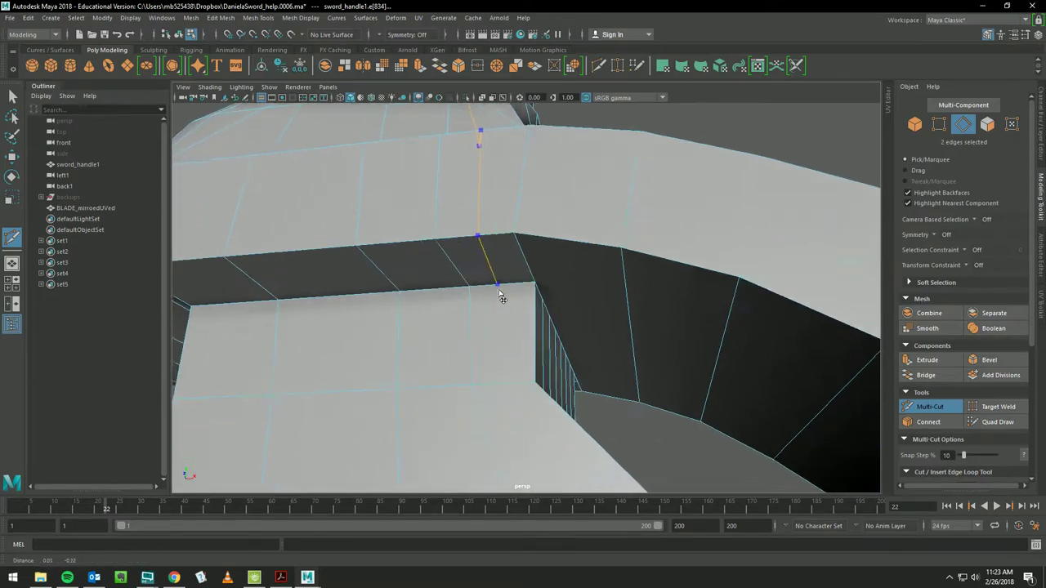
pyautogui.keyDown('alt'); pyautogui.moveTo(502, 299); pyautogui.dragTo(492, 270, button='middle'); pyautogui.keyUp('alt')
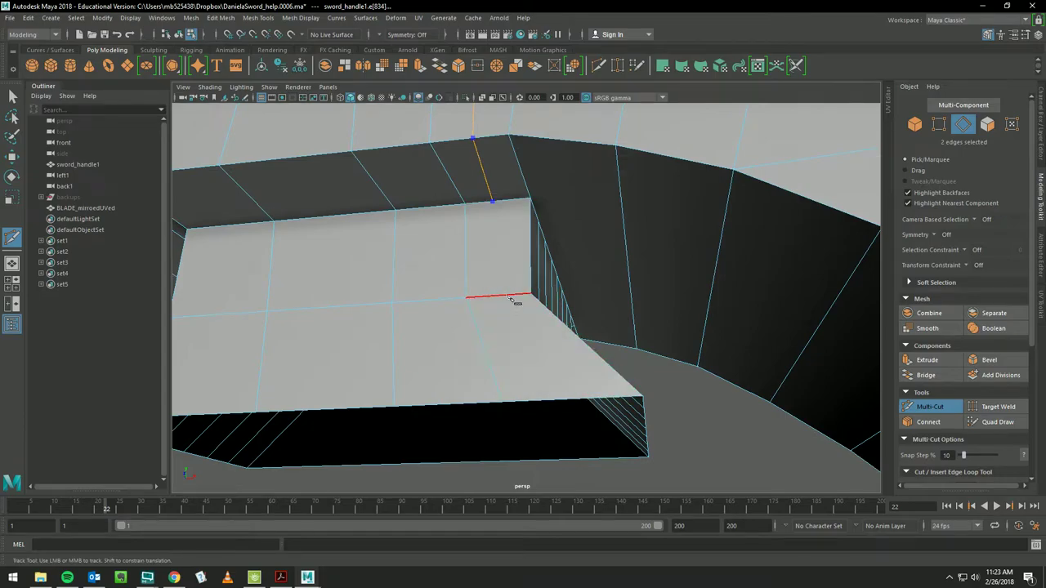
pyautogui.click(506, 299)
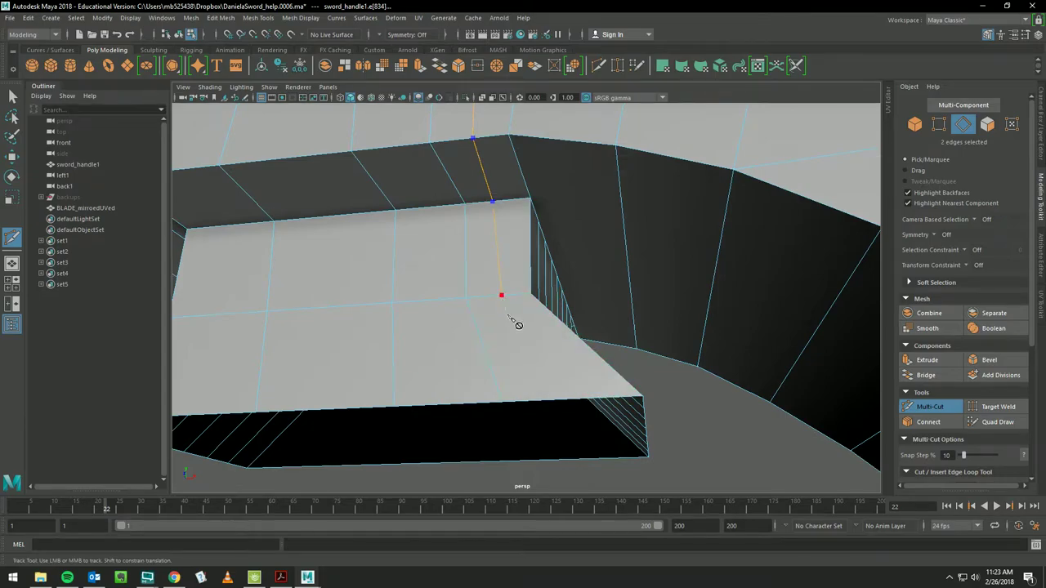
pyautogui.click(566, 400)
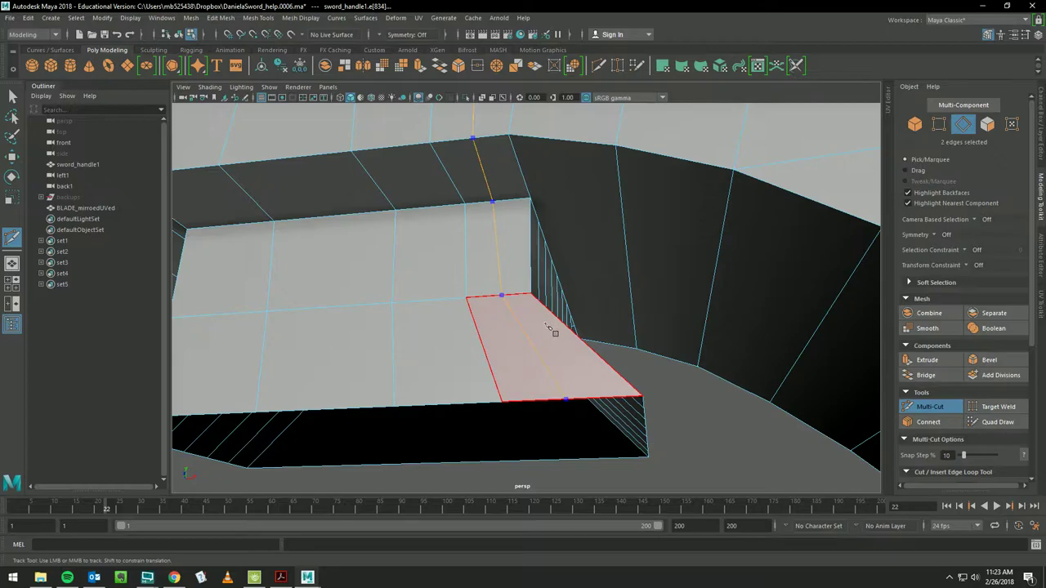
pyautogui.moveTo(626, 213)
pyautogui.keyDown('alt'); pyautogui.mouseDown()
pyautogui.moveTo(635, 256)
pyautogui.moveTo(620, 237)
pyautogui.moveTo(631, 213)
pyautogui.mouseUp(); pyautogui.keyUp('alt')
pyautogui.press('Return')
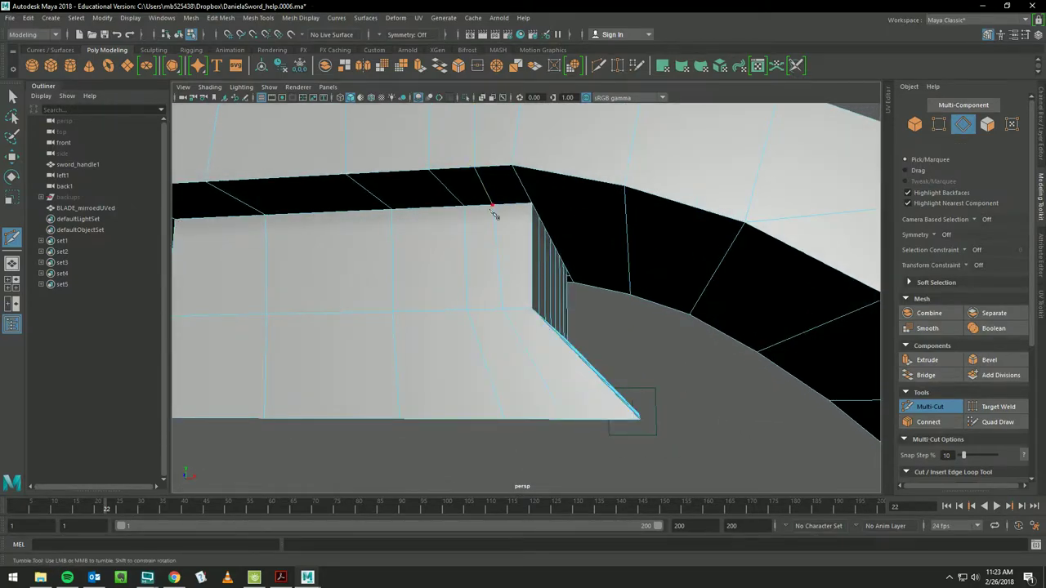
pyautogui.moveTo(493, 214)
pyautogui.keyDown('alt'); pyautogui.mouseDown()
pyautogui.moveTo(541, 460)
pyautogui.moveTo(532, 401)
pyautogui.mouseUp(); pyautogui.keyUp('alt')
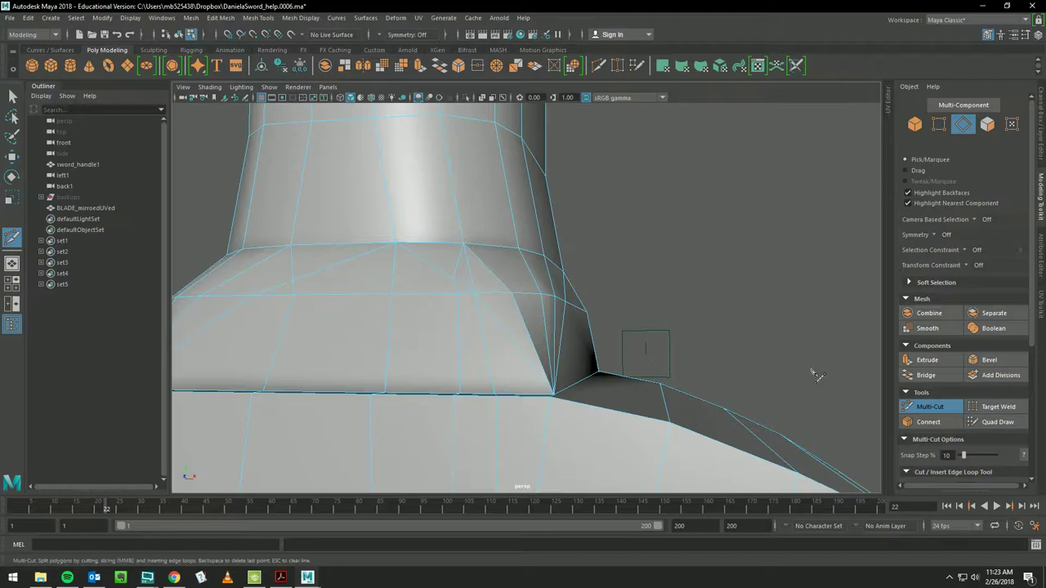
# - Delete the guard bevel edge and the short edge beside it
pyautogui.click(12, 96)
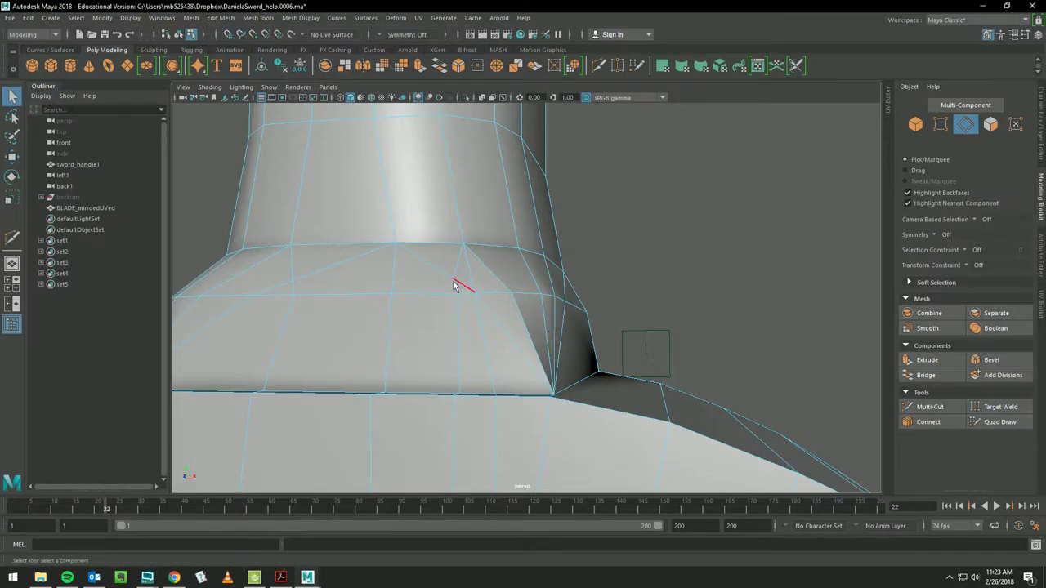
pyautogui.click(434, 271)
pyautogui.keyDown('shift'); pyautogui.click(471, 289); pyautogui.keyUp('shift')
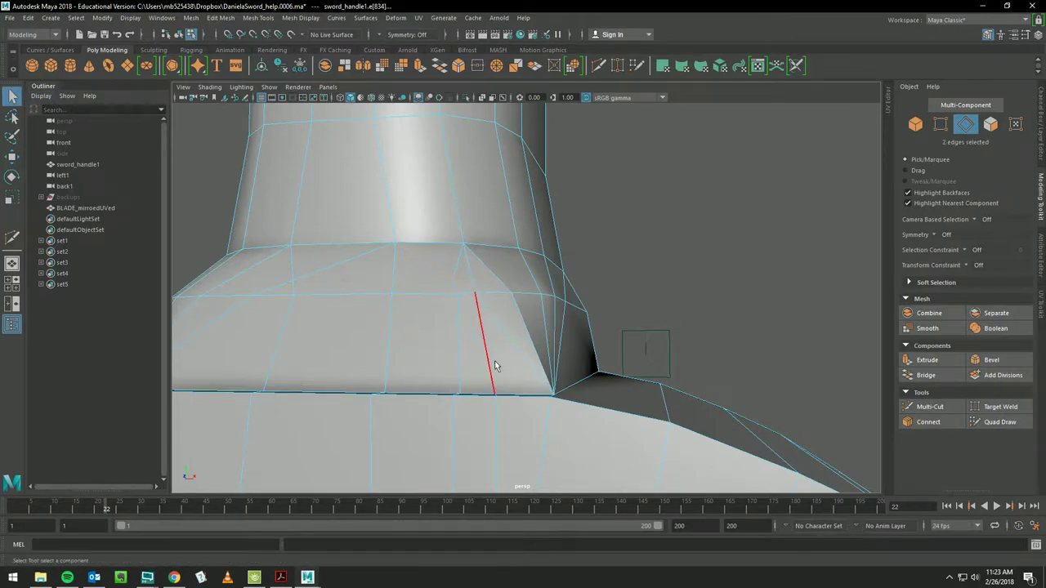
pyautogui.press('Delete')
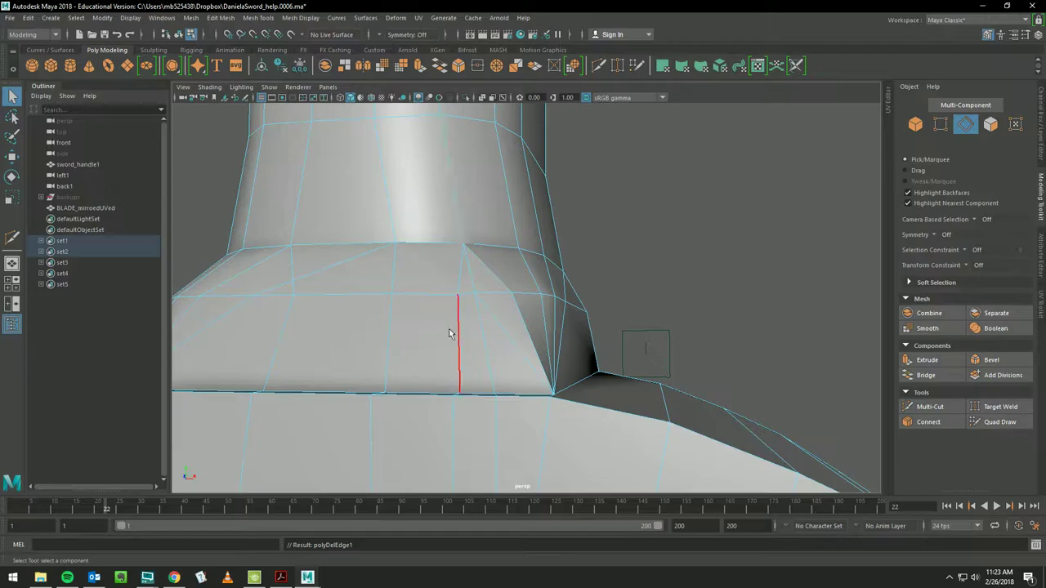
# - Delete three edges near the bevel corner and activate the Target Weld tool
pyautogui.moveTo(456, 340)
pyautogui.keyDown('alt'); pyautogui.mouseDown()
pyautogui.moveTo(489, 160)
pyautogui.moveTo(485, 207)
pyautogui.mouseUp(); pyautogui.keyUp('alt')
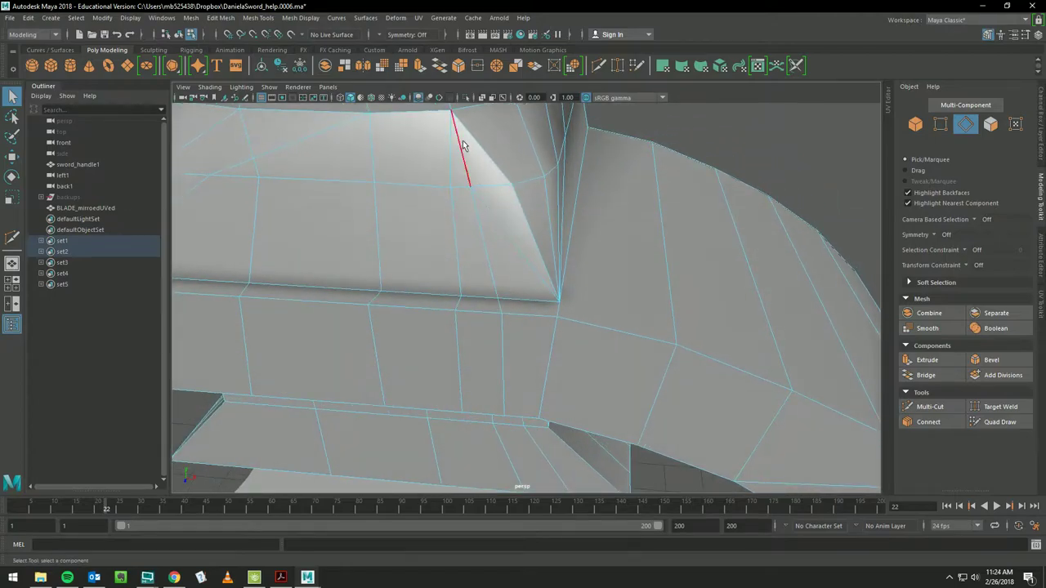
pyautogui.keyDown('alt'); pyautogui.moveTo(462, 143); pyautogui.dragTo(450, 241); pyautogui.keyUp('alt')
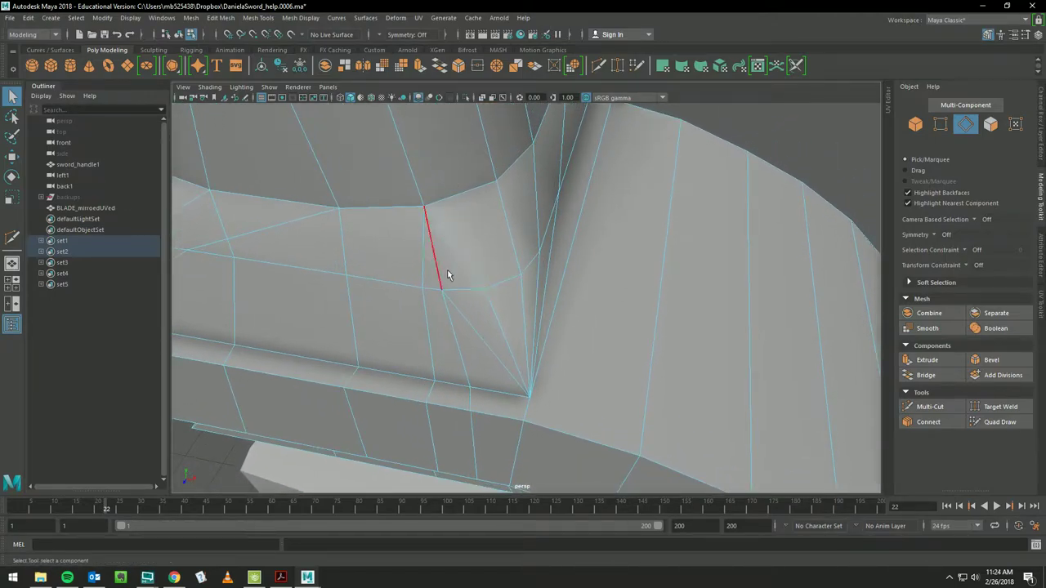
pyautogui.click(438, 279)
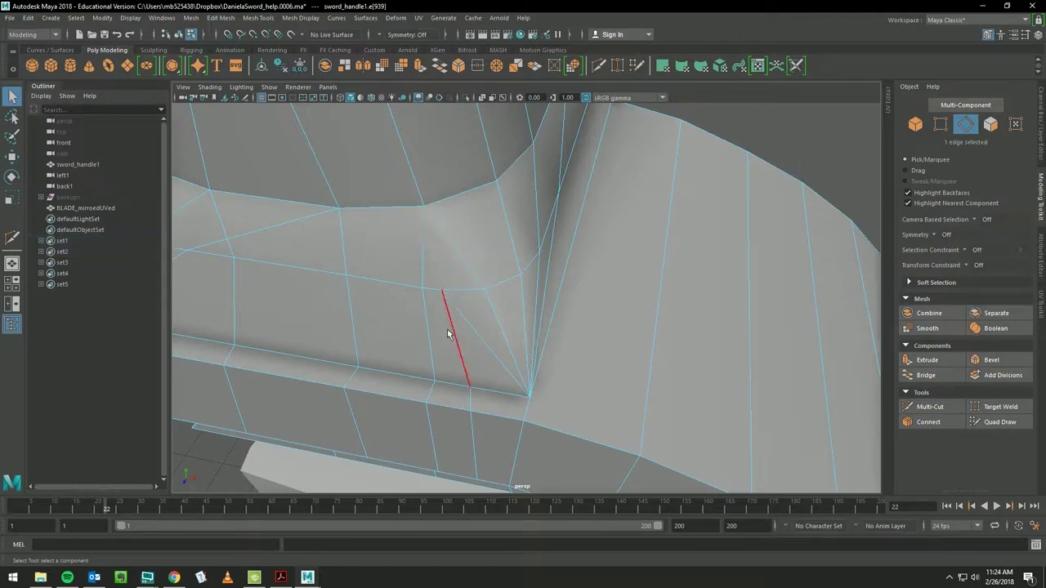
pyautogui.keyDown('shift'); pyautogui.click(457, 349); pyautogui.keyUp('shift')
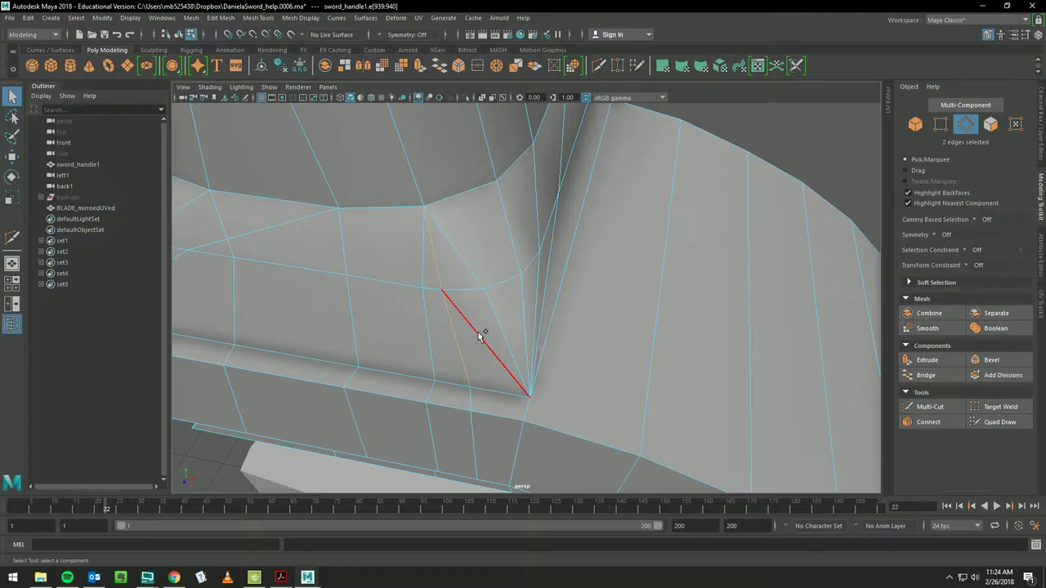
pyautogui.keyDown('shift'); pyautogui.click(478, 332); pyautogui.keyUp('shift')
pyautogui.press('Delete')
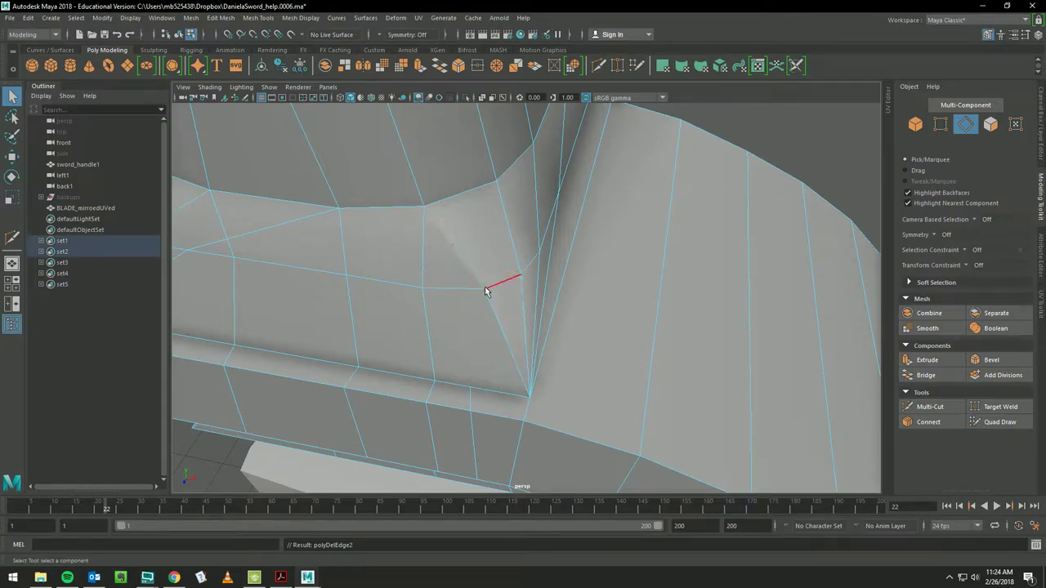
pyautogui.keyDown('alt'); pyautogui.moveTo(506, 292); pyautogui.dragTo(514, 286); pyautogui.keyUp('alt')
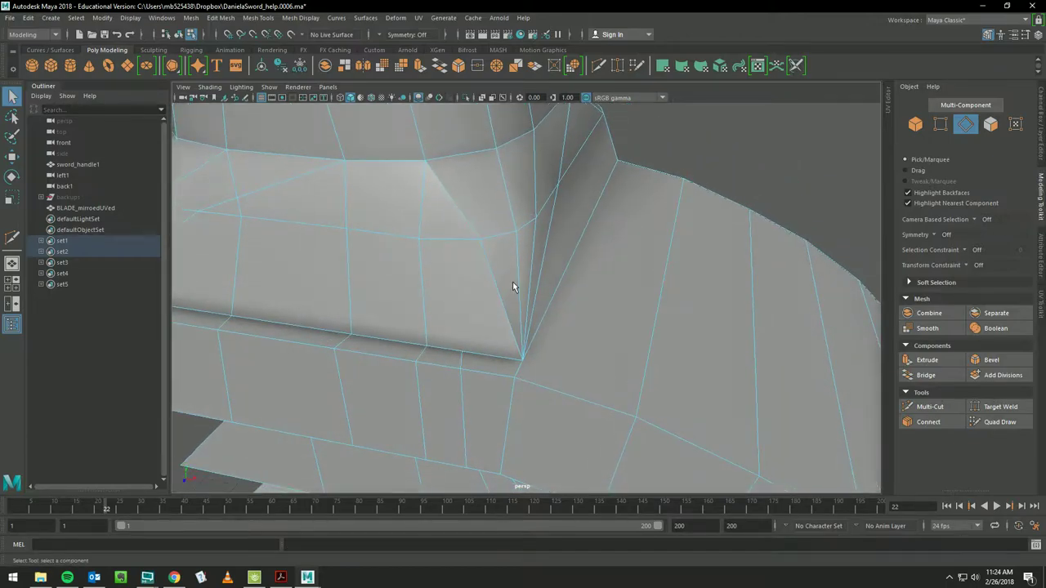
pyautogui.click(987, 407)
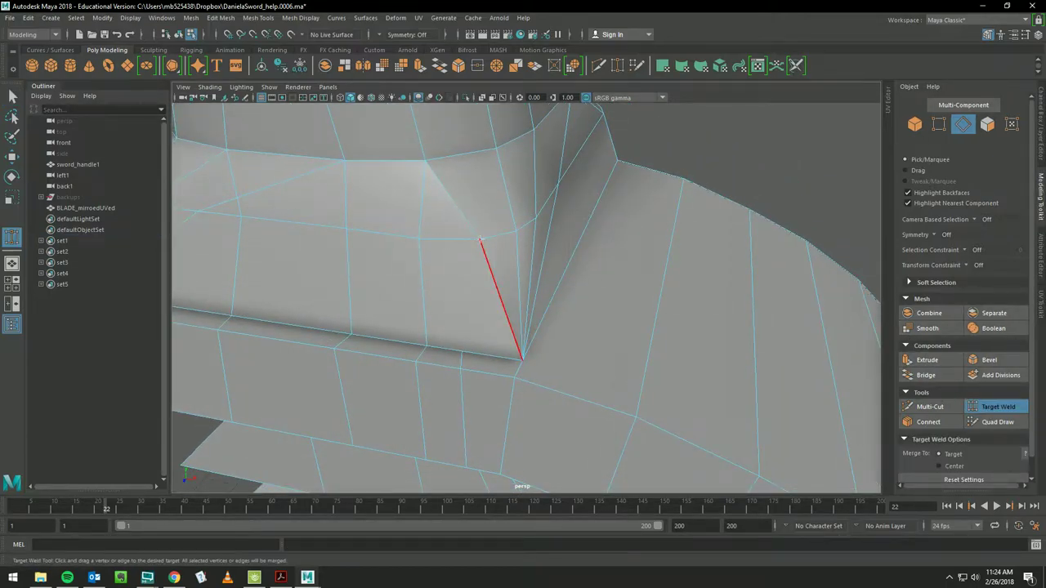
# - In vertex mode, target-weld the stray collar vertex onto its neighbouring vertex
pyautogui.moveTo(482, 239); pyautogui.dragTo(427, 240, button='right')
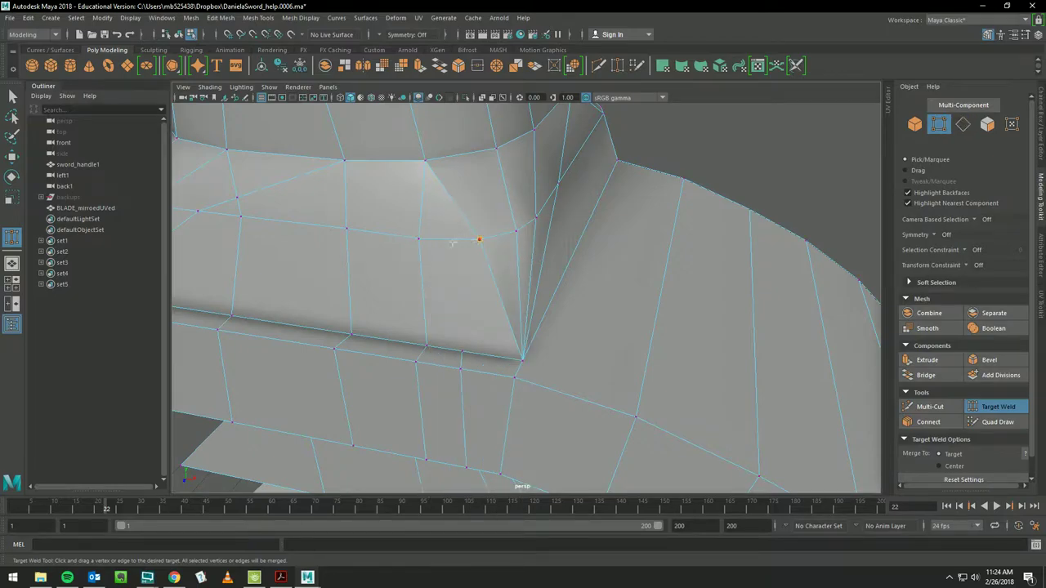
pyautogui.moveTo(420, 239); pyautogui.dragTo(418, 240)
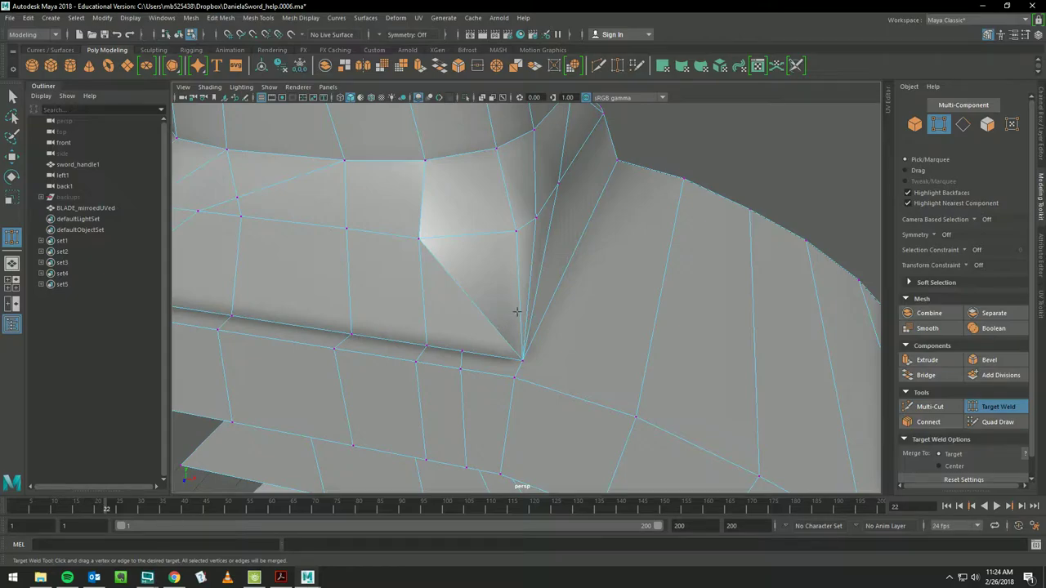
pyautogui.moveTo(498, 288)
pyautogui.keyDown('alt'); pyautogui.mouseDown()
pyautogui.moveTo(497, 228)
pyautogui.moveTo(474, 414)
pyautogui.mouseUp(); pyautogui.keyUp('alt')
pyautogui.moveTo(486, 333)
pyautogui.keyDown('alt'); pyautogui.mouseDown()
pyautogui.moveTo(448, 345)
pyautogui.moveTo(473, 355)
pyautogui.moveTo(461, 295)
pyautogui.mouseUp(); pyautogui.keyUp('alt')
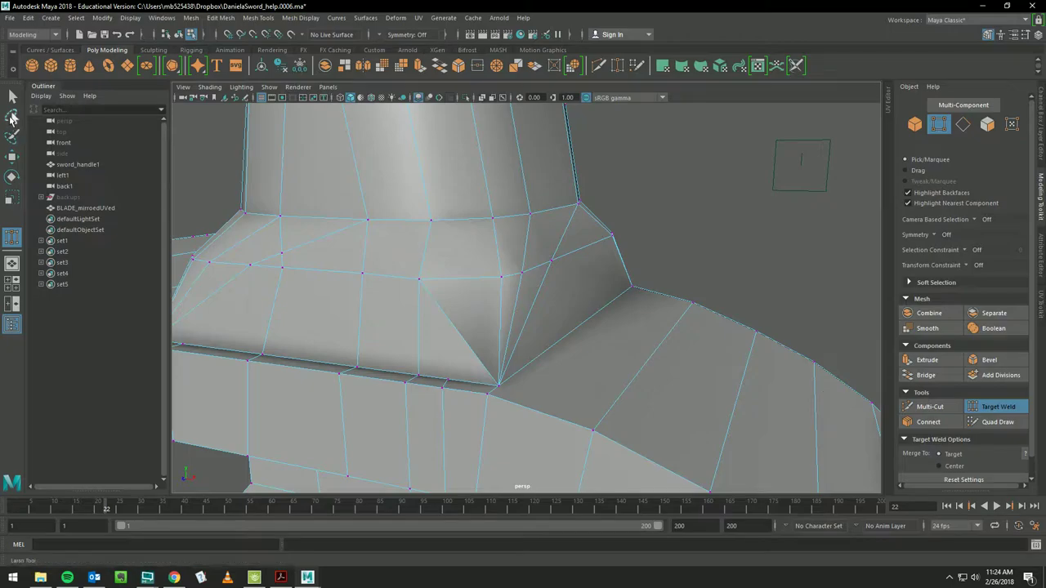
# - Delete the stray diagonal edge on the collar
pyautogui.press('q')
pyautogui.moveTo(457, 282); pyautogui.dragTo(409, 280, button='right')
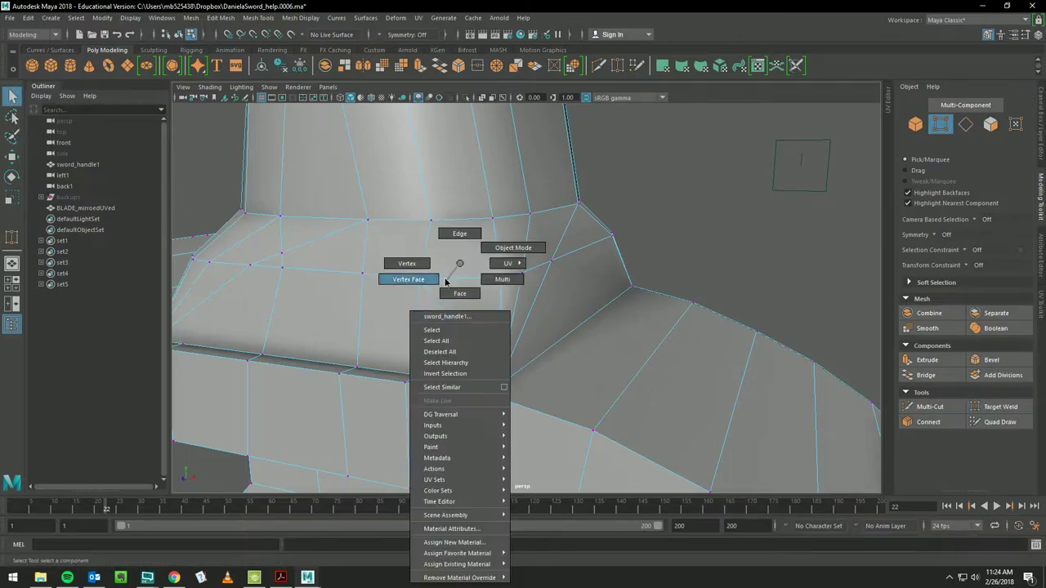
pyautogui.click(443, 322)
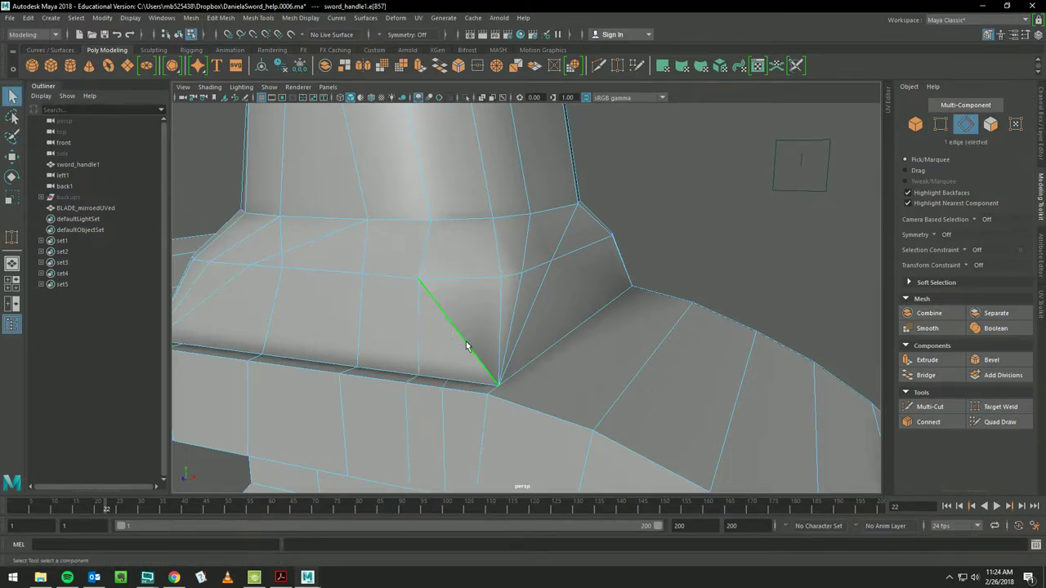
pyautogui.press('Delete')
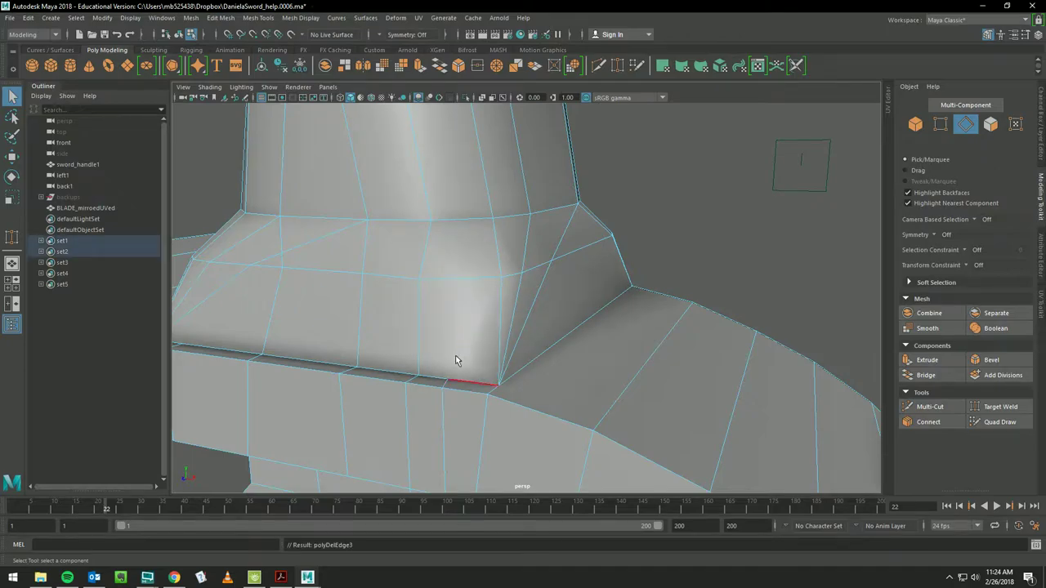
# - Delete the extra vertical edge column on the guard band and inspect the result
pyautogui.click(445, 384)
pyautogui.keyDown('shift'); pyautogui.click(441, 413); pyautogui.keyUp('shift')
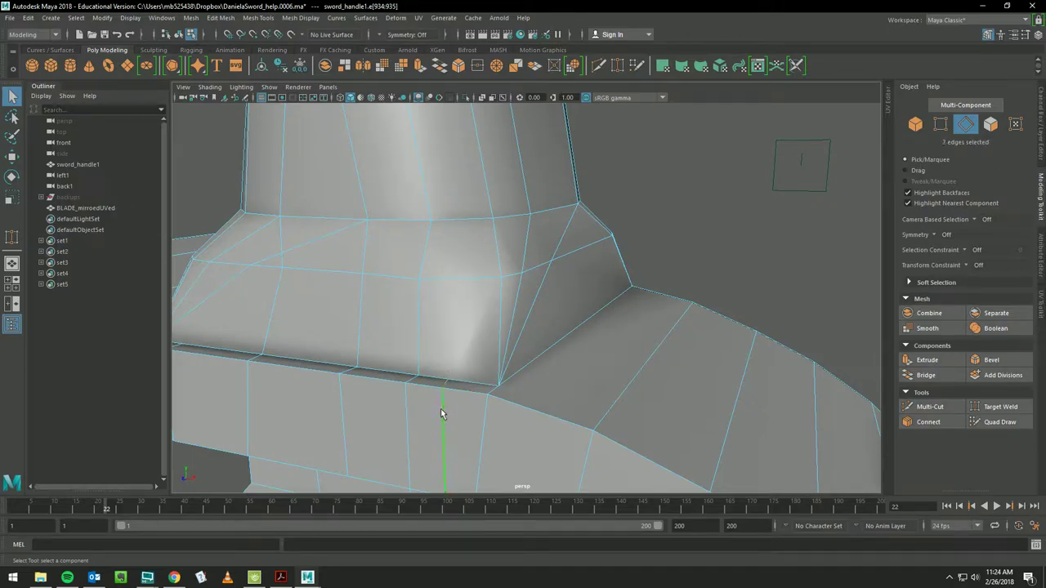
pyautogui.press('Delete')
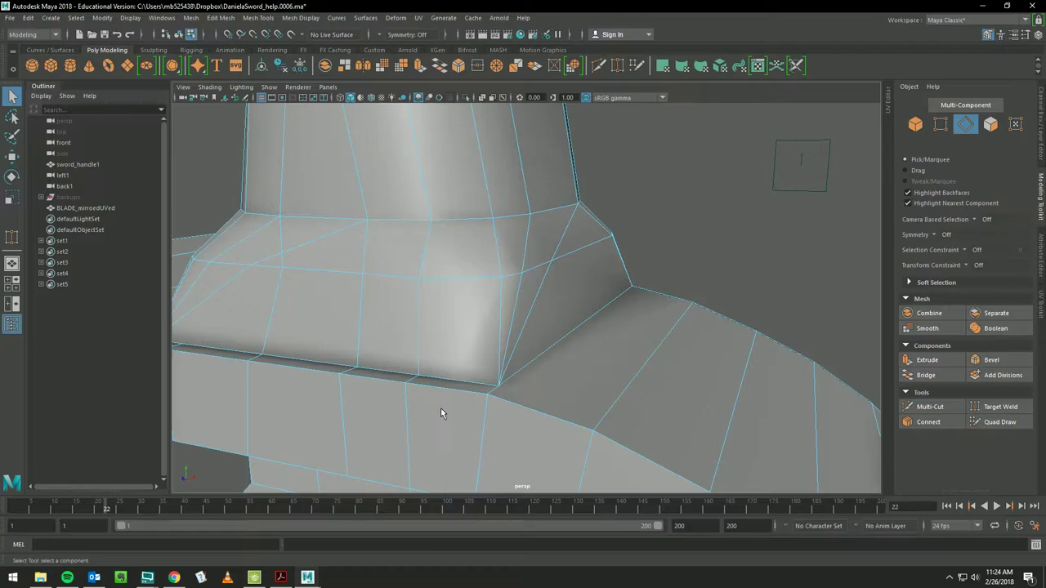
pyautogui.keyDown('alt'); pyautogui.moveTo(440, 412); pyautogui.dragTo(532, 363); pyautogui.keyUp('alt')
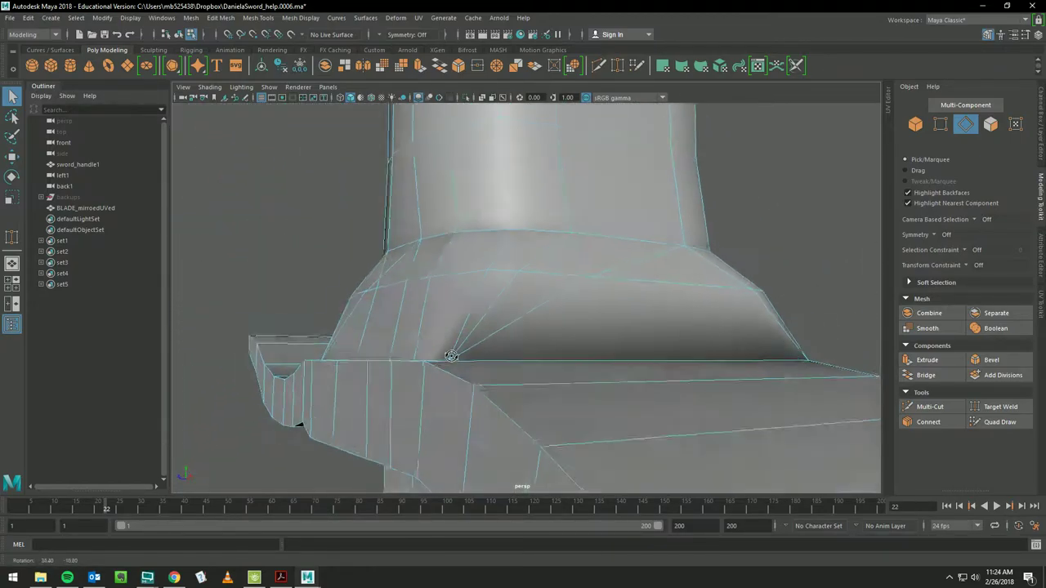
pyautogui.moveTo(532, 364)
pyautogui.keyDown('alt'); pyautogui.mouseDown()
pyautogui.moveTo(483, 297)
pyautogui.moveTo(474, 304)
pyautogui.mouseUp(); pyautogui.keyUp('alt')
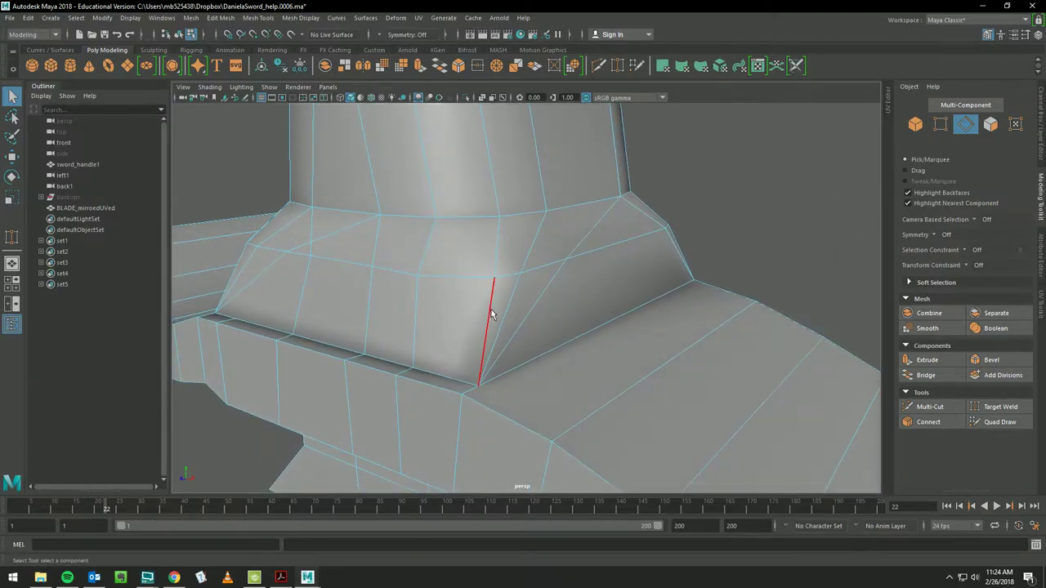
pyautogui.keyDown('alt'); pyautogui.moveTo(548, 219); pyautogui.dragTo(466, 226); pyautogui.keyUp('alt')
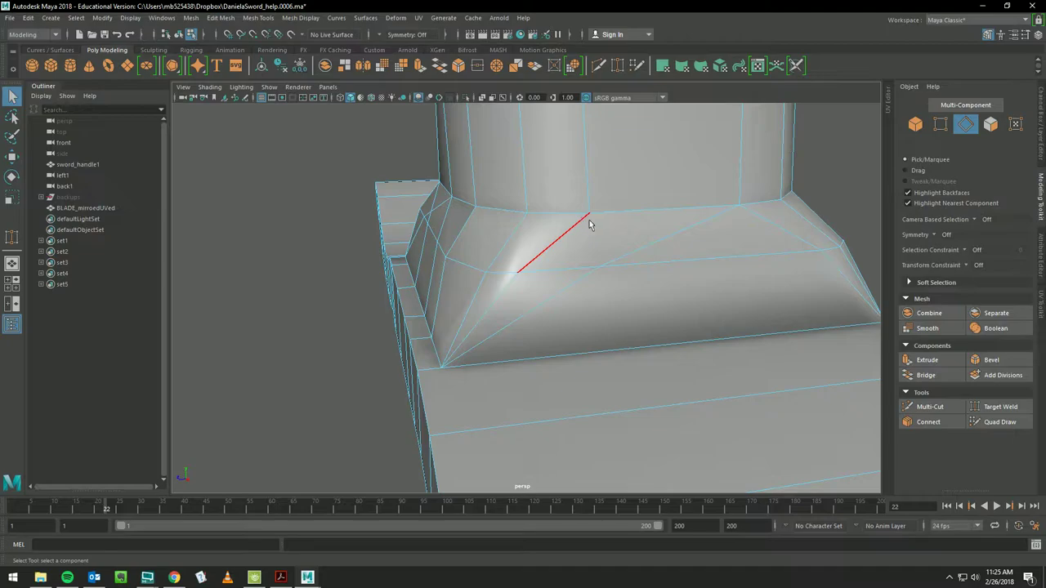
pyautogui.moveTo(774, 374)
pyautogui.keyDown('alt'); pyautogui.mouseDown()
pyautogui.moveTo(752, 335)
pyautogui.moveTo(817, 313)
pyautogui.moveTo(785, 310)
pyautogui.moveTo(786, 325)
pyautogui.mouseUp(); pyautogui.keyUp('alt')
pyautogui.press('f')
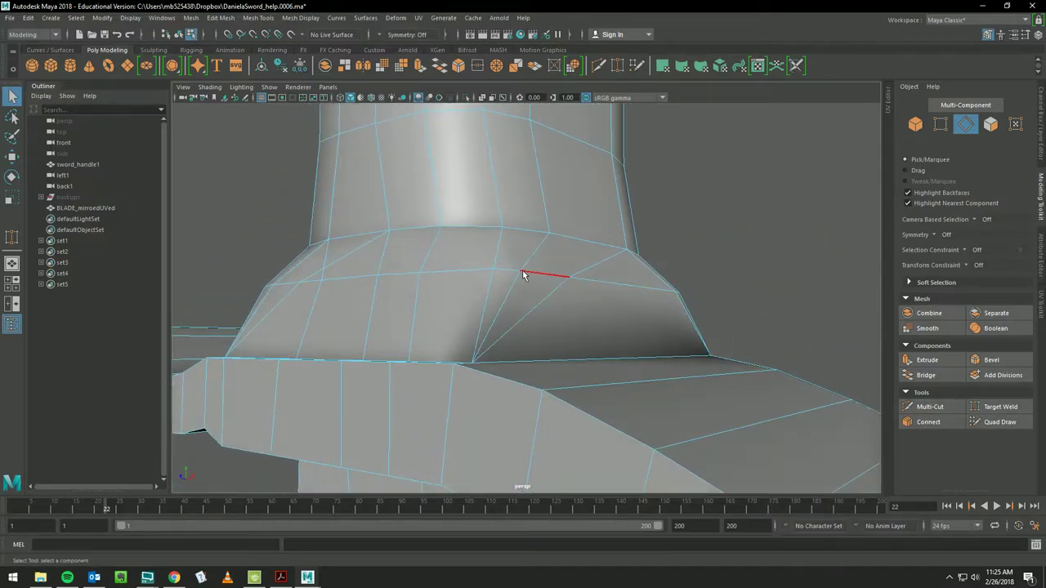
pyautogui.moveTo(525, 276)
pyautogui.keyDown('alt'); pyautogui.mouseDown()
pyautogui.moveTo(600, 264)
pyautogui.moveTo(510, 249)
pyautogui.moveTo(526, 282)
pyautogui.mouseUp(); pyautogui.keyUp('alt')
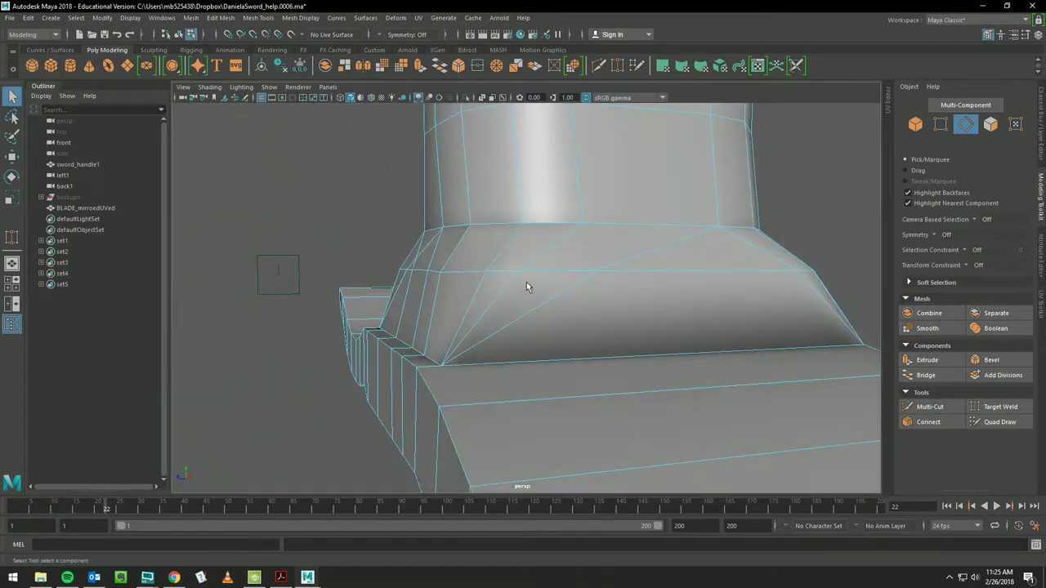
# - With Quad Draw, slide a collar vertex to the right to even out the faces
pyautogui.click(999, 421)
pyautogui.moveTo(502, 270); pyautogui.dragTo(568, 268)
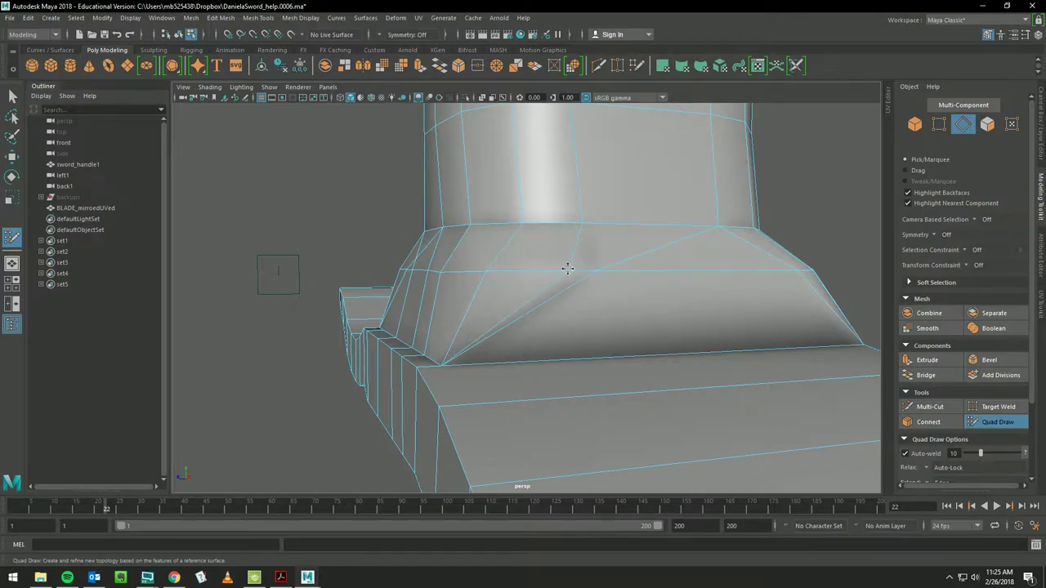
pyautogui.moveTo(560, 304)
pyautogui.keyDown('alt'); pyautogui.mouseDown()
pyautogui.moveTo(618, 310)
pyautogui.moveTo(608, 307)
pyautogui.mouseUp(); pyautogui.keyUp('alt')
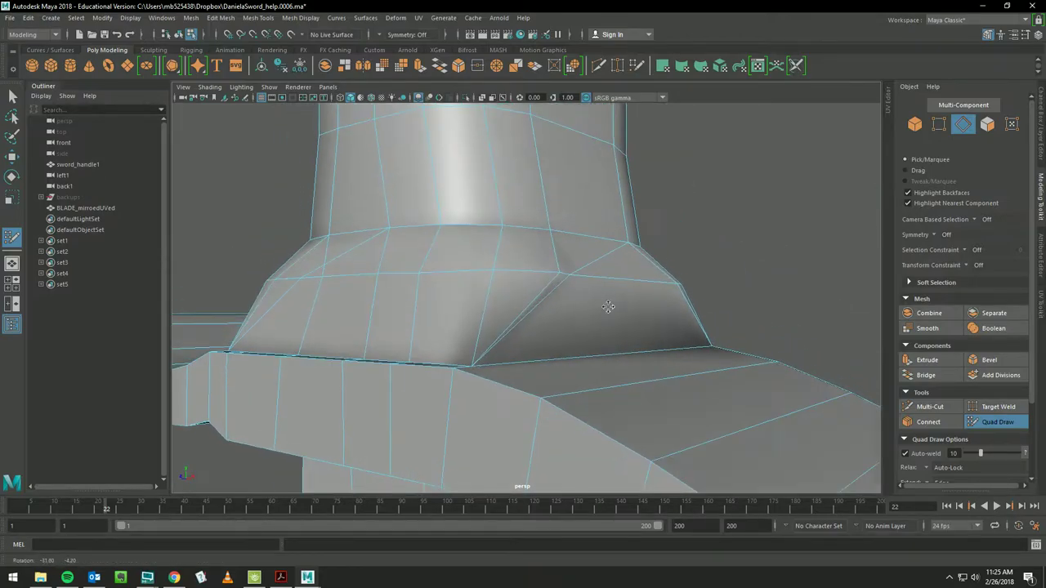
pyautogui.moveTo(517, 339)
pyautogui.keyDown('alt'); pyautogui.mouseDown()
pyautogui.moveTo(527, 345)
pyautogui.moveTo(471, 374)
pyautogui.moveTo(490, 319)
pyautogui.moveTo(504, 362)
pyautogui.mouseUp(); pyautogui.keyUp('alt')
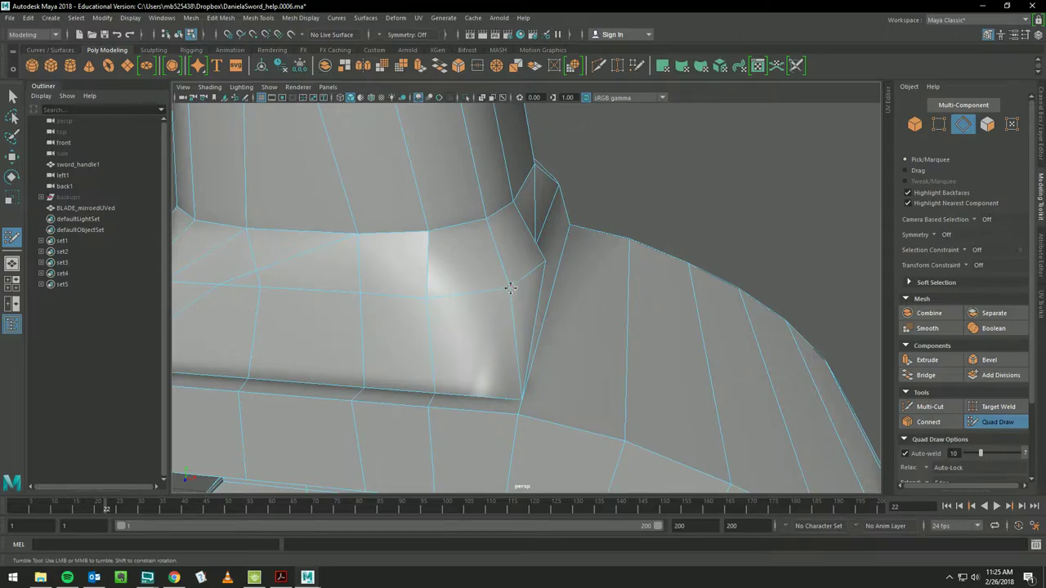
# - Try relaxing the collar corner vertices, then undo the relax
pyautogui.keyDown('shift'); pyautogui.moveTo(510, 287); pyautogui.dragTo(501, 292); pyautogui.keyUp('shift')
pyautogui.keyDown('shift'); pyautogui.moveTo(510, 370); pyautogui.dragTo(515, 384); pyautogui.keyUp('shift')
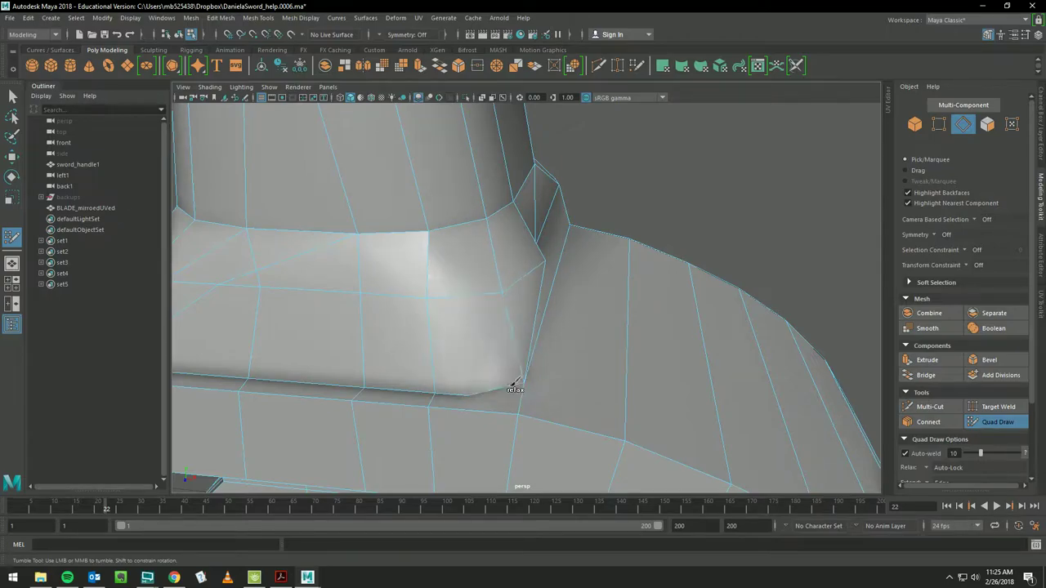
pyautogui.hotkey('ctrl', 'z')
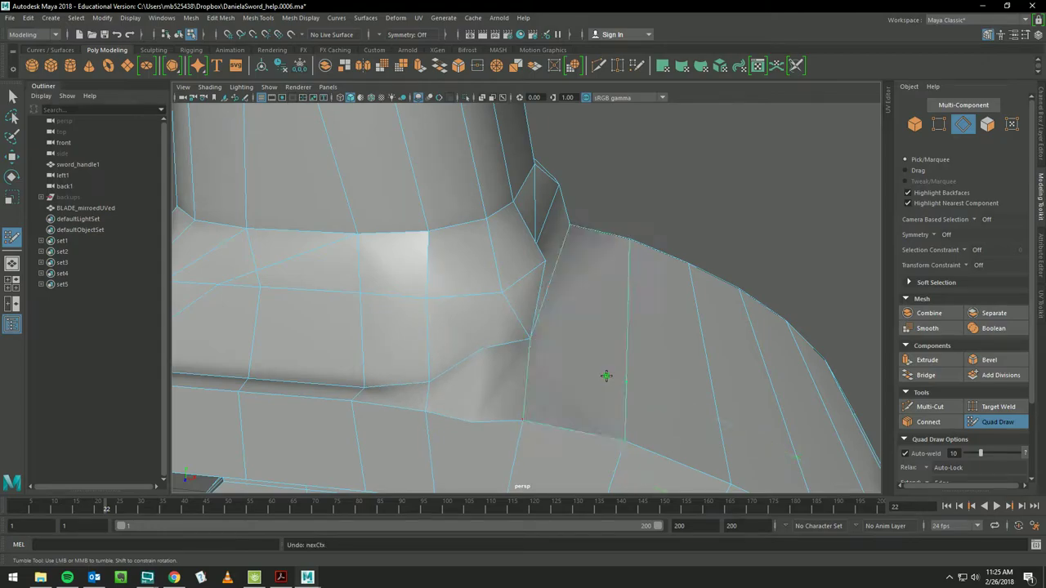
# - Bring the guard into a low frontal view and activate Multi-Cut
pyautogui.moveTo(606, 376)
pyautogui.keyDown('alt'); pyautogui.mouseDown()
pyautogui.moveTo(488, 290)
pyautogui.moveTo(444, 299)
pyautogui.mouseUp(); pyautogui.keyUp('alt')
pyautogui.moveTo(444, 299)
pyautogui.keyDown('alt'); pyautogui.mouseDown(button='right')
pyautogui.moveTo(420, 263)
pyautogui.moveTo(518, 240)
pyautogui.mouseUp(button='right'); pyautogui.keyUp('alt')
pyautogui.keyDown('alt'); pyautogui.moveTo(431, 303); pyautogui.dragTo(485, 265, button='middle'); pyautogui.keyUp('alt')
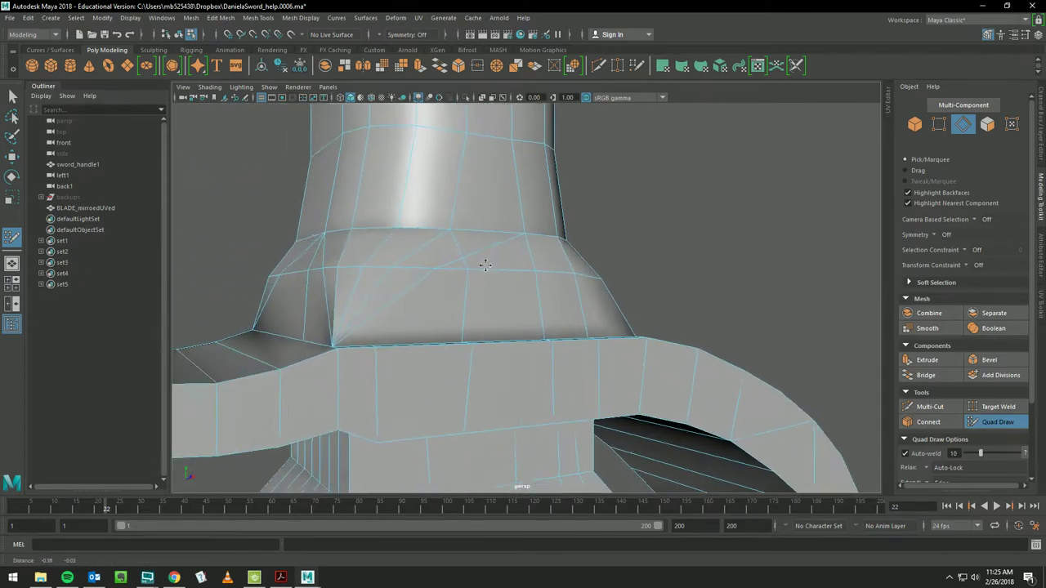
pyautogui.keyDown('alt'); pyautogui.moveTo(485, 264); pyautogui.dragTo(450, 273); pyautogui.keyUp('alt')
pyautogui.moveTo(460, 226)
pyautogui.keyDown('alt'); pyautogui.mouseDown()
pyautogui.moveTo(499, 236)
pyautogui.moveTo(478, 264)
pyautogui.mouseUp(); pyautogui.keyUp('alt')
pyautogui.keyDown('alt'); pyautogui.moveTo(467, 250); pyautogui.dragTo(532, 226, button='middle'); pyautogui.keyUp('alt')
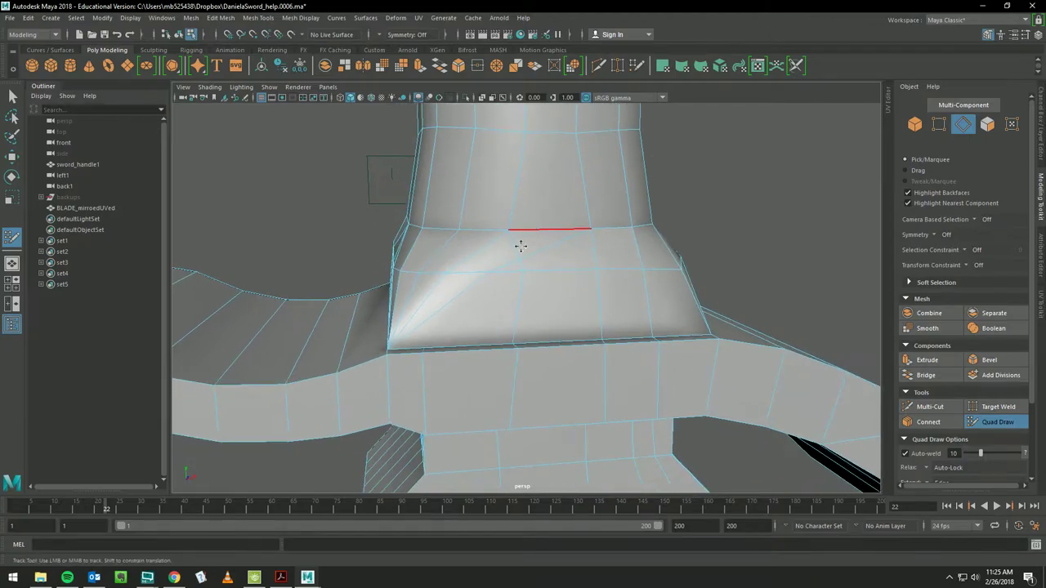
pyautogui.keyDown('alt'); pyautogui.moveTo(521, 245); pyautogui.dragTo(532, 240); pyautogui.keyUp('alt')
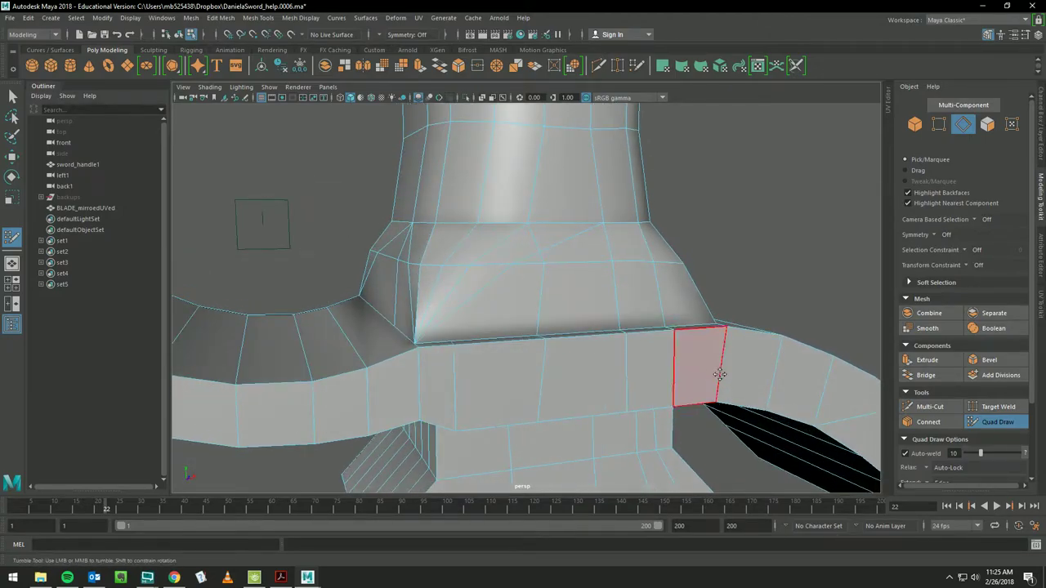
pyautogui.click(929, 407)
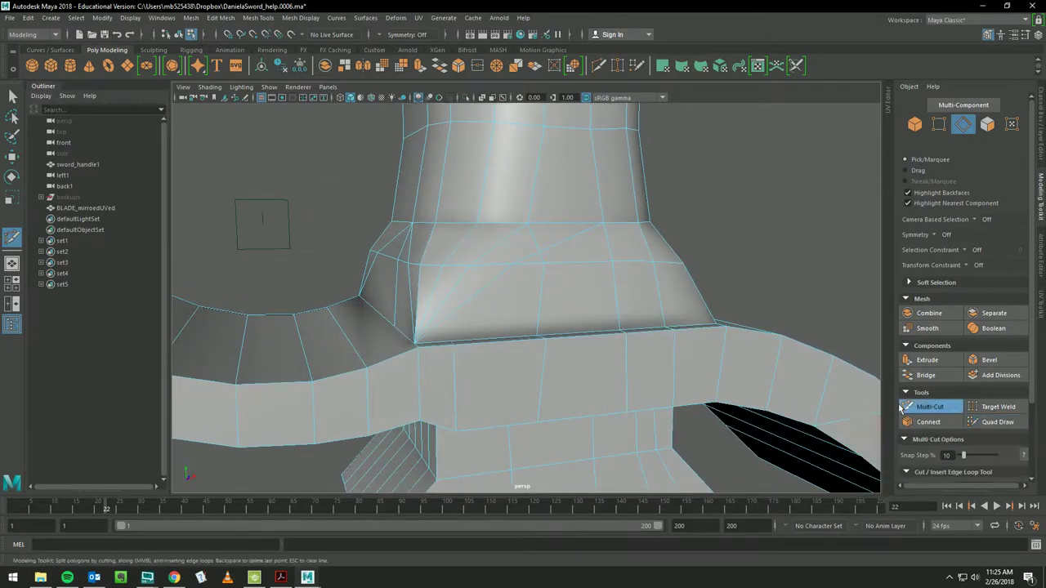
# - Cut a vertical edge across the collar's front face from its upper to lower edge
pyautogui.click(477, 223)
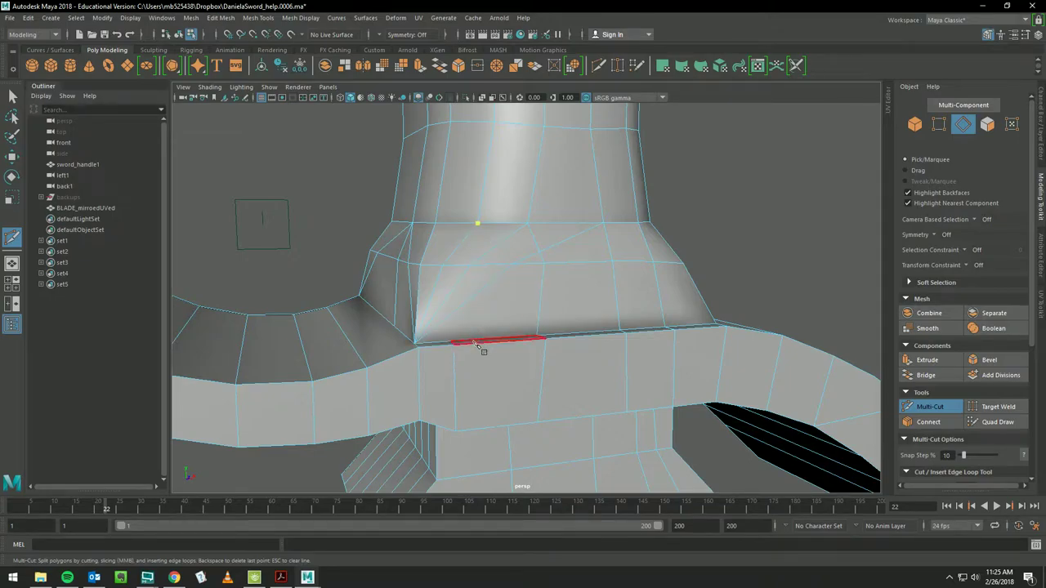
pyautogui.click(475, 340)
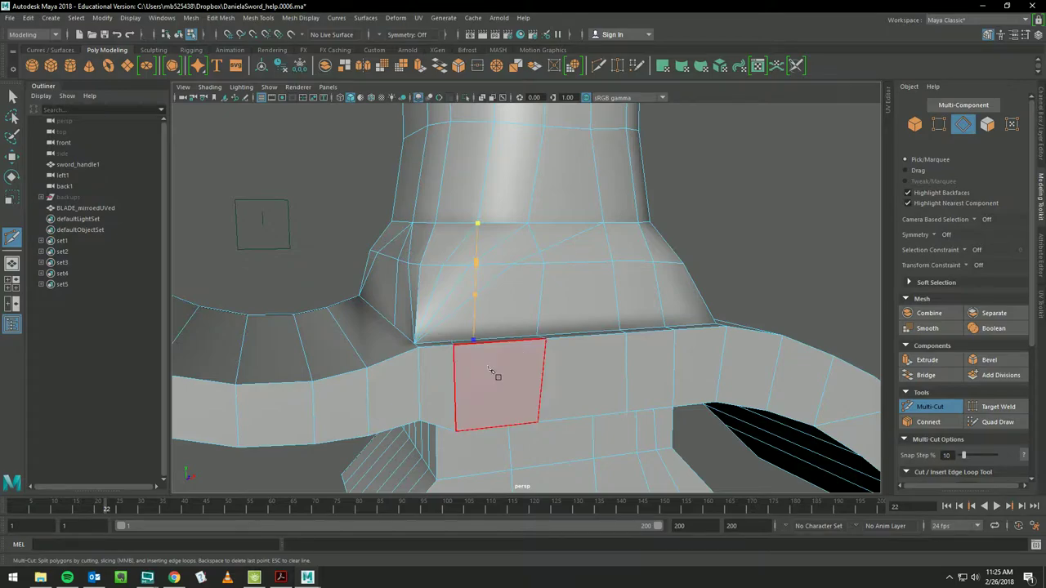
pyautogui.press('Return')
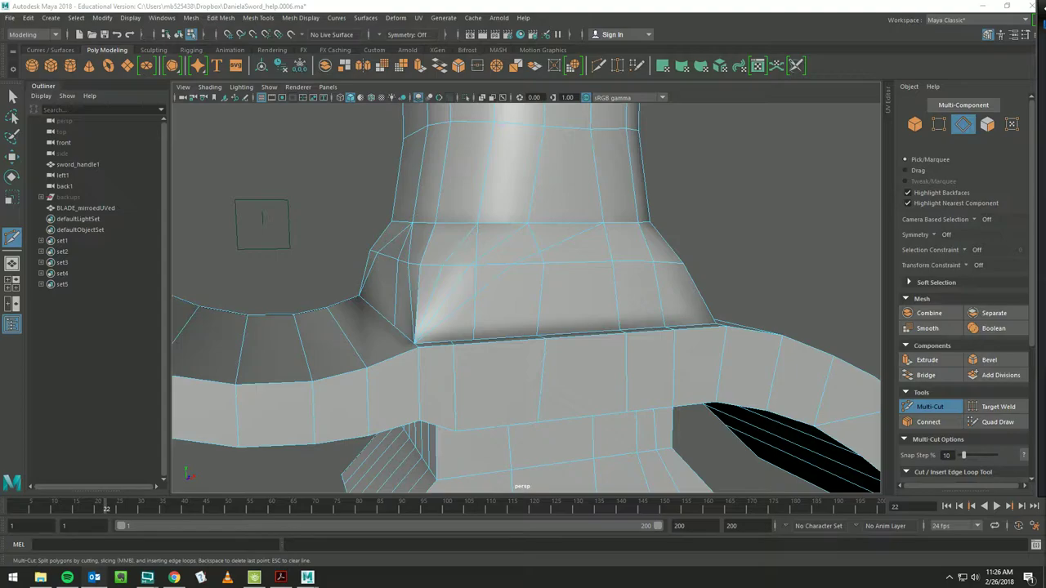
# - Bring up the reminder e-mail, cancel its print dialog and close the message window
pyautogui.hotkey('alt', 'Tab')
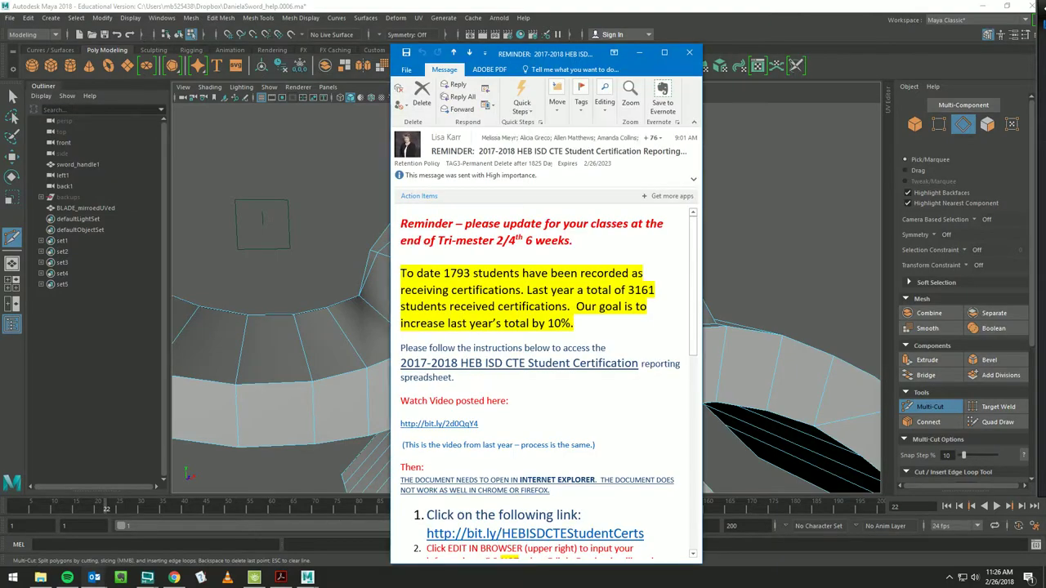
pyautogui.hotkey('ctrl', 'p')
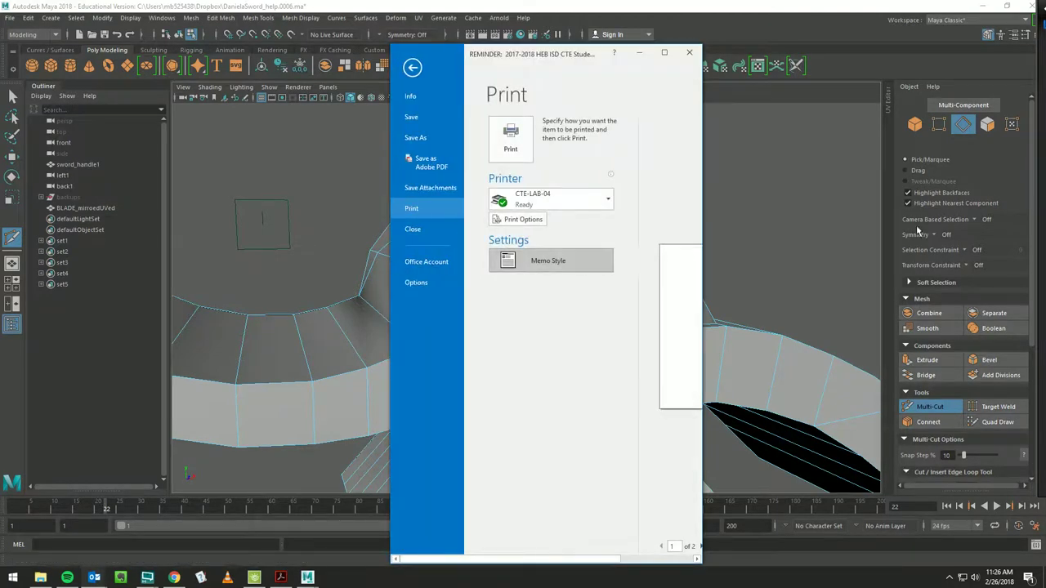
pyautogui.press('Escape')
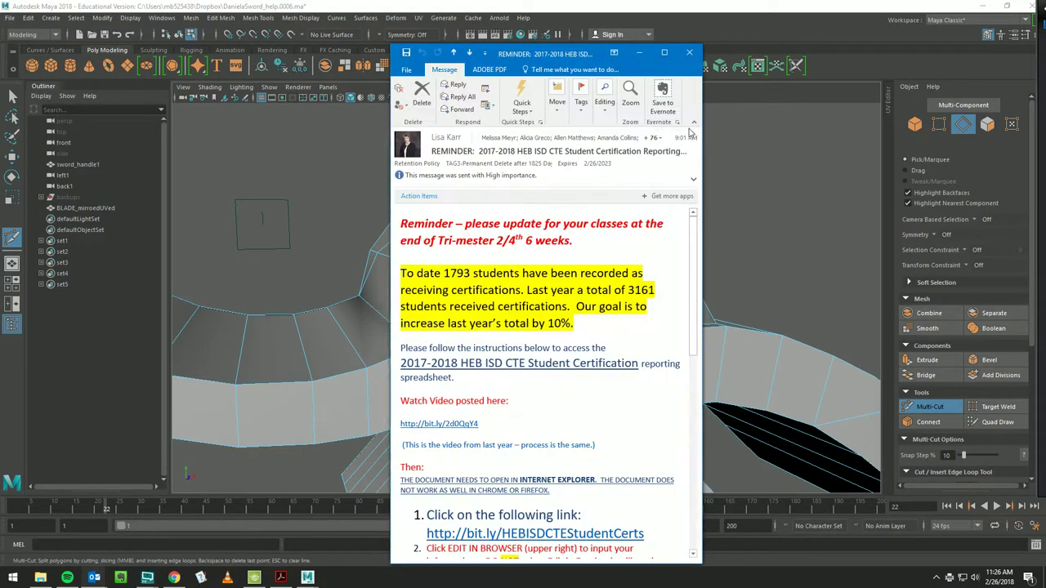
pyautogui.click(687, 53)
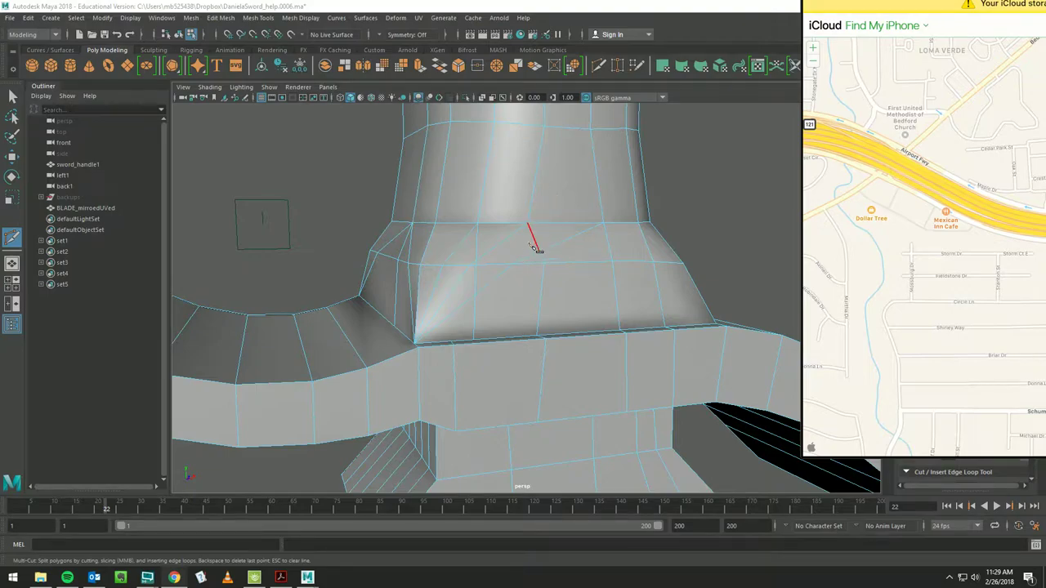
# - Select the nine diagonal edges on the first flared face and delete them
pyautogui.keyDown('alt'); pyautogui.moveTo(567, 251); pyautogui.dragTo(531, 272); pyautogui.keyUp('alt')
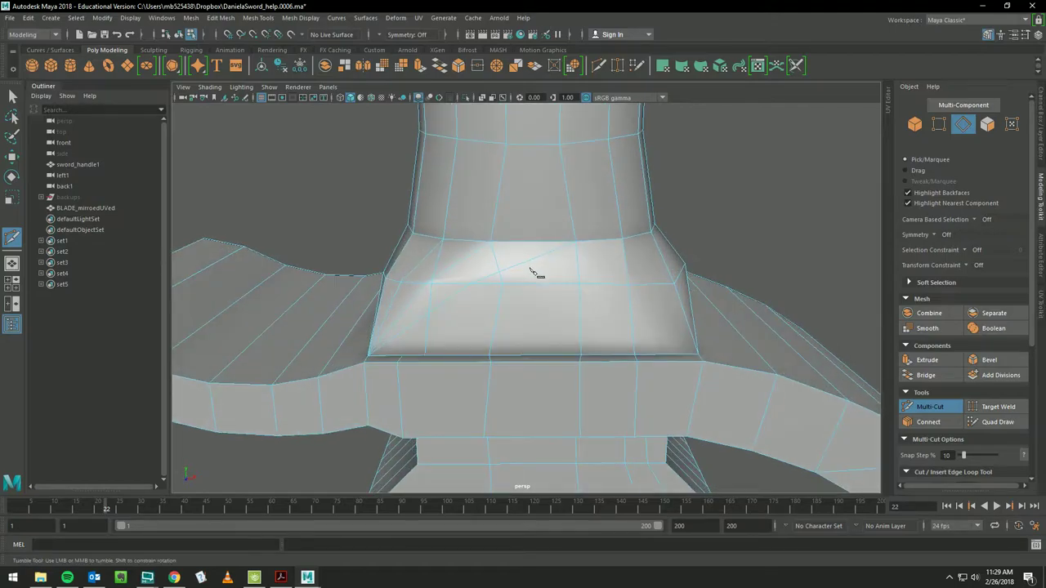
pyautogui.moveTo(476, 327)
pyautogui.keyDown('alt'); pyautogui.mouseDown()
pyautogui.moveTo(493, 326)
pyautogui.moveTo(487, 319)
pyautogui.moveTo(479, 338)
pyautogui.moveTo(490, 346)
pyautogui.mouseUp(); pyautogui.keyUp('alt')
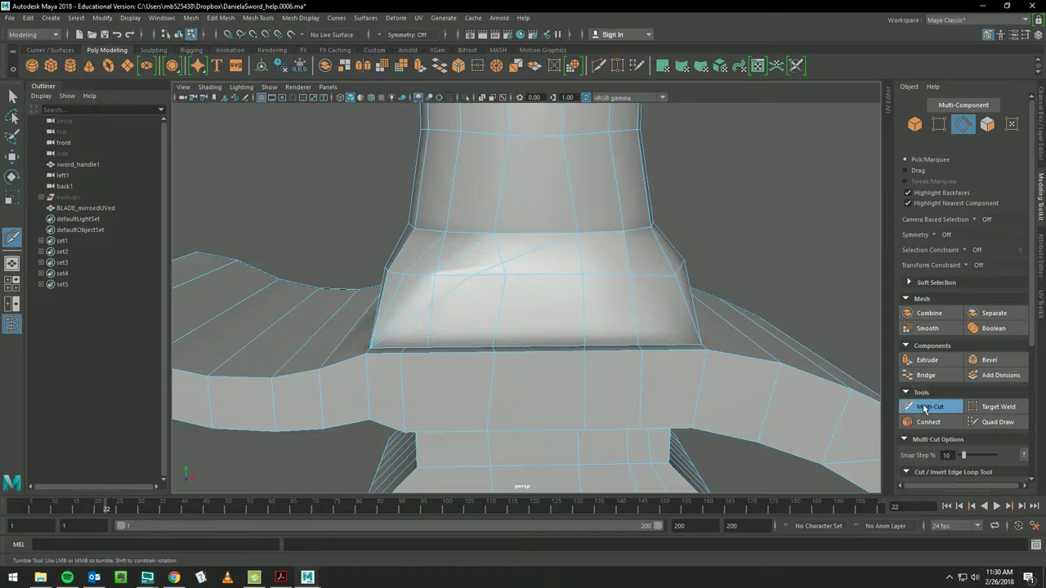
pyautogui.click(12, 96)
pyautogui.keyDown('alt'); pyautogui.moveTo(444, 273); pyautogui.dragTo(474, 278); pyautogui.keyUp('alt')
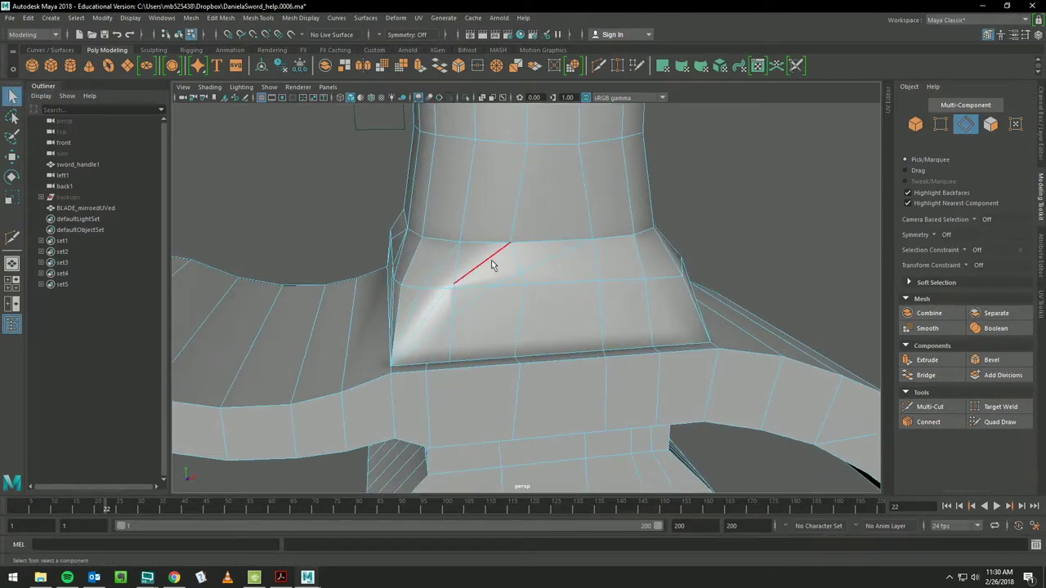
pyautogui.click(538, 264)
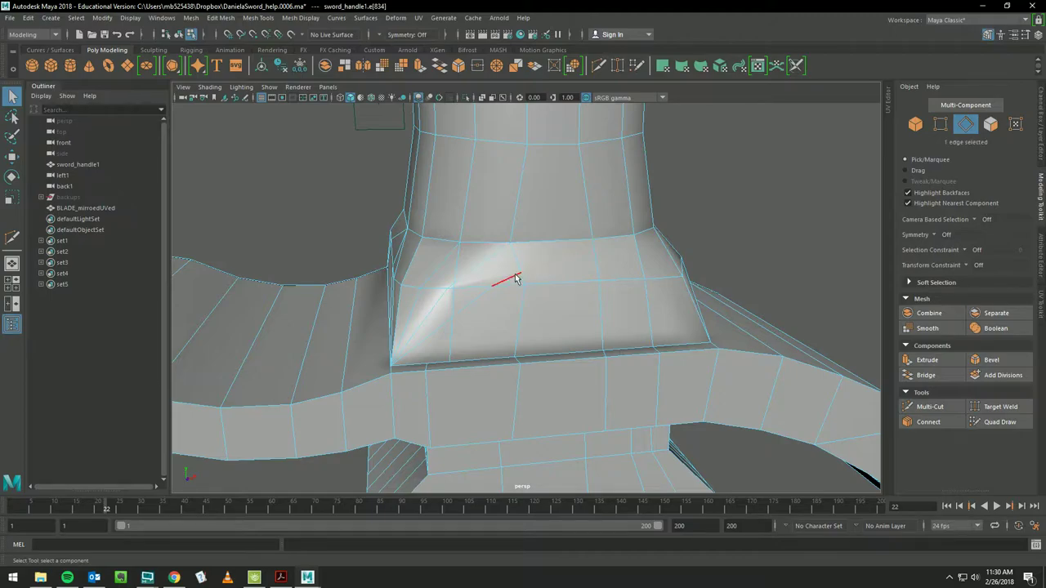
pyautogui.keyDown('shift'); pyautogui.click(512, 280); pyautogui.keyUp('shift')
pyautogui.keyDown('shift'); pyautogui.click(497, 266); pyautogui.keyUp('shift')
pyautogui.keyDown('shift'); pyautogui.click(445, 301); pyautogui.keyUp('shift')
pyautogui.keyDown('shift'); pyautogui.click(408, 332); pyautogui.keyUp('shift')
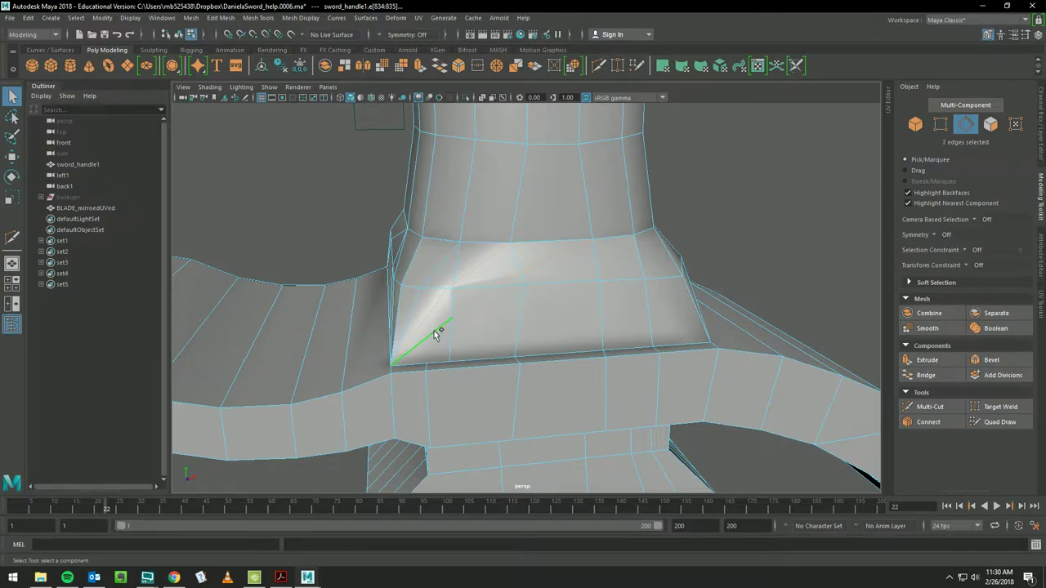
pyautogui.keyDown('shift'); pyautogui.click(418, 259); pyautogui.keyUp('shift')
pyautogui.keyDown('shift'); pyautogui.click(458, 253); pyautogui.keyUp('shift')
pyautogui.keyDown('shift'); pyautogui.click(407, 315); pyautogui.keyUp('shift')
pyautogui.hotkey('ctrl', 'Delete')
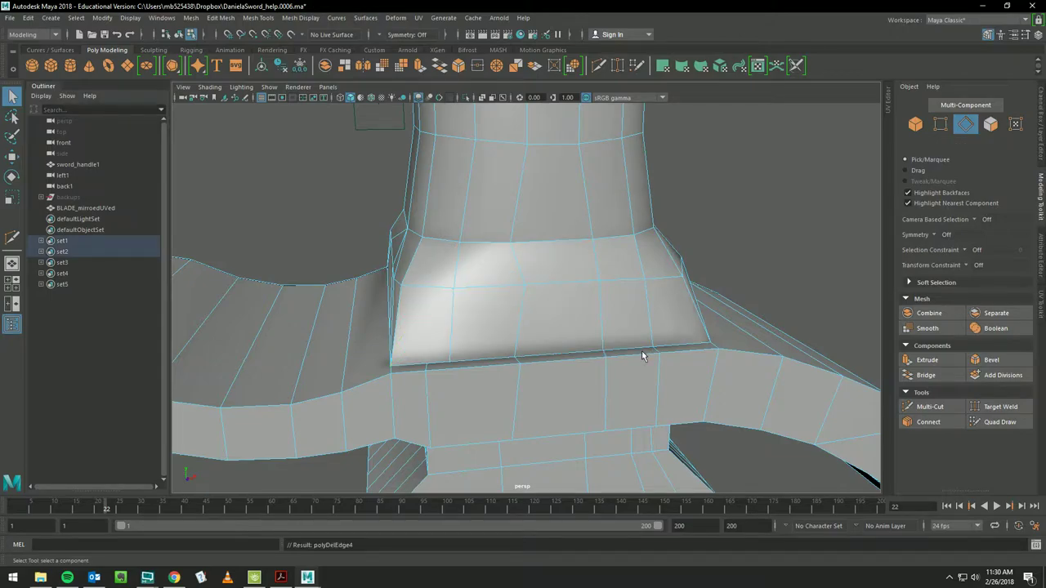
# - Delete the five diagonal edges on the opposite flared face
pyautogui.moveTo(612, 271)
pyautogui.keyDown('alt'); pyautogui.mouseDown()
pyautogui.moveTo(670, 261)
pyautogui.moveTo(539, 319)
pyautogui.mouseUp(); pyautogui.keyUp('alt')
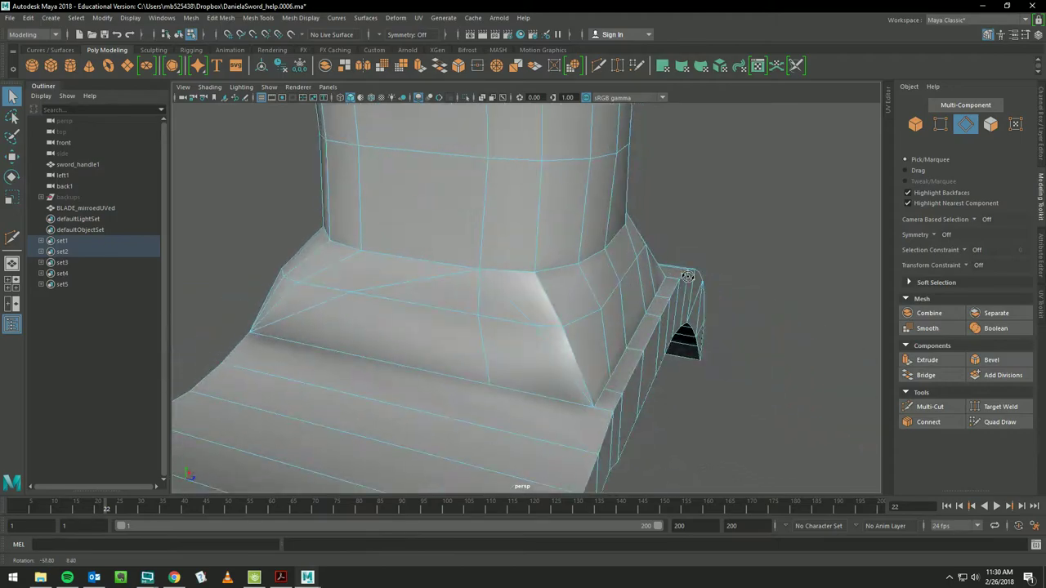
pyautogui.click(553, 356)
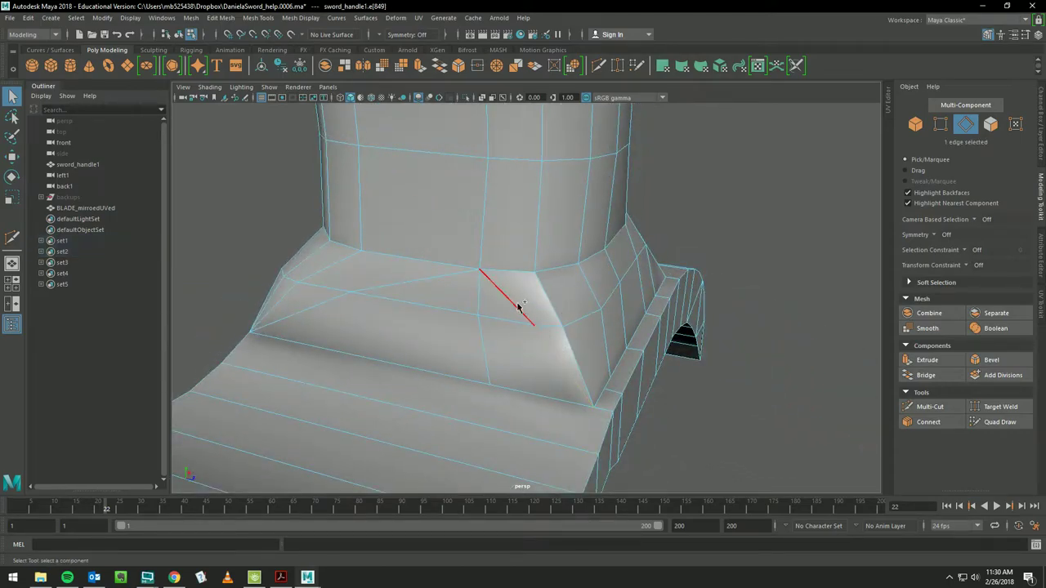
pyautogui.keyDown('shift'); pyautogui.click(444, 264); pyautogui.keyUp('shift')
pyautogui.keyDown('shift'); pyautogui.click(384, 284); pyautogui.keyUp('shift')
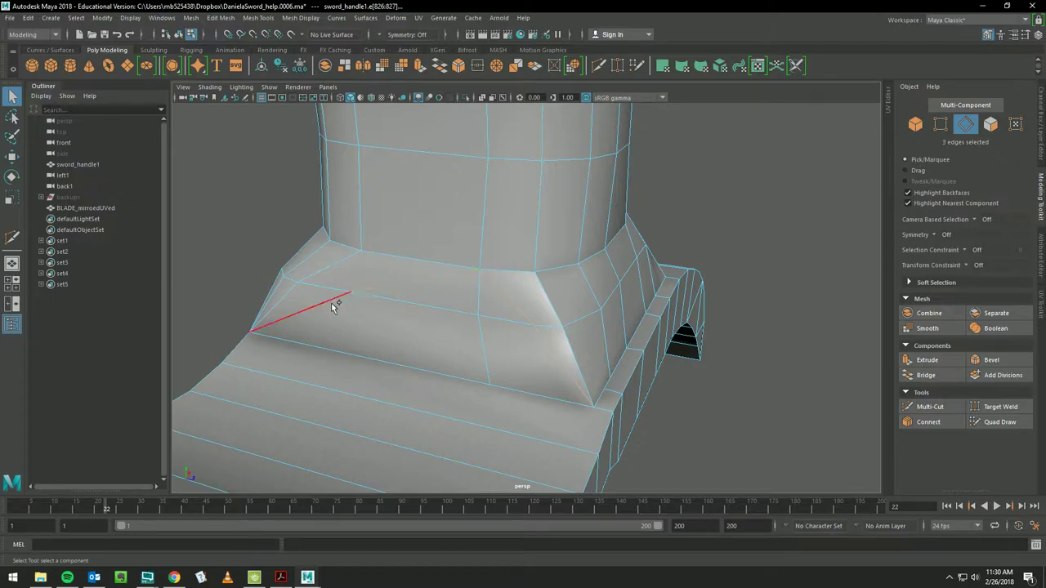
pyautogui.keyDown('shift'); pyautogui.click(347, 267); pyautogui.keyUp('shift')
pyautogui.keyDown('shift'); pyautogui.click(282, 291); pyautogui.keyUp('shift')
pyautogui.press('Delete')
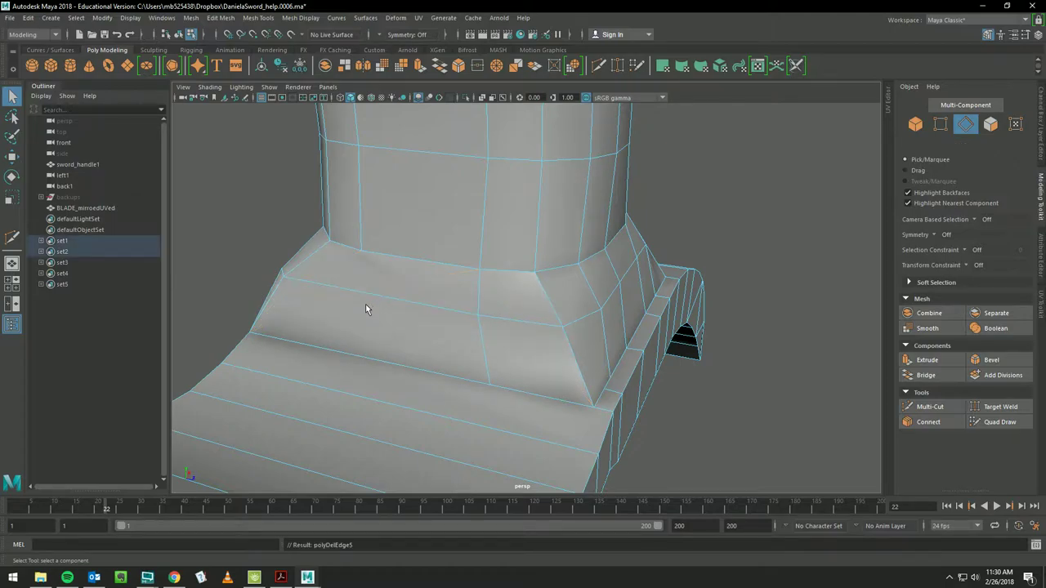
# - Delete the crease edge loop and its vertical edge down to the point below the handle
pyautogui.moveTo(425, 303)
pyautogui.keyDown('alt'); pyautogui.mouseDown()
pyautogui.moveTo(490, 285)
pyautogui.moveTo(523, 302)
pyautogui.moveTo(518, 319)
pyautogui.mouseUp(); pyautogui.keyUp('alt')
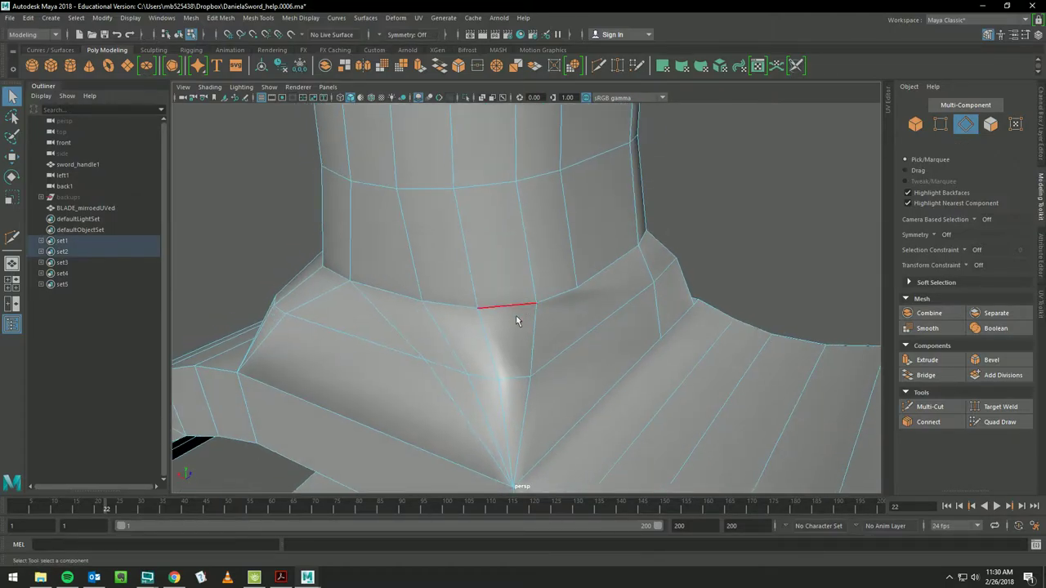
pyautogui.doubleClick(413, 346)
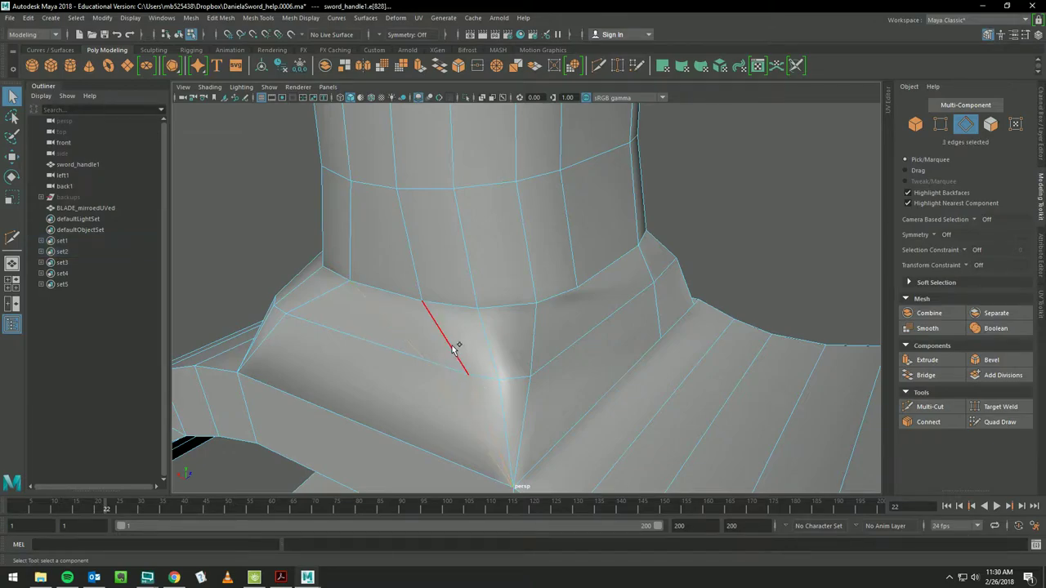
pyautogui.keyDown('shift'); pyautogui.doubleClick(487, 350); pyautogui.keyUp('shift')
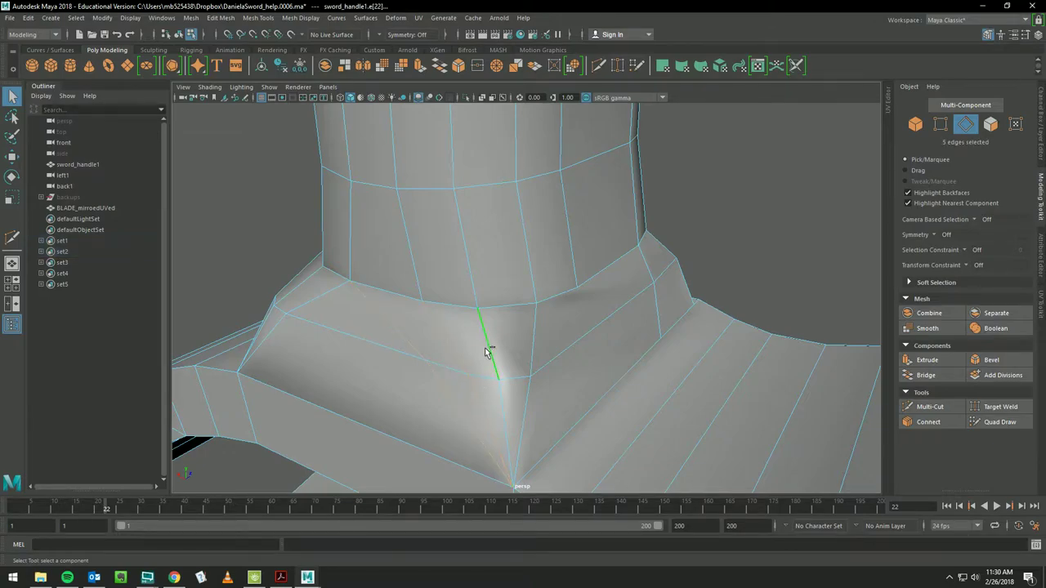
pyautogui.keyDown('ctrl'); pyautogui.click(499, 411); pyautogui.keyUp('ctrl')
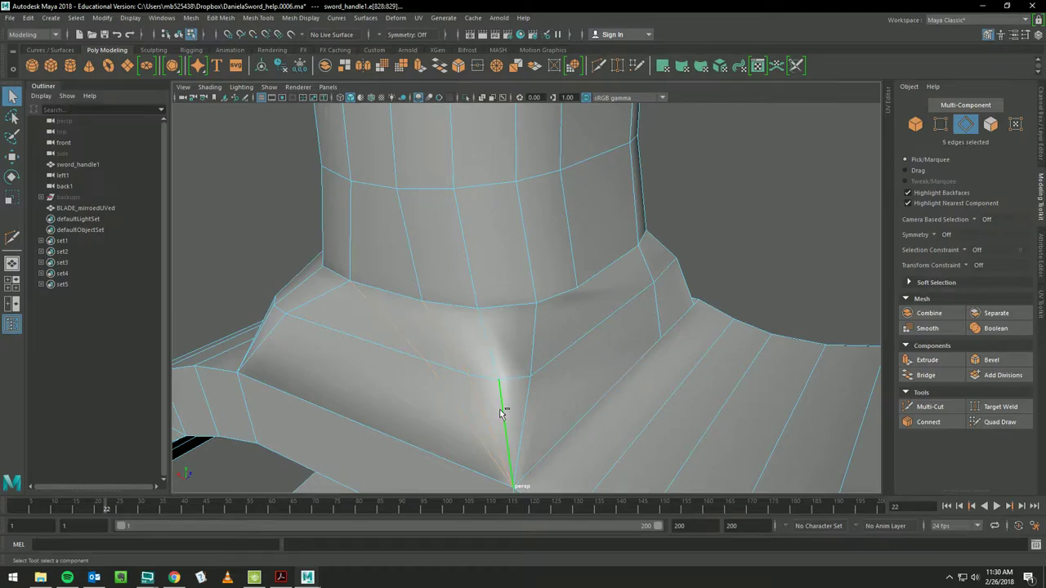
pyautogui.keyDown('shift'); pyautogui.doubleClick(538, 360); pyautogui.keyUp('shift')
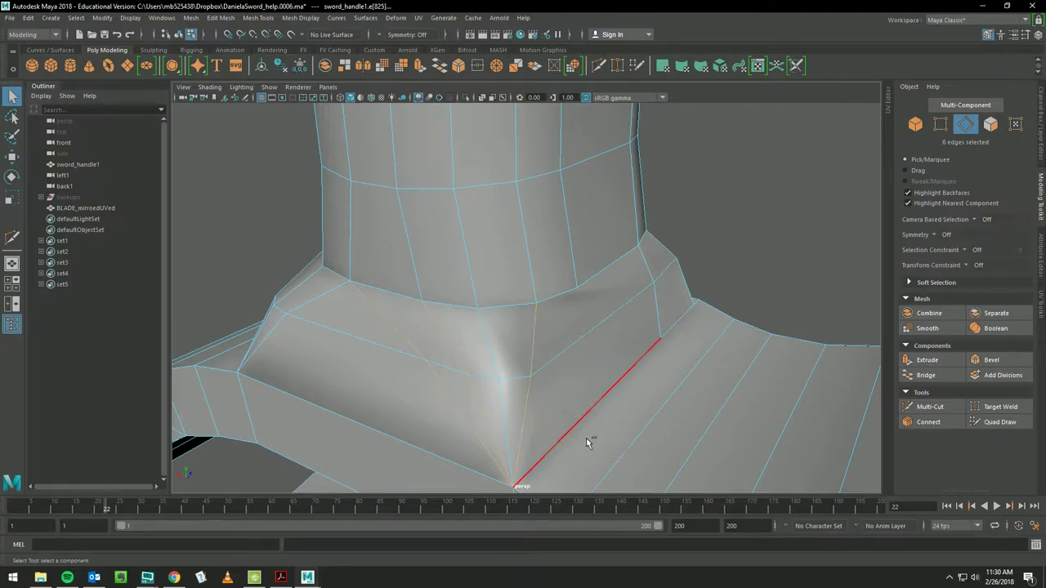
pyautogui.hotkey('ctrl', 'Delete')
# - Remove the opposite crease's edges down to the bottom point and view the whole guard
pyautogui.moveTo(586, 443)
pyautogui.keyDown('alt'); pyautogui.mouseDown()
pyautogui.moveTo(480, 409)
pyautogui.moveTo(565, 424)
pyautogui.moveTo(514, 303)
pyautogui.mouseUp(); pyautogui.keyUp('alt')
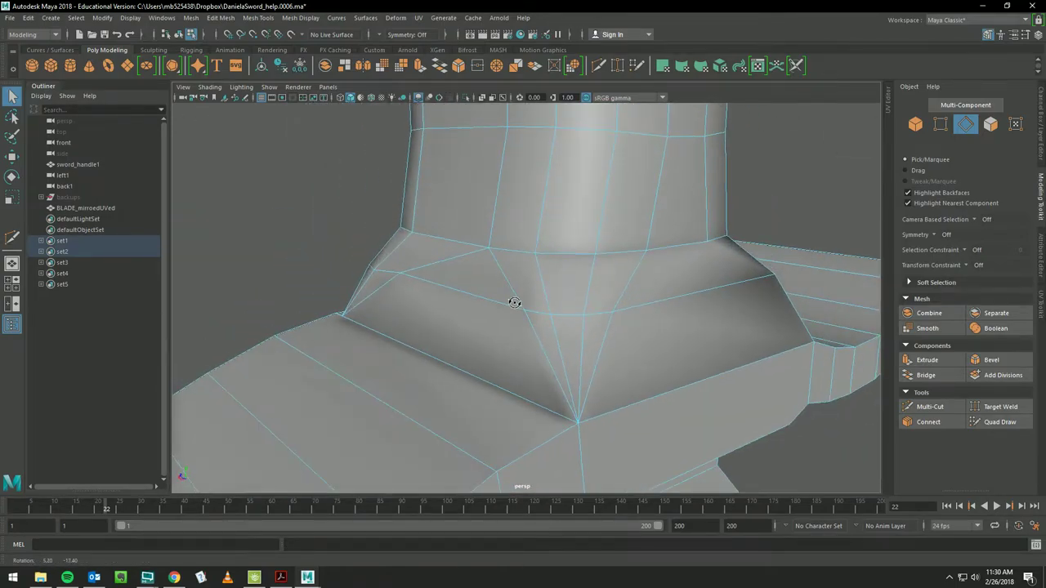
pyautogui.moveTo(562, 301)
pyautogui.keyDown('alt'); pyautogui.mouseDown()
pyautogui.moveTo(590, 310)
pyautogui.moveTo(602, 302)
pyautogui.moveTo(564, 337)
pyautogui.mouseUp(); pyautogui.keyUp('alt')
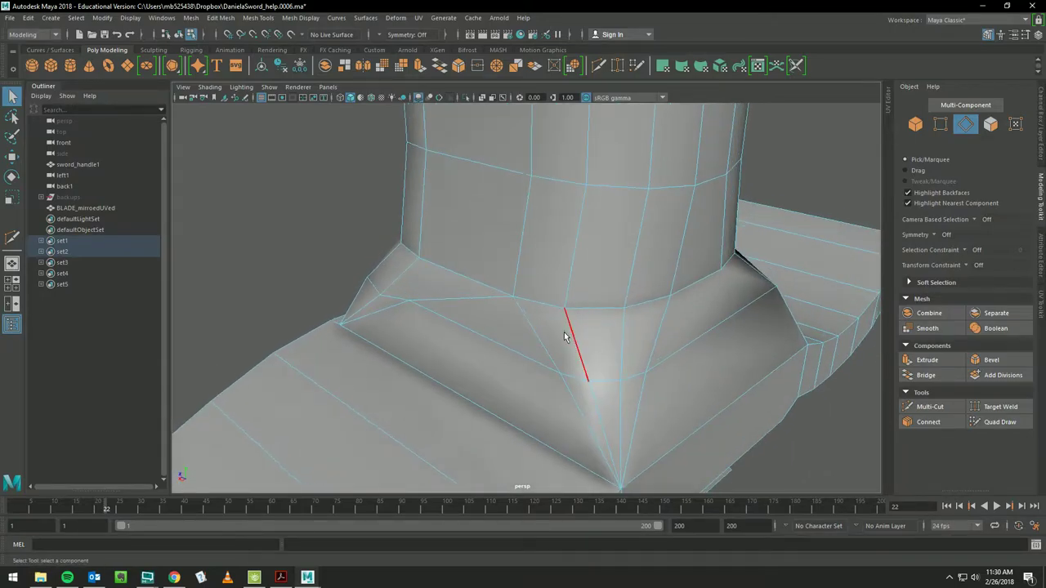
pyautogui.click(574, 342)
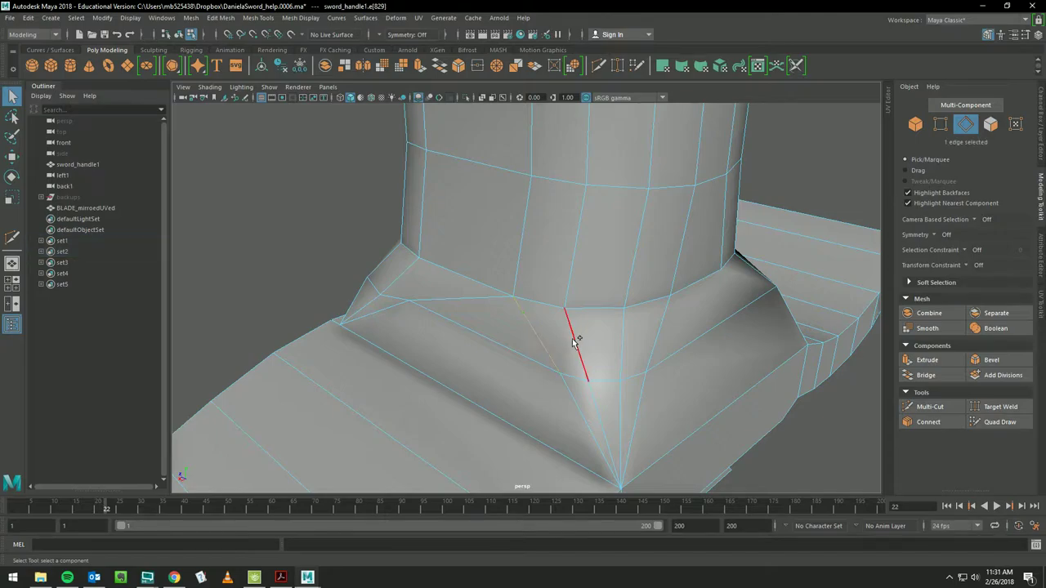
pyautogui.keyDown('shift'); pyautogui.doubleClick(593, 385); pyautogui.keyUp('shift')
pyautogui.keyDown('shift'); pyautogui.click(657, 394); pyautogui.keyUp('shift')
pyautogui.press('3')
pyautogui.keyDown('alt'); pyautogui.moveTo(558, 268); pyautogui.dragTo(493, 259); pyautogui.keyUp('alt')
pyautogui.moveTo(626, 264)
pyautogui.keyDown('alt'); pyautogui.mouseDown()
pyautogui.moveTo(545, 262)
pyautogui.moveTo(565, 262)
pyautogui.moveTo(444, 217)
pyautogui.moveTo(476, 256)
pyautogui.mouseUp(); pyautogui.keyUp('alt')
pyautogui.scroll(-3, 564, 262)
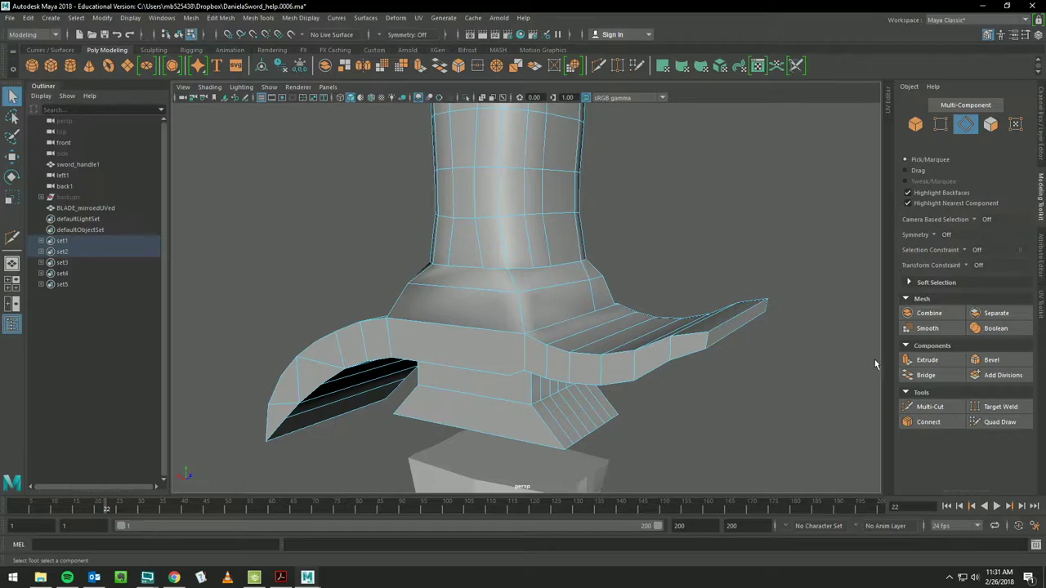
# - With Multi-Cut, cancel the trial cut points and start a new cut on the guard's flare
pyautogui.click(929, 406)
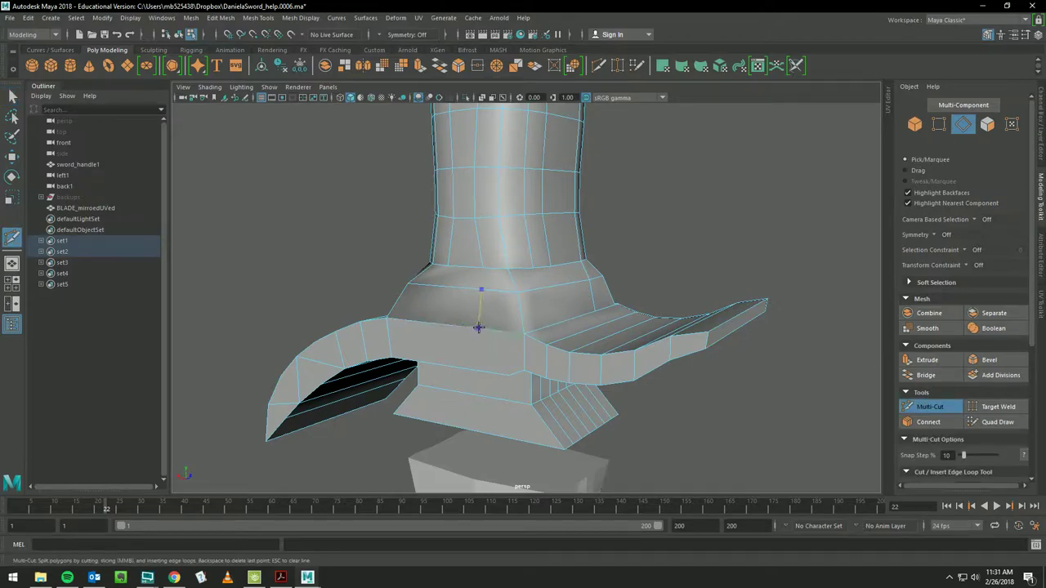
pyautogui.press('BackSpace')
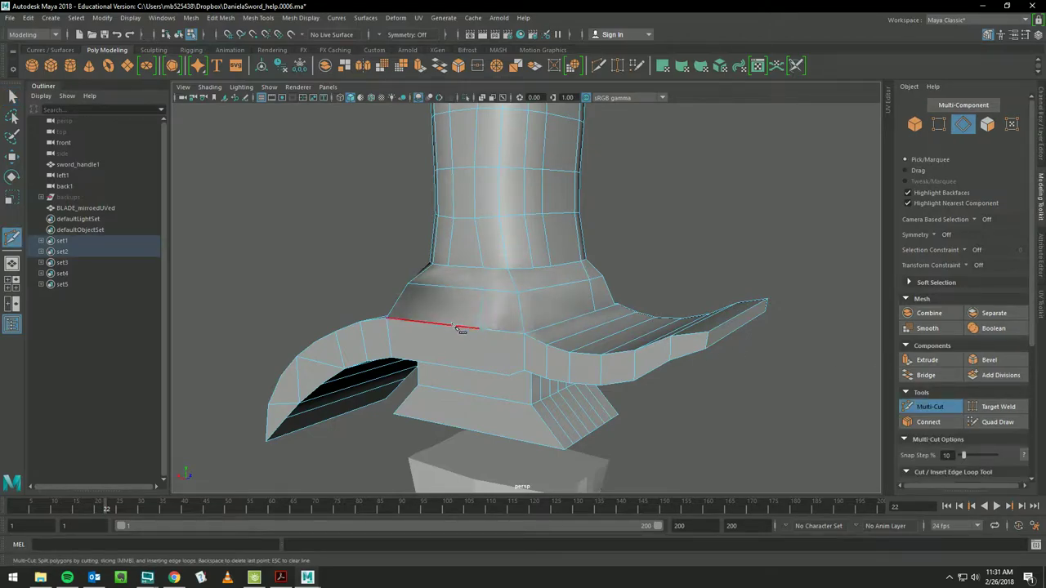
pyautogui.click(478, 328)
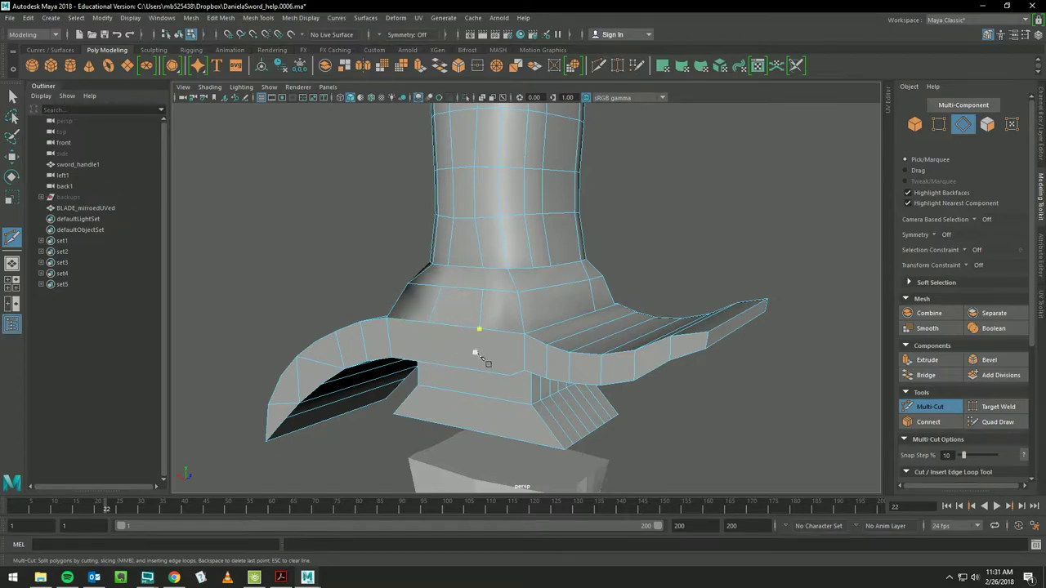
pyautogui.click(532, 367)
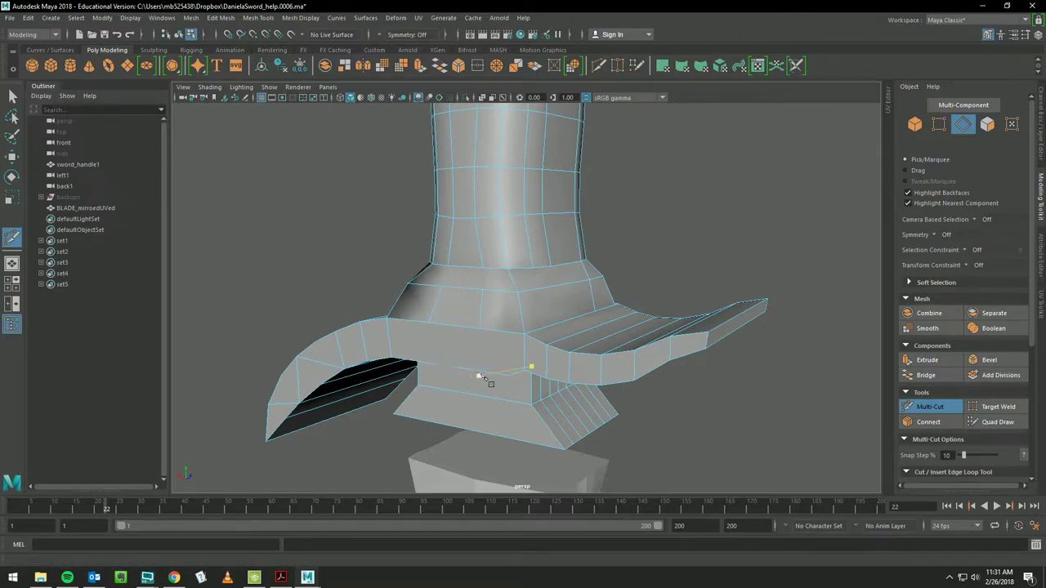
pyautogui.keyDown('alt'); pyautogui.moveTo(480, 376); pyautogui.dragTo(528, 260); pyautogui.keyUp('alt')
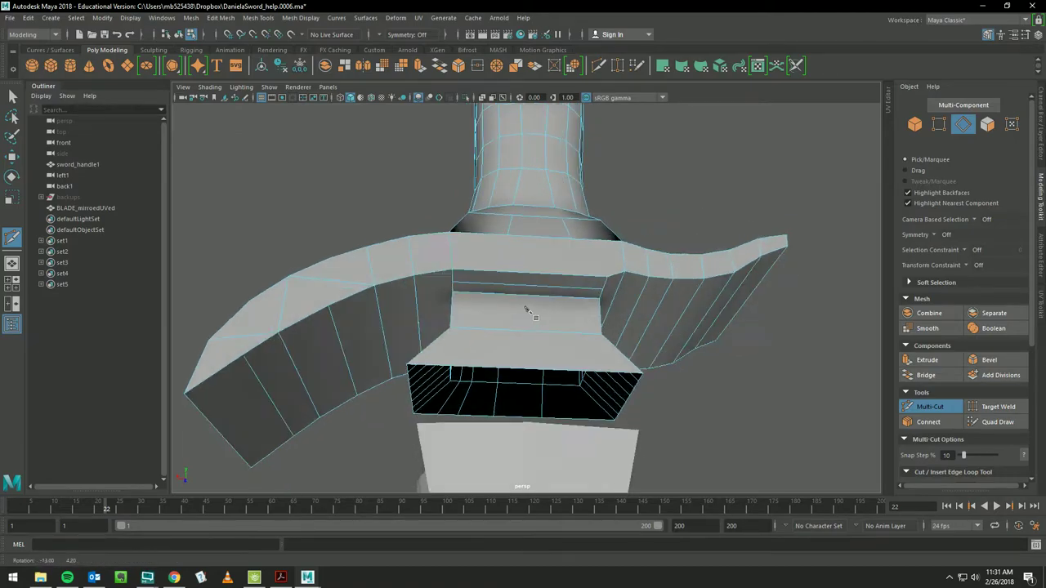
pyautogui.moveTo(531, 282)
pyautogui.keyDown('alt'); pyautogui.mouseDown()
pyautogui.moveTo(509, 337)
pyautogui.moveTo(462, 313)
pyautogui.moveTo(488, 342)
pyautogui.mouseUp(); pyautogui.keyUp('alt')
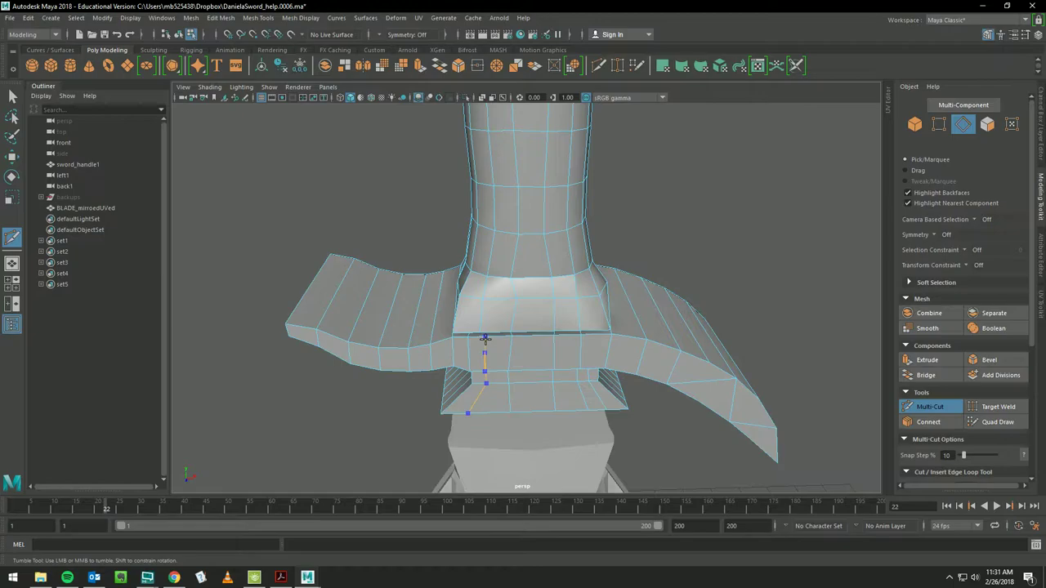
pyautogui.press('Escape')
pyautogui.moveTo(582, 372)
pyautogui.keyDown('alt'); pyautogui.mouseDown()
pyautogui.moveTo(525, 350)
pyautogui.moveTo(532, 315)
pyautogui.moveTo(575, 366)
pyautogui.moveTo(560, 335)
pyautogui.mouseUp(); pyautogui.keyUp('alt')
pyautogui.click(567, 291)
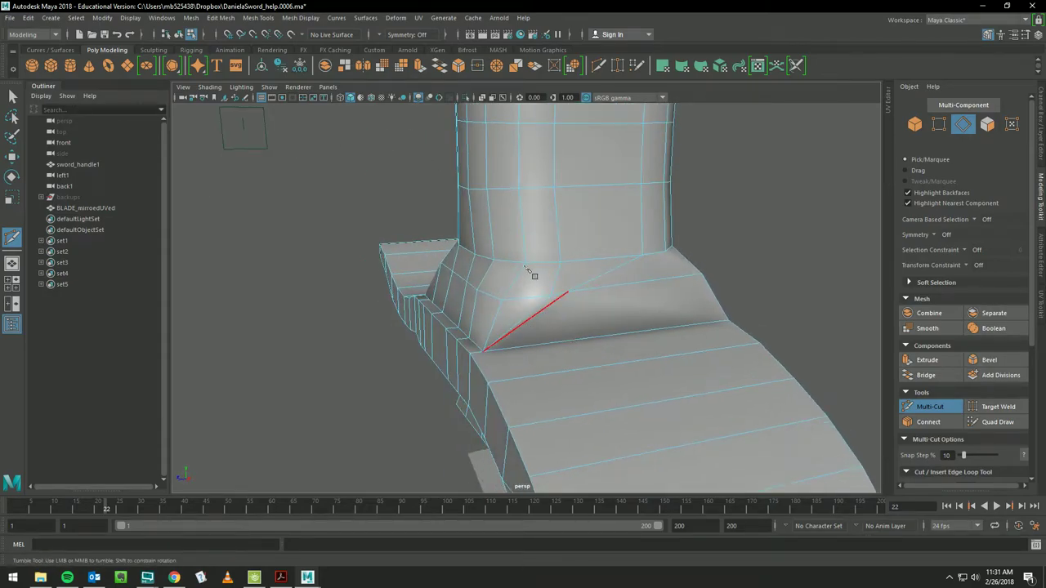
# - Delete the short diagonal edges and the long lower edge loop on the flare
pyautogui.press('q')
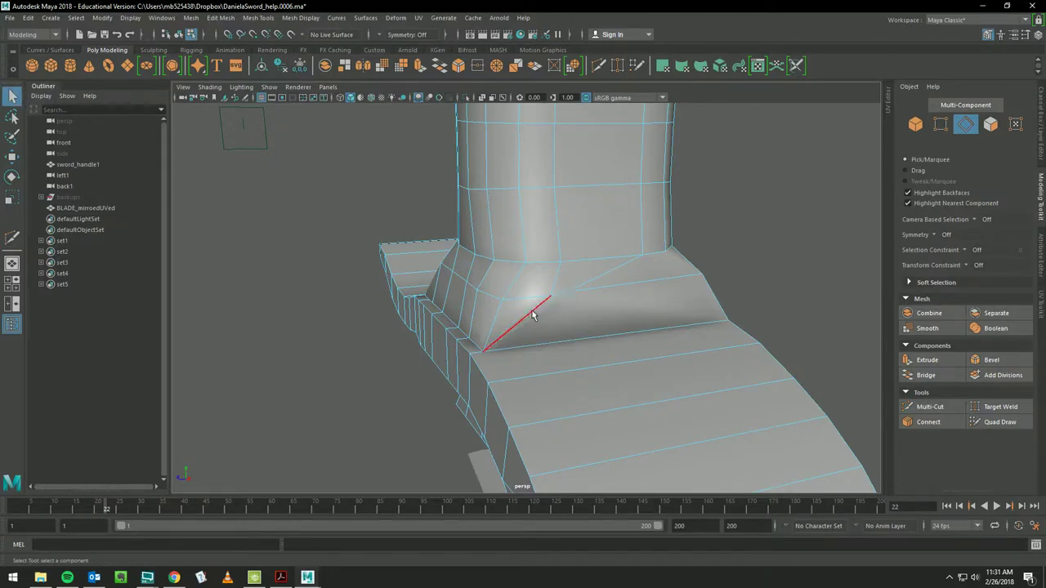
pyautogui.click(536, 315)
pyautogui.doubleClick(597, 340)
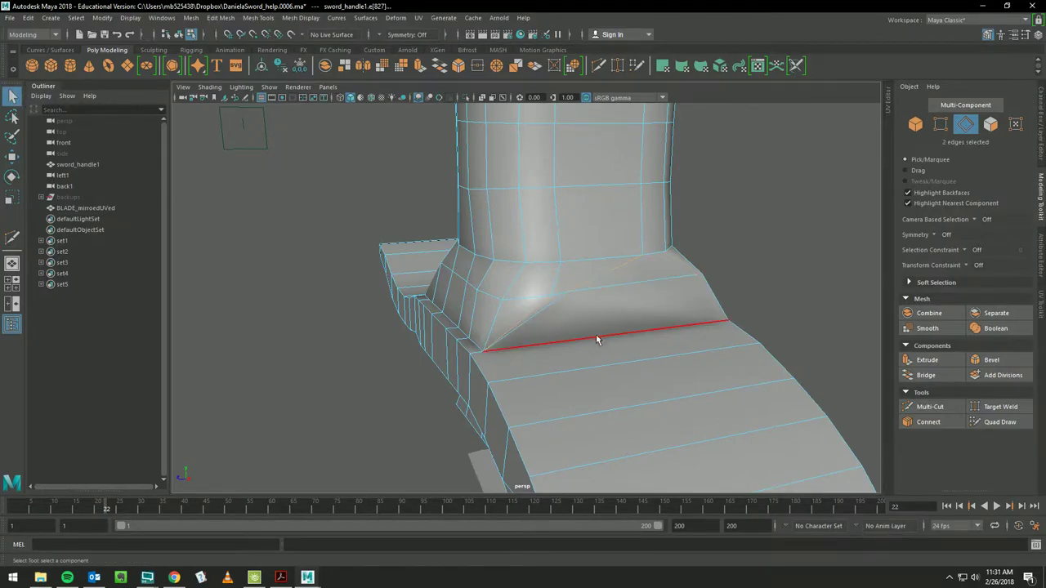
pyautogui.keyDown('shift'); pyautogui.click(549, 311); pyautogui.keyUp('shift')
pyautogui.press('Delete')
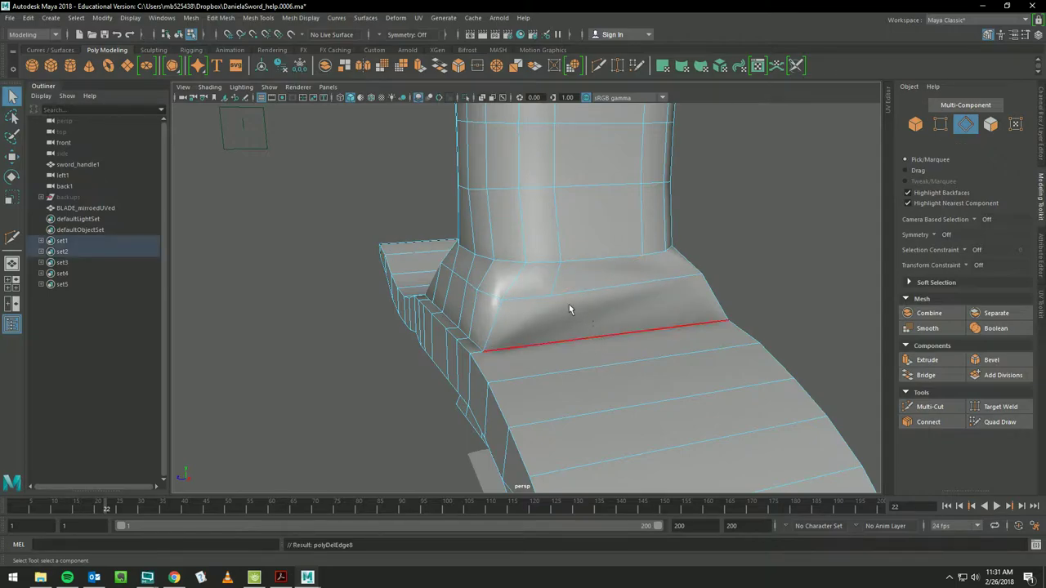
# - Try Multi-Cut points across the lower and flare faces, cancelling the misplaced cuts
pyautogui.click(927, 406)
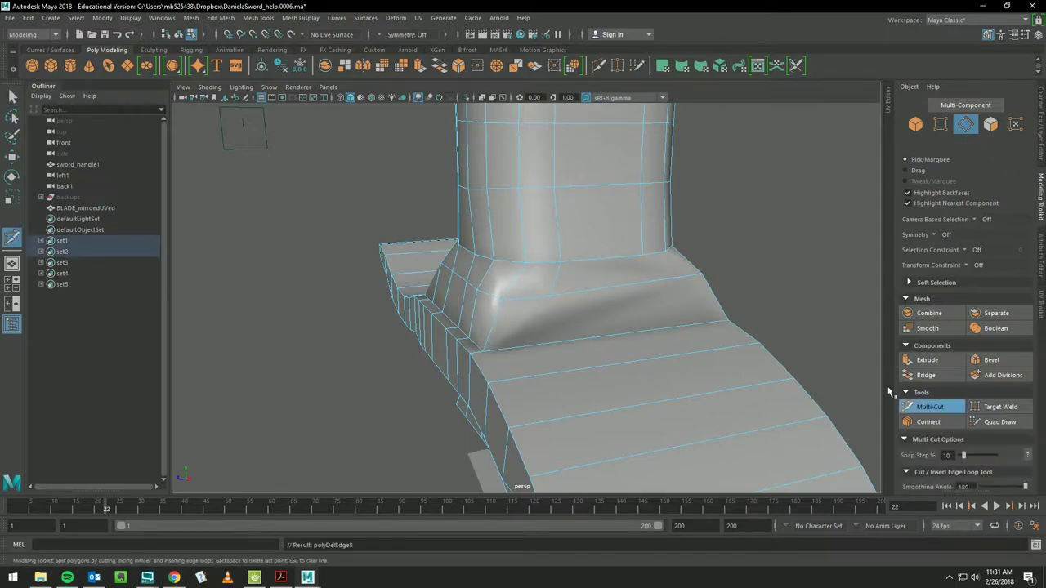
pyautogui.click(551, 298)
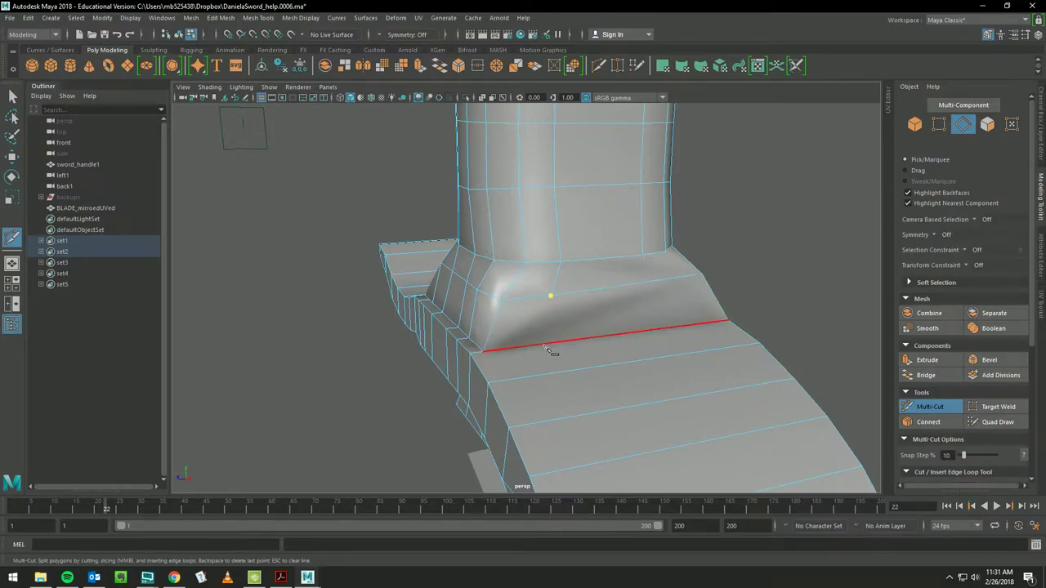
pyautogui.press('Escape')
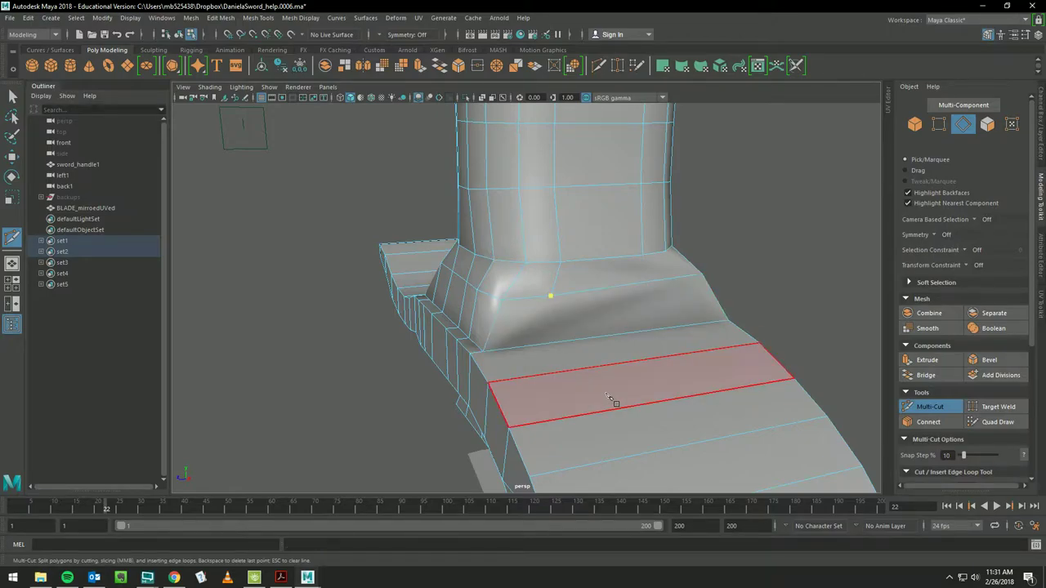
pyautogui.click(601, 398)
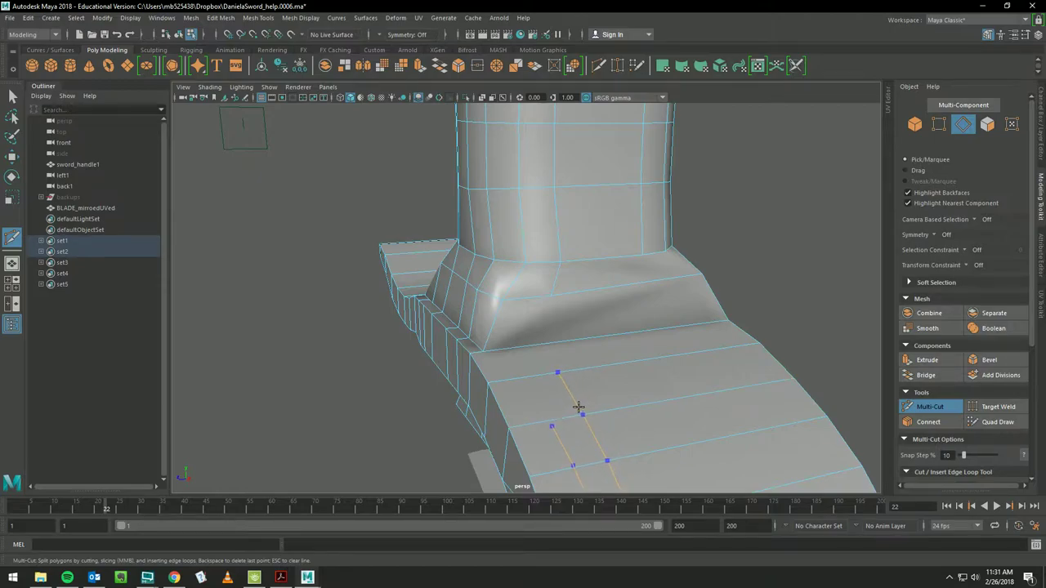
pyautogui.click(578, 406)
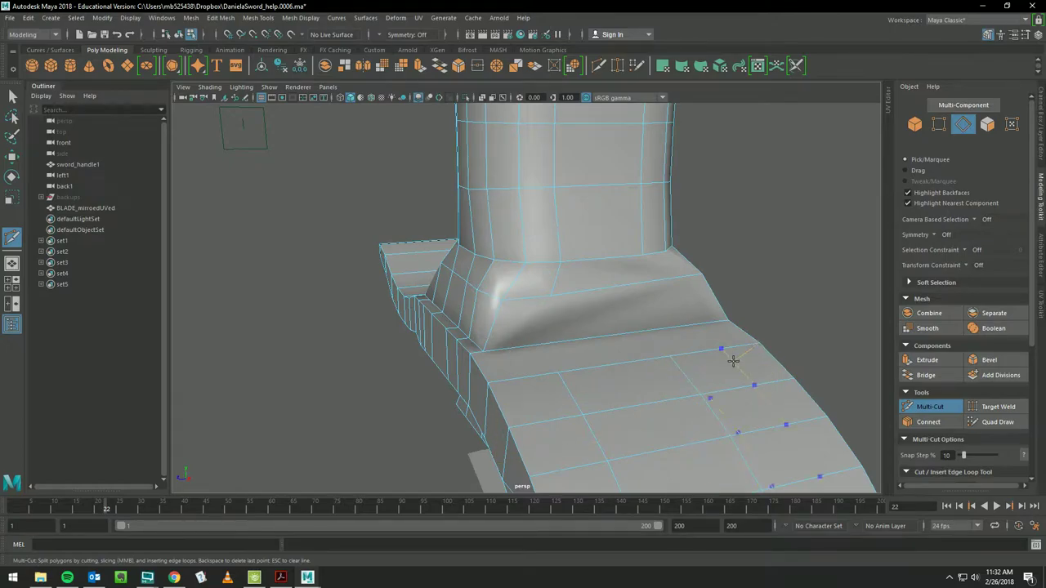
pyautogui.moveTo(733, 360)
pyautogui.keyDown('alt'); pyautogui.mouseDown()
pyautogui.moveTo(721, 379)
pyautogui.moveTo(754, 390)
pyautogui.moveTo(666, 356)
pyautogui.mouseUp(); pyautogui.keyUp('alt')
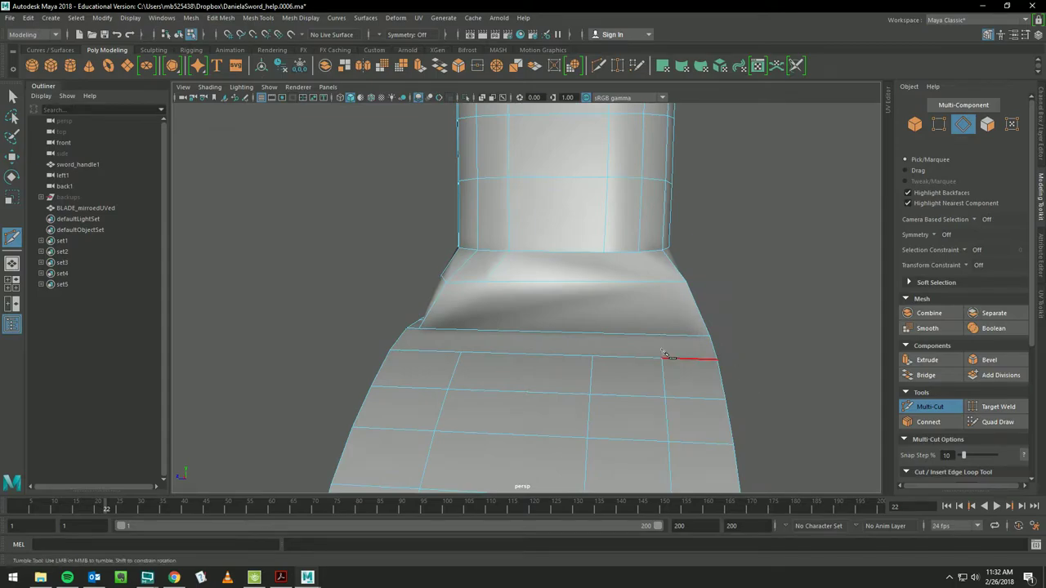
pyautogui.click(484, 282)
pyautogui.click(469, 329)
pyautogui.press('Escape')
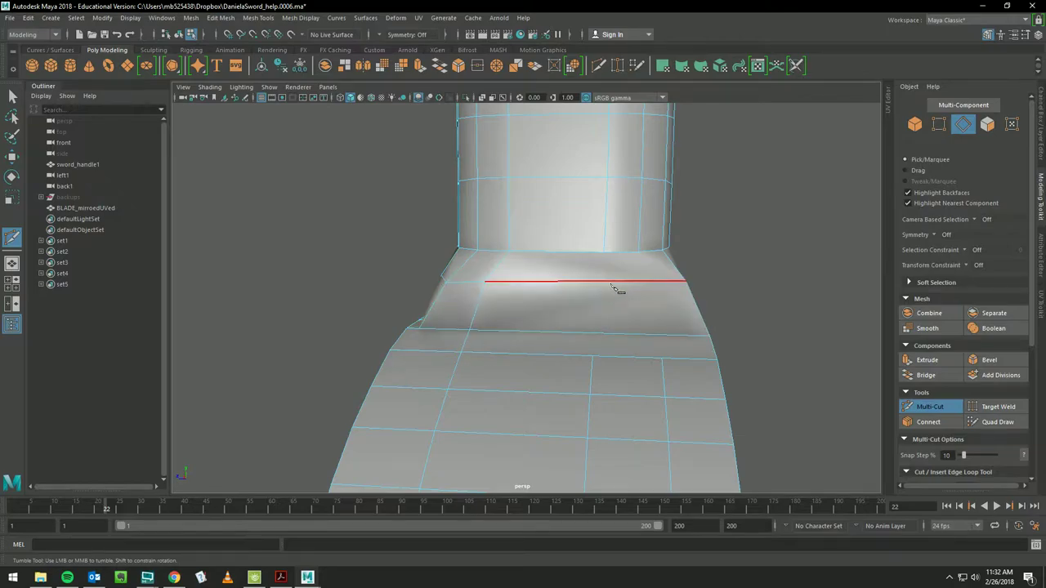
# - Cut two vertical edges from the collar down the flare, then add an edge loop across the guard
pyautogui.click(606, 258)
pyautogui.click(601, 281)
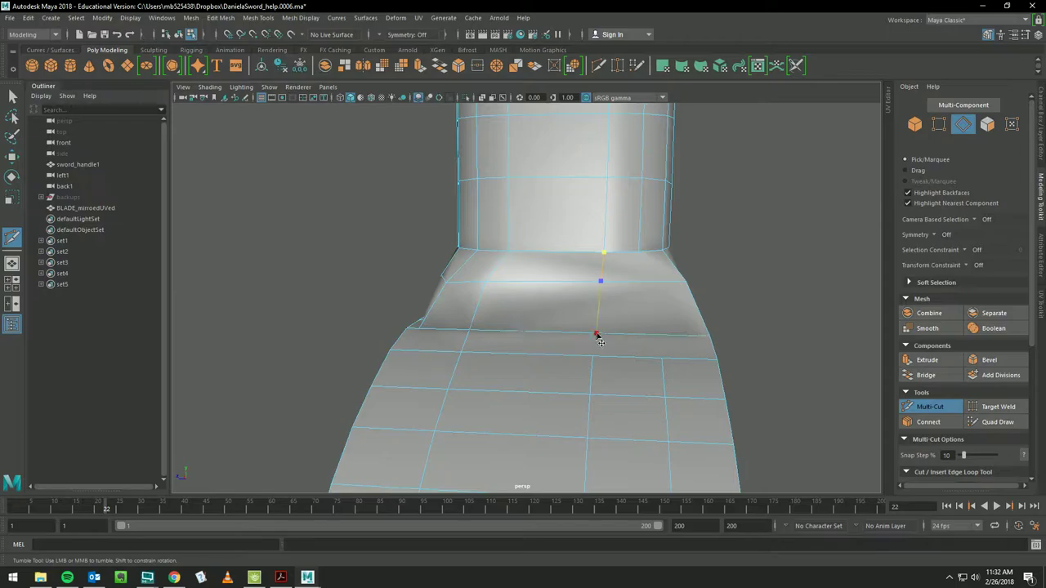
pyautogui.click(596, 333)
pyautogui.click(594, 357)
pyautogui.press('Return')
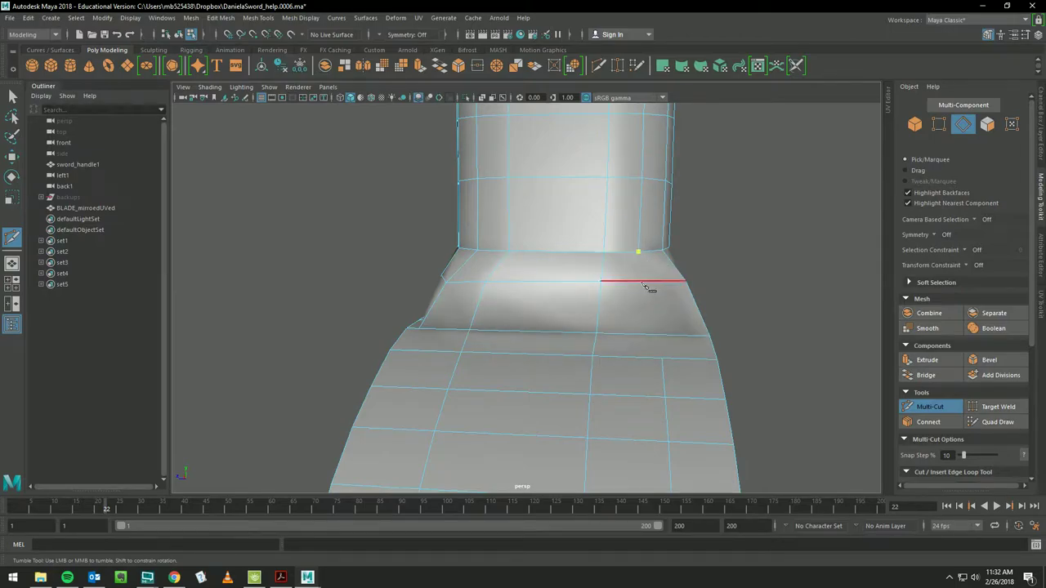
pyautogui.click(642, 282)
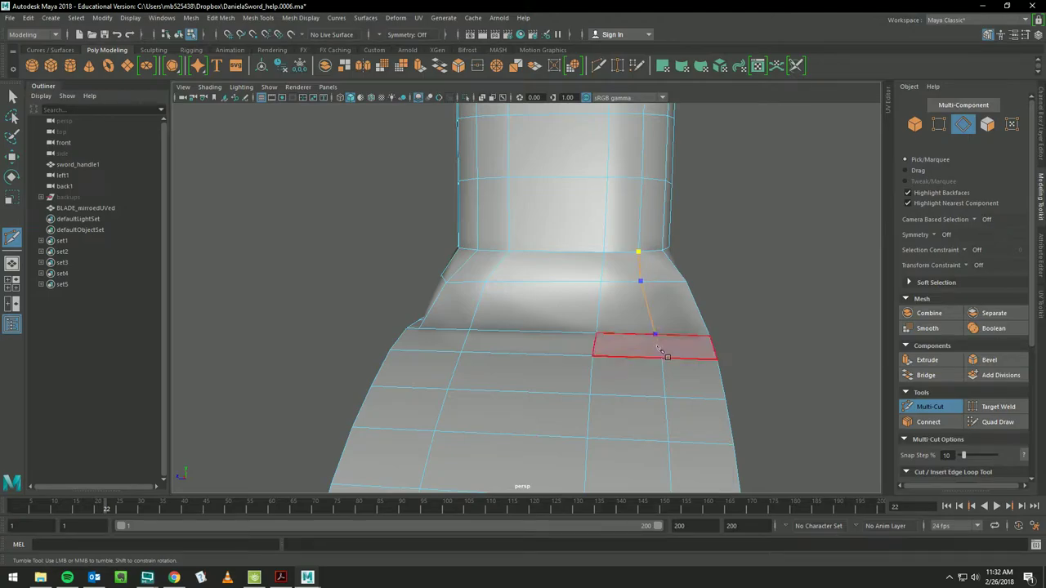
pyautogui.click(662, 359)
pyautogui.press('Return')
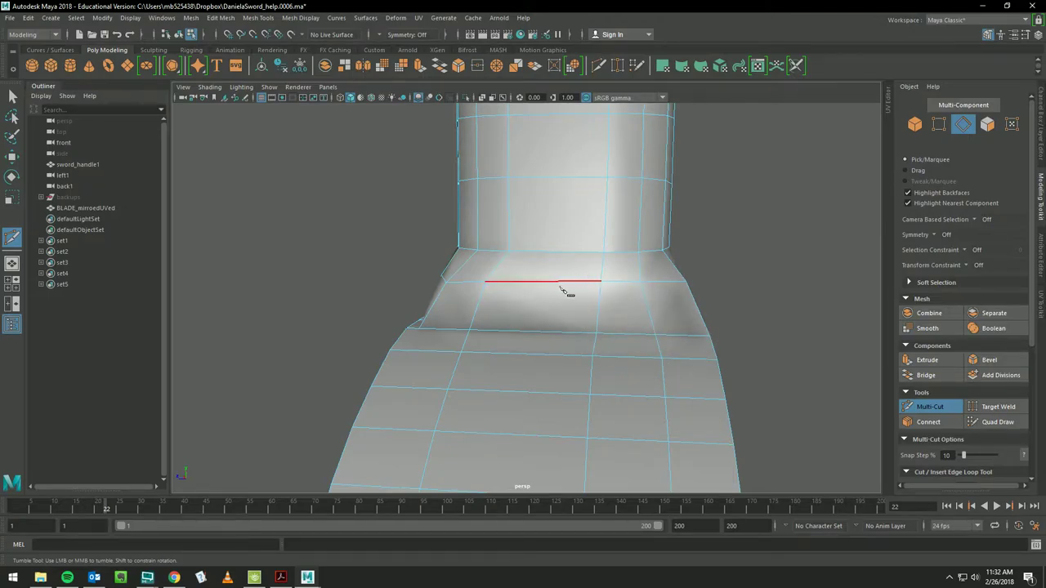
pyautogui.moveTo(602, 263)
pyautogui.keyDown('alt'); pyautogui.mouseDown()
pyautogui.moveTo(577, 272)
pyautogui.moveTo(589, 275)
pyautogui.moveTo(427, 290)
pyautogui.moveTo(490, 306)
pyautogui.mouseUp(); pyautogui.keyUp('alt')
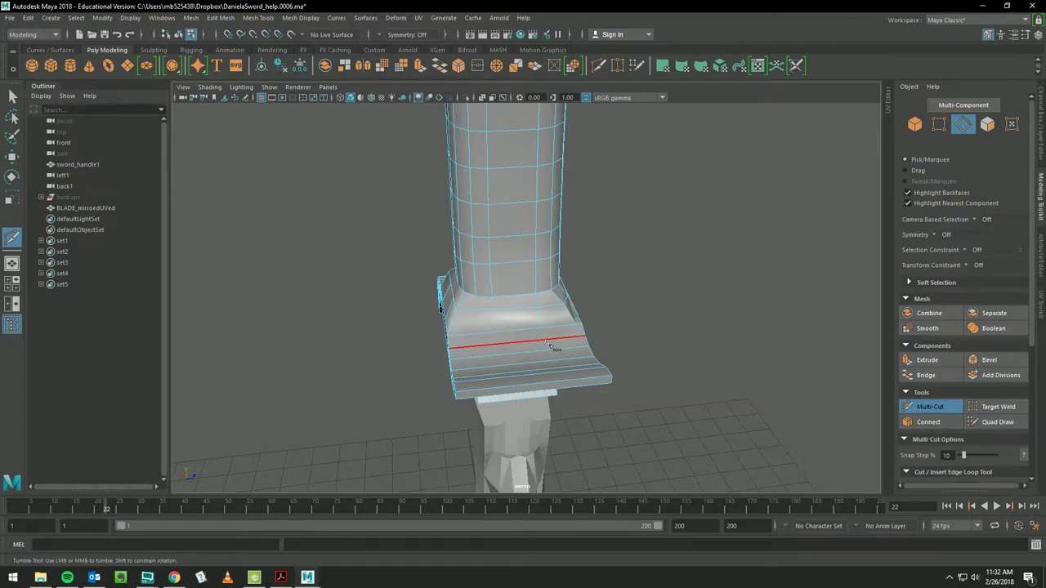
pyautogui.keyDown('ctrl'); pyautogui.click(544, 344); pyautogui.keyUp('ctrl')
# - Select the recess face and the thin face above it, then delete both
pyautogui.moveTo(544, 344)
pyautogui.keyDown('alt'); pyautogui.mouseDown()
pyautogui.moveTo(605, 300)
pyautogui.moveTo(694, 267)
pyautogui.mouseUp(); pyautogui.keyUp('alt')
pyautogui.scroll(2, 697, 265)
pyautogui.scroll(3, 695, 263)
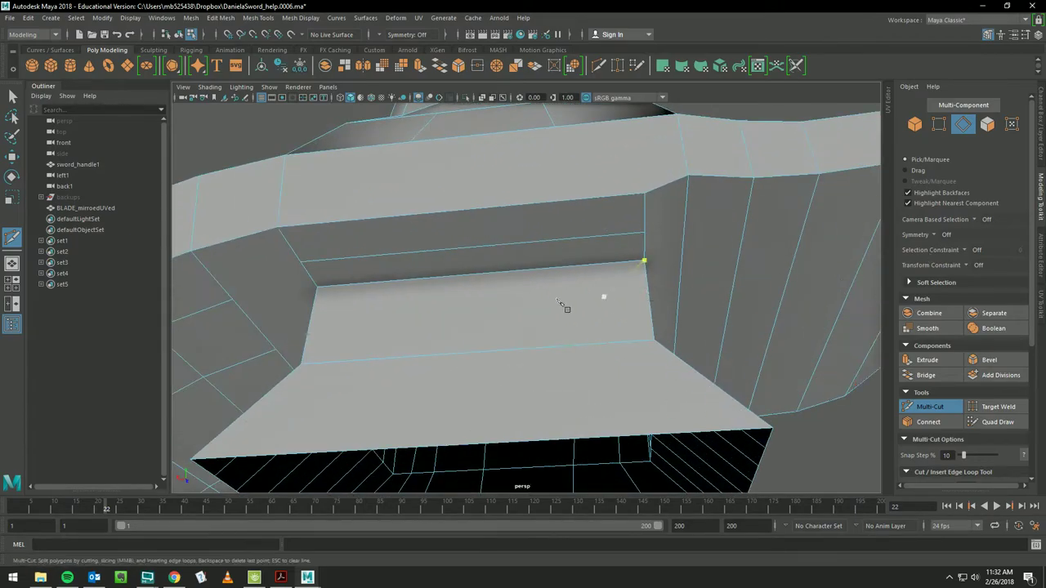
pyautogui.press('q')
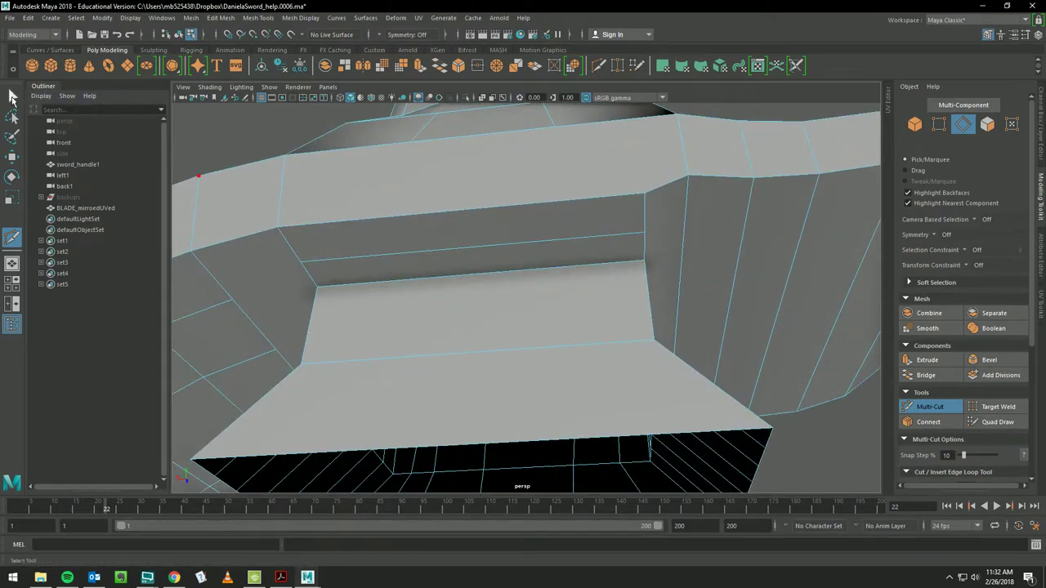
pyautogui.moveTo(488, 253)
pyautogui.mouseDown(button='right')
pyautogui.moveTo(491, 228)
pyautogui.moveTo(489, 283)
pyautogui.mouseUp(button='right')
pyautogui.click(456, 247)
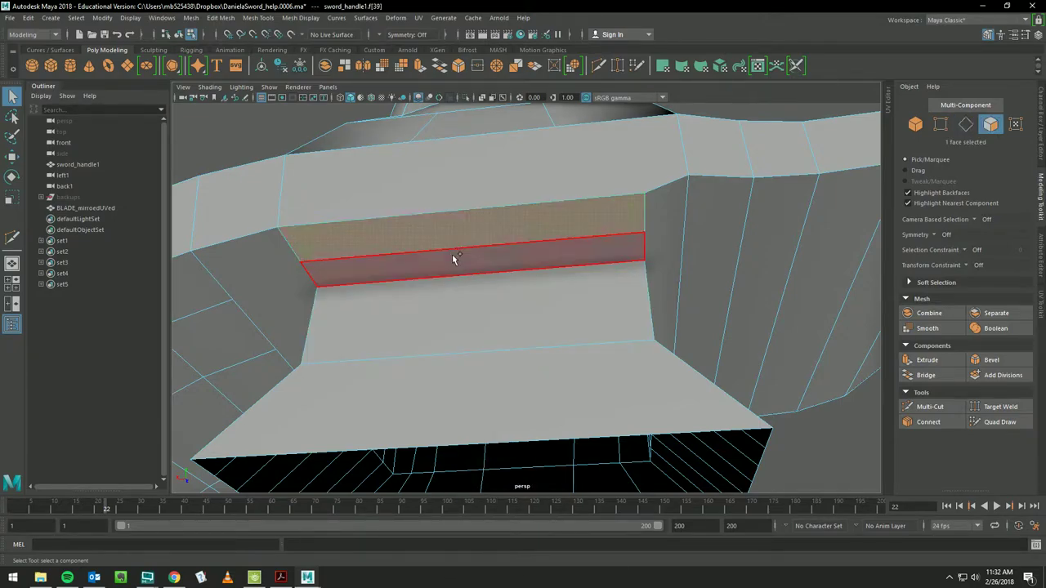
pyautogui.keyDown('shift'); pyautogui.click(453, 278); pyautogui.keyUp('shift')
pyautogui.moveTo(454, 285)
pyautogui.keyDown('alt'); pyautogui.mouseDown()
pyautogui.moveTo(496, 290)
pyautogui.moveTo(485, 303)
pyautogui.mouseUp(); pyautogui.keyUp('alt')
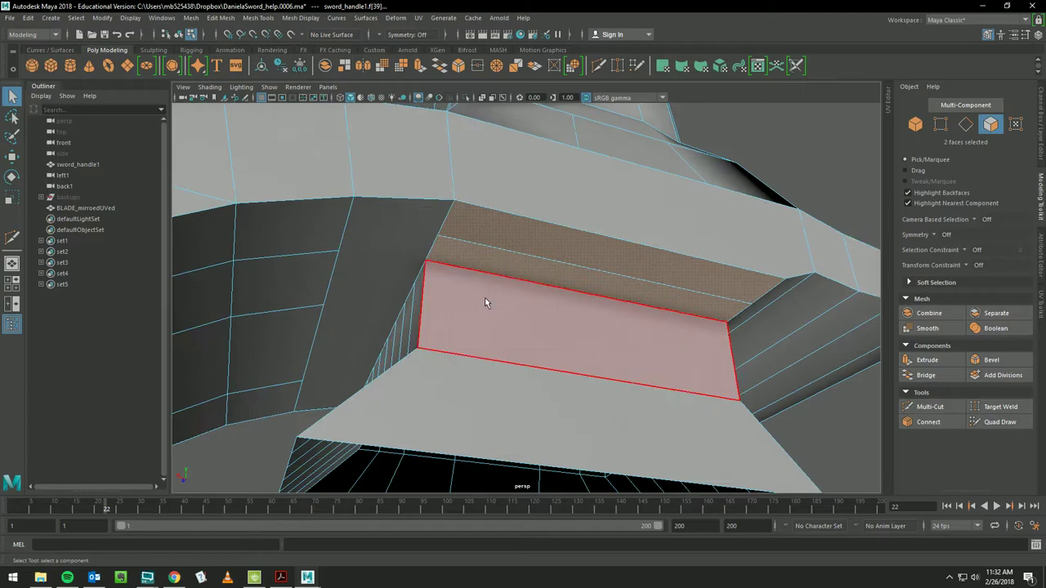
pyautogui.press('Delete')
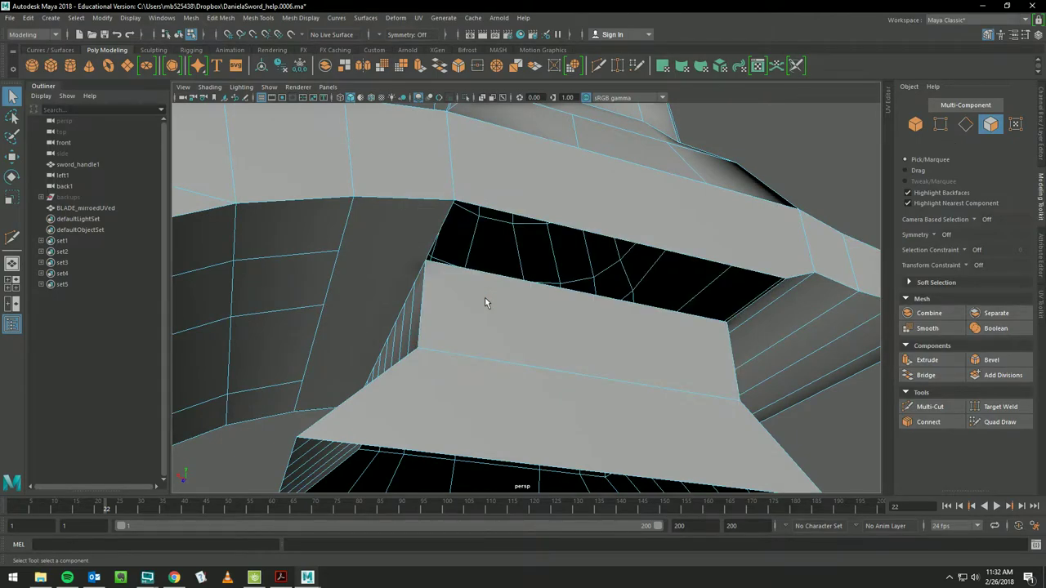
# - Switch to vertex selection and clear the vertex picked at the hole's corner
pyautogui.moveTo(518, 306)
pyautogui.keyDown('alt'); pyautogui.mouseDown()
pyautogui.moveTo(534, 299)
pyautogui.moveTo(491, 311)
pyautogui.mouseUp(); pyautogui.keyUp('alt')
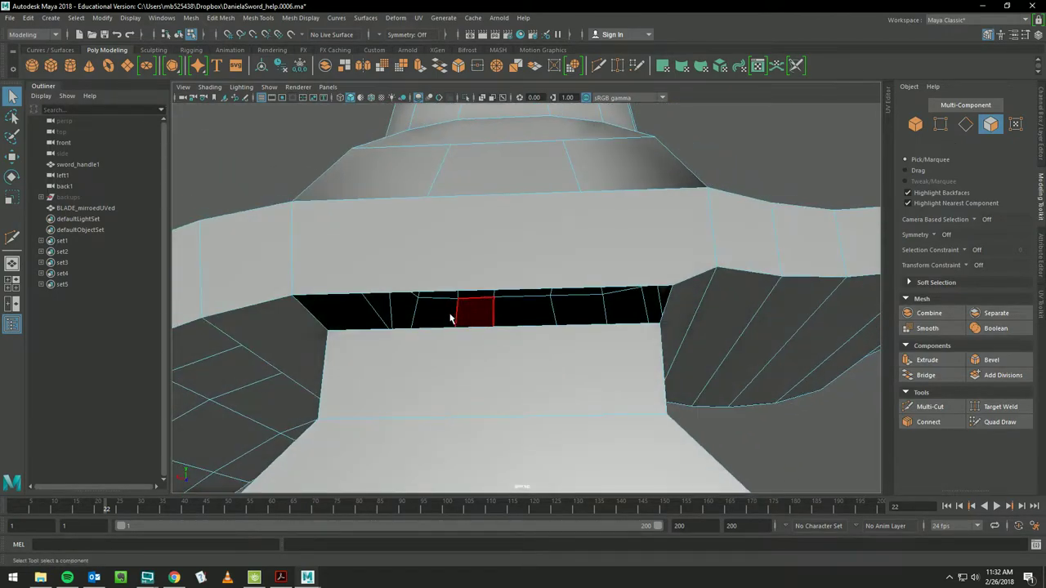
pyautogui.moveTo(327, 298); pyautogui.dragTo(280, 270, button='right')
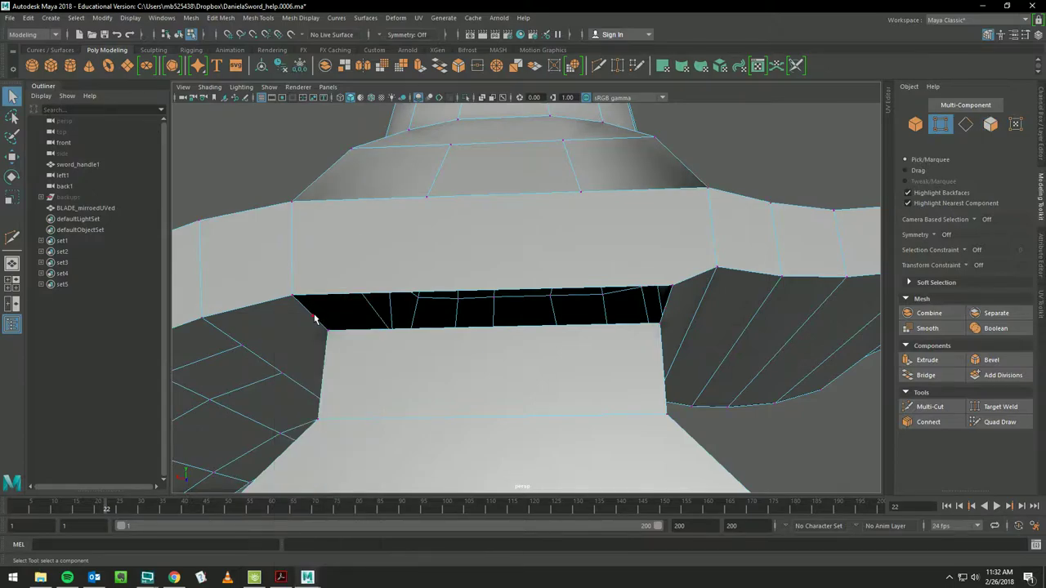
pyautogui.click(314, 317)
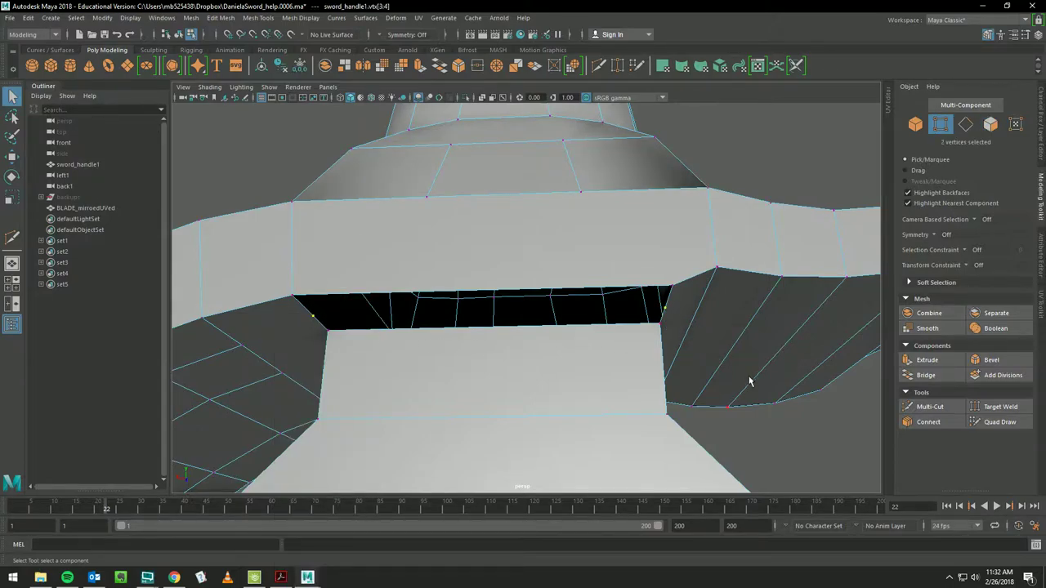
pyautogui.press('Delete')
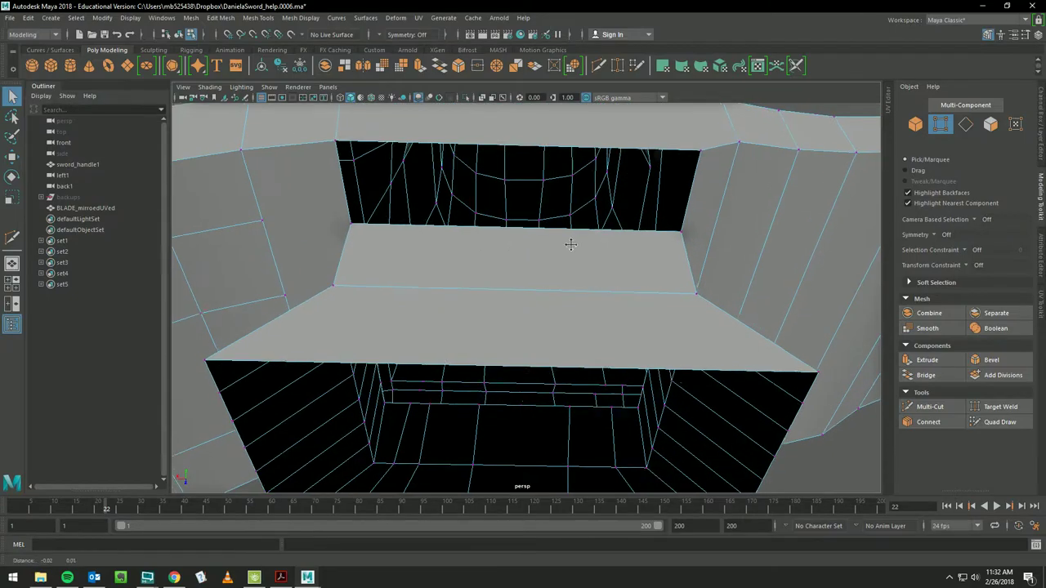
pyautogui.keyDown('alt'); pyautogui.moveTo(581, 273); pyautogui.dragTo(554, 250); pyautogui.keyUp('alt')
# - Select the hole's border edge loop and cap it with Mesh > Fill Hole
pyautogui.rightClick(554, 245)
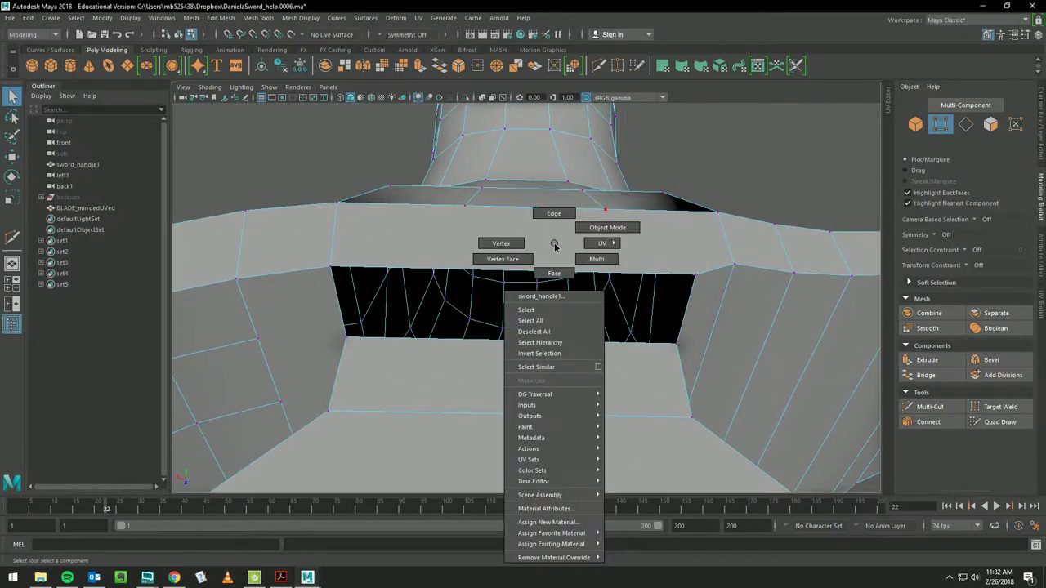
pyautogui.click(553, 213)
pyautogui.doubleClick(539, 269)
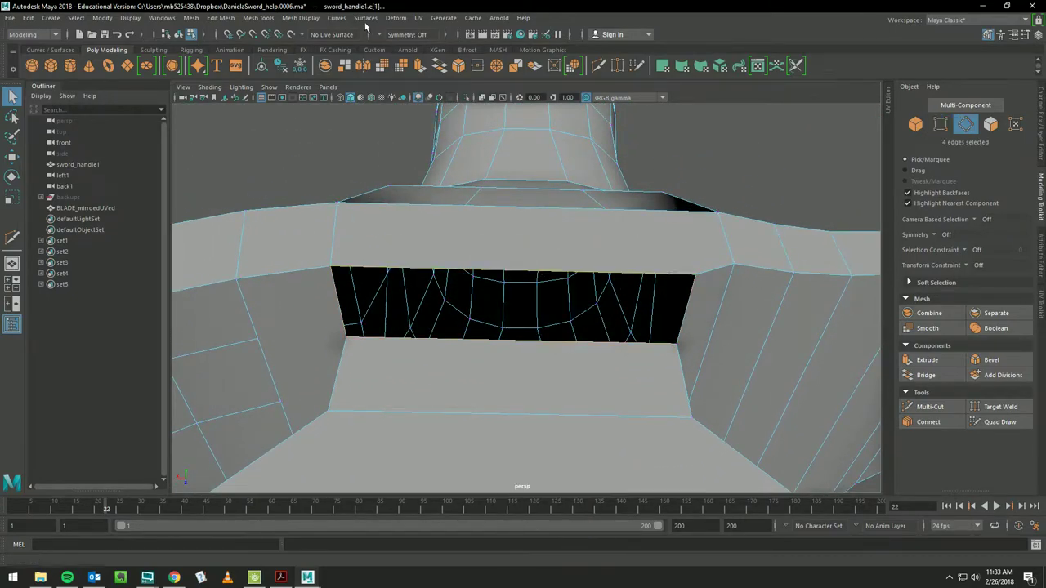
pyautogui.click(190, 17)
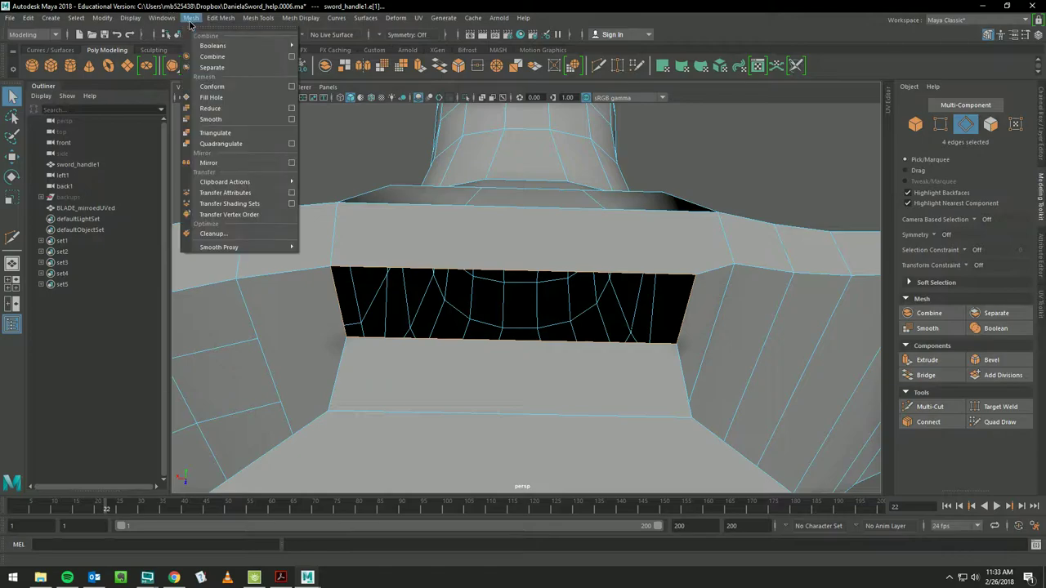
pyautogui.click(210, 97)
pyautogui.keyDown('alt'); pyautogui.moveTo(483, 311); pyautogui.dragTo(486, 317); pyautogui.keyUp('alt')
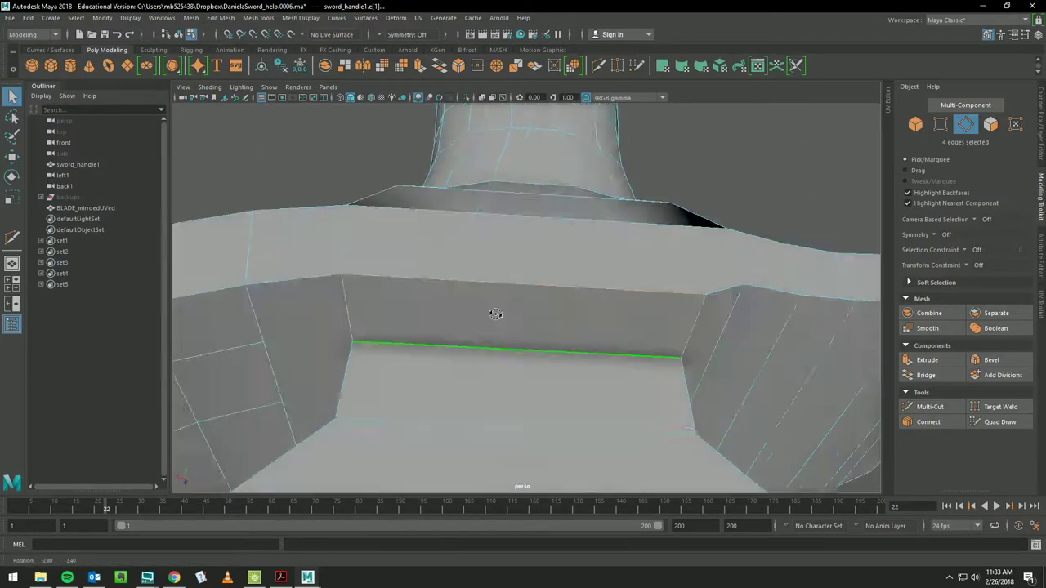
pyautogui.moveTo(491, 245)
pyautogui.keyDown('alt'); pyautogui.mouseDown()
pyautogui.moveTo(490, 280)
pyautogui.moveTo(442, 211)
pyautogui.mouseUp(); pyautogui.keyUp('alt')
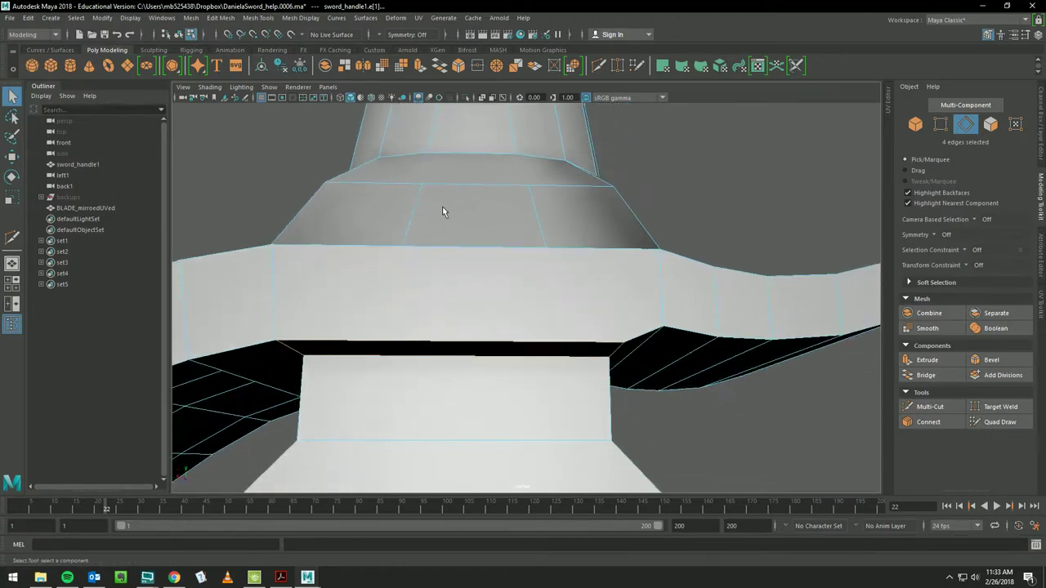
pyautogui.click(927, 406)
pyautogui.keyDown('alt'); pyautogui.moveTo(688, 222); pyautogui.dragTo(677, 257); pyautogui.keyUp('alt')
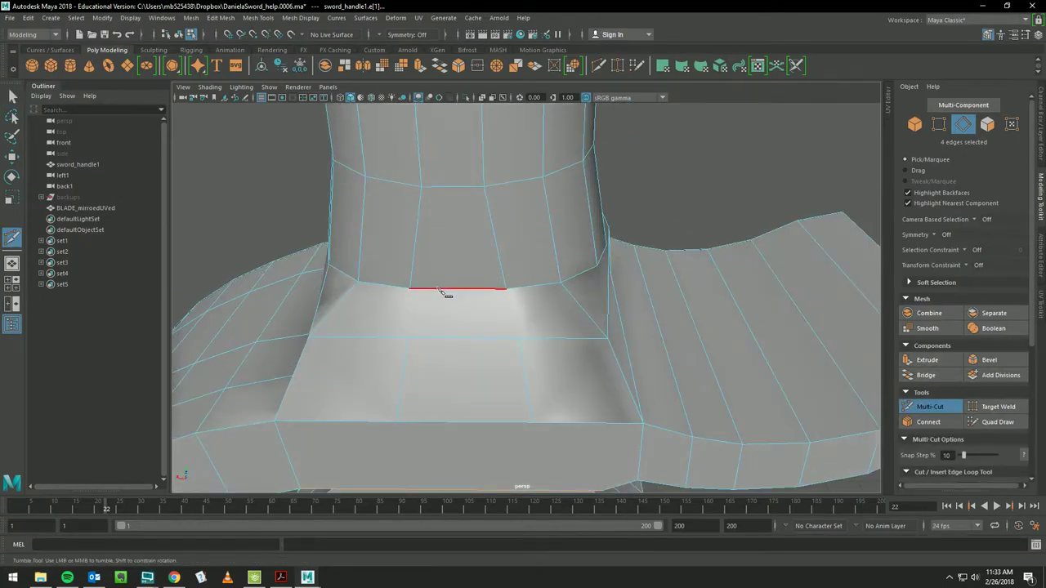
pyautogui.click(408, 289)
pyautogui.click(408, 336)
pyautogui.rightClick(408, 336)
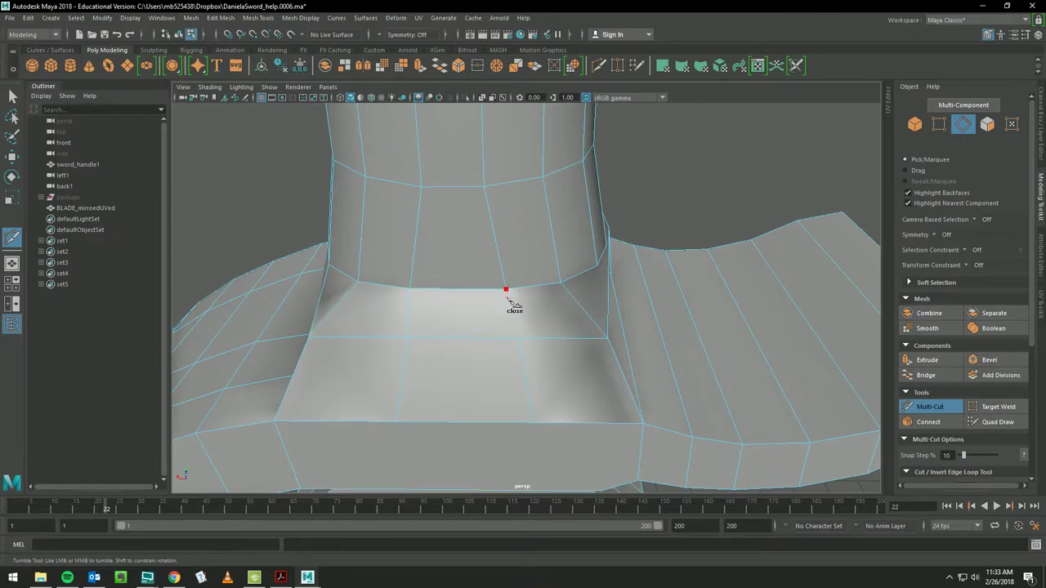
pyautogui.click(507, 296)
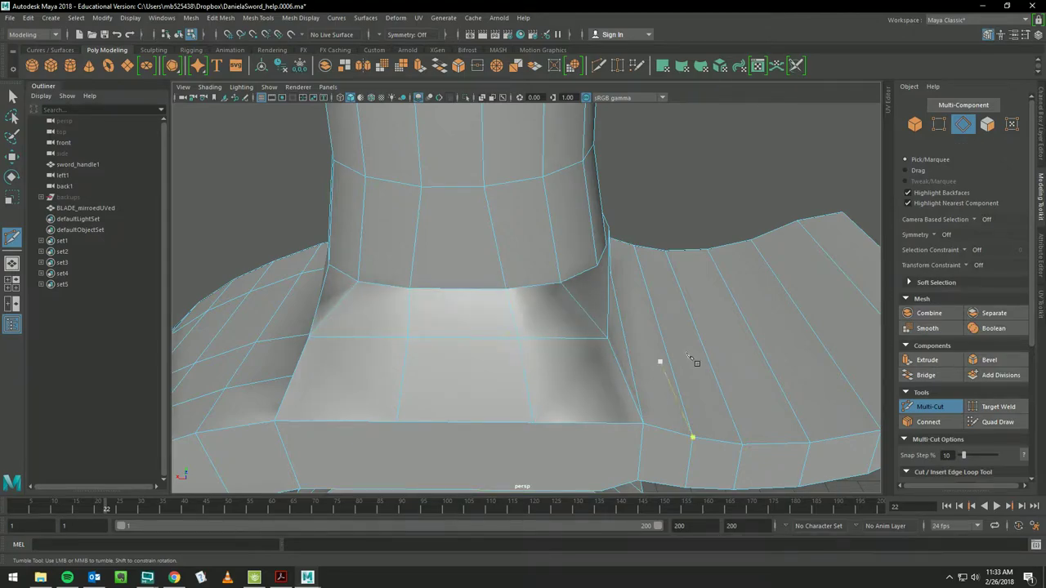
pyautogui.moveTo(549, 345)
pyautogui.keyDown('alt'); pyautogui.mouseDown()
pyautogui.moveTo(542, 295)
pyautogui.moveTo(564, 304)
pyautogui.moveTo(206, 299)
pyautogui.moveTo(237, 316)
pyautogui.moveTo(245, 296)
pyautogui.moveTo(234, 273)
pyautogui.moveTo(226, 317)
pyautogui.mouseUp(); pyautogui.keyUp('alt')
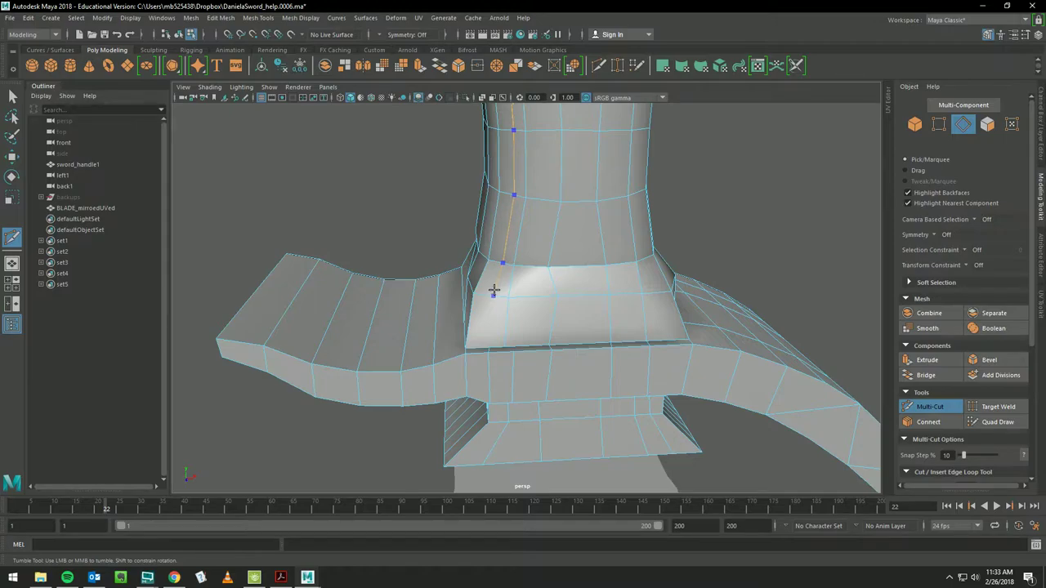
pyautogui.press('Return')
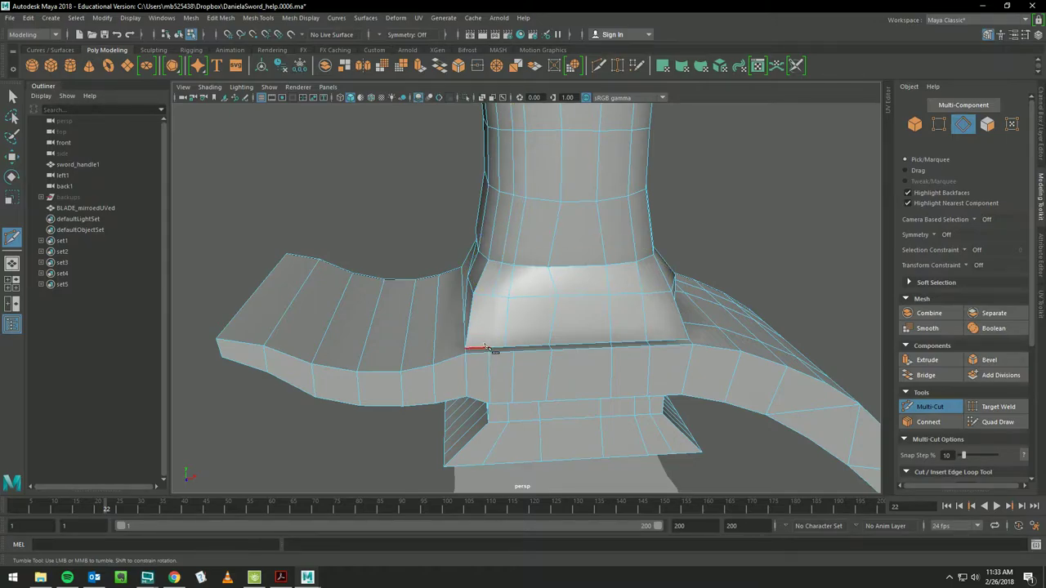
pyautogui.click(492, 297)
pyautogui.press('Return')
pyautogui.moveTo(609, 349)
pyautogui.keyDown('alt'); pyautogui.mouseDown()
pyautogui.moveTo(586, 330)
pyautogui.moveTo(303, 294)
pyautogui.moveTo(542, 318)
pyautogui.moveTo(478, 319)
pyautogui.moveTo(467, 308)
pyautogui.moveTo(518, 306)
pyautogui.moveTo(472, 319)
pyautogui.mouseUp(); pyautogui.keyUp('alt')
# - With Quad Draw, undo the first relax and relax the collar faces with new strokes
pyautogui.click(997, 422)
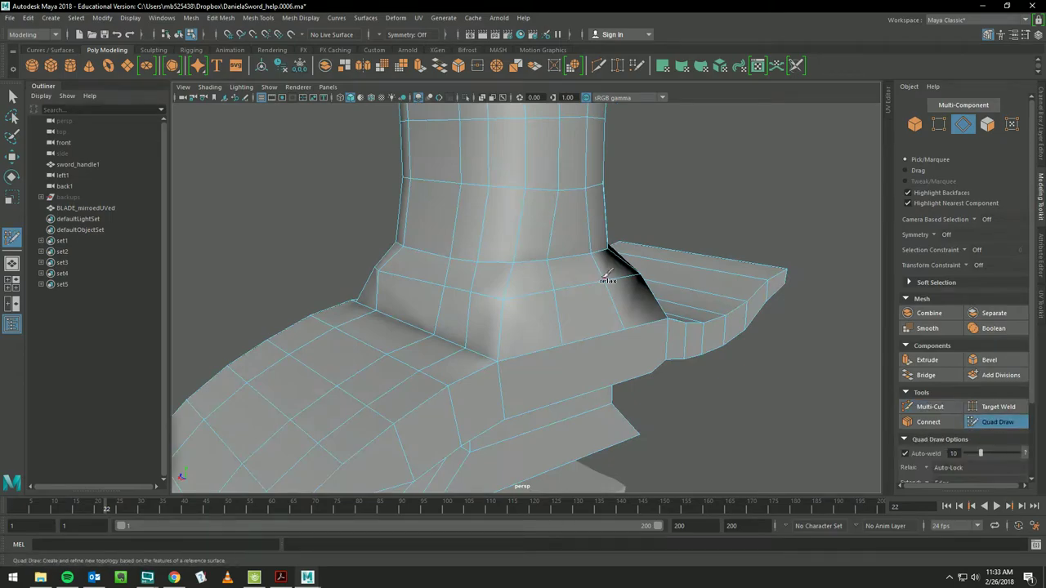
pyautogui.moveTo(398, 245)
pyautogui.keyDown('alt'); pyautogui.mouseDown()
pyautogui.moveTo(553, 275)
pyautogui.moveTo(640, 274)
pyautogui.moveTo(493, 267)
pyautogui.moveTo(534, 327)
pyautogui.moveTo(604, 301)
pyautogui.mouseUp(); pyautogui.keyUp('alt')
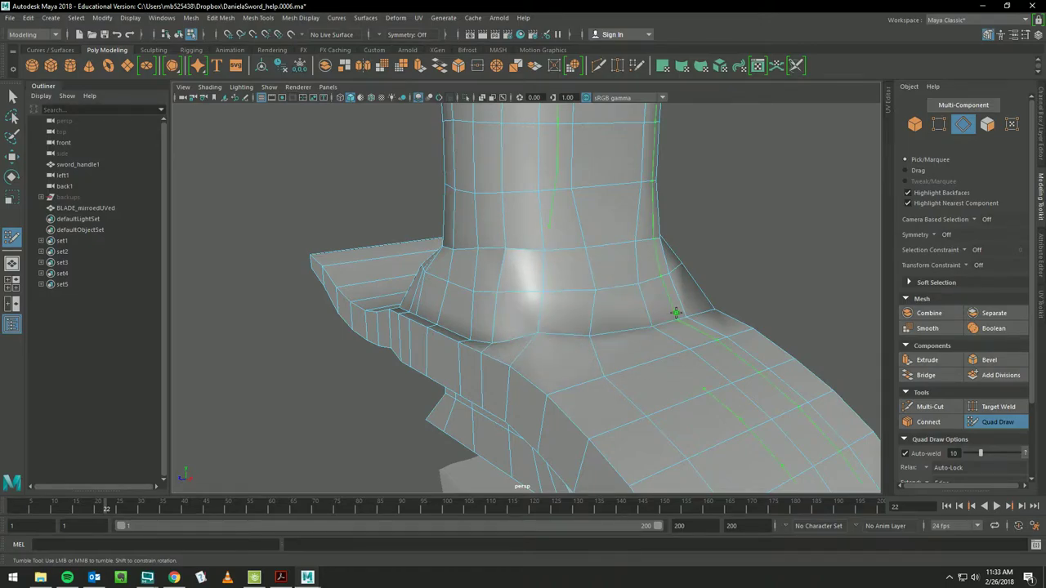
pyautogui.hotkey('ctrl', 'z')
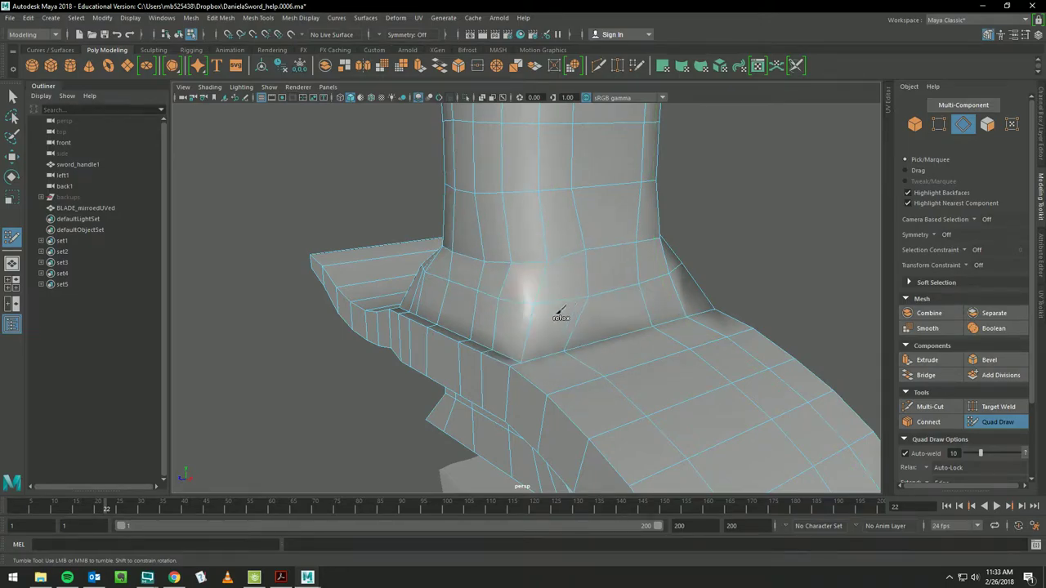
pyautogui.keyDown('shift'); pyautogui.moveTo(556, 310); pyautogui.dragTo(551, 270); pyautogui.keyUp('shift')
pyautogui.moveTo(607, 305)
pyautogui.keyDown('shift'); pyautogui.mouseDown()
pyautogui.moveTo(518, 236)
pyautogui.moveTo(553, 263)
pyautogui.moveTo(481, 272)
pyautogui.moveTo(553, 277)
pyautogui.mouseUp(); pyautogui.keyUp('shift')
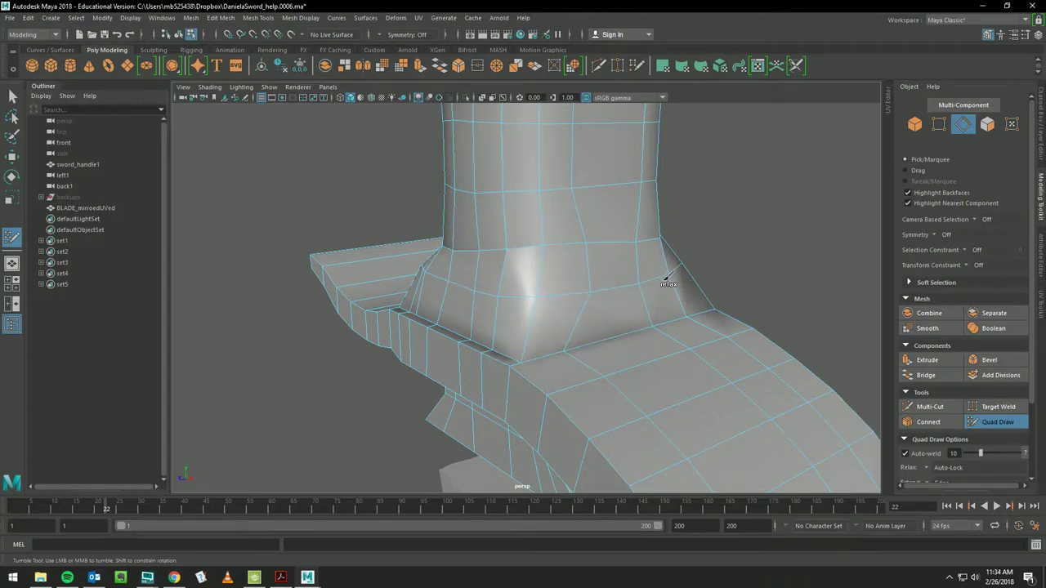
pyautogui.moveTo(668, 283)
pyautogui.keyDown('alt'); pyautogui.mouseDown()
pyautogui.moveTo(411, 252)
pyautogui.moveTo(567, 271)
pyautogui.mouseUp(); pyautogui.keyUp('alt')
pyautogui.moveTo(700, 291)
pyautogui.keyDown('alt'); pyautogui.mouseDown()
pyautogui.moveTo(508, 282)
pyautogui.moveTo(431, 245)
pyautogui.moveTo(583, 268)
pyautogui.moveTo(651, 193)
pyautogui.moveTo(733, 253)
pyautogui.mouseUp(); pyautogui.keyUp('alt')
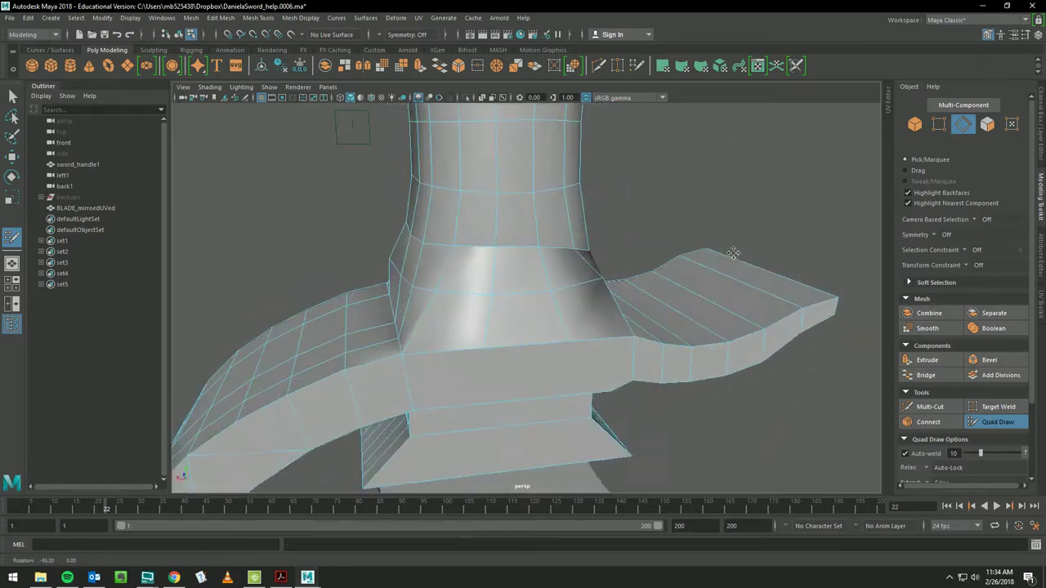
# - Undo the stray Quad Draw point and box-select the collar's top vertex ring
pyautogui.rightClick(523, 248)
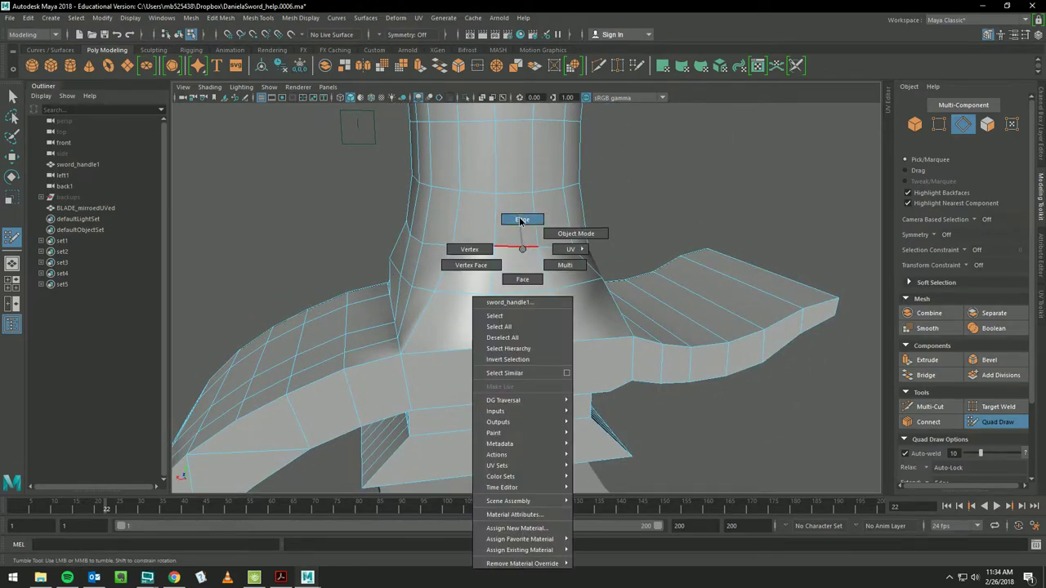
pyautogui.moveTo(509, 230); pyautogui.dragTo(469, 249, button='right')
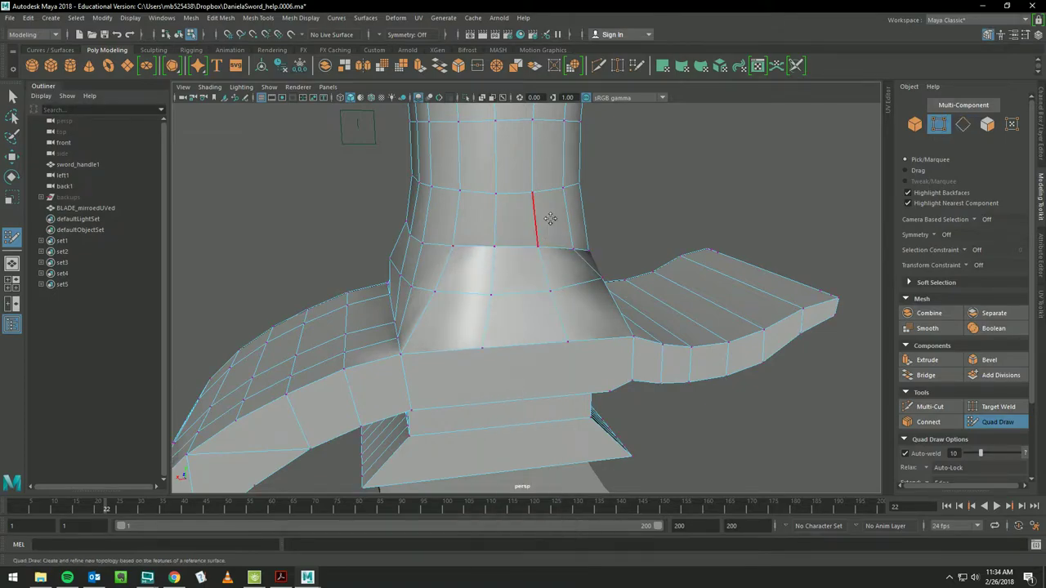
pyautogui.keyDown('alt'); pyautogui.moveTo(470, 249); pyautogui.dragTo(469, 234, button='middle'); pyautogui.keyUp('alt')
pyautogui.keyDown('alt'); pyautogui.moveTo(470, 235); pyautogui.dragTo(389, 215); pyautogui.keyUp('alt')
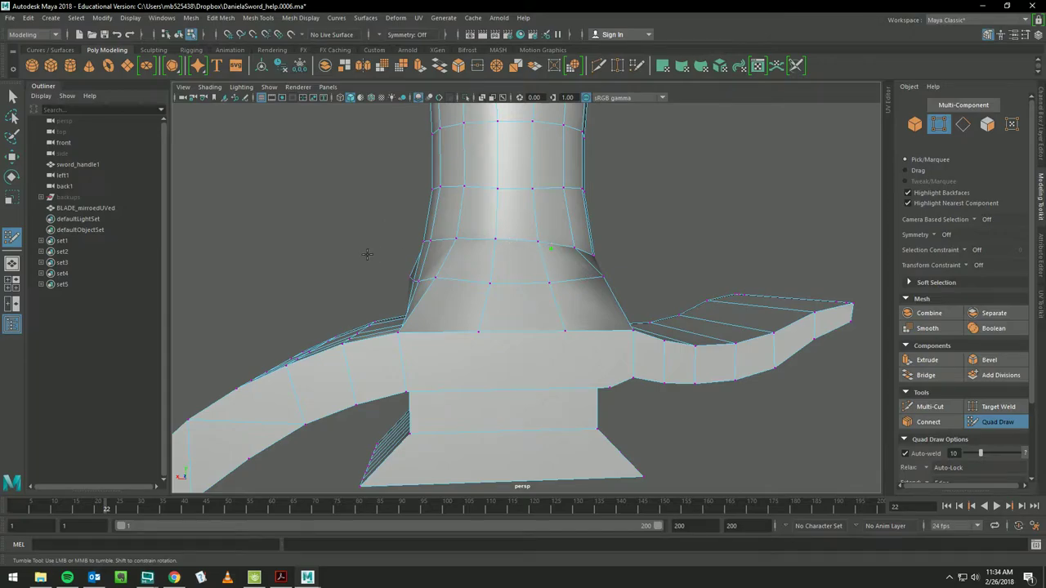
pyautogui.hotkey('ctrl', 'z')
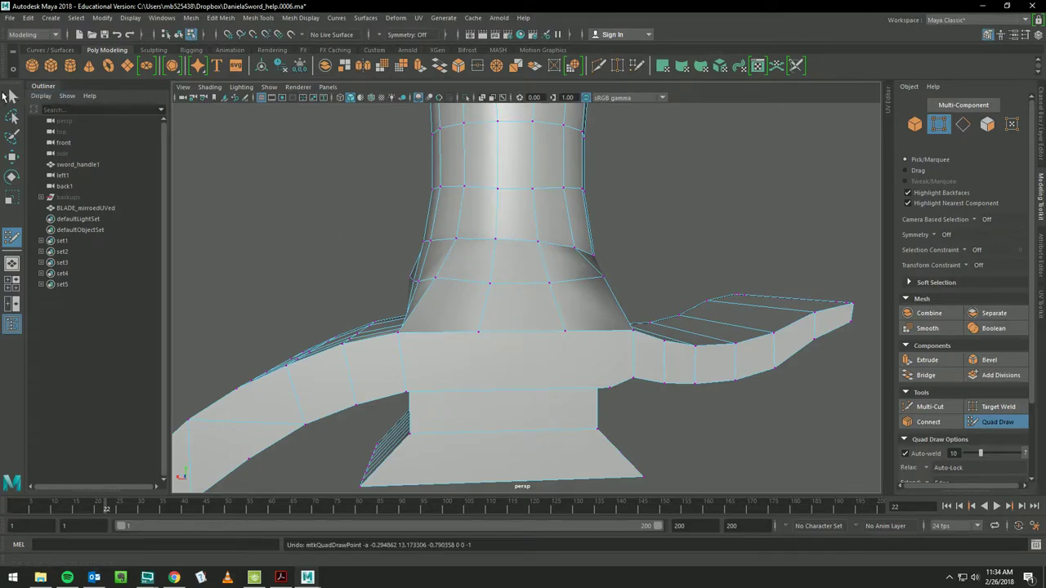
pyautogui.click(6, 96)
pyautogui.moveTo(348, 205)
pyautogui.mouseDown()
pyautogui.moveTo(632, 255)
pyautogui.moveTo(556, 231)
pyautogui.moveTo(450, 232)
pyautogui.mouseUp()
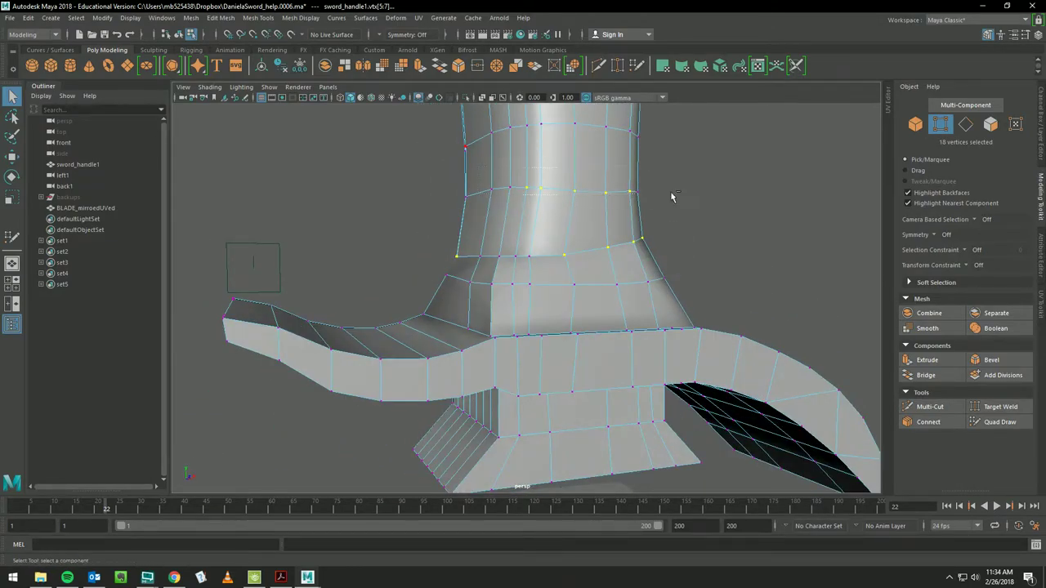
pyautogui.moveTo(686, 222)
pyautogui.keyDown('alt'); pyautogui.mouseDown()
pyautogui.moveTo(602, 222)
pyautogui.moveTo(686, 221)
pyautogui.moveTo(573, 259)
pyautogui.mouseUp(); pyautogui.keyUp('alt')
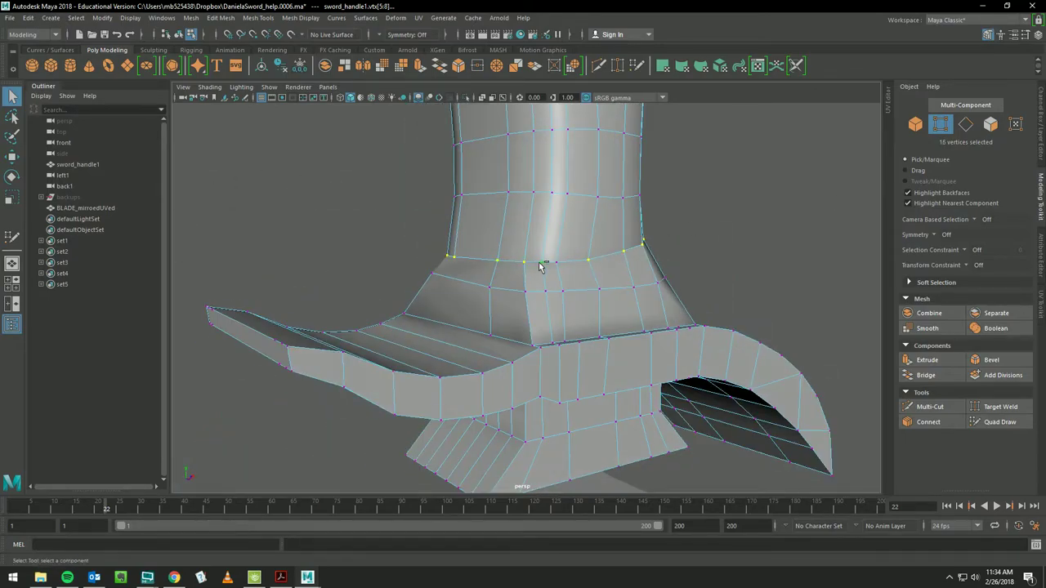
pyautogui.moveTo(580, 248)
pyautogui.keyDown('alt'); pyautogui.mouseDown()
pyautogui.moveTo(673, 236)
pyautogui.moveTo(754, 256)
pyautogui.moveTo(661, 239)
pyautogui.moveTo(443, 251)
pyautogui.mouseUp(); pyautogui.keyUp('alt')
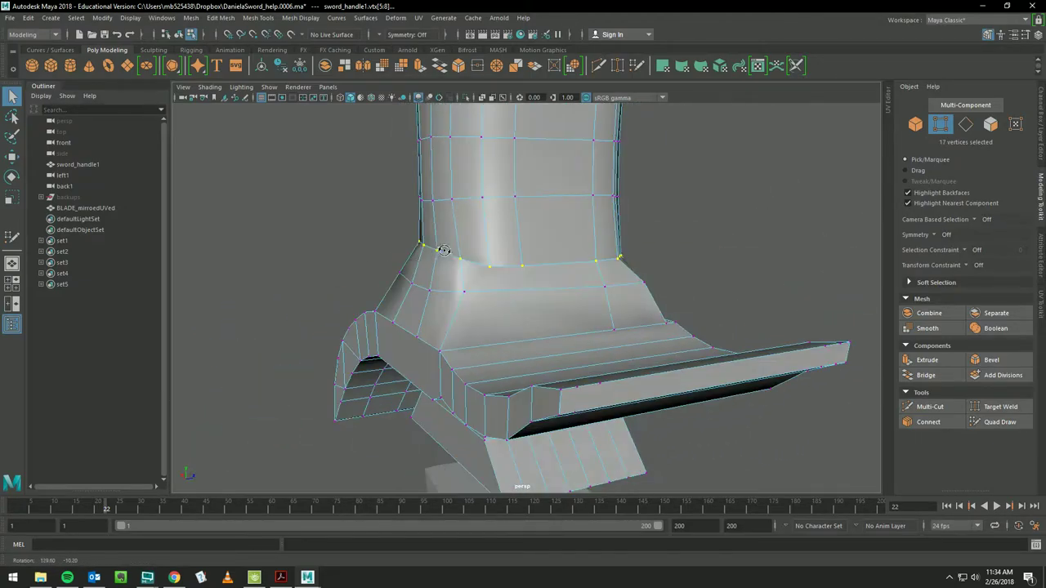
# - Scale the selected collar vertex ring flat along Y
pyautogui.click(12, 199)
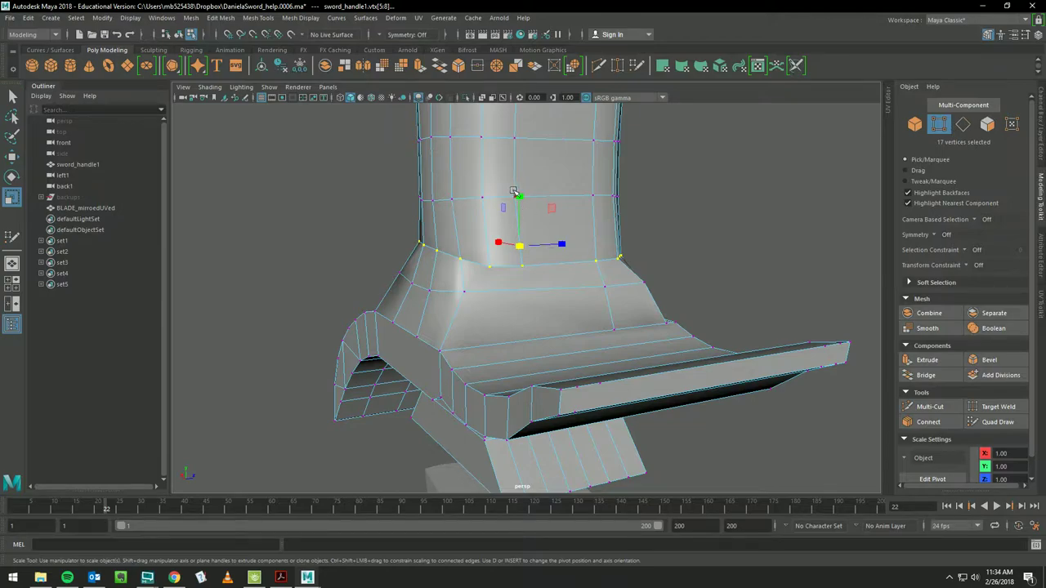
pyautogui.moveTo(513, 192)
pyautogui.mouseDown()
pyautogui.moveTo(486, 315)
pyautogui.moveTo(571, 285)
pyautogui.mouseUp()
pyautogui.moveTo(467, 283)
pyautogui.keyDown('alt'); pyautogui.mouseDown()
pyautogui.moveTo(532, 276)
pyautogui.moveTo(403, 279)
pyautogui.mouseUp(); pyautogui.keyUp('alt')
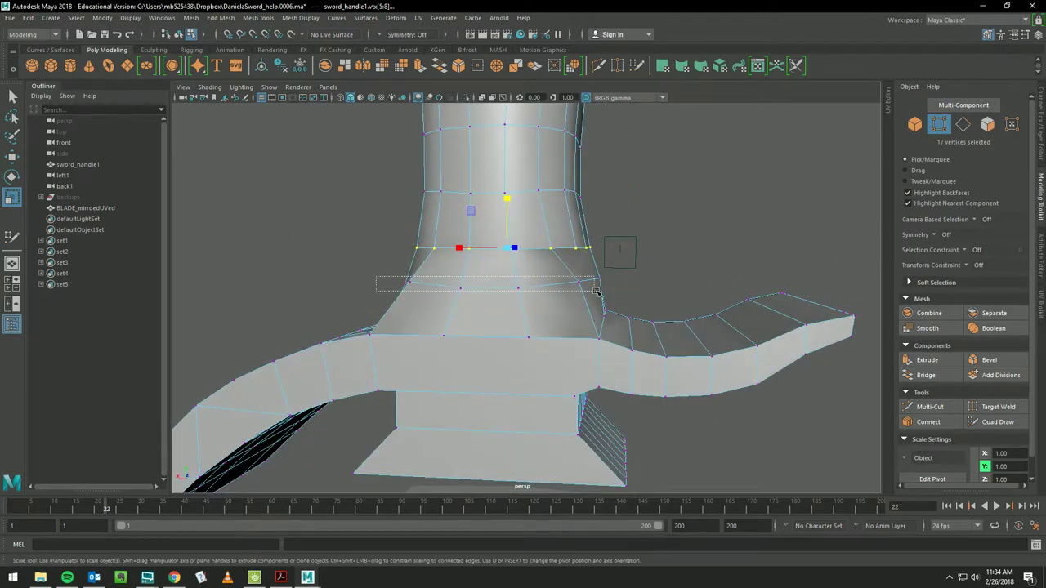
# - Box-select the next ring of collar vertices below it
pyautogui.moveTo(597, 290)
pyautogui.mouseDown()
pyautogui.moveTo(420, 281)
pyautogui.moveTo(438, 262)
pyautogui.moveTo(558, 284)
pyautogui.mouseUp()
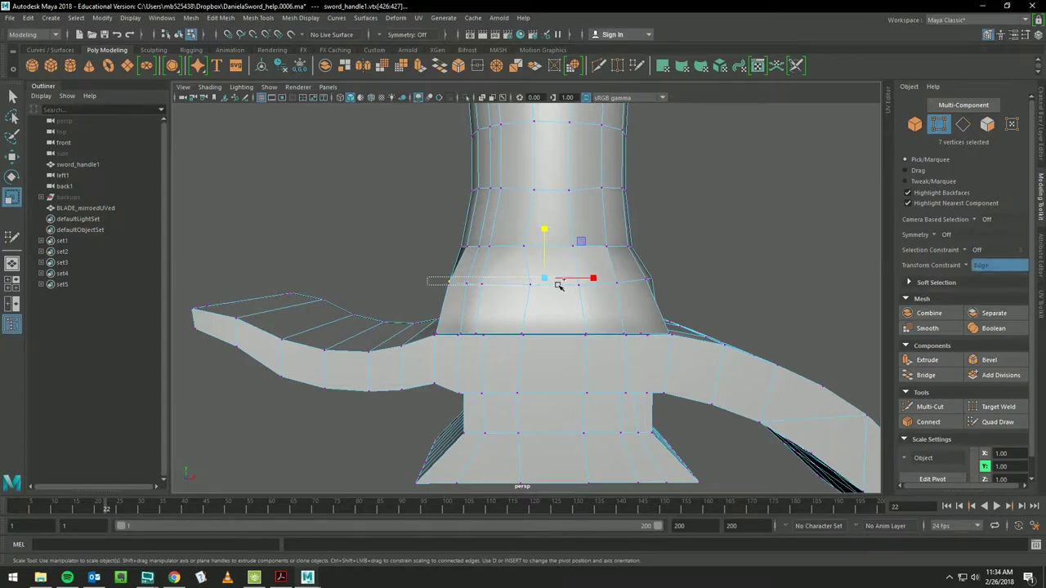
pyautogui.moveTo(681, 295)
pyautogui.mouseDown()
pyautogui.moveTo(306, 266)
pyautogui.moveTo(554, 232)
pyautogui.moveTo(513, 261)
pyautogui.mouseUp()
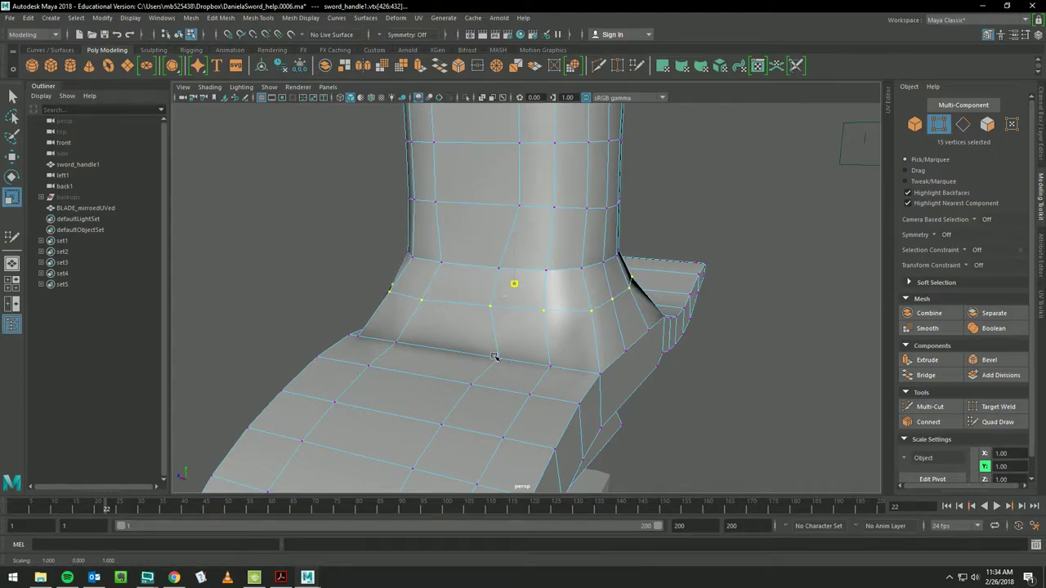
pyautogui.moveTo(586, 295)
pyautogui.keyDown('alt'); pyautogui.mouseDown()
pyautogui.moveTo(305, 264)
pyautogui.moveTo(570, 313)
pyautogui.mouseUp(); pyautogui.keyUp('alt')
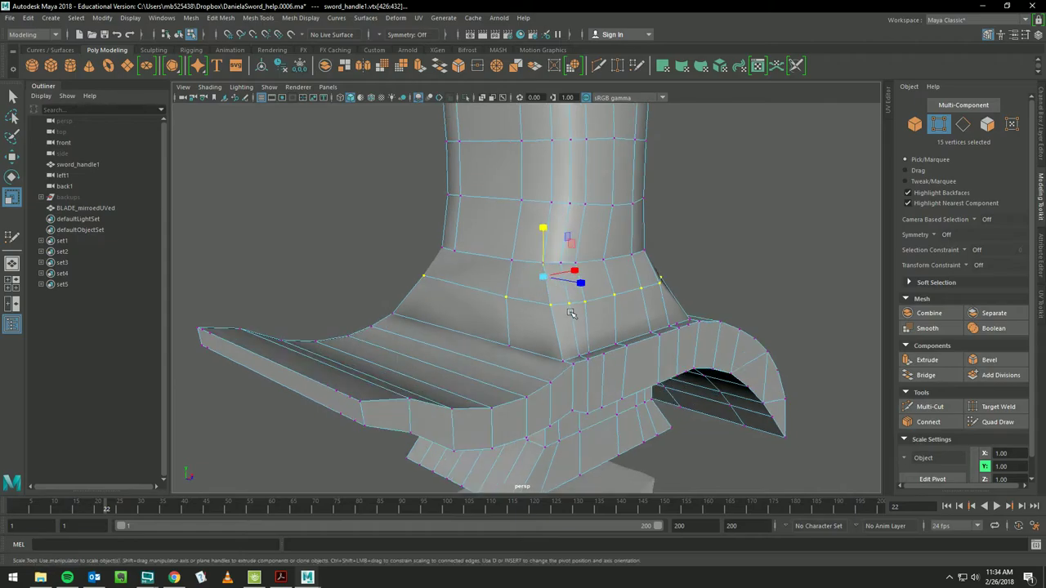
pyautogui.keyDown('alt'); pyautogui.moveTo(562, 349); pyautogui.dragTo(566, 362); pyautogui.keyUp('alt')
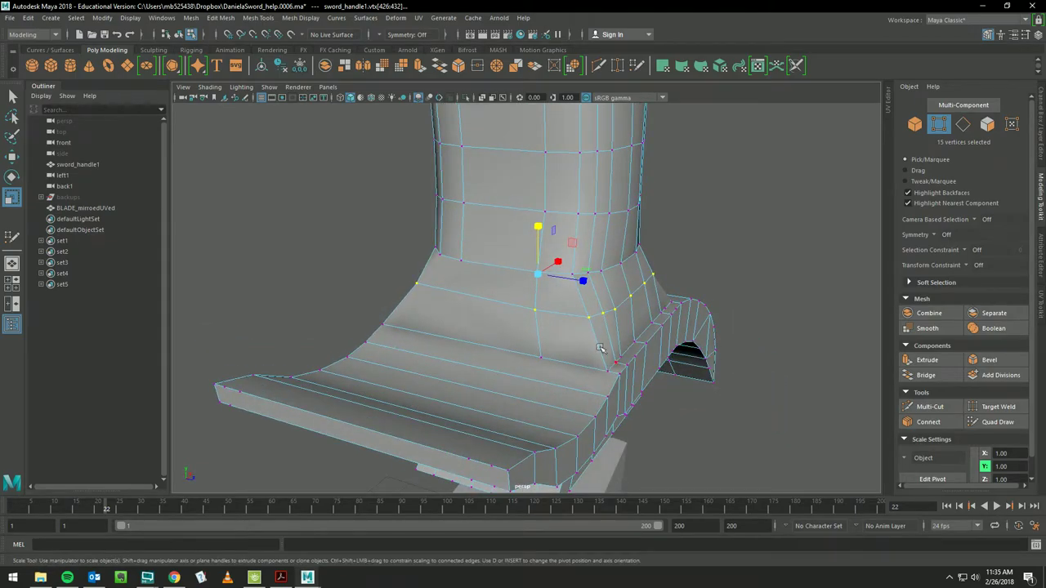
pyautogui.moveTo(581, 286)
pyautogui.keyDown('alt'); pyautogui.mouseDown()
pyautogui.moveTo(564, 322)
pyautogui.moveTo(570, 314)
pyautogui.mouseUp(); pyautogui.keyUp('alt')
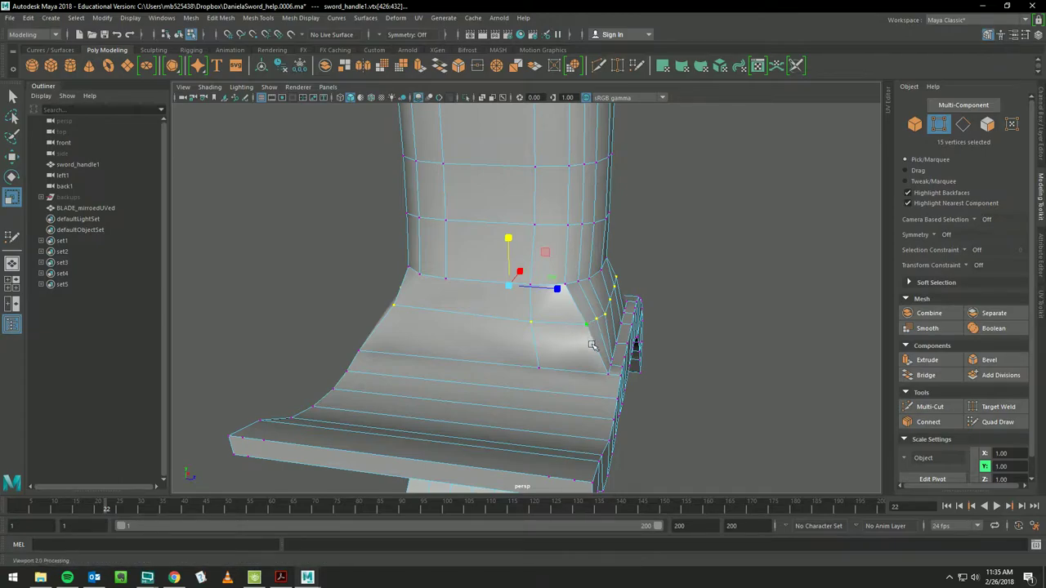
pyautogui.moveTo(552, 367)
pyautogui.keyDown('alt'); pyautogui.mouseDown()
pyautogui.moveTo(572, 343)
pyautogui.moveTo(544, 336)
pyautogui.moveTo(519, 356)
pyautogui.moveTo(549, 306)
pyautogui.moveTo(485, 301)
pyautogui.moveTo(539, 310)
pyautogui.moveTo(512, 319)
pyautogui.moveTo(490, 346)
pyautogui.moveTo(482, 310)
pyautogui.moveTo(499, 318)
pyautogui.mouseUp(); pyautogui.keyUp('alt')
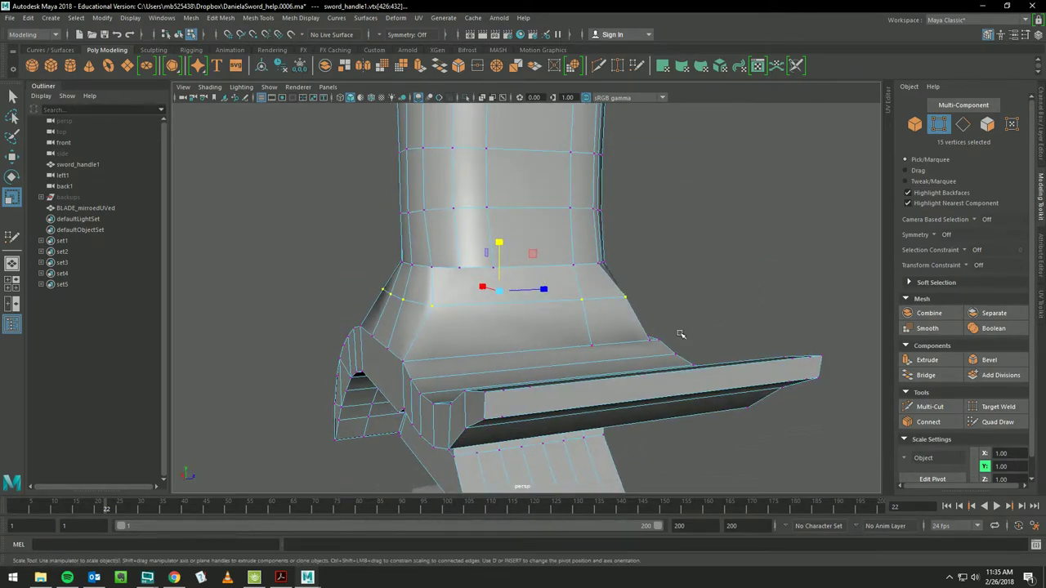
# - Make two Multi-Cut cuts across the flat top face of the guard
pyautogui.click(929, 407)
pyautogui.moveTo(678, 287)
pyautogui.keyDown('alt'); pyautogui.mouseDown()
pyautogui.moveTo(752, 299)
pyautogui.moveTo(684, 297)
pyautogui.mouseUp(); pyautogui.keyUp('alt')
pyautogui.keyDown('alt'); pyautogui.moveTo(561, 364); pyautogui.dragTo(575, 235, button='middle'); pyautogui.keyUp('alt')
pyautogui.keyDown('alt'); pyautogui.moveTo(575, 235); pyautogui.dragTo(479, 250); pyautogui.keyUp('alt')
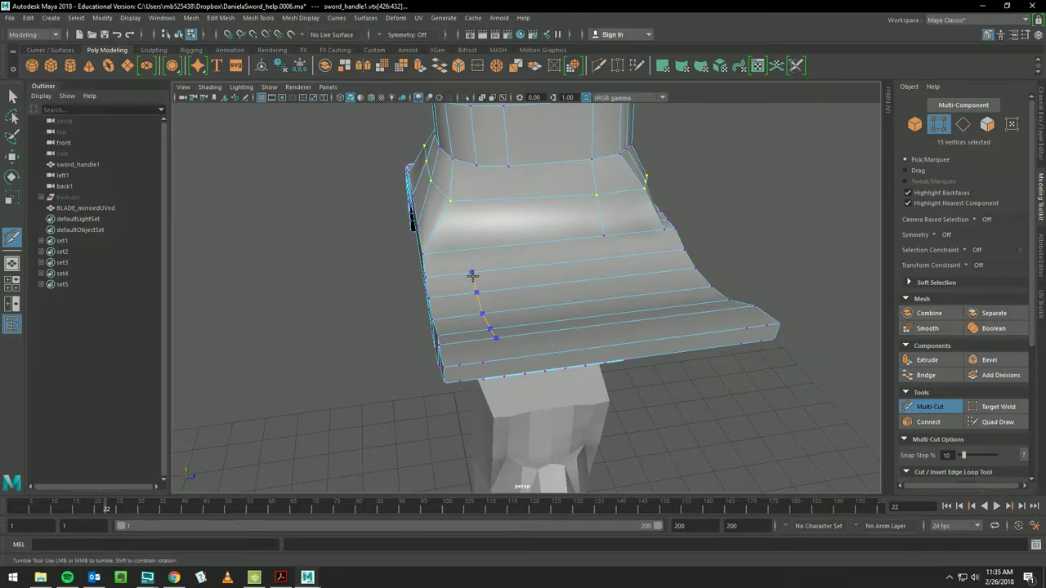
pyautogui.keyDown('ctrl'); pyautogui.click(471, 274); pyautogui.keyUp('ctrl')
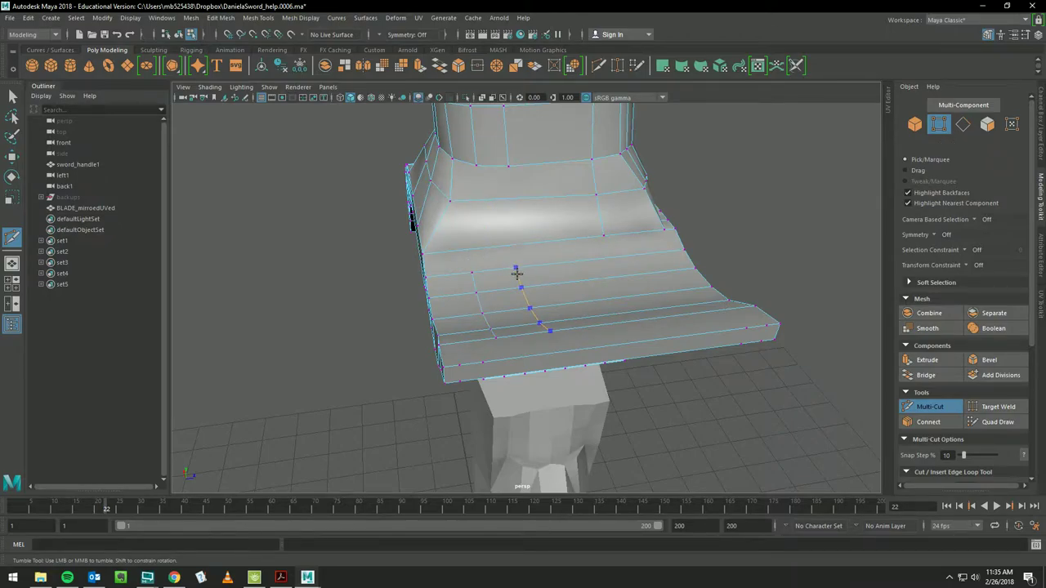
pyautogui.press('Return')
pyautogui.click(613, 256)
pyautogui.click(658, 317)
pyautogui.press('Return')
# - Start an extra cut on the guard's front edge, then undo it
pyautogui.keyDown('alt'); pyautogui.moveTo(675, 260); pyautogui.dragTo(651, 270); pyautogui.keyUp('alt')
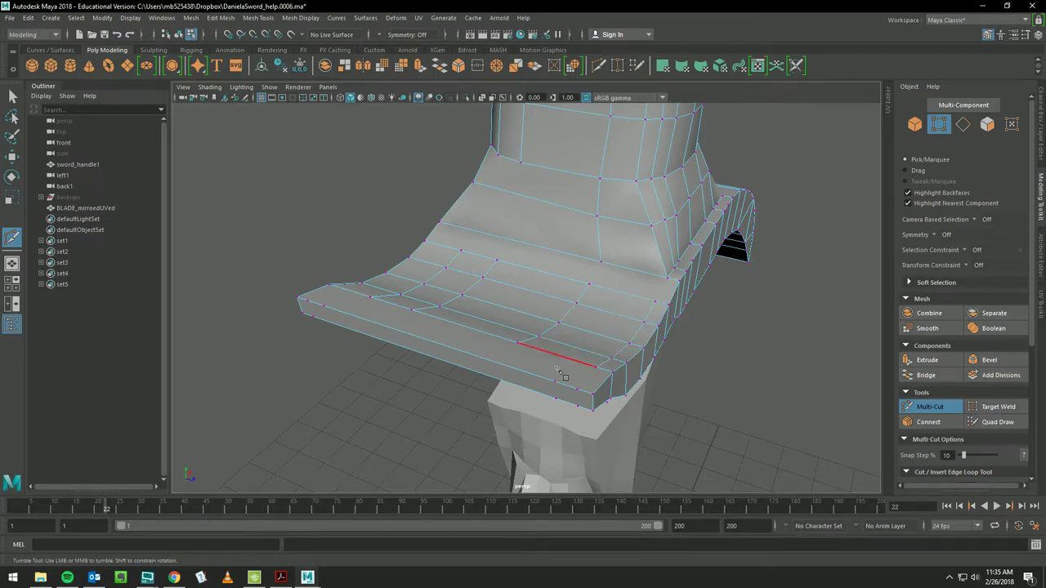
pyautogui.keyDown('alt'); pyautogui.moveTo(539, 360); pyautogui.dragTo(532, 358); pyautogui.keyUp('alt')
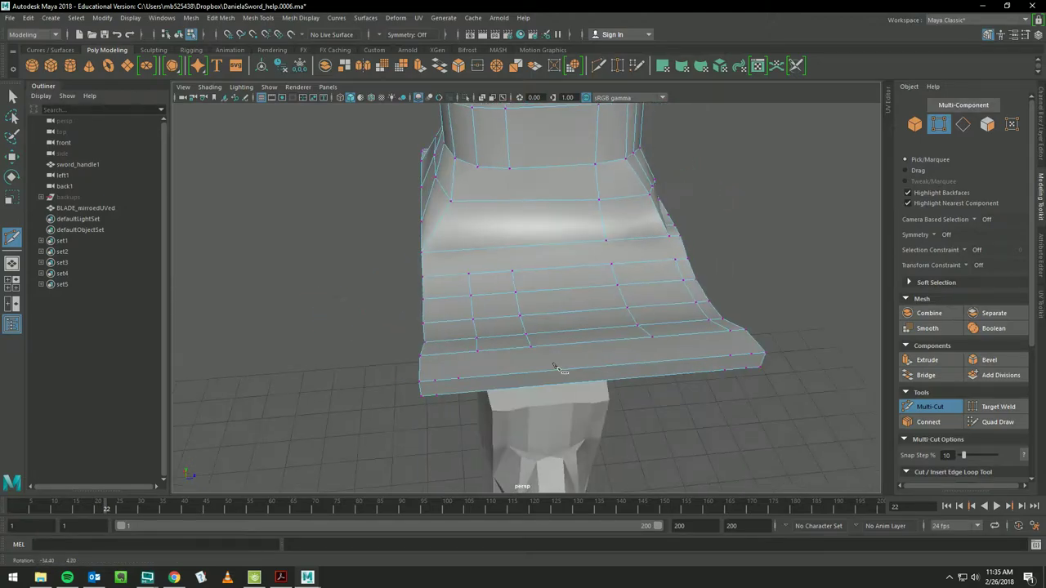
pyautogui.click(531, 349)
pyautogui.keyDown('ctrl'); pyautogui.click(555, 359); pyautogui.keyUp('ctrl')
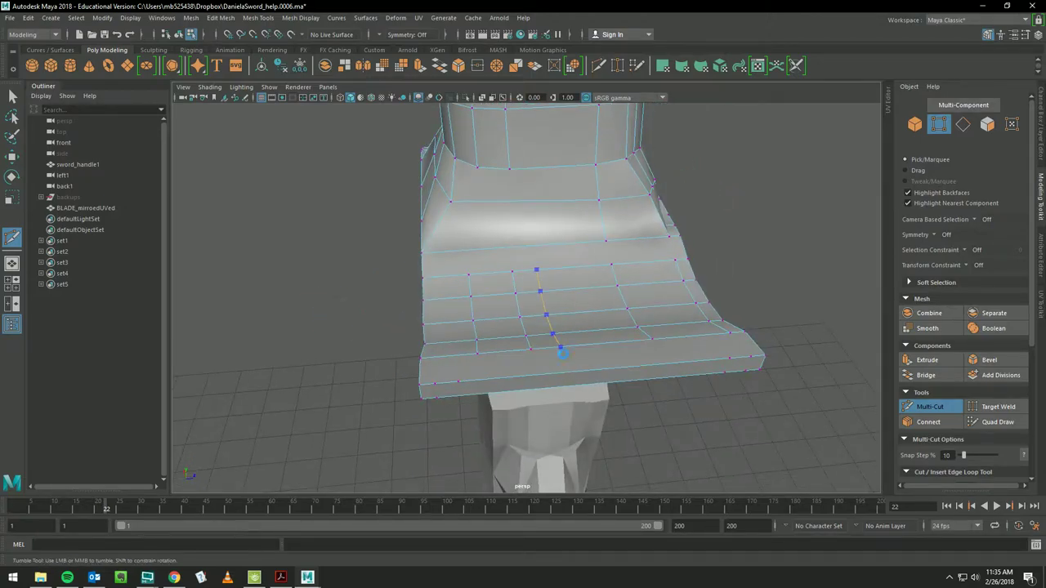
pyautogui.hotkey('ctrl', 'z')
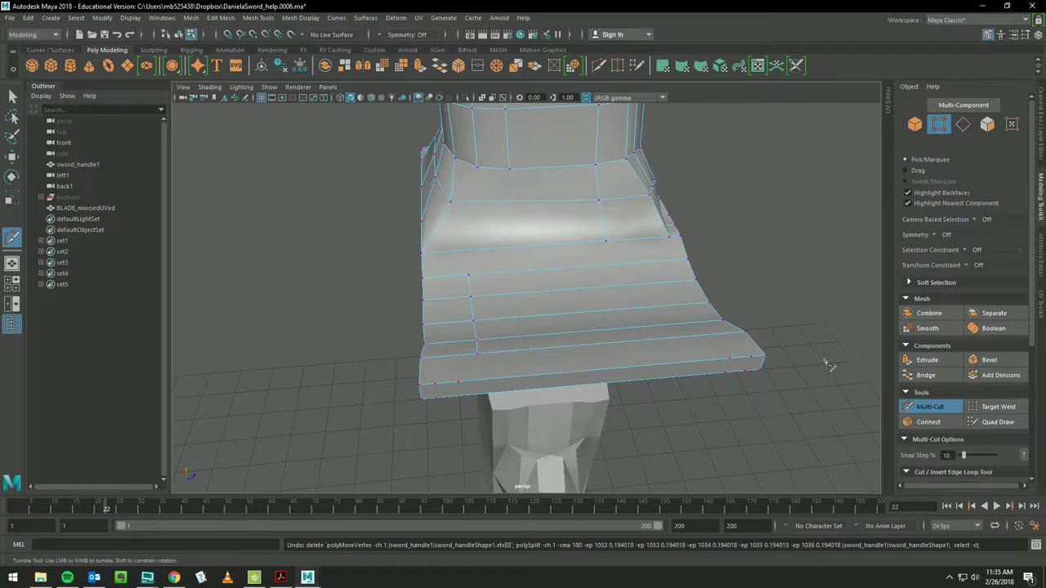
pyautogui.moveTo(688, 374)
pyautogui.keyDown('alt'); pyautogui.mouseDown()
pyautogui.moveTo(631, 378)
pyautogui.moveTo(682, 384)
pyautogui.mouseUp(); pyautogui.keyUp('alt')
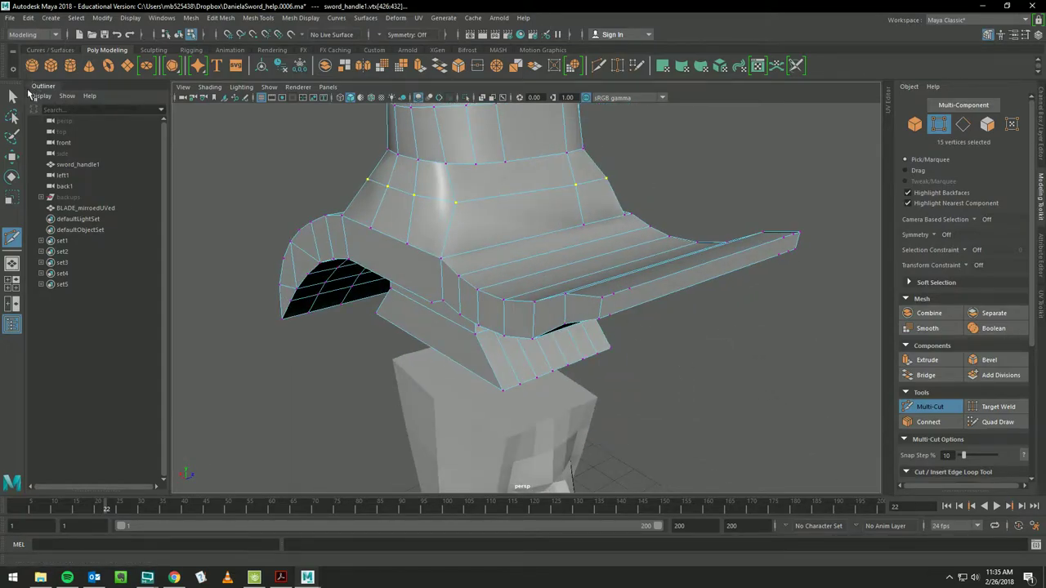
pyautogui.press('q')
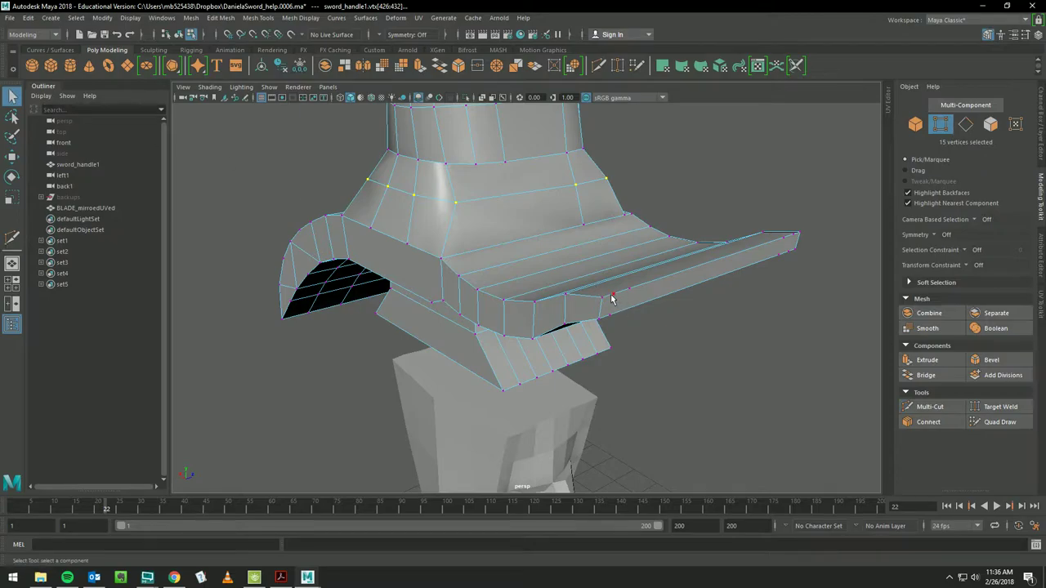
pyautogui.click(634, 312)
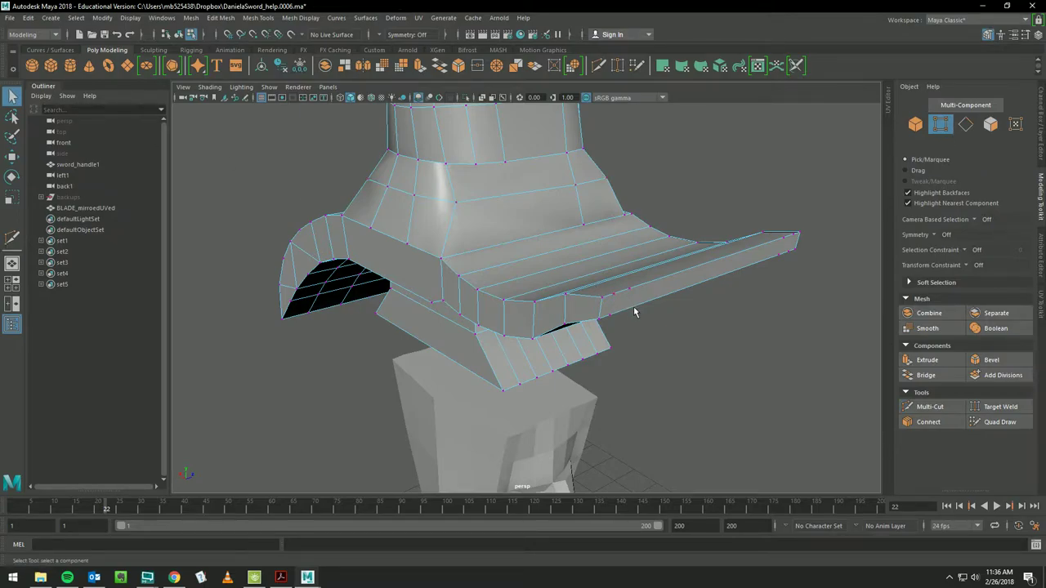
pyautogui.moveTo(607, 292); pyautogui.dragTo(628, 310)
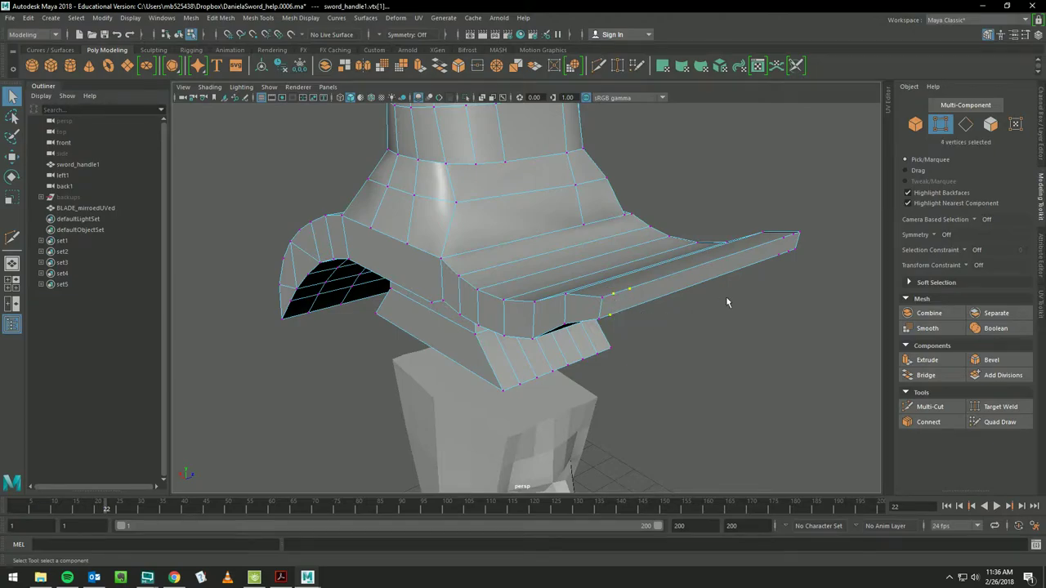
pyautogui.moveTo(727, 303)
pyautogui.keyDown('alt'); pyautogui.mouseDown()
pyautogui.moveTo(758, 271)
pyautogui.moveTo(654, 285)
pyautogui.mouseUp(); pyautogui.keyUp('alt')
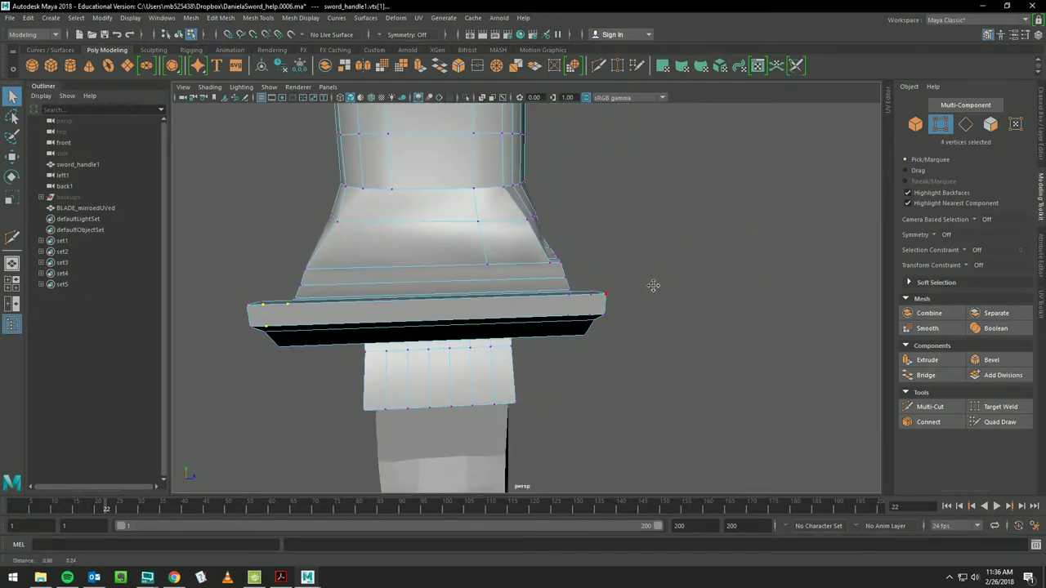
pyautogui.keyDown('alt'); pyautogui.moveTo(598, 322); pyautogui.dragTo(686, 325); pyautogui.keyUp('alt')
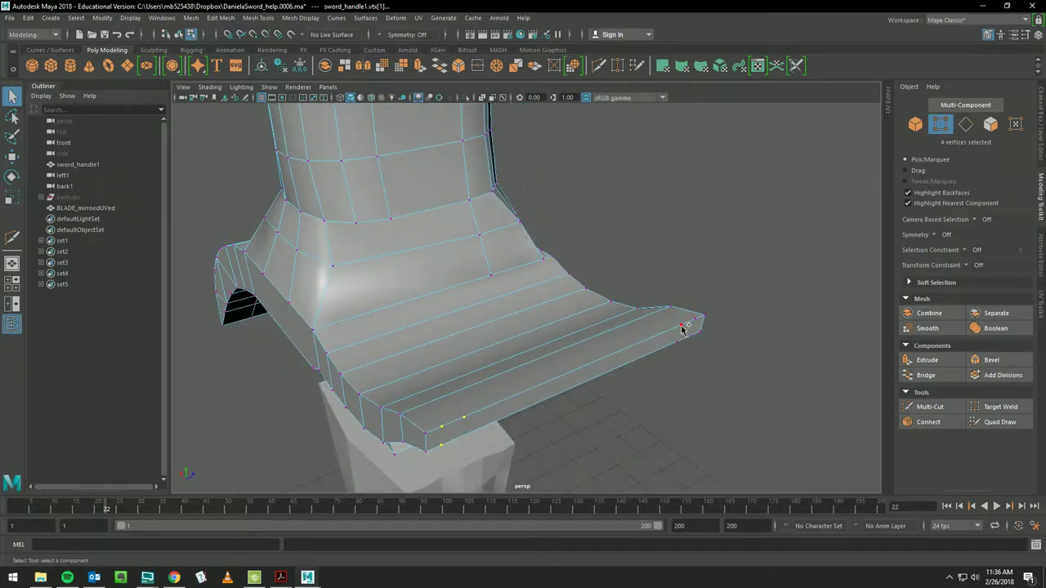
pyautogui.keyDown('shift'); pyautogui.click(695, 321); pyautogui.keyUp('shift')
pyautogui.press('Delete')
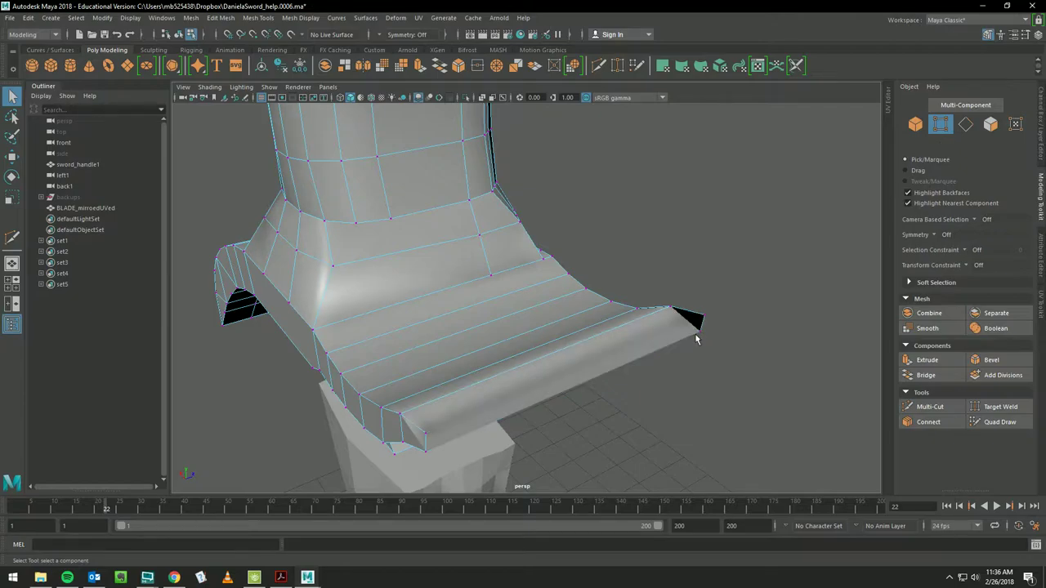
pyautogui.hotkey('ctrl', 'z')
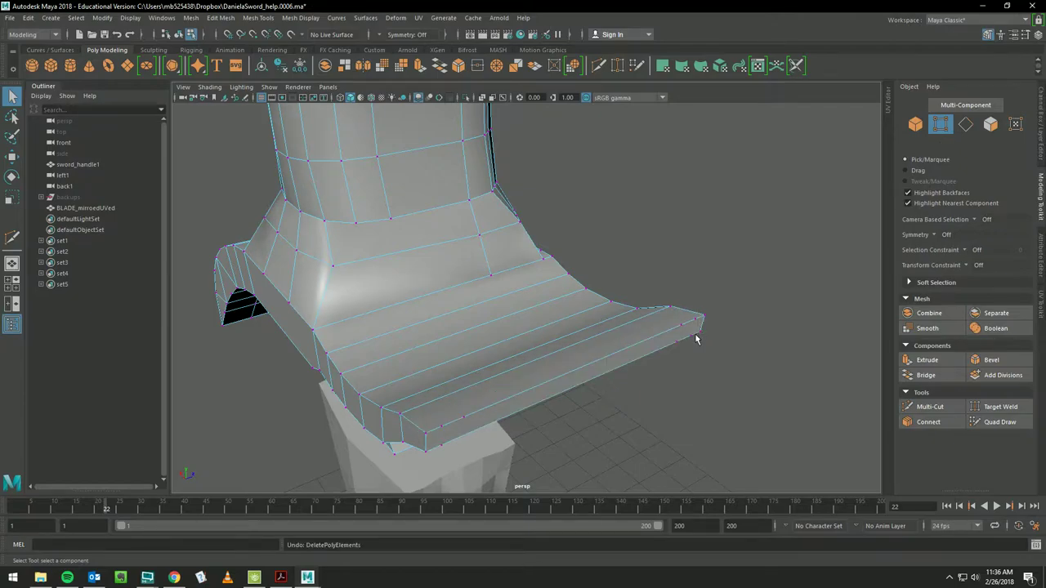
pyautogui.moveTo(675, 345); pyautogui.dragTo(629, 268, button='right')
pyautogui.moveTo(679, 323); pyautogui.dragTo(715, 364)
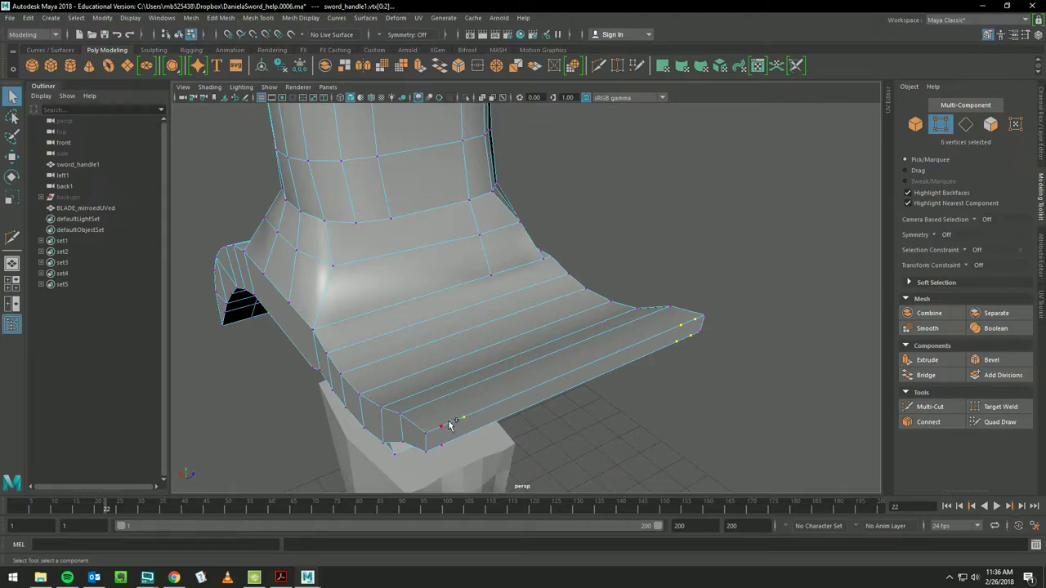
# - Box-select the vertices at the guard's tip, delete them, and redo the deletion
pyautogui.click(570, 421)
pyautogui.moveTo(564, 431)
pyautogui.keyDown('alt'); pyautogui.mouseDown()
pyautogui.moveTo(663, 403)
pyautogui.moveTo(550, 334)
pyautogui.moveTo(563, 324)
pyautogui.moveTo(516, 318)
pyautogui.moveTo(521, 331)
pyautogui.moveTo(537, 321)
pyautogui.moveTo(541, 290)
pyautogui.mouseUp(); pyautogui.keyUp('alt')
pyautogui.moveTo(564, 201); pyautogui.dragTo(648, 342)
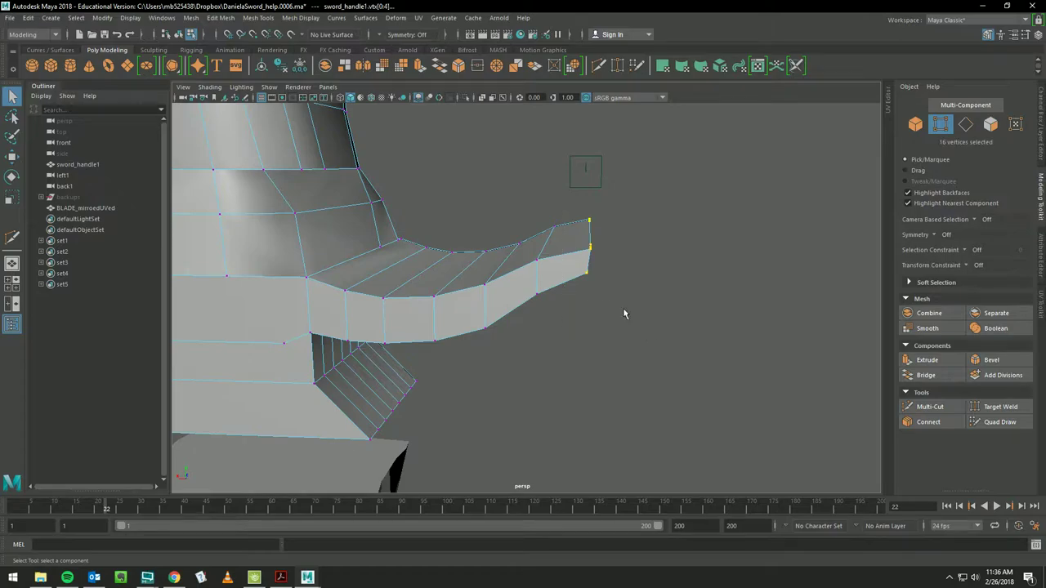
pyautogui.press('Delete')
pyautogui.moveTo(622, 308)
pyautogui.keyDown('alt'); pyautogui.mouseDown()
pyautogui.moveTo(561, 285)
pyautogui.moveTo(594, 286)
pyautogui.moveTo(602, 250)
pyautogui.moveTo(588, 280)
pyautogui.mouseUp(); pyautogui.keyUp('alt')
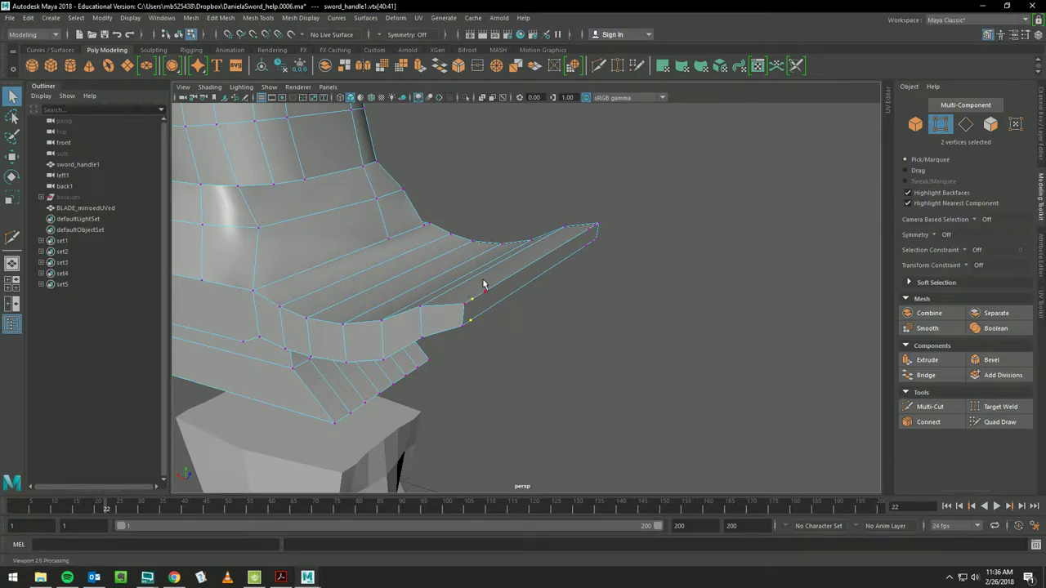
pyautogui.click(130, 34)
# - Extrude the guard's end face, pulling it outward and raising it upward
pyautogui.moveTo(481, 289); pyautogui.dragTo(476, 297, button='right')
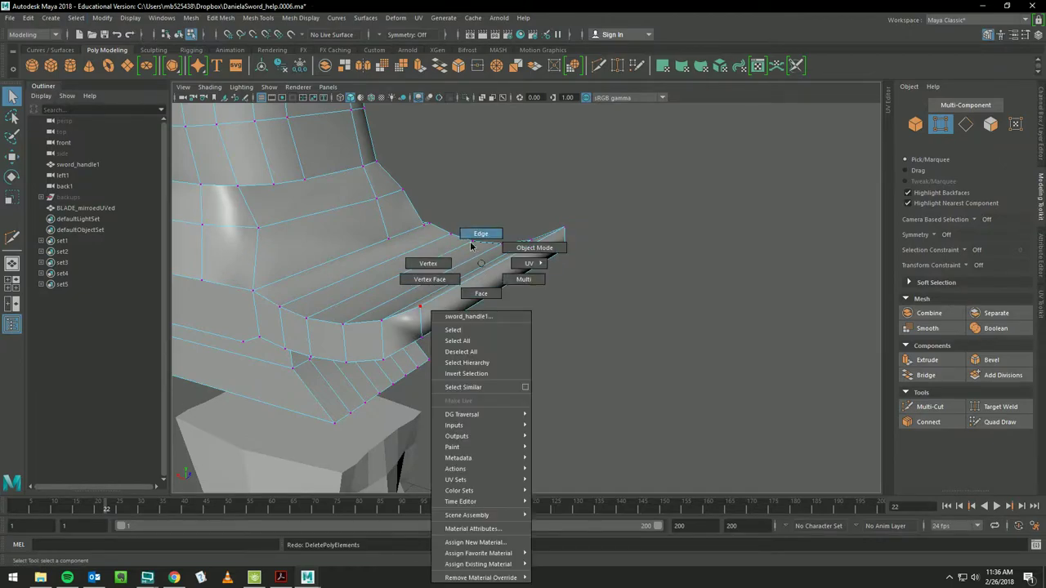
pyautogui.click(475, 297)
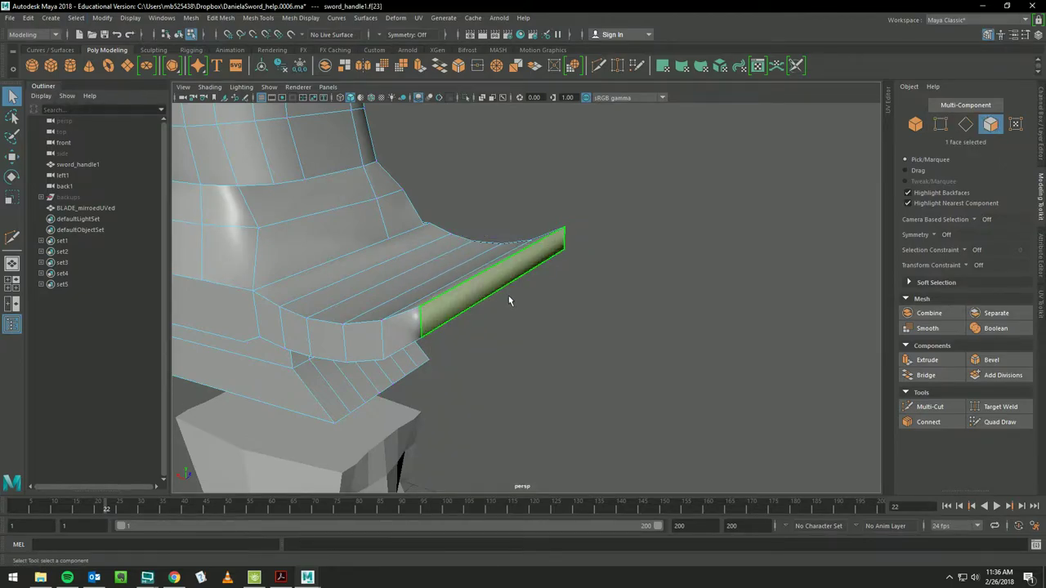
pyautogui.keyDown('alt'); pyautogui.moveTo(475, 297); pyautogui.dragTo(545, 287); pyautogui.keyUp('alt')
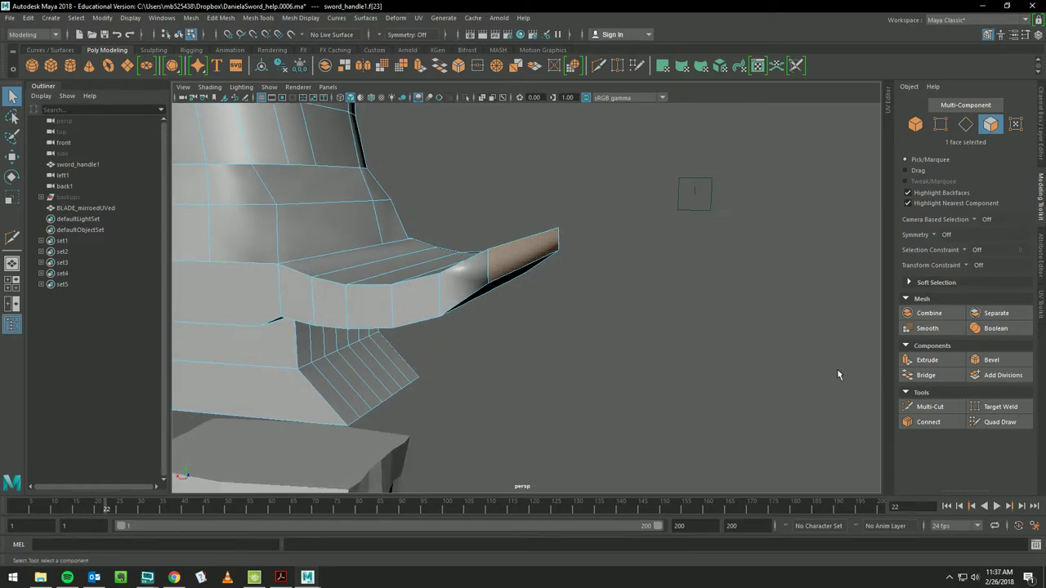
pyautogui.click(927, 359)
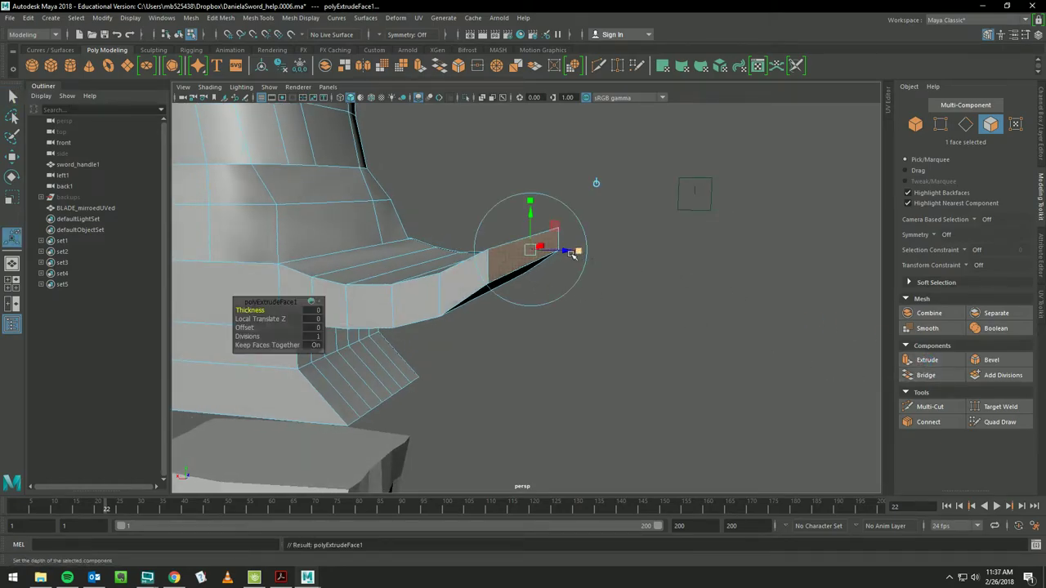
pyautogui.moveTo(578, 250); pyautogui.dragTo(619, 251)
pyautogui.moveTo(581, 216)
pyautogui.mouseDown()
pyautogui.moveTo(574, 196)
pyautogui.moveTo(539, 221)
pyautogui.moveTo(490, 229)
pyautogui.moveTo(497, 317)
pyautogui.moveTo(444, 304)
pyautogui.moveTo(403, 257)
pyautogui.moveTo(413, 267)
pyautogui.mouseUp()
# - Try rotating the extruded end face, undo the rotation, and inspect the curved extrusion
pyautogui.press('e')
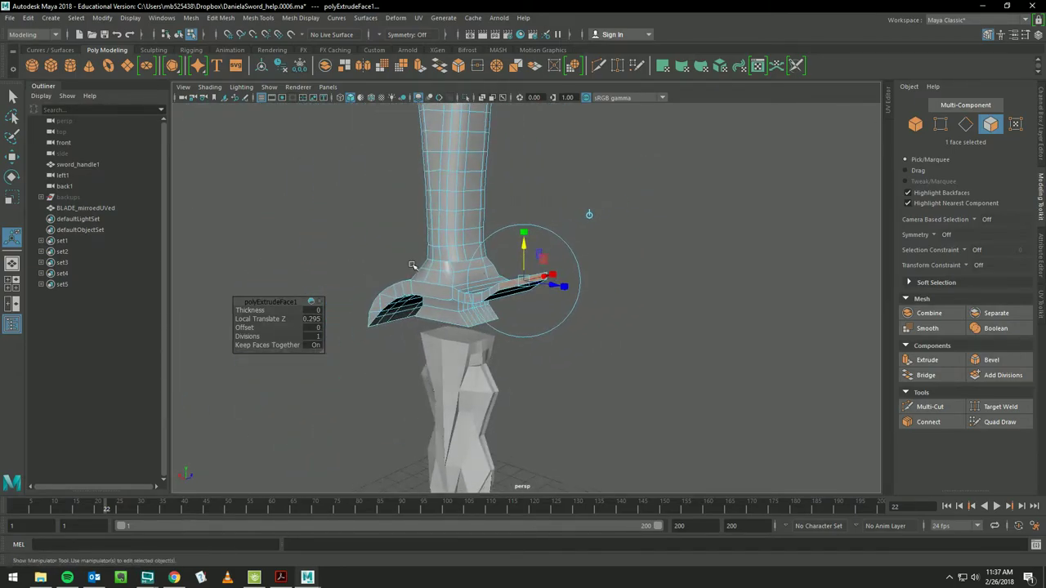
pyautogui.moveTo(532, 237)
pyautogui.keyDown('alt'); pyautogui.mouseDown()
pyautogui.moveTo(564, 251)
pyautogui.moveTo(549, 245)
pyautogui.moveTo(578, 233)
pyautogui.moveTo(671, 261)
pyautogui.moveTo(634, 214)
pyautogui.mouseUp(); pyautogui.keyUp('alt')
pyautogui.press('e')
pyautogui.scroll(5, 578, 233)
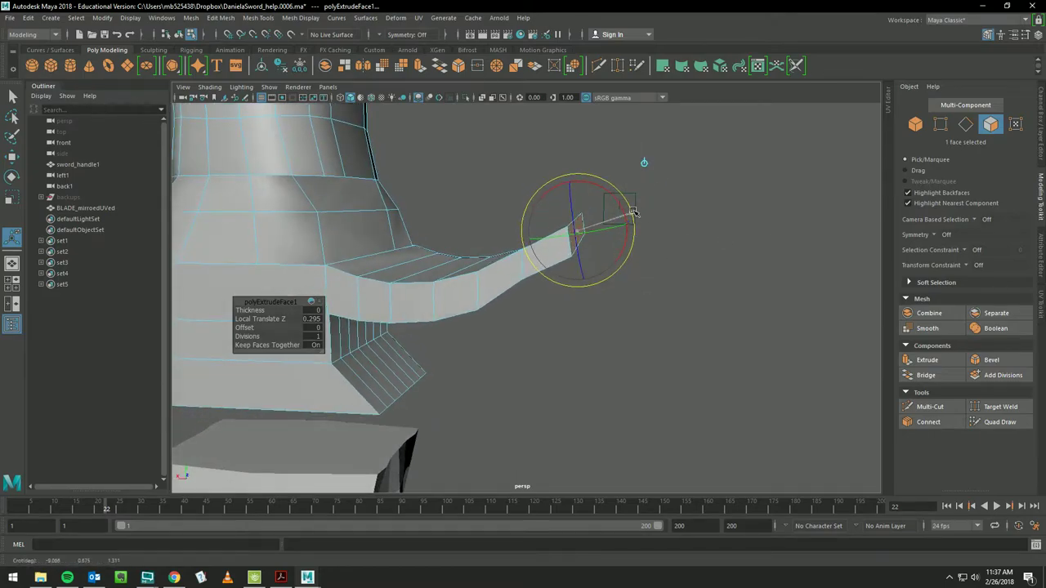
pyautogui.hotkey('ctrl', 'z')
pyautogui.press('w')
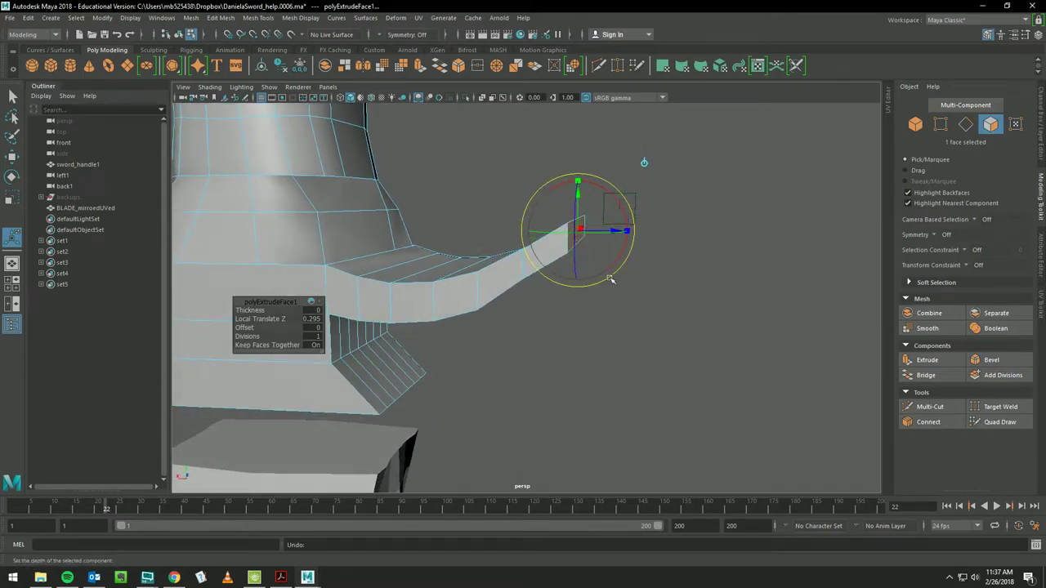
pyautogui.scroll(3, 610, 279)
pyautogui.moveTo(610, 280)
pyautogui.keyDown('alt'); pyautogui.mouseDown()
pyautogui.moveTo(643, 242)
pyautogui.moveTo(634, 246)
pyautogui.mouseUp(); pyautogui.keyUp('alt')
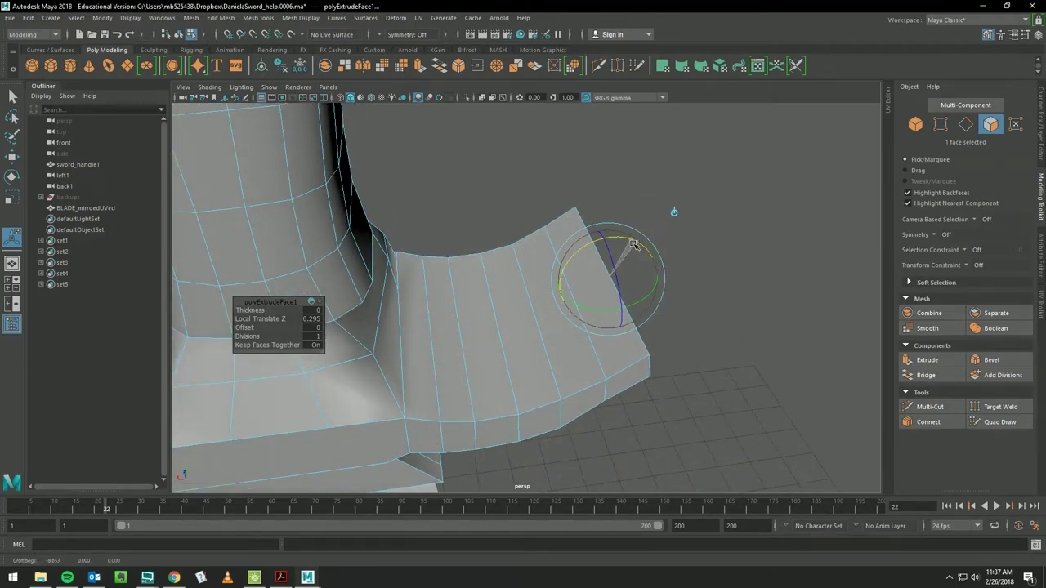
pyautogui.keyDown('alt'); pyautogui.moveTo(654, 286); pyautogui.dragTo(637, 260); pyautogui.keyUp('alt')
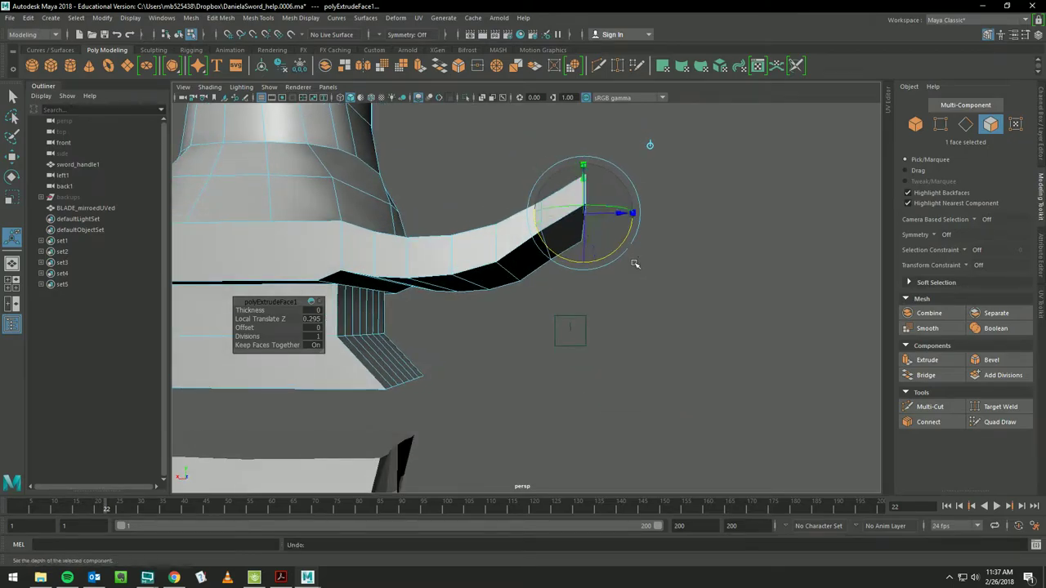
pyautogui.moveTo(566, 291)
pyautogui.keyDown('alt'); pyautogui.mouseDown()
pyautogui.moveTo(574, 303)
pyautogui.moveTo(577, 260)
pyautogui.mouseUp(); pyautogui.keyUp('alt')
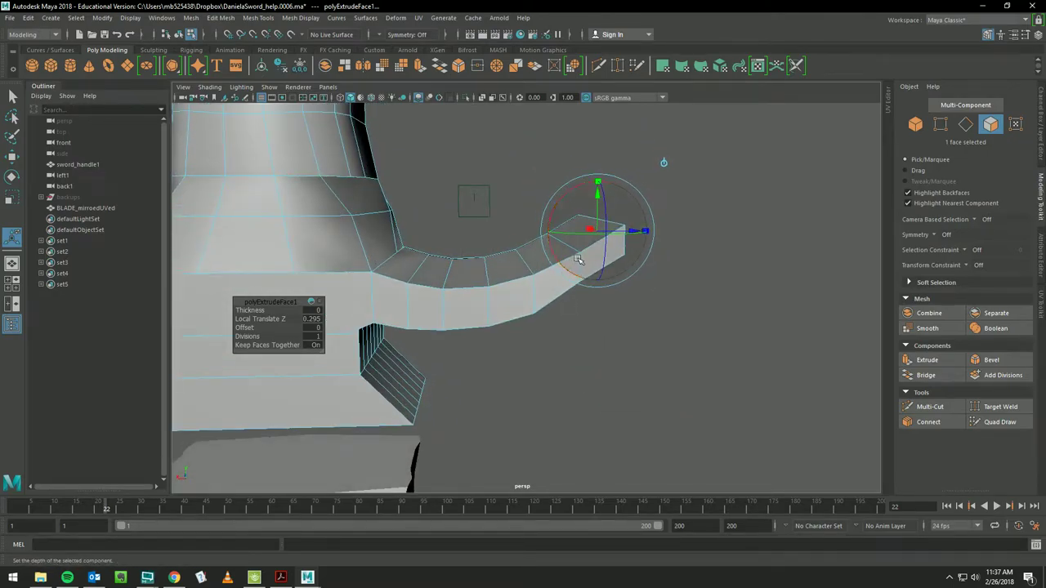
# - Select the edge loop across the extended tip and move it down slightly
pyautogui.moveTo(578, 259); pyautogui.dragTo(580, 230, button='right')
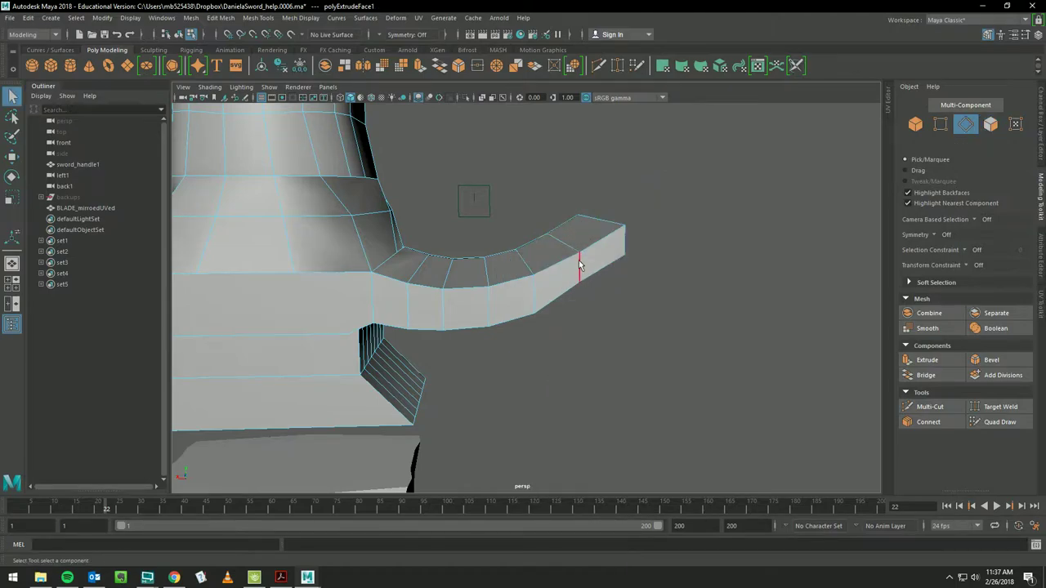
pyautogui.doubleClick(579, 265)
pyautogui.moveTo(579, 262)
pyautogui.keyDown('alt'); pyautogui.mouseDown()
pyautogui.moveTo(556, 264)
pyautogui.moveTo(565, 280)
pyautogui.moveTo(476, 277)
pyautogui.mouseUp(); pyautogui.keyUp('alt')
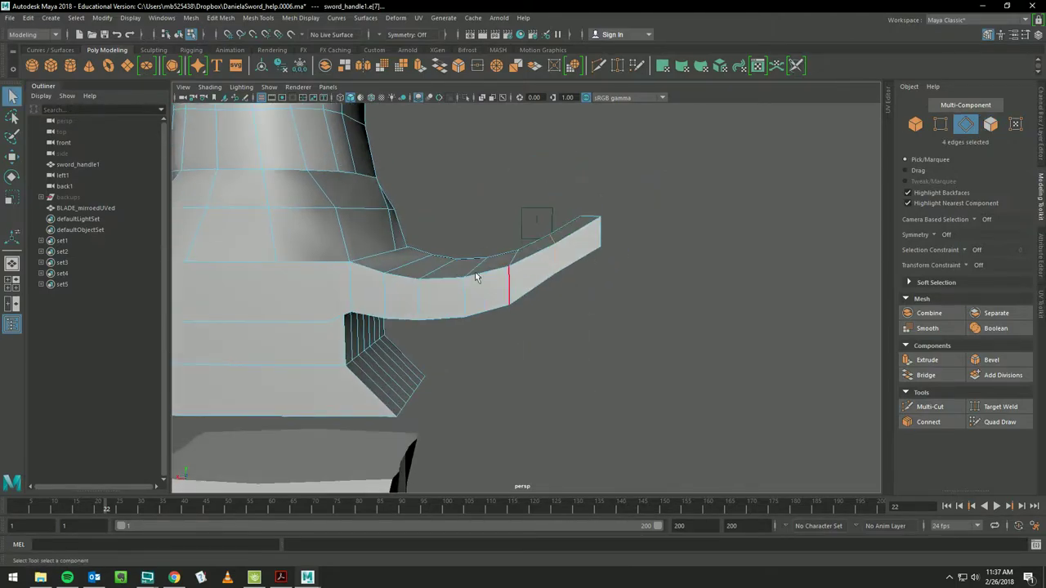
pyautogui.click(12, 155)
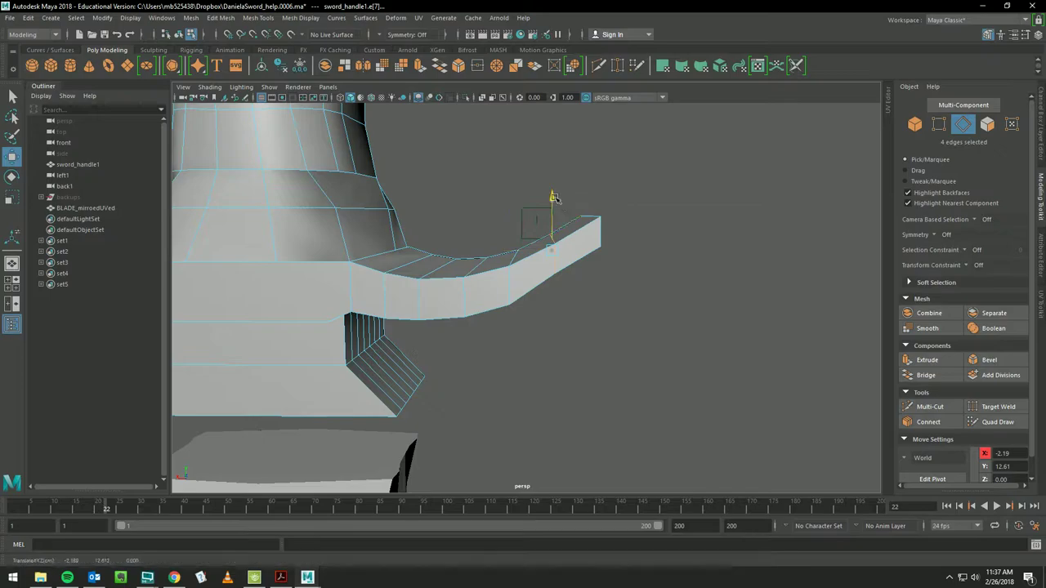
pyautogui.moveTo(553, 197); pyautogui.dragTo(561, 245)
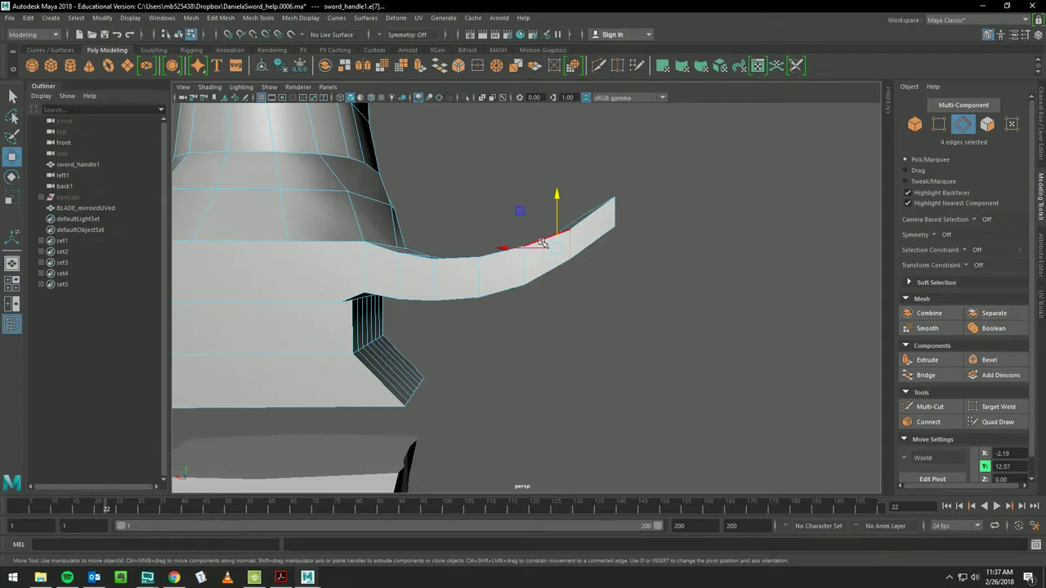
pyautogui.moveTo(542, 280)
pyautogui.keyDown('alt'); pyautogui.mouseDown()
pyautogui.moveTo(539, 291)
pyautogui.moveTo(442, 285)
pyautogui.moveTo(464, 170)
pyautogui.mouseUp(); pyautogui.keyUp('alt')
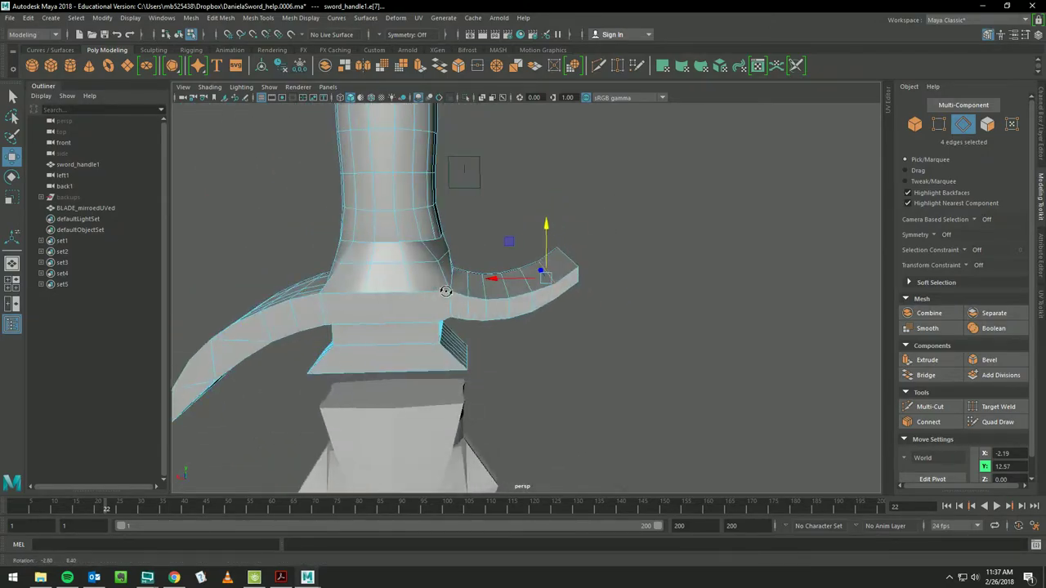
# - Make a Multi-Cut cut from the guard's left edge to a point on its front edge
pyautogui.click(945, 411)
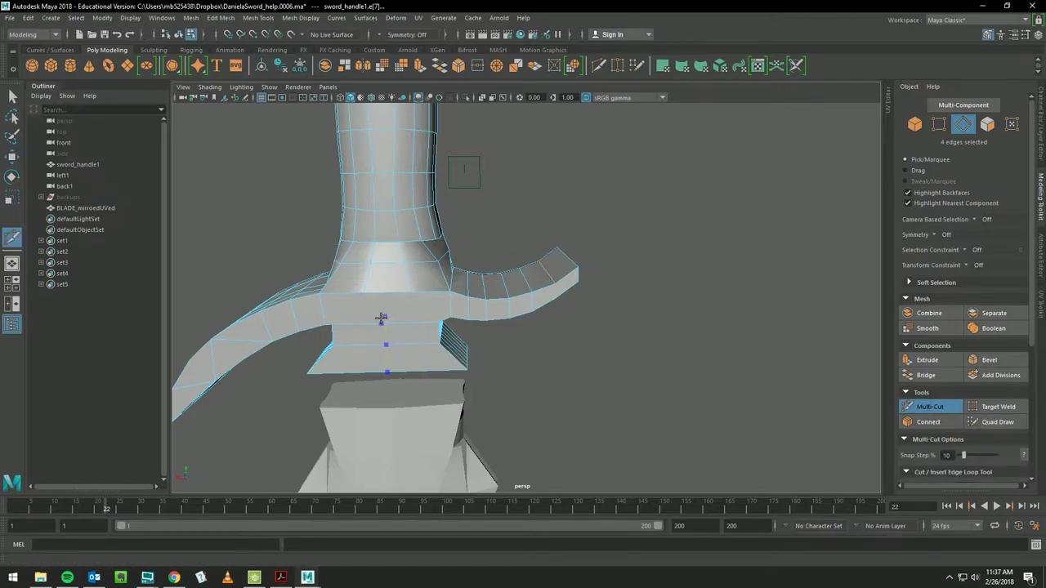
pyautogui.moveTo(437, 326)
pyautogui.keyDown('alt'); pyautogui.mouseDown()
pyautogui.moveTo(512, 250)
pyautogui.moveTo(479, 280)
pyautogui.moveTo(635, 338)
pyautogui.moveTo(714, 308)
pyautogui.moveTo(462, 277)
pyautogui.moveTo(496, 303)
pyautogui.moveTo(397, 299)
pyautogui.moveTo(606, 300)
pyautogui.mouseUp(); pyautogui.keyUp('alt')
pyautogui.keyDown('alt'); pyautogui.moveTo(606, 301); pyautogui.dragTo(505, 326, button='middle'); pyautogui.keyUp('alt')
pyautogui.moveTo(505, 325)
pyautogui.keyDown('alt'); pyautogui.mouseDown()
pyautogui.moveTo(599, 360)
pyautogui.moveTo(666, 337)
pyautogui.moveTo(721, 362)
pyautogui.moveTo(763, 351)
pyautogui.moveTo(663, 238)
pyautogui.moveTo(612, 252)
pyautogui.moveTo(603, 285)
pyautogui.mouseUp(); pyautogui.keyUp('alt')
pyautogui.scroll(5, 763, 350)
pyautogui.click(337, 287)
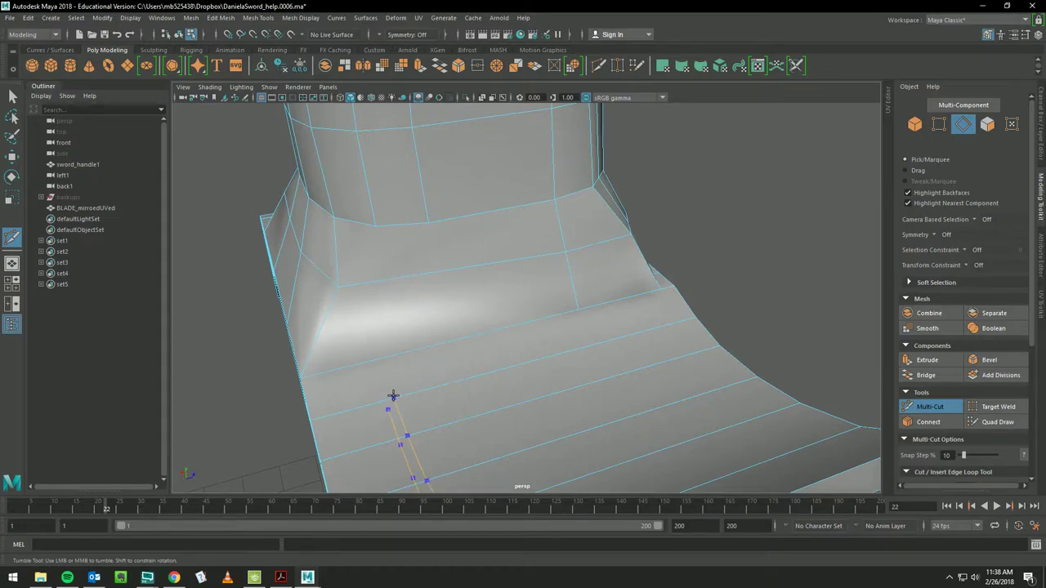
pyautogui.scroll(-3, 467, 320)
pyautogui.scroll(-5, 457, 256)
pyautogui.moveTo(457, 257)
pyautogui.keyDown('alt'); pyautogui.mouseDown()
pyautogui.moveTo(287, 229)
pyautogui.moveTo(483, 259)
pyautogui.moveTo(467, 294)
pyautogui.mouseUp(); pyautogui.keyUp('alt')
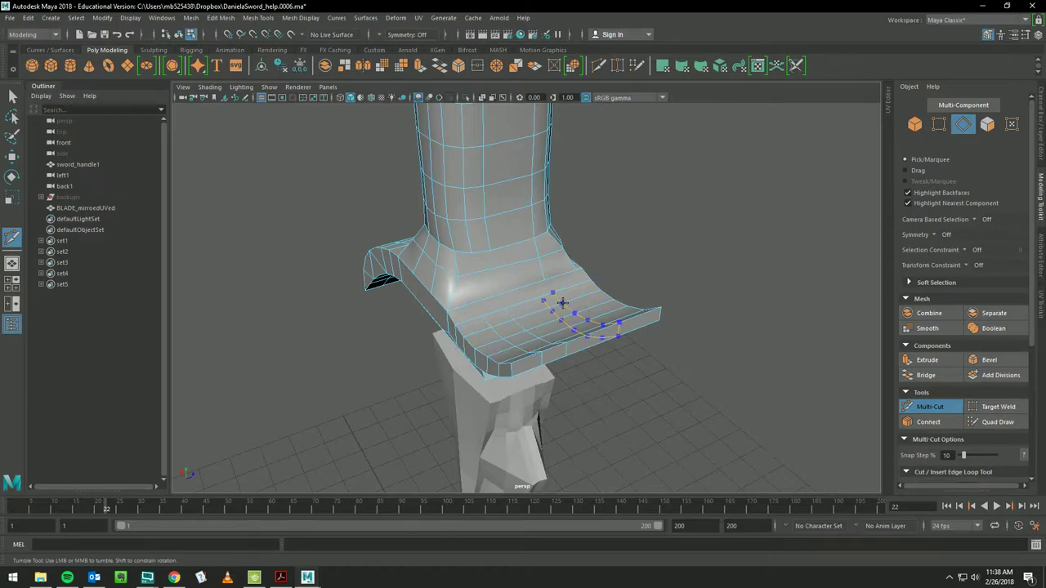
pyautogui.keyDown('alt'); pyautogui.moveTo(611, 305); pyautogui.dragTo(567, 303); pyautogui.keyUp('alt')
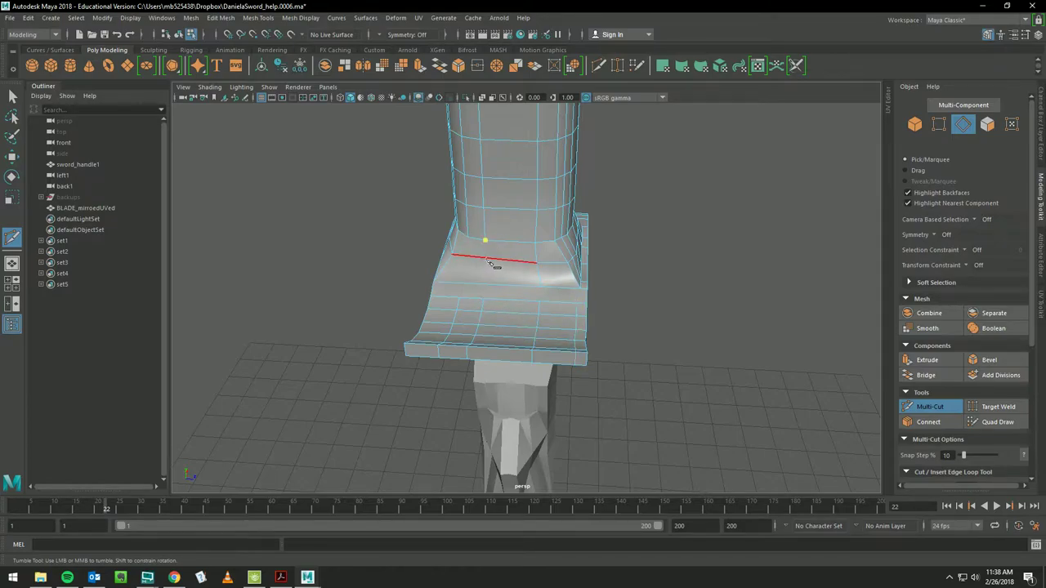
pyautogui.click(487, 258)
pyautogui.press('Return')
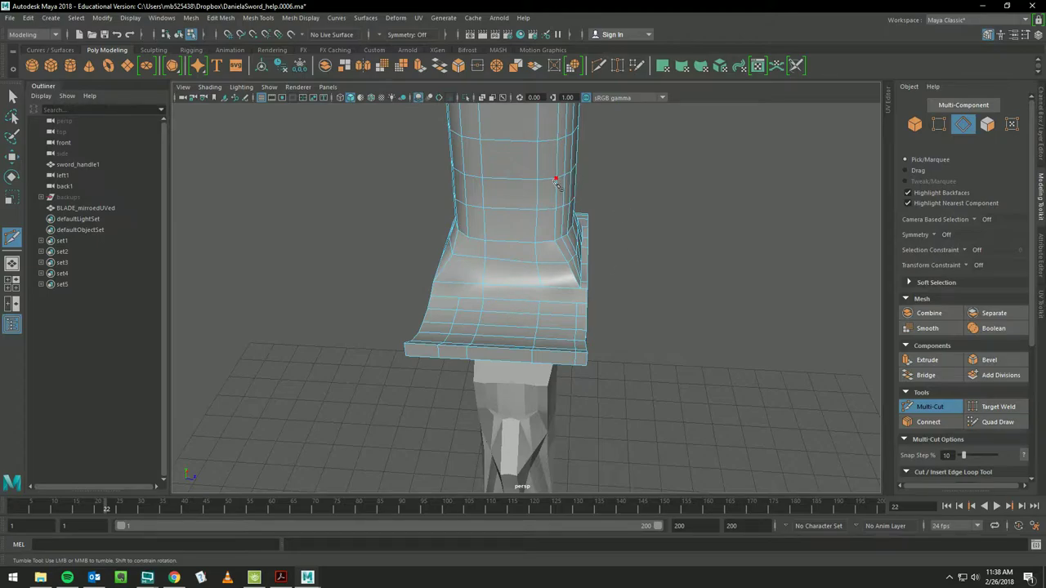
# - Cut a vertical edge down the guard base's front through to its lower edge
pyautogui.moveTo(548, 254)
pyautogui.keyDown('alt'); pyautogui.mouseDown()
pyautogui.moveTo(580, 384)
pyautogui.moveTo(555, 355)
pyautogui.mouseUp(); pyautogui.keyUp('alt')
pyautogui.scroll(3, 572, 351)
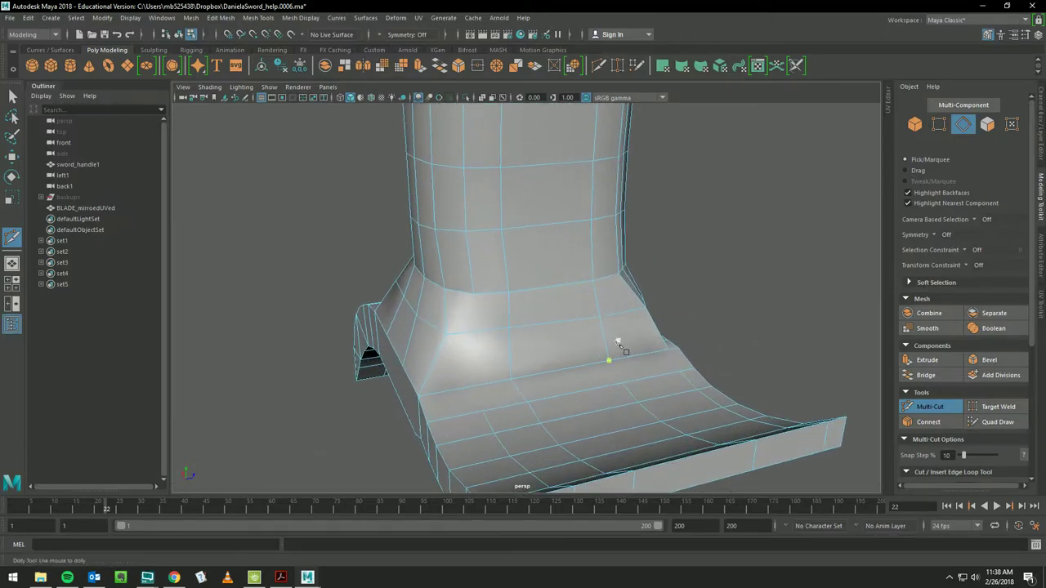
pyautogui.click(474, 295)
pyautogui.click(474, 331)
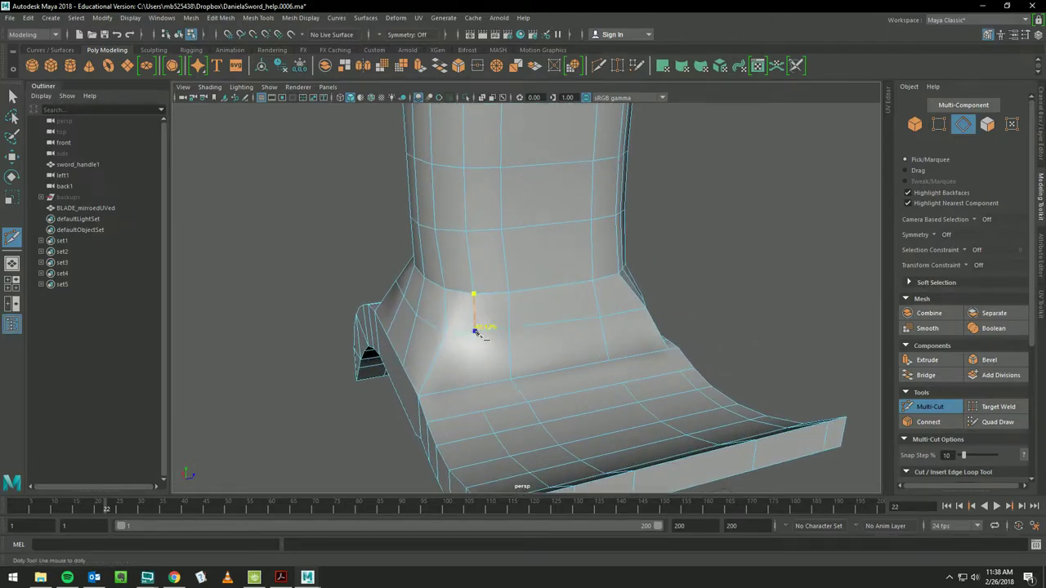
pyautogui.click(474, 386)
pyautogui.press('Return')
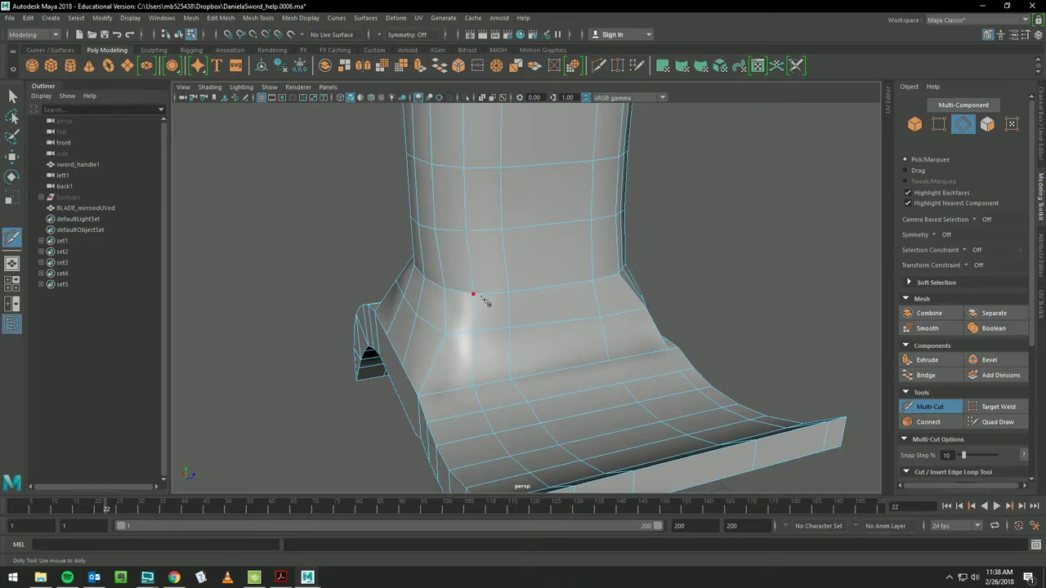
pyautogui.moveTo(478, 297)
pyautogui.keyDown('alt'); pyautogui.mouseDown()
pyautogui.moveTo(467, 299)
pyautogui.moveTo(482, 329)
pyautogui.moveTo(553, 379)
pyautogui.mouseUp(); pyautogui.keyUp('alt')
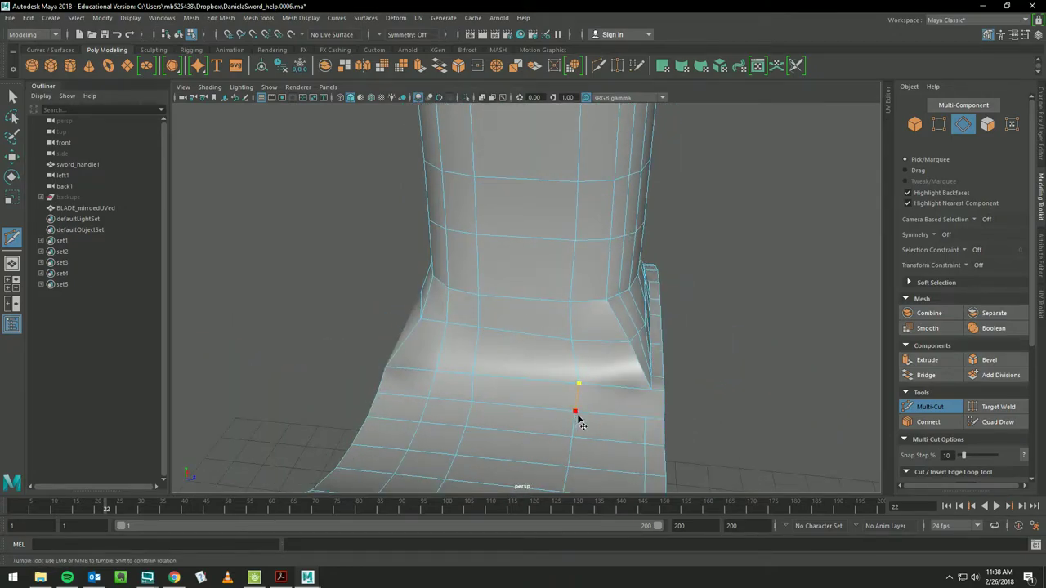
# - Multi-Cut new cut points down the guard's side edges
pyautogui.click(577, 415)
pyautogui.keyDown('alt'); pyautogui.moveTo(579, 416); pyautogui.dragTo(540, 401); pyautogui.keyUp('alt')
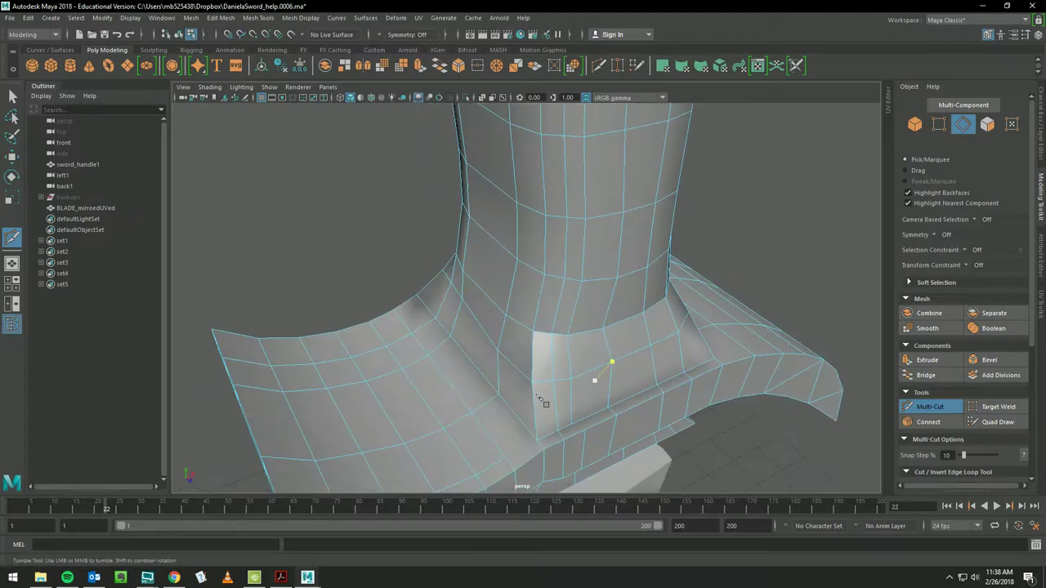
pyautogui.click(536, 441)
pyautogui.click(505, 458)
pyautogui.moveTo(866, 360)
pyautogui.keyDown('alt'); pyautogui.mouseDown()
pyautogui.moveTo(788, 320)
pyautogui.moveTo(700, 397)
pyautogui.mouseUp(); pyautogui.keyUp('alt')
pyautogui.keyDown('alt'); pyautogui.moveTo(700, 397); pyautogui.dragTo(639, 210, button='middle'); pyautogui.keyUp('alt')
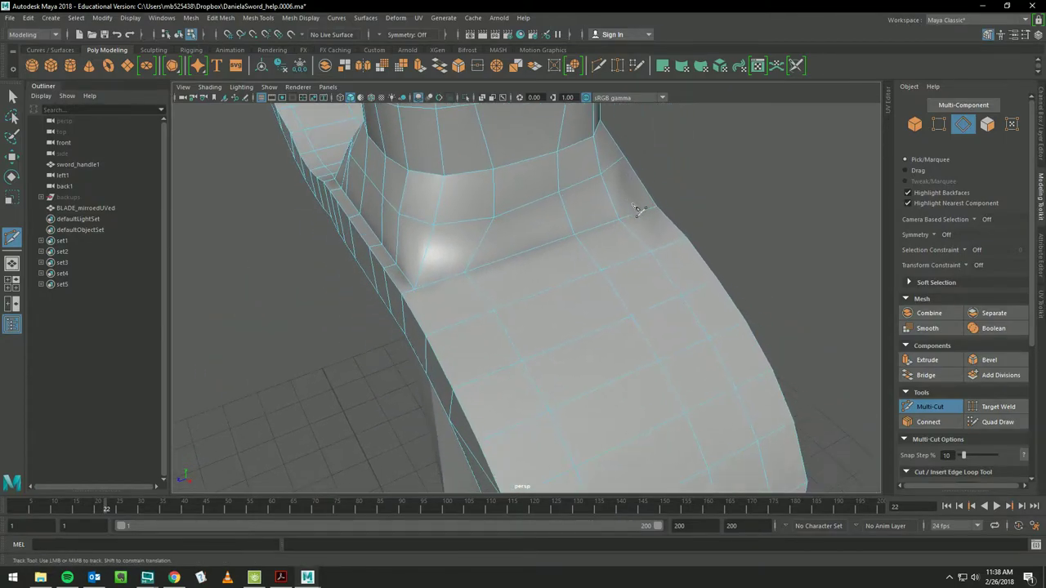
pyautogui.keyDown('ctrl'); pyautogui.click(469, 381); pyautogui.keyUp('ctrl')
# - Check the new cuts from several angles and add an edge loop around the guard
pyautogui.keyDown('alt'); pyautogui.moveTo(491, 367); pyautogui.dragTo(464, 320, button='right'); pyautogui.keyUp('alt')
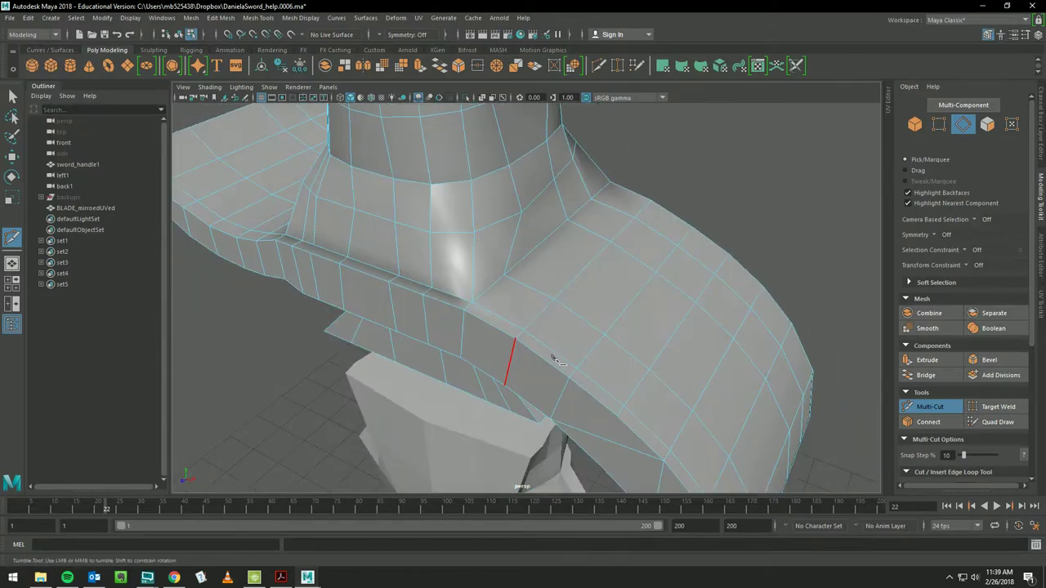
pyautogui.moveTo(464, 321)
pyautogui.keyDown('alt'); pyautogui.mouseDown()
pyautogui.moveTo(517, 347)
pyautogui.moveTo(542, 346)
pyautogui.moveTo(600, 286)
pyautogui.moveTo(510, 286)
pyautogui.moveTo(614, 283)
pyautogui.moveTo(579, 282)
pyautogui.moveTo(645, 267)
pyautogui.mouseUp(); pyautogui.keyUp('alt')
pyautogui.scroll(5, 824, 256)
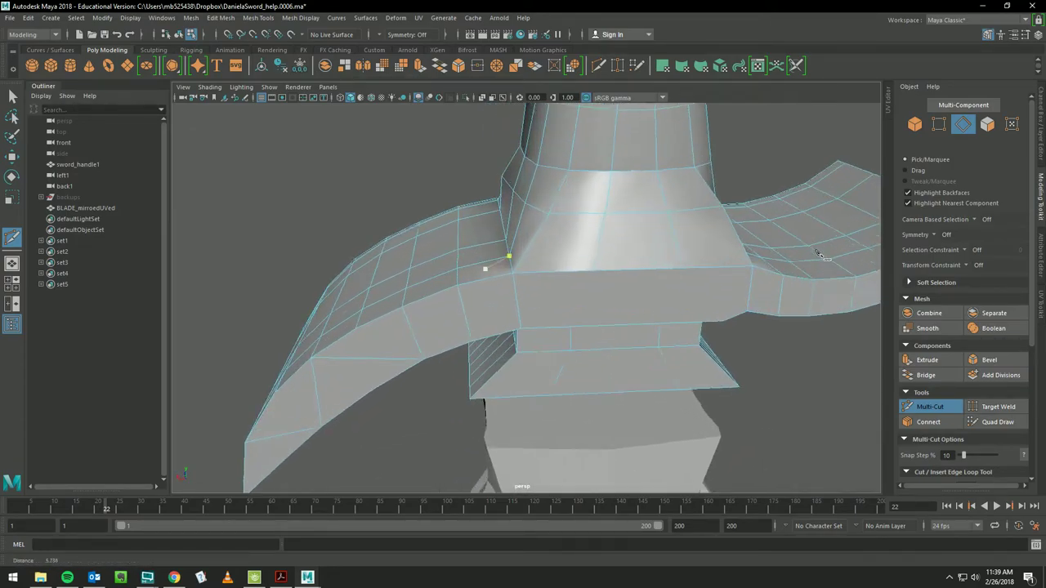
pyautogui.keyDown('alt'); pyautogui.moveTo(823, 256); pyautogui.dragTo(665, 278); pyautogui.keyUp('alt')
pyautogui.keyDown('alt'); pyautogui.moveTo(665, 277); pyautogui.dragTo(541, 303, button='middle'); pyautogui.keyUp('alt')
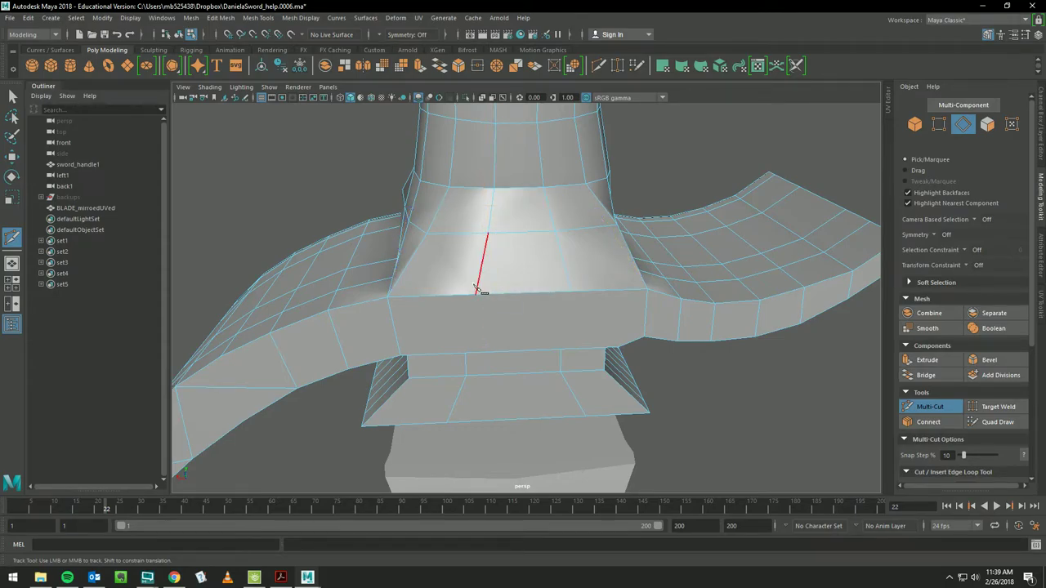
pyautogui.moveTo(472, 283)
pyautogui.keyDown('alt'); pyautogui.mouseDown()
pyautogui.moveTo(609, 284)
pyautogui.moveTo(531, 286)
pyautogui.mouseUp(); pyautogui.keyUp('alt')
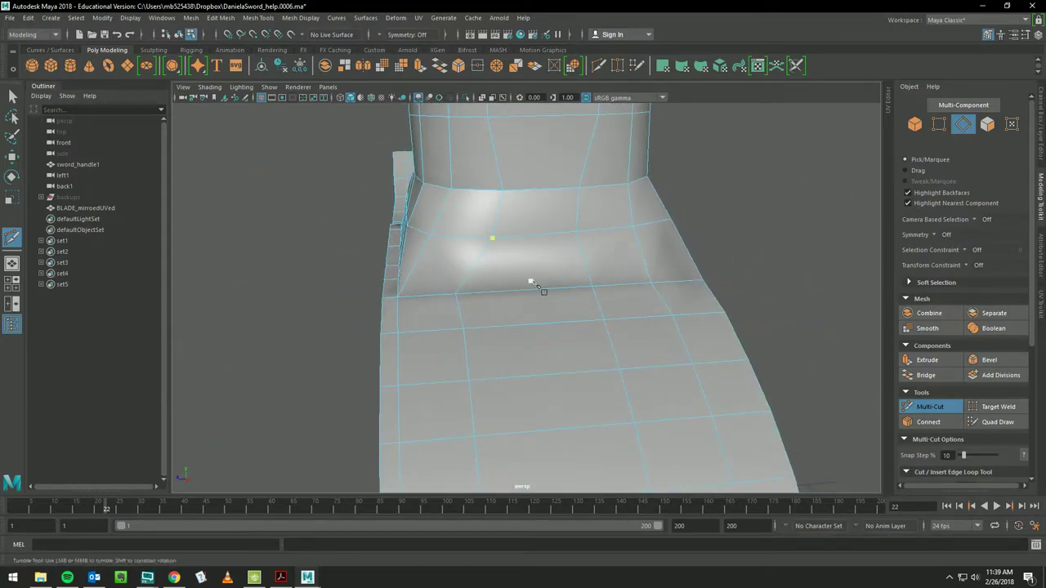
pyautogui.keyDown('alt'); pyautogui.moveTo(736, 299); pyautogui.dragTo(659, 304); pyautogui.keyUp('alt')
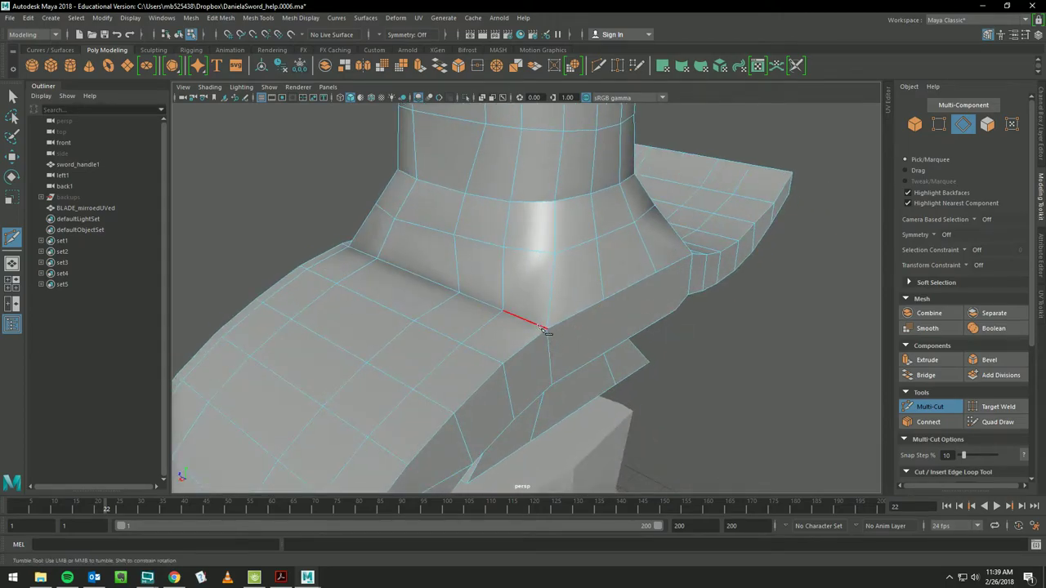
pyautogui.press('ctrl')
pyautogui.moveTo(709, 333)
pyautogui.keyDown('alt'); pyautogui.mouseDown()
pyautogui.moveTo(529, 327)
pyautogui.moveTo(654, 327)
pyautogui.moveTo(621, 325)
pyautogui.moveTo(571, 289)
pyautogui.mouseUp(); pyautogui.keyUp('alt')
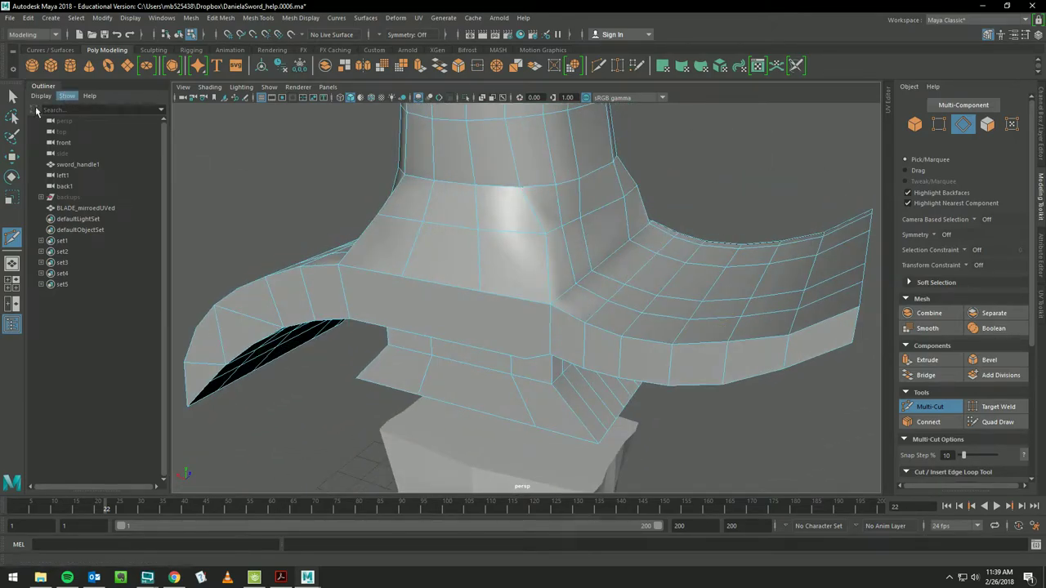
# - Inspect the guard from several angles in Quad Draw, then return to the Select tool
pyautogui.click(989, 421)
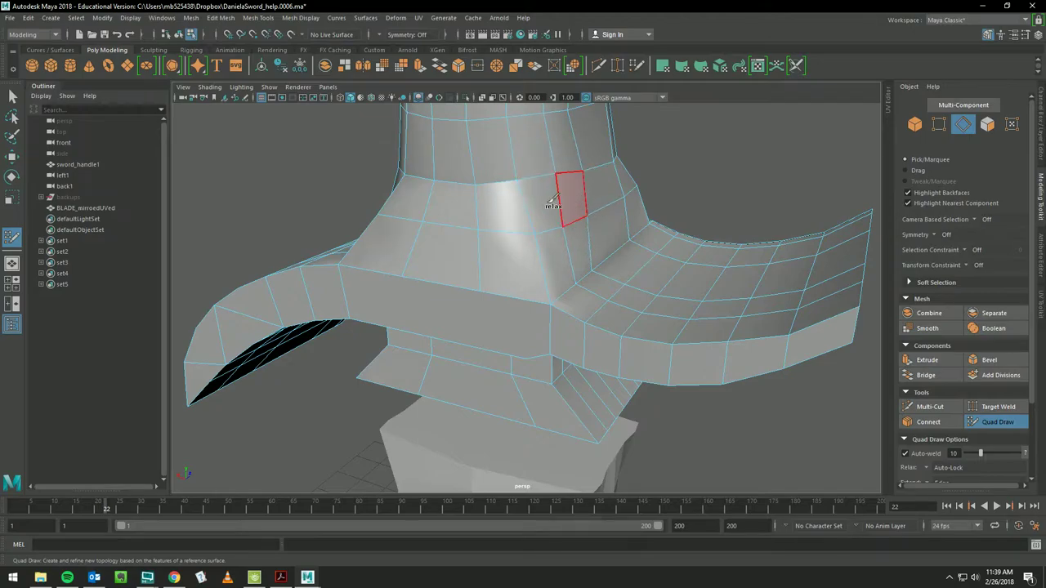
pyautogui.moveTo(567, 192)
pyautogui.keyDown('alt'); pyautogui.mouseDown()
pyautogui.moveTo(513, 200)
pyautogui.moveTo(504, 107)
pyautogui.mouseUp(); pyautogui.keyUp('alt')
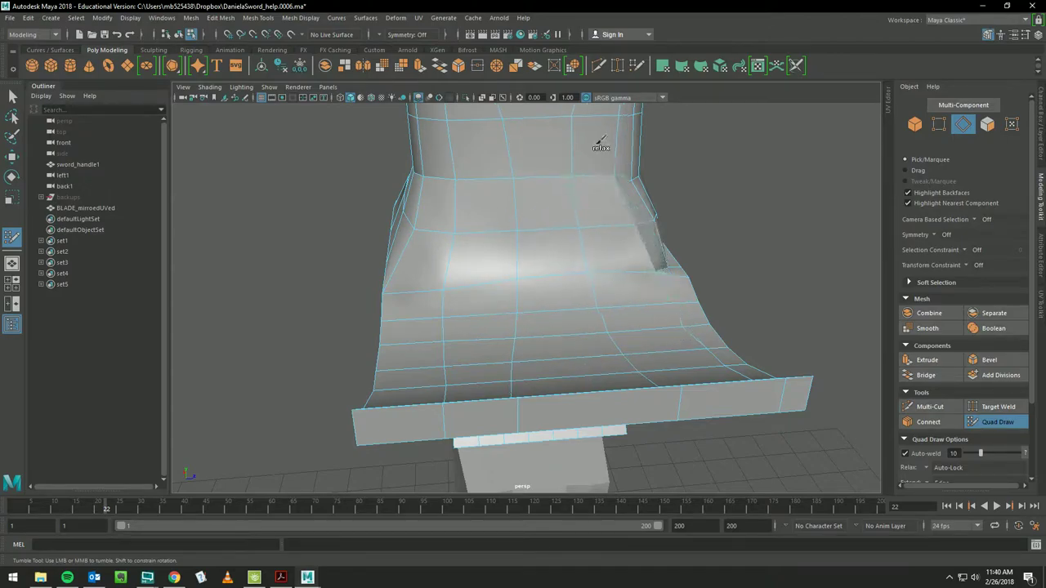
pyautogui.keyDown('alt'); pyautogui.moveTo(665, 321); pyautogui.dragTo(577, 319); pyautogui.keyUp('alt')
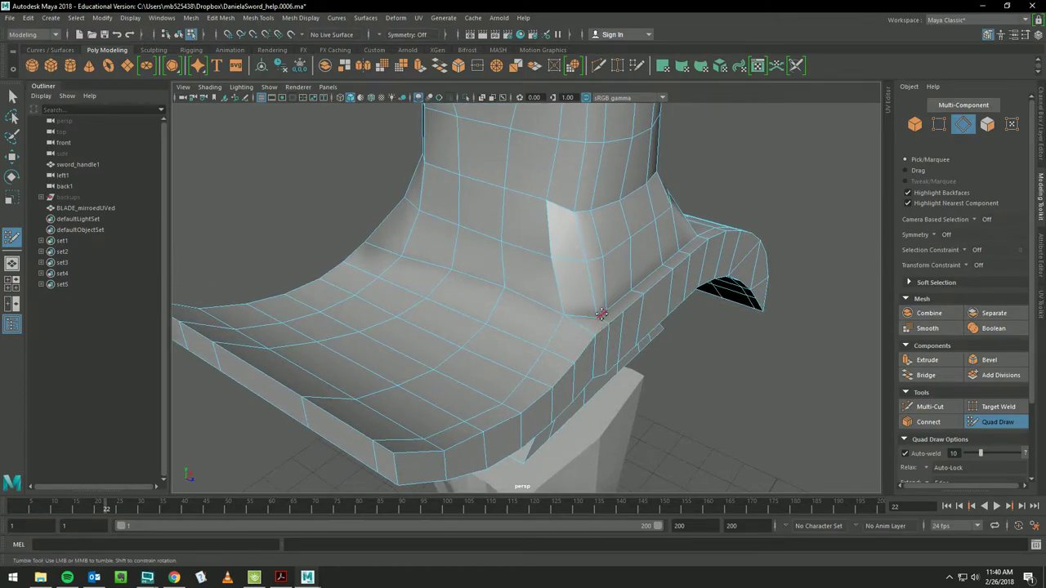
pyautogui.scroll(-1, 645, 296)
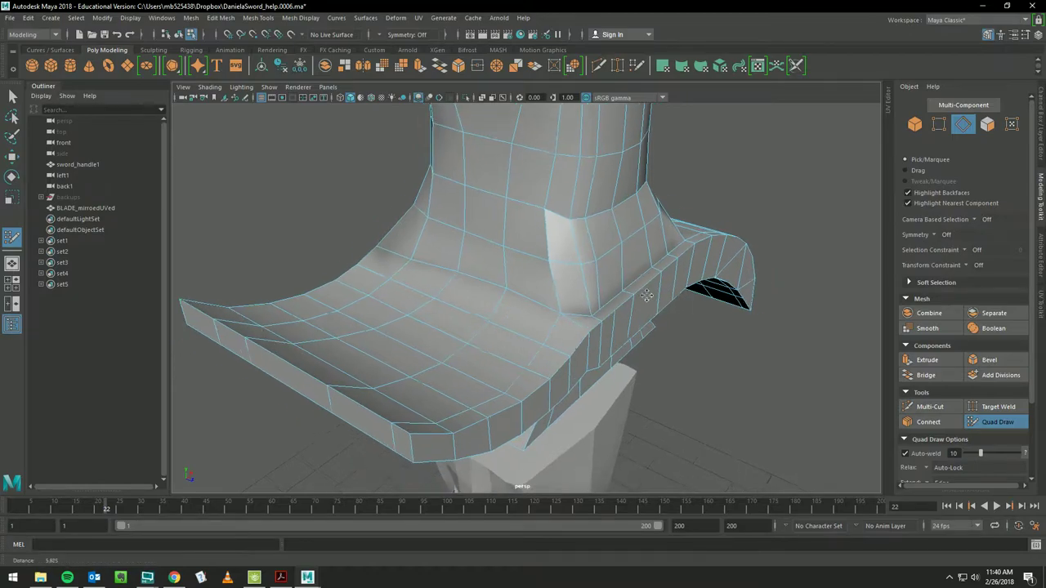
pyautogui.keyDown('alt'); pyautogui.moveTo(645, 295); pyautogui.dragTo(564, 290); pyautogui.keyUp('alt')
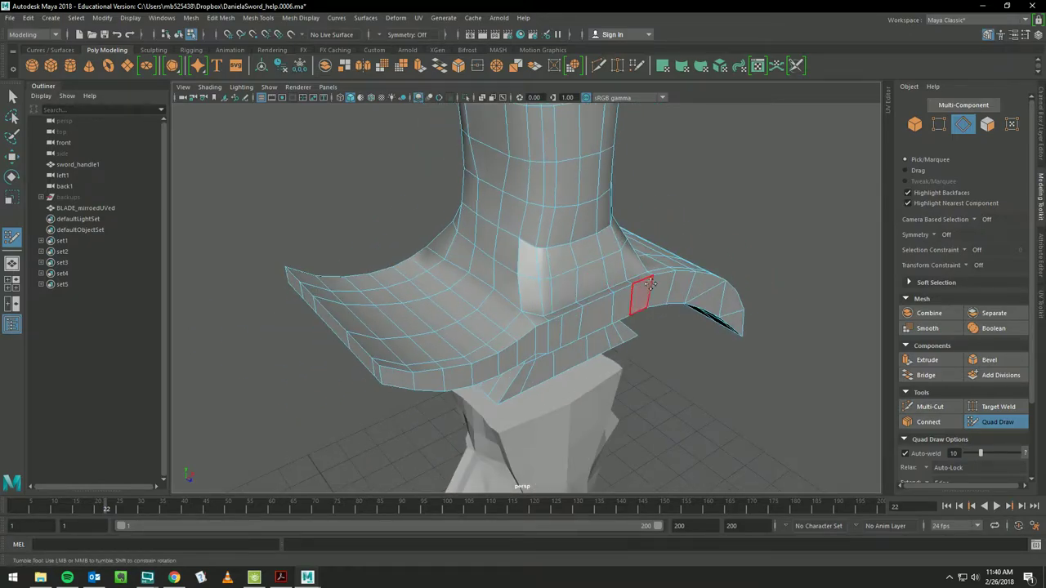
pyautogui.press('q')
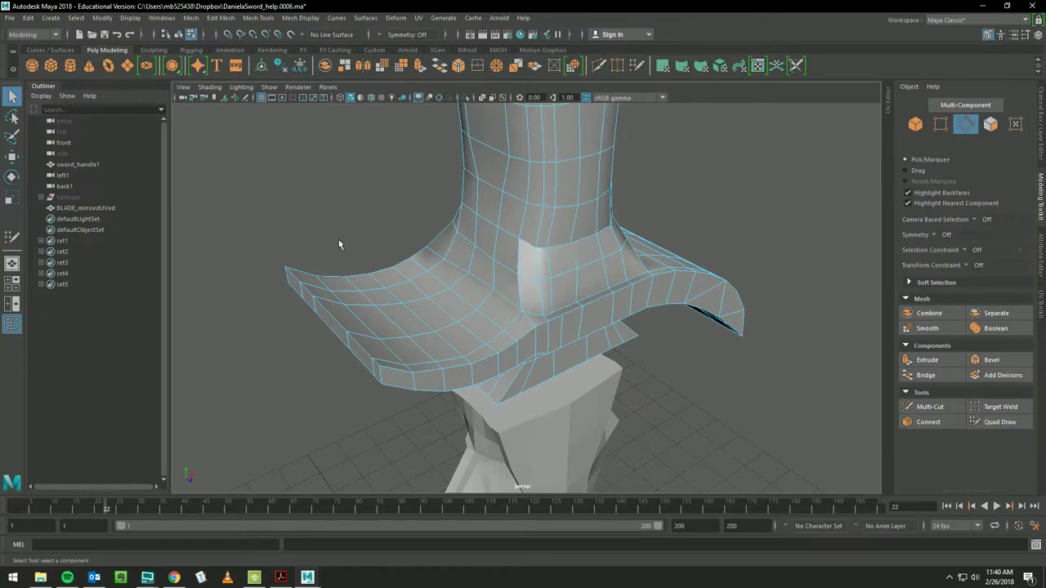
# - Back in Quad Draw, slide the vertex near the guard's corner left to even the faces
pyautogui.click(12, 237)
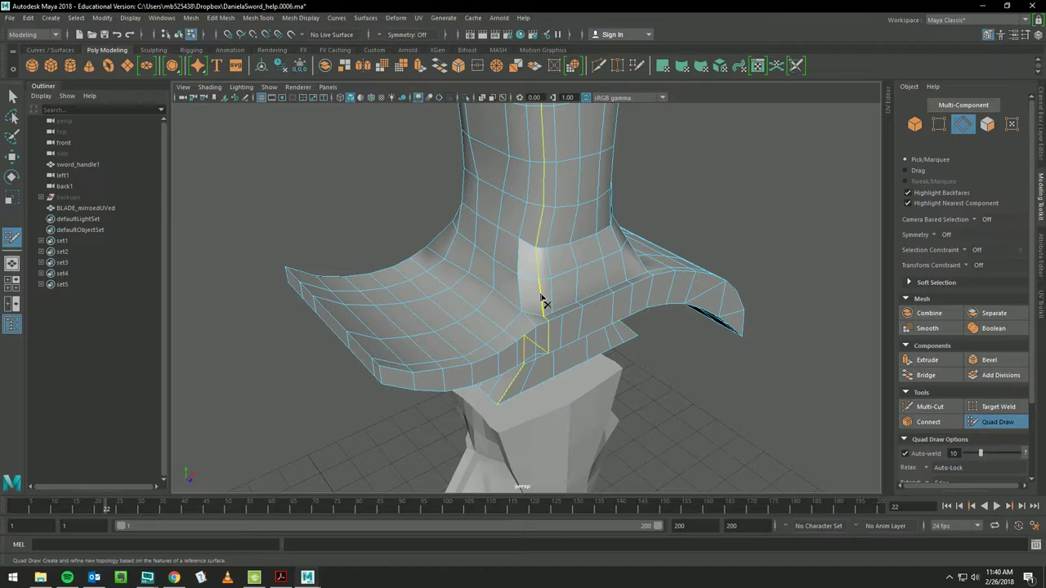
pyautogui.keyDown('alt'); pyautogui.moveTo(497, 290); pyautogui.dragTo(492, 270); pyautogui.keyUp('alt')
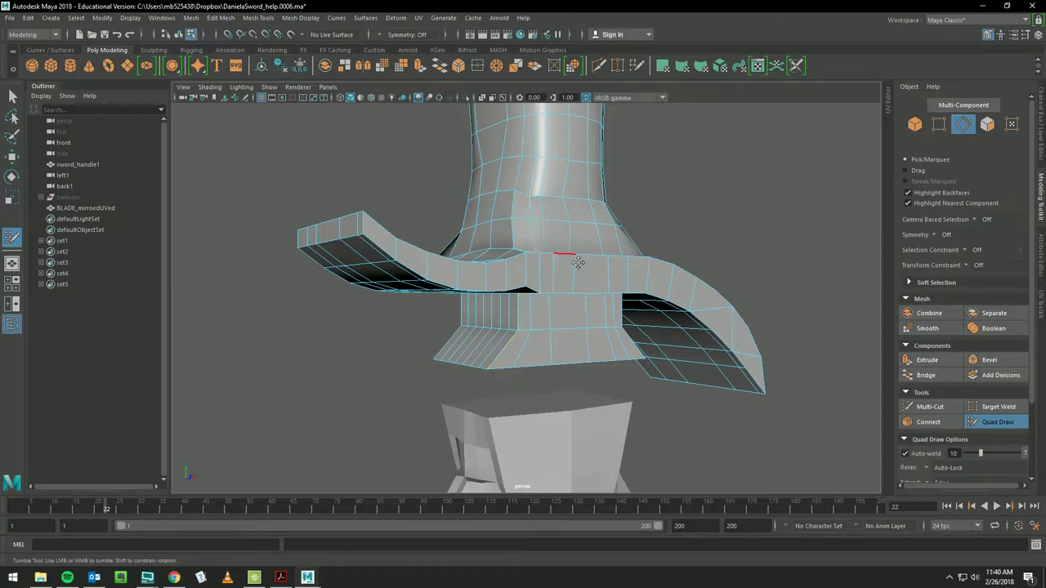
pyautogui.moveTo(535, 243)
pyautogui.keyDown('alt'); pyautogui.mouseDown()
pyautogui.moveTo(600, 270)
pyautogui.moveTo(542, 276)
pyautogui.mouseUp(); pyautogui.keyUp('alt')
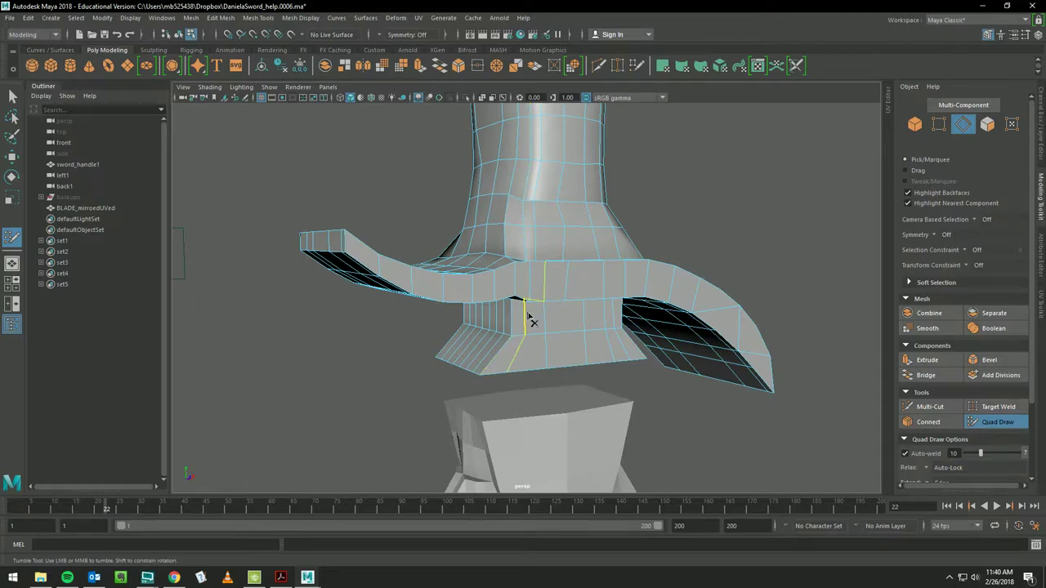
pyautogui.moveTo(532, 321)
pyautogui.keyDown('alt'); pyautogui.mouseDown()
pyautogui.moveTo(592, 270)
pyautogui.moveTo(621, 274)
pyautogui.mouseUp(); pyautogui.keyUp('alt')
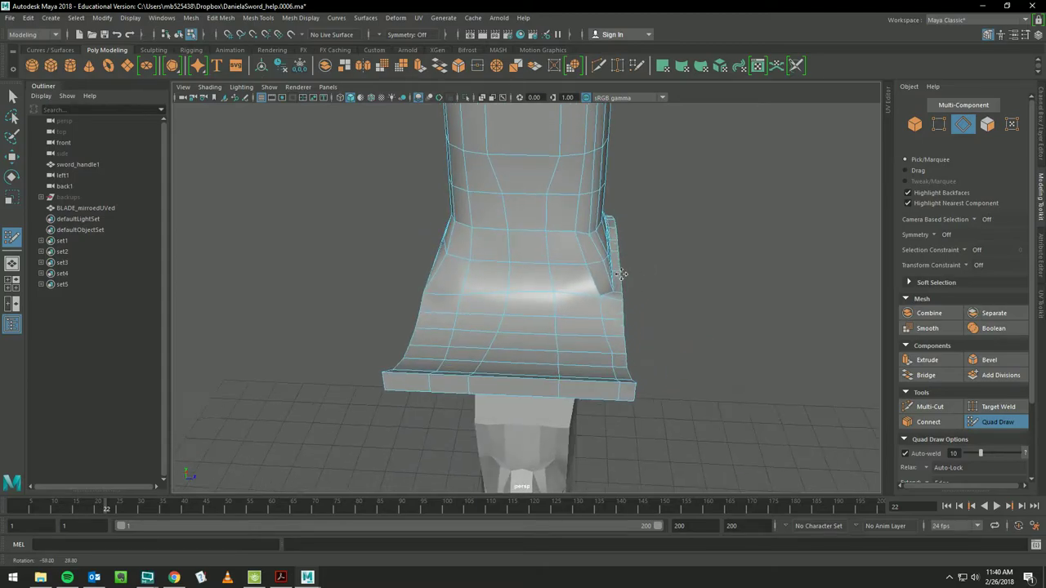
pyautogui.keyDown('alt'); pyautogui.moveTo(620, 274); pyautogui.dragTo(626, 262); pyautogui.keyUp('alt')
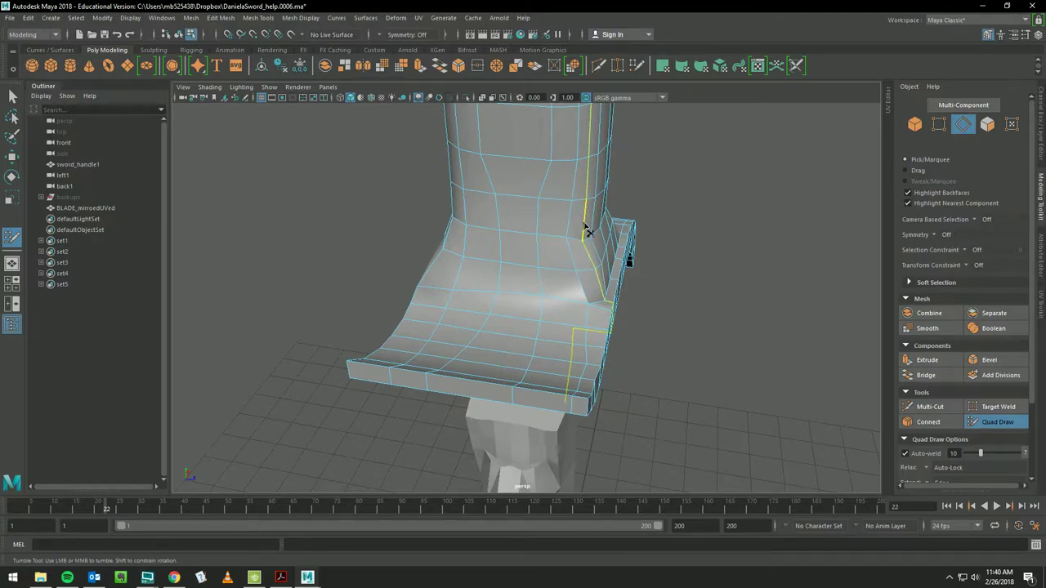
pyautogui.keyDown('alt'); pyautogui.moveTo(585, 231); pyautogui.dragTo(573, 202); pyautogui.keyUp('alt')
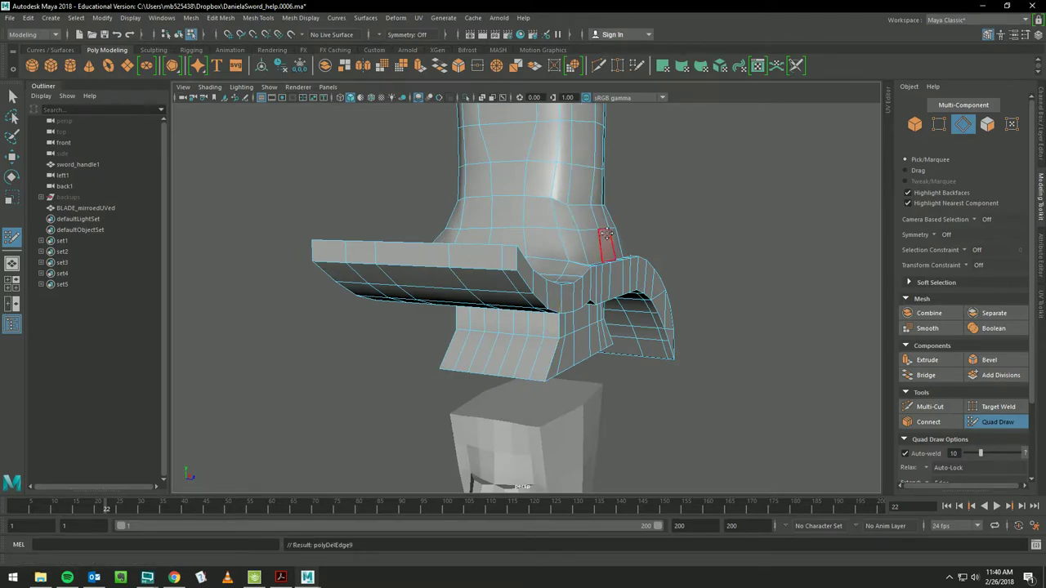
pyautogui.moveTo(605, 237)
pyautogui.keyDown('alt'); pyautogui.mouseDown()
pyautogui.moveTo(601, 259)
pyautogui.moveTo(644, 258)
pyautogui.moveTo(559, 219)
pyautogui.mouseUp(); pyautogui.keyUp('alt')
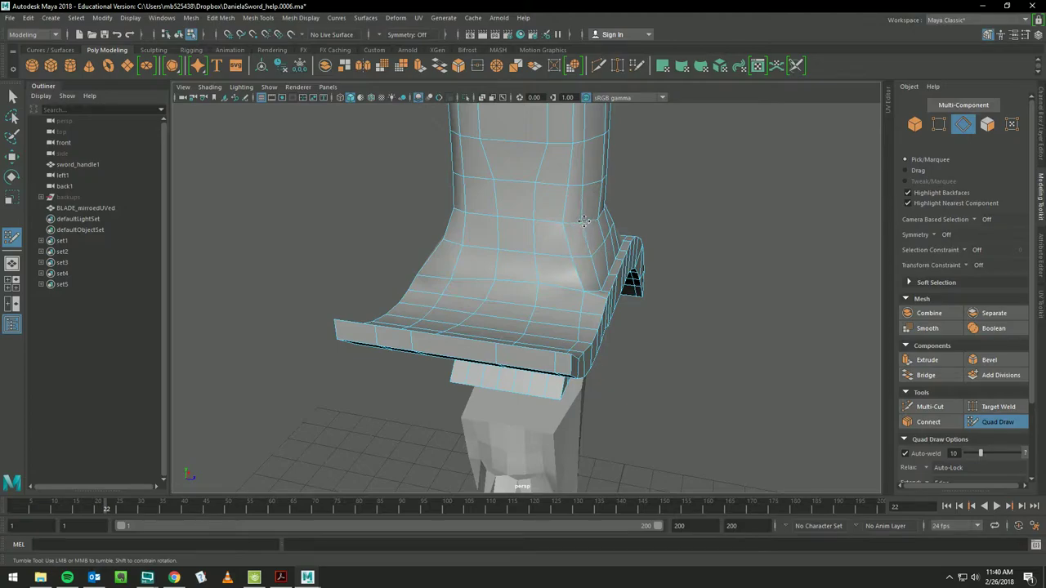
pyautogui.keyDown('alt'); pyautogui.moveTo(566, 263); pyautogui.dragTo(581, 264); pyautogui.keyUp('alt')
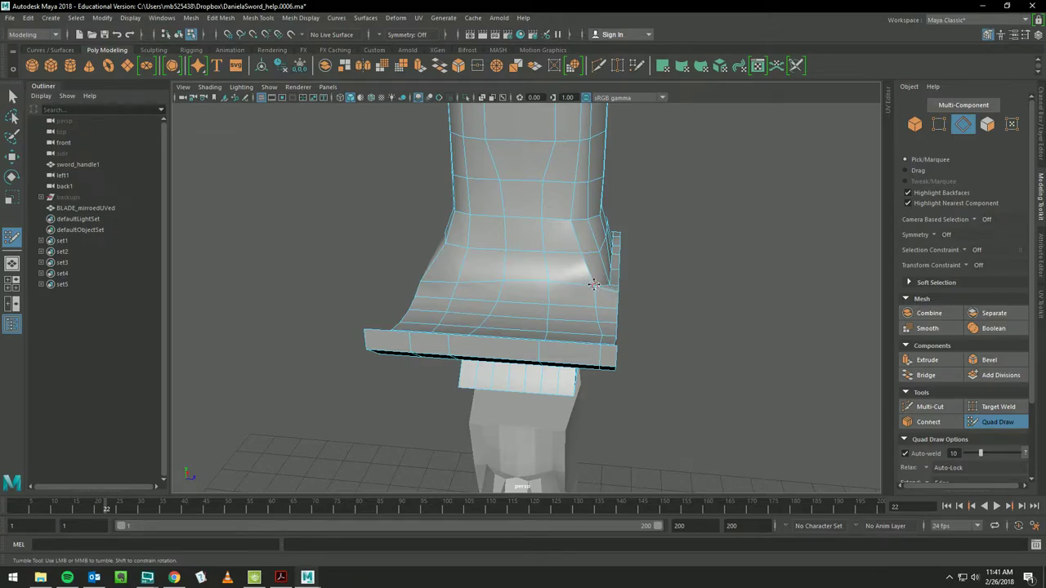
pyautogui.moveTo(594, 285)
pyautogui.mouseDown()
pyautogui.moveTo(577, 279)
pyautogui.moveTo(582, 287)
pyautogui.moveTo(541, 299)
pyautogui.mouseUp()
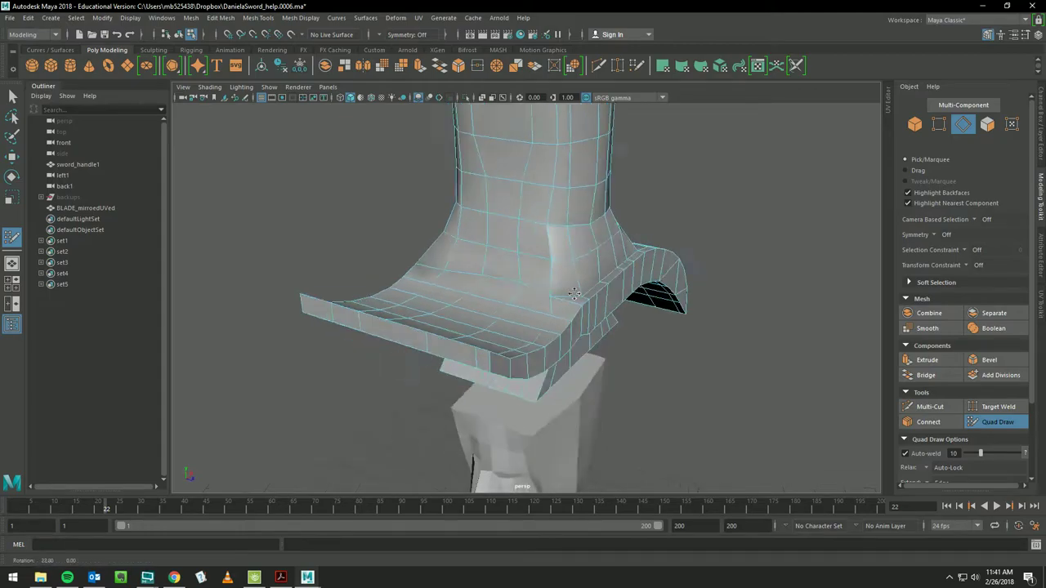
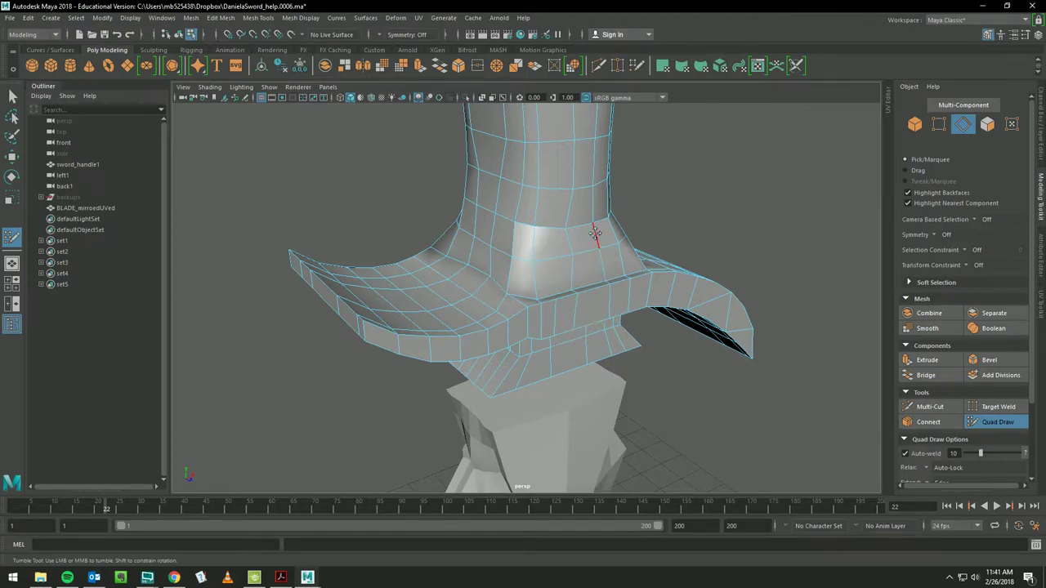
# - Delete the extra vertical edge loop from the sword guard with Quad Draw
pyautogui.moveTo(569, 313)
pyautogui.keyDown('alt'); pyautogui.mouseDown()
pyautogui.moveTo(544, 279)
pyautogui.moveTo(544, 245)
pyautogui.mouseUp(); pyautogui.keyUp('alt')
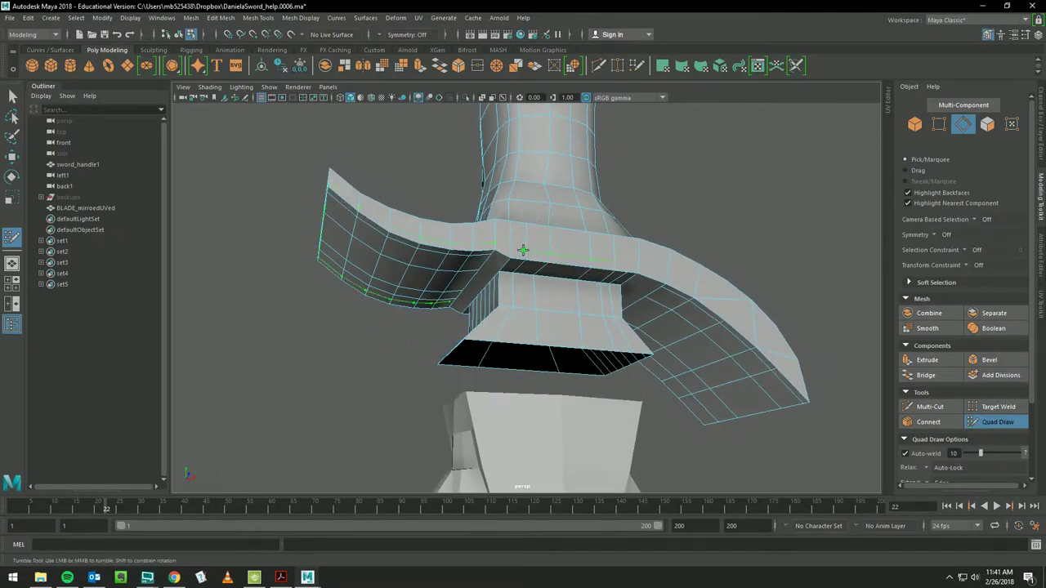
pyautogui.keyDown('ctrl'); pyautogui.keyDown('shift'); pyautogui.click(526, 253); pyautogui.keyUp('shift'); pyautogui.keyUp('ctrl')
pyautogui.moveTo(603, 314)
pyautogui.keyDown('alt'); pyautogui.mouseDown()
pyautogui.moveTo(704, 338)
pyautogui.moveTo(831, 327)
pyautogui.moveTo(794, 327)
pyautogui.moveTo(716, 299)
pyautogui.moveTo(796, 305)
pyautogui.moveTo(776, 327)
pyautogui.mouseUp(); pyautogui.keyUp('alt')
# - Add one new Multi-Cut edge on the underside of the guard
pyautogui.click(935, 412)
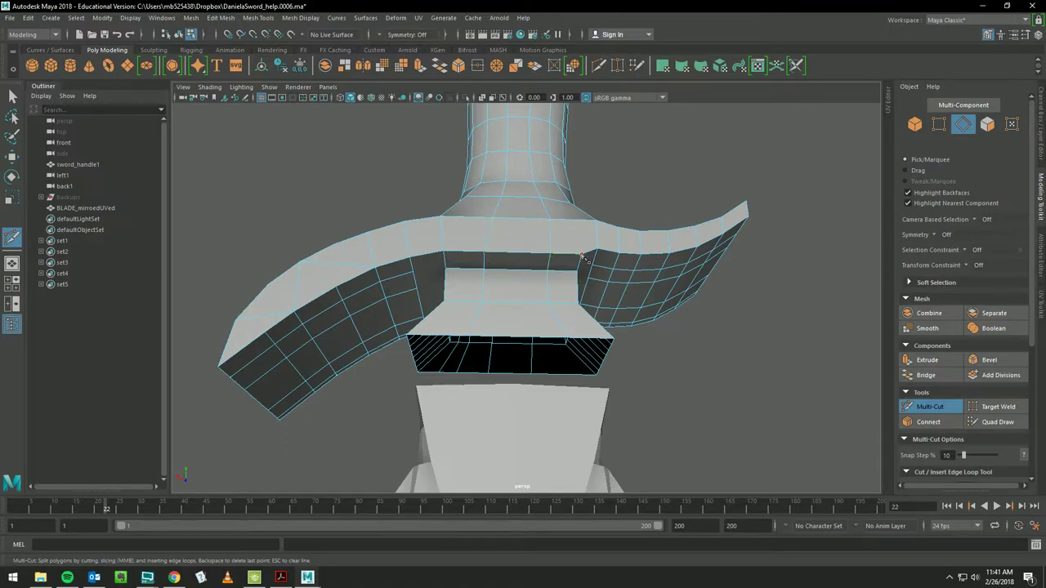
pyautogui.moveTo(599, 223)
pyautogui.keyDown('alt'); pyautogui.mouseDown()
pyautogui.moveTo(539, 251)
pyautogui.moveTo(559, 255)
pyautogui.moveTo(558, 265)
pyautogui.mouseUp(); pyautogui.keyUp('alt')
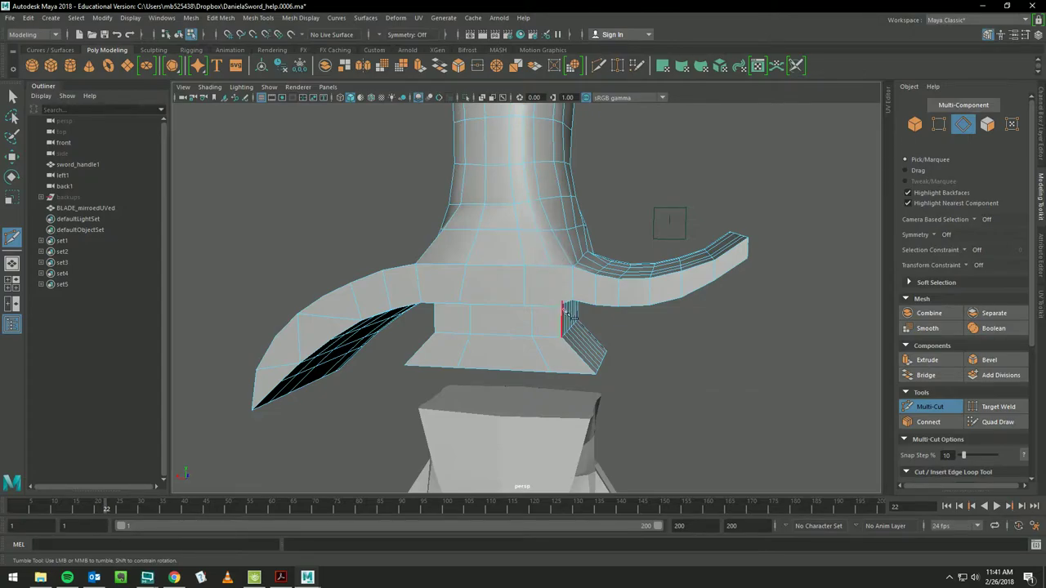
pyautogui.keyDown('alt'); pyautogui.moveTo(564, 293); pyautogui.dragTo(569, 253); pyautogui.keyUp('alt')
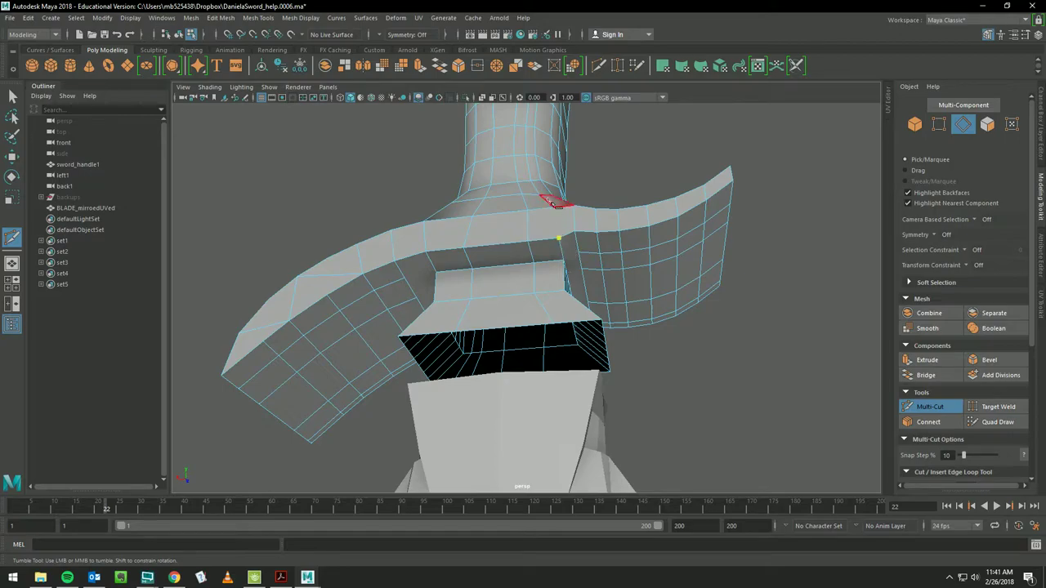
pyautogui.click(558, 238)
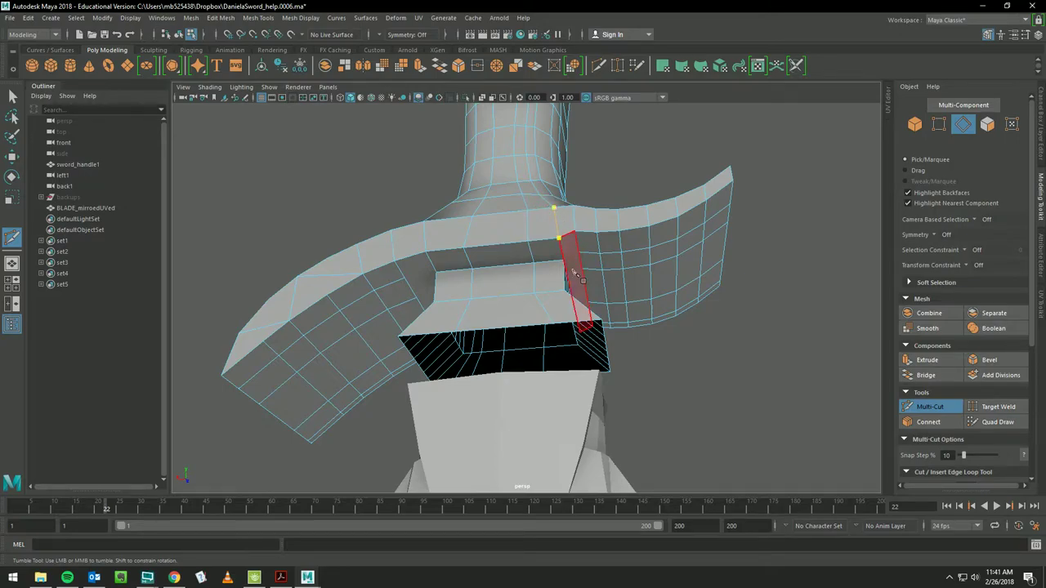
pyautogui.press('Return')
pyautogui.moveTo(618, 278)
pyautogui.keyDown('alt'); pyautogui.mouseDown()
pyautogui.moveTo(488, 234)
pyautogui.moveTo(577, 243)
pyautogui.moveTo(572, 237)
pyautogui.moveTo(569, 274)
pyautogui.moveTo(552, 278)
pyautogui.mouseUp(); pyautogui.keyUp('alt')
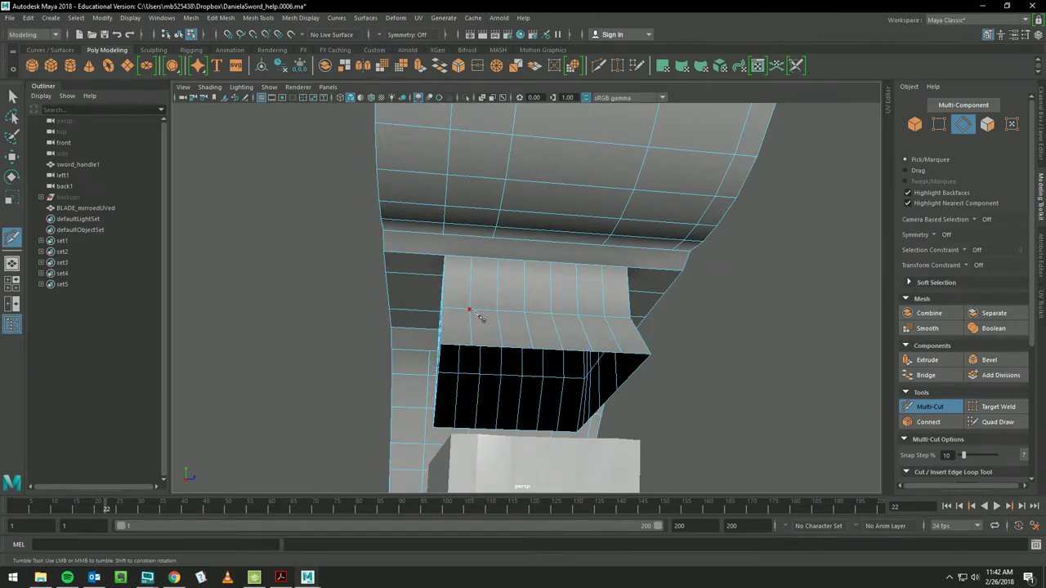
# - Delete two vertical edges on the lower block beneath the guard with Quad Draw
pyautogui.click(992, 421)
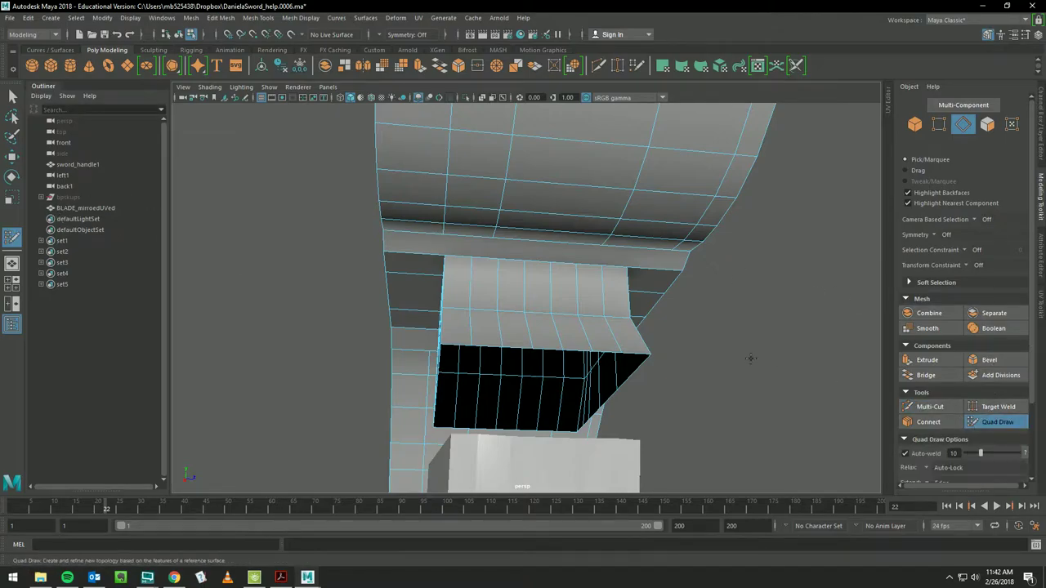
pyautogui.keyDown('ctrl'); pyautogui.keyDown('shift'); pyautogui.click(472, 287); pyautogui.keyUp('shift'); pyautogui.keyUp('ctrl')
pyautogui.keyDown('ctrl'); pyautogui.keyDown('shift'); pyautogui.click(527, 288); pyautogui.keyUp('shift'); pyautogui.keyUp('ctrl')
pyautogui.moveTo(784, 309)
pyautogui.keyDown('alt'); pyautogui.mouseDown()
pyautogui.moveTo(731, 308)
pyautogui.moveTo(791, 303)
pyautogui.mouseUp(); pyautogui.keyUp('alt')
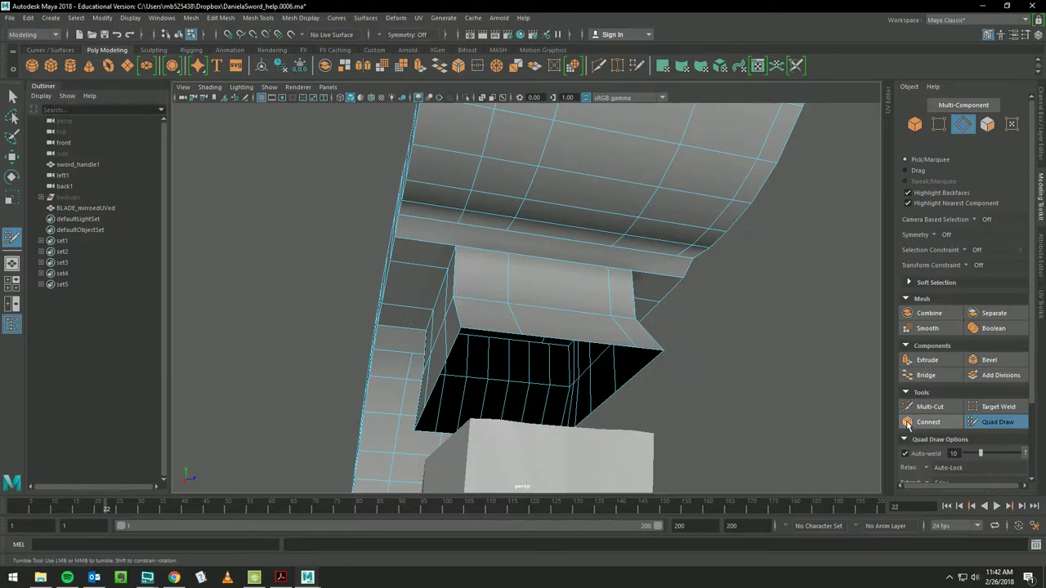
# - Cut three short vertical edges across the narrow band under the guard
pyautogui.click(929, 406)
pyautogui.click(457, 223)
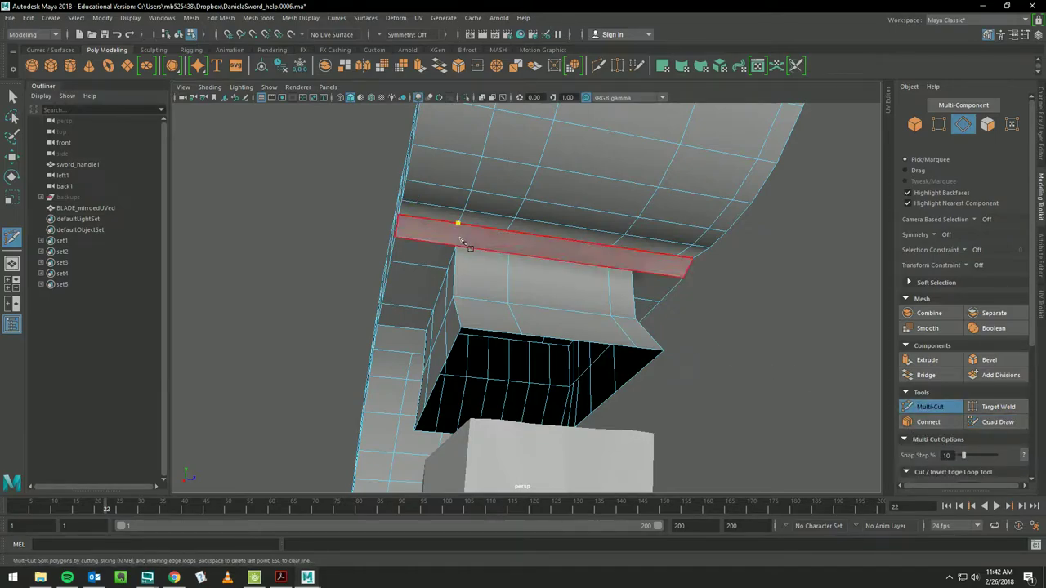
pyautogui.click(455, 245)
pyautogui.rightClick(494, 239)
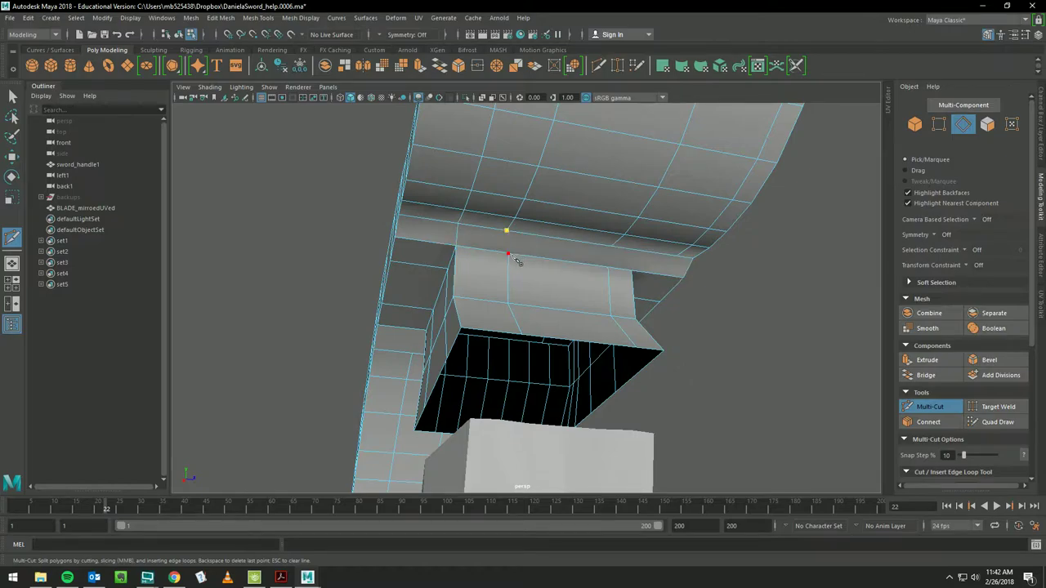
pyautogui.click(508, 255)
pyautogui.rightClick(695, 280)
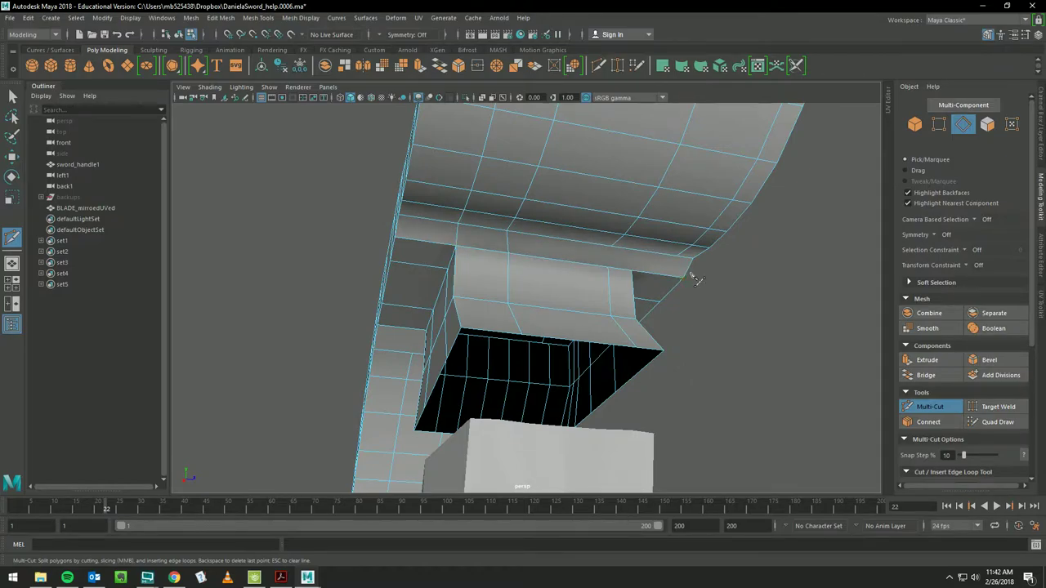
pyautogui.click(611, 246)
pyautogui.click(608, 268)
pyautogui.rightClick(668, 278)
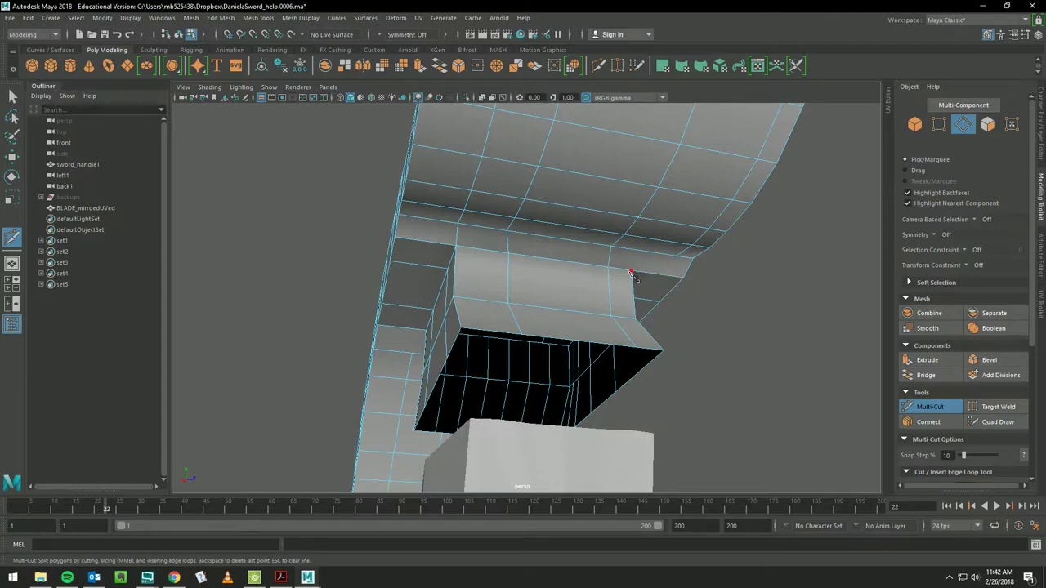
# - Cut an edge down the narrow side faces to a vertex on the guard's underside
pyautogui.keyDown('alt'); pyautogui.moveTo(632, 274); pyautogui.dragTo(606, 261); pyautogui.keyUp('alt')
pyautogui.keyDown('alt'); pyautogui.moveTo(626, 227); pyautogui.dragTo(537, 233, button='middle'); pyautogui.keyUp('alt')
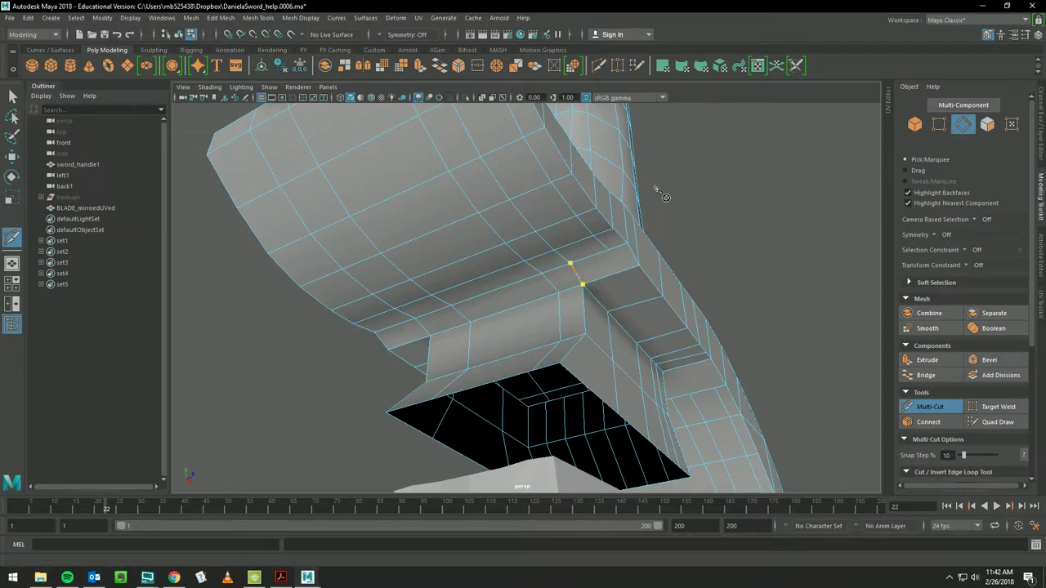
pyautogui.keyDown('alt'); pyautogui.moveTo(664, 196); pyautogui.dragTo(701, 219); pyautogui.keyUp('alt')
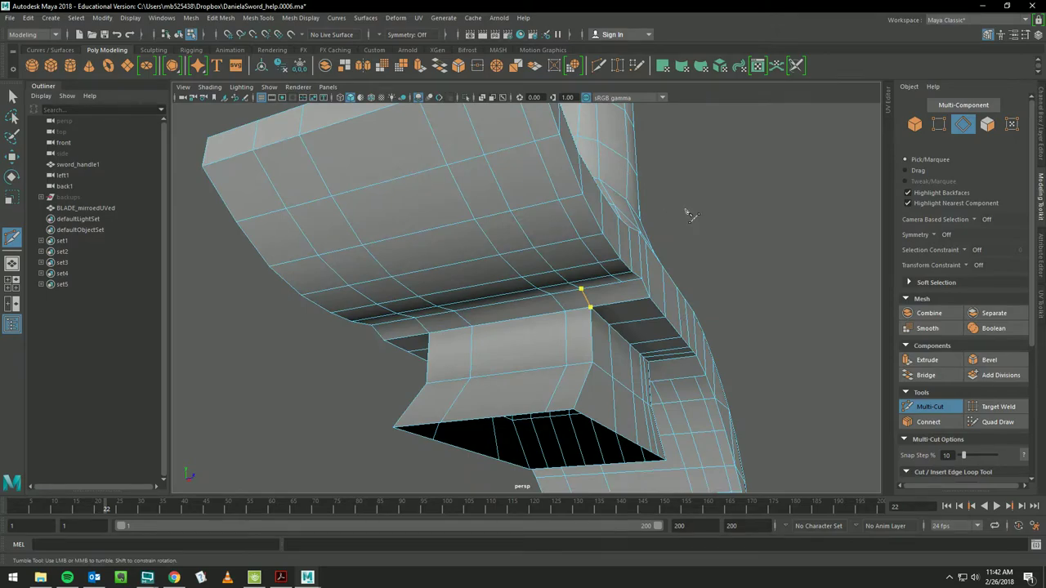
pyautogui.moveTo(688, 207)
pyautogui.keyDown('alt'); pyautogui.mouseDown()
pyautogui.moveTo(701, 248)
pyautogui.moveTo(670, 285)
pyautogui.moveTo(699, 230)
pyautogui.moveTo(698, 196)
pyautogui.moveTo(691, 256)
pyautogui.mouseUp(); pyautogui.keyUp('alt')
pyautogui.click(651, 305)
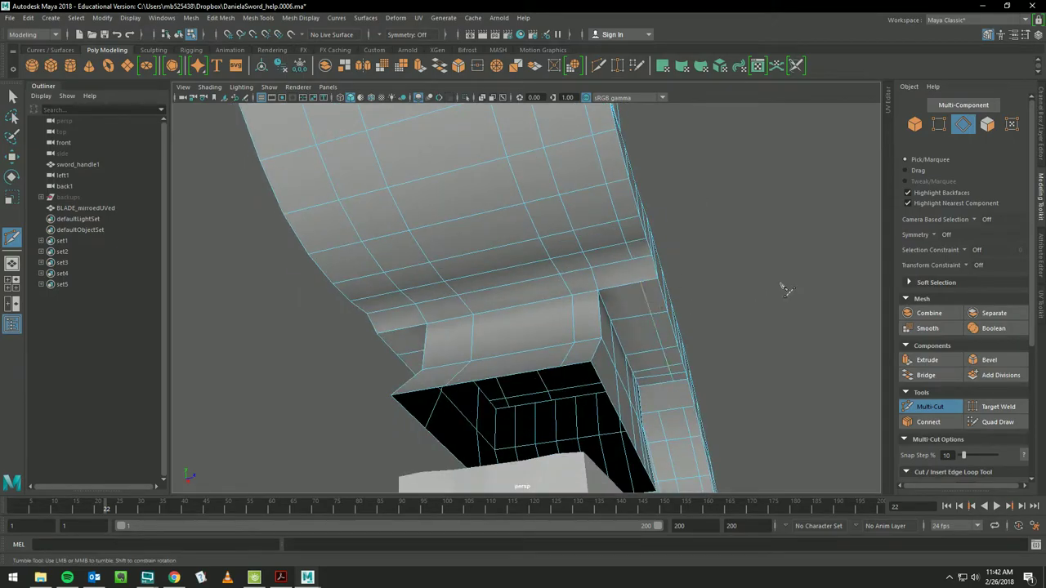
pyautogui.moveTo(784, 290)
pyautogui.keyDown('alt'); pyautogui.mouseDown()
pyautogui.moveTo(782, 233)
pyautogui.moveTo(735, 264)
pyautogui.moveTo(765, 278)
pyautogui.moveTo(660, 267)
pyautogui.mouseUp(); pyautogui.keyUp('alt')
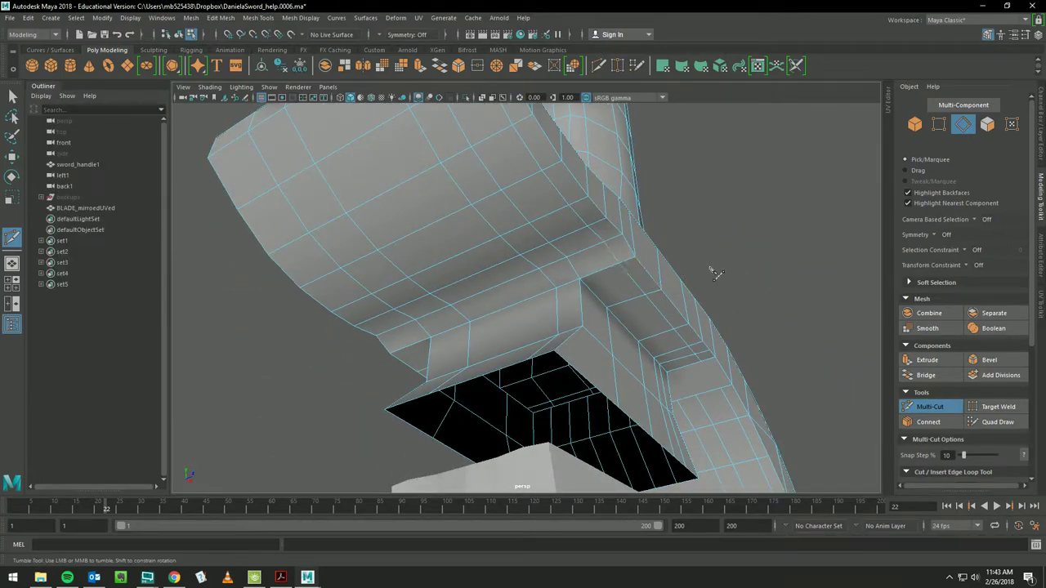
pyautogui.moveTo(738, 238)
pyautogui.keyDown('alt'); pyautogui.mouseDown()
pyautogui.moveTo(628, 204)
pyautogui.moveTo(658, 206)
pyautogui.moveTo(621, 221)
pyautogui.mouseUp(); pyautogui.keyUp('alt')
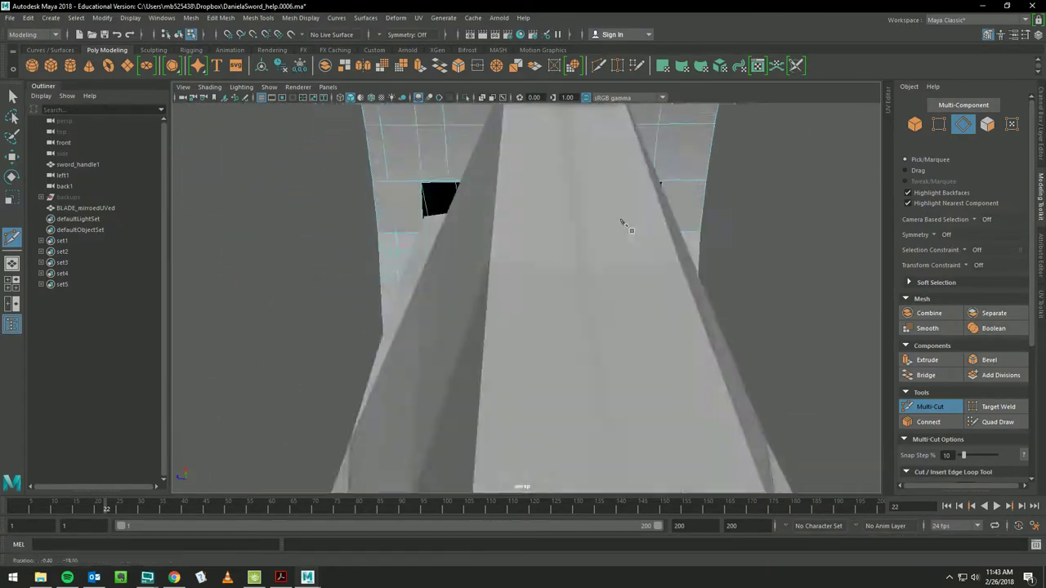
pyautogui.keyDown('alt'); pyautogui.moveTo(621, 221); pyautogui.dragTo(628, 300, button='right'); pyautogui.keyUp('alt')
pyautogui.moveTo(627, 300)
pyautogui.keyDown('alt'); pyautogui.mouseDown()
pyautogui.moveTo(642, 401)
pyautogui.moveTo(646, 321)
pyautogui.moveTo(635, 324)
pyautogui.mouseUp(); pyautogui.keyUp('alt')
pyautogui.keyDown('alt'); pyautogui.moveTo(579, 306); pyautogui.dragTo(630, 271); pyautogui.keyUp('alt')
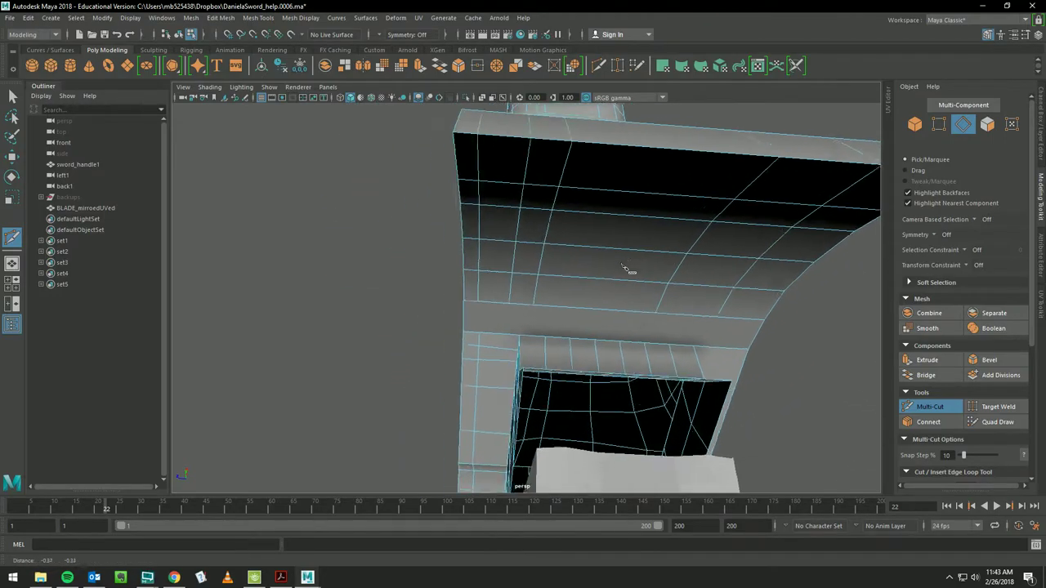
pyautogui.keyDown('alt'); pyautogui.moveTo(630, 270); pyautogui.dragTo(623, 245, button='middle'); pyautogui.keyUp('alt')
pyautogui.keyDown('alt'); pyautogui.moveTo(623, 245); pyautogui.dragTo(558, 281); pyautogui.keyUp('alt')
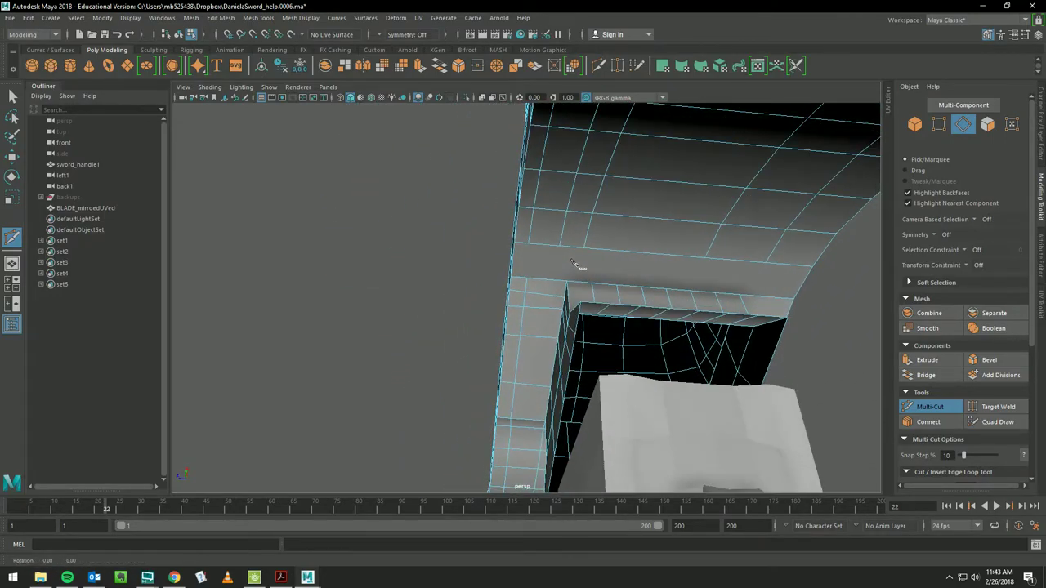
pyautogui.click(529, 245)
pyautogui.rightClick(661, 281)
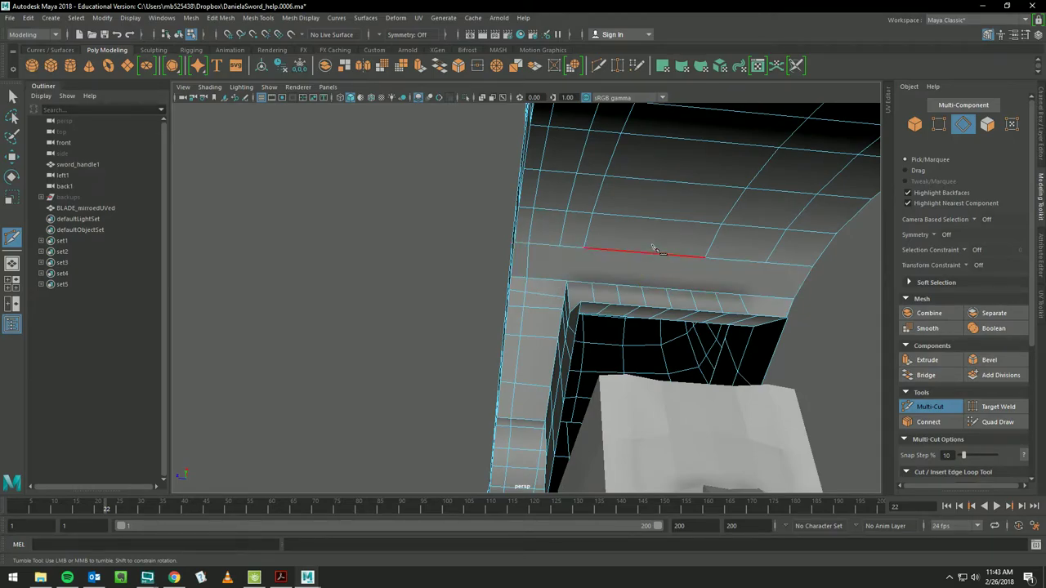
# - Cut a connecting edge down to the lower block's top edge, cancelling the last pending point
pyautogui.click(566, 263)
pyautogui.click(577, 278)
pyautogui.rightClick(585, 257)
pyautogui.click(584, 249)
pyautogui.keyDown('alt'); pyautogui.moveTo(654, 270); pyautogui.dragTo(670, 291); pyautogui.keyUp('alt')
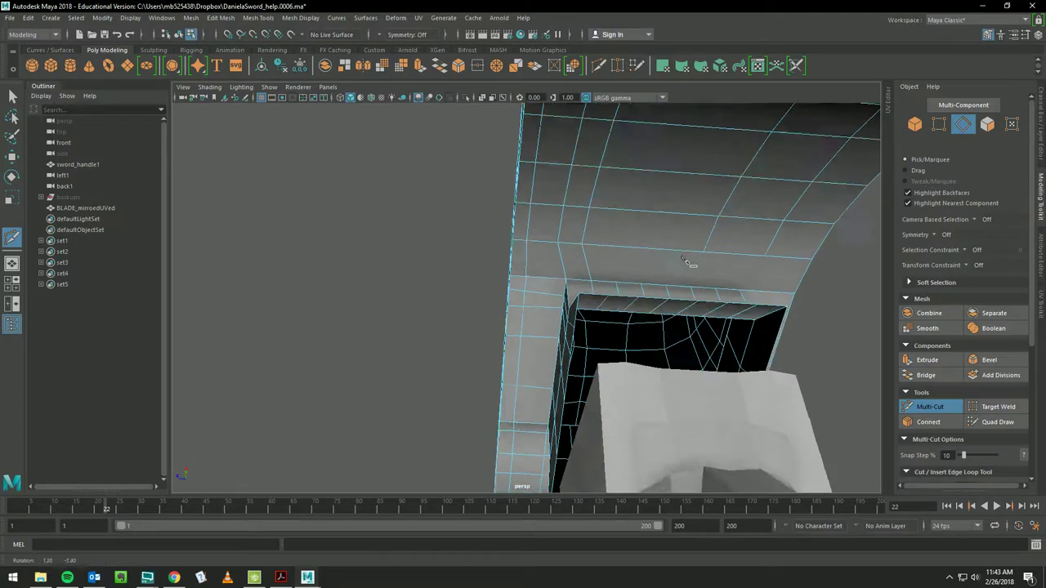
pyautogui.keyDown('alt'); pyautogui.moveTo(670, 291); pyautogui.dragTo(668, 291, button='middle'); pyautogui.keyUp('alt')
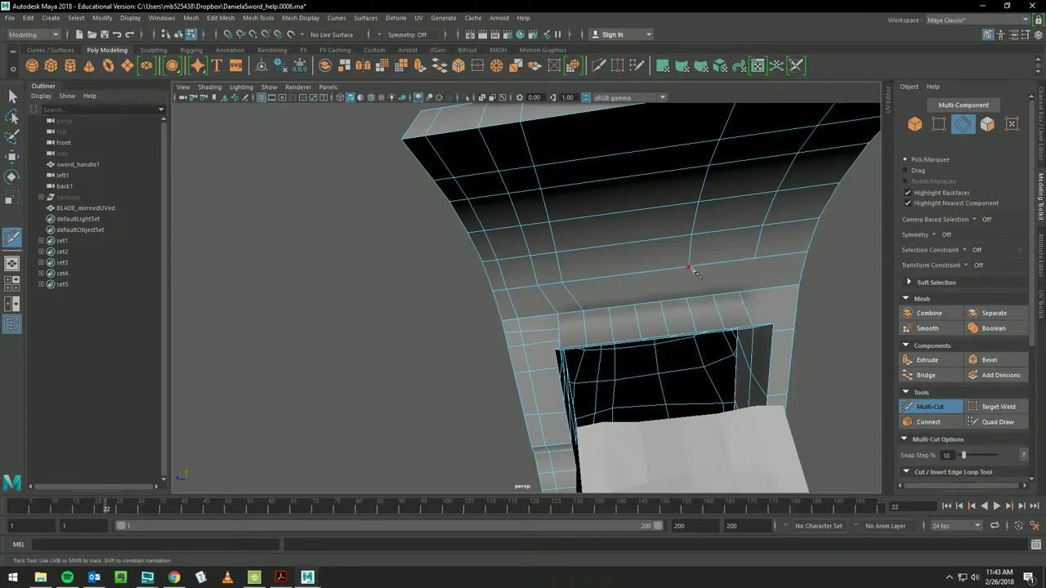
pyautogui.click(688, 268)
pyautogui.press('Return')
# - Delete the stray edge and two short edges above the guard's underside opening with Quad Draw
pyautogui.click(994, 420)
pyautogui.keyDown('ctrl'); pyautogui.keyDown('shift'); pyautogui.click(721, 308); pyautogui.keyUp('shift'); pyautogui.keyUp('ctrl')
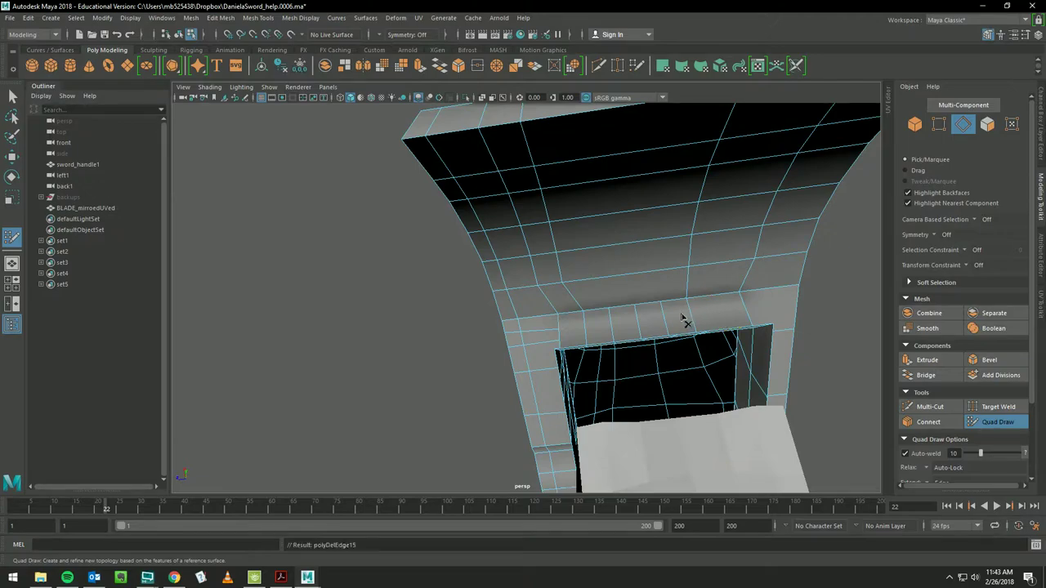
pyautogui.keyDown('ctrl'); pyautogui.keyDown('shift'); pyautogui.click(623, 325); pyautogui.keyUp('shift'); pyautogui.keyUp('ctrl')
pyautogui.keyDown('ctrl'); pyautogui.keyDown('shift'); pyautogui.click(612, 318); pyautogui.keyUp('shift'); pyautogui.keyUp('ctrl')
# - Orbit and zoom around the handle and guard to inspect the cleaned-up topology
pyautogui.moveTo(812, 333)
pyautogui.keyDown('alt'); pyautogui.mouseDown()
pyautogui.moveTo(725, 357)
pyautogui.moveTo(868, 367)
pyautogui.moveTo(783, 298)
pyautogui.moveTo(630, 358)
pyautogui.mouseUp(); pyautogui.keyUp('alt')
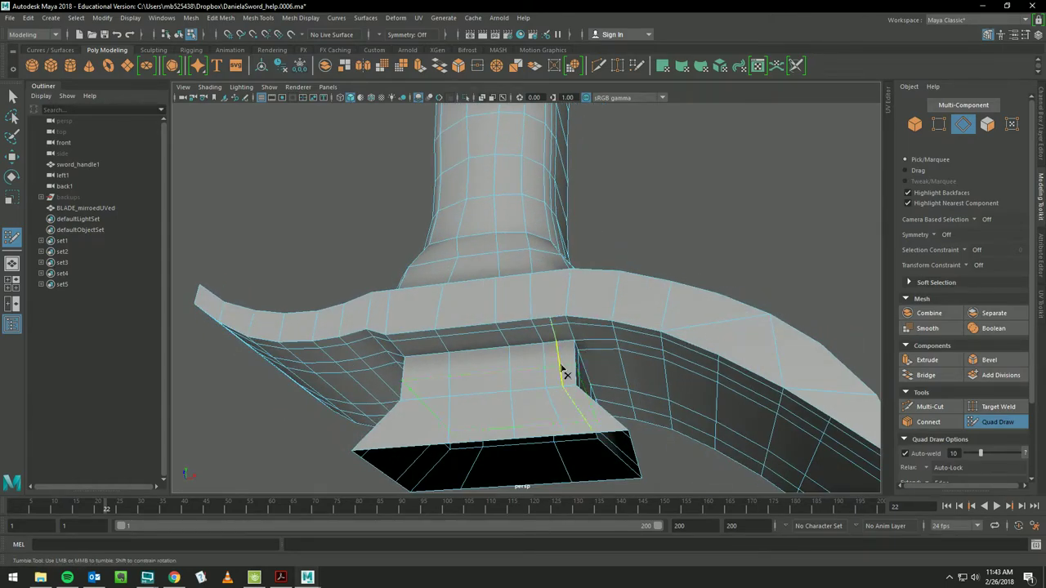
pyautogui.moveTo(720, 308)
pyautogui.keyDown('alt'); pyautogui.mouseDown()
pyautogui.moveTo(703, 319)
pyautogui.moveTo(716, 275)
pyautogui.moveTo(777, 253)
pyautogui.moveTo(736, 292)
pyautogui.mouseUp(); pyautogui.keyUp('alt')
pyautogui.keyDown('alt'); pyautogui.moveTo(735, 293); pyautogui.dragTo(678, 278, button='right'); pyautogui.keyUp('alt')
pyautogui.keyDown('alt'); pyautogui.moveTo(678, 278); pyautogui.dragTo(642, 297); pyautogui.keyUp('alt')
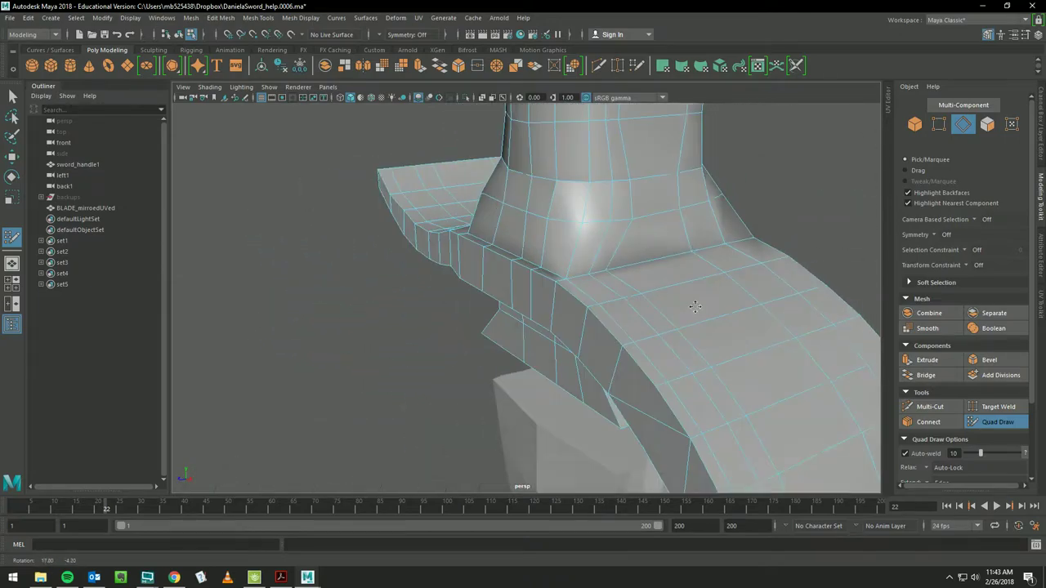
pyautogui.keyDown('alt'); pyautogui.moveTo(642, 297); pyautogui.dragTo(626, 245, button='right'); pyautogui.keyUp('alt')
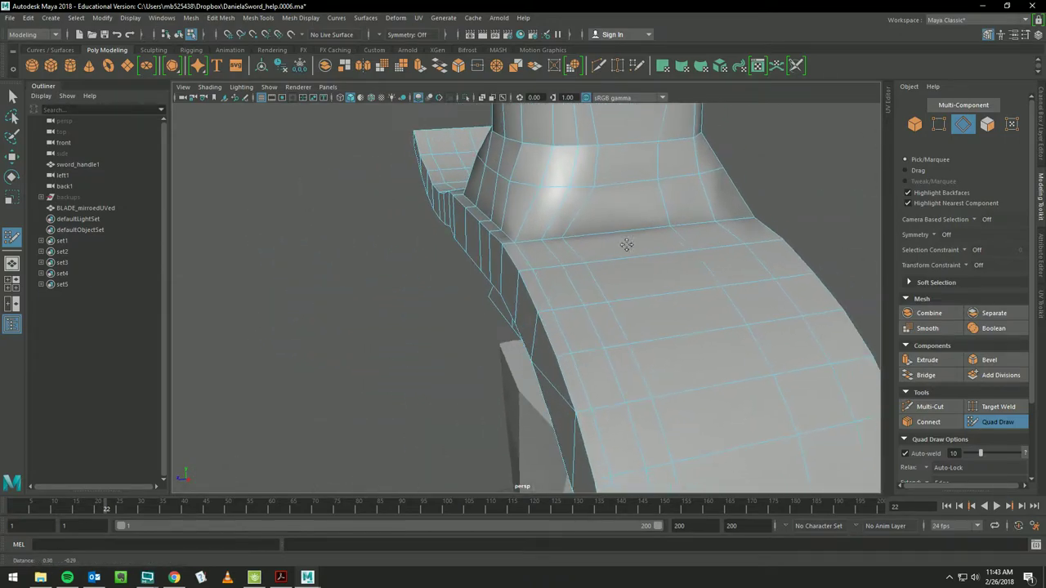
pyautogui.keyDown('alt'); pyautogui.moveTo(626, 245); pyautogui.dragTo(629, 213); pyautogui.keyUp('alt')
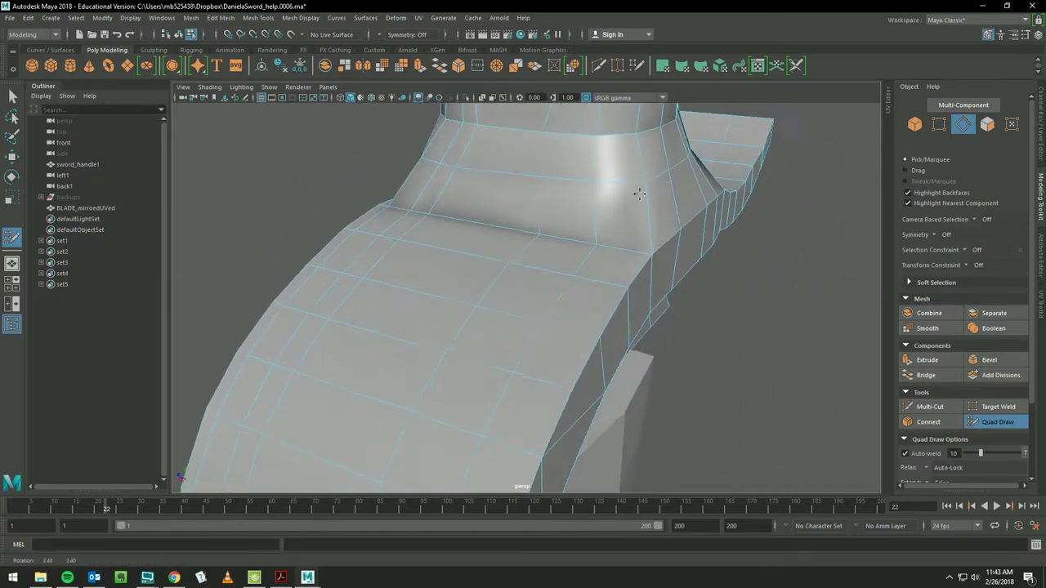
pyautogui.moveTo(629, 213)
pyautogui.keyDown('alt'); pyautogui.mouseDown(button='right')
pyautogui.moveTo(635, 175)
pyautogui.moveTo(603, 170)
pyautogui.mouseUp(button='right'); pyautogui.keyUp('alt')
pyautogui.moveTo(603, 170)
pyautogui.keyDown('alt'); pyautogui.mouseDown()
pyautogui.moveTo(670, 212)
pyautogui.moveTo(678, 203)
pyautogui.moveTo(684, 354)
pyautogui.moveTo(652, 240)
pyautogui.mouseUp(); pyautogui.keyUp('alt')
pyautogui.moveTo(595, 217)
pyautogui.keyDown('alt'); pyautogui.mouseDown()
pyautogui.moveTo(712, 292)
pyautogui.moveTo(684, 270)
pyautogui.moveTo(700, 271)
pyautogui.mouseUp(); pyautogui.keyUp('alt')
pyautogui.keyDown('alt'); pyautogui.moveTo(700, 271); pyautogui.dragTo(665, 321, button='middle'); pyautogui.keyUp('alt')
pyautogui.moveTo(665, 321)
pyautogui.keyDown('alt'); pyautogui.mouseDown(button='right')
pyautogui.moveTo(623, 280)
pyautogui.moveTo(467, 250)
pyautogui.mouseUp(button='right'); pyautogui.keyUp('alt')
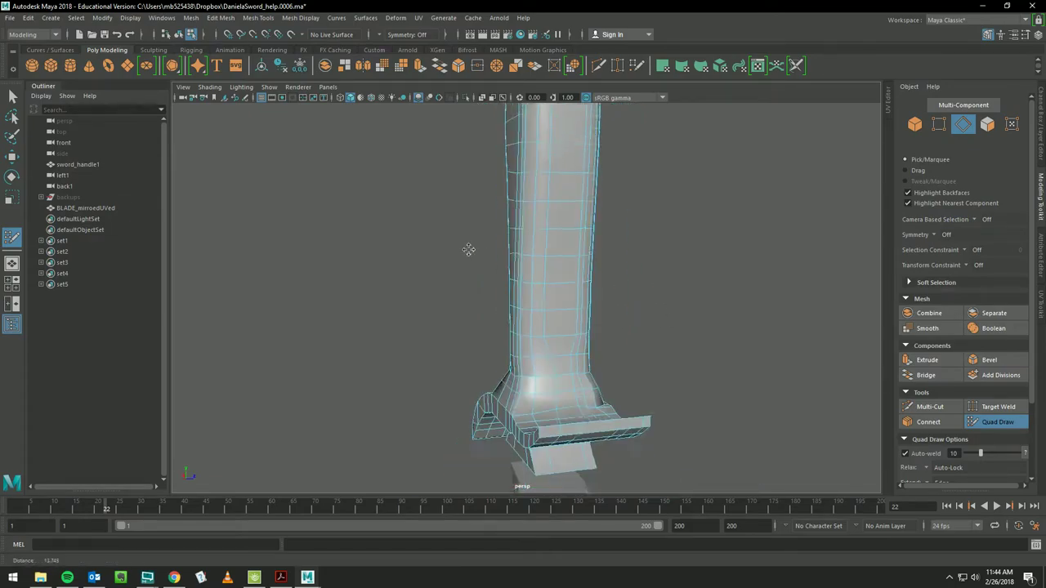
pyautogui.moveTo(466, 250)
pyautogui.keyDown('alt'); pyautogui.mouseDown()
pyautogui.moveTo(588, 238)
pyautogui.moveTo(747, 264)
pyautogui.moveTo(567, 247)
pyautogui.moveTo(695, 253)
pyautogui.moveTo(731, 238)
pyautogui.moveTo(580, 248)
pyautogui.moveTo(479, 228)
pyautogui.moveTo(479, 291)
pyautogui.moveTo(499, 287)
pyautogui.moveTo(519, 331)
pyautogui.moveTo(526, 384)
pyautogui.moveTo(646, 335)
pyautogui.moveTo(548, 362)
pyautogui.mouseUp(); pyautogui.keyUp('alt')
pyautogui.scroll(3, 655, 326)
pyautogui.scroll(4, 655, 327)
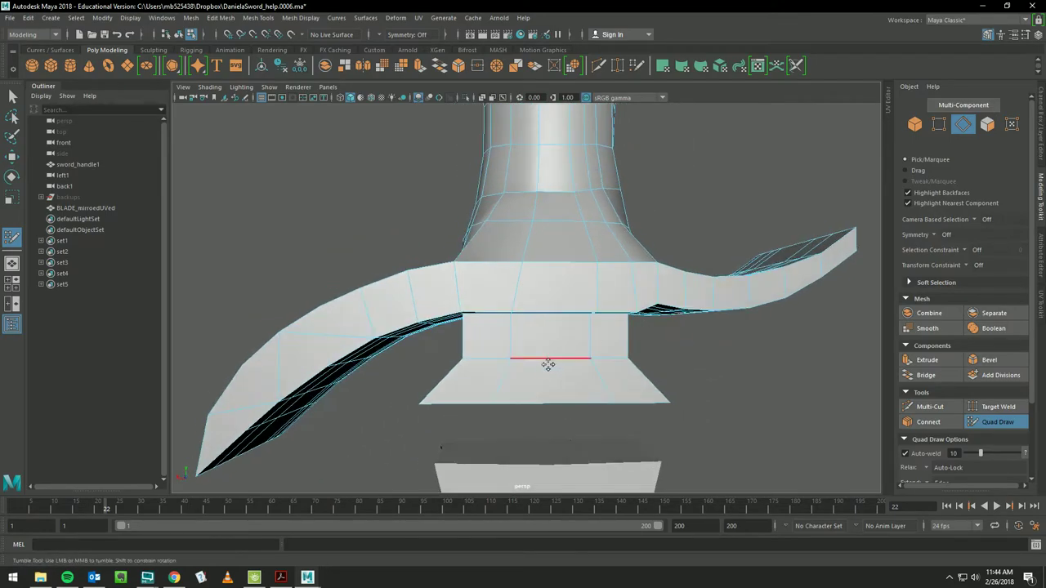
pyautogui.moveTo(537, 263); pyautogui.dragTo(533, 300, button='right')
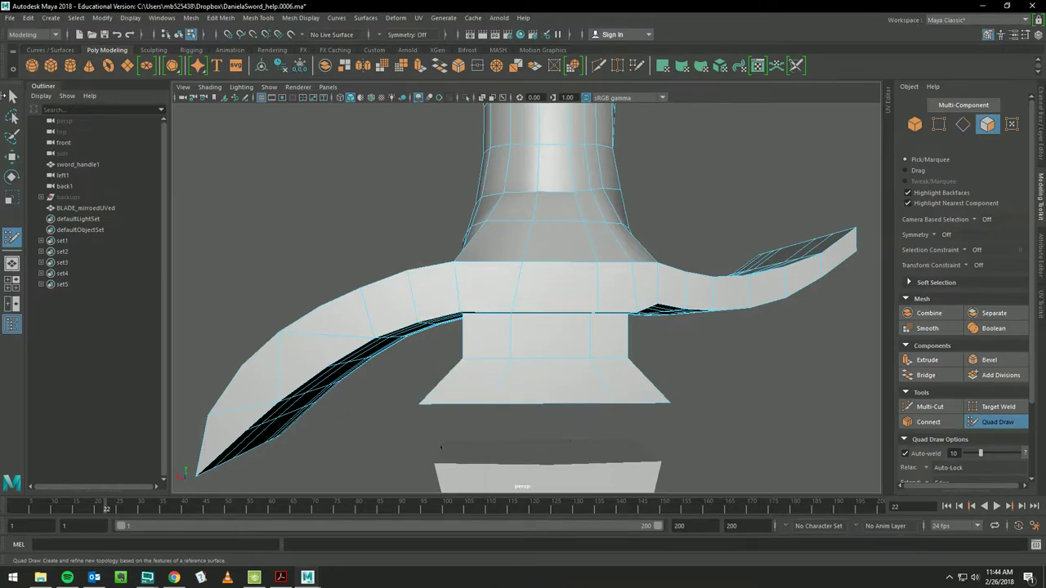
# - Select the face loop around the lower guard block and apply an Automatic UV projection
pyautogui.click(12, 96)
pyautogui.click(479, 384)
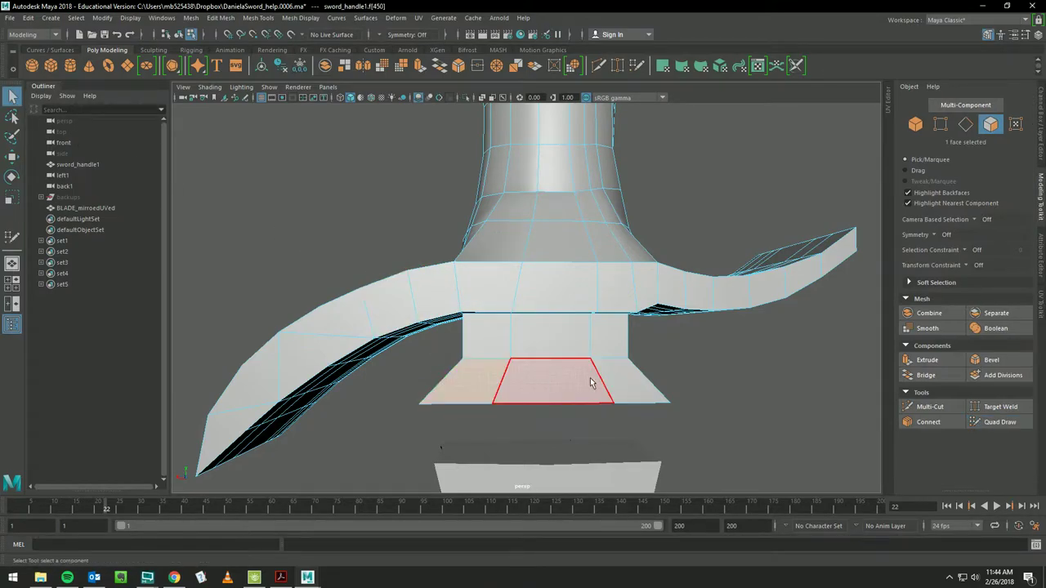
pyautogui.doubleClick(551, 375)
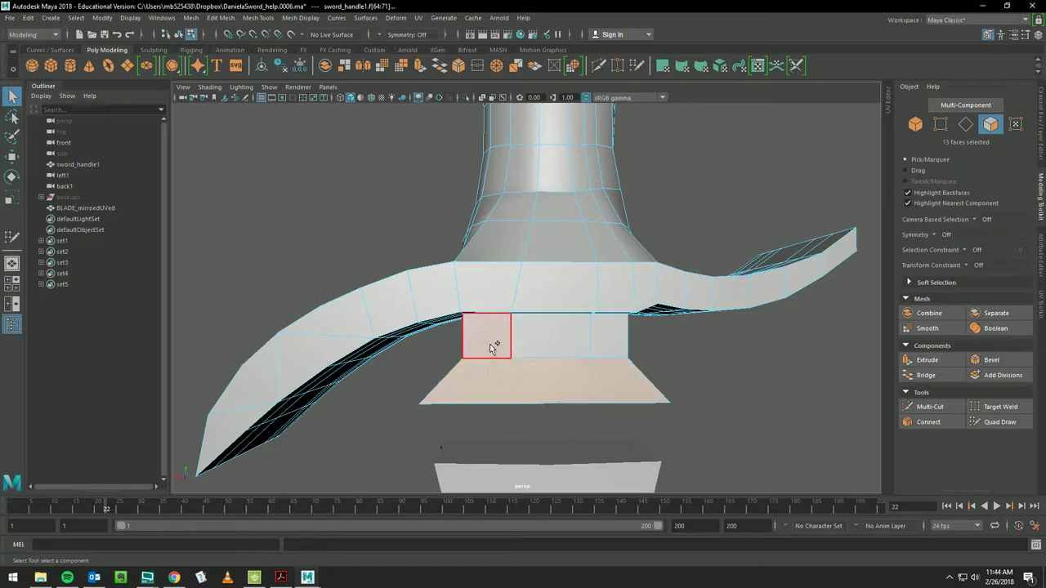
pyautogui.moveTo(635, 368)
pyautogui.keyDown('alt'); pyautogui.mouseDown()
pyautogui.moveTo(829, 343)
pyautogui.moveTo(649, 243)
pyautogui.mouseUp(); pyautogui.keyUp('alt')
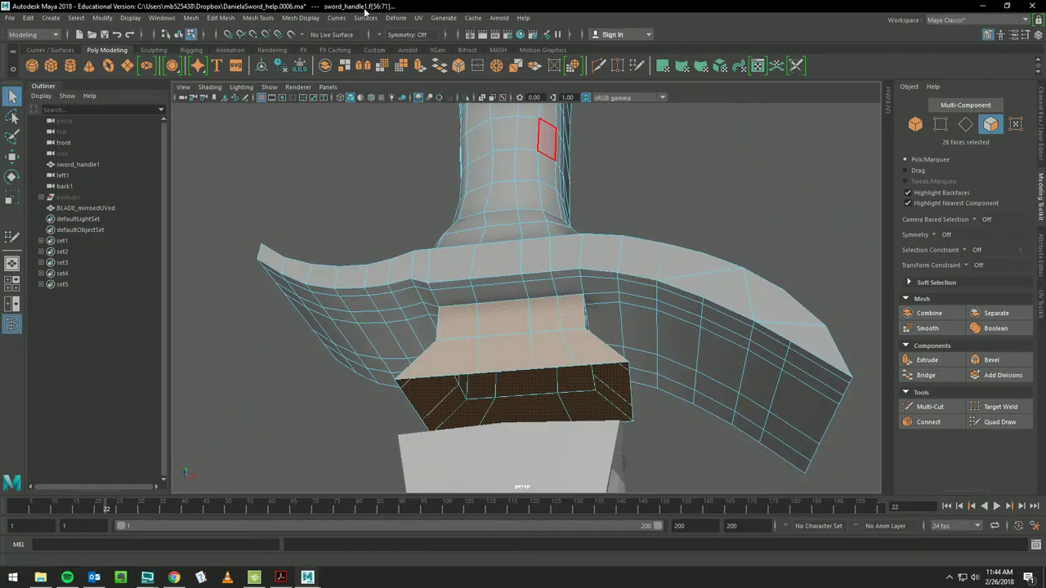
pyautogui.click(419, 18)
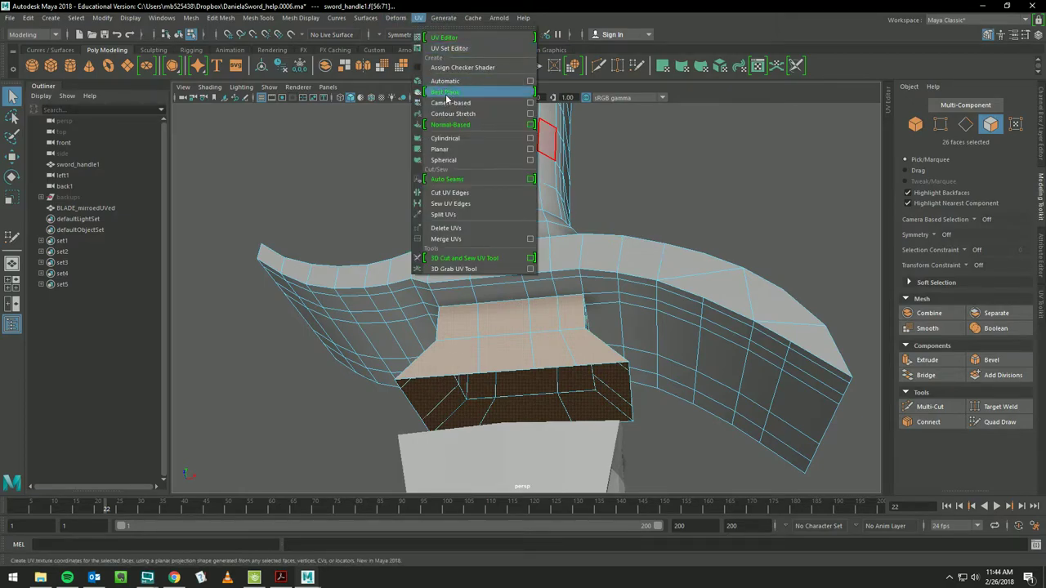
pyautogui.click(450, 84)
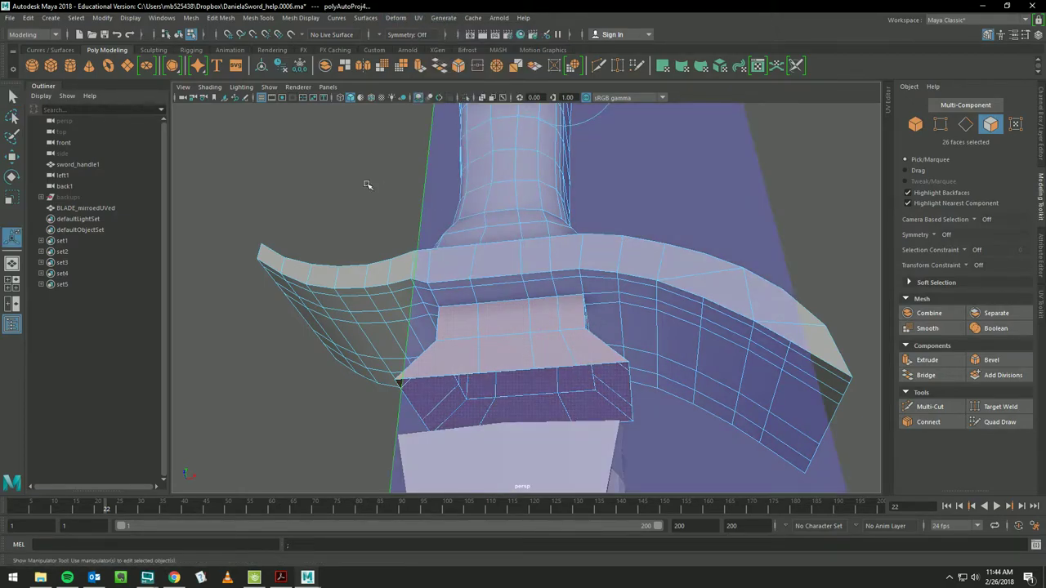
# - Select all faces, then marquee-deselect the crossguard faces so only the grip stays selected
pyautogui.moveTo(367, 185)
pyautogui.keyDown('alt'); pyautogui.mouseDown()
pyautogui.moveTo(532, 236)
pyautogui.moveTo(434, 221)
pyautogui.moveTo(469, 227)
pyautogui.moveTo(469, 238)
pyautogui.mouseUp(); pyautogui.keyUp('alt')
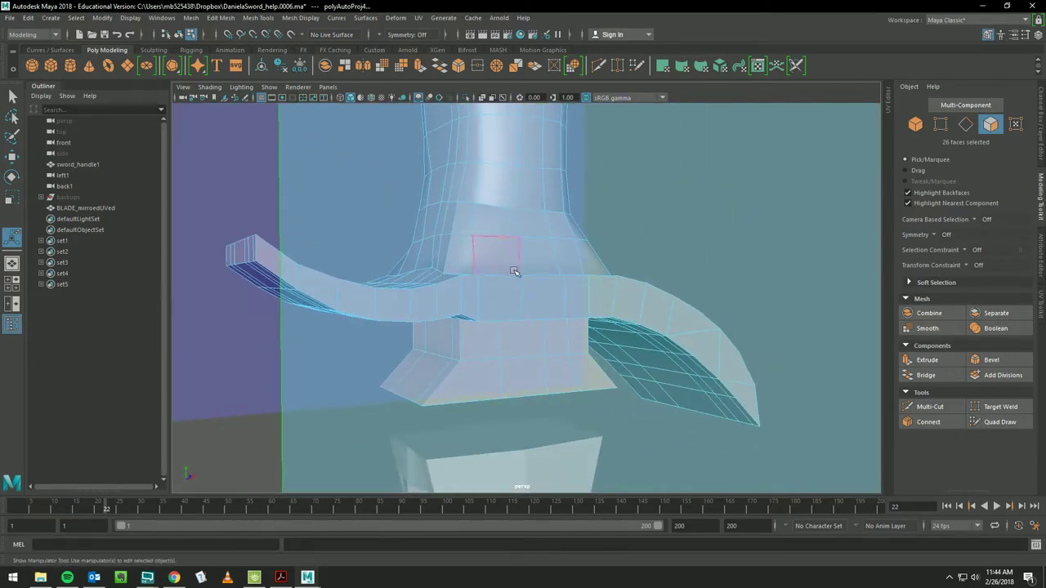
pyautogui.click(74, 17)
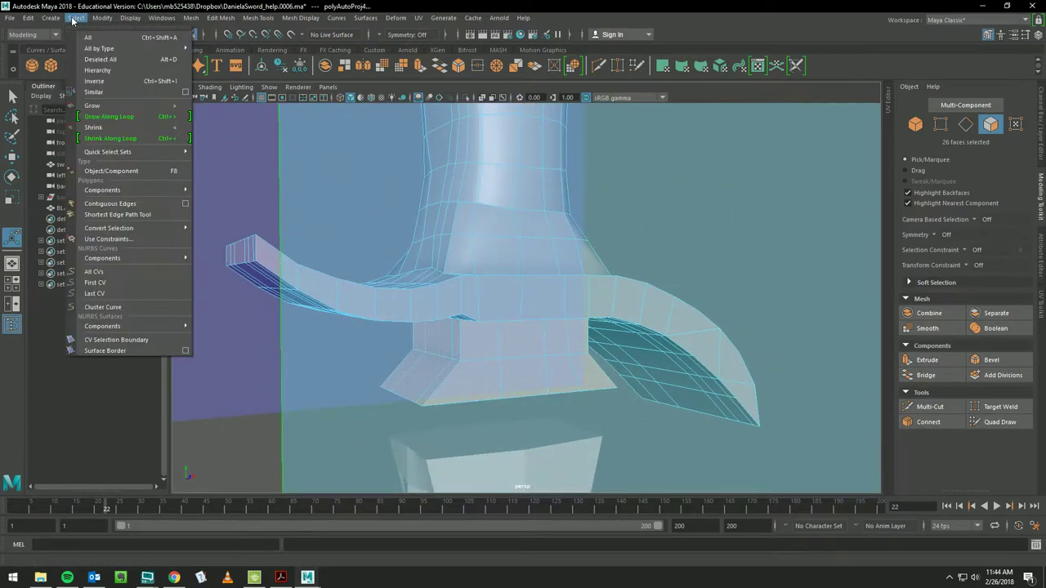
pyautogui.click(107, 82)
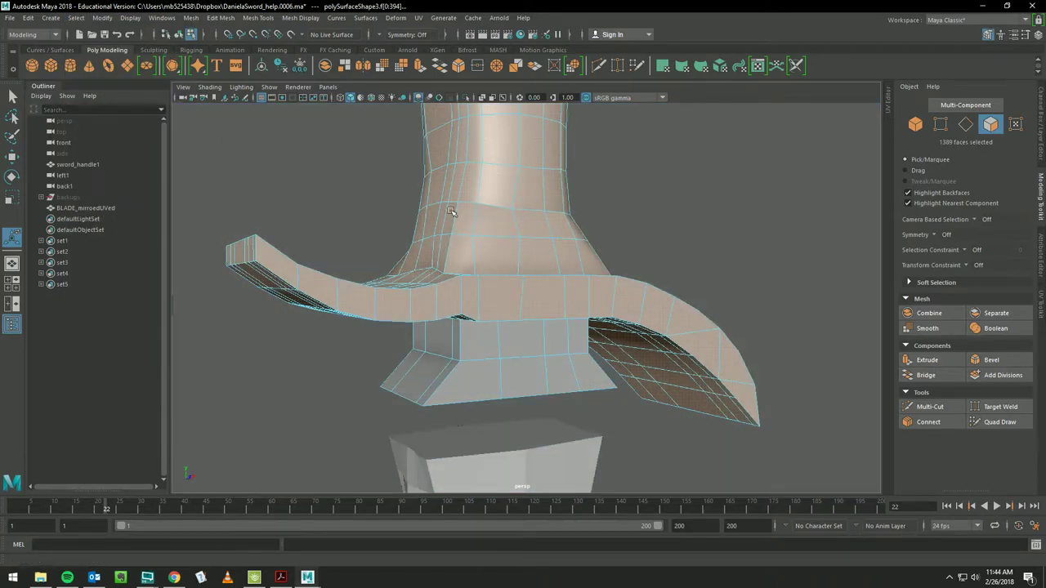
pyautogui.keyDown('alt'); pyautogui.moveTo(472, 222); pyautogui.dragTo(458, 193, button='middle'); pyautogui.keyUp('alt')
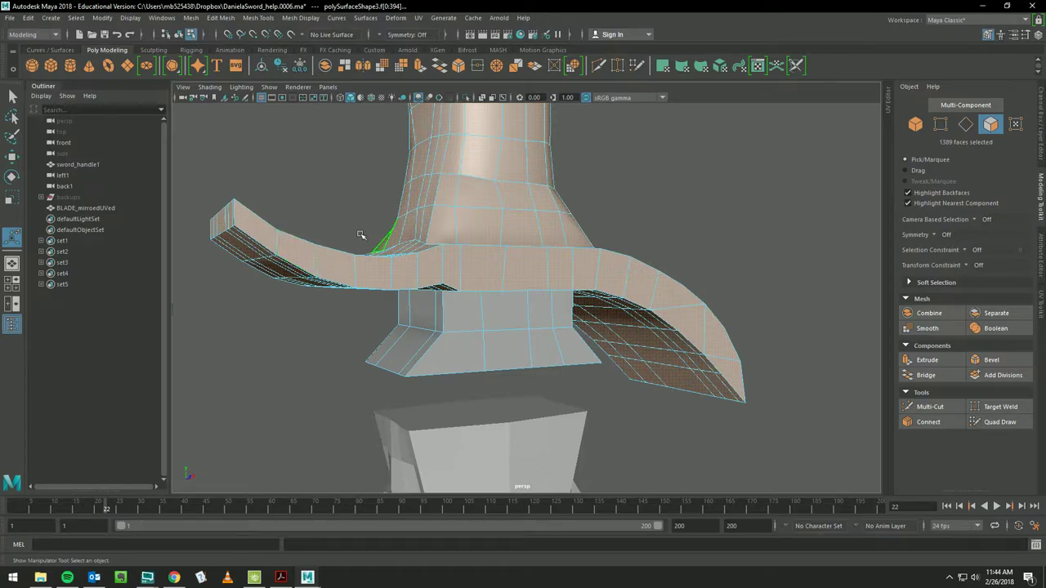
pyautogui.keyDown('alt'); pyautogui.moveTo(361, 236); pyautogui.dragTo(318, 235); pyautogui.keyUp('alt')
pyautogui.keyDown('alt'); pyautogui.moveTo(490, 226); pyautogui.dragTo(324, 259, button='right'); pyautogui.keyUp('alt')
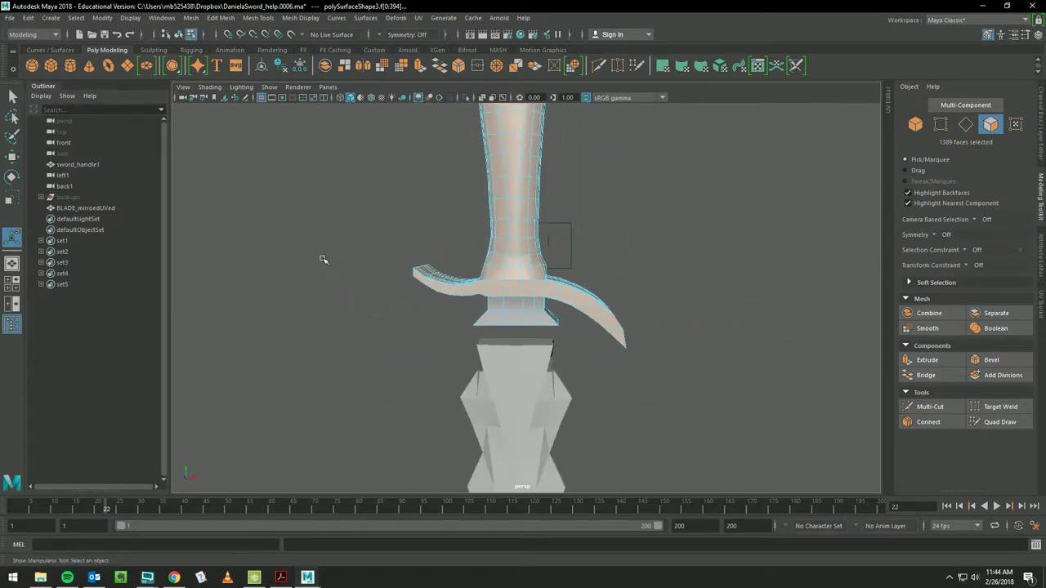
pyautogui.moveTo(333, 261)
pyautogui.keyDown('ctrl'); pyautogui.keyDown('shift'); pyautogui.mouseDown()
pyautogui.moveTo(574, 315)
pyautogui.moveTo(686, 370)
pyautogui.mouseUp(); pyautogui.keyUp('shift'); pyautogui.keyUp('ctrl')
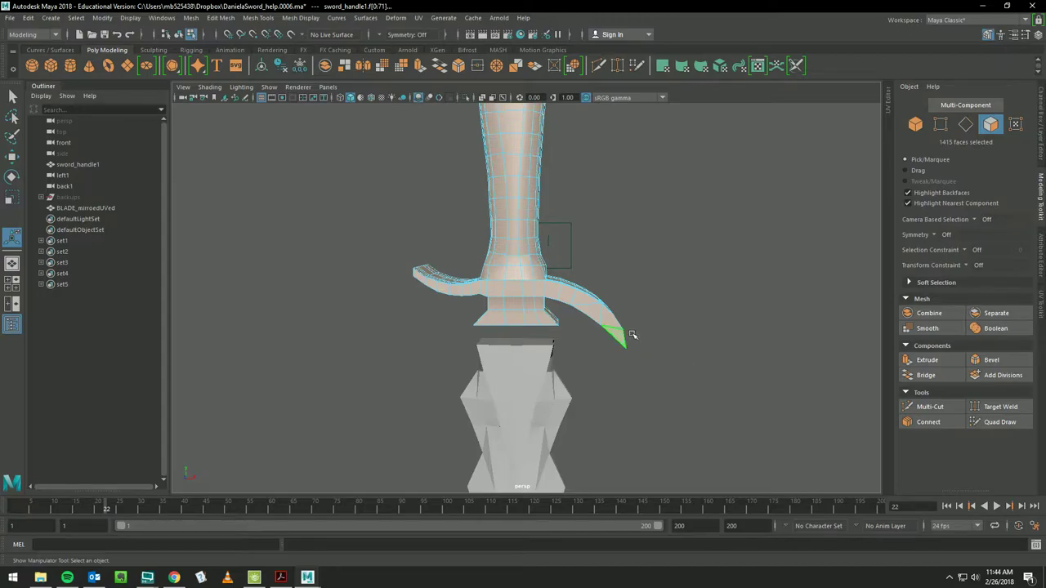
pyautogui.hotkey('ctrl', 'z')
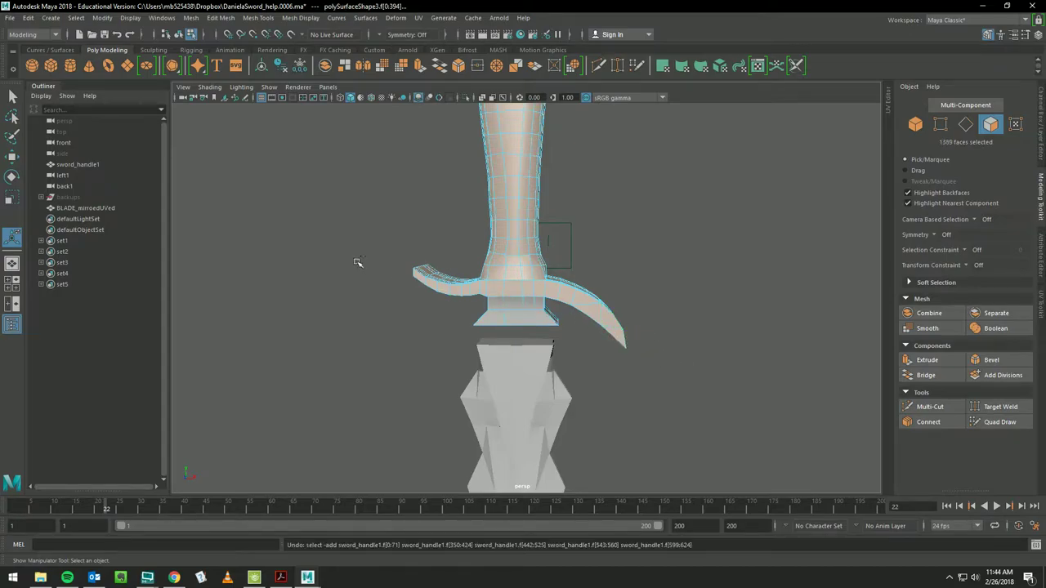
pyautogui.moveTo(357, 261)
pyautogui.keyDown('ctrl'); pyautogui.mouseDown()
pyautogui.moveTo(572, 316)
pyautogui.moveTo(679, 381)
pyautogui.mouseUp(); pyautogui.keyUp('ctrl')
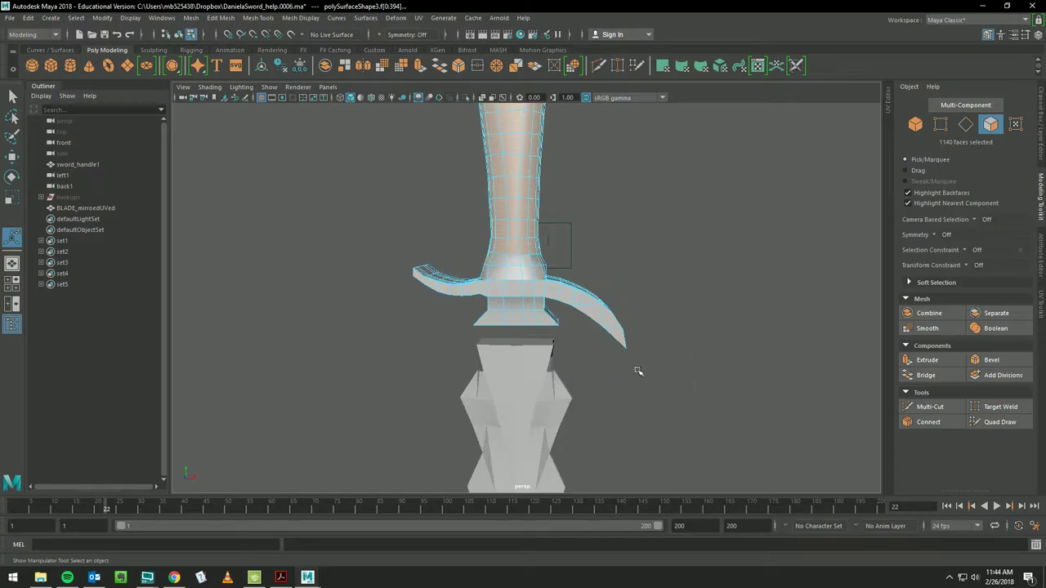
# - Add the two missed faces where the grip meets the guard to the grip selection
pyautogui.scroll(5, 411, 191)
pyautogui.moveTo(411, 190)
pyautogui.keyDown('alt'); pyautogui.mouseDown()
pyautogui.moveTo(665, 217)
pyautogui.moveTo(418, 202)
pyautogui.moveTo(522, 210)
pyautogui.mouseUp(); pyautogui.keyUp('alt')
pyautogui.scroll(-5, 472, 192)
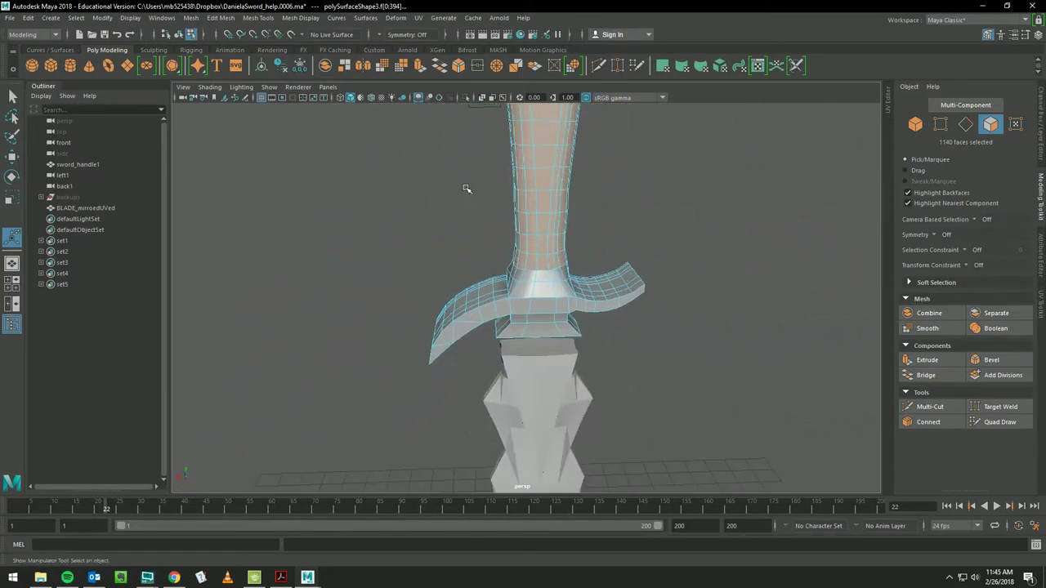
pyautogui.keyDown('alt'); pyautogui.moveTo(515, 151); pyautogui.dragTo(491, 303, button='middle'); pyautogui.keyUp('alt')
pyautogui.scroll(-3, 503, 327)
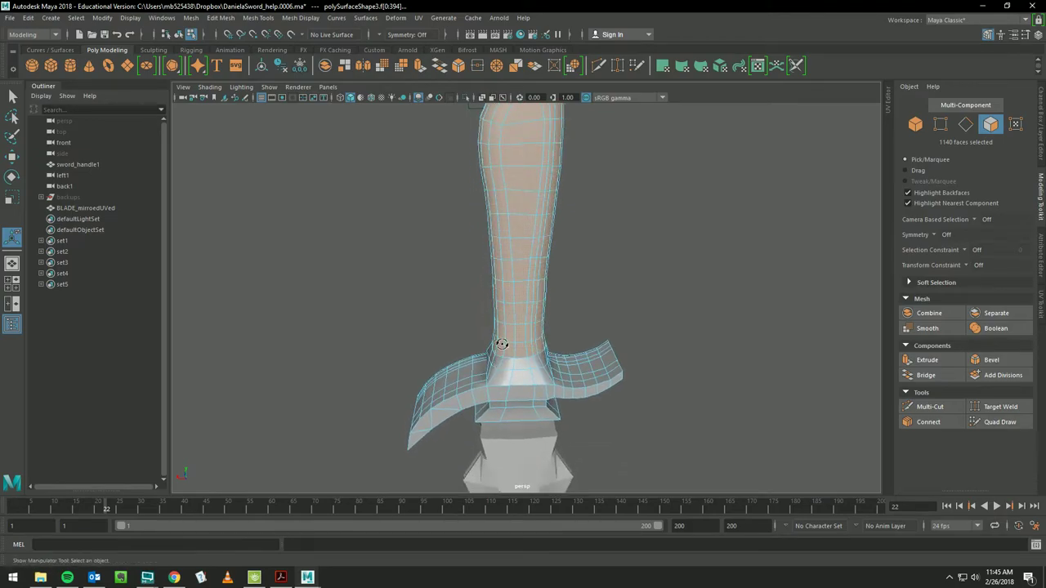
pyautogui.keyDown('alt'); pyautogui.moveTo(501, 344); pyautogui.dragTo(516, 350); pyautogui.keyUp('alt')
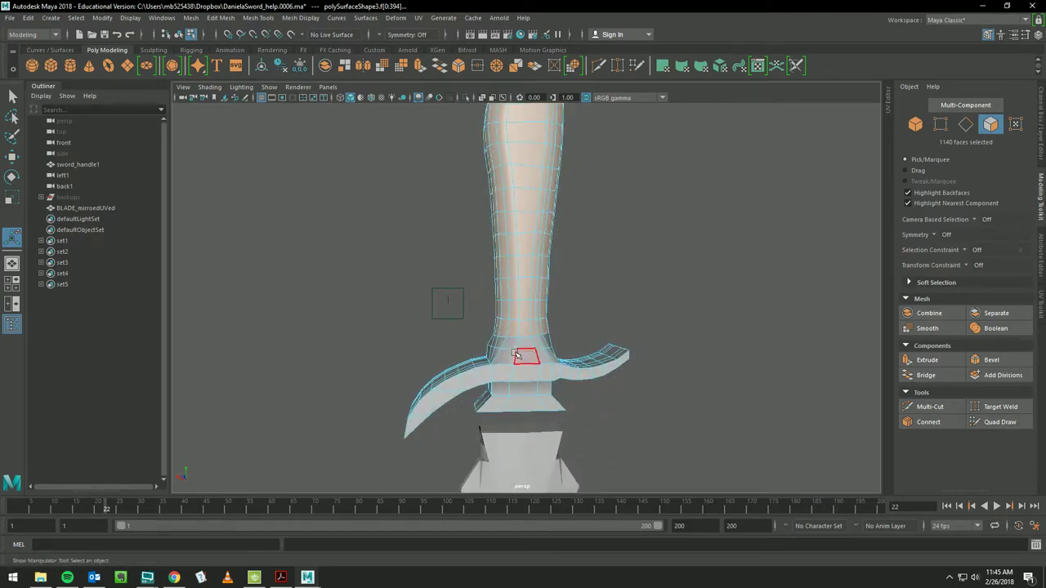
pyautogui.keyDown('shift'); pyautogui.click(511, 345); pyautogui.keyUp('shift')
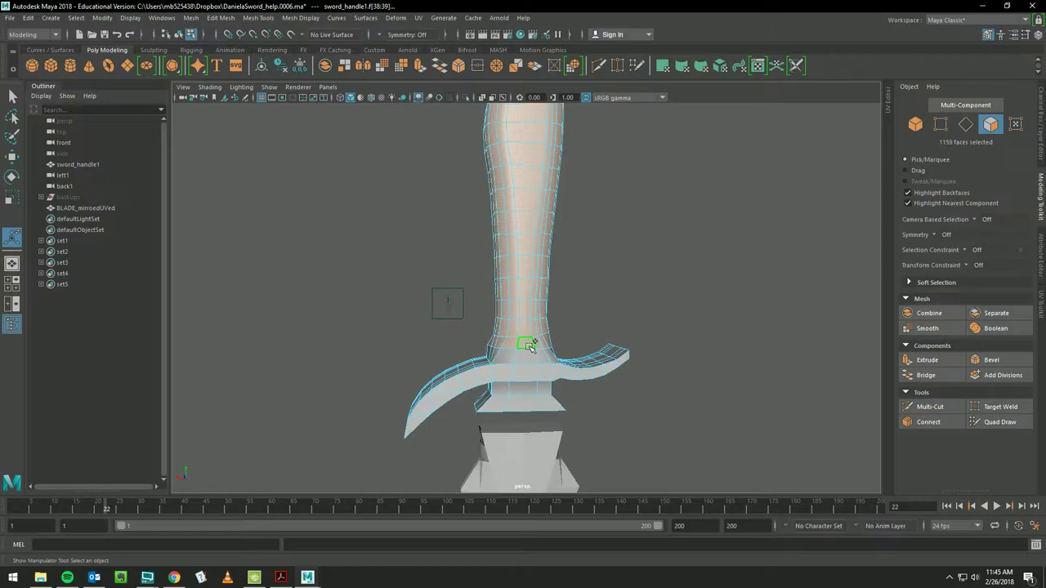
pyautogui.keyDown('shift'); pyautogui.click(527, 356); pyautogui.keyUp('shift')
pyautogui.moveTo(529, 357)
pyautogui.keyDown('alt'); pyautogui.mouseDown()
pyautogui.moveTo(640, 341)
pyautogui.moveTo(547, 373)
pyautogui.mouseUp(); pyautogui.keyUp('alt')
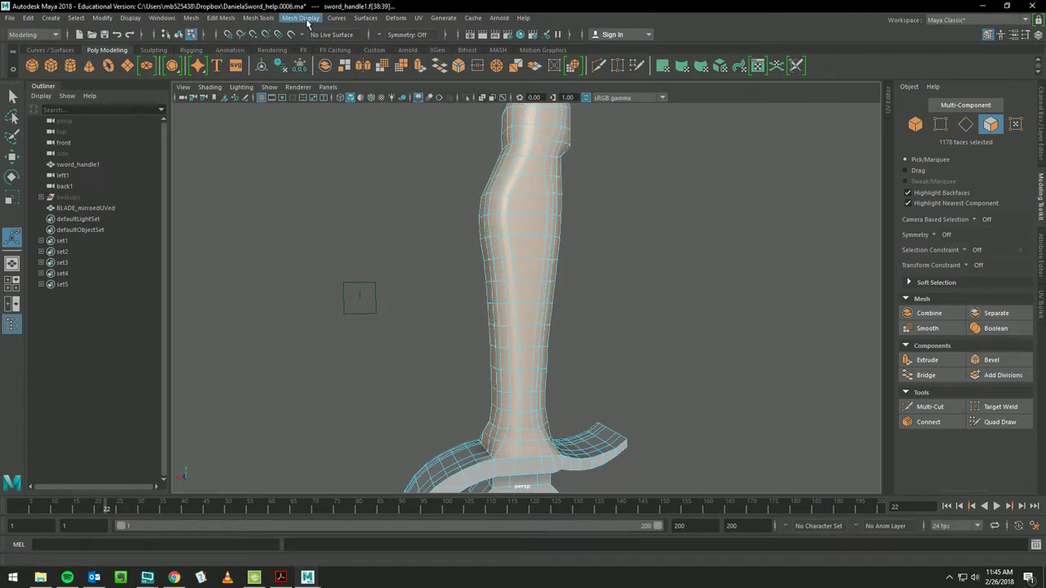
# - Apply a Cylindrical UV projection to the selected grip faces and inspect its manipulator
pyautogui.click(417, 18)
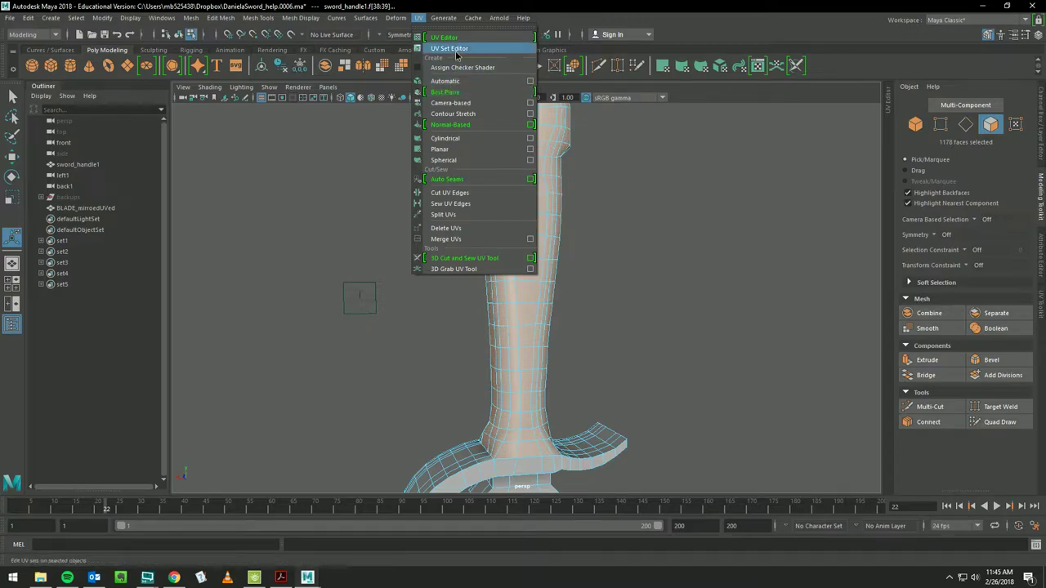
pyautogui.click(464, 138)
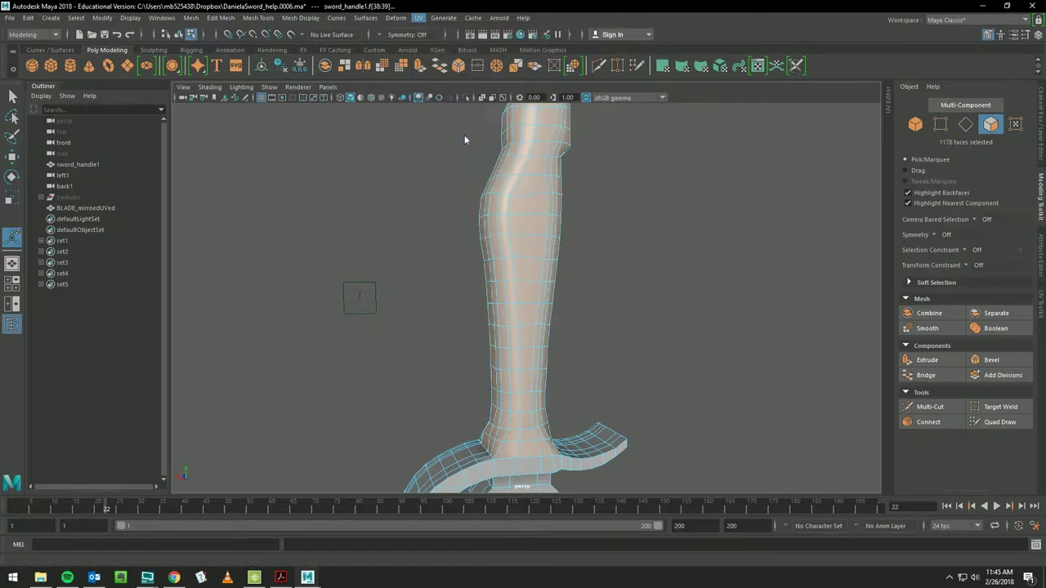
pyautogui.keyDown('alt'); pyautogui.moveTo(554, 265); pyautogui.dragTo(658, 296); pyautogui.keyUp('alt')
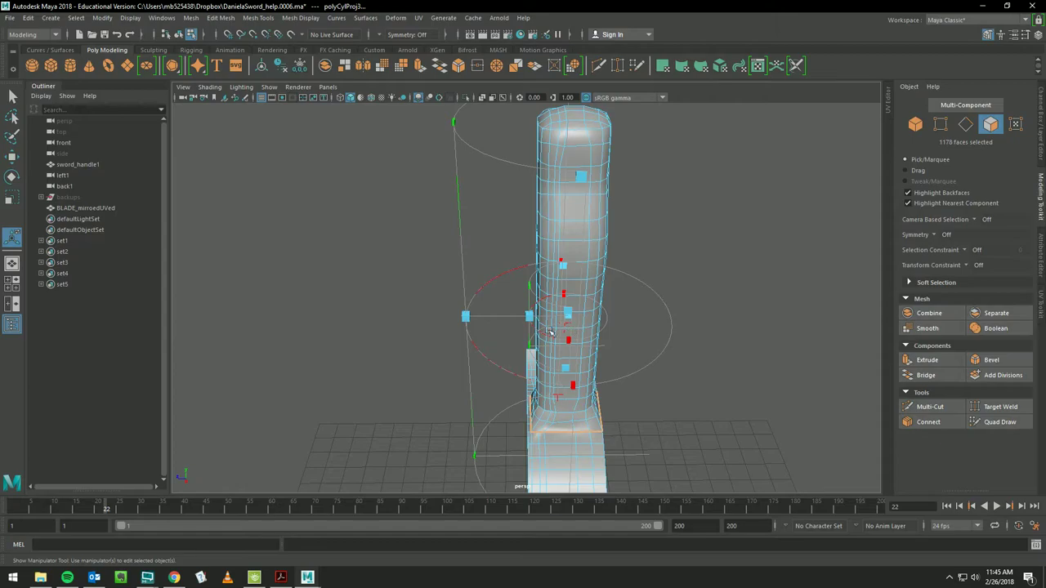
pyautogui.moveTo(550, 331)
pyautogui.keyDown('alt'); pyautogui.mouseDown()
pyautogui.moveTo(473, 324)
pyautogui.moveTo(497, 336)
pyautogui.moveTo(529, 386)
pyautogui.moveTo(577, 398)
pyautogui.mouseUp(); pyautogui.keyUp('alt')
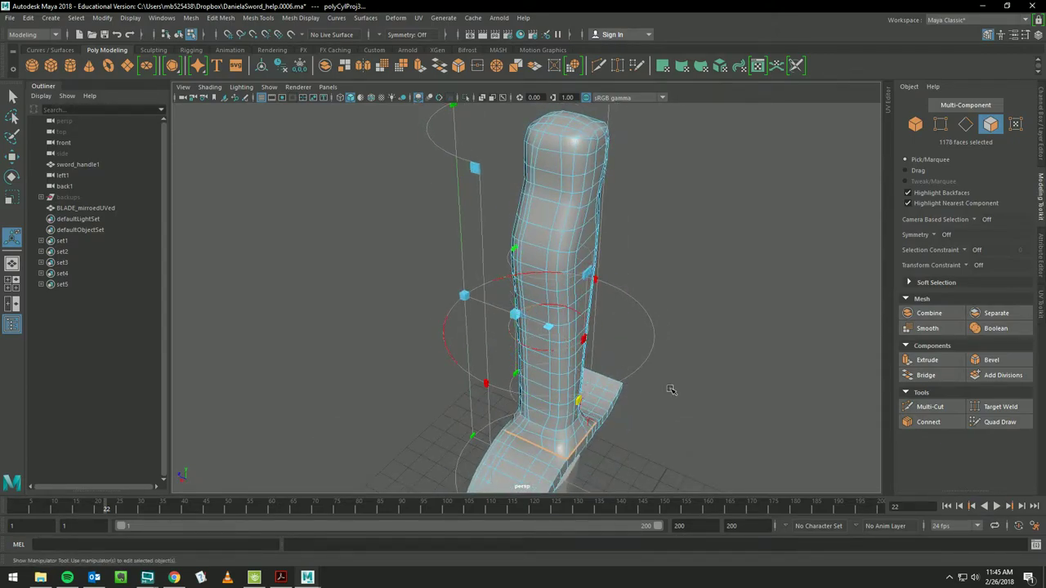
pyautogui.moveTo(501, 335)
pyautogui.keyDown('alt'); pyautogui.mouseDown()
pyautogui.moveTo(493, 384)
pyautogui.moveTo(801, 355)
pyautogui.mouseUp(); pyautogui.keyUp('alt')
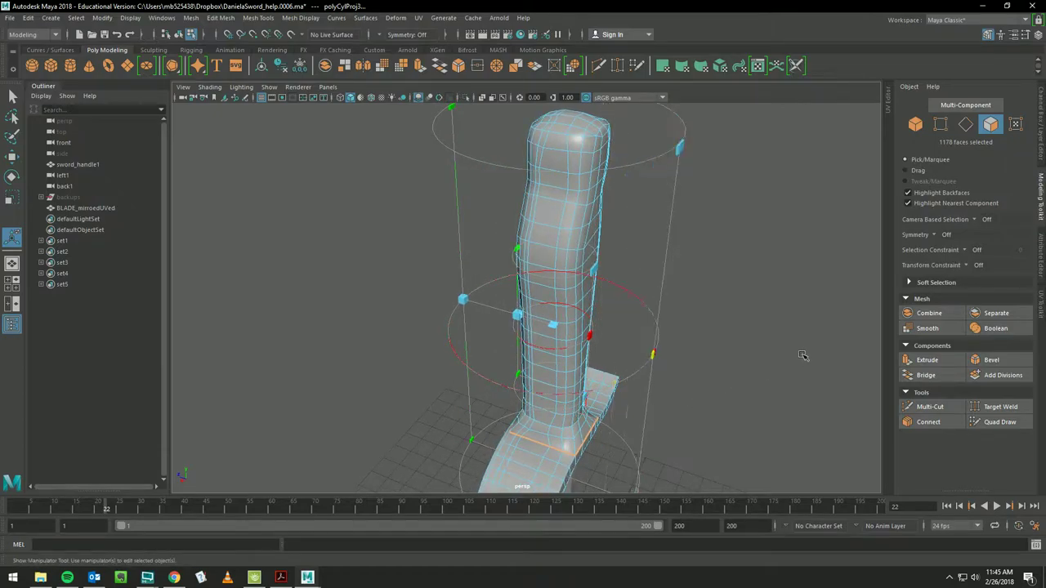
pyautogui.click(418, 17)
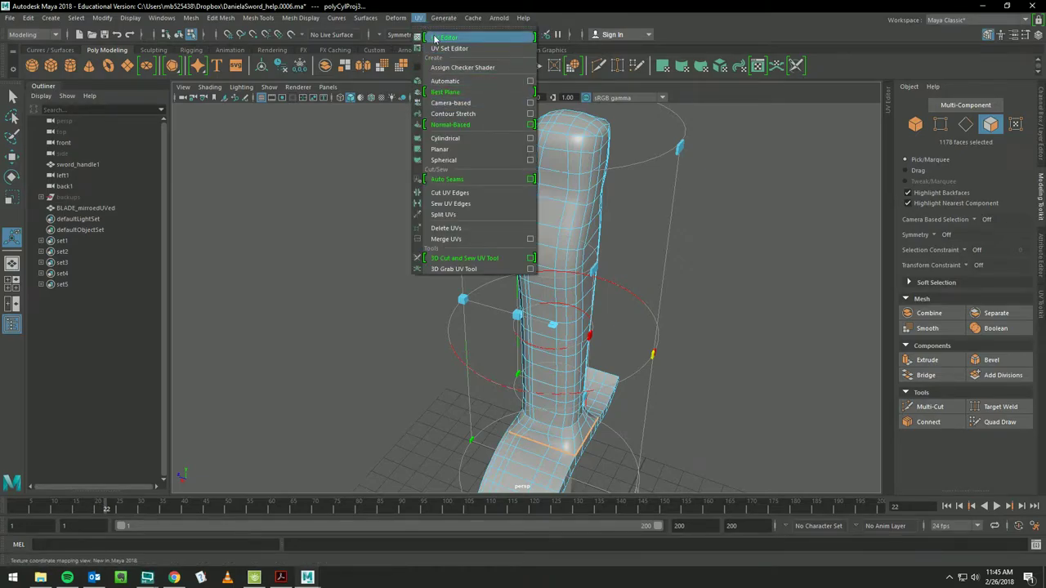
# - Open the UV Editor and try an Automatic projection on the grip, then undo it
pyautogui.click(442, 38)
pyautogui.scroll(-3, 747, 212)
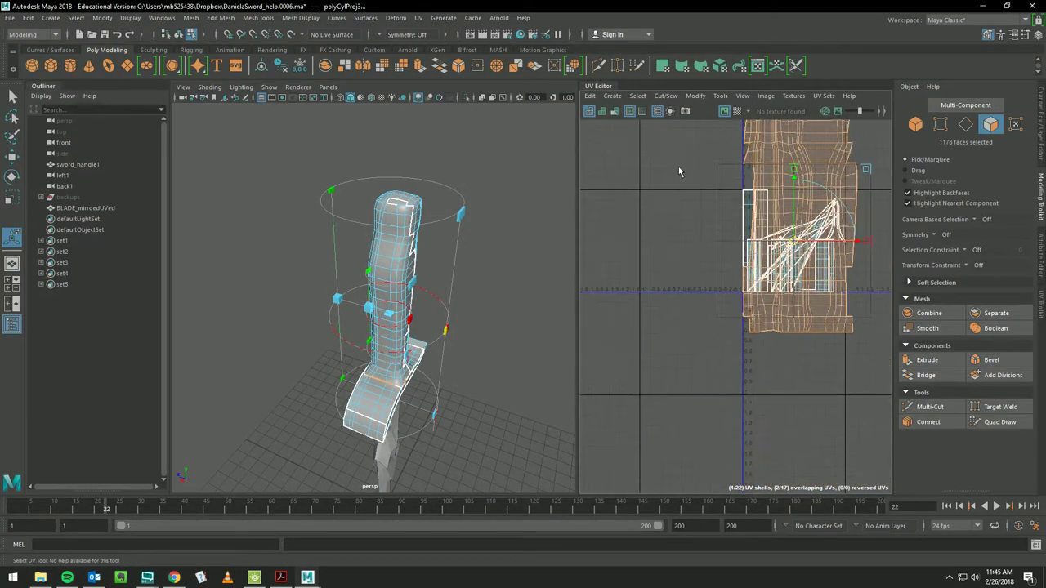
pyautogui.scroll(-2, 621, 273)
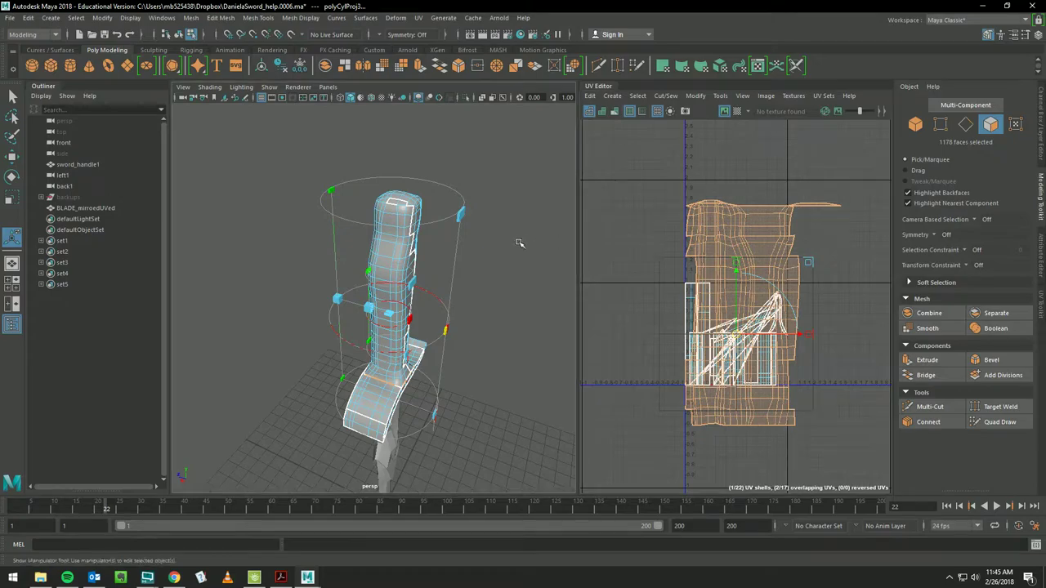
pyautogui.moveTo(462, 227)
pyautogui.keyDown('alt'); pyautogui.mouseDown()
pyautogui.moveTo(367, 226)
pyautogui.moveTo(426, 225)
pyautogui.mouseUp(); pyautogui.keyUp('alt')
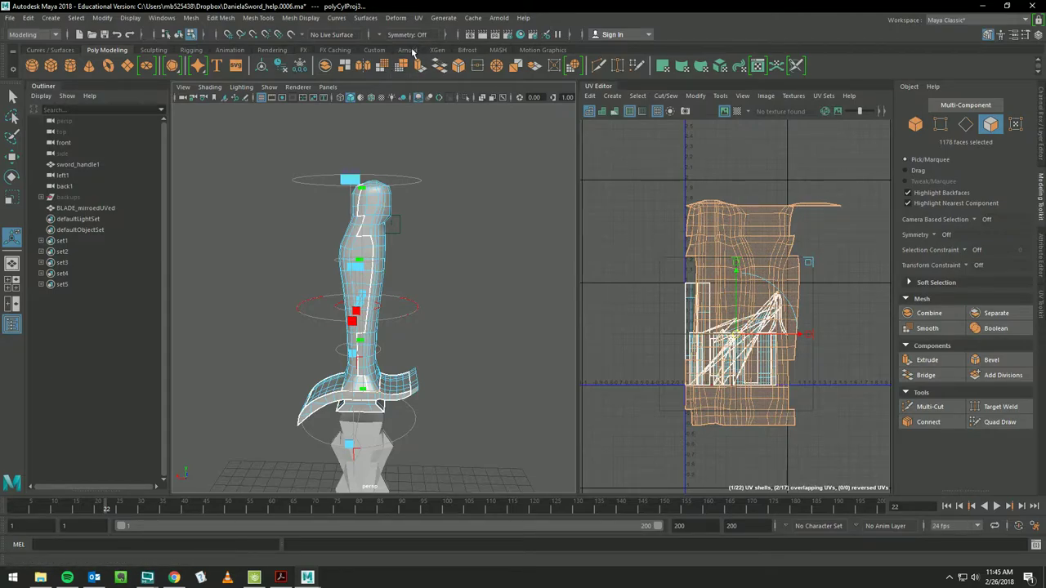
pyautogui.click(418, 17)
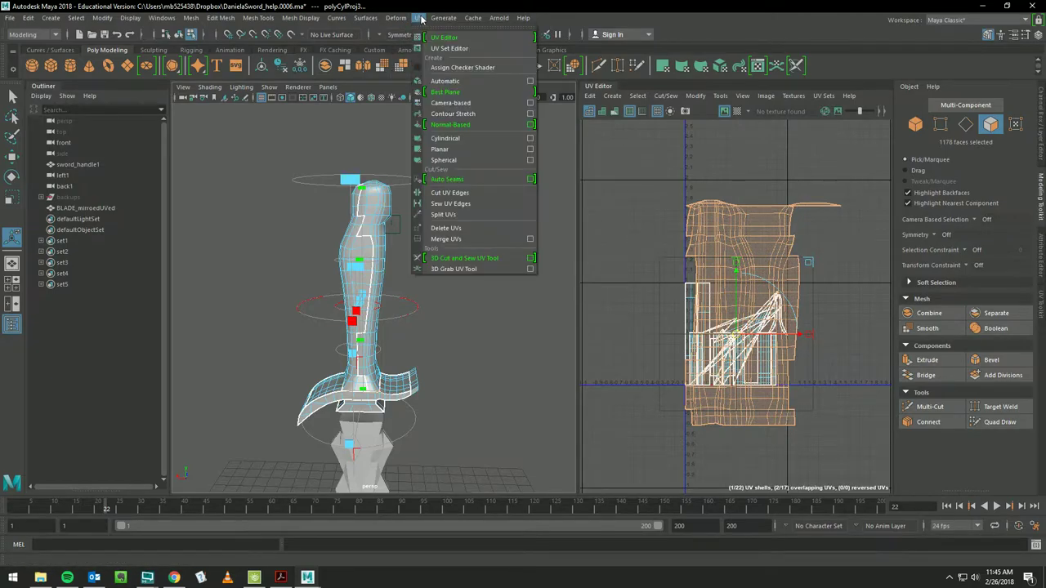
pyautogui.click(445, 80)
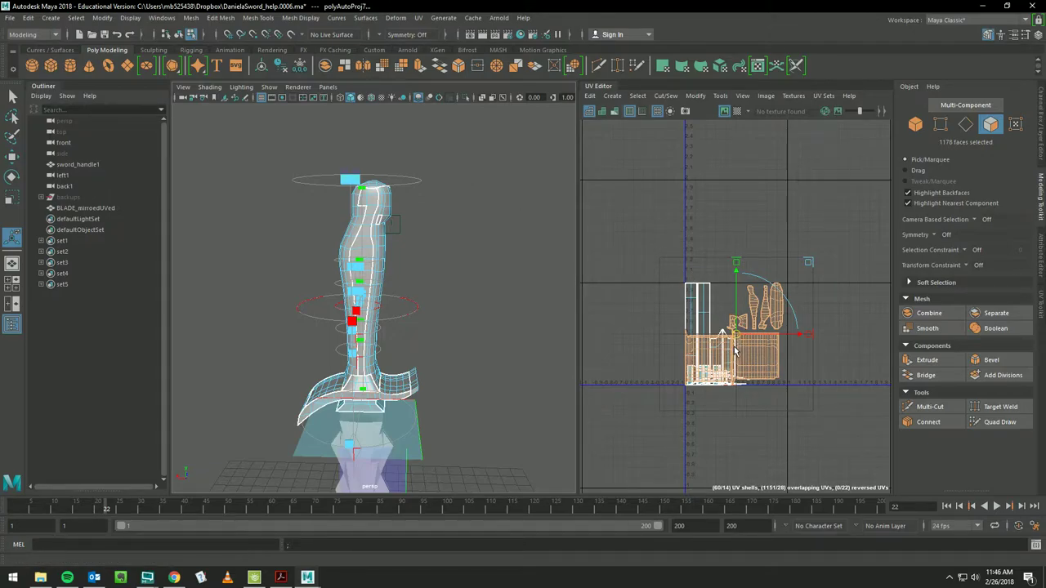
pyautogui.hotkey('ctrl', 'z')
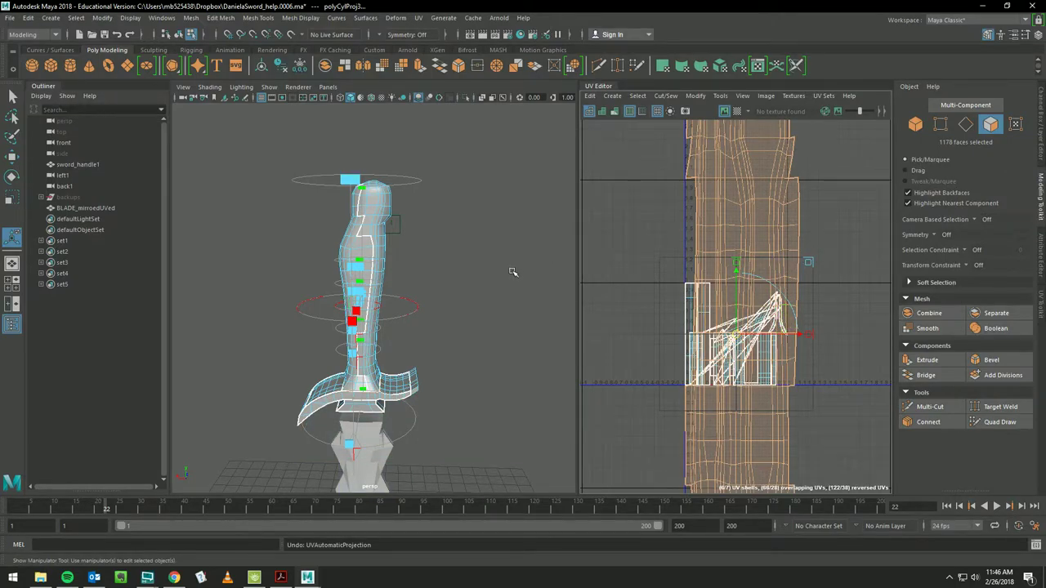
# - Orbit and zoom in closely on the sword handle to prepare for edge selection
pyautogui.keyDown('alt'); pyautogui.moveTo(512, 271); pyautogui.dragTo(551, 217, button='middle'); pyautogui.keyUp('alt')
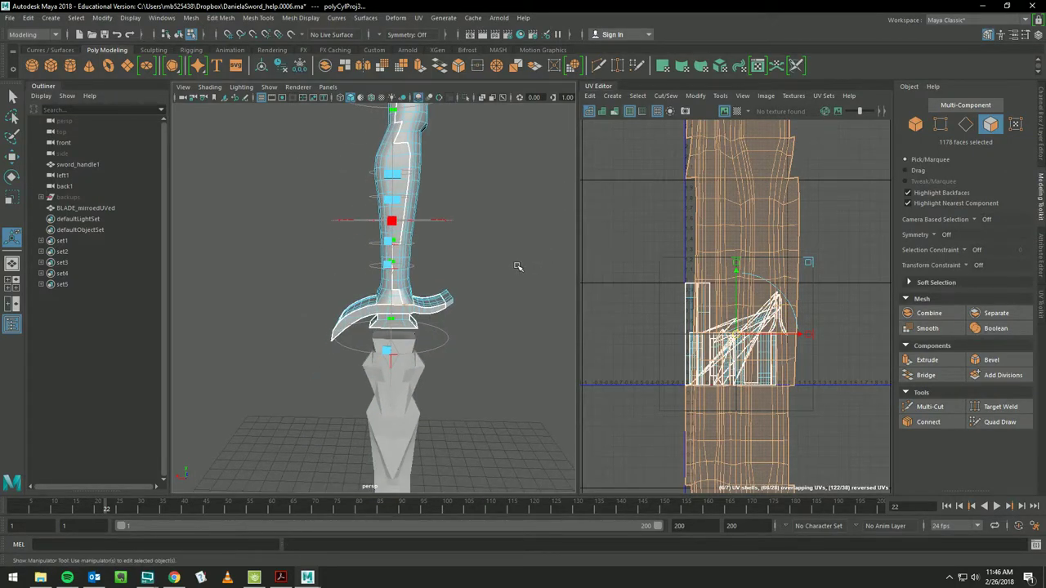
pyautogui.moveTo(515, 275)
pyautogui.keyDown('alt'); pyautogui.mouseDown()
pyautogui.moveTo(233, 269)
pyautogui.moveTo(395, 275)
pyautogui.moveTo(221, 270)
pyautogui.moveTo(439, 276)
pyautogui.moveTo(198, 278)
pyautogui.moveTo(515, 286)
pyautogui.moveTo(558, 279)
pyautogui.moveTo(543, 251)
pyautogui.moveTo(553, 283)
pyautogui.moveTo(517, 286)
pyautogui.mouseUp(); pyautogui.keyUp('alt')
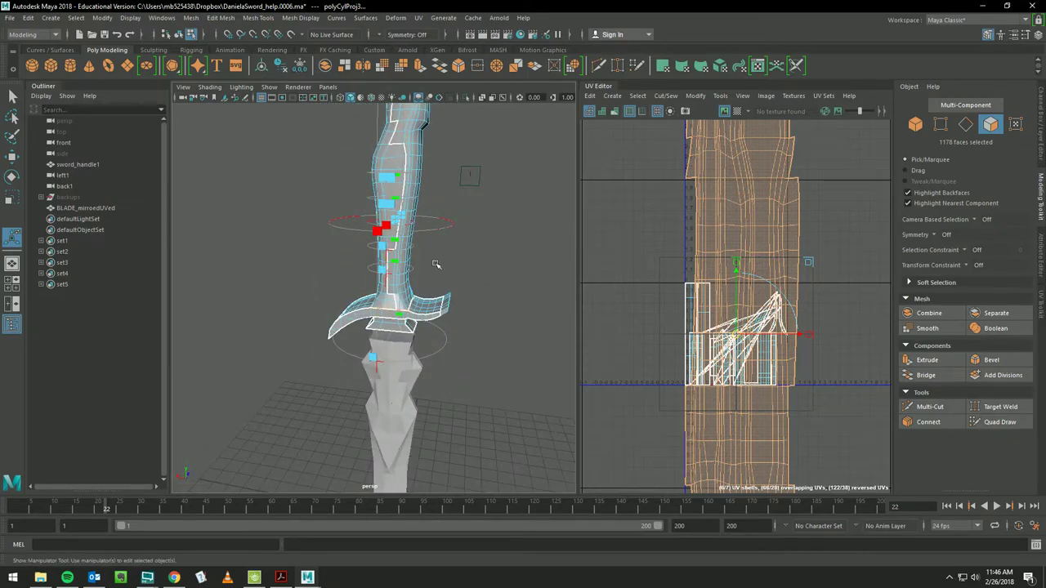
pyautogui.moveTo(471, 221)
pyautogui.keyDown('alt'); pyautogui.mouseDown()
pyautogui.moveTo(572, 214)
pyautogui.moveTo(499, 228)
pyautogui.moveTo(434, 223)
pyautogui.moveTo(483, 213)
pyautogui.moveTo(446, 221)
pyautogui.moveTo(629, 227)
pyautogui.mouseUp(); pyautogui.keyUp('alt')
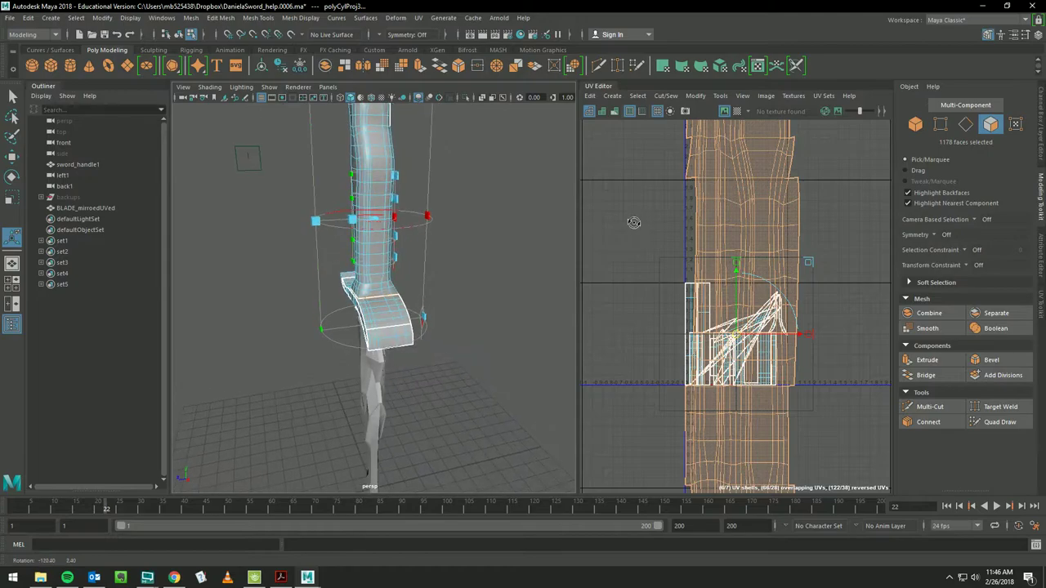
pyautogui.keyDown('alt'); pyautogui.moveTo(629, 226); pyautogui.dragTo(598, 260, button='middle'); pyautogui.keyUp('alt')
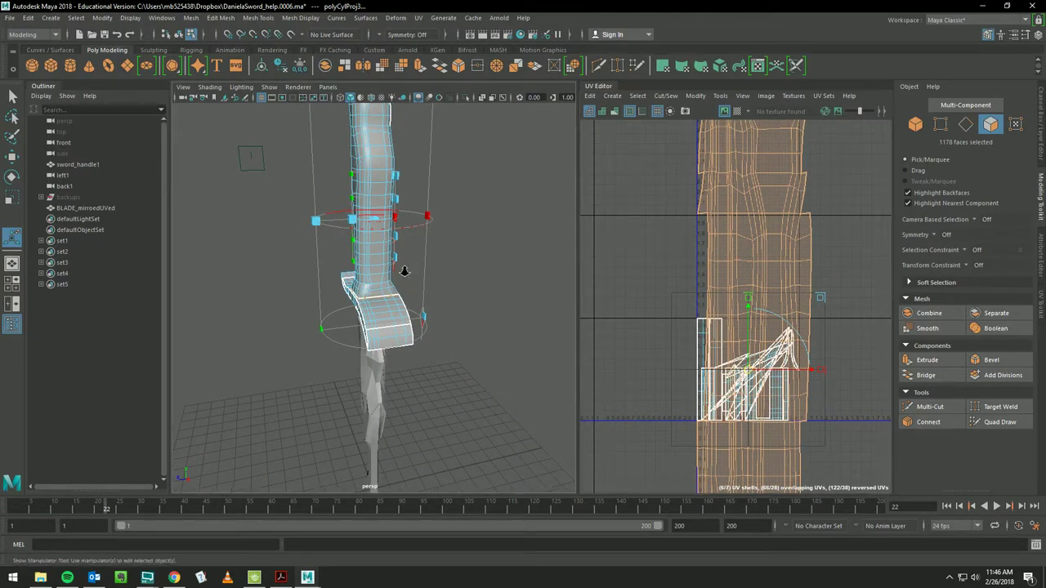
pyautogui.keyDown('alt'); pyautogui.moveTo(401, 269); pyautogui.dragTo(660, 226, button='right'); pyautogui.keyUp('alt')
pyautogui.moveTo(345, 263); pyautogui.dragTo(345, 236, button='right')
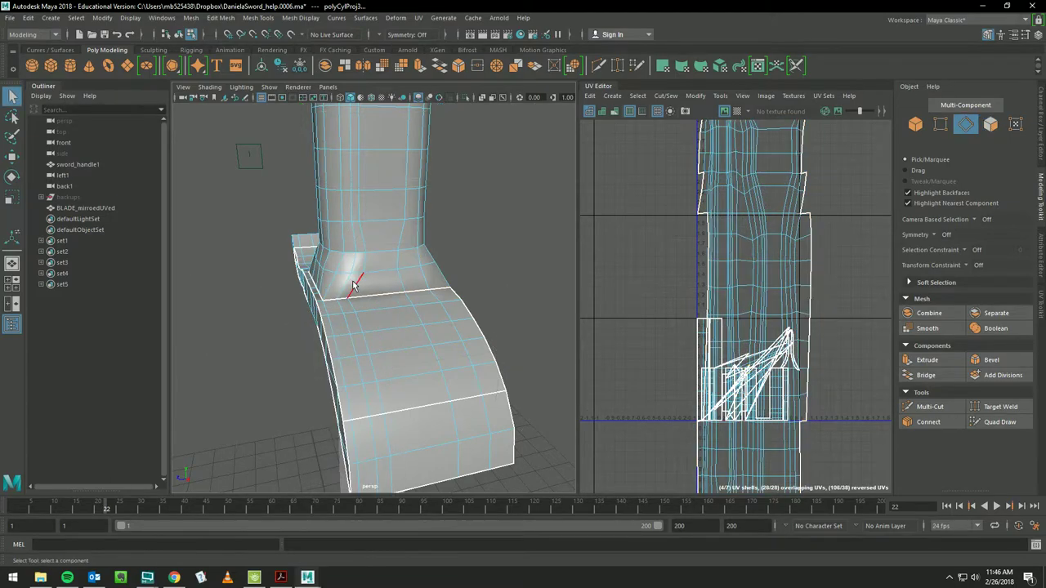
# - Select the edge loop around the handle's top and cut the UVs along it
pyautogui.click(383, 181)
pyautogui.keyDown('alt'); pyautogui.moveTo(384, 176); pyautogui.dragTo(343, 204); pyautogui.keyUp('alt')
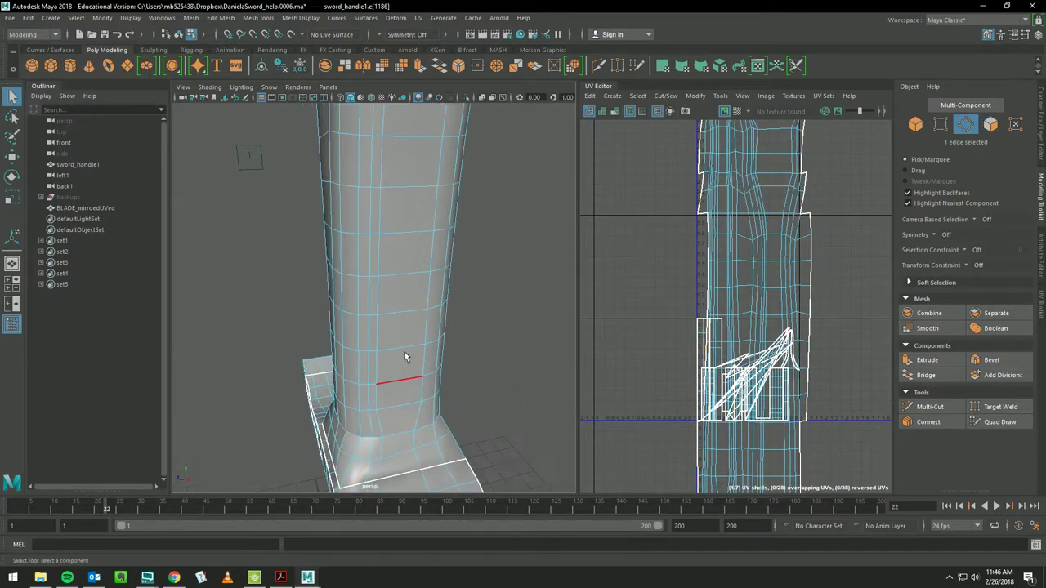
pyautogui.keyDown('alt'); pyautogui.moveTo(344, 204); pyautogui.dragTo(287, 227, button='right'); pyautogui.keyUp('alt')
pyautogui.keyDown('alt'); pyautogui.moveTo(288, 226); pyautogui.dragTo(366, 312); pyautogui.keyUp('alt')
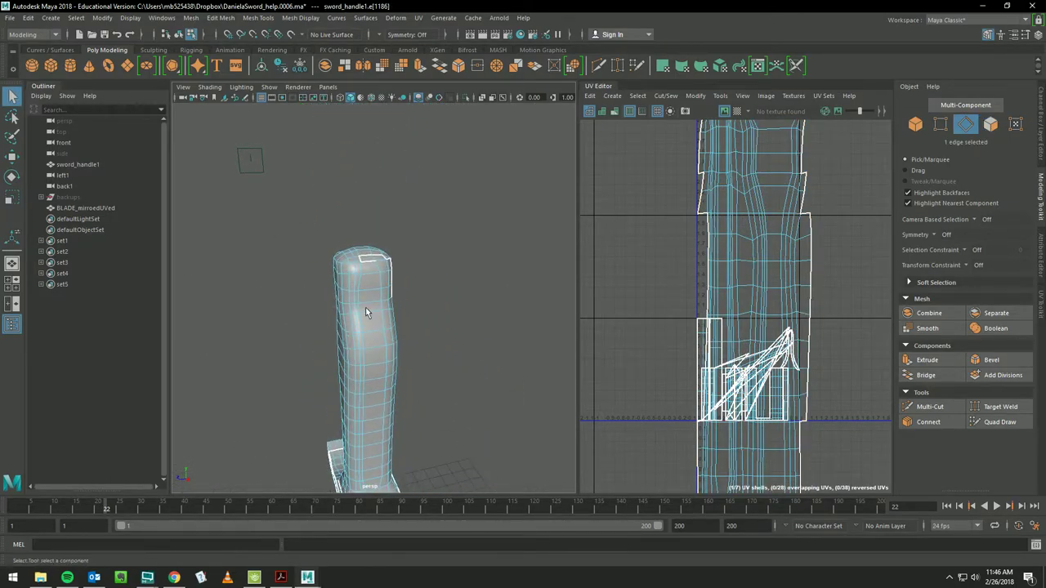
pyautogui.doubleClick(360, 263)
pyautogui.click(1041, 309)
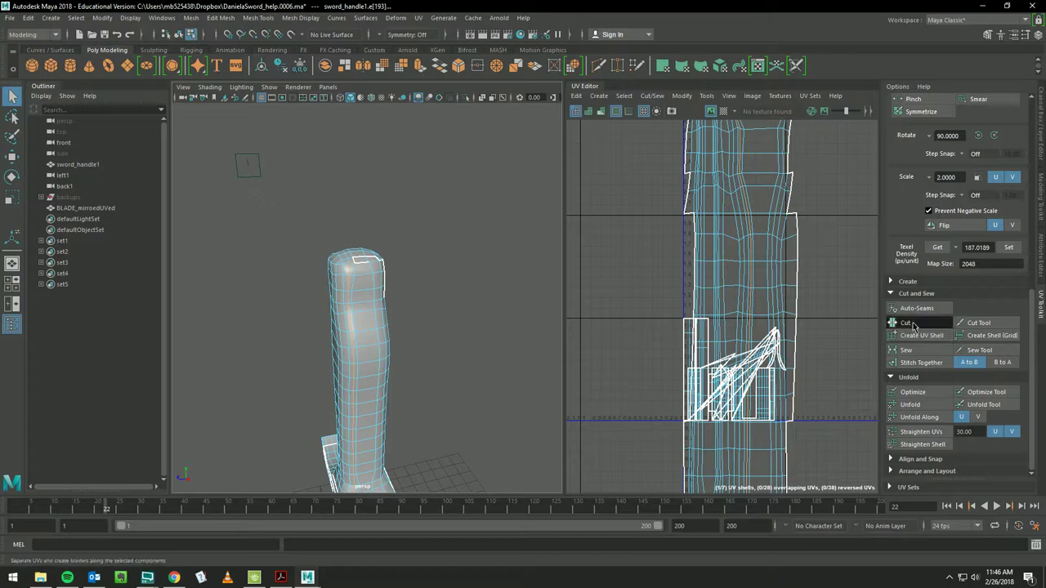
pyautogui.click(913, 325)
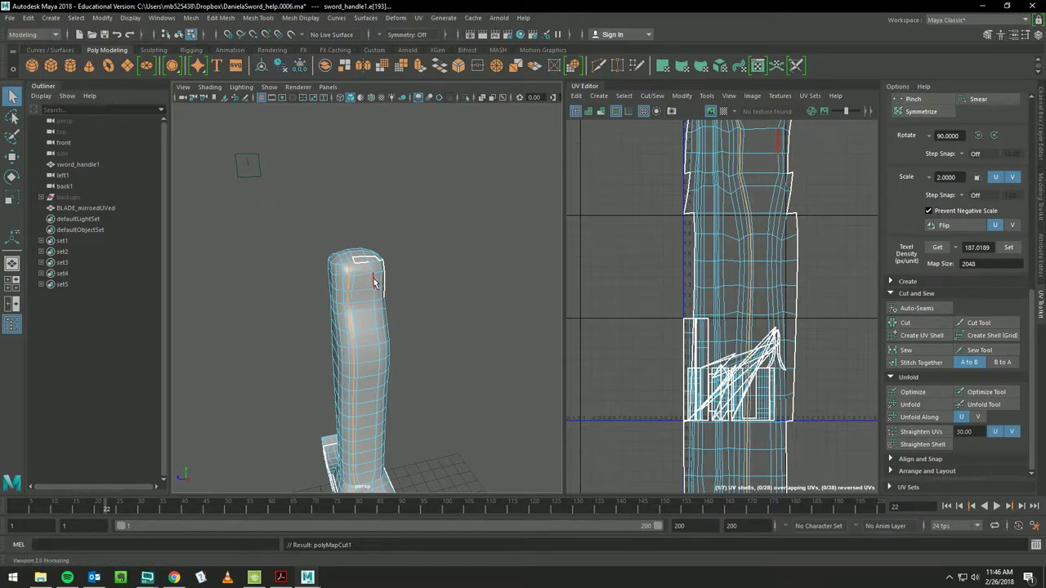
# - Select the vertical seam edge loop running down the handle
pyautogui.moveTo(444, 289)
pyautogui.keyDown('alt'); pyautogui.mouseDown()
pyautogui.moveTo(322, 278)
pyautogui.moveTo(512, 241)
pyautogui.moveTo(432, 242)
pyautogui.moveTo(451, 283)
pyautogui.mouseUp(); pyautogui.keyUp('alt')
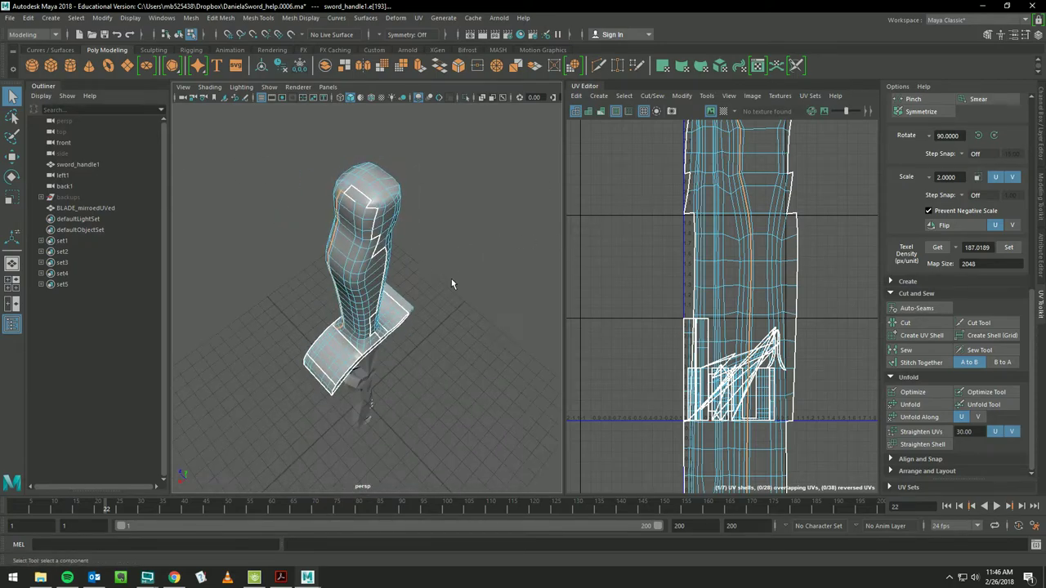
pyautogui.doubleClick(347, 190)
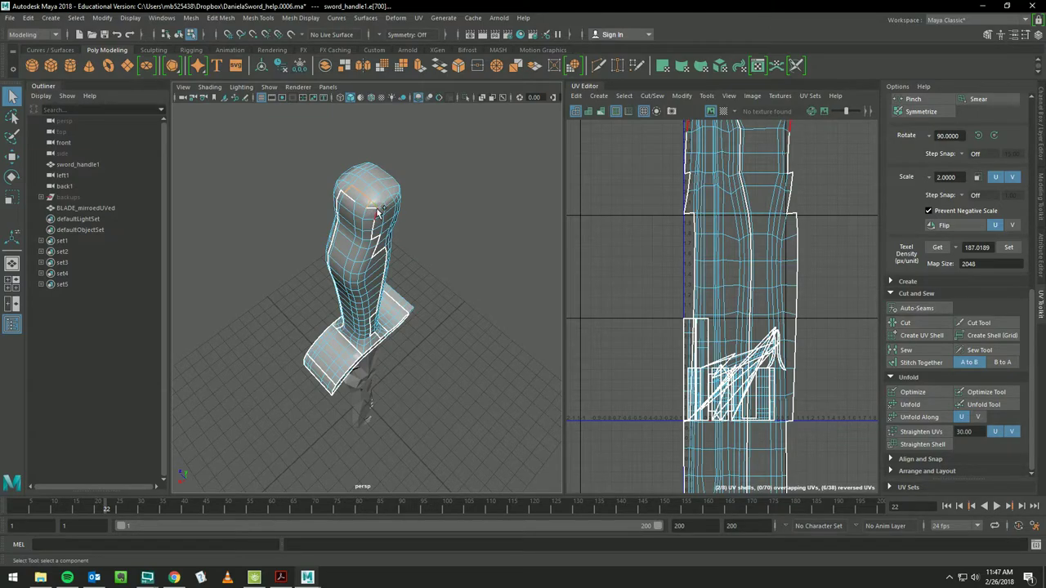
pyautogui.click(377, 212)
pyautogui.click(374, 233)
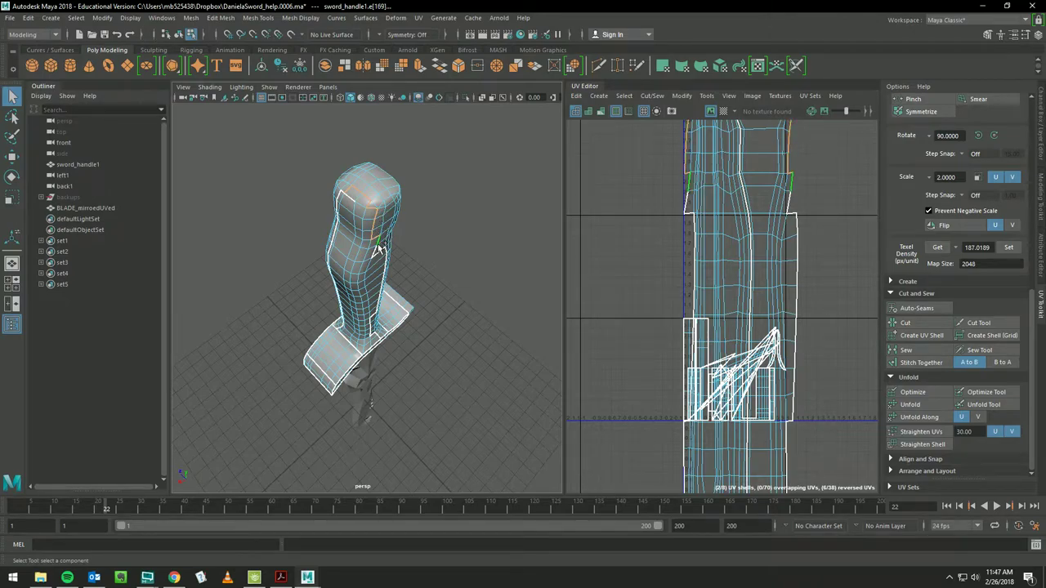
pyautogui.keyDown('alt'); pyautogui.moveTo(378, 257); pyautogui.dragTo(327, 205); pyautogui.keyUp('alt')
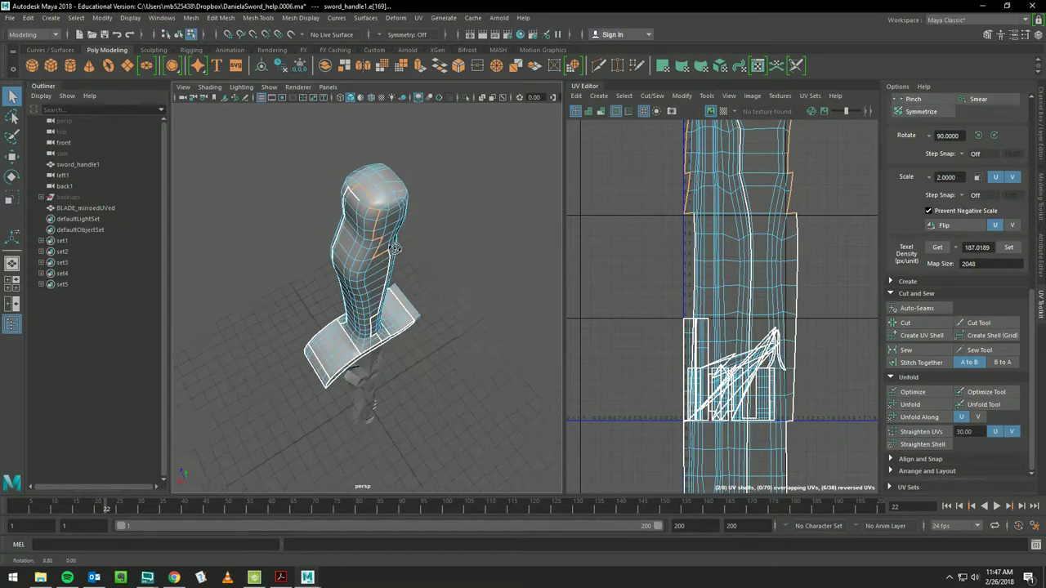
pyautogui.scroll(3, 275, 141)
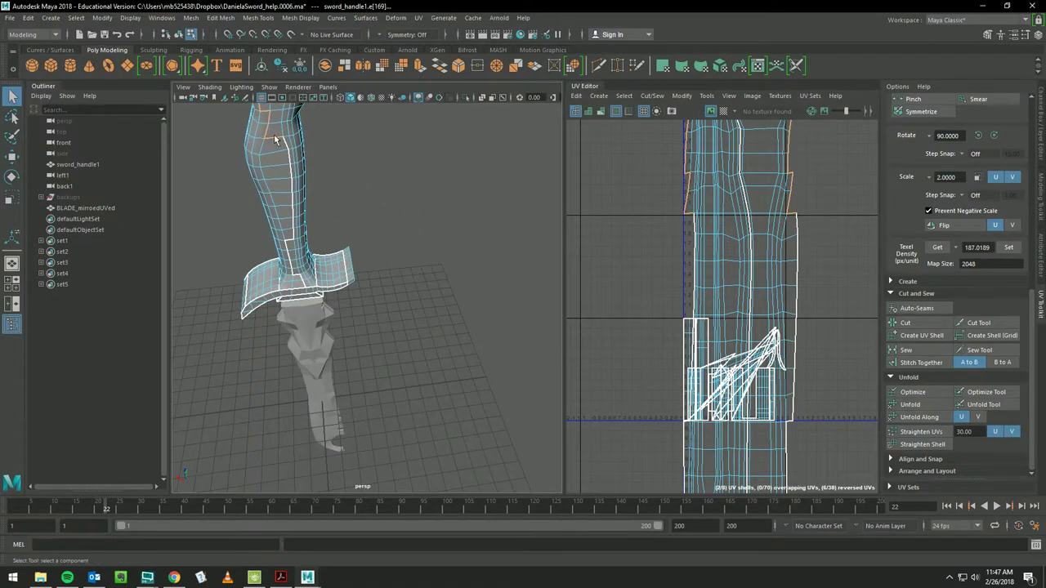
pyautogui.keyDown('shift'); pyautogui.doubleClick(295, 239); pyautogui.keyUp('shift')
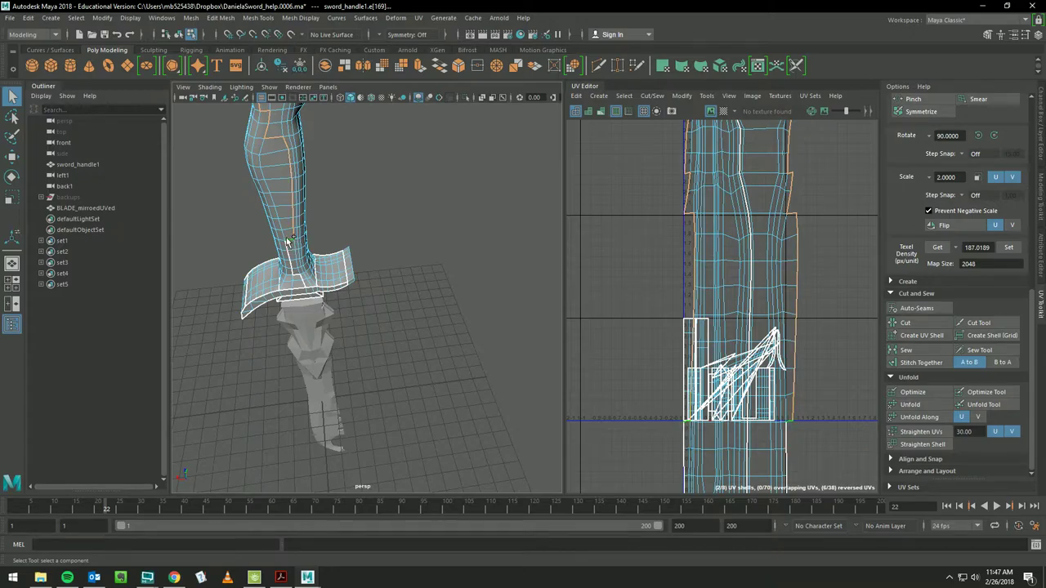
# - Pick the seam edges where the handle meets the guard
pyautogui.keyDown('alt'); pyautogui.moveTo(286, 241); pyautogui.dragTo(328, 169, button='middle'); pyautogui.keyUp('alt')
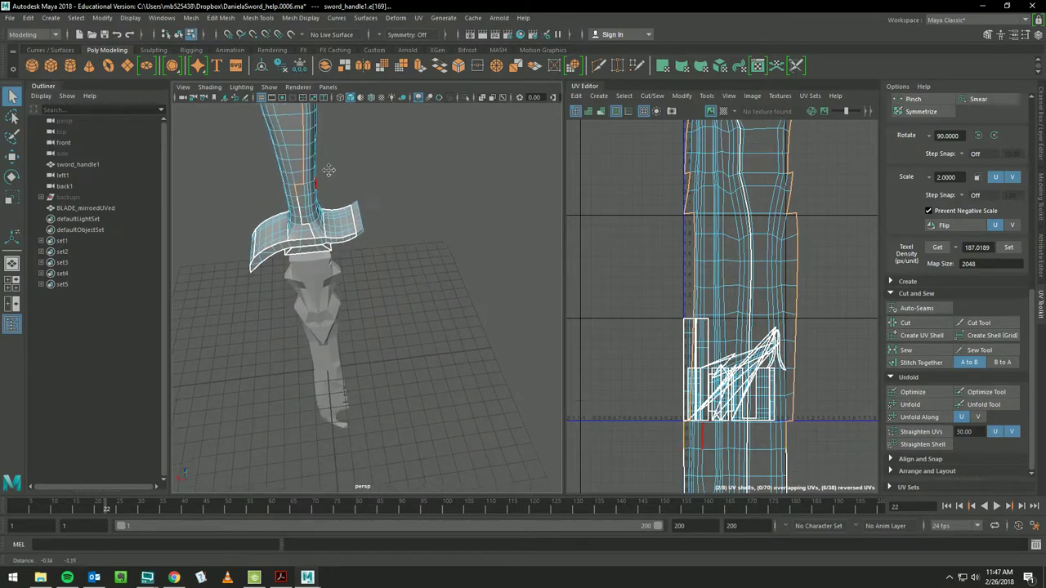
pyautogui.keyDown('alt'); pyautogui.moveTo(328, 170); pyautogui.dragTo(431, 211, button='right'); pyautogui.keyUp('alt')
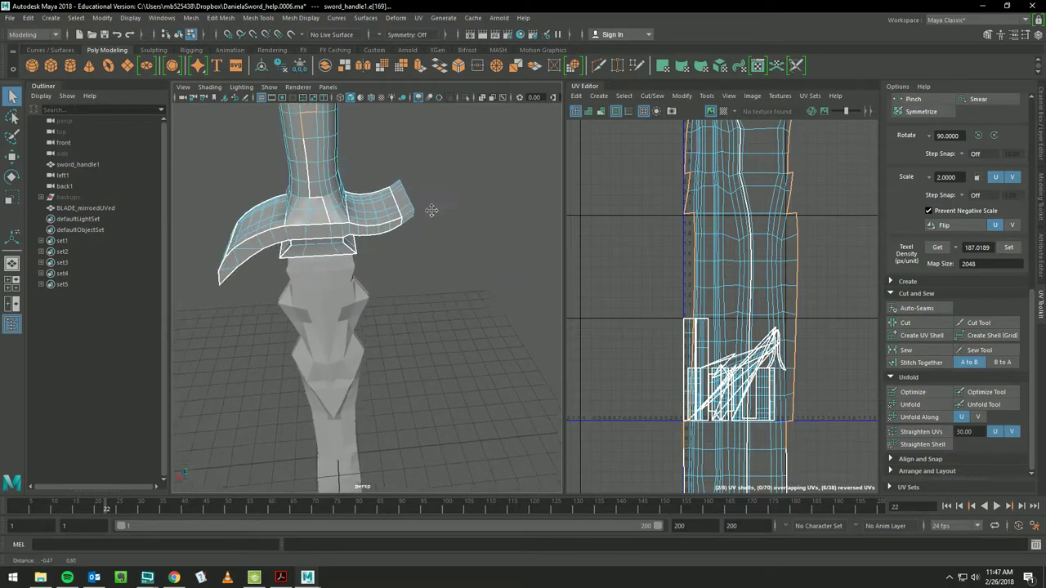
pyautogui.keyDown('alt'); pyautogui.moveTo(431, 210); pyautogui.dragTo(341, 206); pyautogui.keyUp('alt')
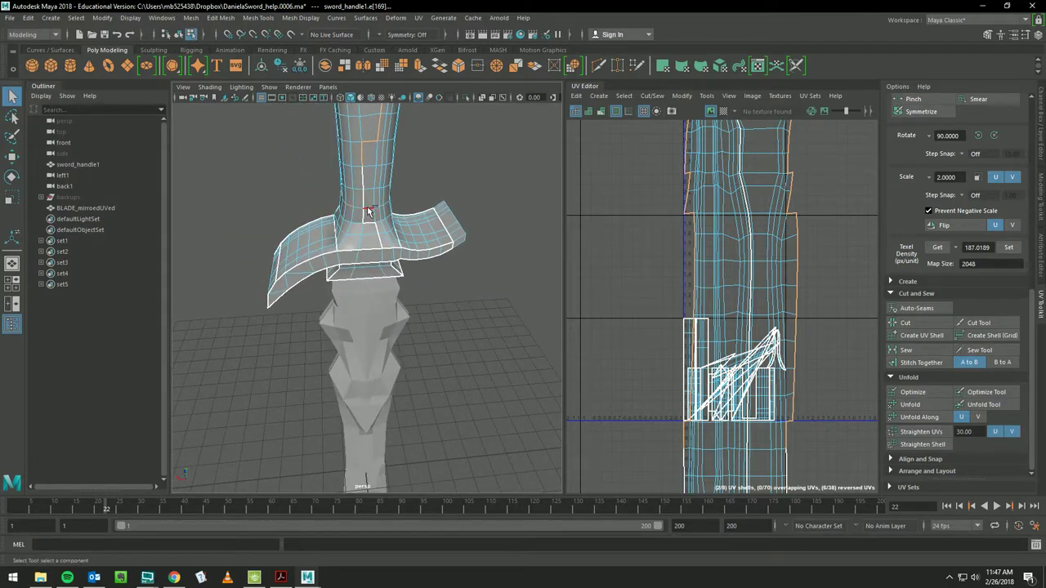
pyautogui.keyDown('shift'); pyautogui.click(362, 219); pyautogui.keyUp('shift')
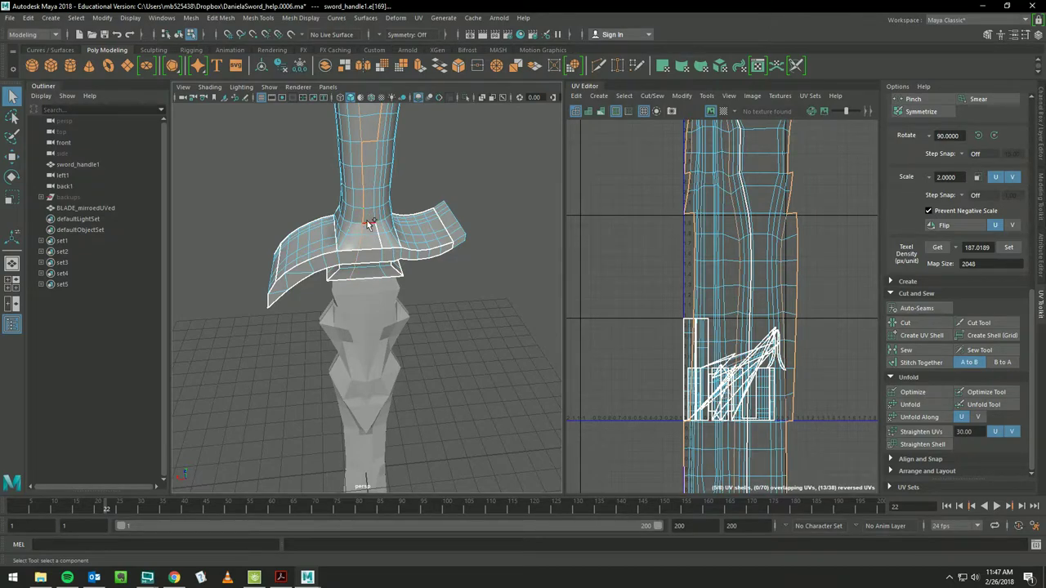
pyautogui.keyDown('shift'); pyautogui.click(368, 226); pyautogui.keyUp('shift')
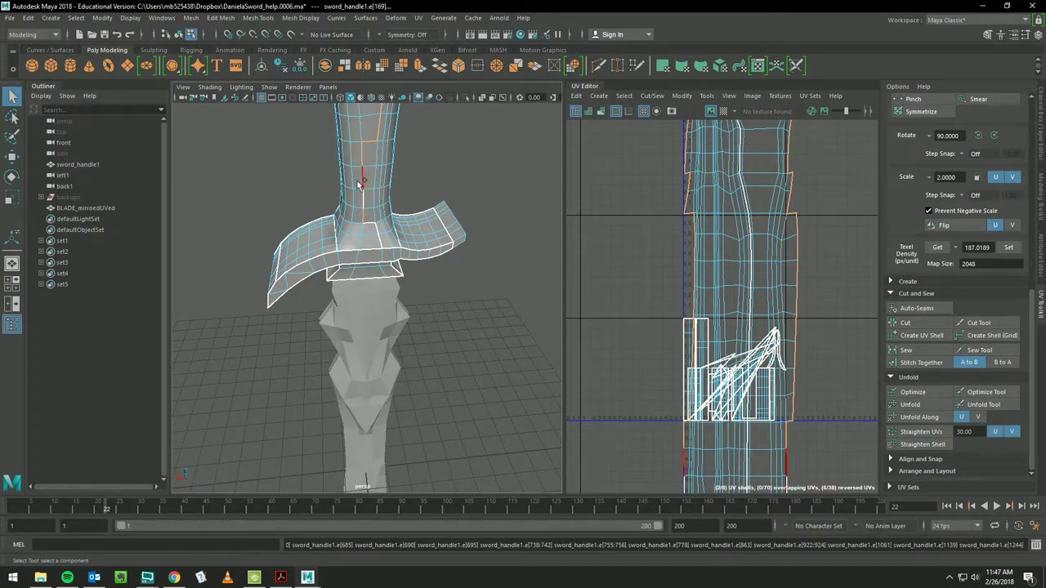
pyautogui.keyDown('shift'); pyautogui.click(359, 181); pyautogui.keyUp('shift')
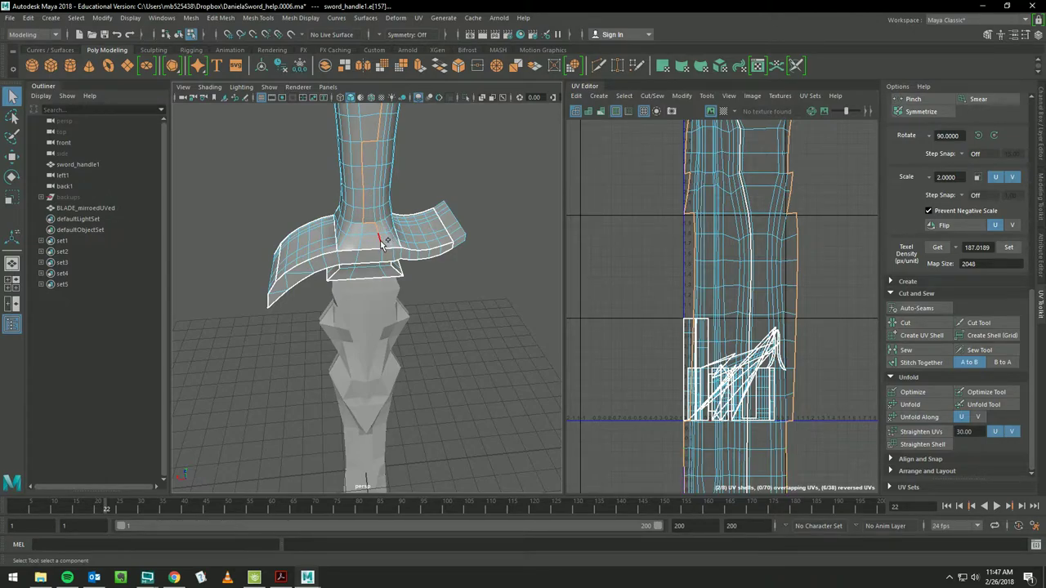
pyautogui.moveTo(483, 242)
pyautogui.keyDown('alt'); pyautogui.mouseDown()
pyautogui.moveTo(484, 226)
pyautogui.moveTo(420, 207)
pyautogui.moveTo(464, 221)
pyautogui.moveTo(558, 222)
pyautogui.mouseUp(); pyautogui.keyUp('alt')
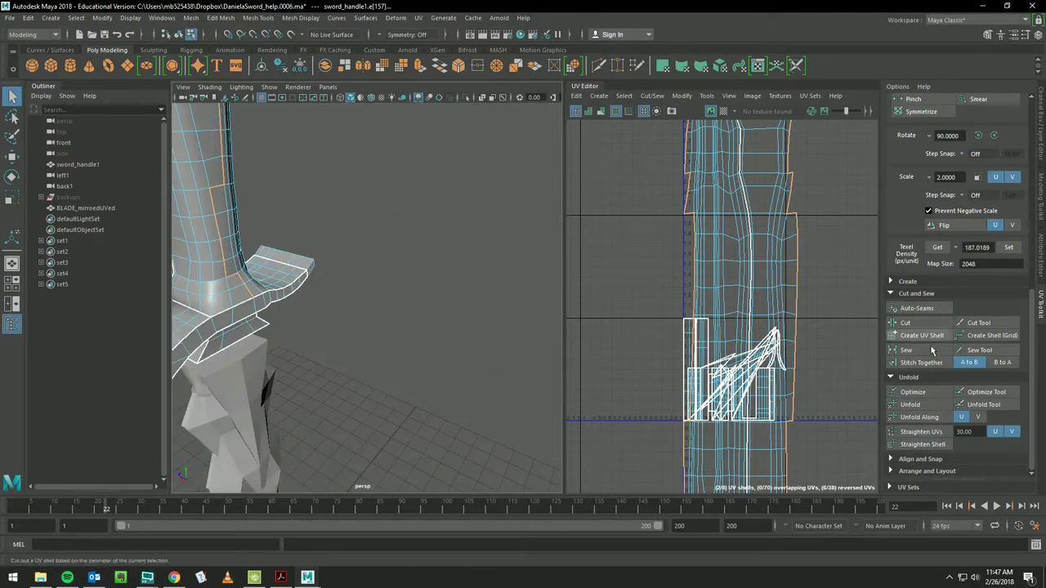
# - Stitch the selected UV seams, then select the edge run across the handle's top ring
pyautogui.click(907, 362)
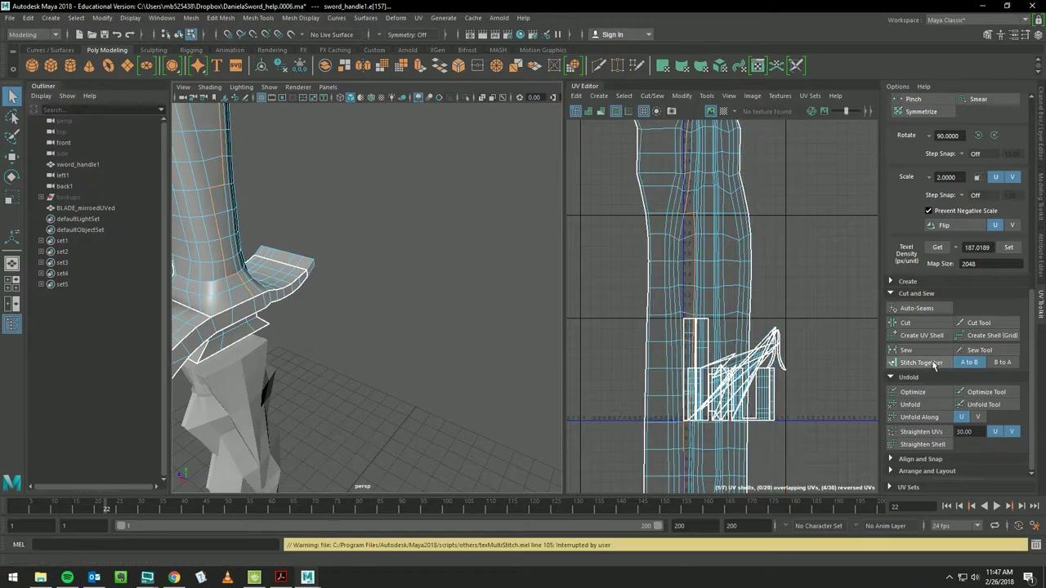
pyautogui.keyDown('alt'); pyautogui.moveTo(351, 147); pyautogui.dragTo(387, 145, button='right'); pyautogui.keyUp('alt')
pyautogui.moveTo(386, 144)
pyautogui.keyDown('alt'); pyautogui.mouseDown()
pyautogui.moveTo(340, 378)
pyautogui.moveTo(397, 338)
pyautogui.moveTo(338, 345)
pyautogui.moveTo(334, 335)
pyautogui.moveTo(436, 327)
pyautogui.moveTo(444, 310)
pyautogui.moveTo(437, 327)
pyautogui.mouseUp(); pyautogui.keyUp('alt')
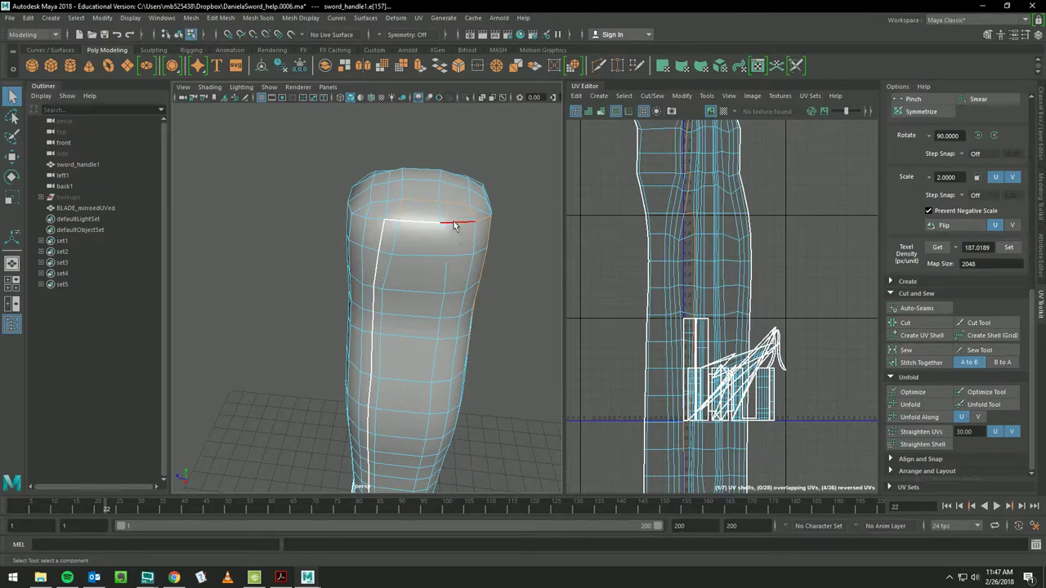
pyautogui.keyDown('alt'); pyautogui.moveTo(479, 219); pyautogui.dragTo(390, 233); pyautogui.keyUp('alt')
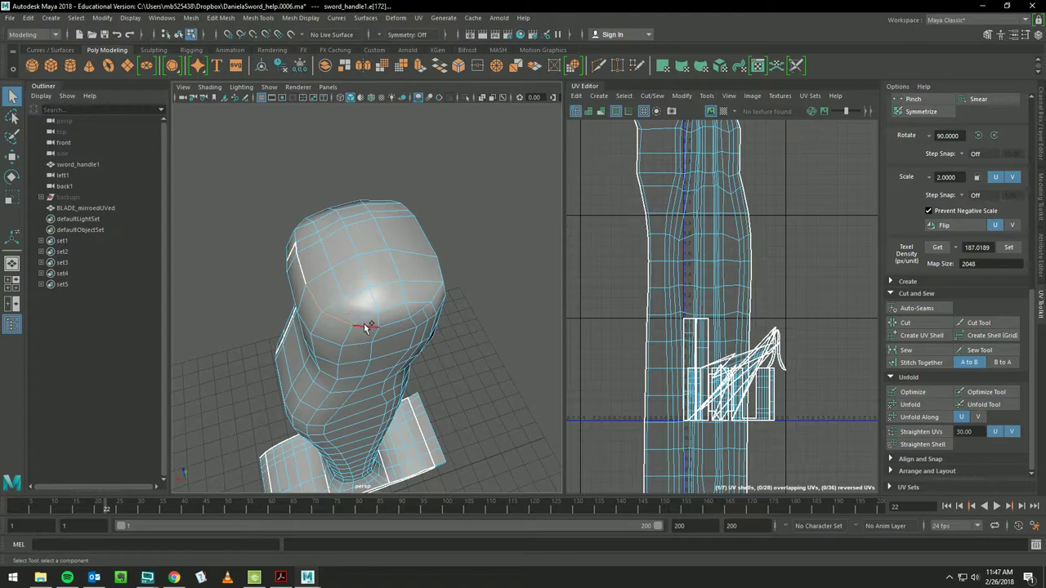
pyautogui.moveTo(365, 326); pyautogui.dragTo(417, 314)
pyautogui.keyDown('alt'); pyautogui.moveTo(446, 302); pyautogui.dragTo(409, 286); pyautogui.keyUp('alt')
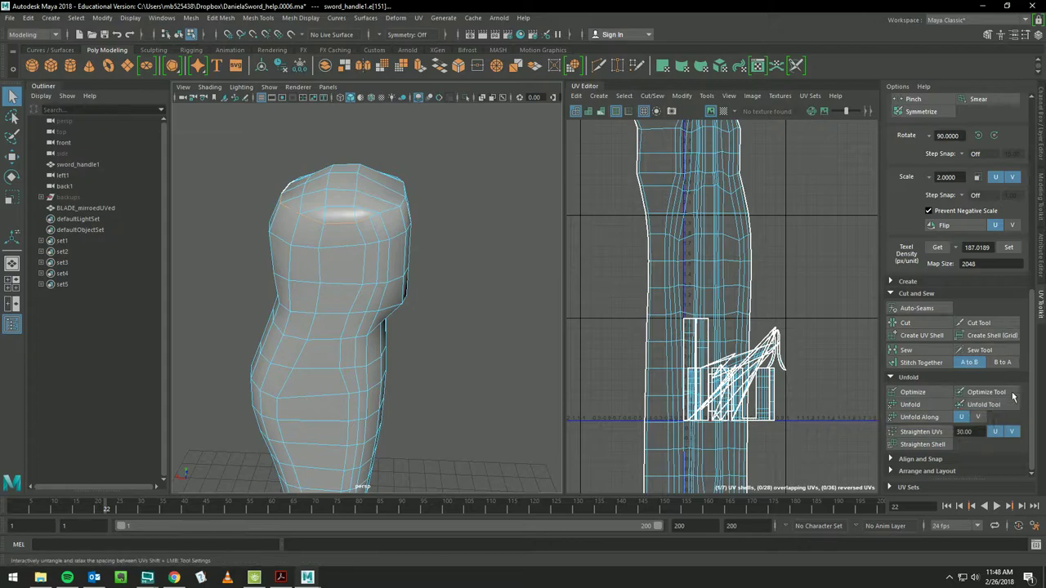
# - Delete the vertical edge loop from the handle using Quad Draw in the Modeling Toolkit
pyautogui.click(1041, 191)
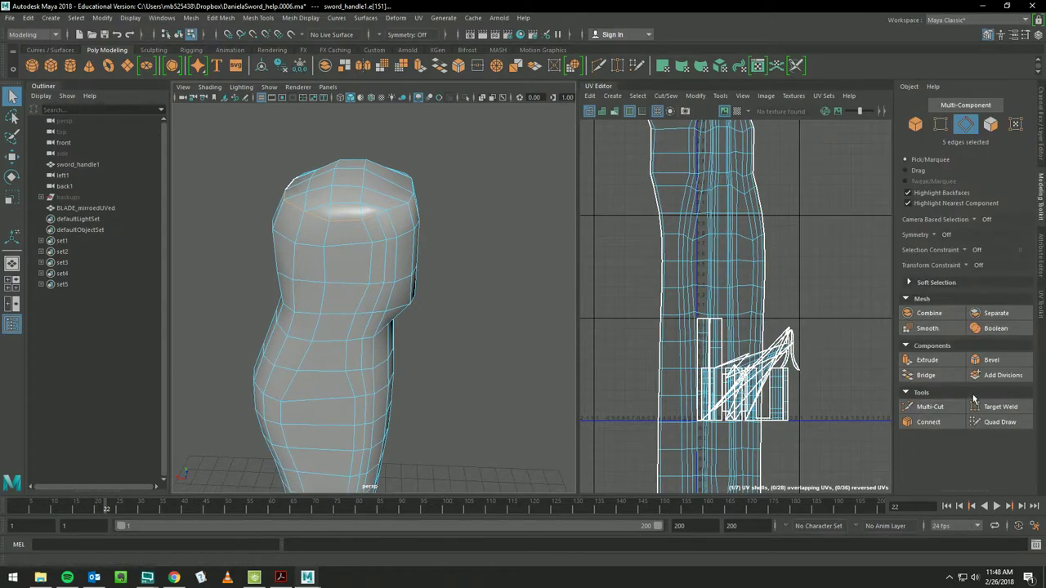
pyautogui.click(995, 422)
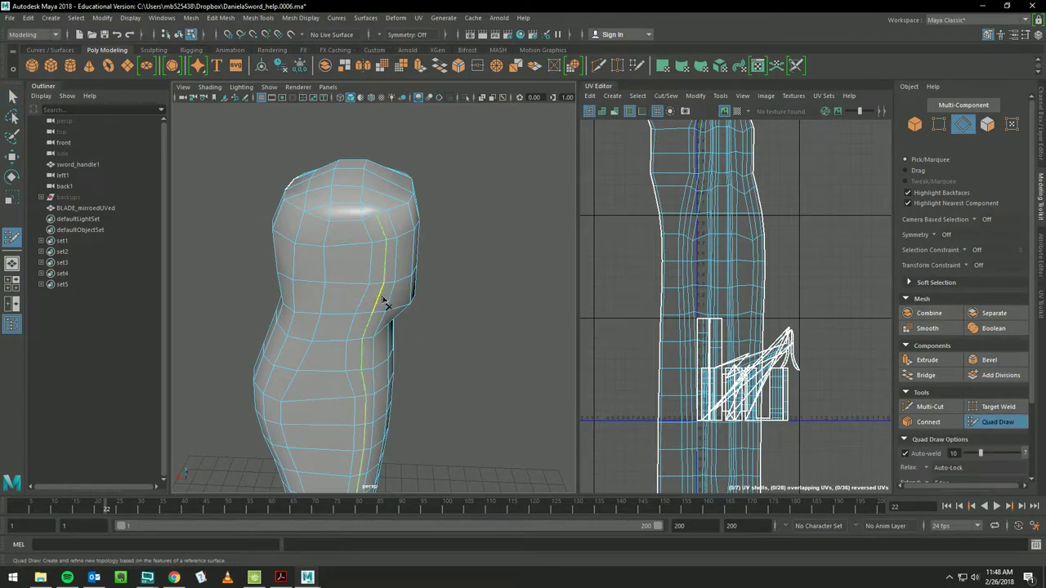
pyautogui.keyDown('ctrl'); pyautogui.keyDown('shift'); pyautogui.click(384, 301); pyautogui.keyUp('shift'); pyautogui.keyUp('ctrl')
pyautogui.moveTo(493, 351)
pyautogui.keyDown('alt'); pyautogui.mouseDown()
pyautogui.moveTo(459, 327)
pyautogui.moveTo(523, 358)
pyautogui.mouseUp(); pyautogui.keyUp('alt')
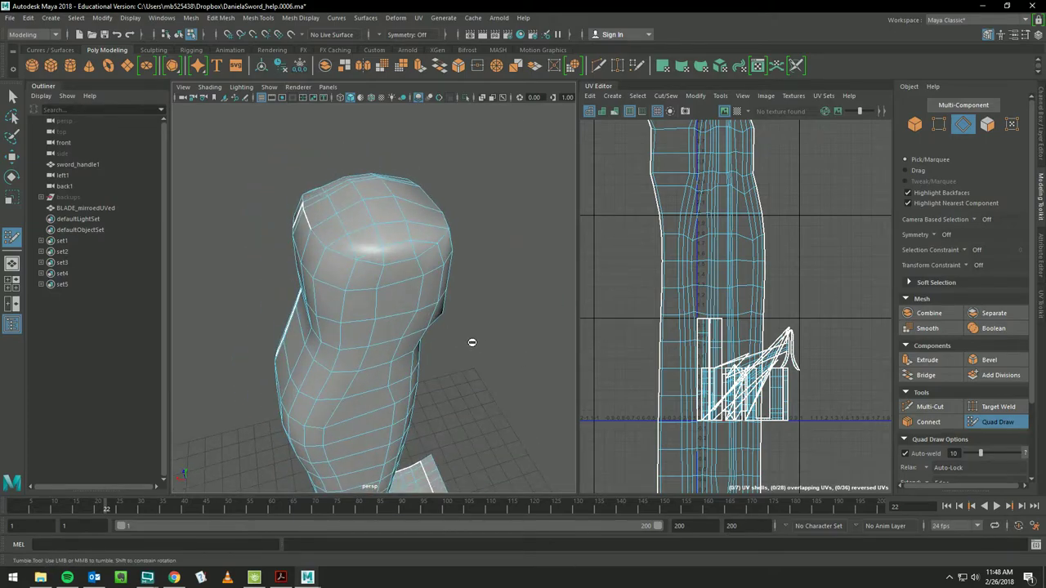
pyautogui.keyDown('alt'); pyautogui.moveTo(448, 338); pyautogui.dragTo(491, 346); pyautogui.keyUp('alt')
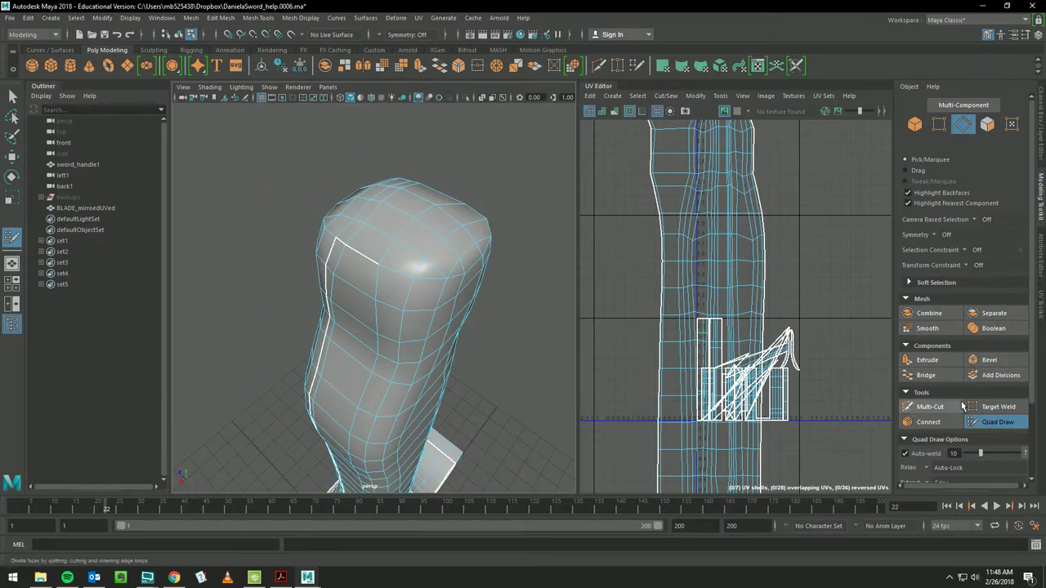
# - Pick several edges along the handle's top ring and switch to the UV Toolkit
pyautogui.click(11, 95)
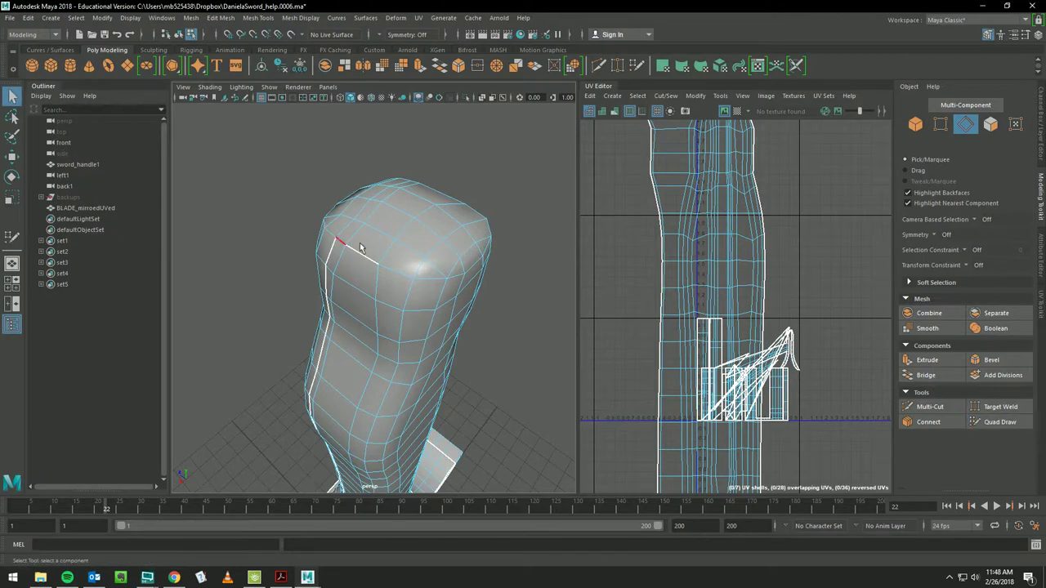
pyautogui.click(418, 271)
pyautogui.keyDown('shift'); pyautogui.click(433, 279); pyautogui.keyUp('shift')
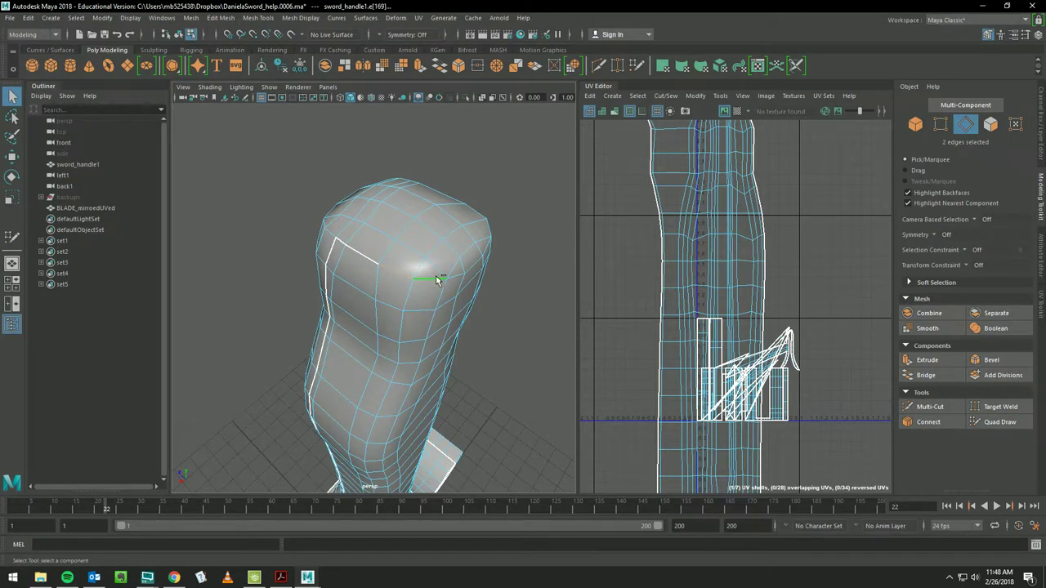
pyautogui.moveTo(471, 273)
pyautogui.keyDown('alt'); pyautogui.mouseDown()
pyautogui.moveTo(428, 251)
pyautogui.moveTo(450, 250)
pyautogui.moveTo(432, 260)
pyautogui.mouseUp(); pyautogui.keyUp('alt')
pyautogui.keyDown('shift'); pyautogui.click(370, 274); pyautogui.keyUp('shift')
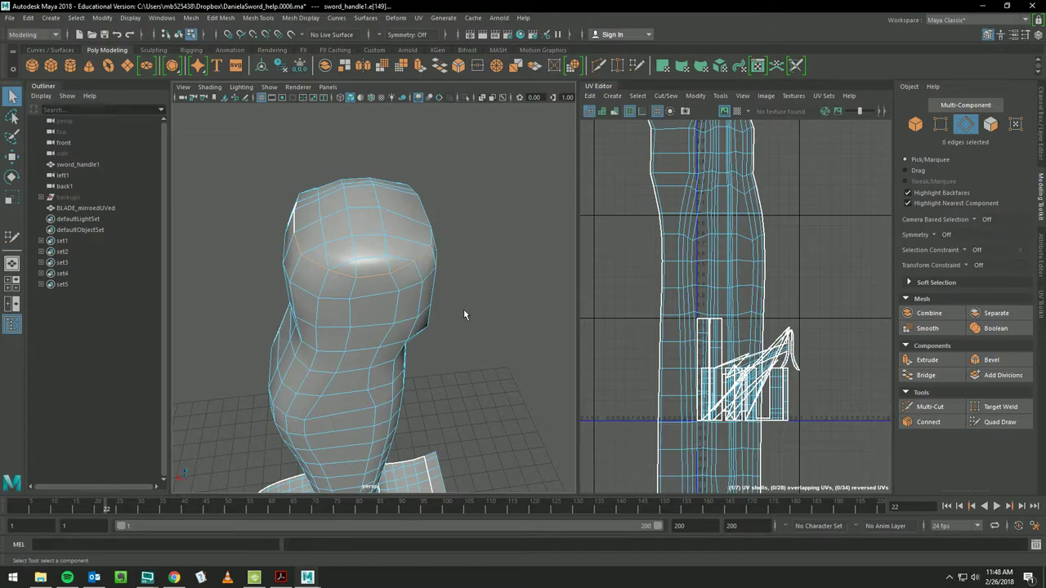
pyautogui.keyDown('alt'); pyautogui.moveTo(457, 304); pyautogui.dragTo(530, 303); pyautogui.keyUp('alt')
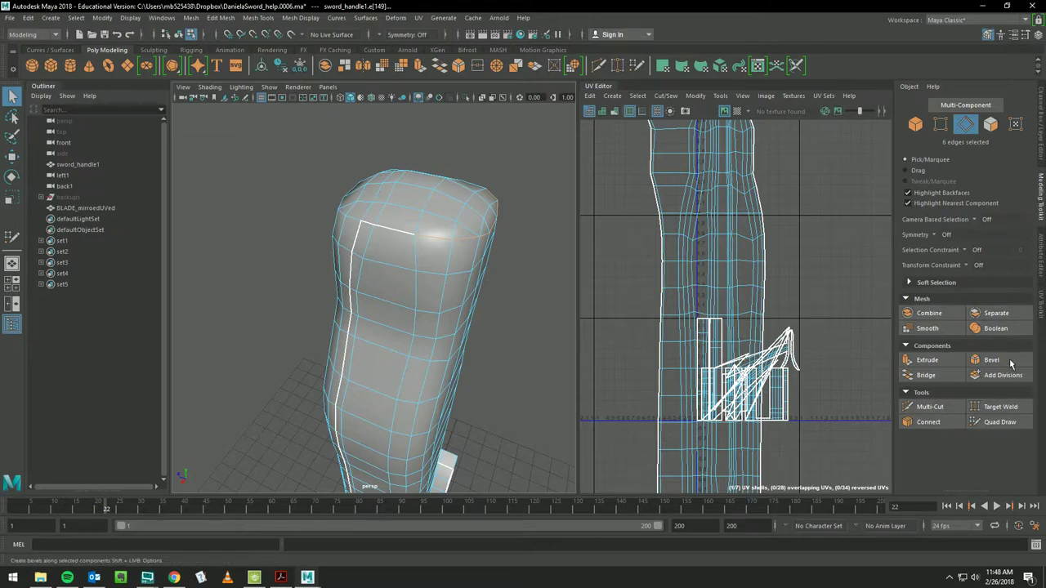
pyautogui.click(1040, 315)
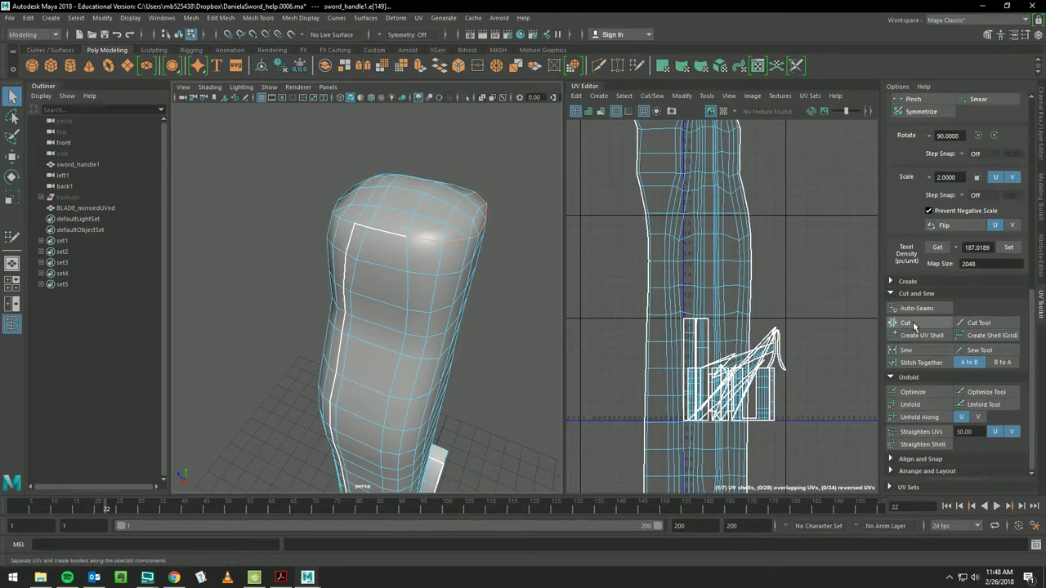
# - Select and frame the handle's UV shell, then optimize it after fixing non-manifold geometry
pyautogui.keyDown('alt'); pyautogui.moveTo(468, 295); pyautogui.dragTo(373, 287, button='right'); pyautogui.keyUp('alt')
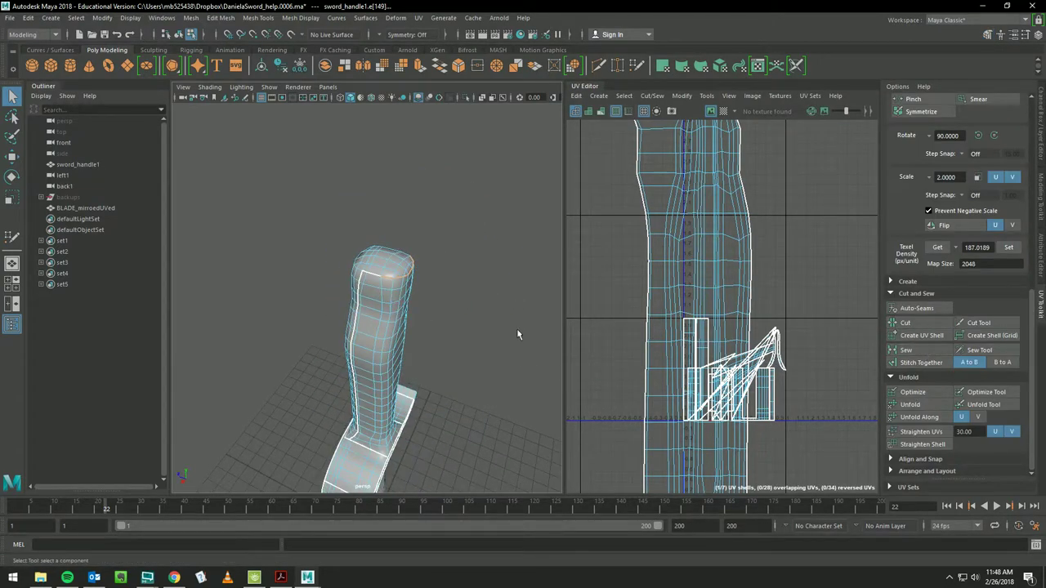
pyautogui.moveTo(401, 374)
pyautogui.keyDown('alt'); pyautogui.mouseDown()
pyautogui.moveTo(514, 334)
pyautogui.moveTo(467, 349)
pyautogui.moveTo(330, 281)
pyautogui.moveTo(362, 269)
pyautogui.moveTo(346, 264)
pyautogui.moveTo(332, 285)
pyautogui.moveTo(240, 285)
pyautogui.moveTo(311, 279)
pyautogui.moveTo(228, 263)
pyautogui.moveTo(399, 283)
pyautogui.mouseUp(); pyautogui.keyUp('alt')
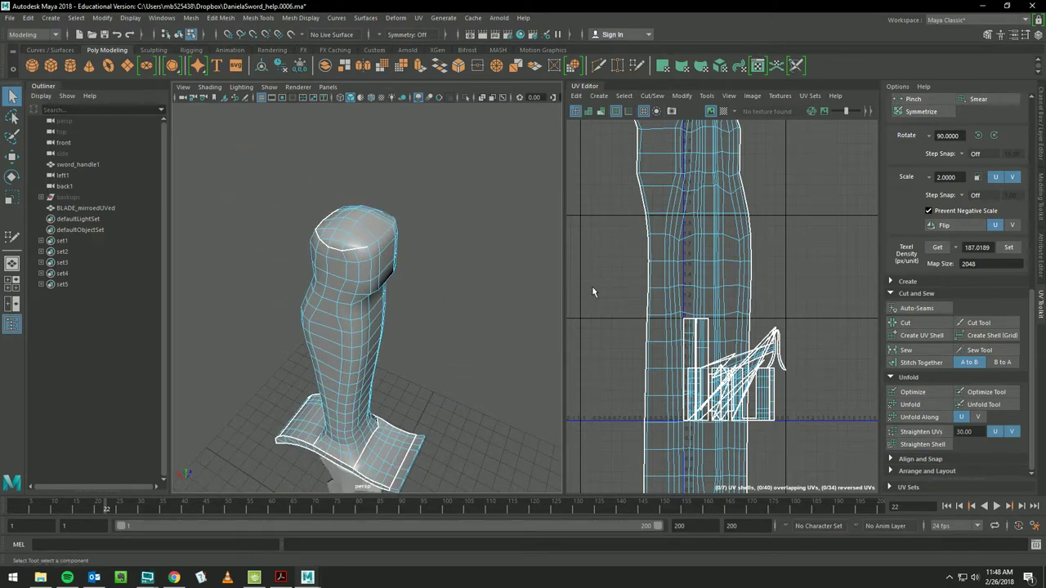
pyautogui.moveTo(346, 257); pyautogui.dragTo(395, 290, button='right')
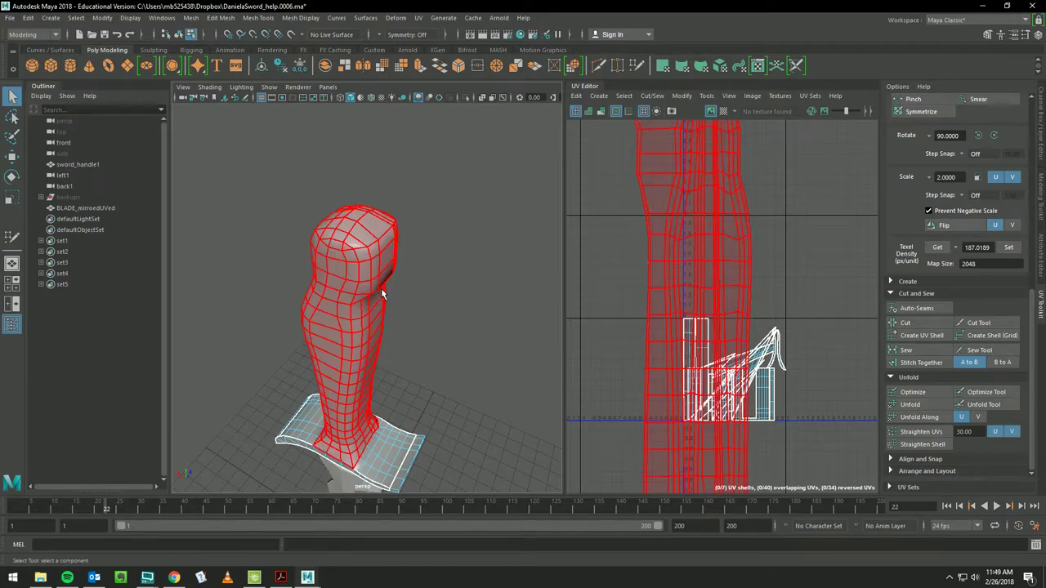
pyautogui.click(371, 287)
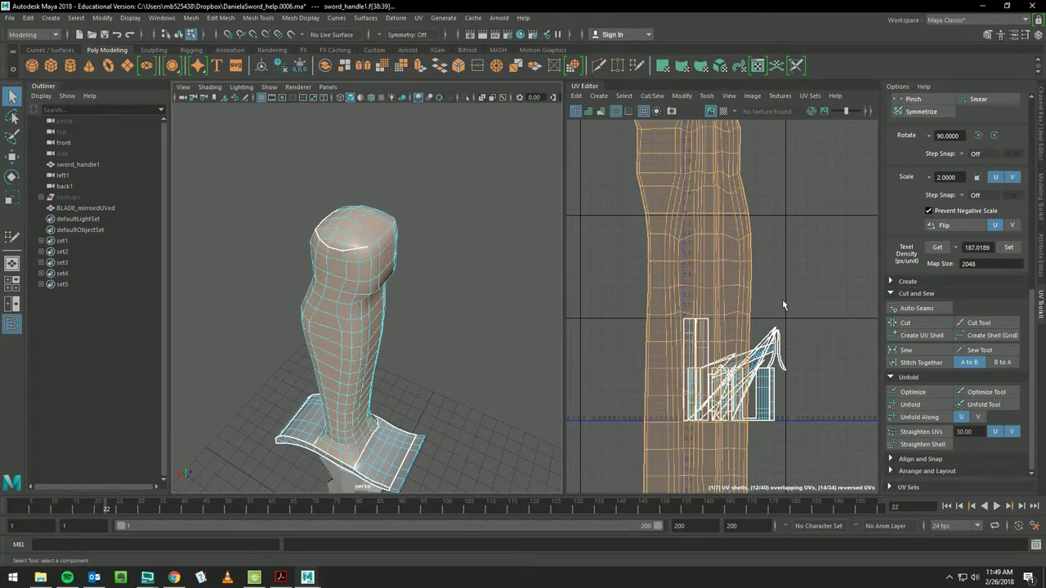
pyautogui.press('f')
pyautogui.click(928, 391)
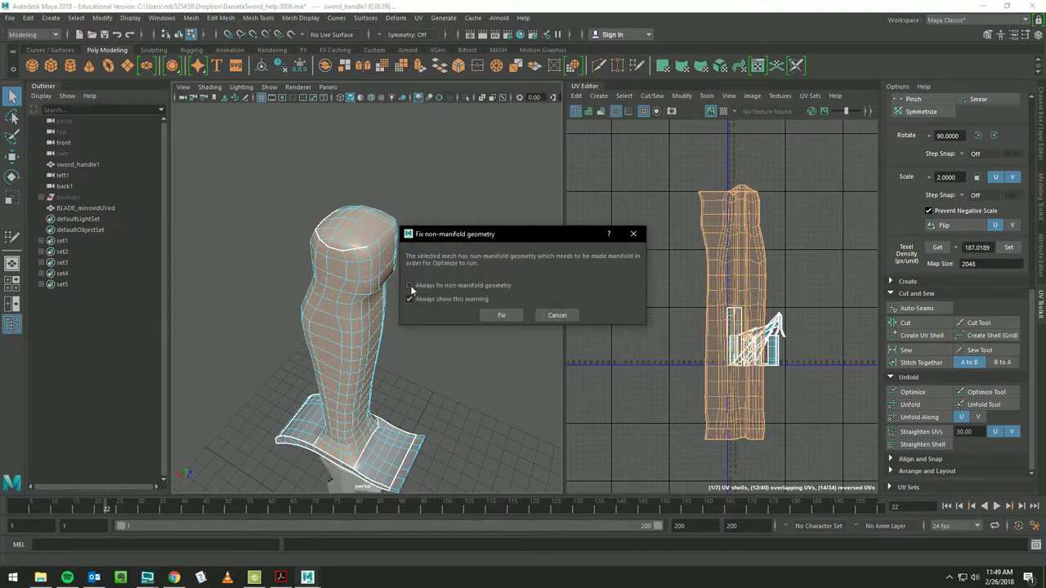
pyautogui.click(502, 315)
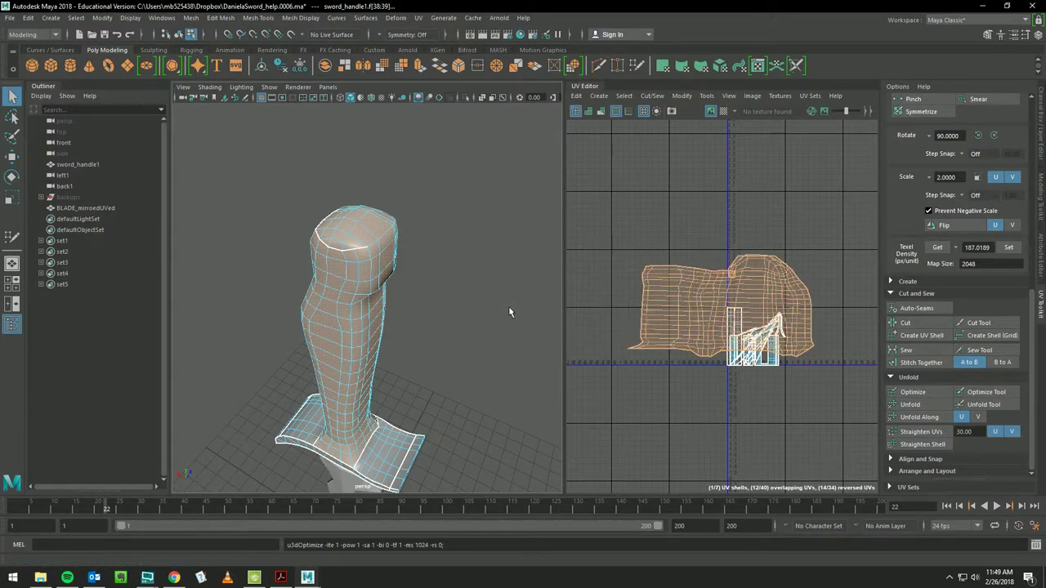
# - Increment-save the scene as DanielaSword_help.0007.ma, then unfold the shell and deselect
pyautogui.click(9, 18)
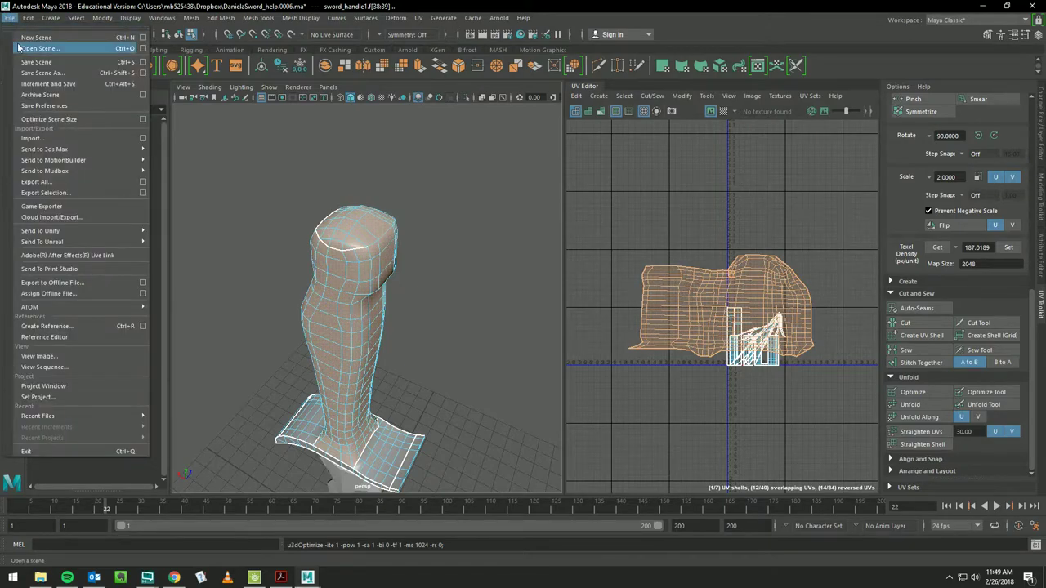
pyautogui.click(24, 85)
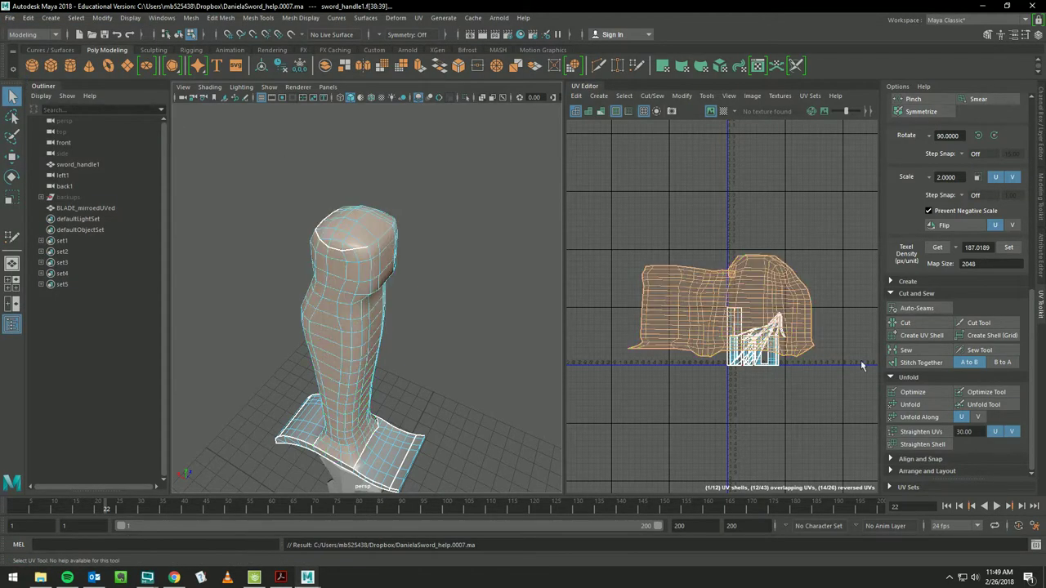
pyautogui.click(913, 406)
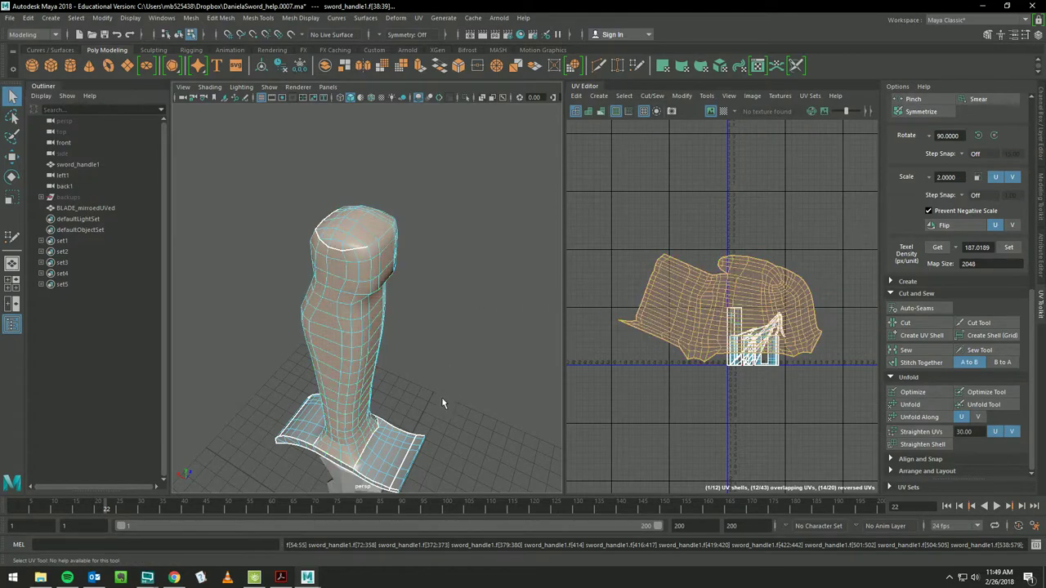
pyautogui.click(447, 439)
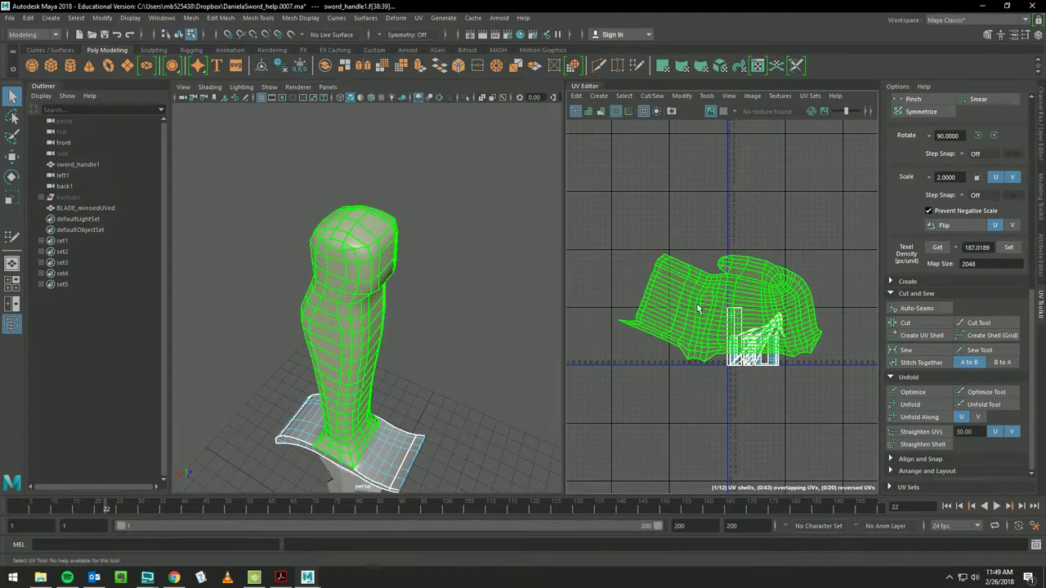
# - Turn on the checker pattern for the UVs and mesh, and close in on the grip and guard
pyautogui.click(723, 110)
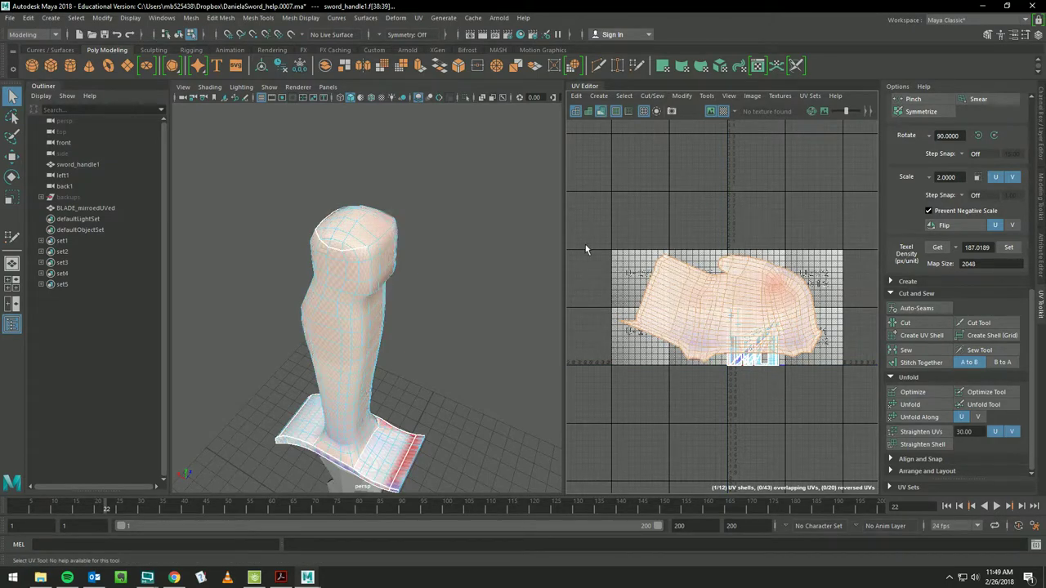
pyautogui.moveTo(461, 310)
pyautogui.keyDown('alt'); pyautogui.mouseDown()
pyautogui.moveTo(523, 285)
pyautogui.moveTo(540, 265)
pyautogui.moveTo(420, 271)
pyautogui.moveTo(473, 265)
pyautogui.mouseUp(); pyautogui.keyUp('alt')
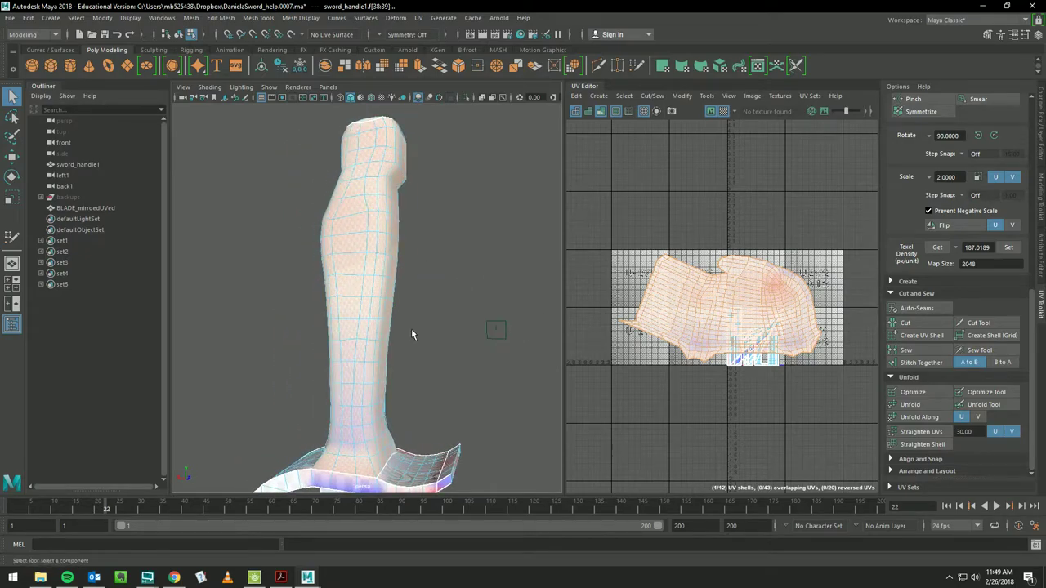
pyautogui.moveTo(411, 334)
pyautogui.keyDown('alt'); pyautogui.mouseDown()
pyautogui.moveTo(497, 262)
pyautogui.moveTo(526, 291)
pyautogui.moveTo(360, 287)
pyautogui.moveTo(401, 283)
pyautogui.moveTo(408, 310)
pyautogui.mouseUp(); pyautogui.keyUp('alt')
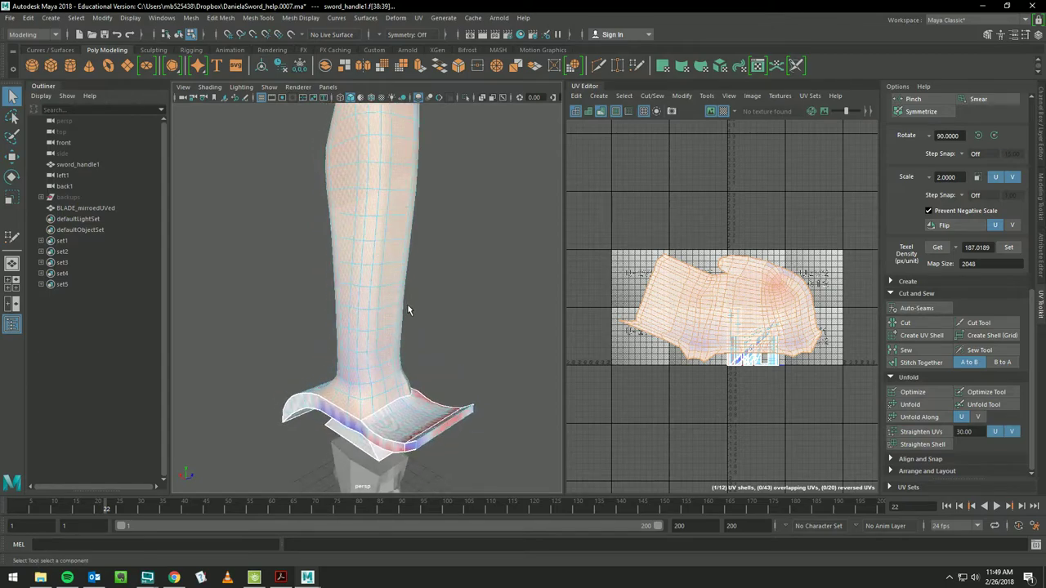
pyautogui.moveTo(408, 310)
pyautogui.keyDown('alt'); pyautogui.mouseDown(button='right')
pyautogui.moveTo(518, 278)
pyautogui.moveTo(420, 319)
pyautogui.mouseUp(button='right'); pyautogui.keyUp('alt')
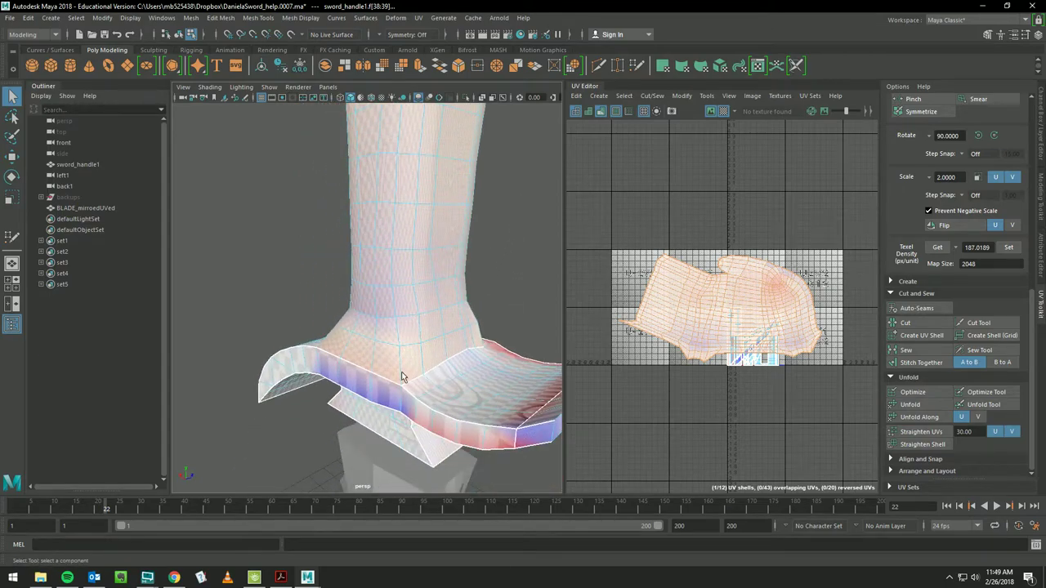
# - Select the horizontal edge near the guard and cut the UVs along it (polyMapCut4)
pyautogui.moveTo(401, 270); pyautogui.dragTo(401, 237, button='right')
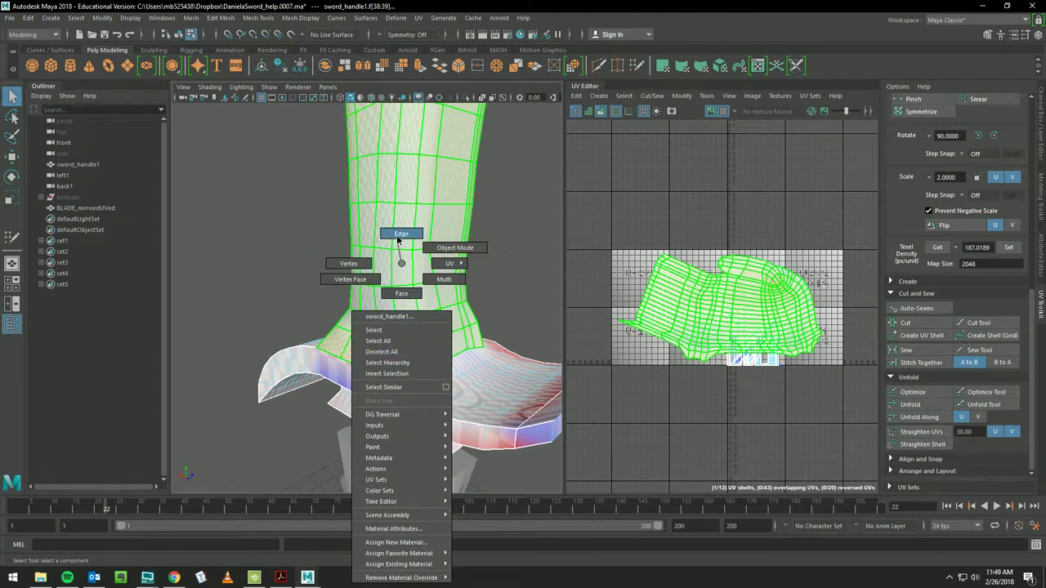
pyautogui.click(404, 364)
pyautogui.click(402, 332)
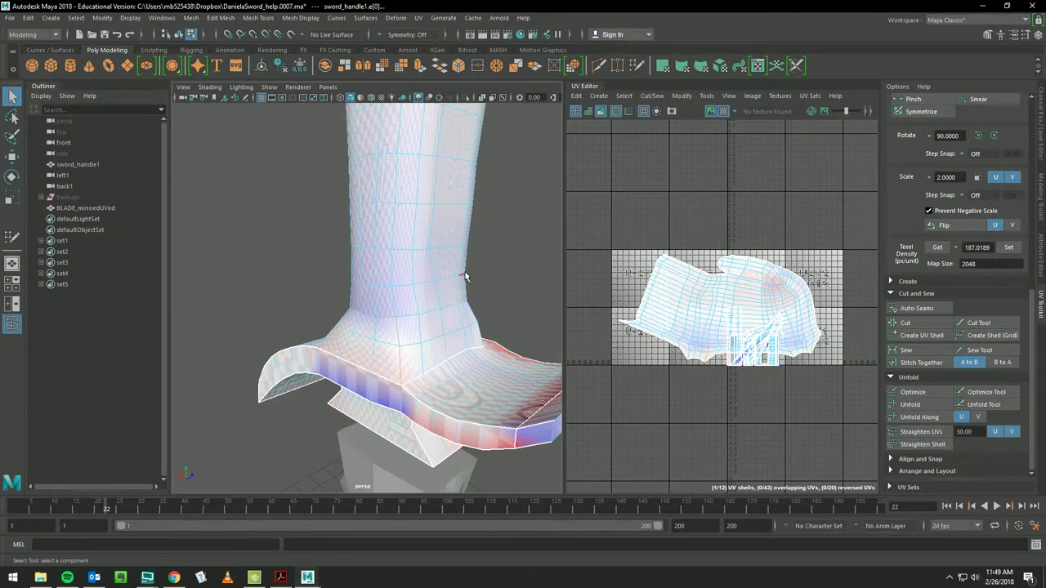
pyautogui.keyDown('alt'); pyautogui.moveTo(464, 276); pyautogui.dragTo(488, 316); pyautogui.keyUp('alt')
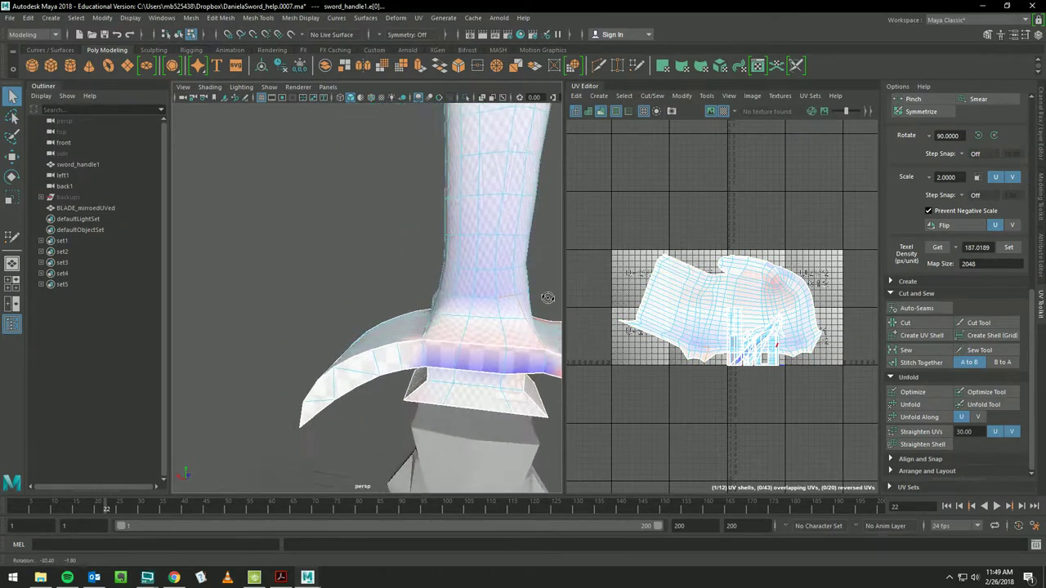
pyautogui.click(498, 326)
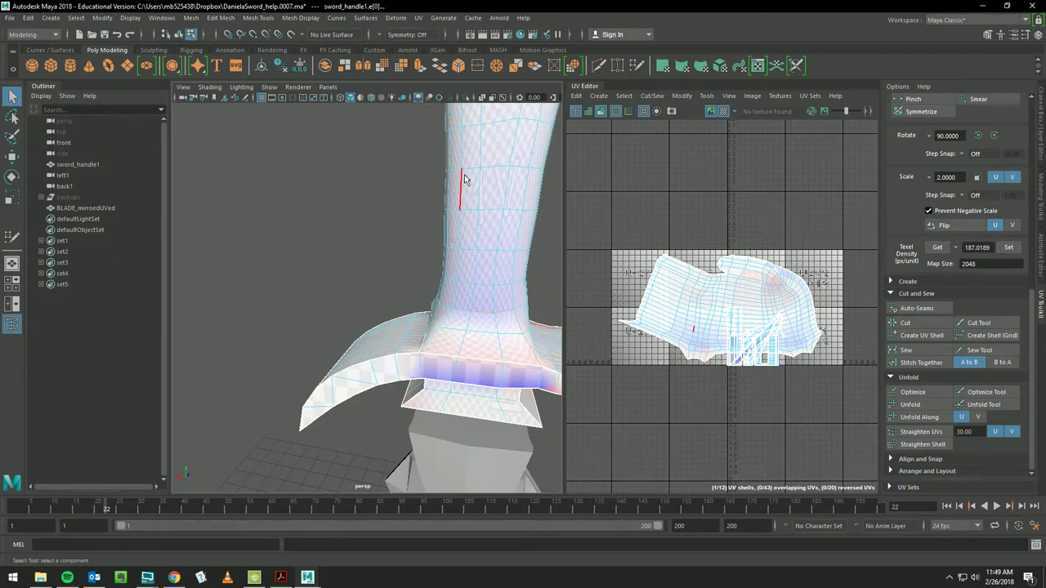
pyautogui.click(513, 125)
pyautogui.click(905, 323)
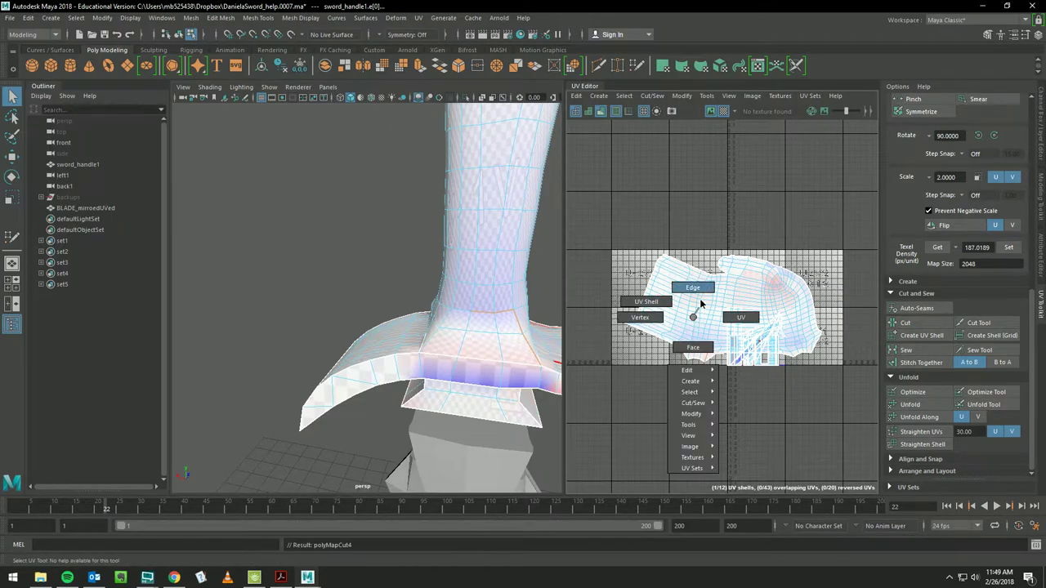
pyautogui.moveTo(693, 321); pyautogui.dragTo(693, 286, button='right')
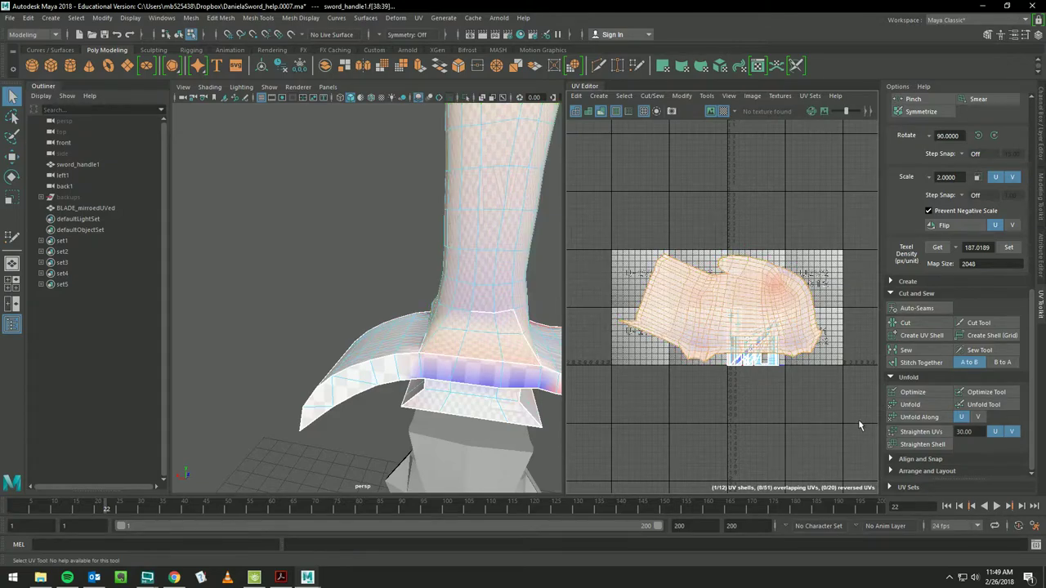
# - Select the handle's UV shell, optimize it, unfold it twice, and deselect
pyautogui.click(789, 314)
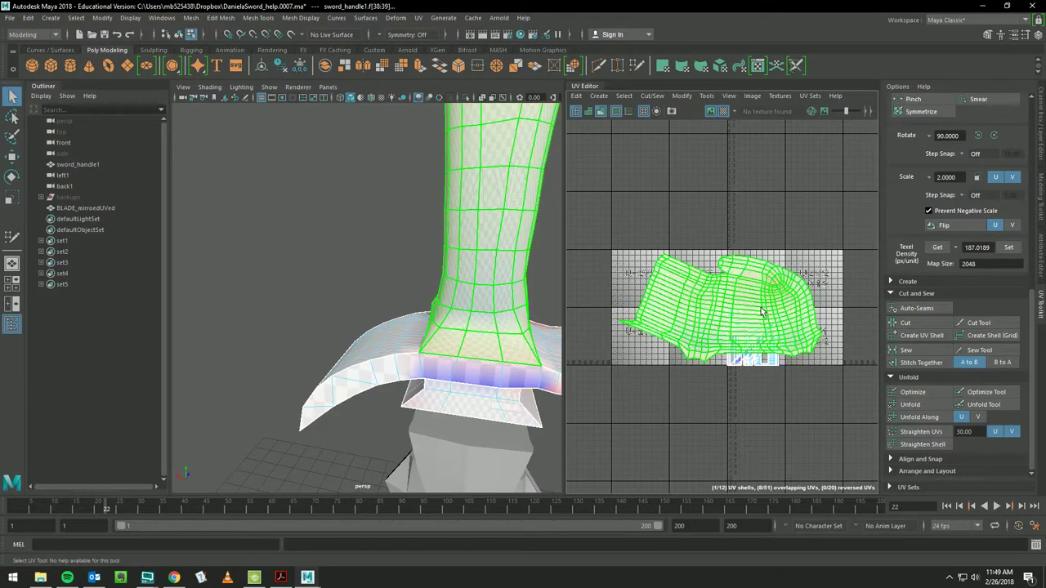
pyautogui.press('F10')
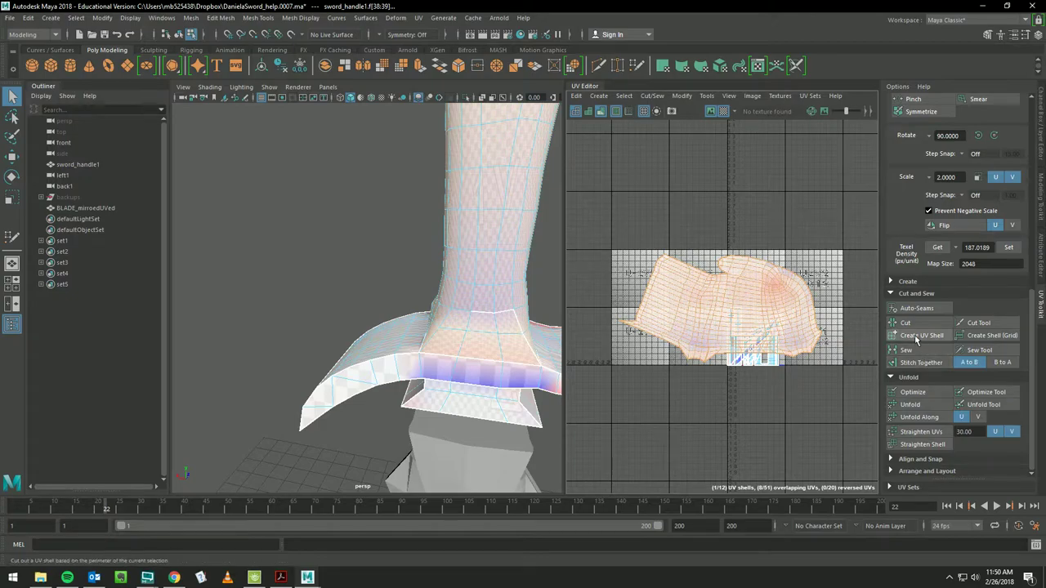
pyautogui.click(912, 393)
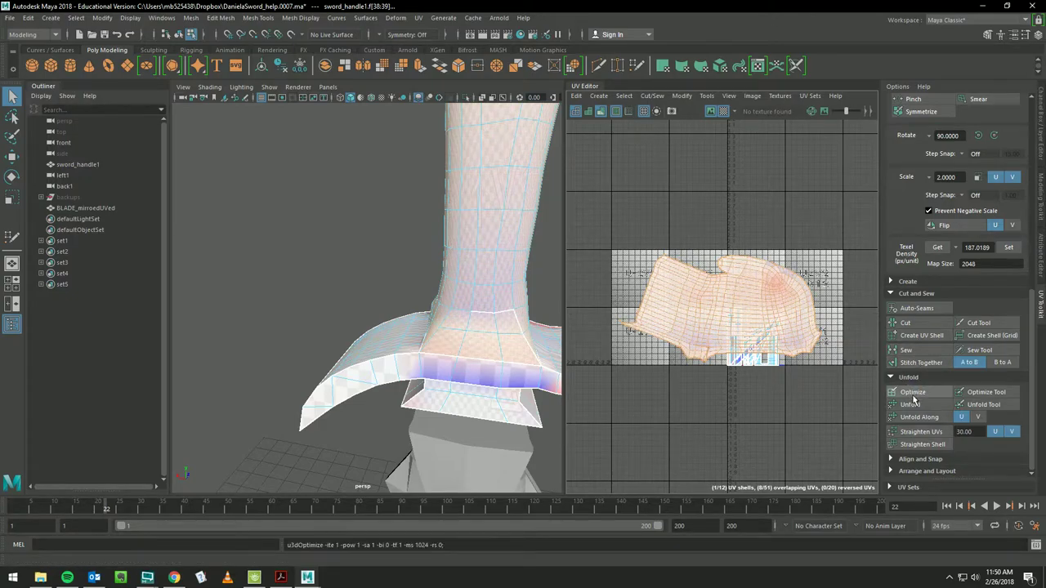
pyautogui.click(911, 405)
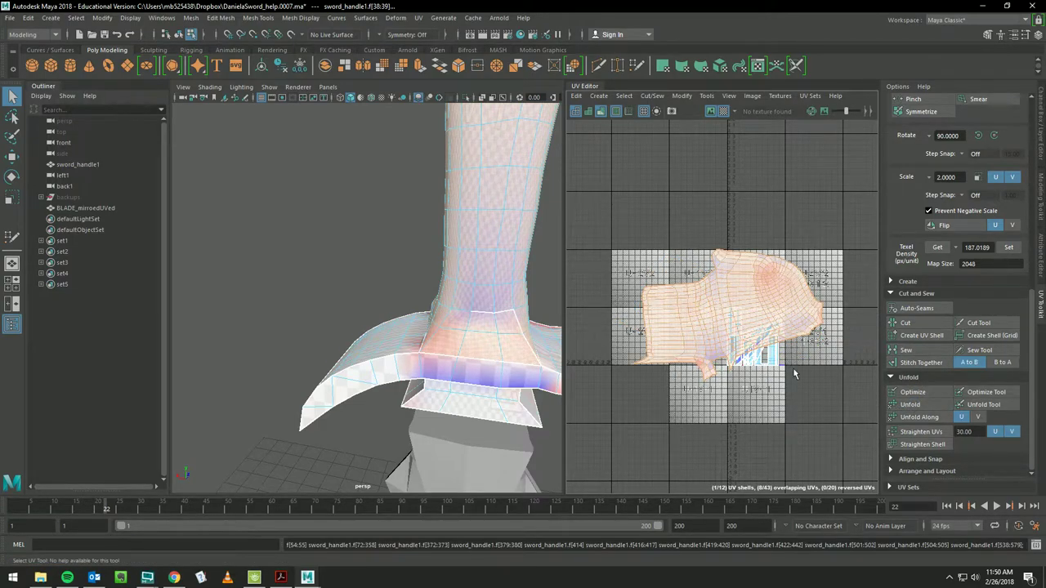
pyautogui.click(720, 306)
pyautogui.click(638, 375)
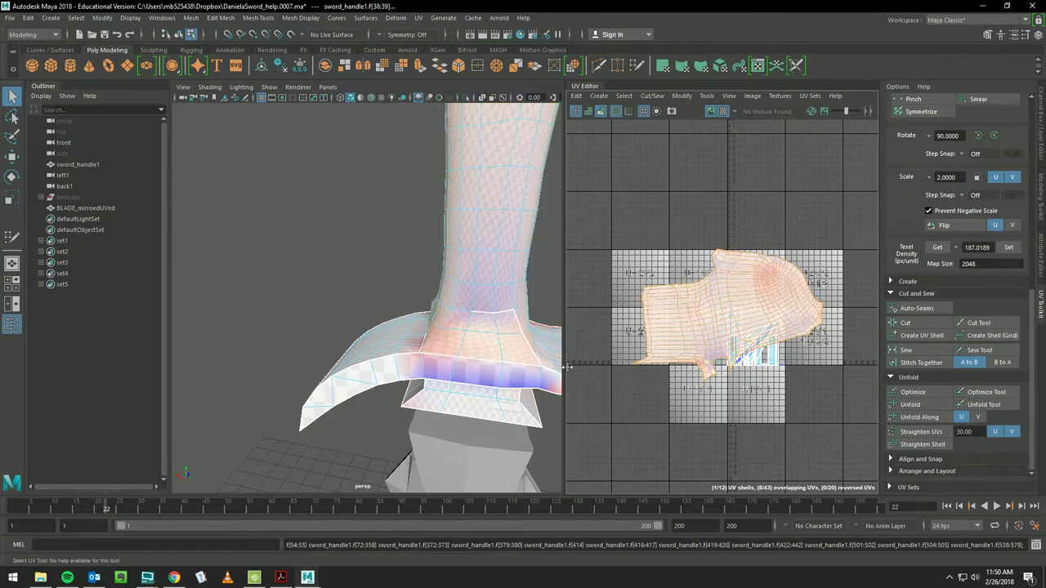
# - Orbit closely around the grip to inspect the checker, then switch to edge selection in the UV layout
pyautogui.click(401, 478)
pyautogui.moveTo(523, 490)
pyautogui.keyDown('alt'); pyautogui.mouseDown()
pyautogui.moveTo(575, 439)
pyautogui.moveTo(447, 384)
pyautogui.mouseUp(); pyautogui.keyUp('alt')
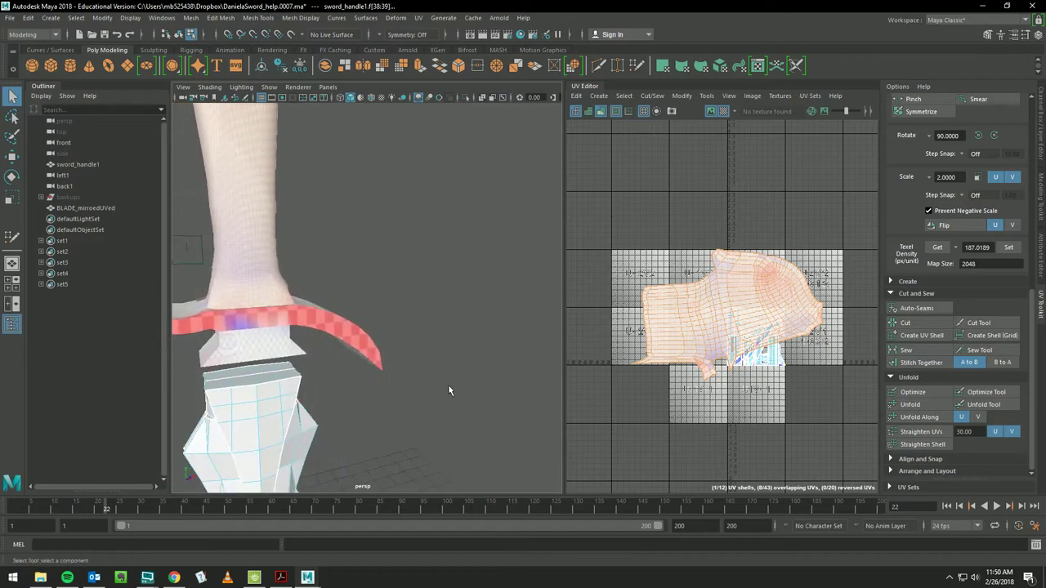
pyautogui.keyDown('alt'); pyautogui.moveTo(448, 384); pyautogui.dragTo(529, 582, button='right'); pyautogui.keyUp('alt')
pyautogui.keyDown('alt'); pyautogui.moveTo(469, 374); pyautogui.dragTo(545, 431); pyautogui.keyUp('alt')
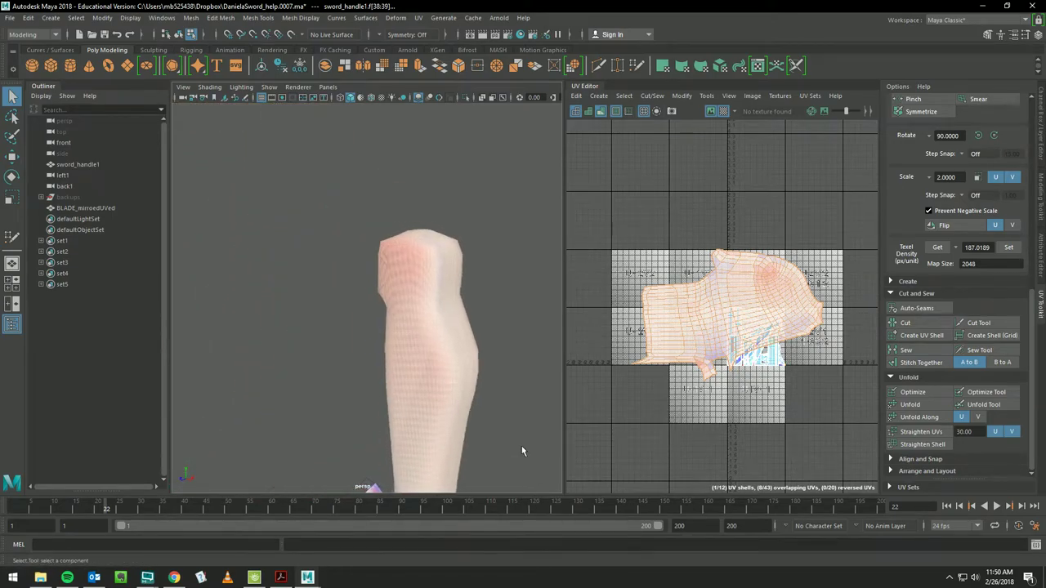
pyautogui.keyDown('alt'); pyautogui.moveTo(439, 263); pyautogui.dragTo(416, 271); pyautogui.keyUp('alt')
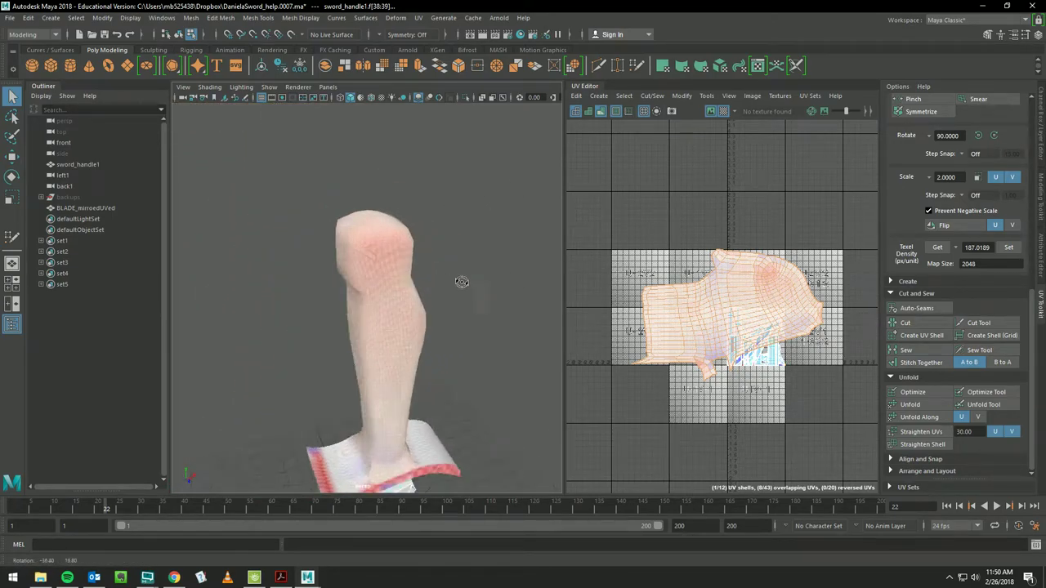
pyautogui.keyDown('alt'); pyautogui.moveTo(416, 271); pyautogui.dragTo(539, 286, button='right'); pyautogui.keyUp('alt')
pyautogui.moveTo(539, 287)
pyautogui.keyDown('alt'); pyautogui.mouseDown()
pyautogui.moveTo(501, 317)
pyautogui.moveTo(422, 280)
pyautogui.moveTo(499, 262)
pyautogui.moveTo(443, 262)
pyautogui.moveTo(408, 273)
pyautogui.moveTo(397, 315)
pyautogui.moveTo(563, 289)
pyautogui.moveTo(605, 257)
pyautogui.moveTo(523, 292)
pyautogui.moveTo(563, 284)
pyautogui.mouseUp(); pyautogui.keyUp('alt')
pyautogui.moveTo(742, 292)
pyautogui.mouseDown(button='right')
pyautogui.moveTo(732, 275)
pyautogui.moveTo(712, 280)
pyautogui.mouseUp(button='right')
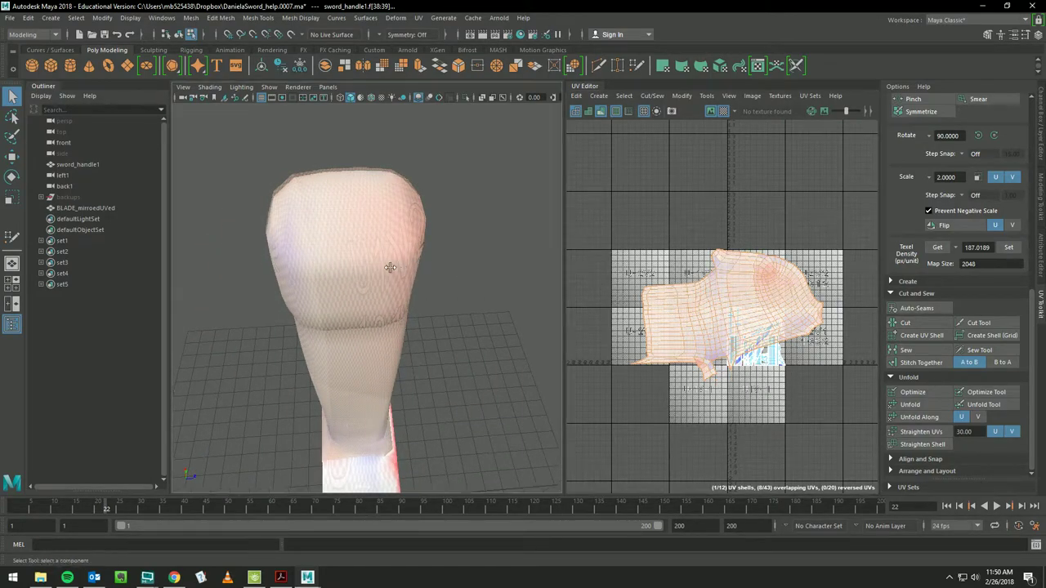
# - Cut the selected edges across the handle's cap into UV seams (polyMapCut5)
pyautogui.scroll(3, 414, 328)
pyautogui.scroll(2, 414, 328)
pyautogui.scroll(2, 413, 328)
pyautogui.moveTo(414, 323); pyautogui.dragTo(413, 234, button='right')
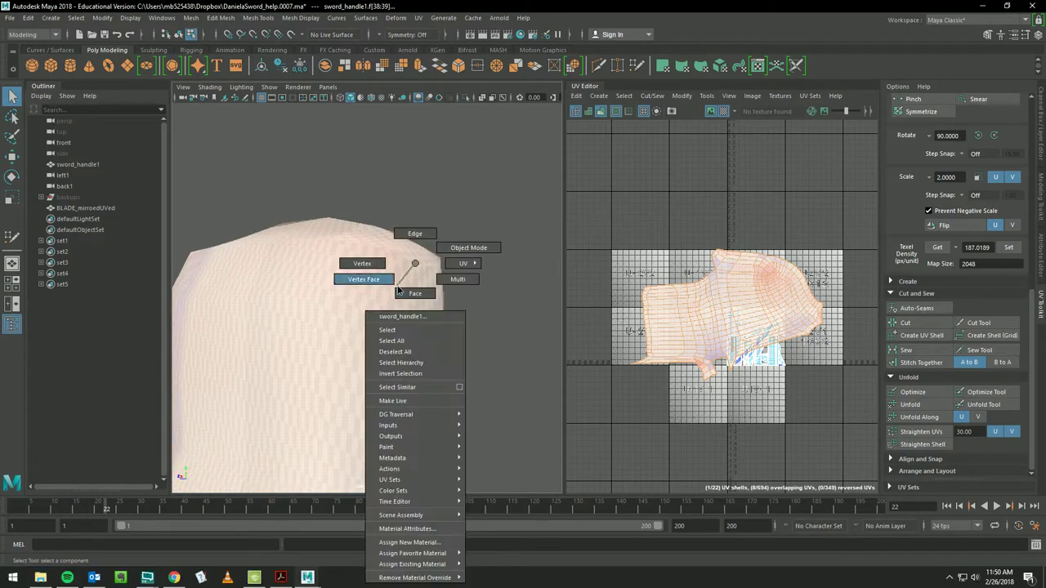
pyautogui.moveTo(420, 271)
pyautogui.keyDown('alt'); pyautogui.mouseDown()
pyautogui.moveTo(451, 292)
pyautogui.moveTo(345, 322)
pyautogui.moveTo(241, 324)
pyautogui.moveTo(439, 313)
pyautogui.moveTo(396, 353)
pyautogui.moveTo(380, 331)
pyautogui.moveTo(401, 305)
pyautogui.moveTo(430, 301)
pyautogui.mouseUp(); pyautogui.keyUp('alt')
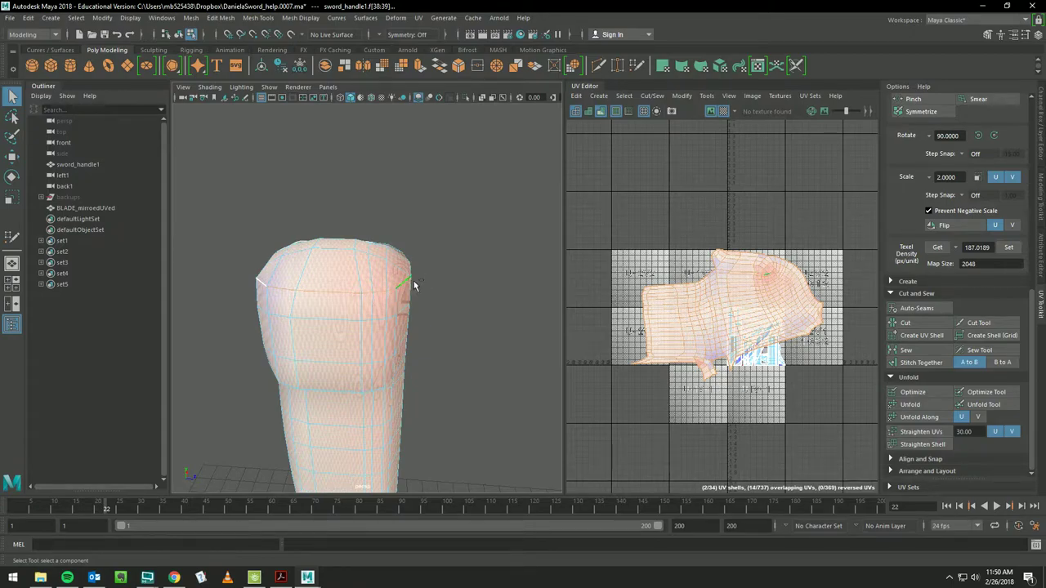
pyautogui.moveTo(414, 285)
pyautogui.keyDown('alt'); pyautogui.mouseDown()
pyautogui.moveTo(401, 299)
pyautogui.moveTo(338, 297)
pyautogui.moveTo(393, 317)
pyautogui.mouseUp(); pyautogui.keyUp('alt')
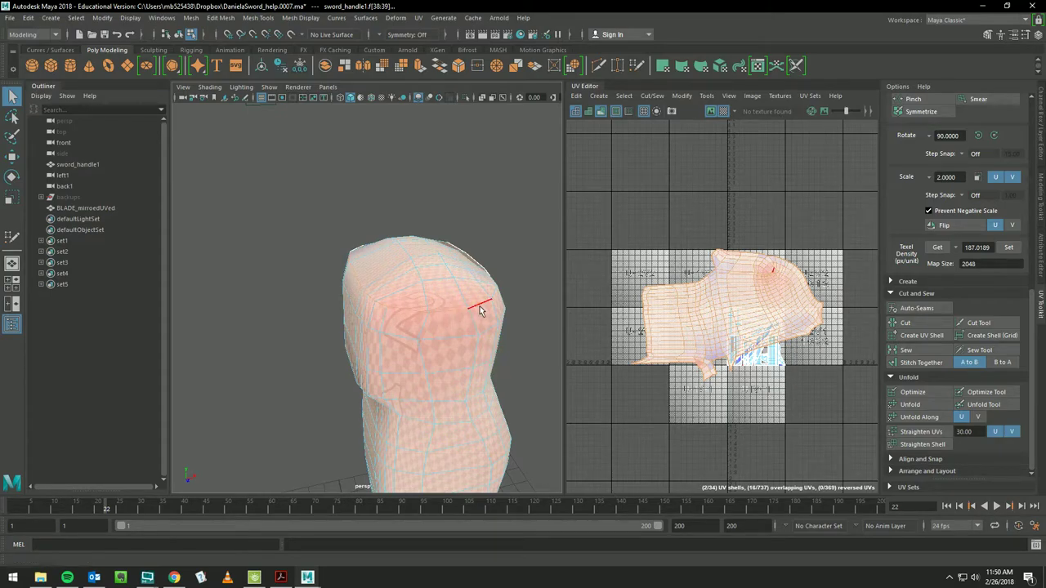
pyautogui.moveTo(486, 309)
pyautogui.keyDown('alt'); pyautogui.mouseDown()
pyautogui.moveTo(430, 329)
pyautogui.moveTo(420, 359)
pyautogui.mouseUp(); pyautogui.keyUp('alt')
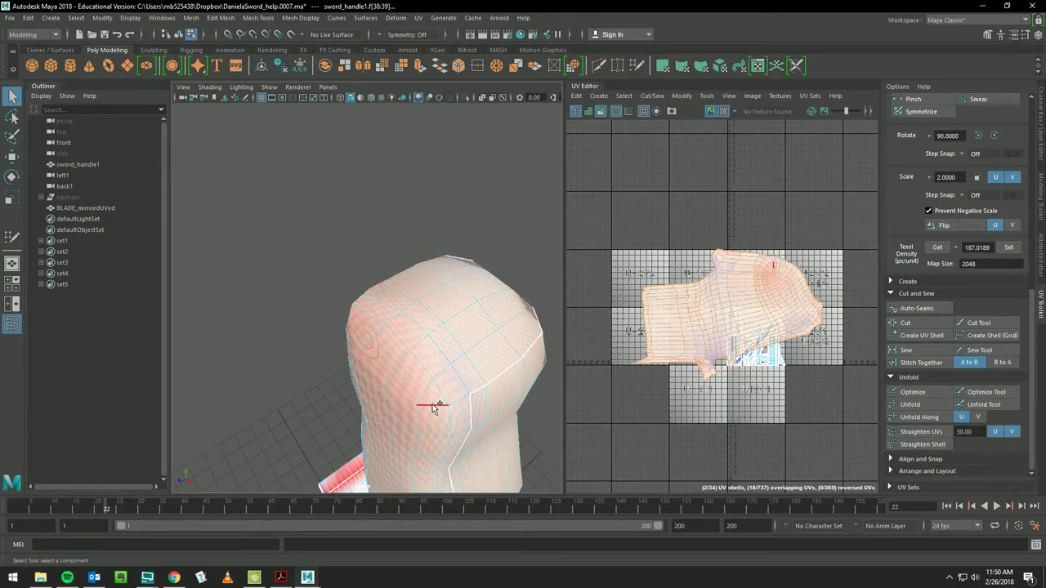
pyautogui.click(905, 323)
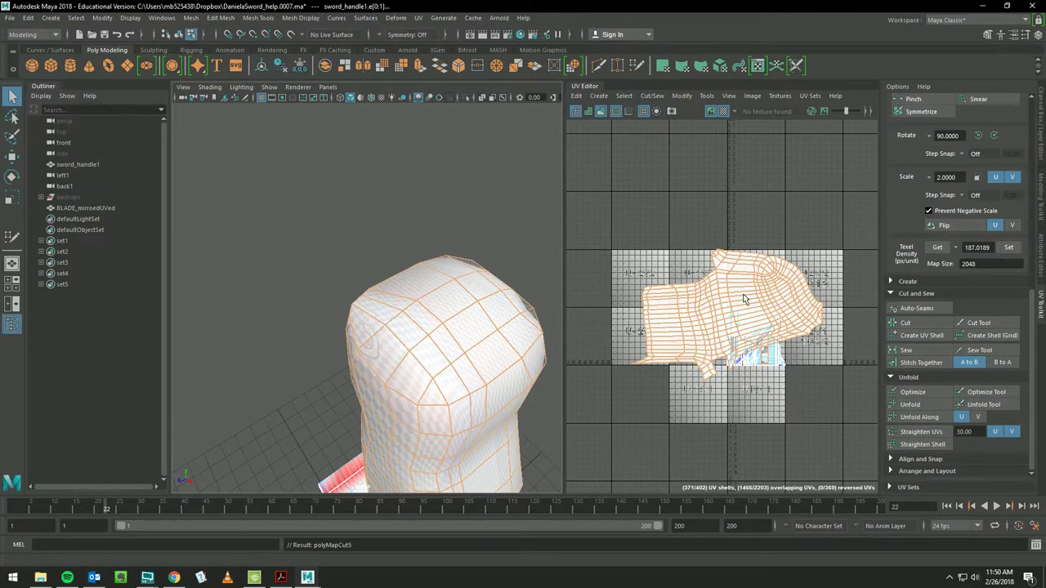
# - Select a face on the handle's top and bring up the UV Editor's component selection menu
pyautogui.moveTo(743, 299); pyautogui.dragTo(693, 285, button='right')
pyautogui.click(422, 331)
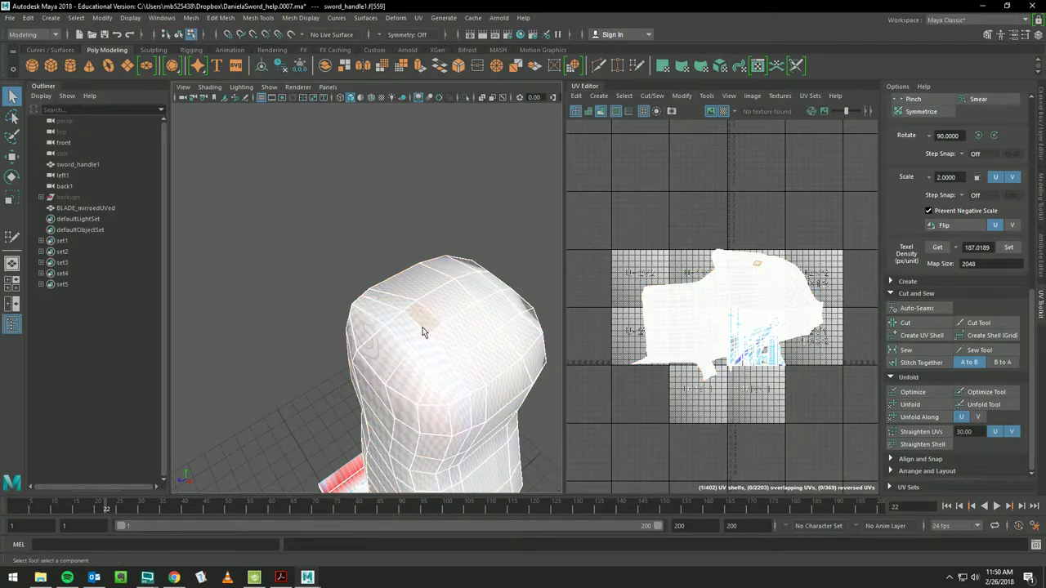
pyautogui.rightClick(717, 302)
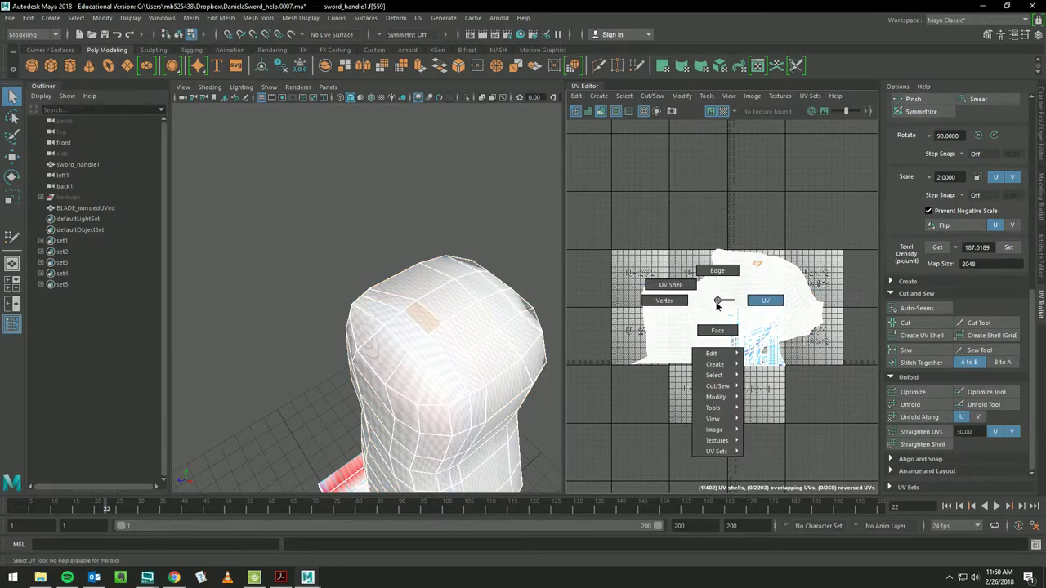
pyautogui.click(670, 285)
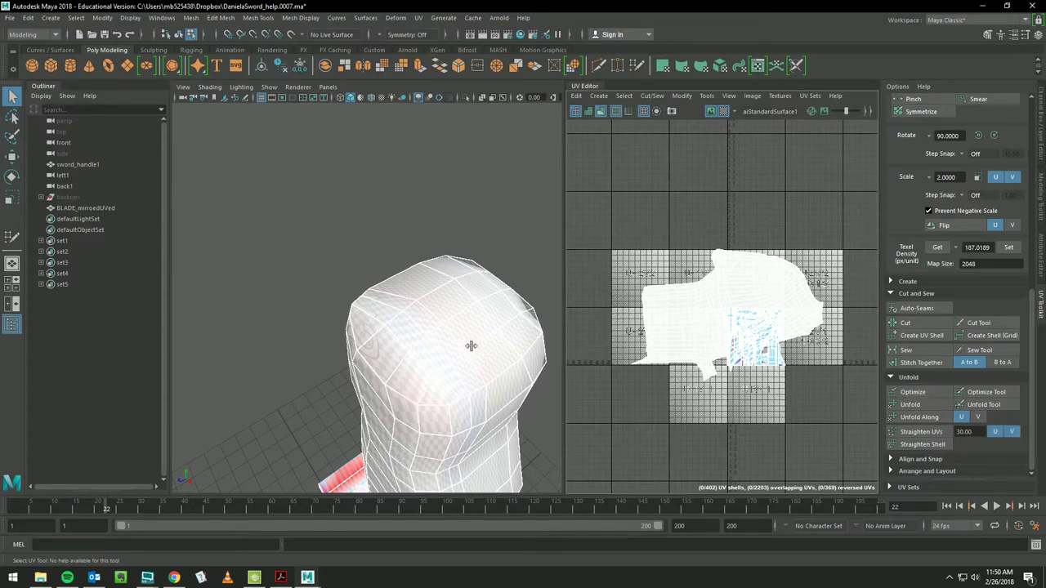
pyautogui.moveTo(443, 350)
pyautogui.keyDown('alt'); pyautogui.mouseDown()
pyautogui.moveTo(535, 325)
pyautogui.moveTo(362, 392)
pyautogui.moveTo(350, 275)
pyautogui.moveTo(416, 312)
pyautogui.mouseUp(); pyautogui.keyUp('alt')
pyautogui.click(371, 282)
pyautogui.moveTo(374, 263); pyautogui.dragTo(412, 263, button='right')
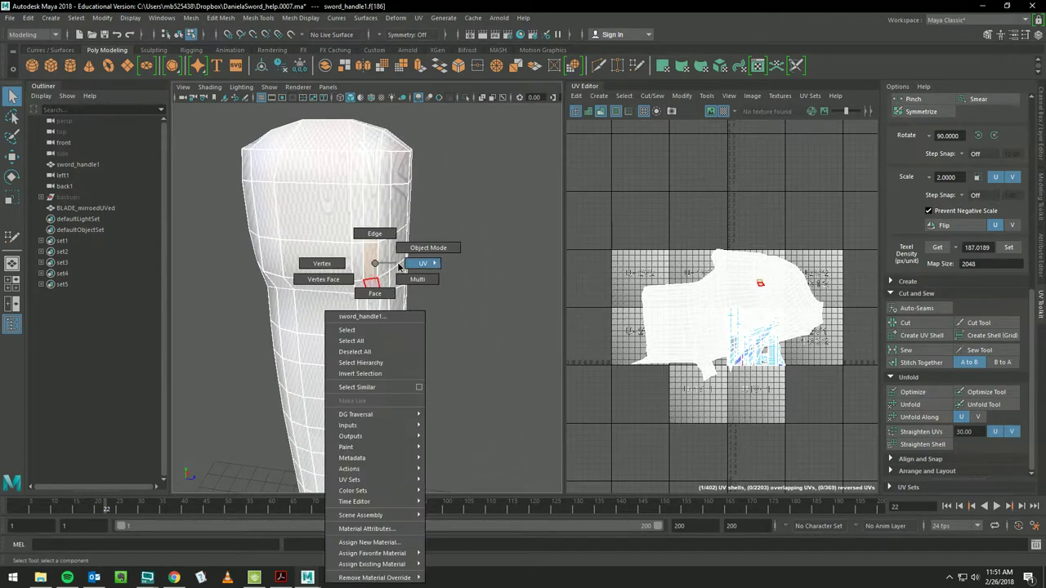
pyautogui.click(345, 319)
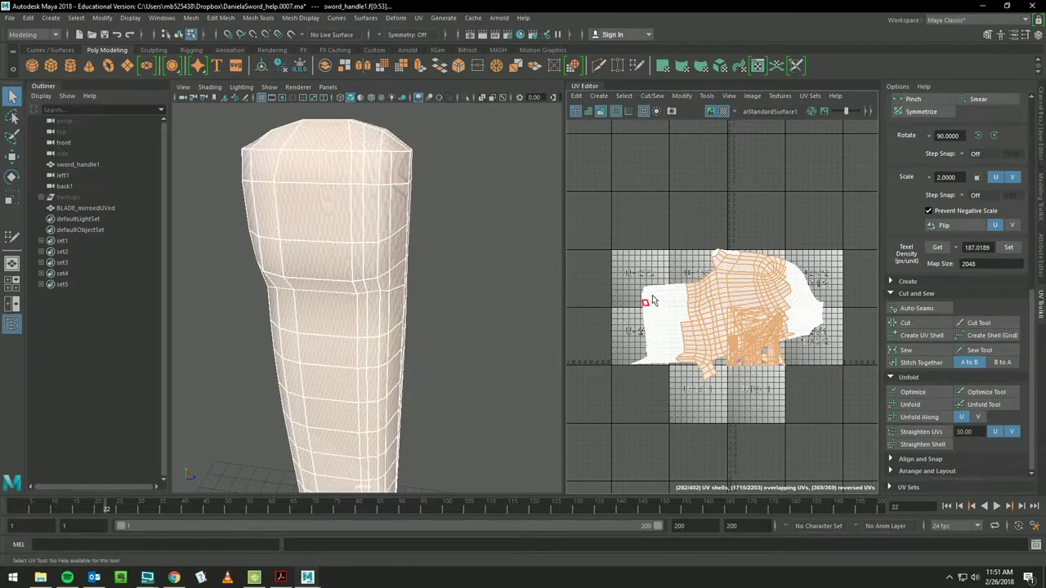
pyautogui.moveTo(652, 295); pyautogui.dragTo(679, 350)
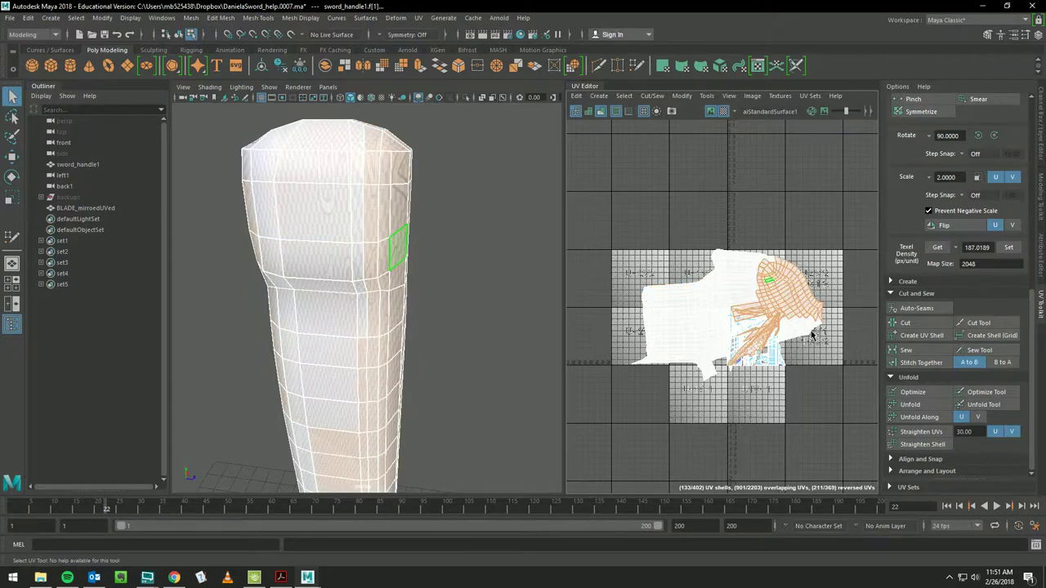
pyautogui.click(712, 272)
pyautogui.click(723, 301)
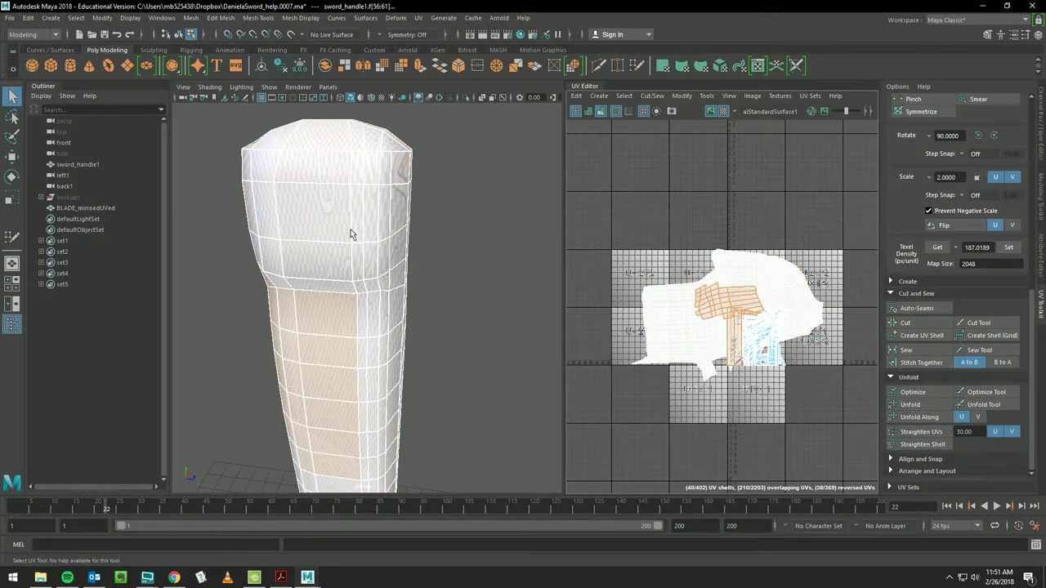
pyautogui.click(13, 155)
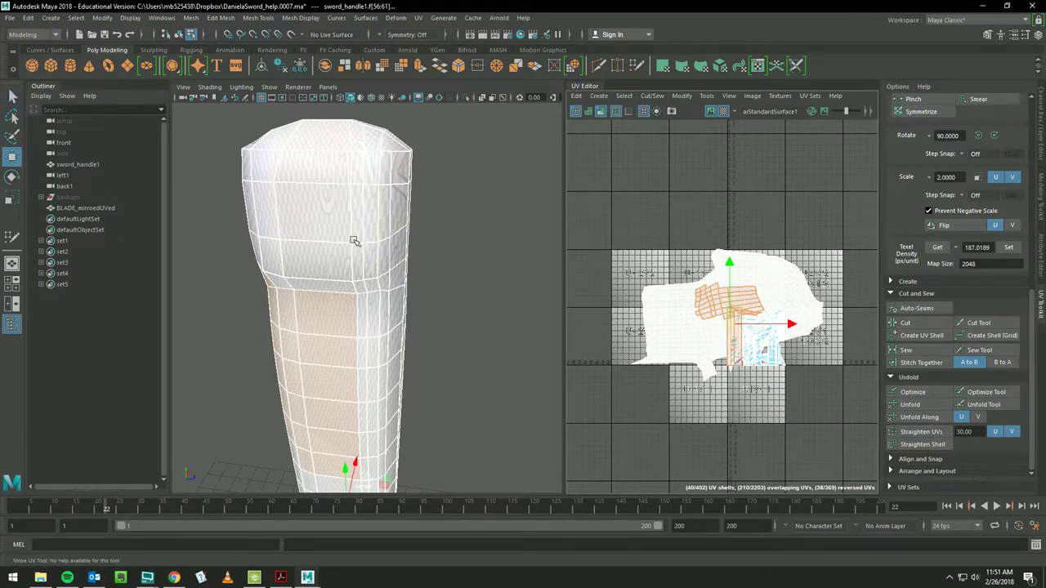
pyautogui.scroll(-3, 229, 242)
pyautogui.moveTo(229, 243)
pyautogui.keyDown('alt'); pyautogui.mouseDown()
pyautogui.moveTo(423, 283)
pyautogui.moveTo(335, 256)
pyautogui.mouseUp(); pyautogui.keyUp('alt')
pyautogui.moveTo(335, 257); pyautogui.dragTo(394, 248, button='right')
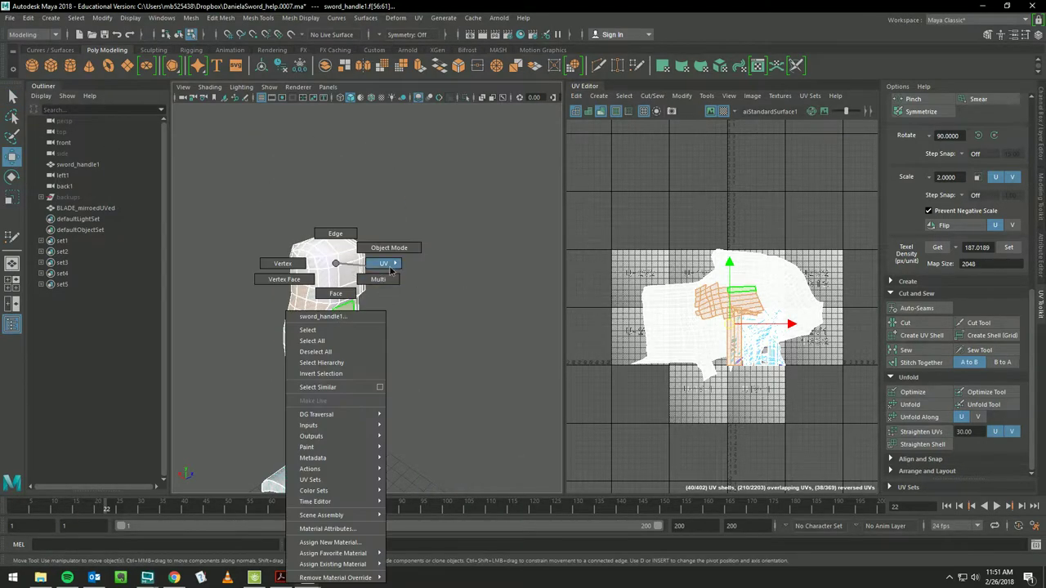
pyautogui.click(335, 327)
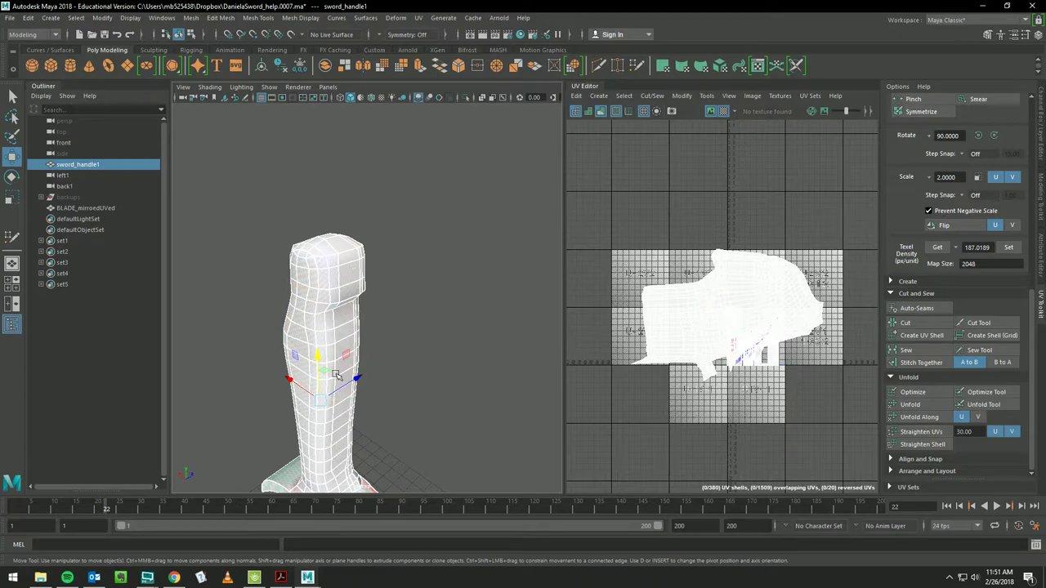
pyautogui.moveTo(743, 286); pyautogui.dragTo(686, 275, button='right')
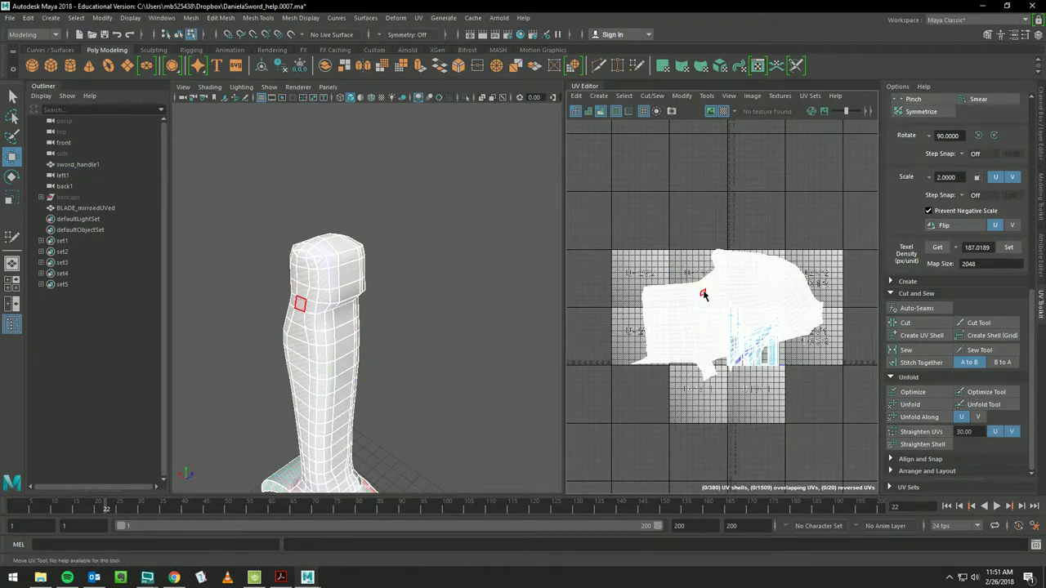
pyautogui.click(701, 297)
pyautogui.click(752, 348)
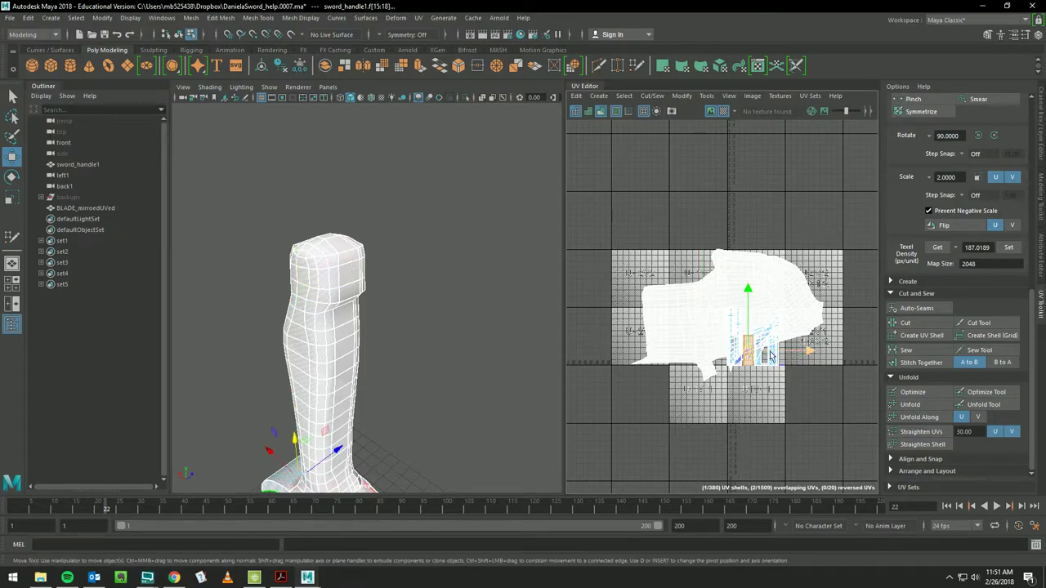
pyautogui.click(749, 281)
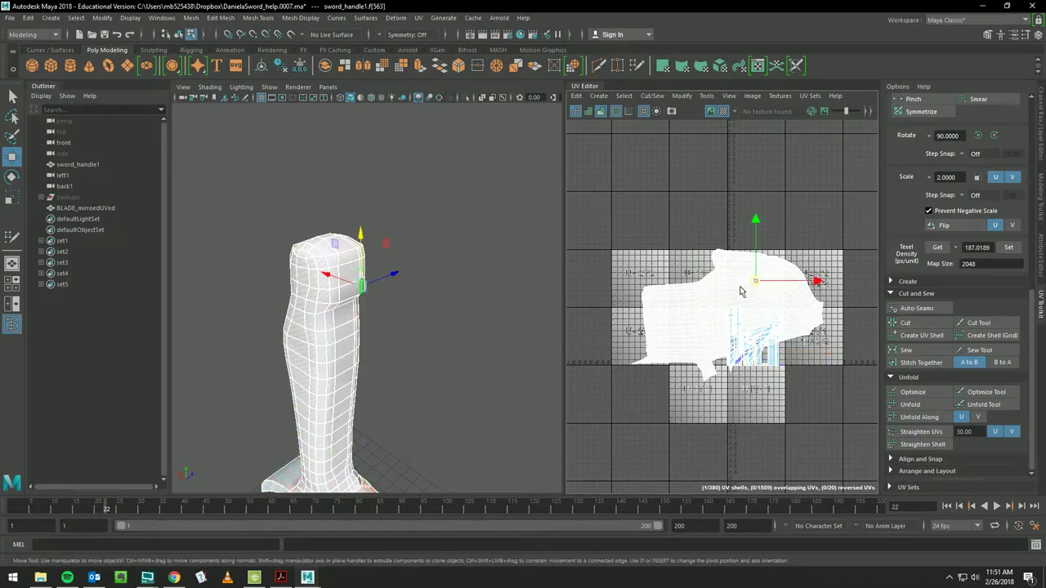
pyautogui.moveTo(323, 280); pyautogui.dragTo(366, 253, button='right')
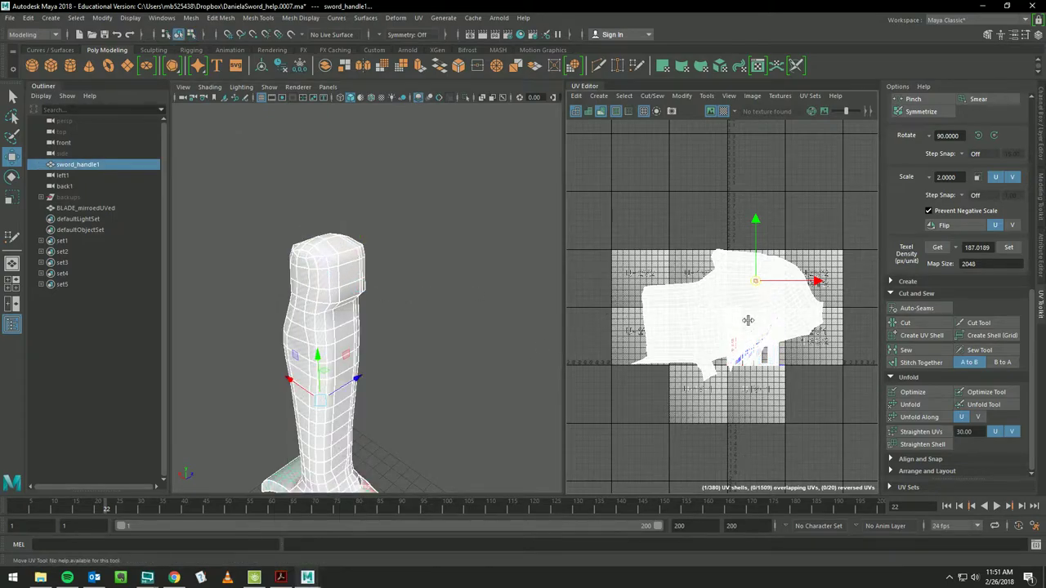
pyautogui.moveTo(734, 314); pyautogui.dragTo(699, 301, button='right')
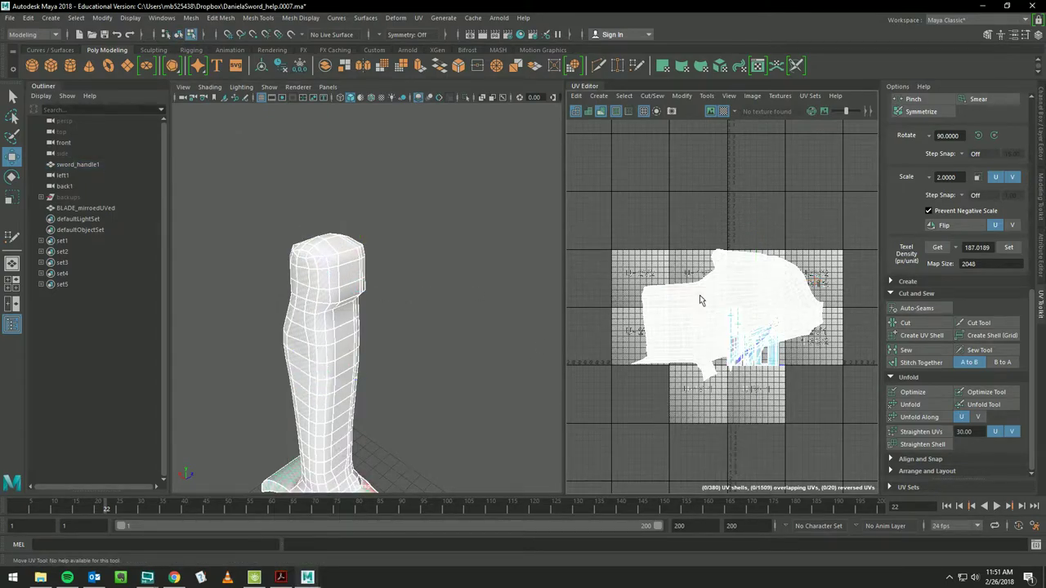
pyautogui.scroll(-5, 361, 298)
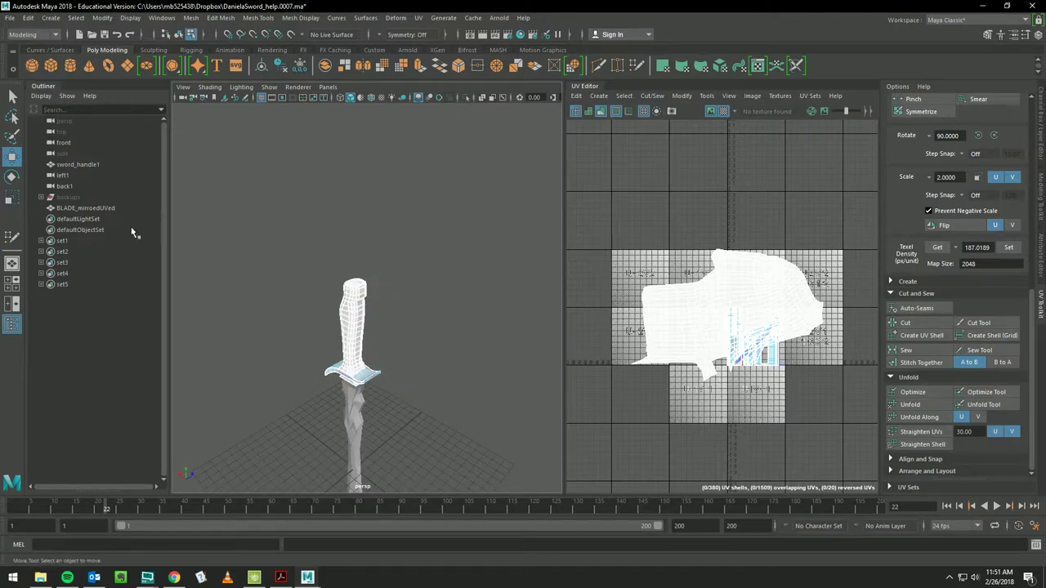
# - Select sword_handle1 in the Outliner, frame it, and zoom to the flange at its base in edge mode
pyautogui.click(92, 219)
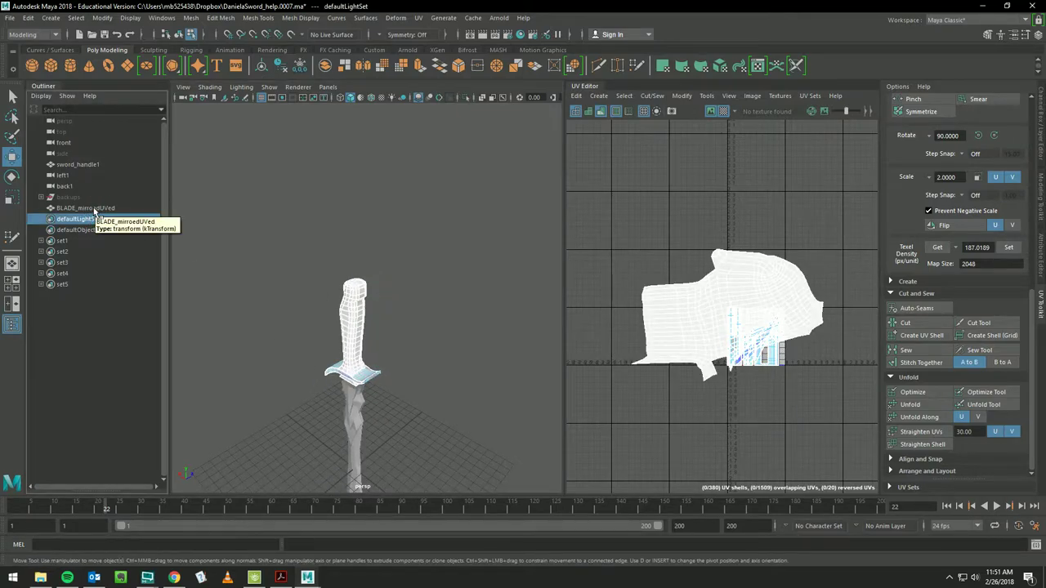
pyautogui.click(94, 209)
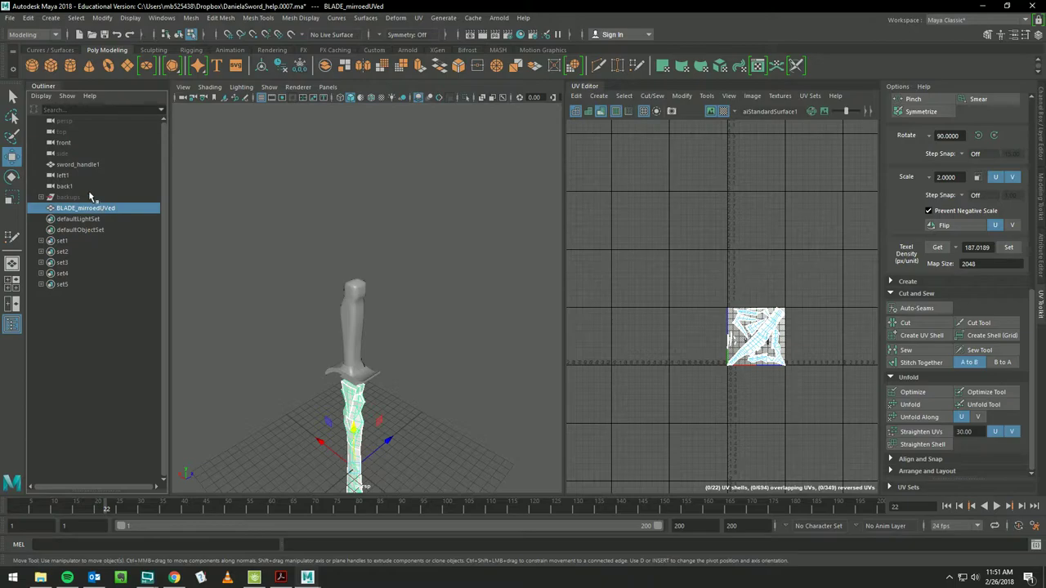
pyautogui.click(80, 165)
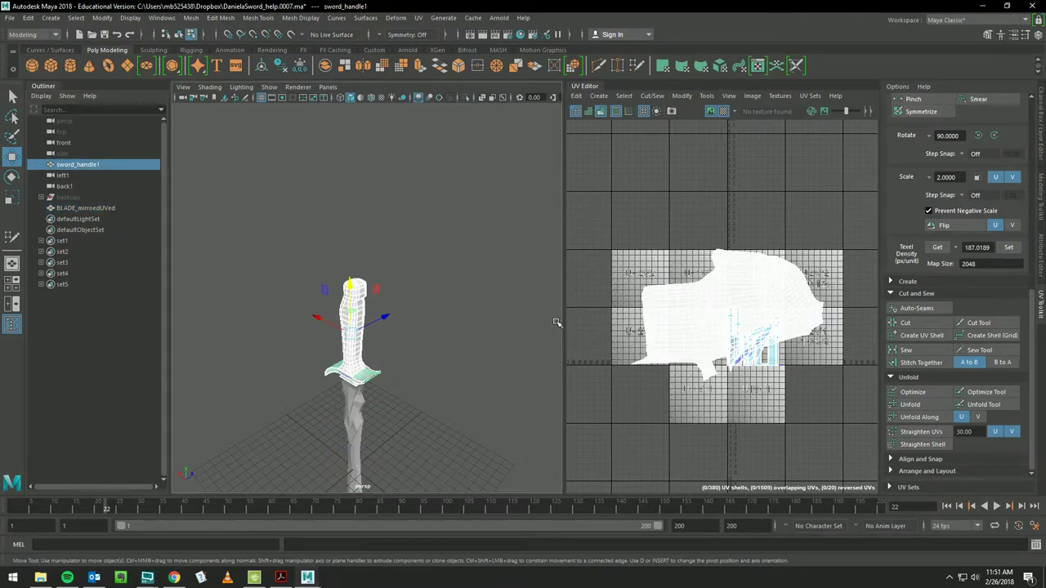
pyautogui.keyDown('alt'); pyautogui.moveTo(753, 316); pyautogui.dragTo(901, 304, button='right'); pyautogui.keyUp('alt')
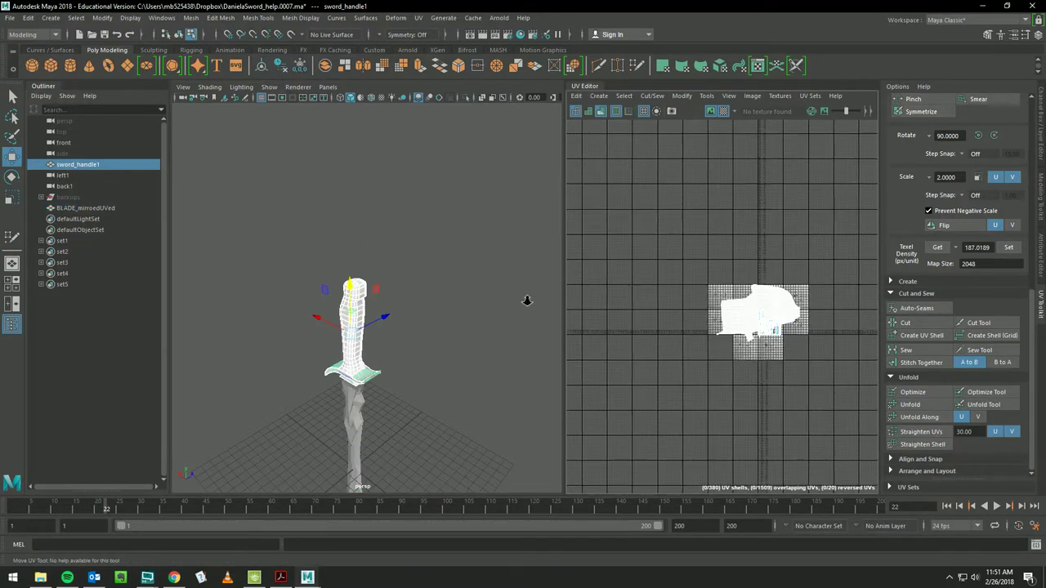
pyautogui.moveTo(777, 241)
pyautogui.keyDown('alt'); pyautogui.mouseDown(button='right')
pyautogui.moveTo(775, 161)
pyautogui.moveTo(646, 201)
pyautogui.moveTo(564, 212)
pyautogui.mouseUp(button='right'); pyautogui.keyUp('alt')
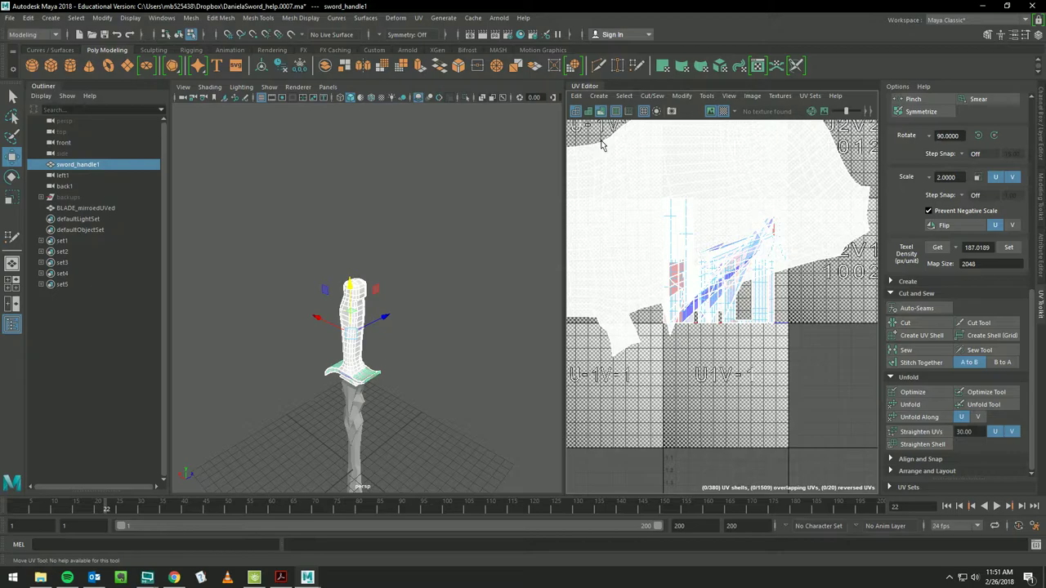
pyautogui.press('f')
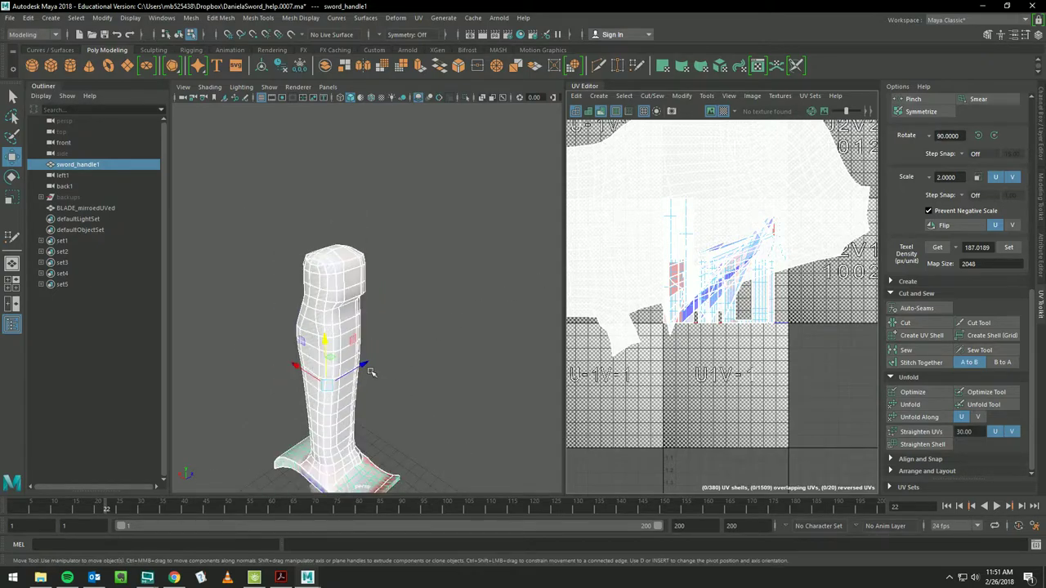
pyautogui.moveTo(342, 442)
pyautogui.keyDown('alt'); pyautogui.mouseDown(button='right')
pyautogui.moveTo(467, 392)
pyautogui.moveTo(509, 177)
pyautogui.moveTo(473, 320)
pyautogui.moveTo(371, 223)
pyautogui.moveTo(416, 236)
pyautogui.mouseUp(button='right'); pyautogui.keyUp('alt')
pyautogui.moveTo(416, 237)
pyautogui.keyDown('alt'); pyautogui.mouseDown()
pyautogui.moveTo(438, 287)
pyautogui.moveTo(388, 283)
pyautogui.mouseUp(); pyautogui.keyUp('alt')
pyautogui.keyDown('alt'); pyautogui.moveTo(359, 430); pyautogui.dragTo(411, 210, button='right'); pyautogui.keyUp('alt')
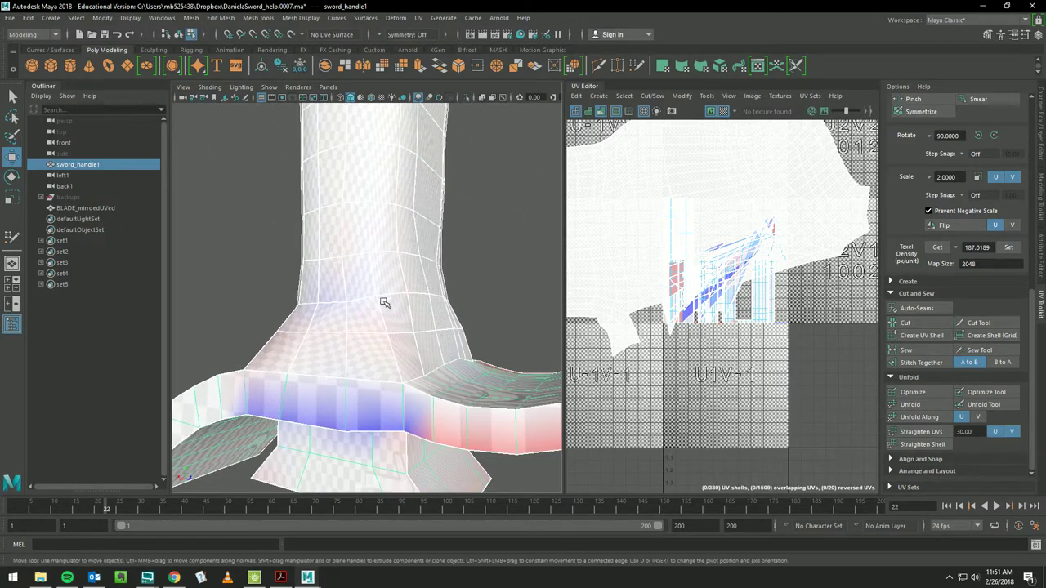
pyautogui.moveTo(383, 263); pyautogui.dragTo(377, 239, button='right')
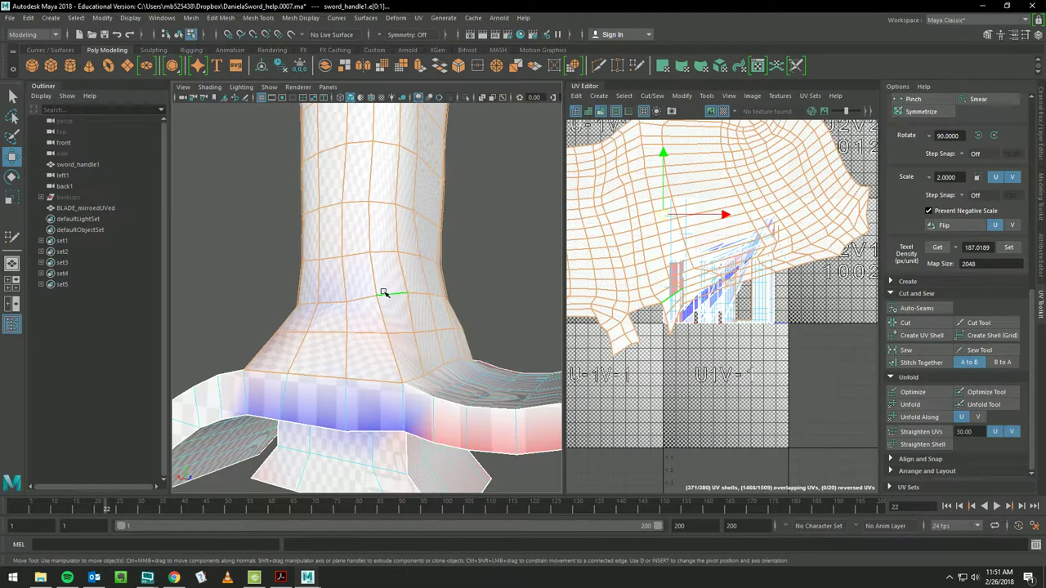
# - Select the edge loop just above the flange and cut it into a UV seam (polyMapCut7)
pyautogui.click(384, 293)
pyautogui.doubleClick(360, 301)
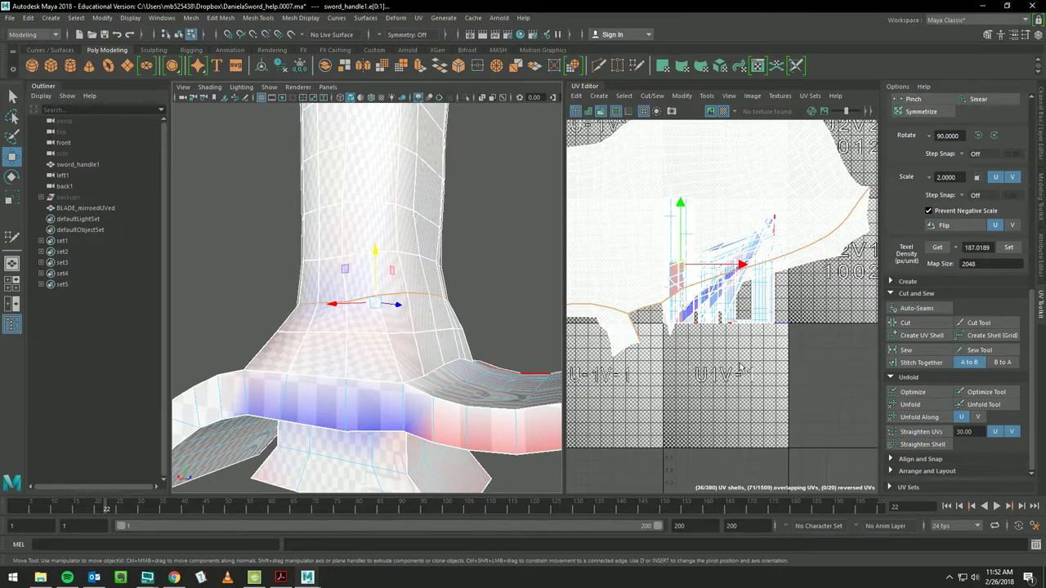
pyautogui.click(917, 325)
# - Inspect a few faces on the handle's neck, then turn off the checker display
pyautogui.moveTo(422, 282); pyautogui.dragTo(460, 296, button='right')
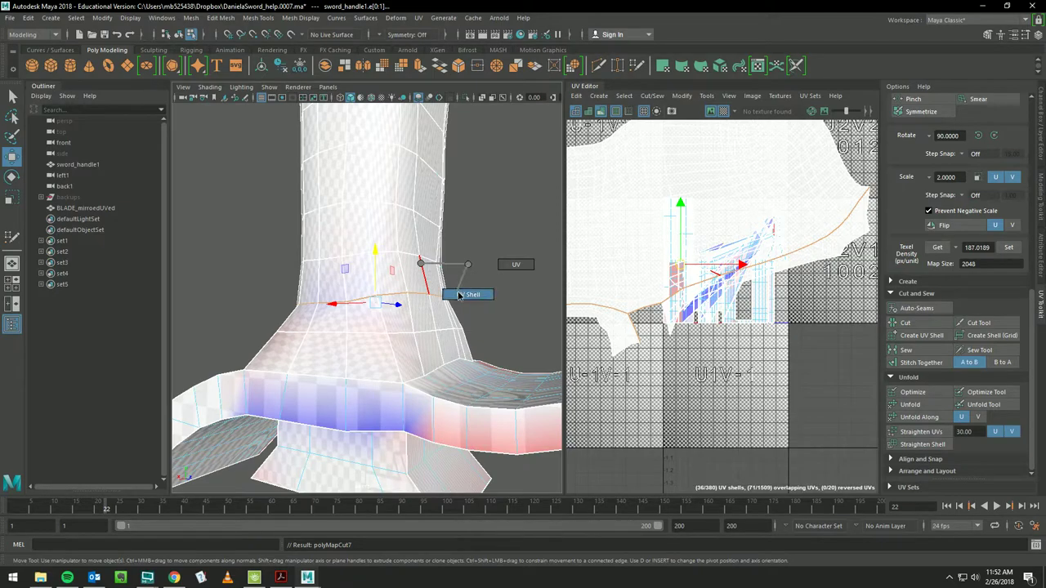
pyautogui.click(408, 274)
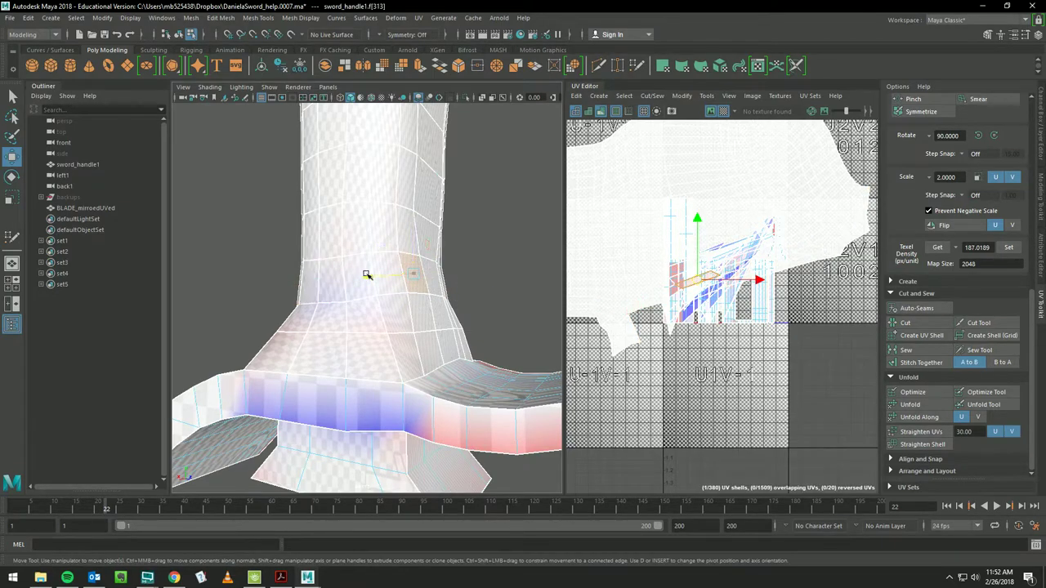
pyautogui.click(346, 276)
pyautogui.click(385, 276)
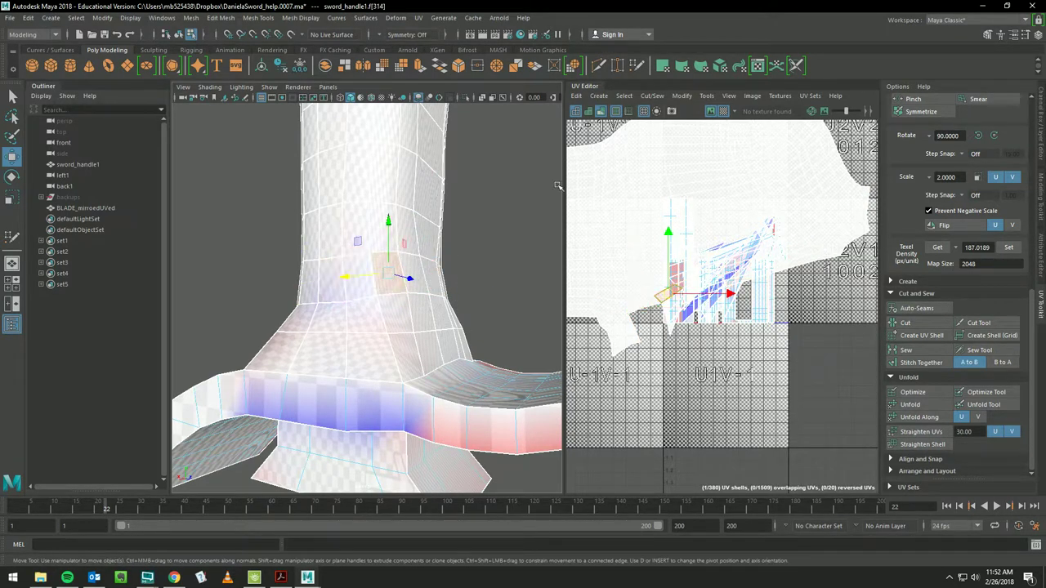
pyautogui.click(723, 110)
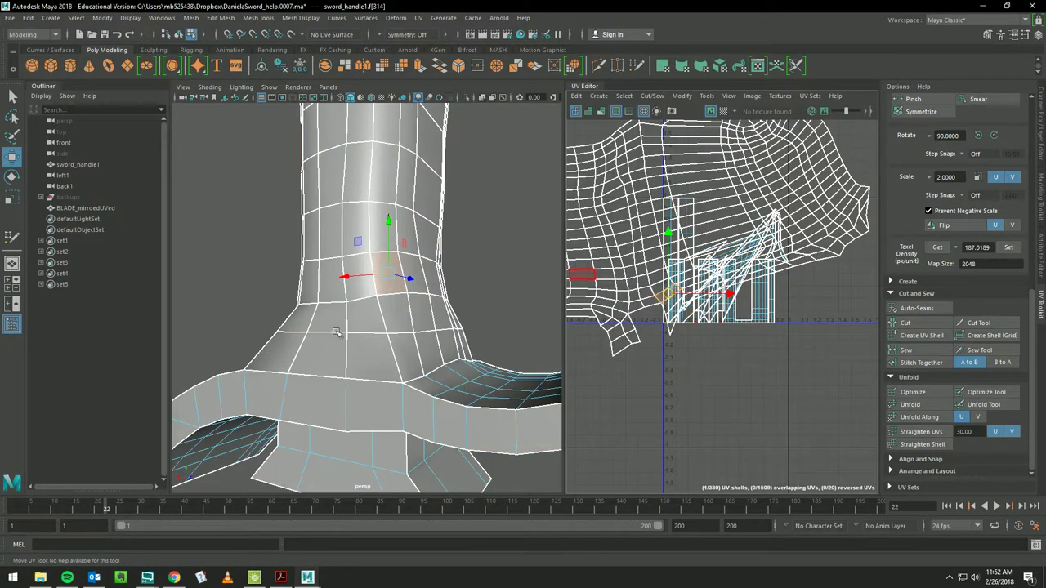
# - Inspect several faces in the UV layout, undoing the last two selections
pyautogui.keyDown('alt'); pyautogui.moveTo(415, 267); pyautogui.dragTo(292, 257, button='right'); pyautogui.keyUp('alt')
pyautogui.moveTo(292, 257)
pyautogui.keyDown('alt'); pyautogui.mouseDown()
pyautogui.moveTo(497, 264)
pyautogui.moveTo(513, 448)
pyautogui.mouseUp(); pyautogui.keyUp('alt')
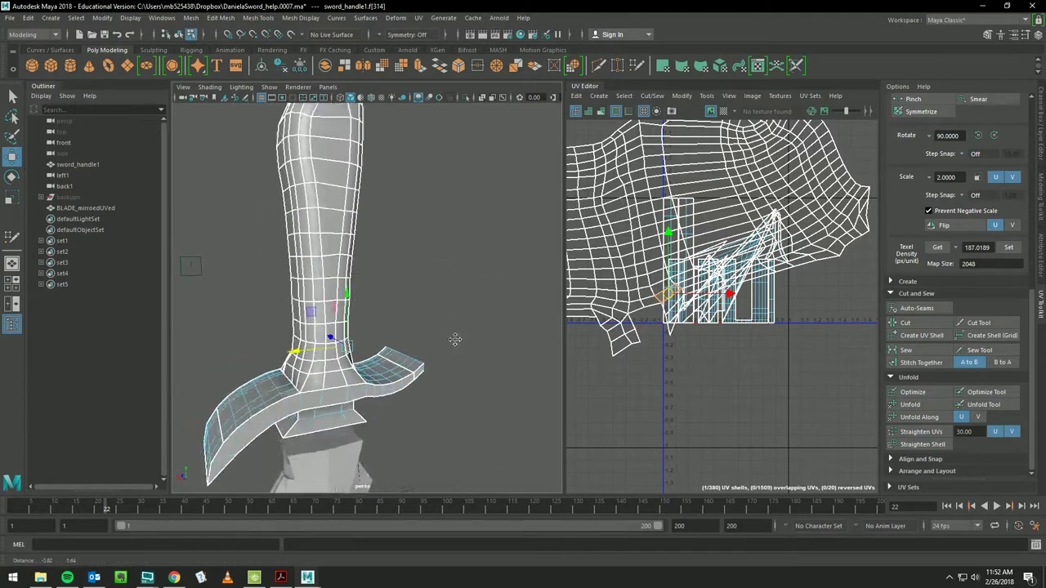
pyautogui.moveTo(675, 233); pyautogui.dragTo(628, 189, button='right')
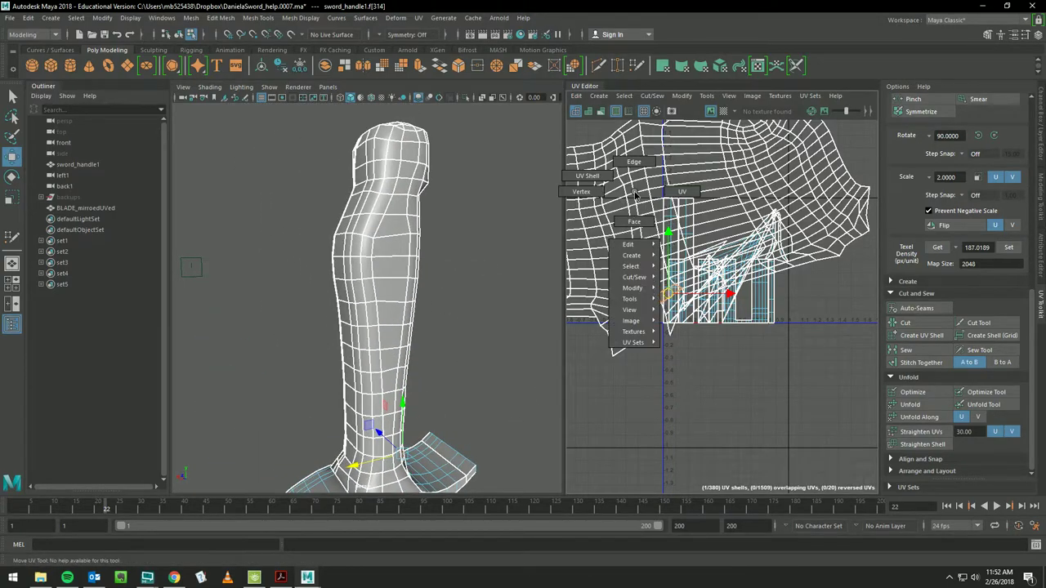
pyautogui.click(627, 189)
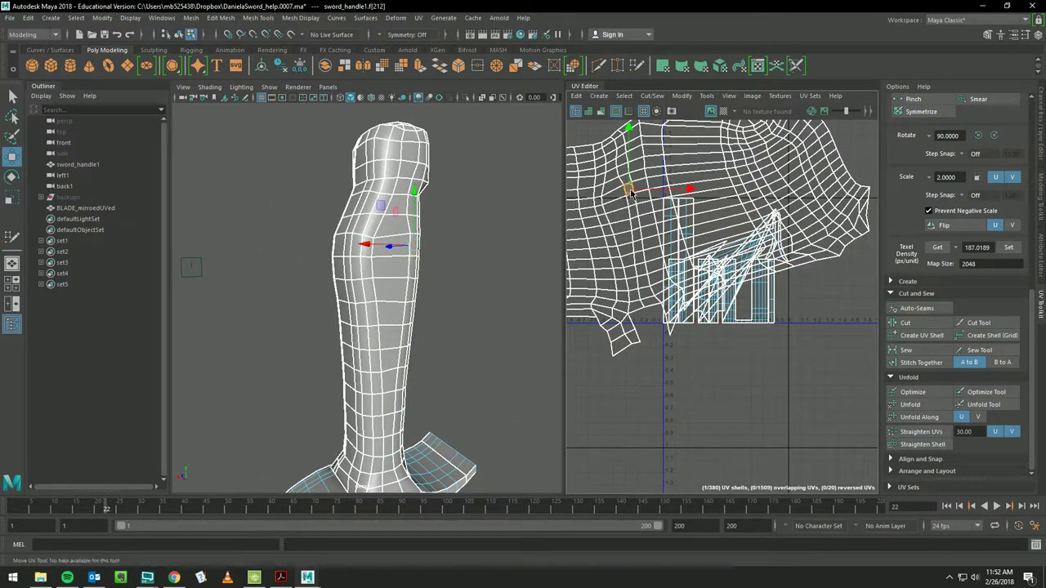
pyautogui.moveTo(630, 188); pyautogui.dragTo(691, 187)
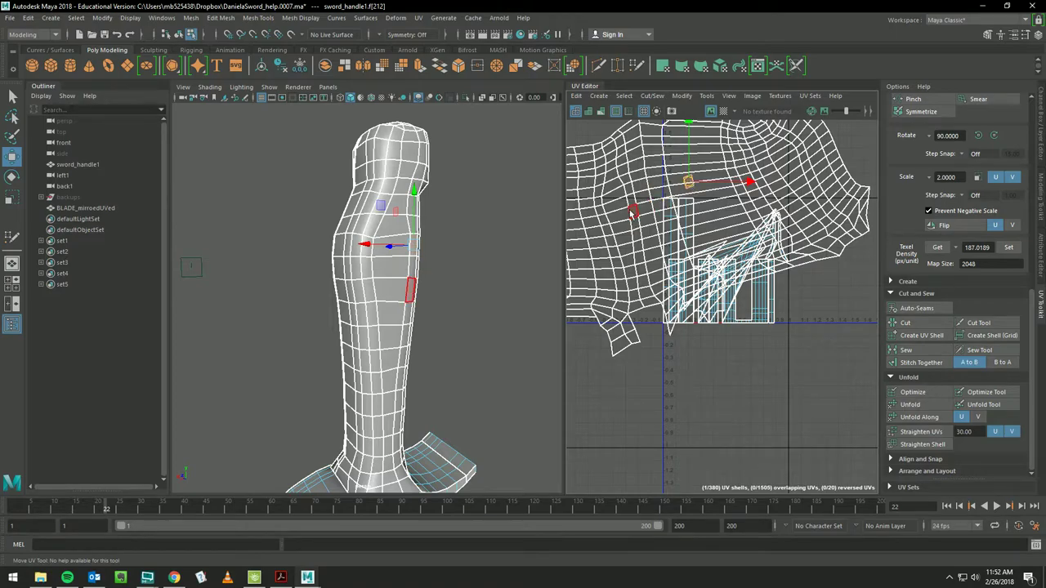
pyautogui.click(623, 215)
pyautogui.click(657, 181)
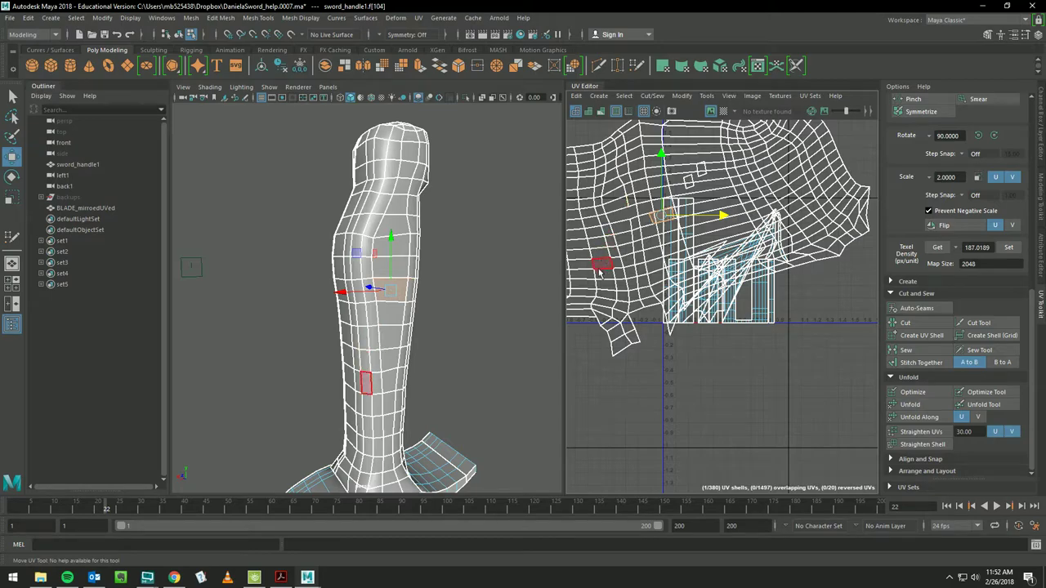
pyautogui.hotkey('ctrl', 'z')
pyautogui.hotkey('ctrl', 'z')
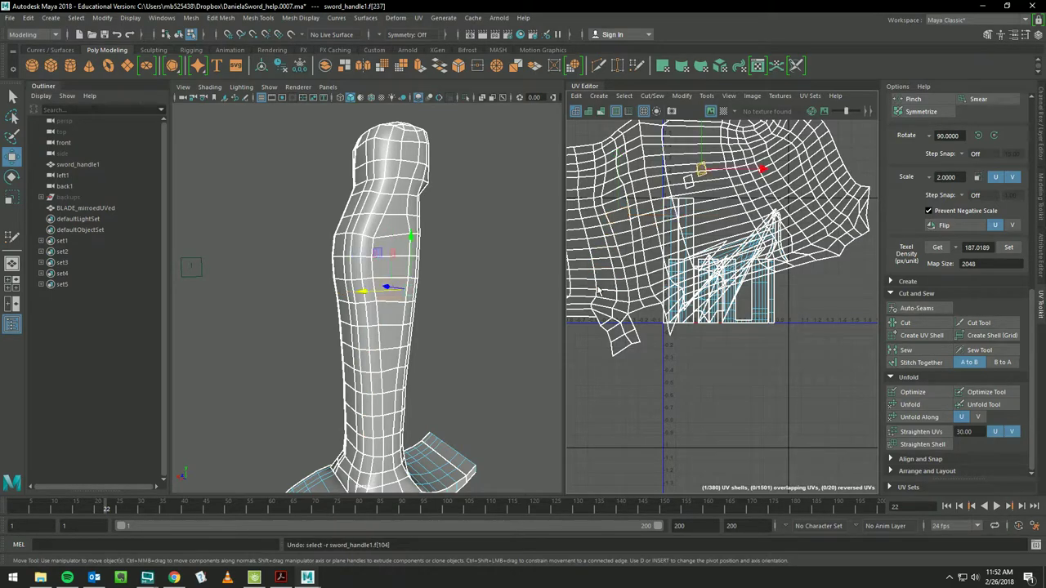
pyautogui.hotkey('ctrl', 'z')
pyautogui.hotkey('ctrl', 'z')
# - Box-select the handle's faces and remove the guard-end faces from the selection
pyautogui.keyDown('alt'); pyautogui.moveTo(483, 299); pyautogui.dragTo(360, 487); pyautogui.keyUp('alt')
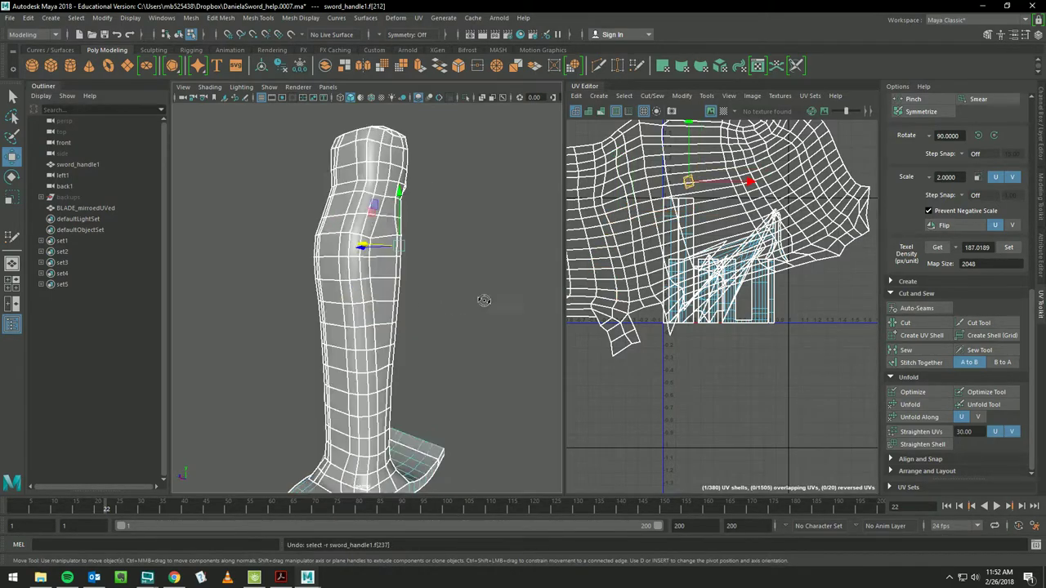
pyautogui.keyDown('alt'); pyautogui.moveTo(598, 302); pyautogui.dragTo(472, 321); pyautogui.keyUp('alt')
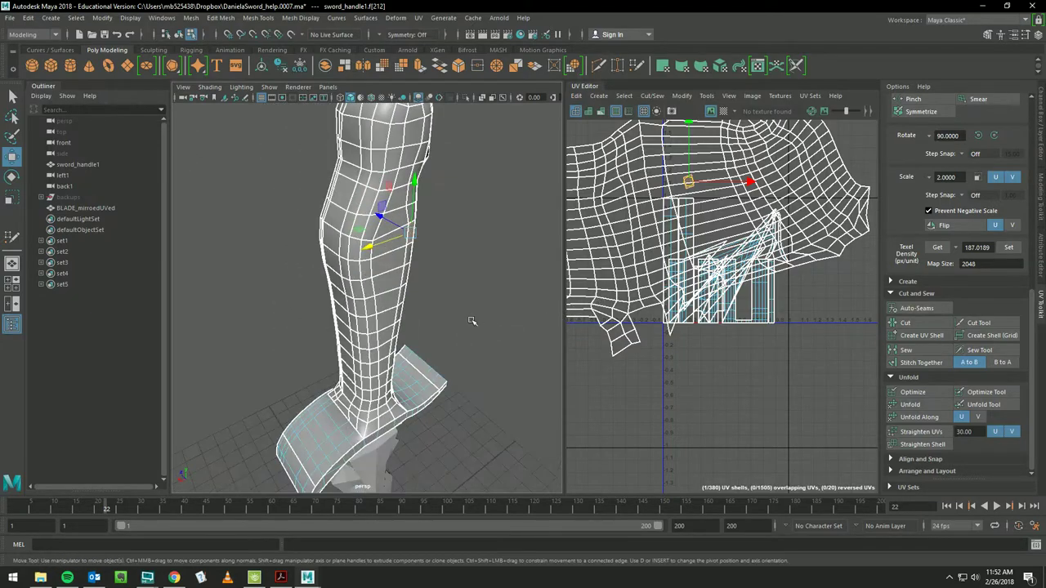
pyautogui.keyDown('alt'); pyautogui.moveTo(374, 236); pyautogui.dragTo(465, 236); pyautogui.keyUp('alt')
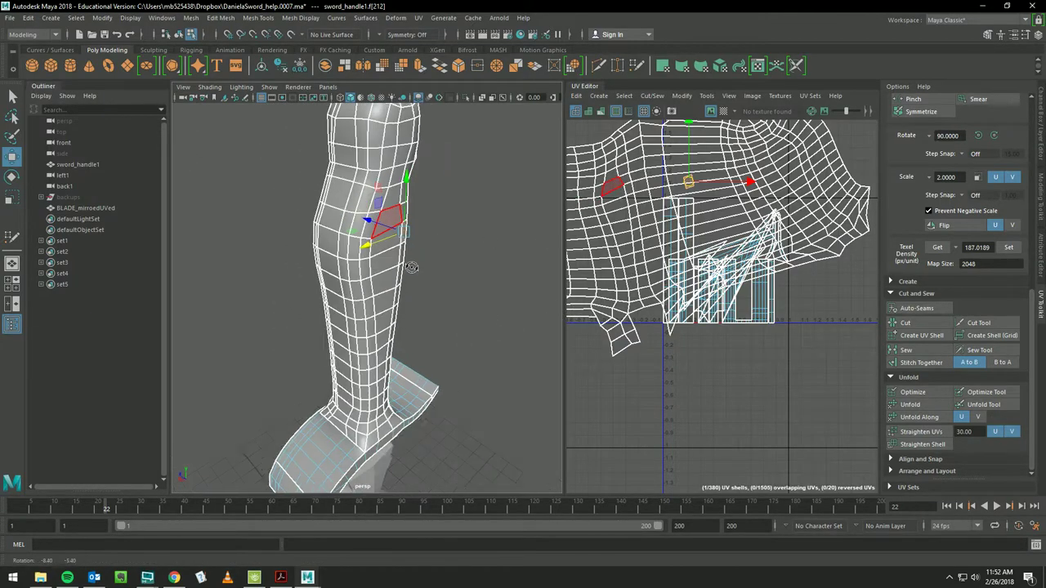
pyautogui.keyDown('alt'); pyautogui.moveTo(427, 289); pyautogui.dragTo(448, 265); pyautogui.keyUp('alt')
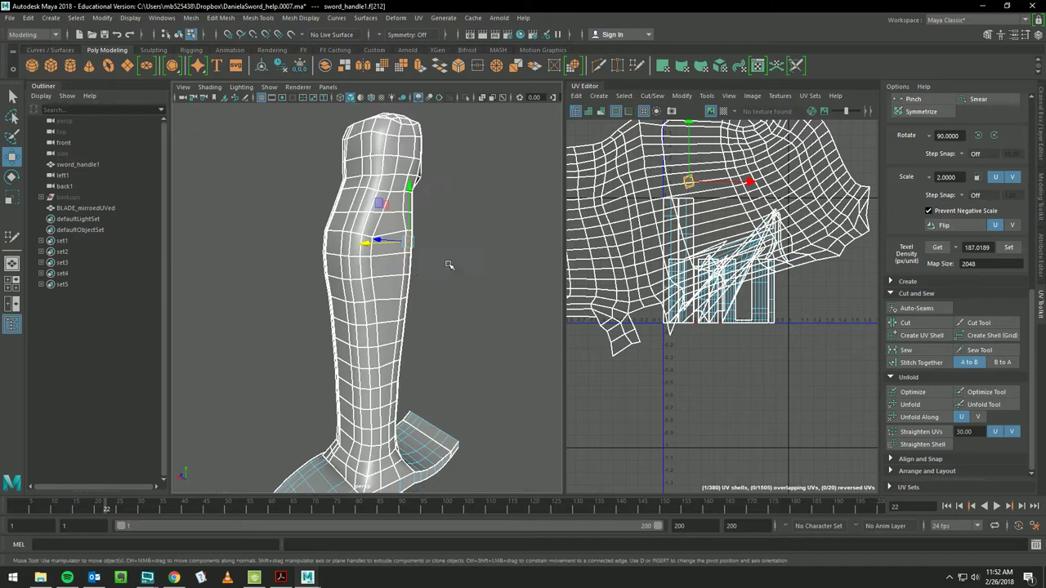
pyautogui.keyDown('alt'); pyautogui.moveTo(520, 256); pyautogui.dragTo(514, 139); pyautogui.keyUp('alt')
pyautogui.keyDown('alt'); pyautogui.moveTo(514, 140); pyautogui.dragTo(221, 159, button='right'); pyautogui.keyUp('alt')
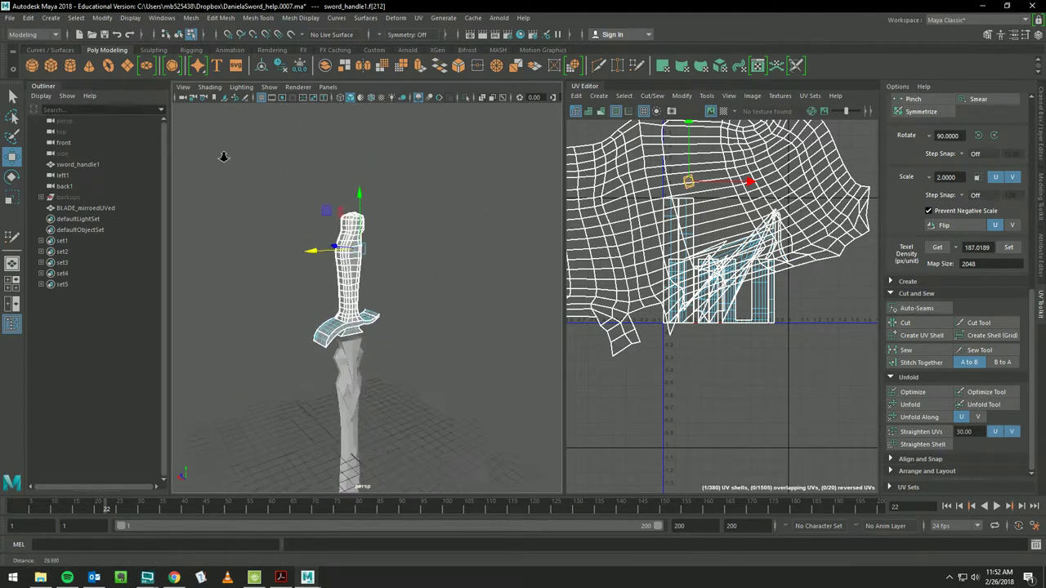
pyautogui.moveTo(282, 195)
pyautogui.mouseDown()
pyautogui.moveTo(375, 249)
pyautogui.moveTo(418, 304)
pyautogui.mouseUp()
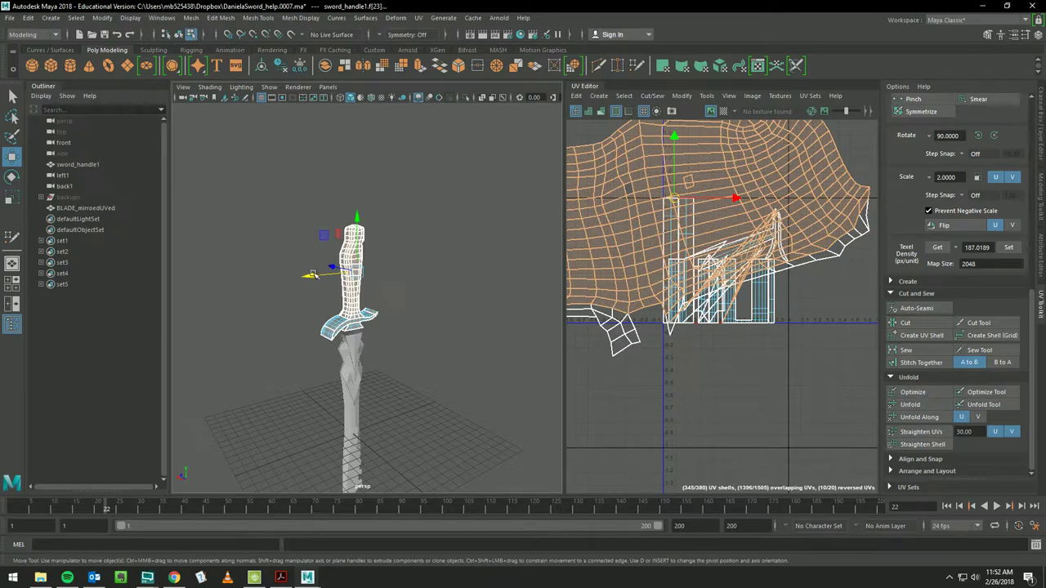
pyautogui.moveTo(313, 275)
pyautogui.keyDown('alt'); pyautogui.mouseDown(button='right')
pyautogui.moveTo(549, 226)
pyautogui.moveTo(724, 245)
pyautogui.mouseUp(button='right'); pyautogui.keyUp('alt')
pyautogui.keyDown('ctrl'); pyautogui.moveTo(492, 428); pyautogui.dragTo(353, 304); pyautogui.keyUp('ctrl')
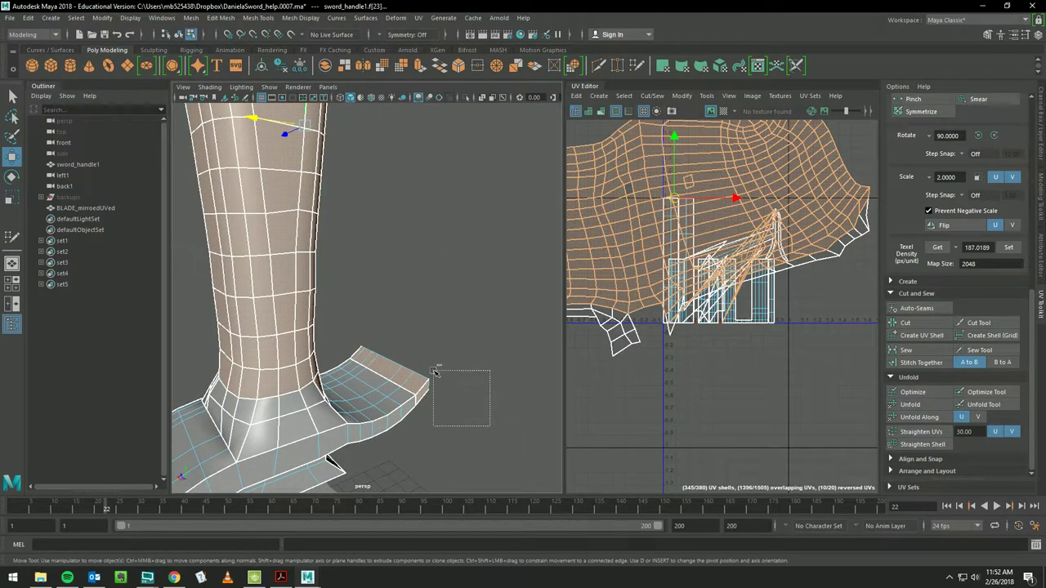
# - Select all the handle's faces with a double-click and open the UV menu
pyautogui.keyDown('alt'); pyautogui.moveTo(396, 344); pyautogui.dragTo(288, 346); pyautogui.keyUp('alt')
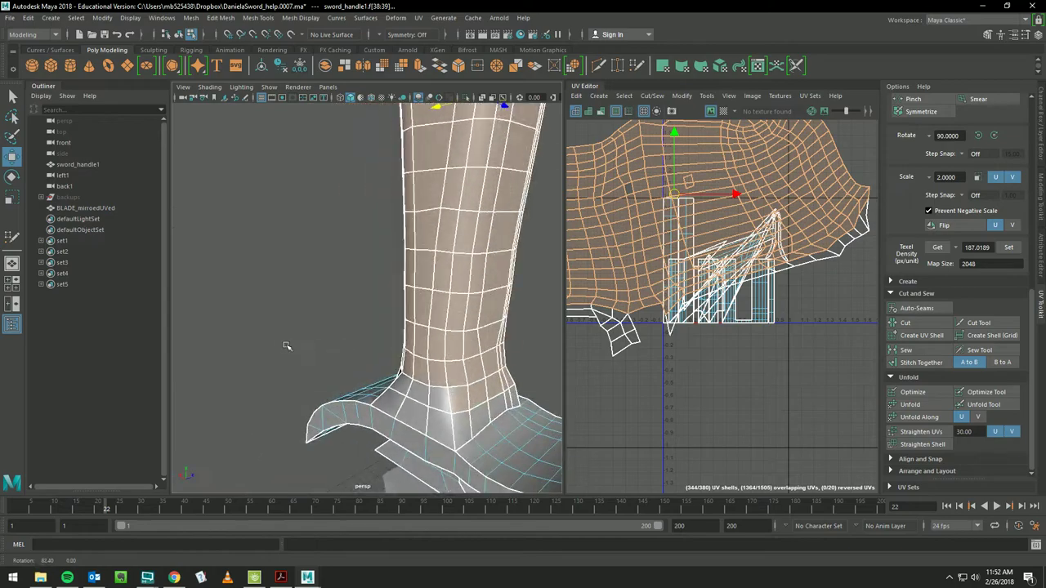
pyautogui.keyDown('alt'); pyautogui.moveTo(488, 411); pyautogui.dragTo(389, 290); pyautogui.keyUp('alt')
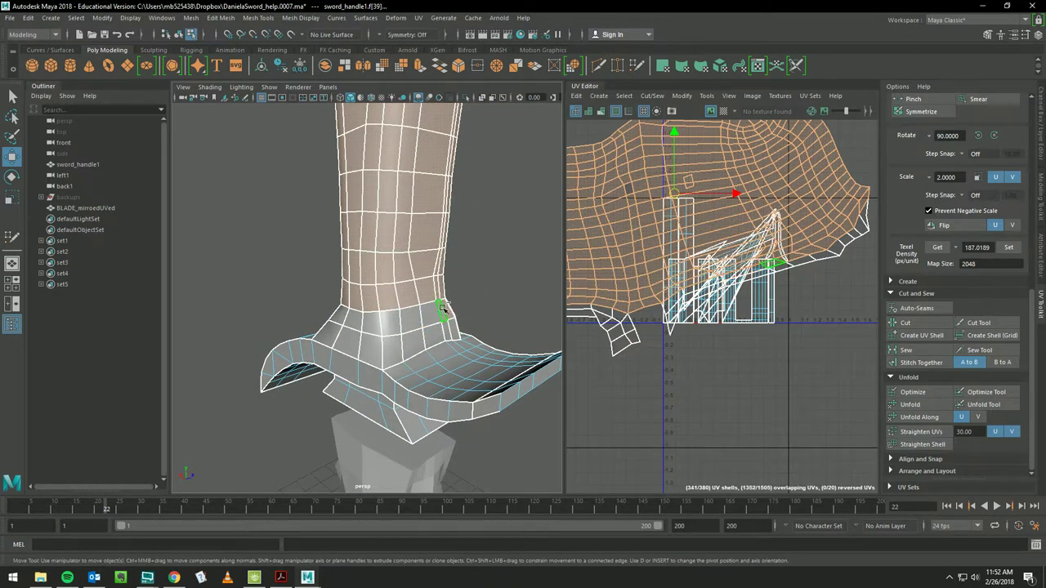
pyautogui.keyDown('alt'); pyautogui.moveTo(448, 306); pyautogui.dragTo(322, 279); pyautogui.keyUp('alt')
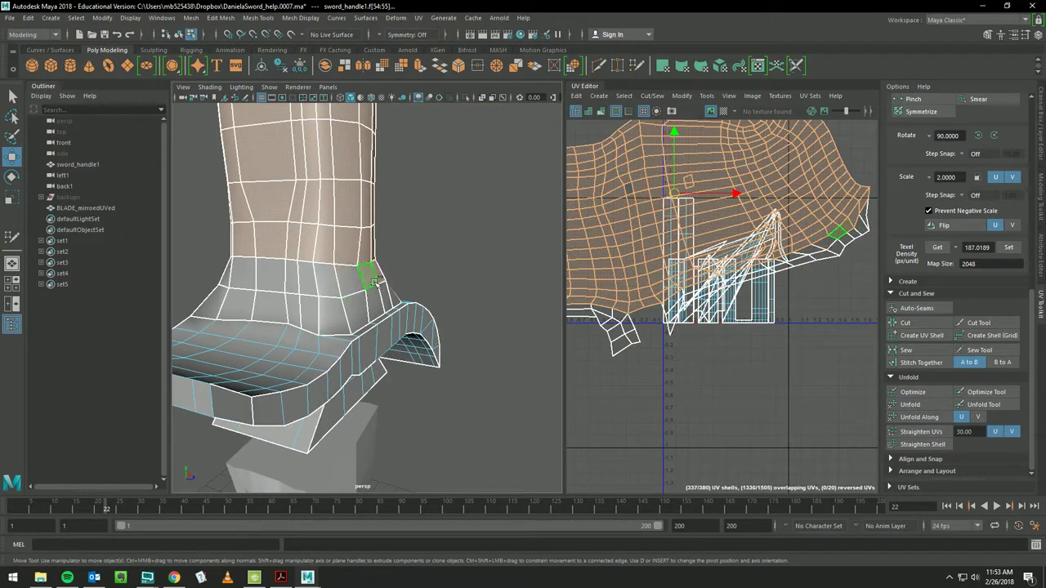
pyautogui.keyDown('alt'); pyautogui.moveTo(384, 275); pyautogui.dragTo(393, 270); pyautogui.keyUp('alt')
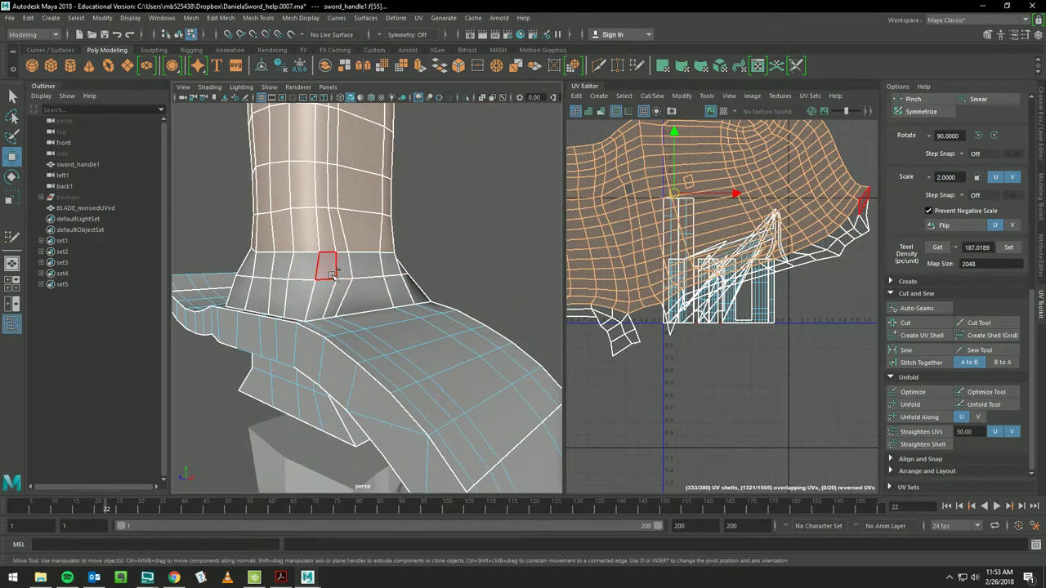
pyautogui.doubleClick(327, 271)
pyautogui.scroll(-5, 419, 253)
pyautogui.moveTo(332, 222)
pyautogui.keyDown('alt'); pyautogui.mouseDown()
pyautogui.moveTo(495, 256)
pyautogui.moveTo(455, 245)
pyautogui.mouseUp(); pyautogui.keyUp('alt')
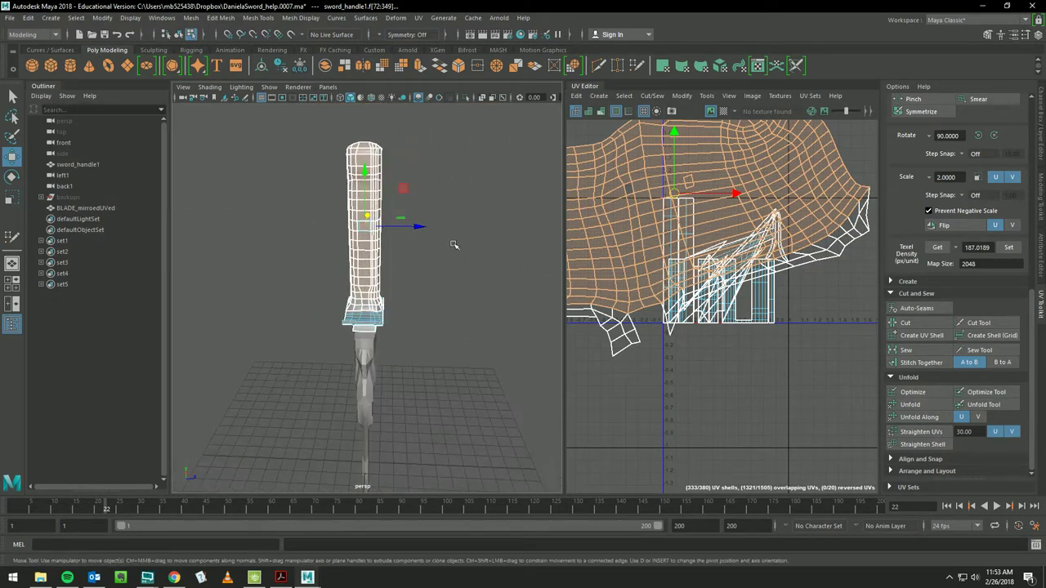
pyautogui.click(420, 18)
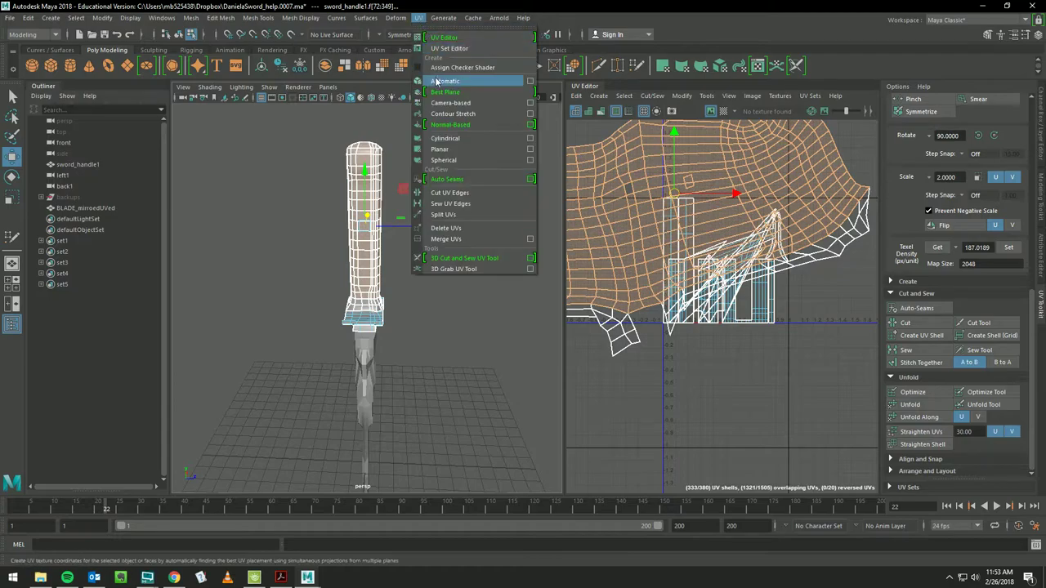
# - Apply an automatic projection to the handle faces, then optimize and unfold the resulting UVs
pyautogui.click(436, 80)
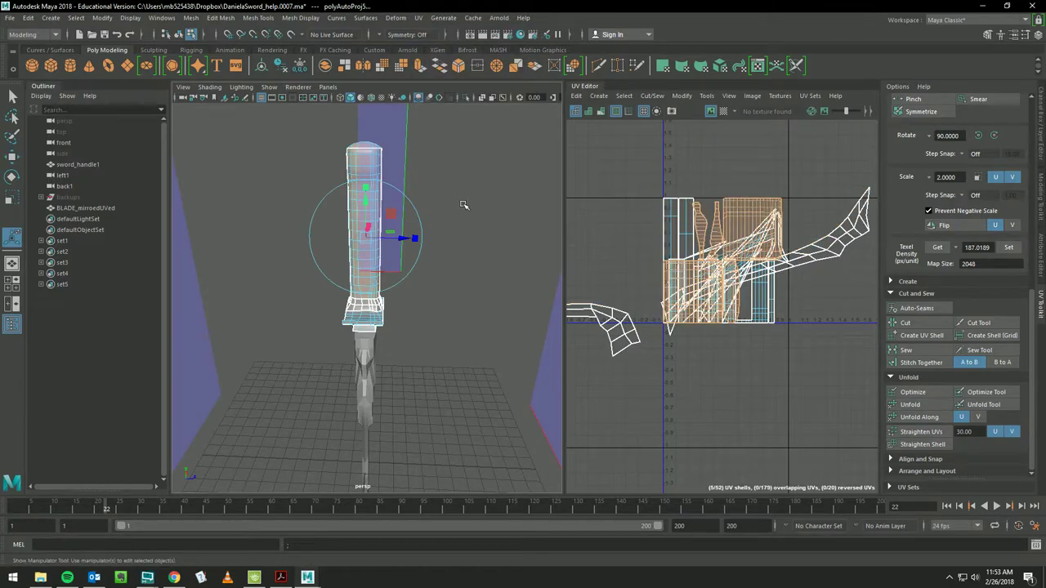
pyautogui.scroll(5, 416, 263)
pyautogui.scroll(2, 420, 275)
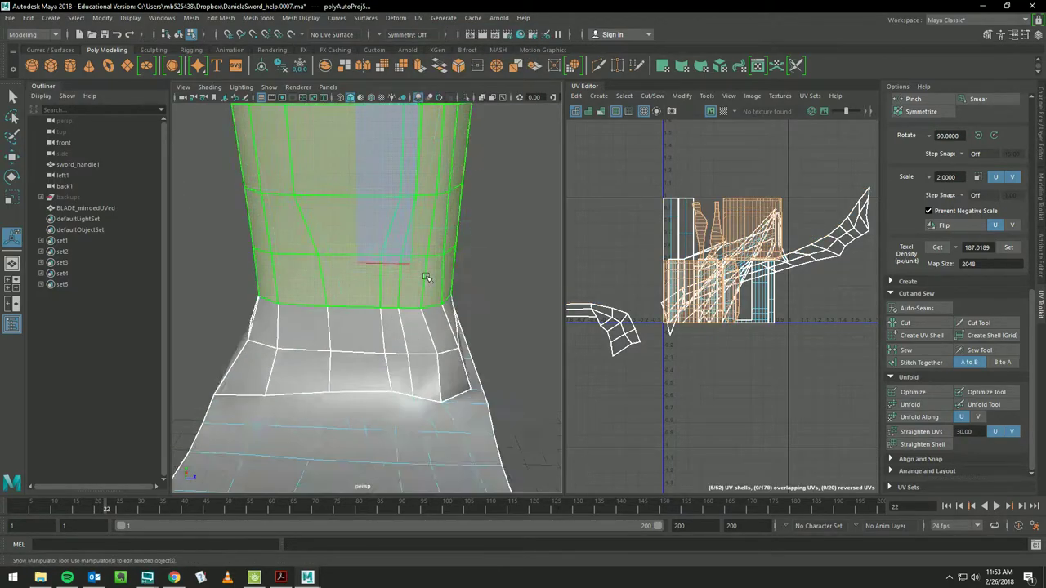
pyautogui.scroll(-2, 457, 272)
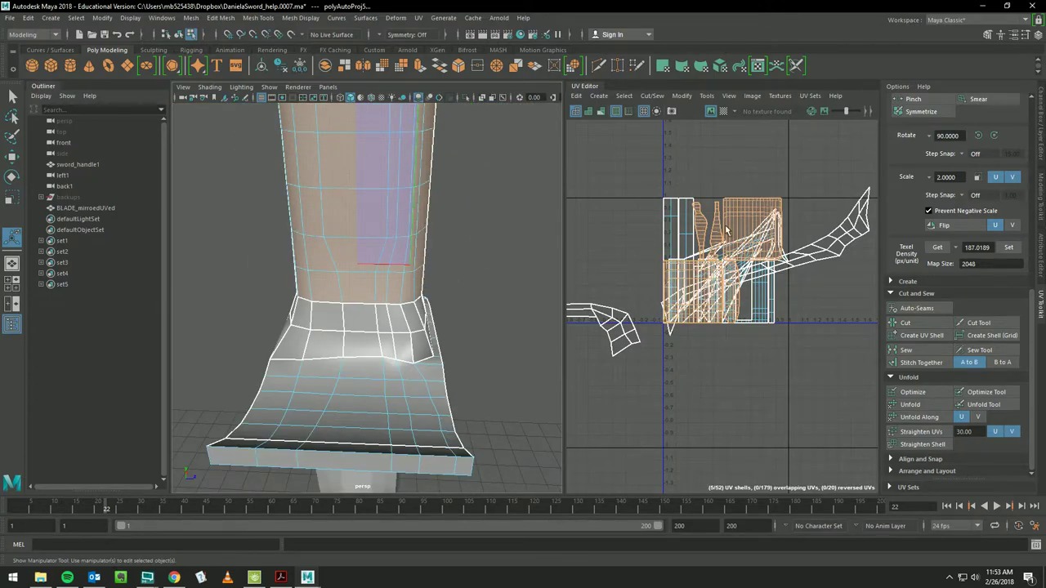
pyautogui.click(912, 392)
pyautogui.click(910, 404)
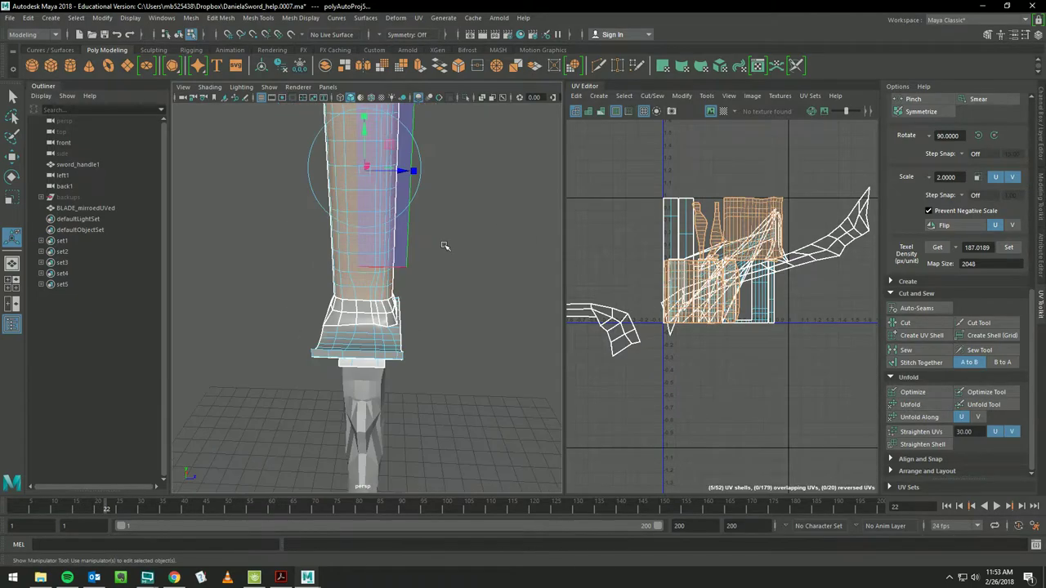
# - Check the handle with the checker on, select one handle UV shell, then turn the checker off
pyautogui.moveTo(455, 249)
pyautogui.keyDown('alt'); pyautogui.mouseDown()
pyautogui.moveTo(479, 234)
pyautogui.moveTo(454, 277)
pyautogui.moveTo(420, 226)
pyautogui.mouseUp(); pyautogui.keyUp('alt')
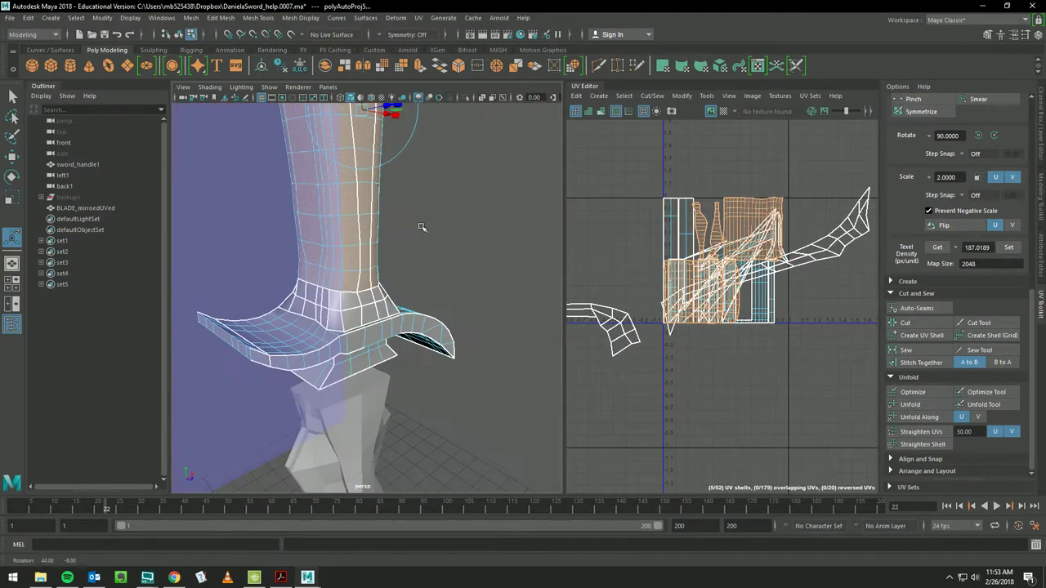
pyautogui.click(722, 112)
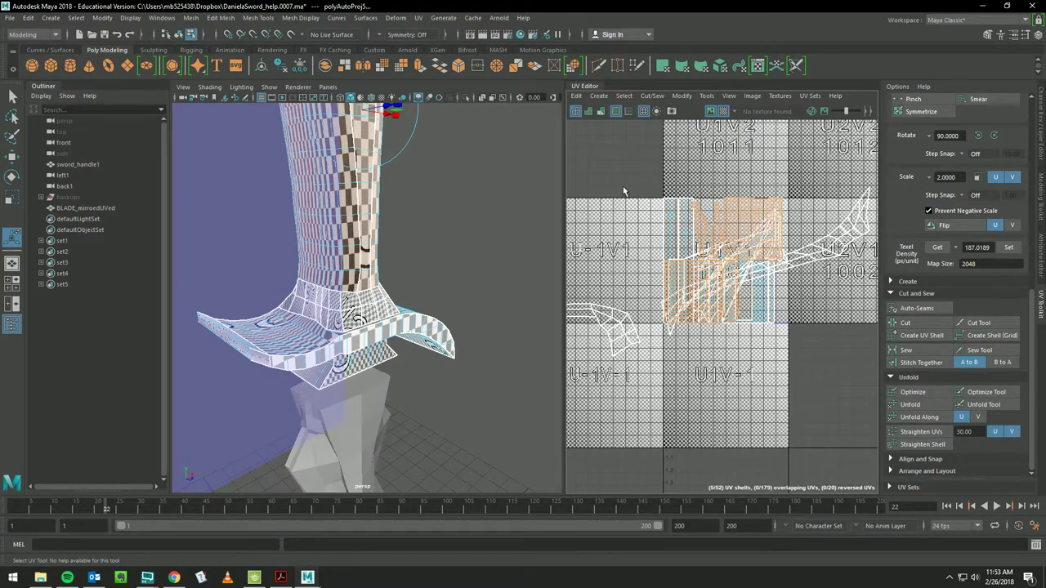
pyautogui.scroll(5, 367, 286)
pyautogui.moveTo(436, 245)
pyautogui.keyDown('alt'); pyautogui.mouseDown()
pyautogui.moveTo(451, 380)
pyautogui.moveTo(367, 350)
pyautogui.moveTo(338, 367)
pyautogui.moveTo(385, 371)
pyautogui.moveTo(316, 355)
pyautogui.moveTo(305, 343)
pyautogui.moveTo(319, 322)
pyautogui.moveTo(317, 339)
pyautogui.moveTo(243, 303)
pyautogui.moveTo(511, 316)
pyautogui.mouseUp(); pyautogui.keyUp('alt')
pyautogui.click(526, 303)
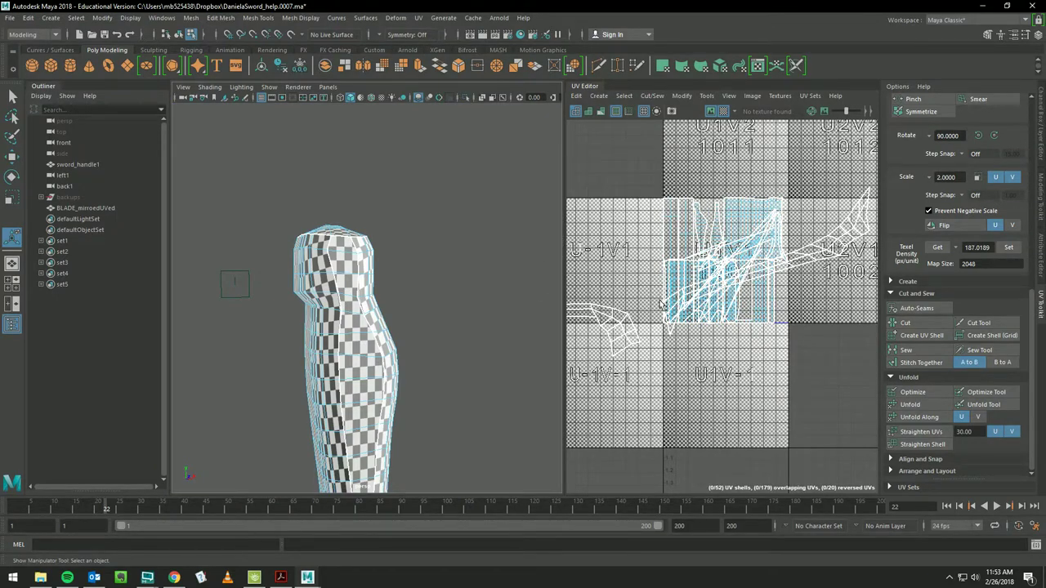
pyautogui.click(757, 217)
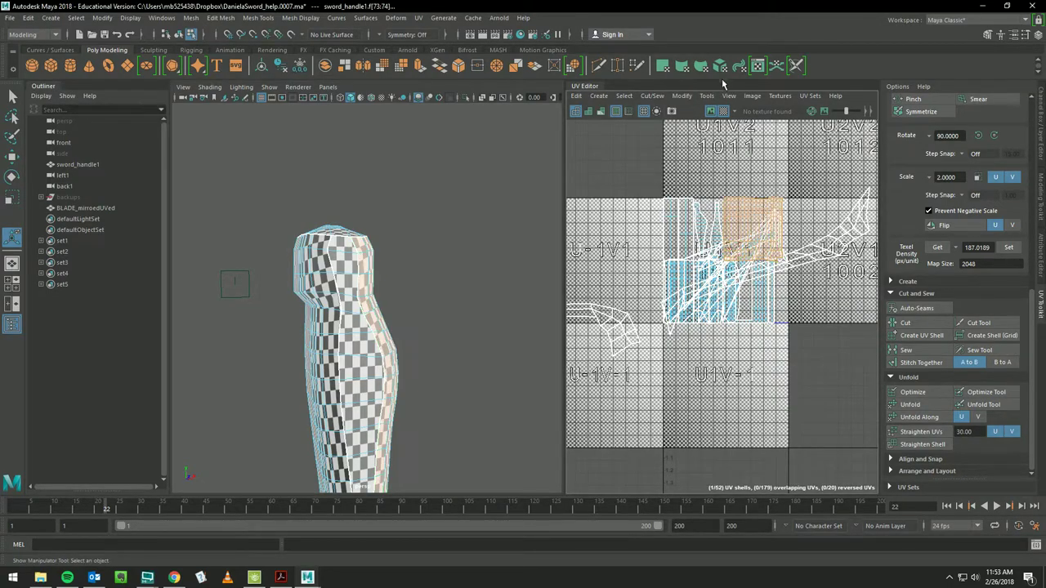
pyautogui.click(723, 112)
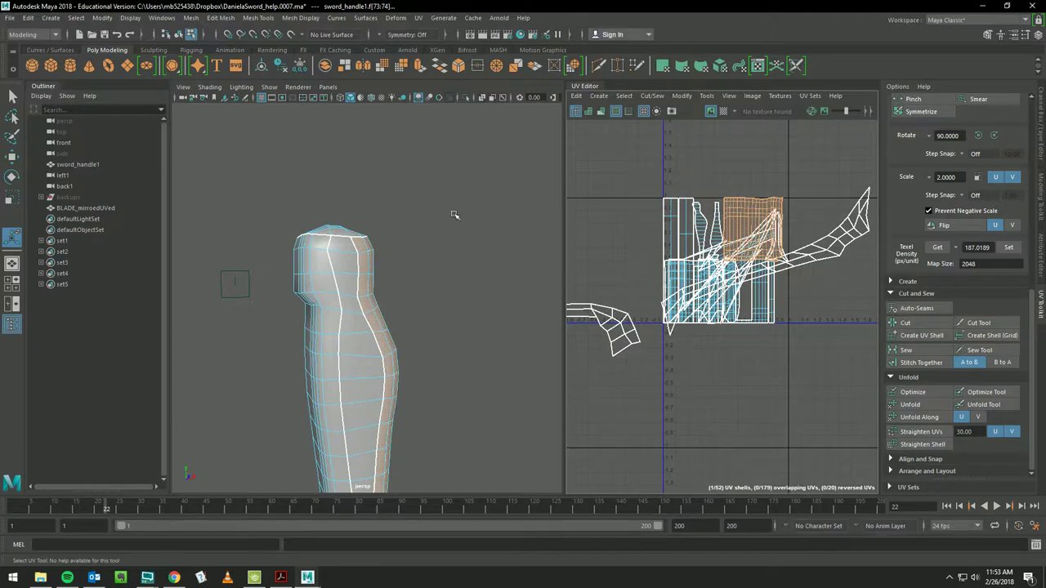
pyautogui.scroll(-2, 424, 290)
pyautogui.keyDown('alt'); pyautogui.moveTo(431, 289); pyautogui.dragTo(424, 268, button='middle'); pyautogui.keyUp('alt')
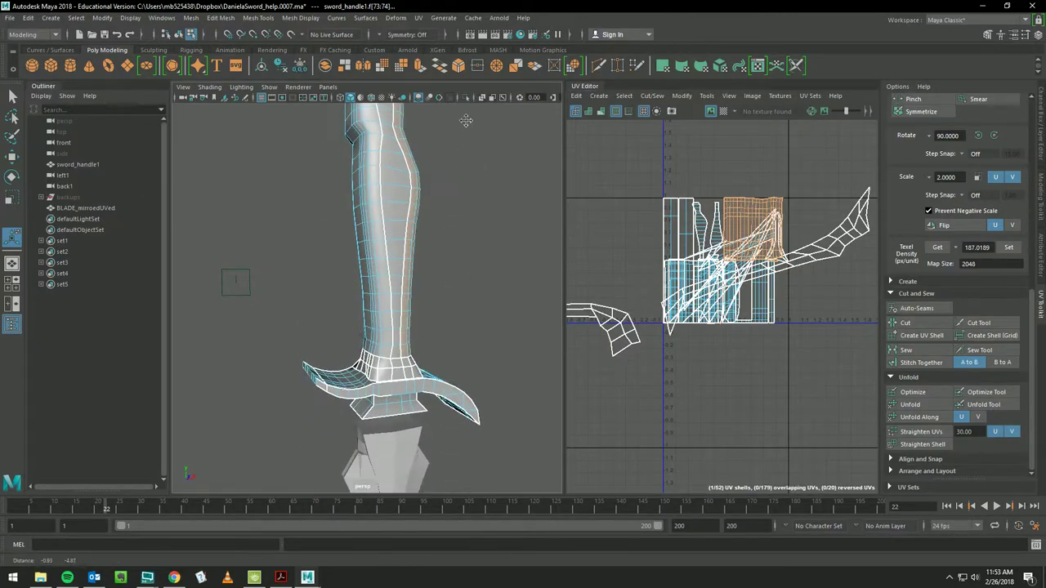
pyautogui.moveTo(424, 268)
pyautogui.keyDown('alt'); pyautogui.mouseDown()
pyautogui.moveTo(401, 280)
pyautogui.moveTo(420, 264)
pyautogui.moveTo(413, 327)
pyautogui.moveTo(276, 215)
pyautogui.moveTo(300, 239)
pyautogui.moveTo(135, 275)
pyautogui.moveTo(147, 287)
pyautogui.mouseUp(); pyautogui.keyUp('alt')
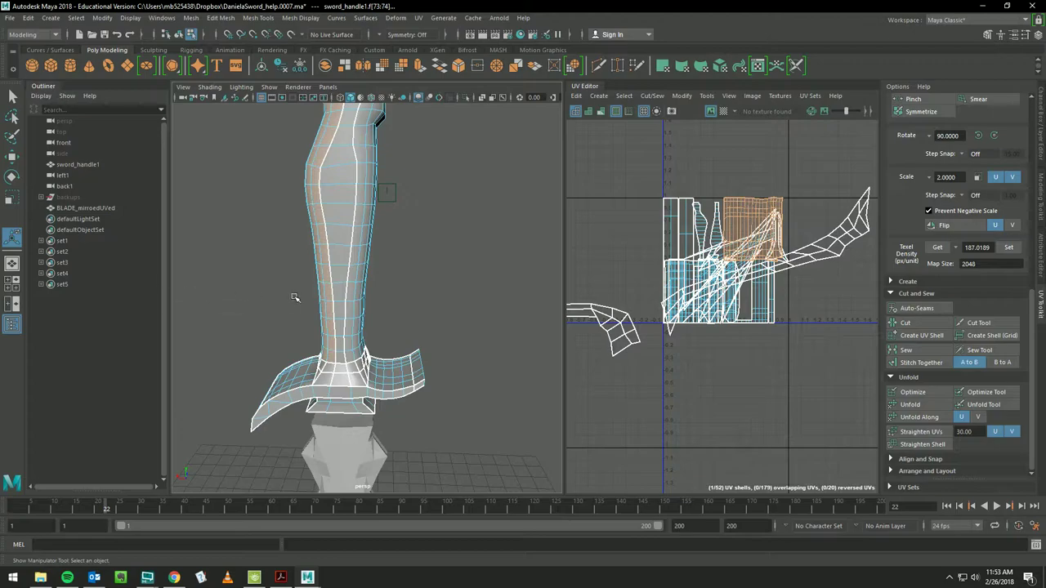
# - Select a strip of handle faces, then switch the handle to edge selection mode
pyautogui.click(336, 259)
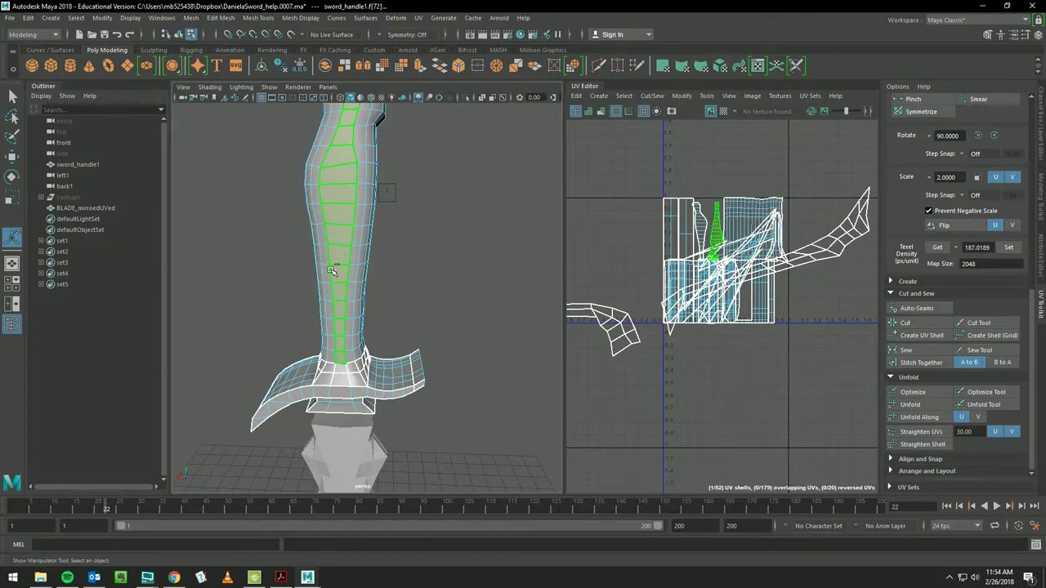
pyautogui.keyDown('alt'); pyautogui.moveTo(346, 171); pyautogui.dragTo(345, 317); pyautogui.keyUp('alt')
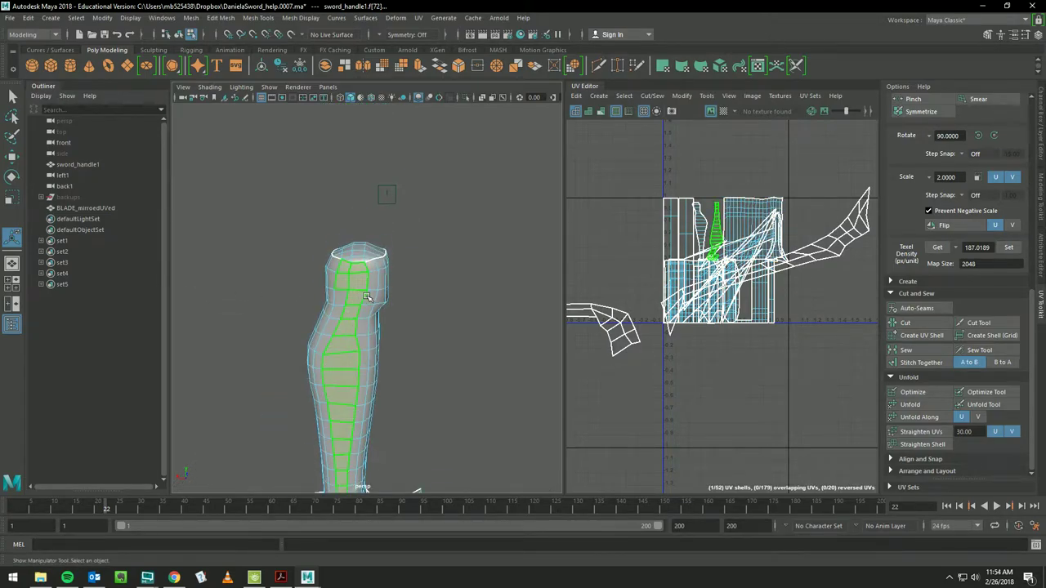
pyautogui.click(372, 364)
pyautogui.click(425, 291)
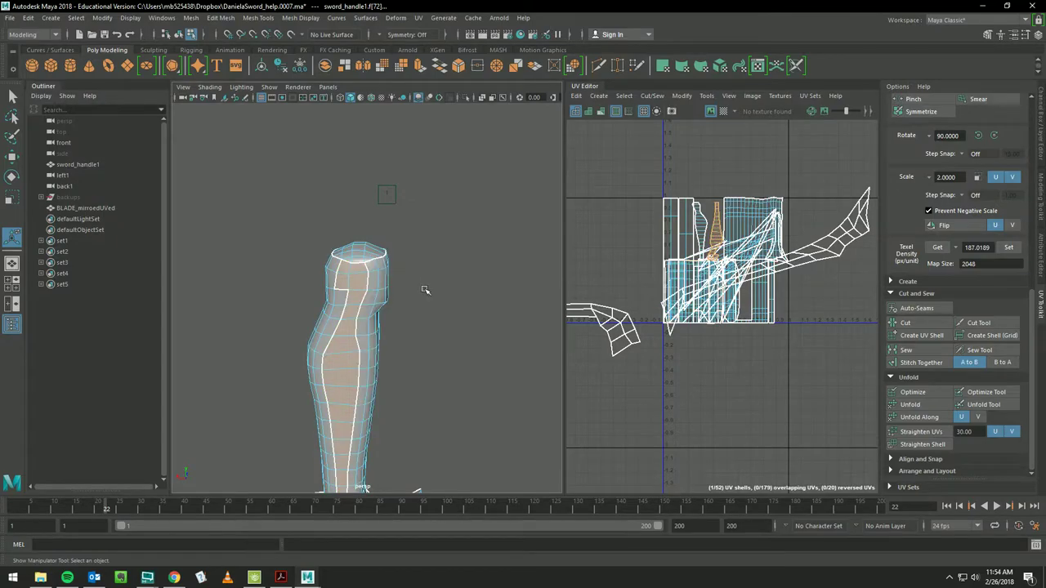
pyautogui.click(361, 277)
pyautogui.moveTo(344, 263); pyautogui.dragTo(354, 244, button='right')
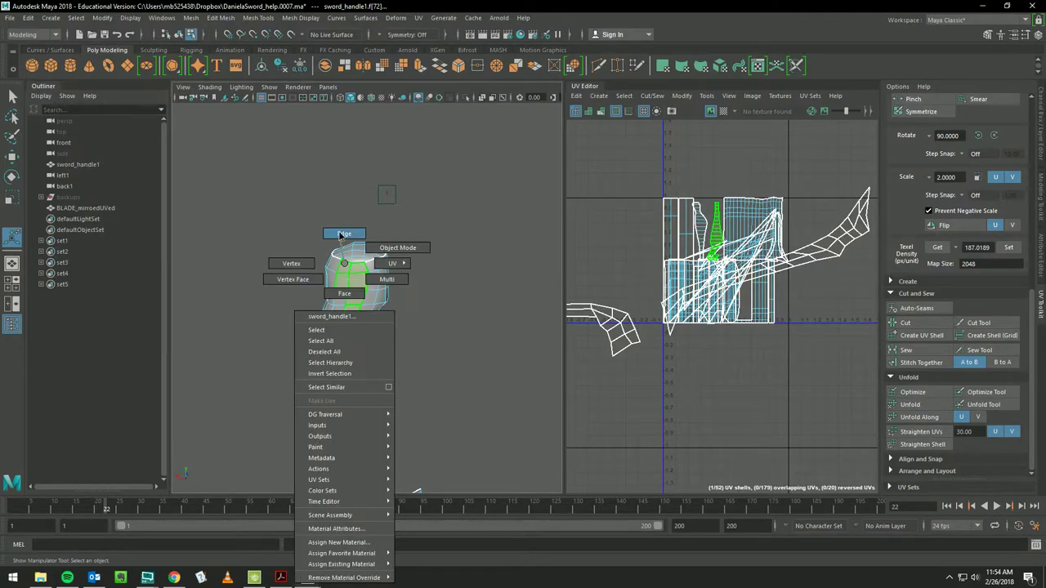
pyautogui.click(336, 279)
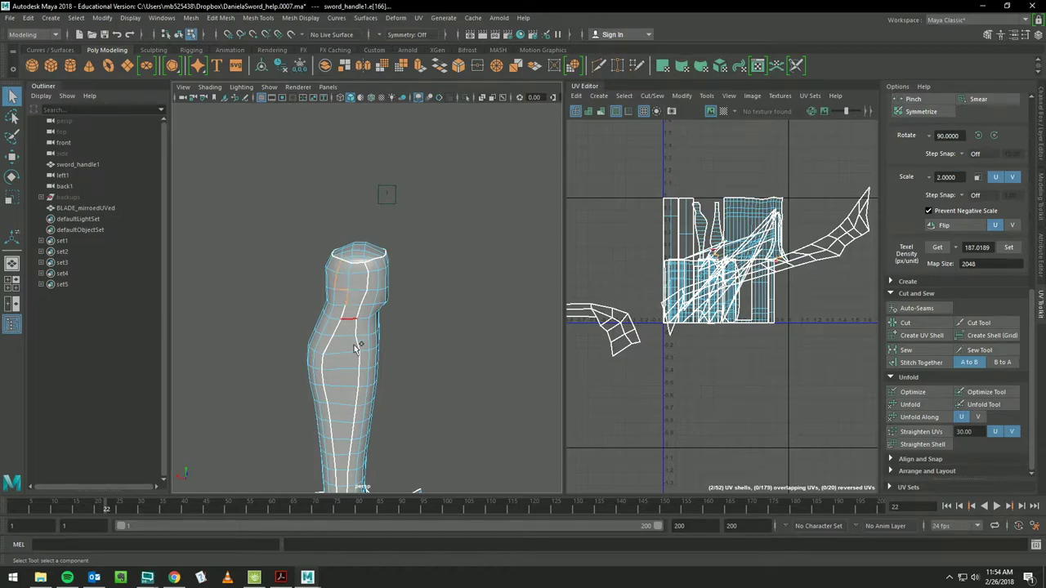
# - Stitch together two edge-loop seams running up opposite sides of the handle
pyautogui.keyDown('alt'); pyautogui.moveTo(356, 349); pyautogui.dragTo(400, 308); pyautogui.keyUp('alt')
pyautogui.doubleClick(394, 316)
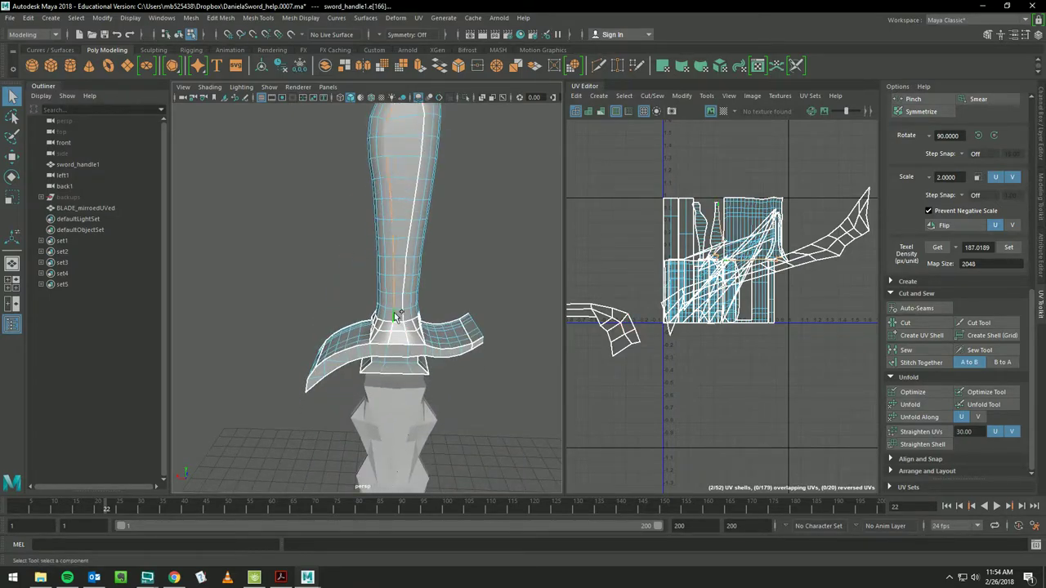
pyautogui.click(904, 368)
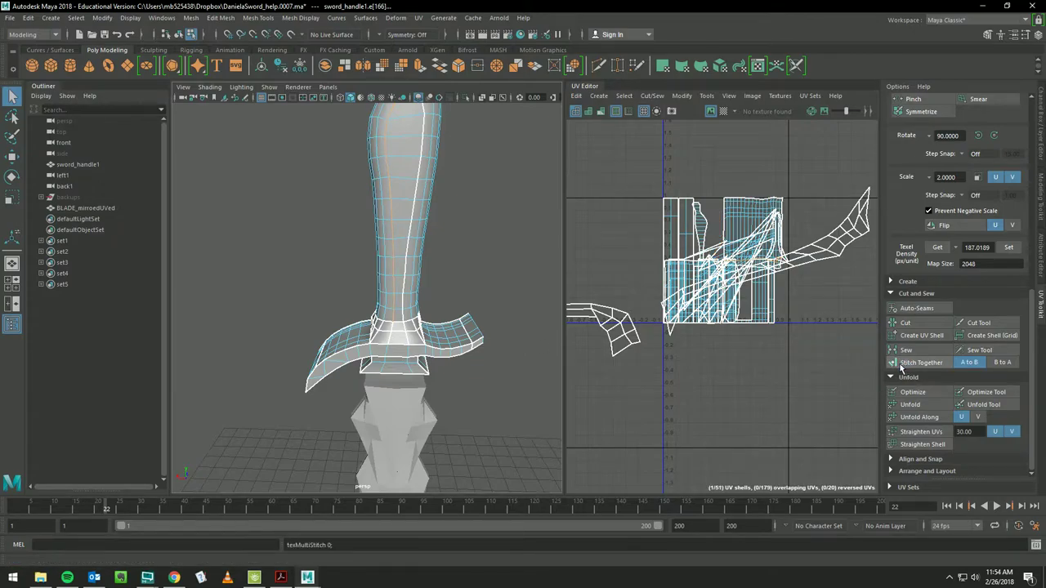
pyautogui.keyDown('alt'); pyautogui.moveTo(424, 266); pyautogui.dragTo(561, 324); pyautogui.keyUp('alt')
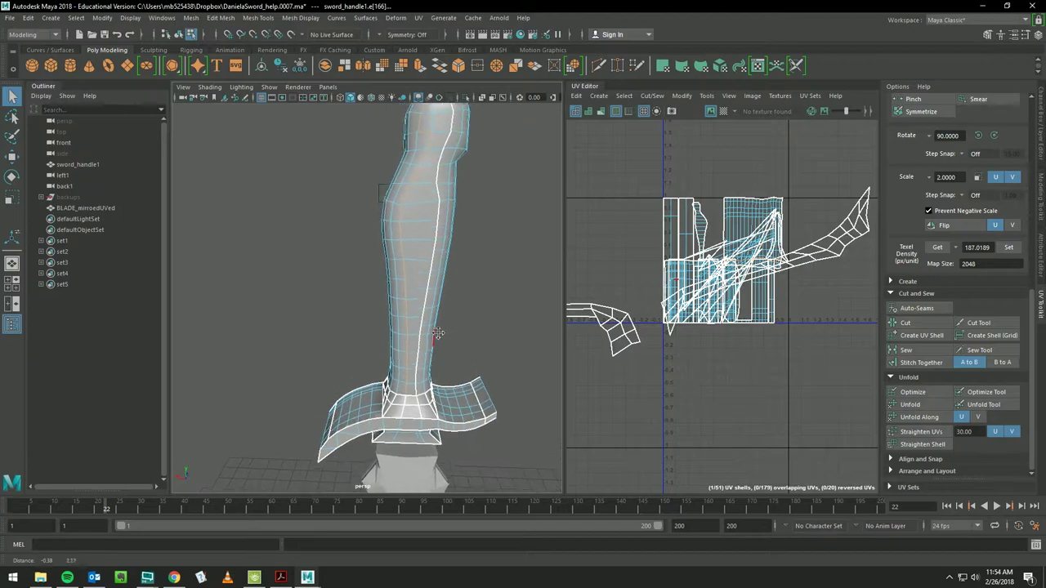
pyautogui.keyDown('alt'); pyautogui.moveTo(511, 304); pyautogui.dragTo(289, 292); pyautogui.keyUp('alt')
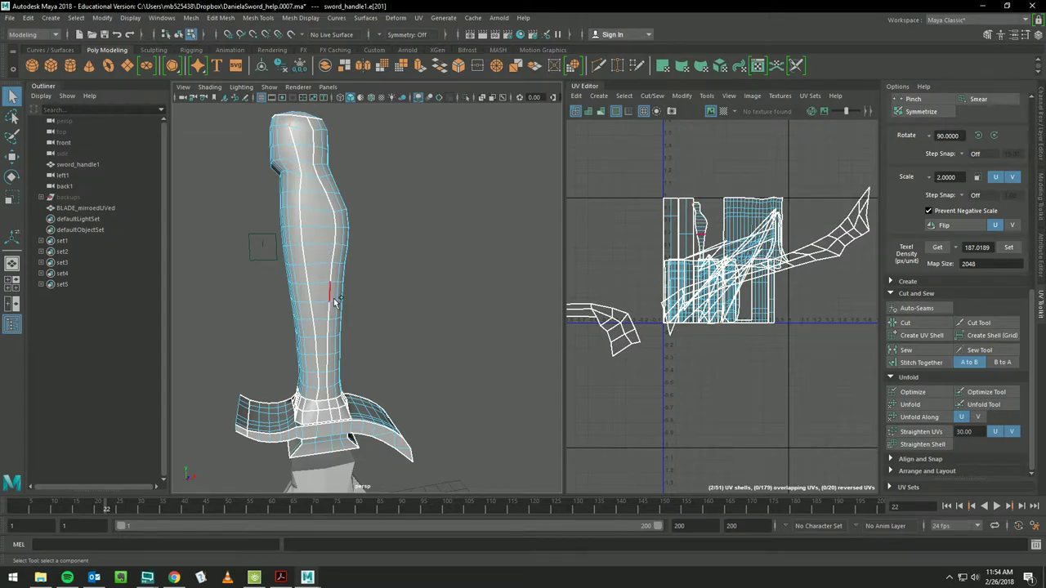
pyautogui.doubleClick(318, 395)
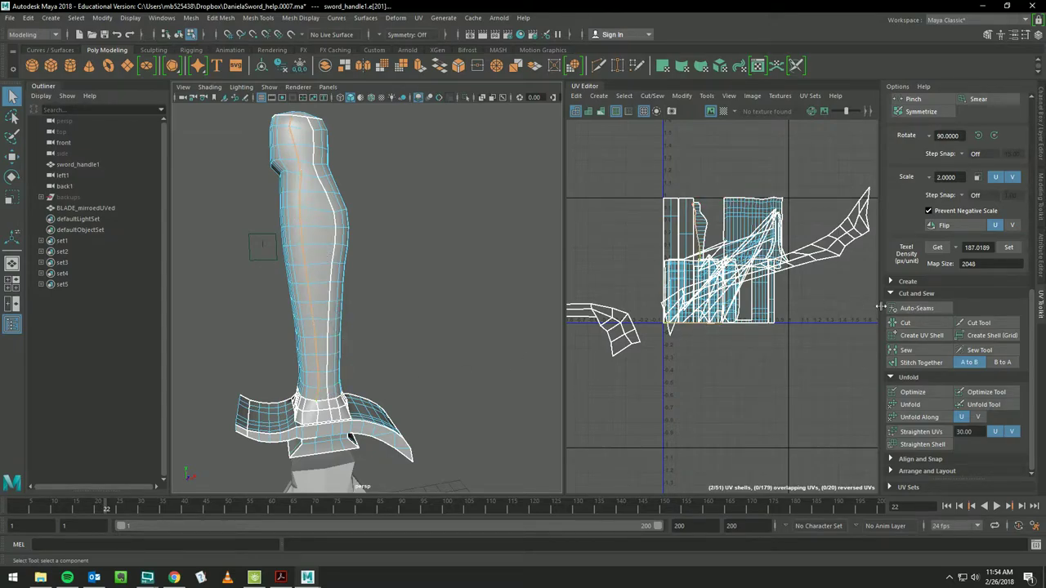
pyautogui.click(917, 362)
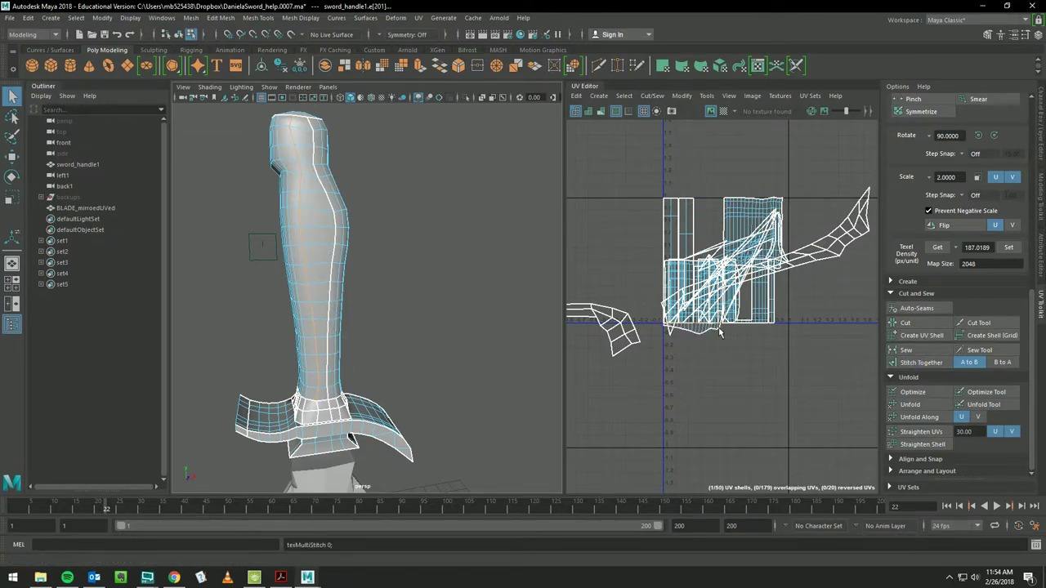
pyautogui.moveTo(310, 239)
pyautogui.mouseDown(button='right')
pyautogui.moveTo(354, 237)
pyautogui.moveTo(358, 275)
pyautogui.mouseUp(button='right')
# - Convert the handle's UV shell to faces and unfold it
pyautogui.click(311, 266)
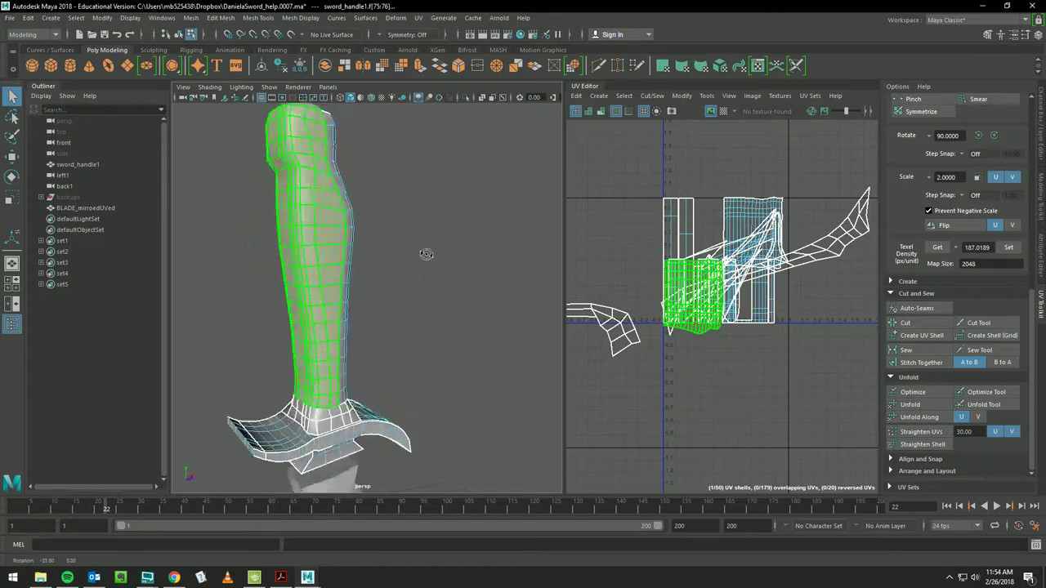
pyautogui.moveTo(422, 254)
pyautogui.keyDown('alt'); pyautogui.mouseDown()
pyautogui.moveTo(536, 256)
pyautogui.moveTo(612, 289)
pyautogui.moveTo(615, 281)
pyautogui.moveTo(605, 250)
pyautogui.moveTo(397, 250)
pyautogui.moveTo(457, 264)
pyautogui.moveTo(473, 281)
pyautogui.mouseUp(); pyautogui.keyUp('alt')
pyautogui.hotkey('ctrl', 'F11')
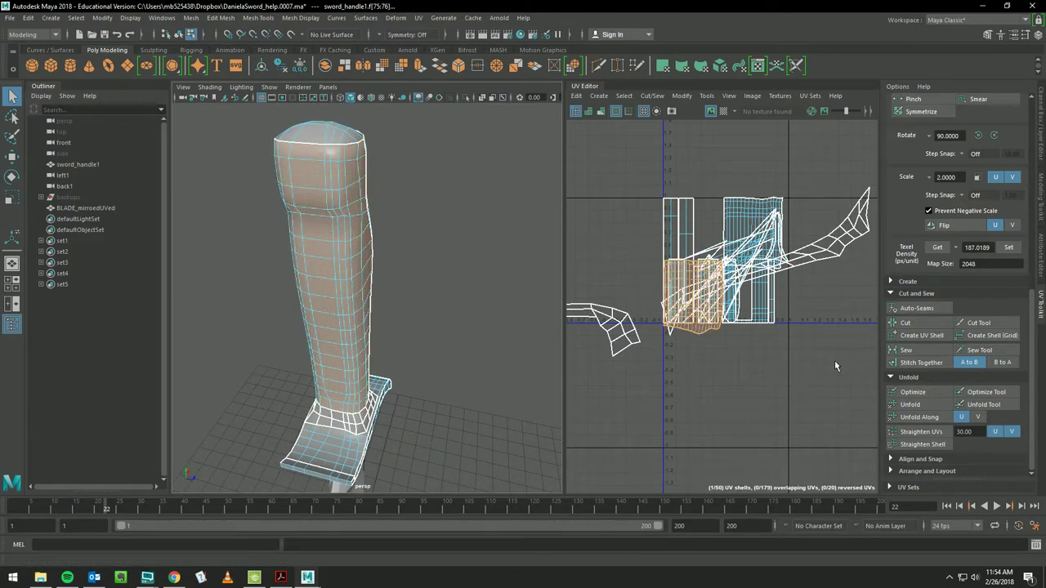
pyautogui.click(907, 393)
pyautogui.click(905, 405)
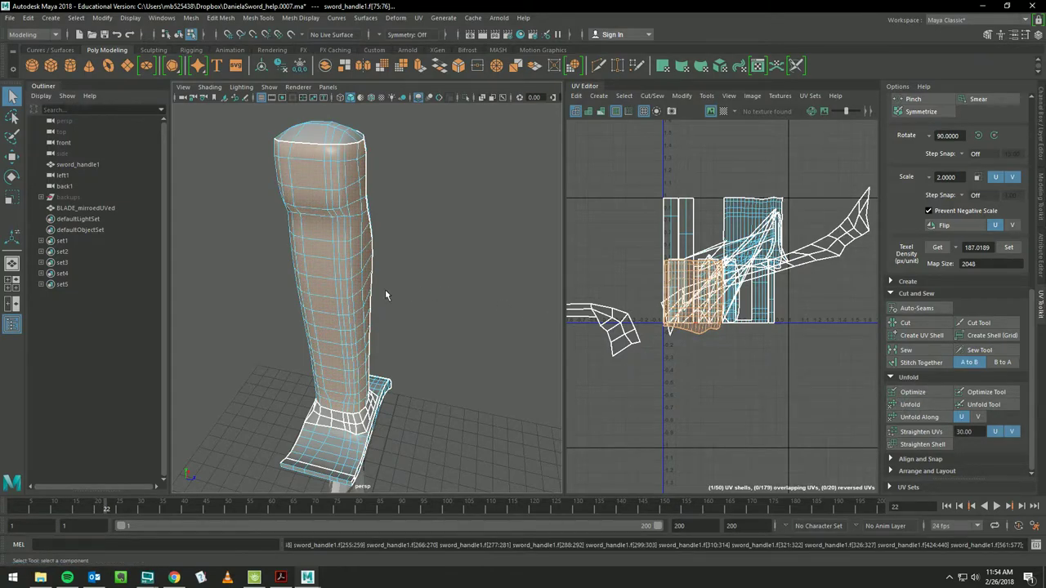
# - Turn on the checker pattern across the handle mesh and its UVs
pyautogui.click(722, 111)
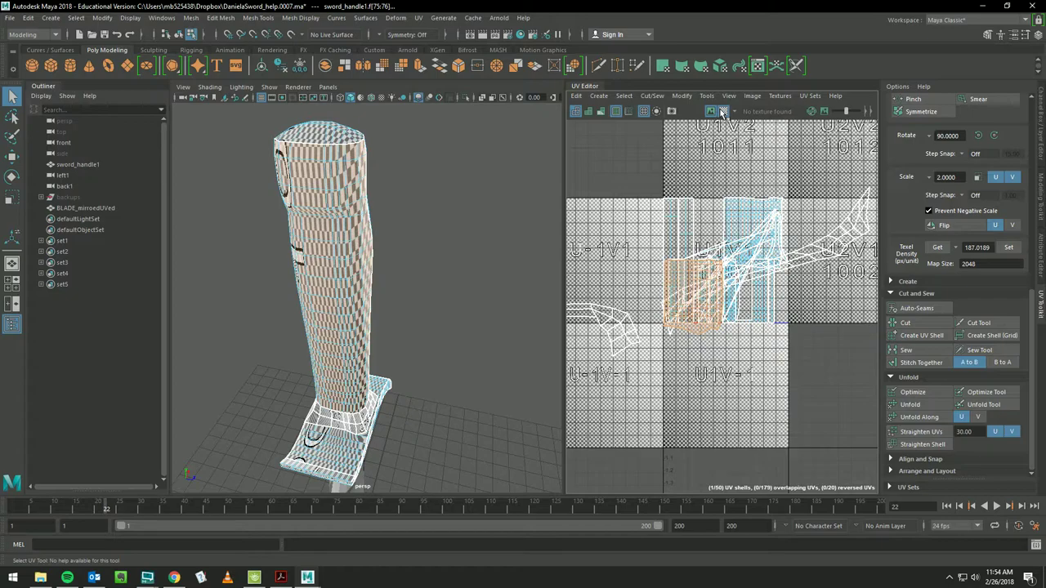
pyautogui.click(722, 112)
pyautogui.click(723, 112)
pyautogui.click(11, 197)
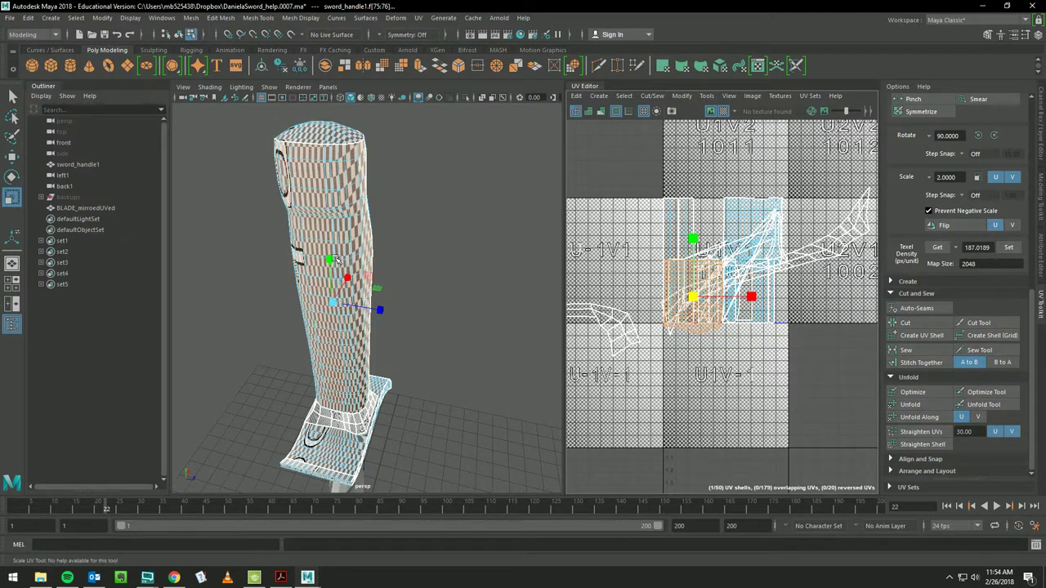
# - Rescale the unfolded handle shell to even out the checker squares and move it into the lower UV tile
pyautogui.moveTo(694, 239); pyautogui.dragTo(693, 268)
pyautogui.moveTo(691, 276); pyautogui.dragTo(683, 288)
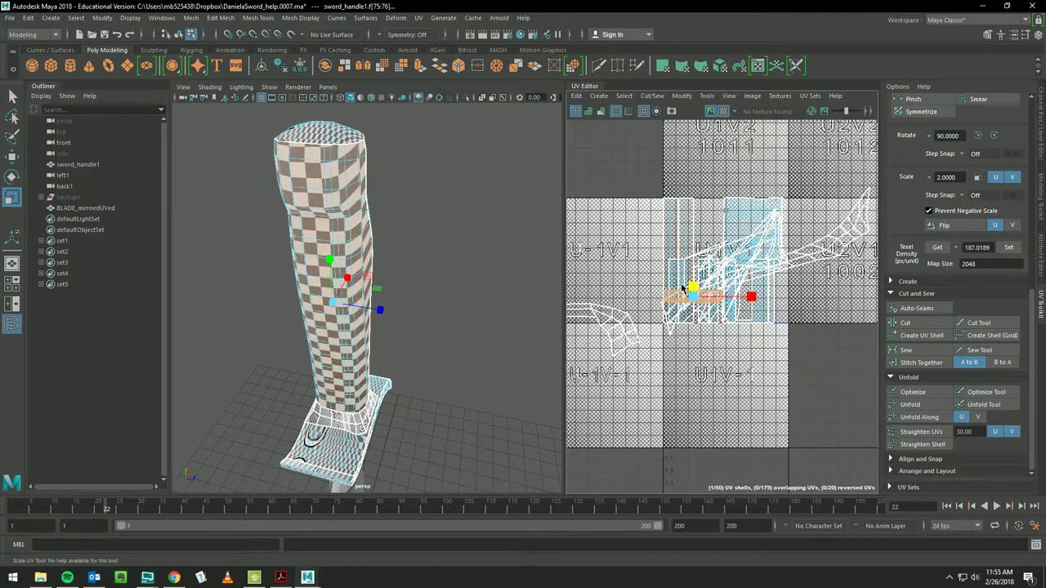
pyautogui.moveTo(683, 287)
pyautogui.mouseDown()
pyautogui.moveTo(731, 296)
pyautogui.moveTo(694, 296)
pyautogui.moveTo(772, 282)
pyautogui.mouseUp()
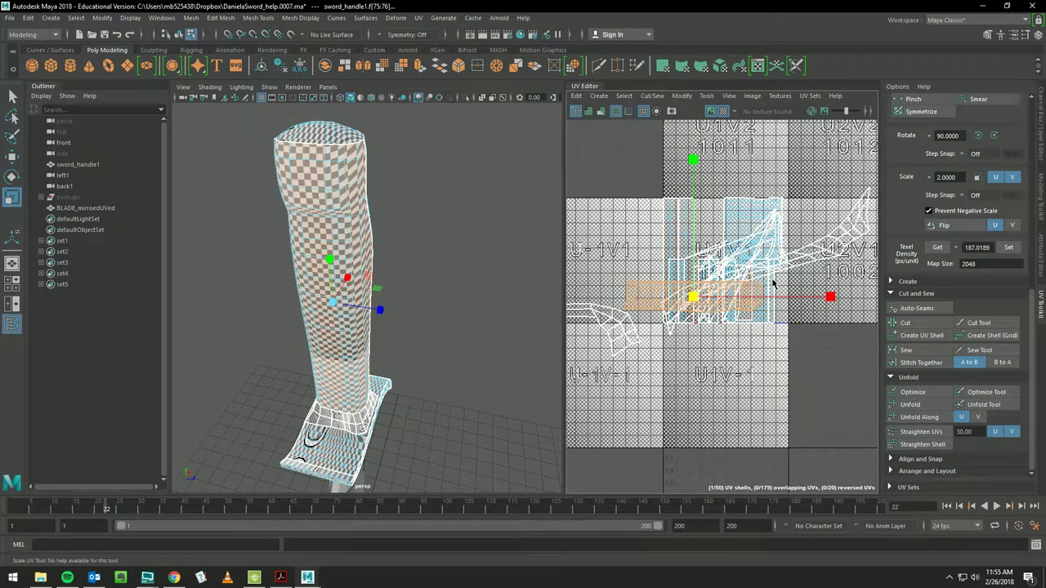
pyautogui.moveTo(772, 283)
pyautogui.mouseDown()
pyautogui.moveTo(683, 299)
pyautogui.moveTo(693, 297)
pyautogui.mouseUp()
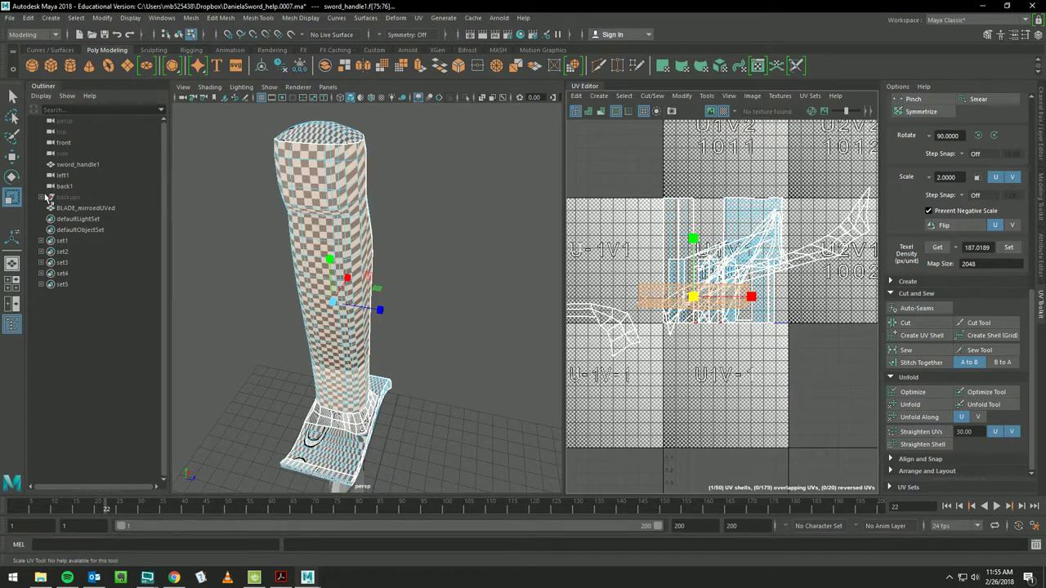
pyautogui.click(12, 156)
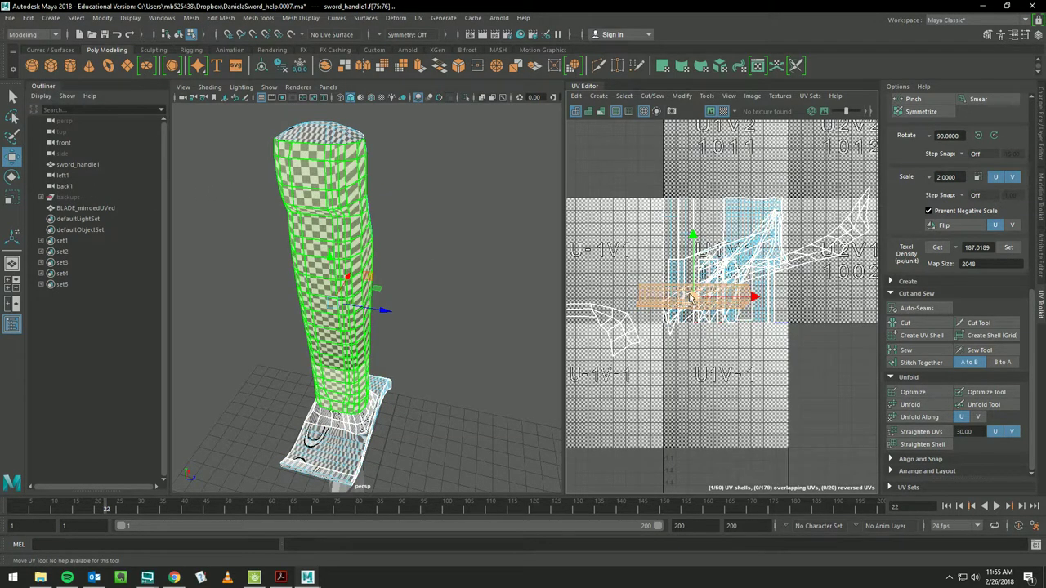
pyautogui.moveTo(691, 298); pyautogui.dragTo(730, 310)
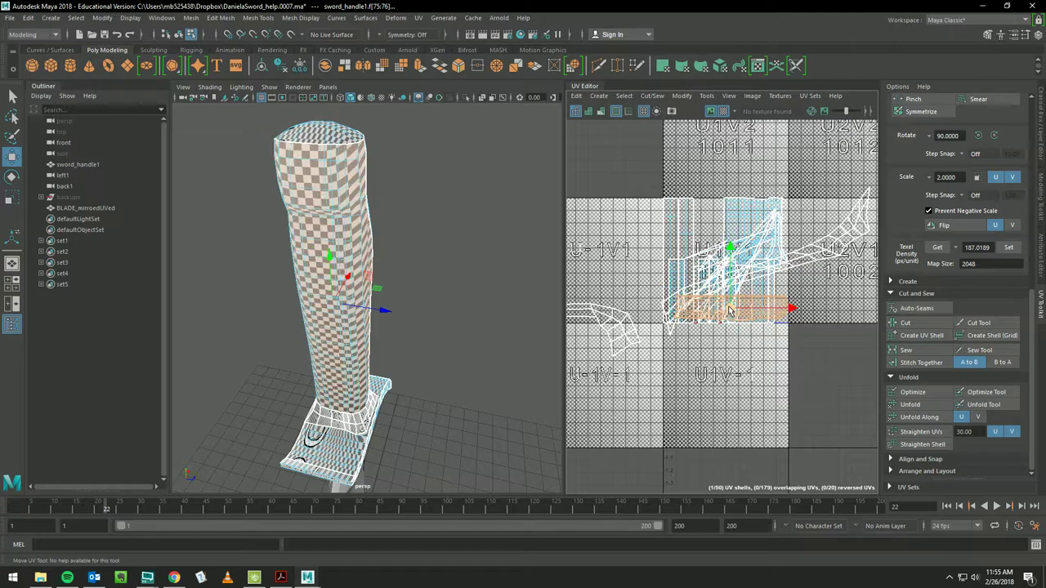
pyautogui.moveTo(731, 310); pyautogui.dragTo(731, 430)
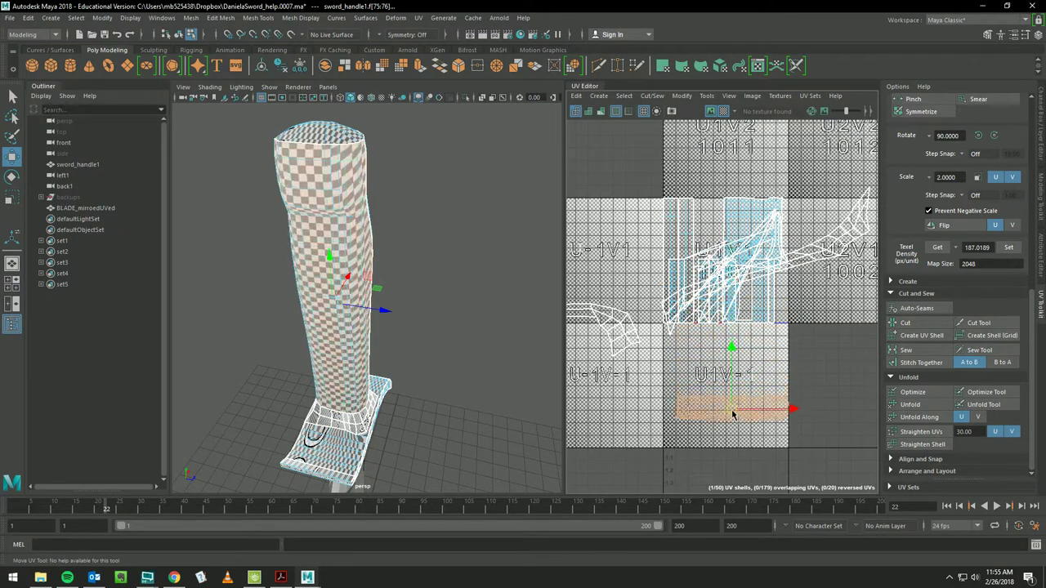
# - Select the handle's top UV shell and shrink it vertically
pyautogui.press('F8')
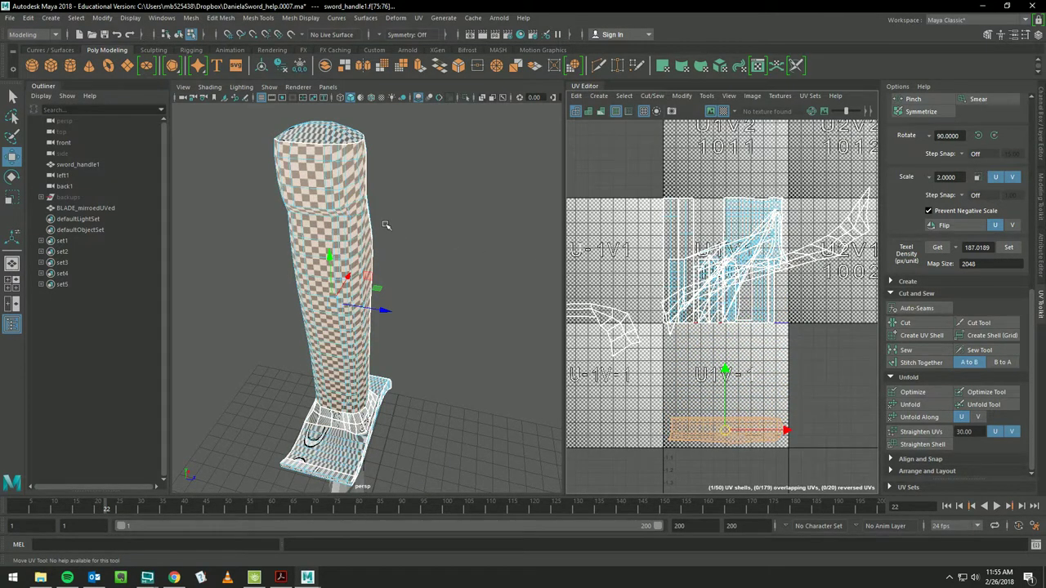
pyautogui.moveTo(338, 134)
pyautogui.mouseDown(button='right')
pyautogui.moveTo(400, 135)
pyautogui.moveTo(400, 168)
pyautogui.mouseUp(button='right')
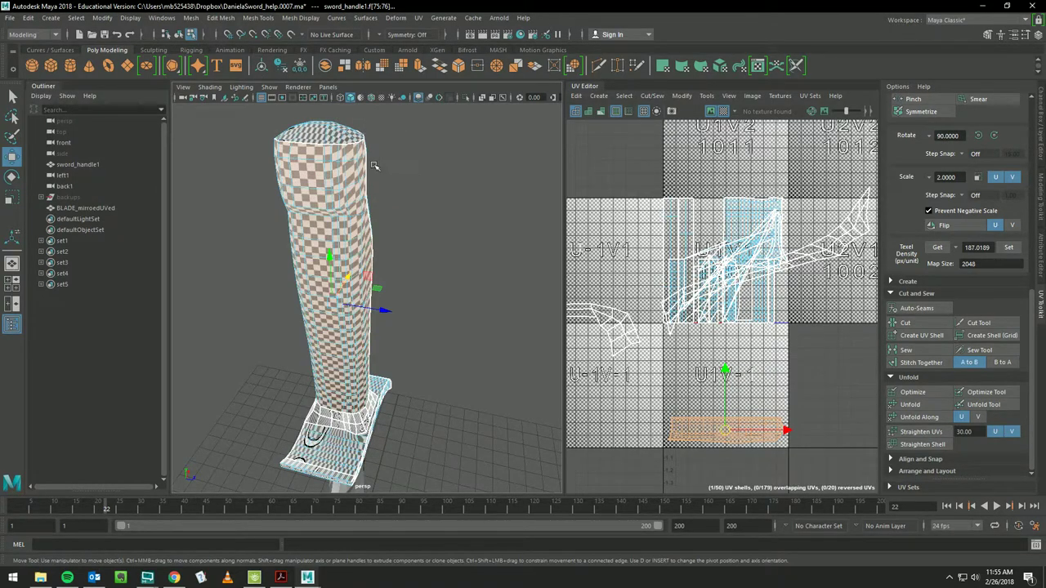
pyautogui.moveTo(393, 166)
pyautogui.keyDown('alt'); pyautogui.mouseDown()
pyautogui.moveTo(526, 174)
pyautogui.moveTo(540, 188)
pyautogui.mouseUp(); pyautogui.keyUp('alt')
pyautogui.click(751, 236)
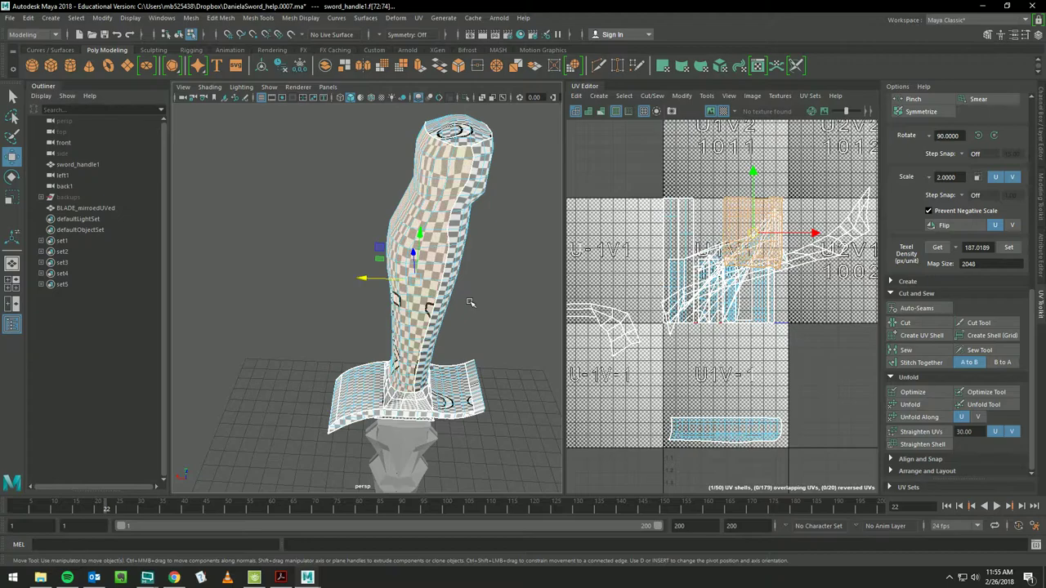
pyautogui.keyDown('alt'); pyautogui.moveTo(491, 270); pyautogui.dragTo(542, 272); pyautogui.keyUp('alt')
pyautogui.keyDown('alt'); pyautogui.moveTo(612, 284); pyautogui.dragTo(563, 278); pyautogui.keyUp('alt')
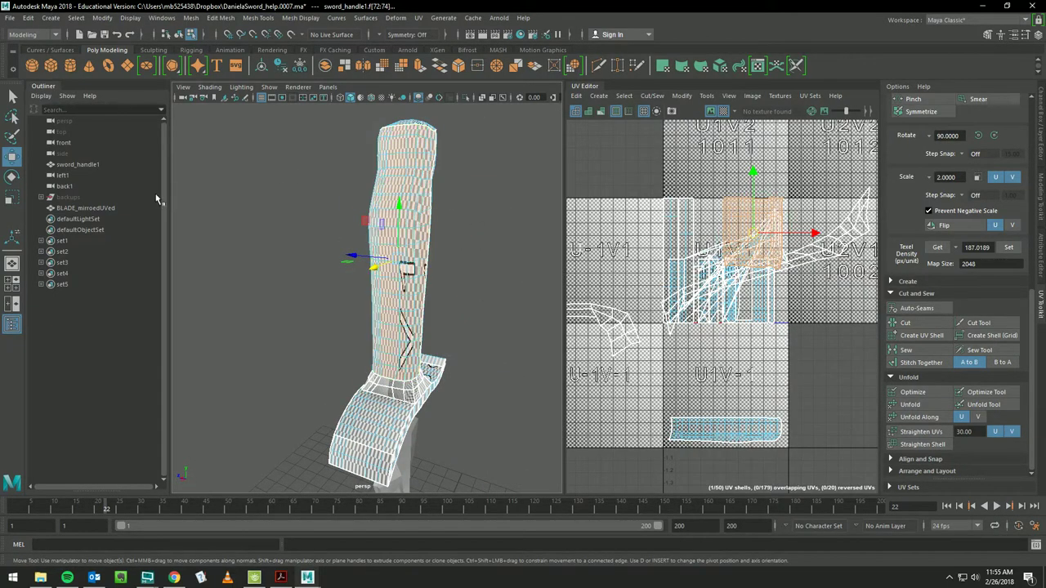
pyautogui.click(11, 197)
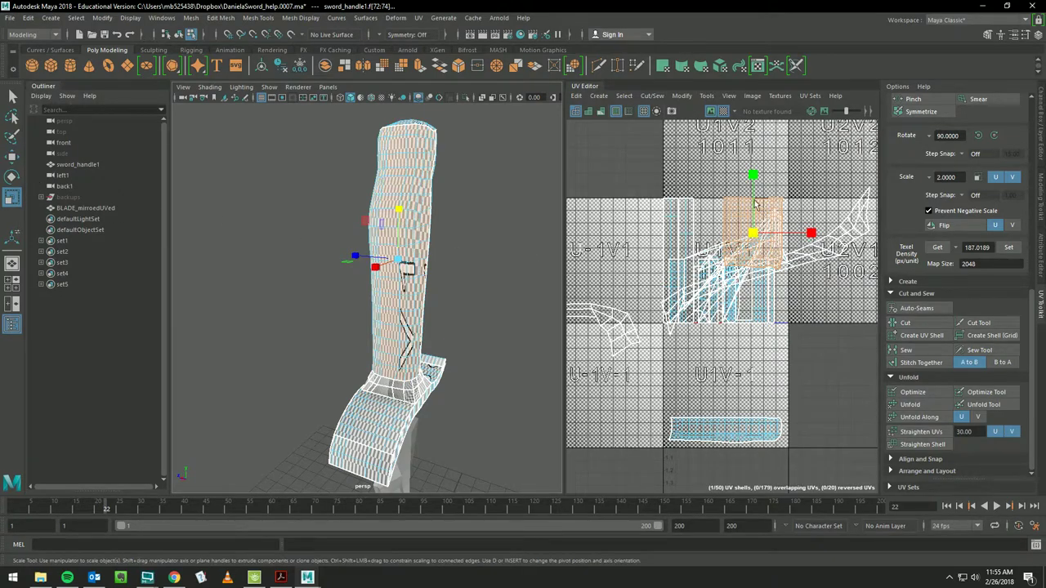
pyautogui.moveTo(753, 175); pyautogui.dragTo(750, 219)
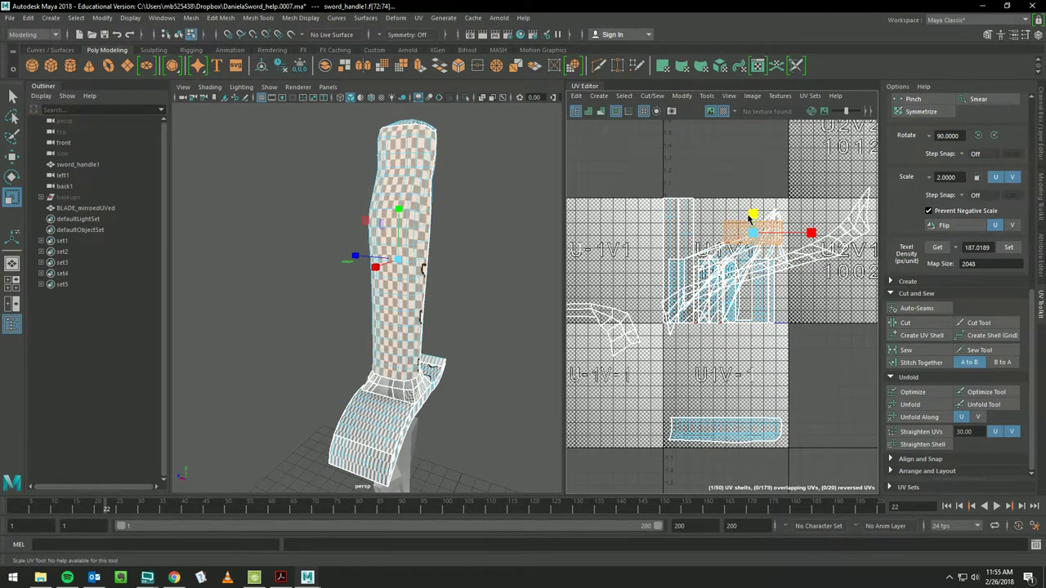
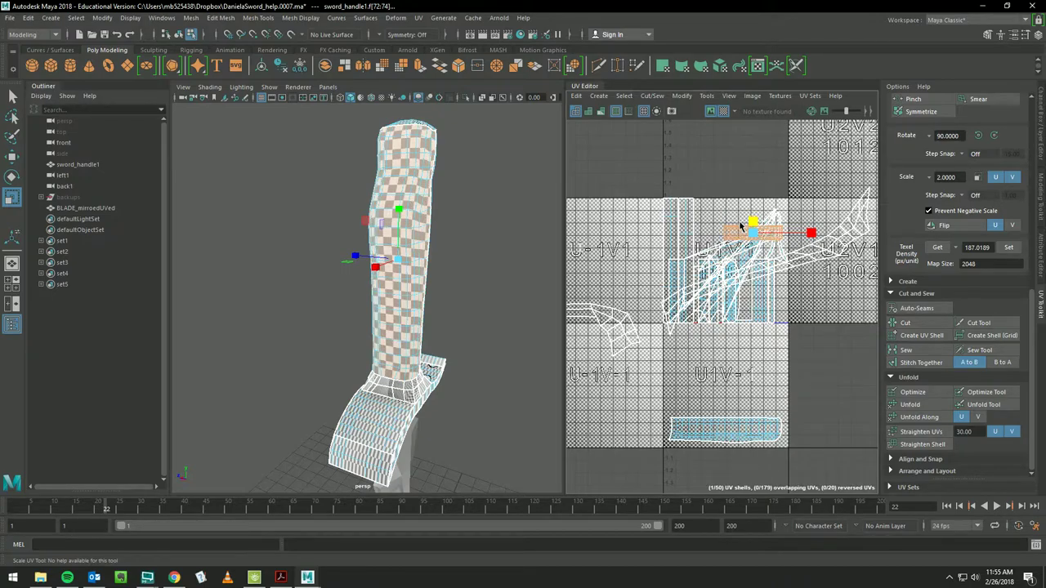
# - Scale the long flat handle shell up uniformly, then drag it down into the lower UV tile
pyautogui.moveTo(741, 226); pyautogui.dragTo(742, 227)
pyautogui.moveTo(755, 232)
pyautogui.mouseDown()
pyautogui.moveTo(773, 229)
pyautogui.moveTo(766, 237)
pyautogui.mouseUp()
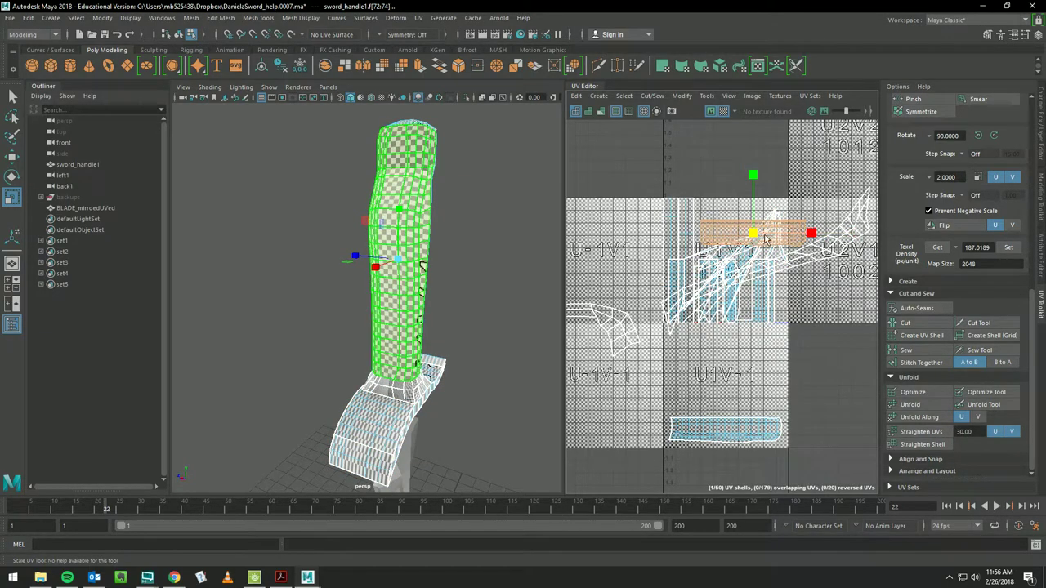
pyautogui.click(12, 155)
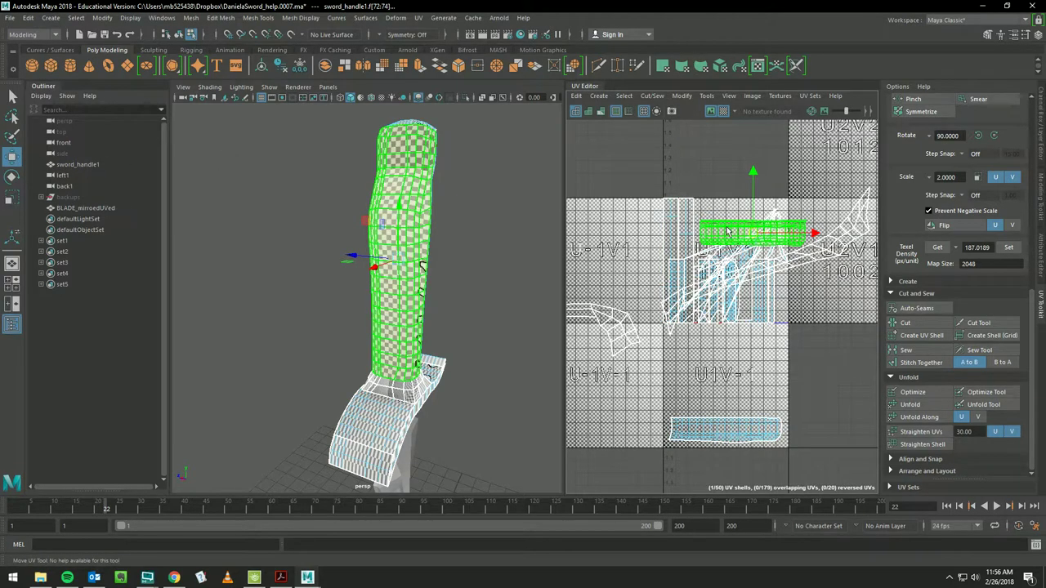
pyautogui.moveTo(727, 232); pyautogui.dragTo(726, 402)
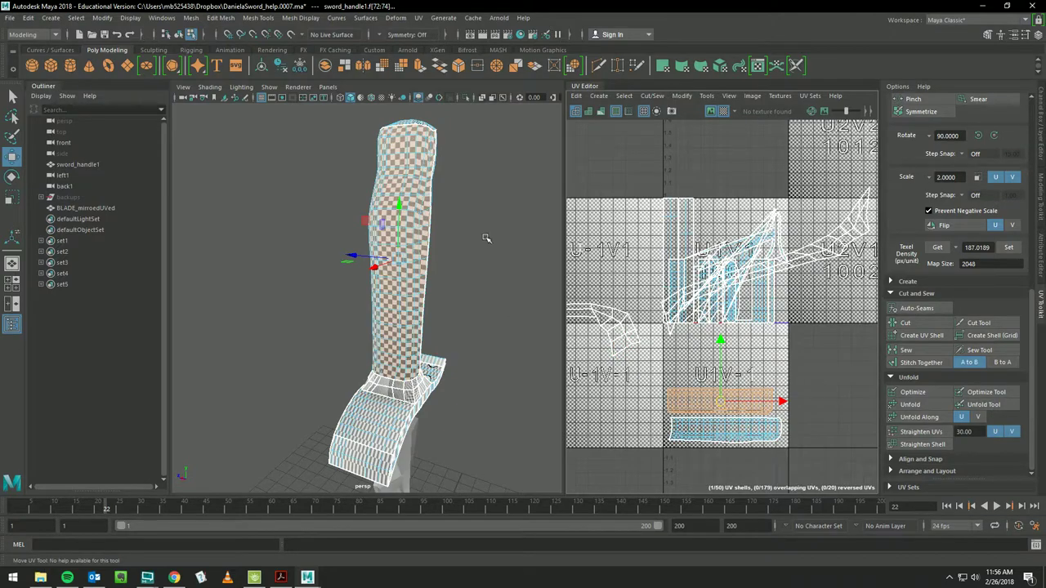
# - Select handle UV shells and toggle viewport lighting (7) to inspect the checker layout
pyautogui.moveTo(503, 231)
pyautogui.keyDown('alt'); pyautogui.mouseDown()
pyautogui.moveTo(396, 294)
pyautogui.moveTo(415, 286)
pyautogui.mouseUp(); pyautogui.keyUp('alt')
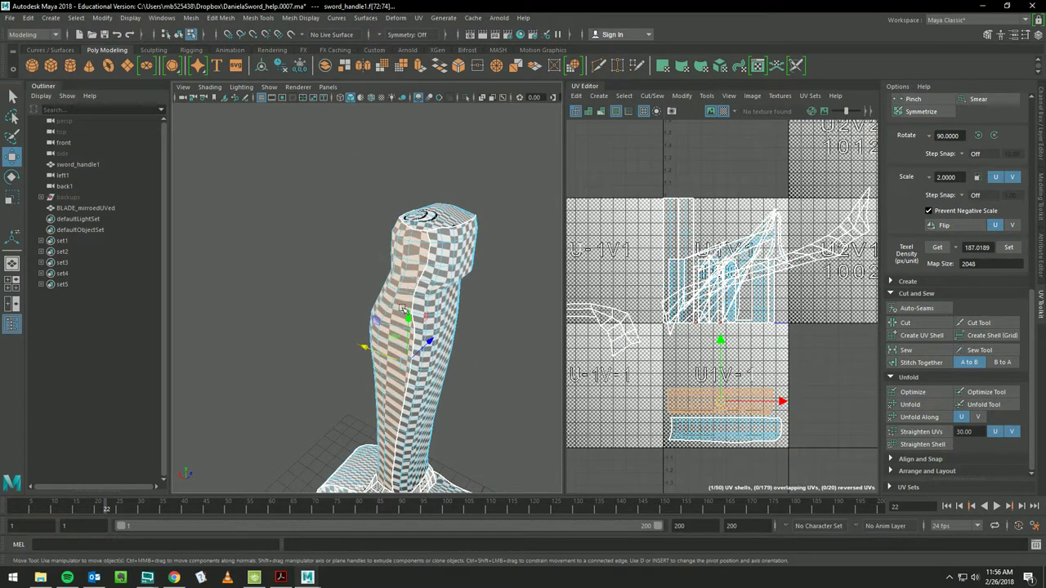
pyautogui.click(404, 306)
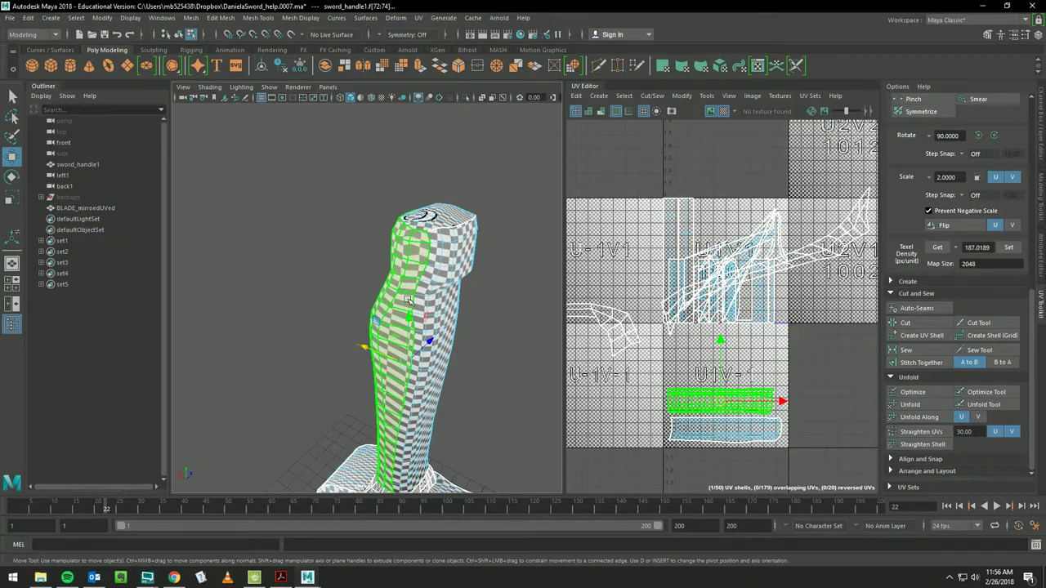
pyautogui.click(406, 300)
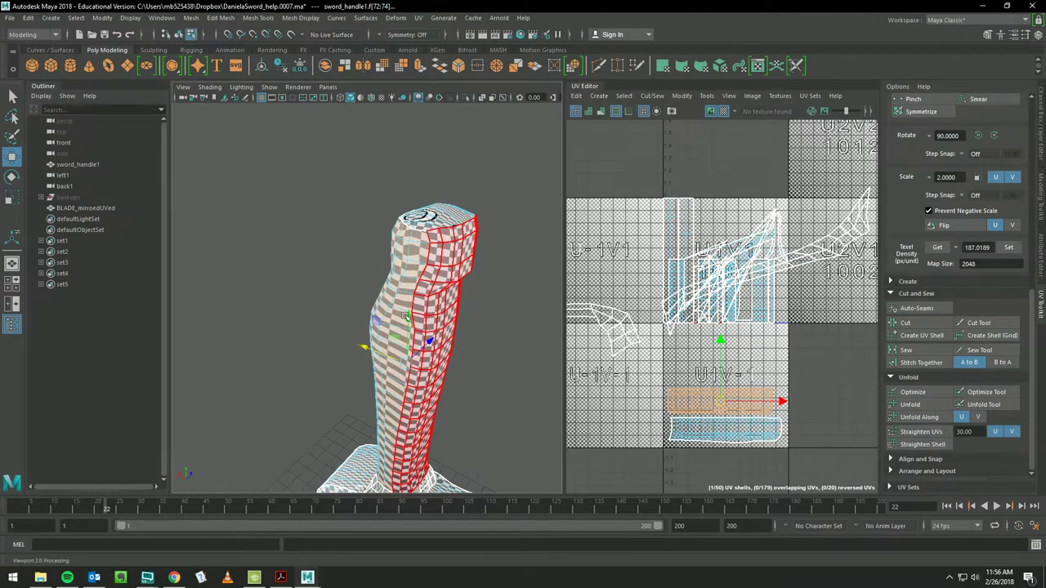
pyautogui.click(644, 341)
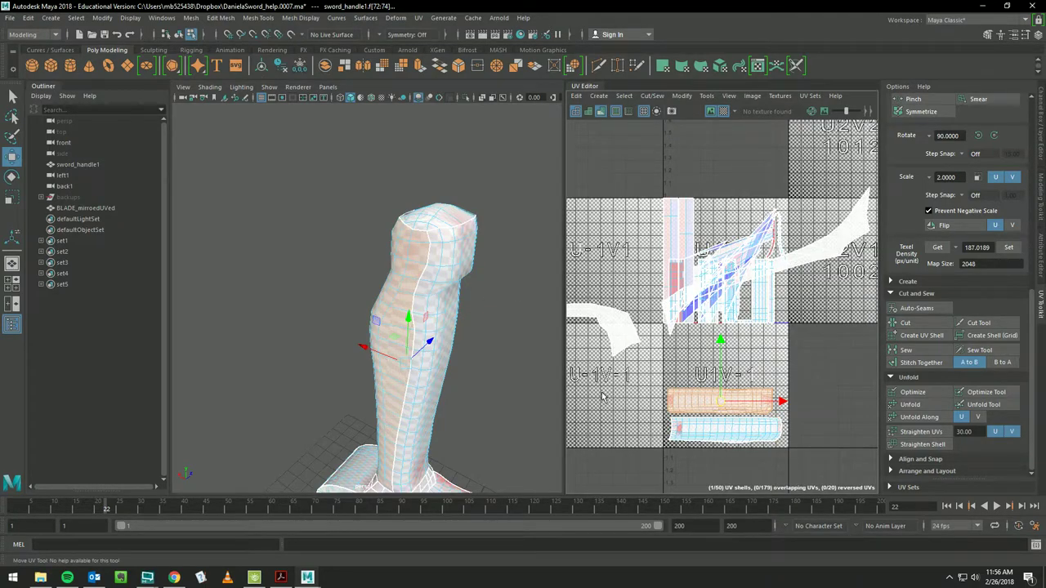
pyautogui.press('7')
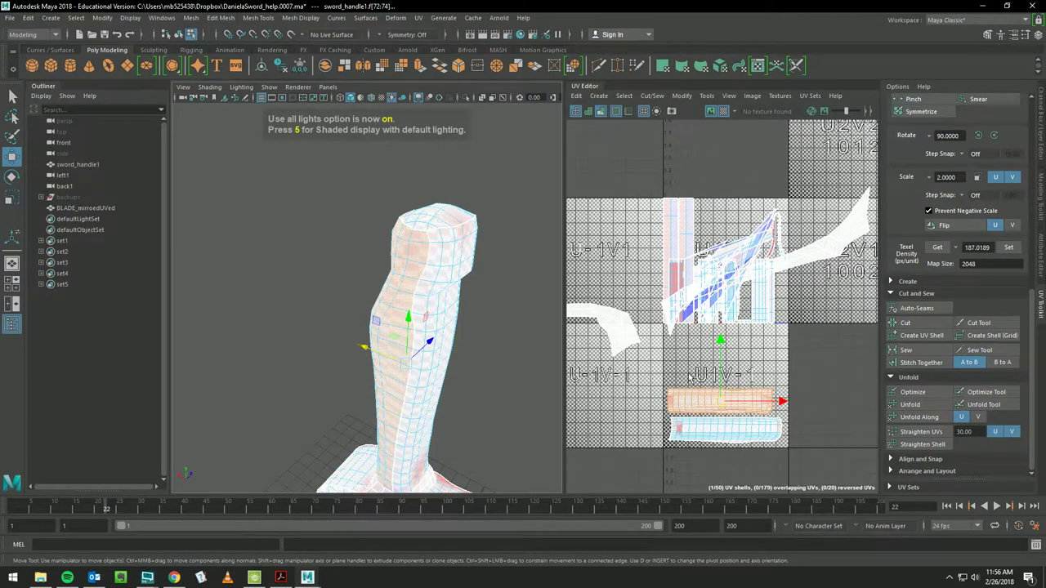
pyautogui.moveTo(513, 328)
pyautogui.keyDown('alt'); pyautogui.mouseDown()
pyautogui.moveTo(556, 321)
pyautogui.moveTo(715, 346)
pyautogui.moveTo(680, 357)
pyautogui.mouseUp(); pyautogui.keyUp('alt')
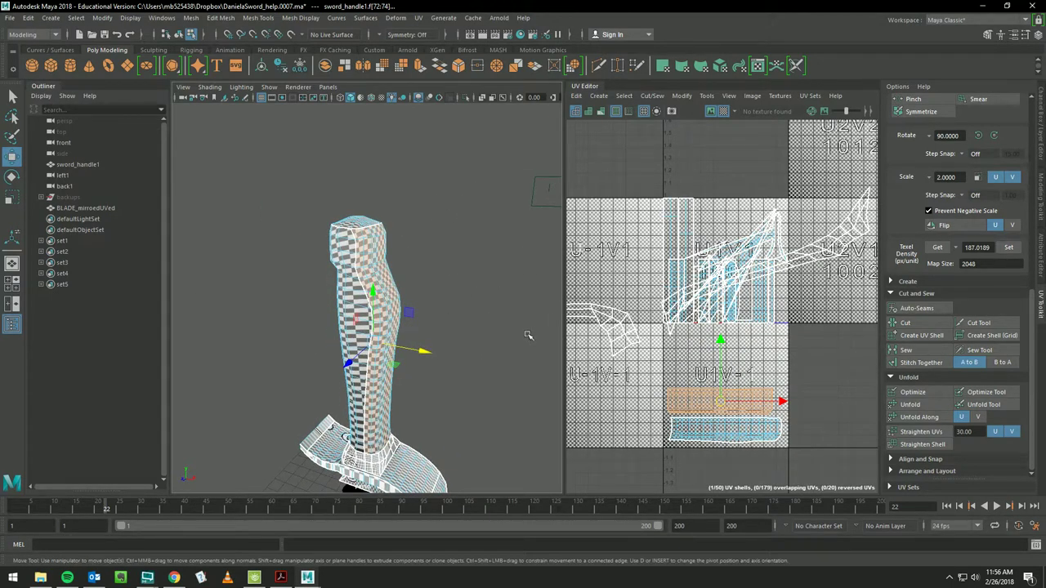
pyautogui.click(386, 344)
pyautogui.moveTo(406, 358)
pyautogui.keyDown('alt'); pyautogui.mouseDown()
pyautogui.moveTo(542, 343)
pyautogui.moveTo(495, 362)
pyautogui.moveTo(565, 356)
pyautogui.moveTo(534, 390)
pyautogui.moveTo(441, 362)
pyautogui.mouseUp(); pyautogui.keyUp('alt')
# - Select the handle's top cap face and Optimize, then Unfold its UVs
pyautogui.click(372, 295)
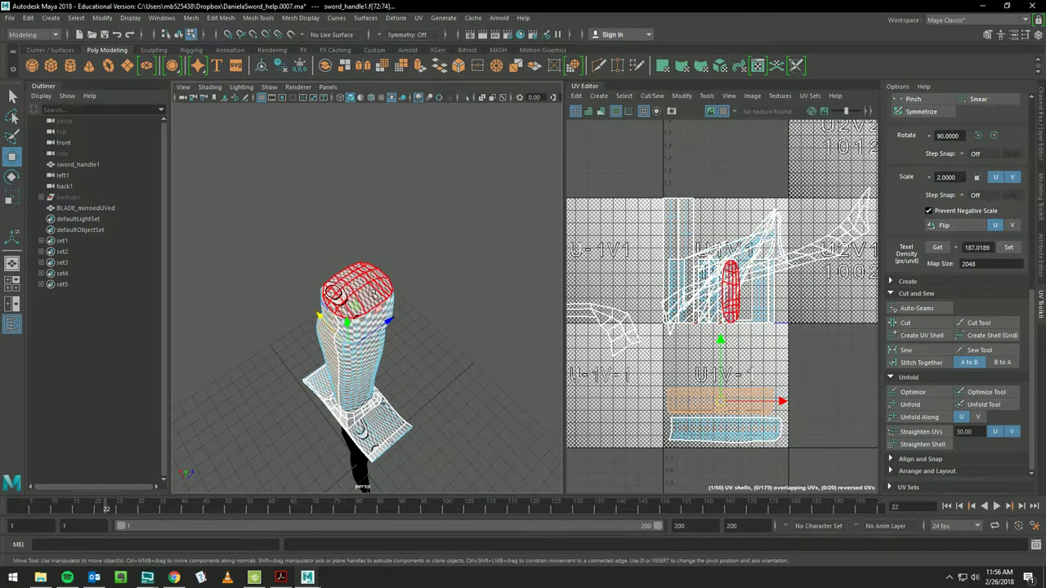
pyautogui.click(371, 294)
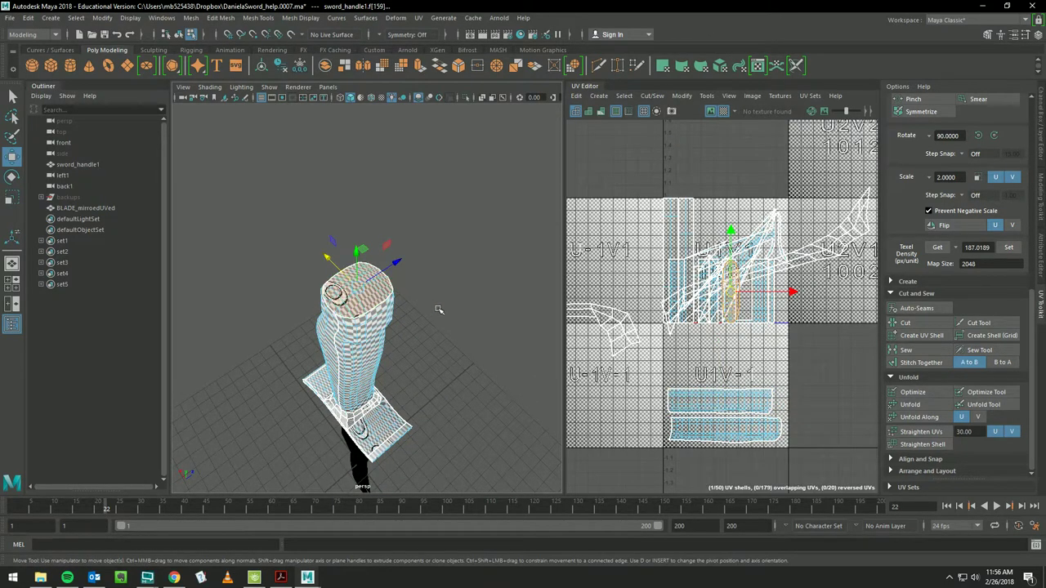
pyautogui.click(912, 392)
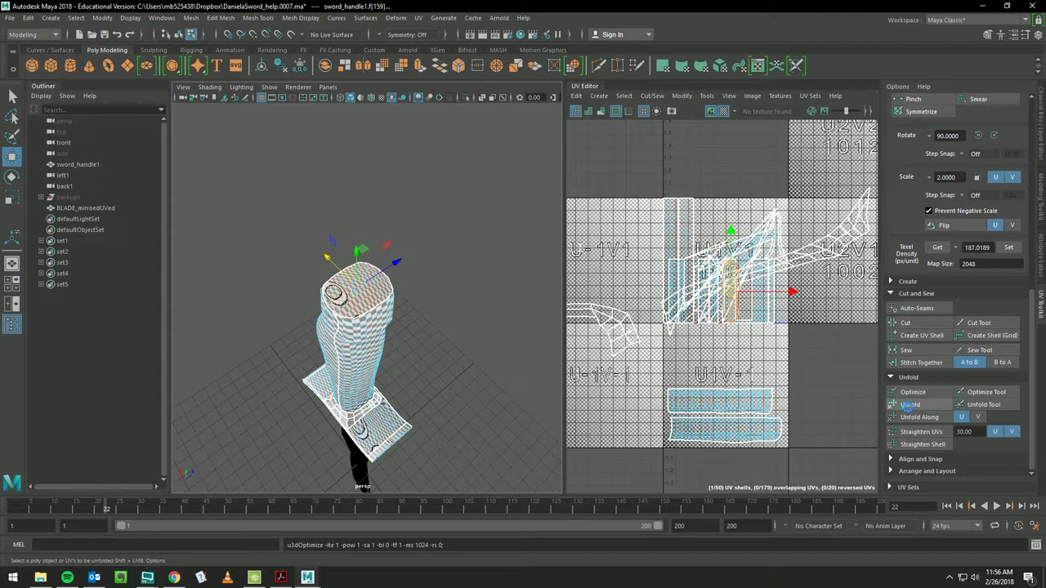
pyautogui.click(907, 406)
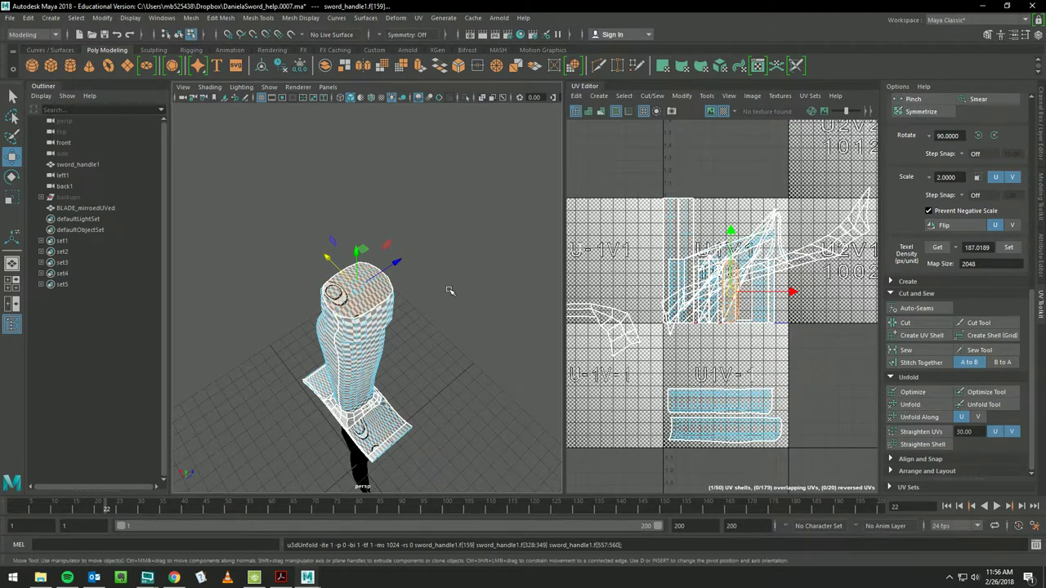
# - Resize the cap's UV shell by stretching it horizontally, shrinking it, and squashing it vertically
pyautogui.click(12, 196)
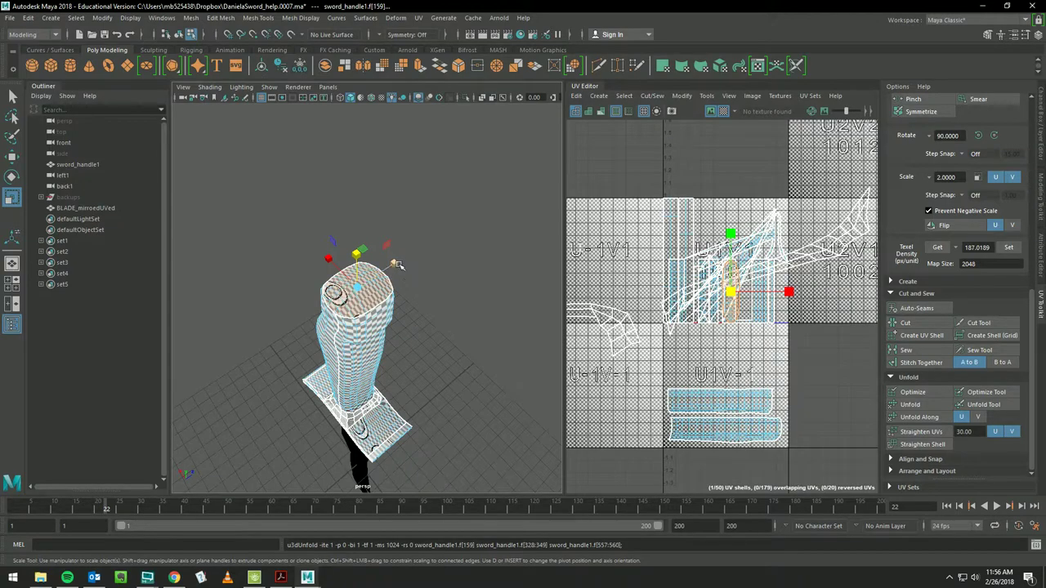
pyautogui.moveTo(396, 263); pyautogui.dragTo(426, 256)
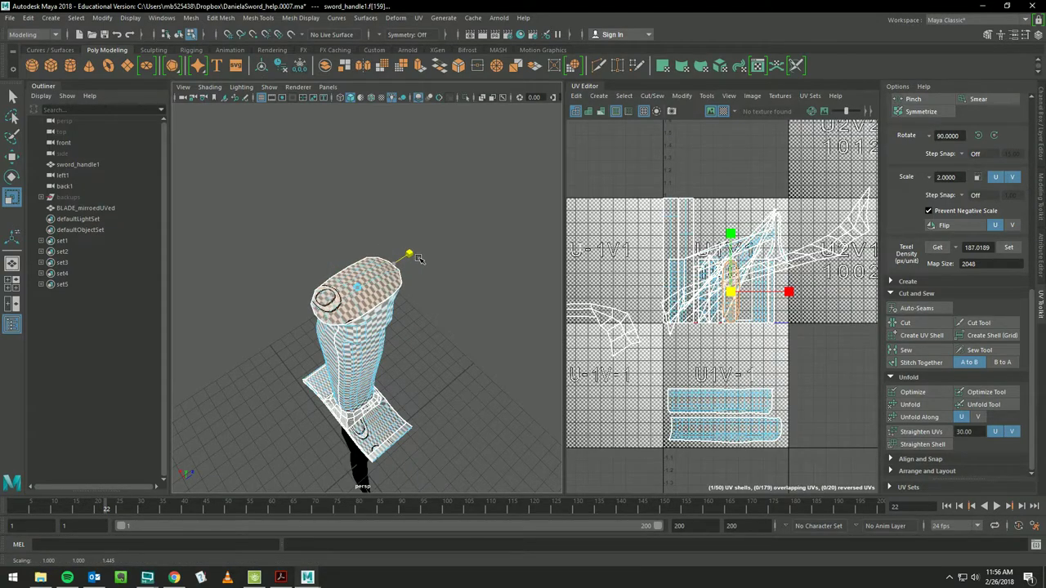
pyautogui.hotkey('ctrl', 'z')
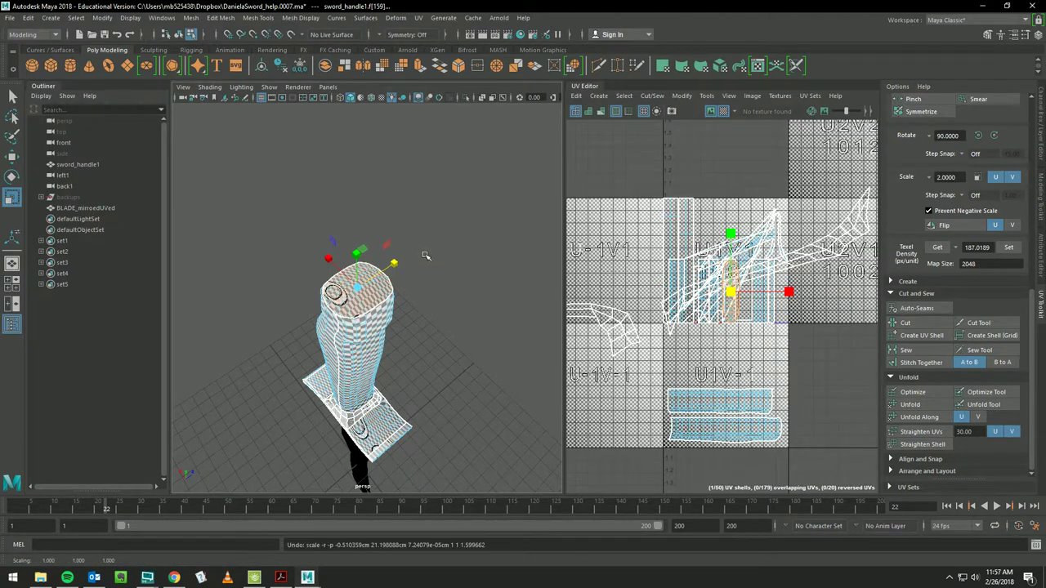
pyautogui.moveTo(788, 292); pyautogui.dragTo(835, 292)
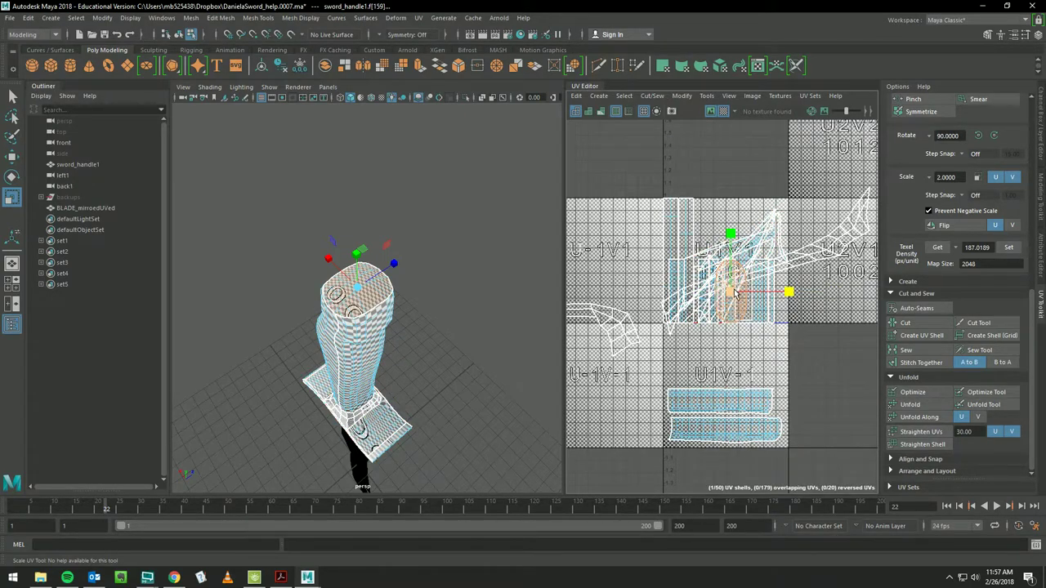
pyautogui.moveTo(735, 292); pyautogui.dragTo(680, 299)
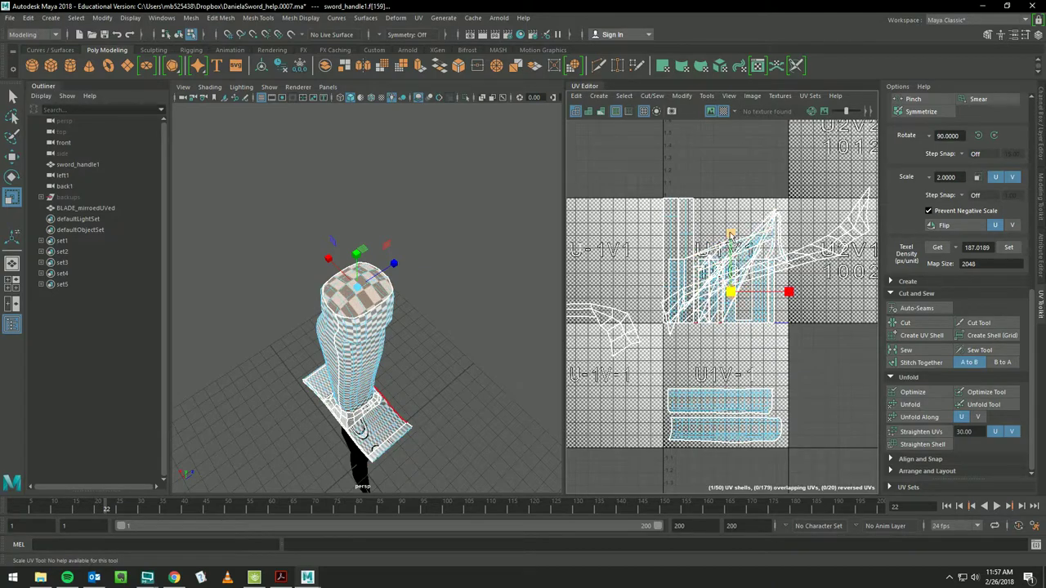
pyautogui.moveTo(730, 234)
pyautogui.mouseDown()
pyautogui.moveTo(724, 262)
pyautogui.moveTo(858, 259)
pyautogui.mouseUp()
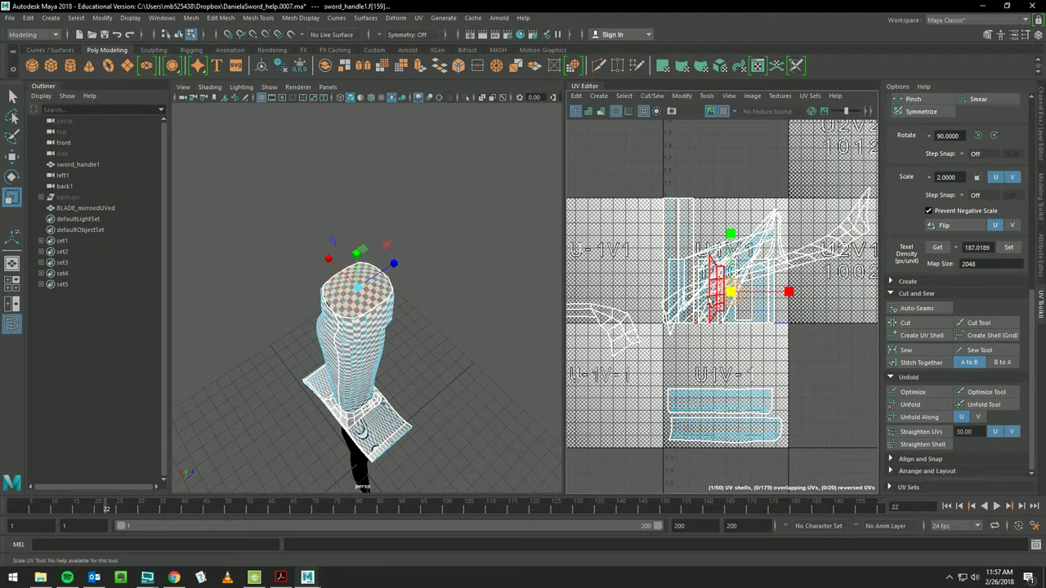
# - Move the cap UV shell down-left into the lower tile
pyautogui.press('w')
pyautogui.moveTo(729, 292); pyautogui.dragTo(686, 357)
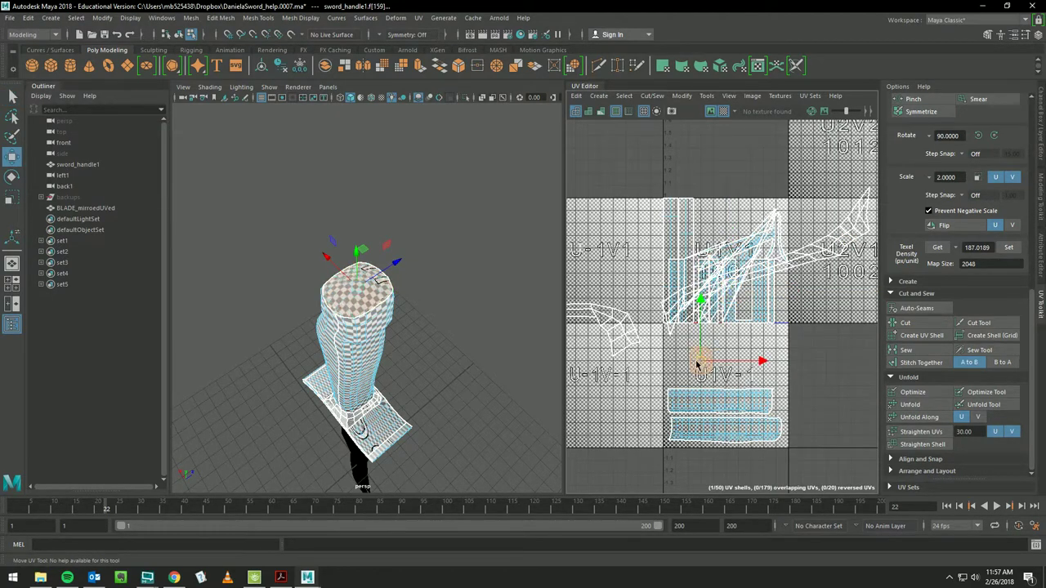
pyautogui.keyDown('alt'); pyautogui.moveTo(425, 311); pyautogui.dragTo(445, 280); pyautogui.keyUp('alt')
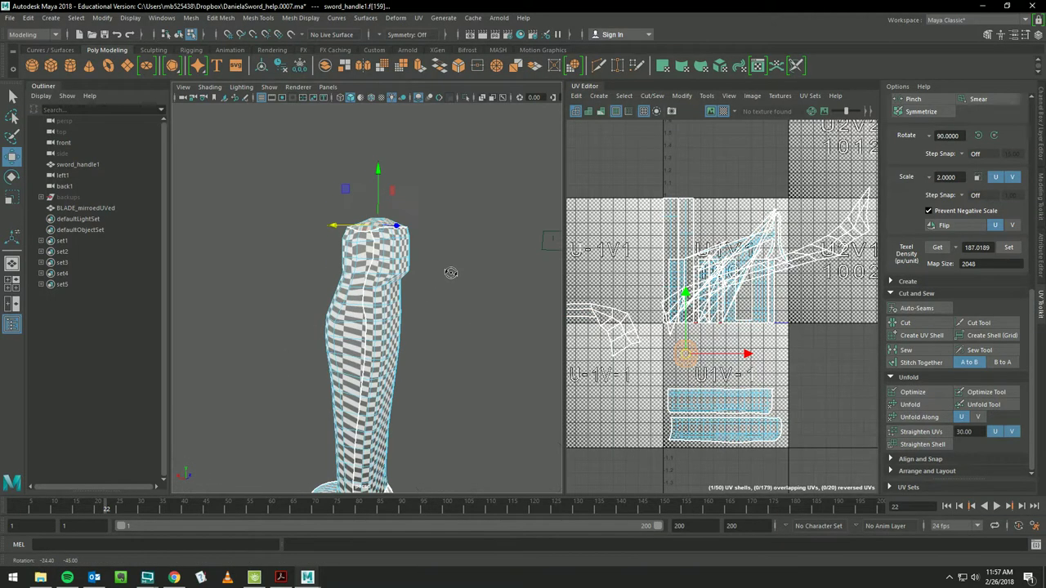
# - Select the handle's main UV shell, Optimize and Unfold it, then inspect the checker result
pyautogui.click(739, 406)
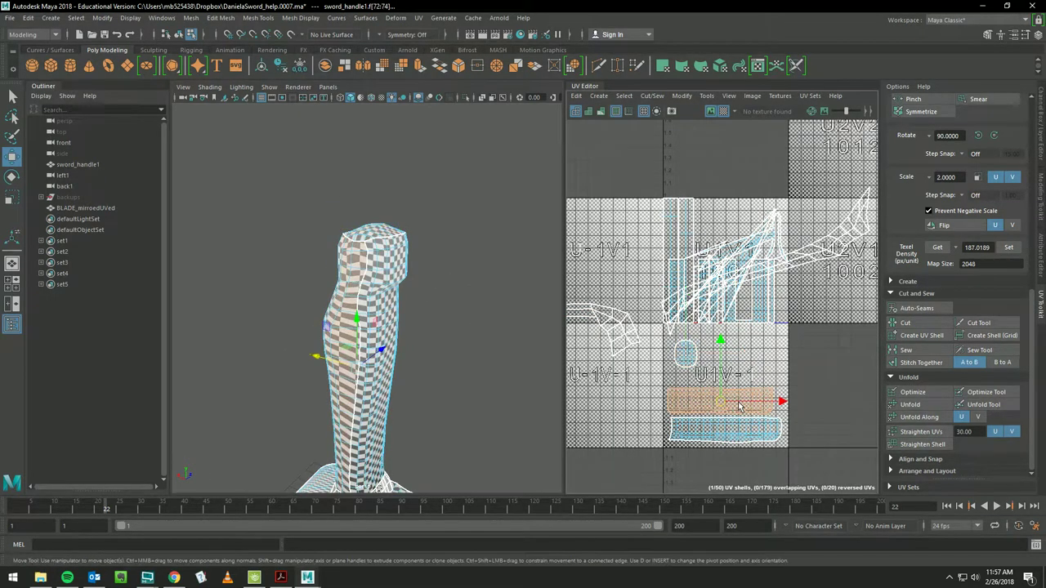
pyautogui.click(904, 395)
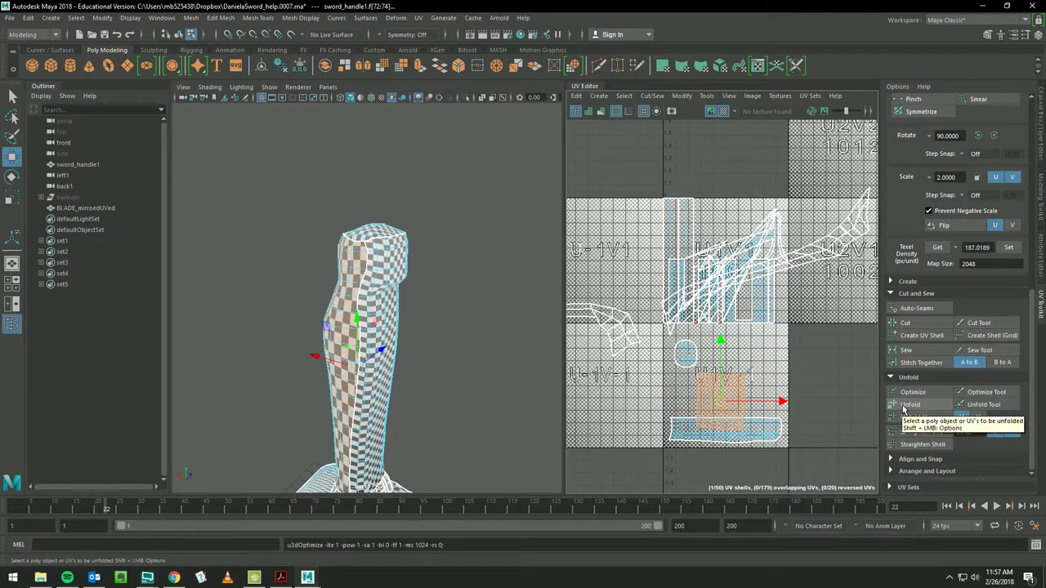
pyautogui.click(903, 406)
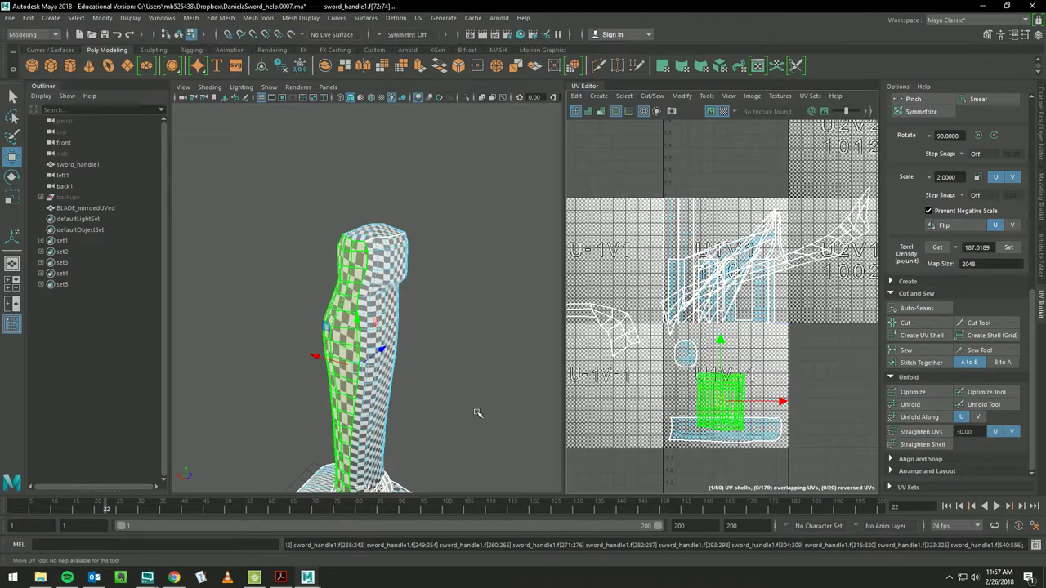
pyautogui.moveTo(523, 245)
pyautogui.keyDown('alt'); pyautogui.mouseDown()
pyautogui.moveTo(432, 252)
pyautogui.moveTo(541, 397)
pyautogui.moveTo(436, 401)
pyautogui.moveTo(576, 394)
pyautogui.moveTo(550, 398)
pyautogui.moveTo(554, 372)
pyautogui.moveTo(542, 403)
pyautogui.moveTo(450, 394)
pyautogui.moveTo(456, 357)
pyautogui.mouseUp(); pyautogui.keyUp('alt')
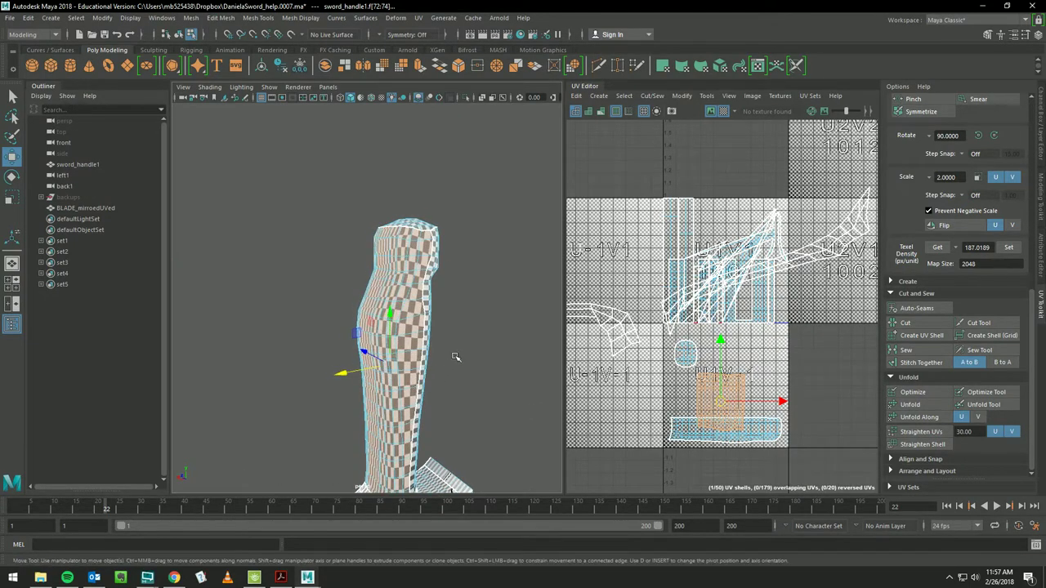
pyautogui.keyDown('alt'); pyautogui.moveTo(379, 185); pyautogui.dragTo(467, 364); pyautogui.keyUp('alt')
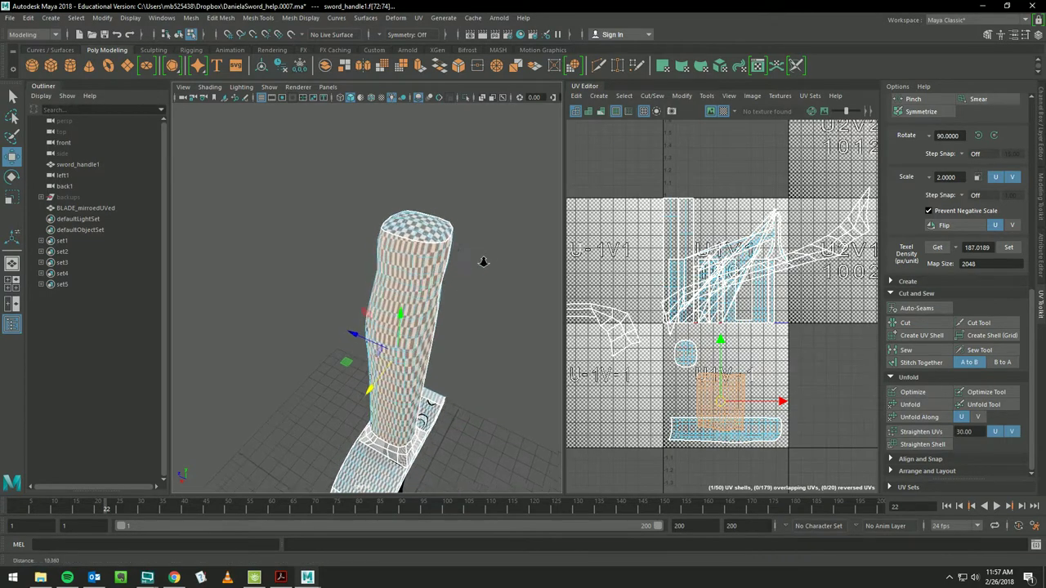
# - Select the handle mesh and a strip of its faces, viewing both sides of the handle
pyautogui.scroll(3, 479, 321)
pyautogui.moveTo(487, 256)
pyautogui.keyDown('alt'); pyautogui.mouseDown()
pyautogui.moveTo(366, 251)
pyautogui.moveTo(470, 230)
pyautogui.moveTo(445, 249)
pyautogui.moveTo(461, 242)
pyautogui.mouseUp(); pyautogui.keyUp('alt')
pyautogui.click(472, 228)
pyautogui.hotkey('ctrl', 'F11')
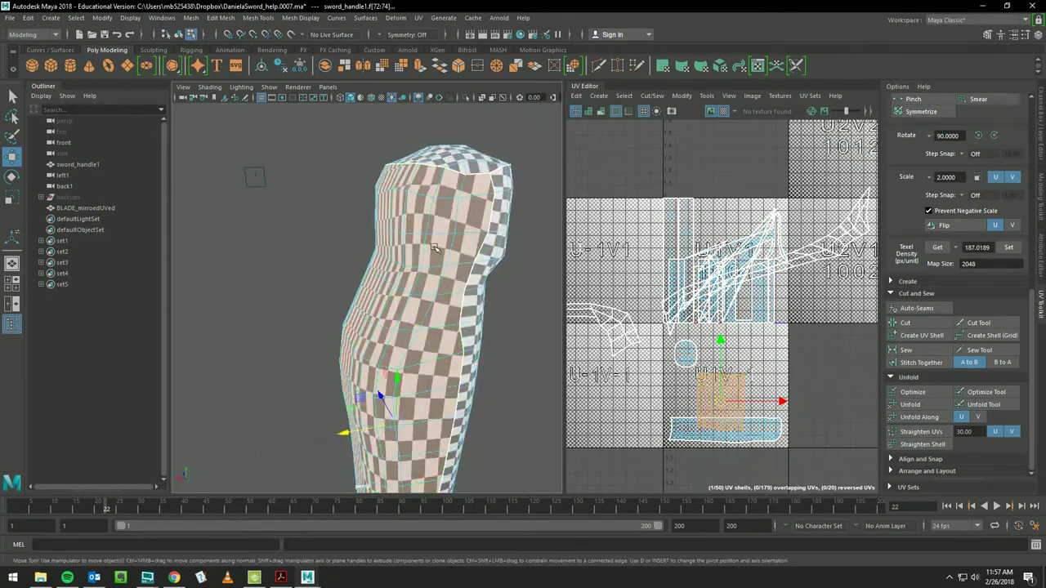
pyautogui.keyDown('alt'); pyautogui.moveTo(474, 330); pyautogui.dragTo(446, 348); pyautogui.keyUp('alt')
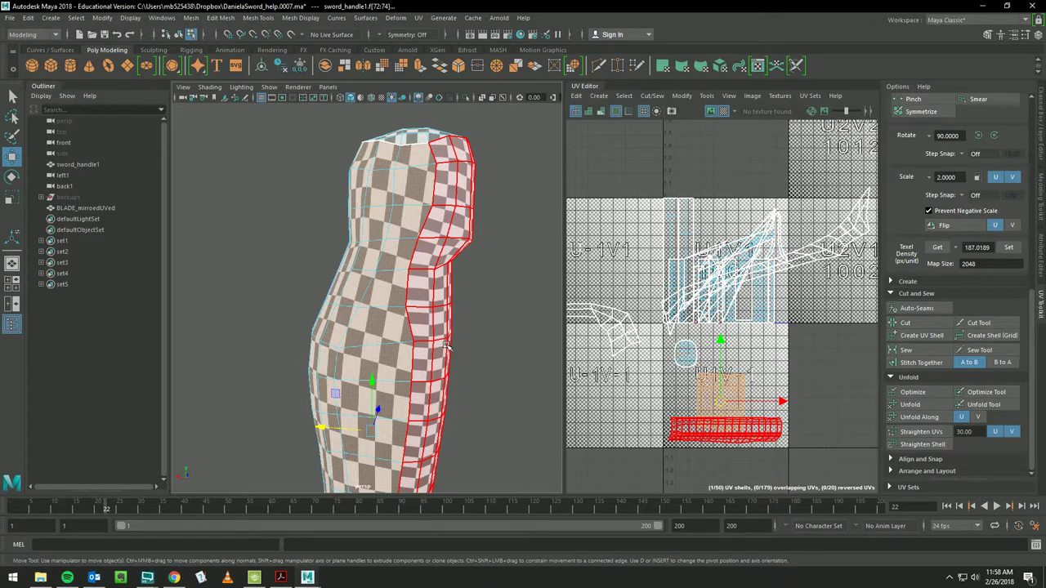
pyautogui.press('alt')
pyautogui.moveTo(446, 344)
pyautogui.keyDown('alt'); pyautogui.mouseDown()
pyautogui.moveTo(483, 338)
pyautogui.moveTo(234, 318)
pyautogui.moveTo(221, 341)
pyautogui.mouseUp(); pyautogui.keyUp('alt')
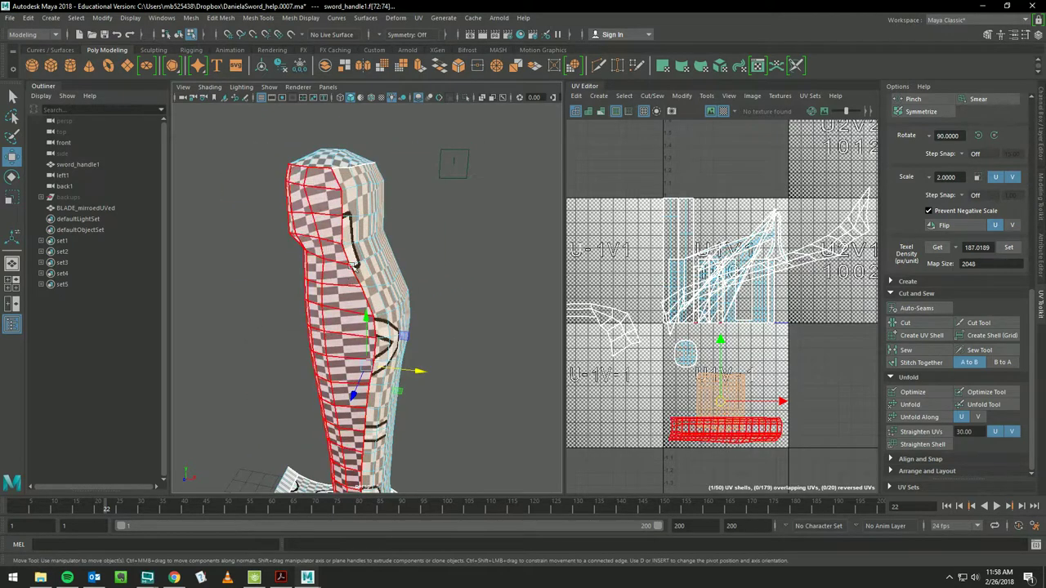
pyautogui.click(379, 343)
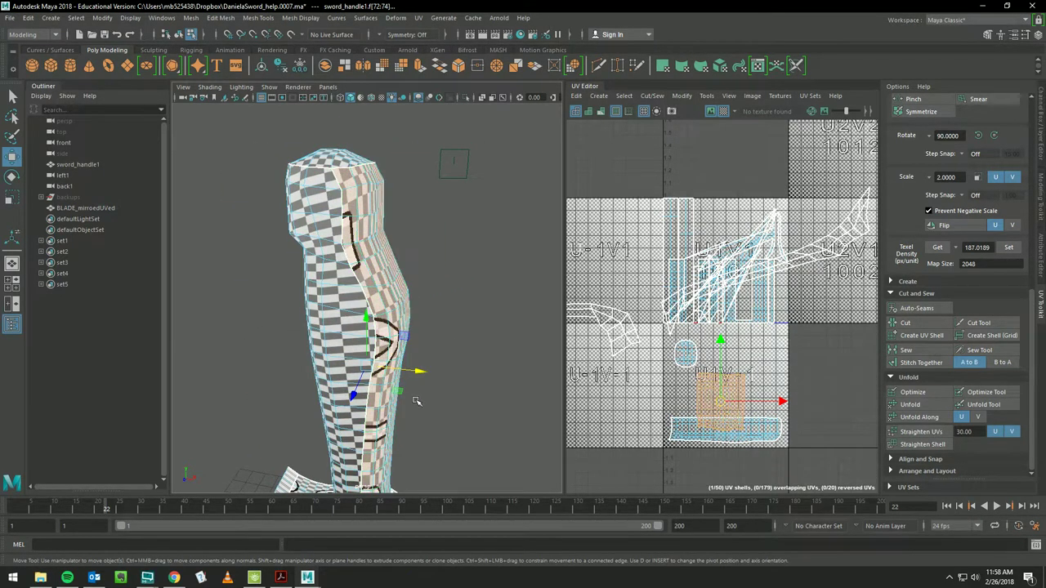
# - In edge mode, pick the handle's vertical edge loop and Stitch Together its UVs
pyautogui.rightClick(334, 176)
pyautogui.click(334, 147)
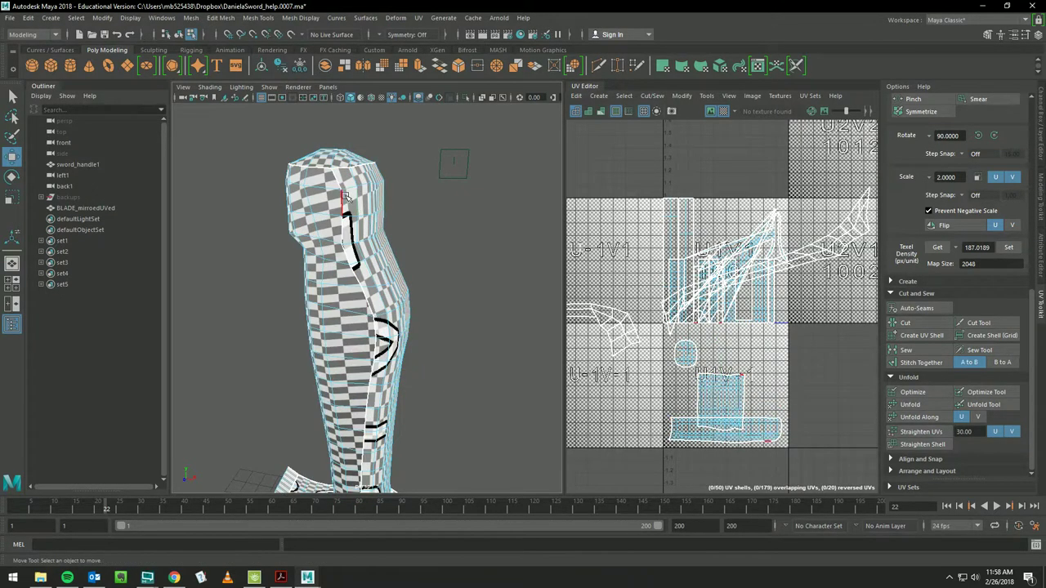
pyautogui.click(322, 175)
pyautogui.scroll(3, 403, 180)
pyautogui.keyDown('alt'); pyautogui.moveTo(404, 178); pyautogui.dragTo(405, 193); pyautogui.keyUp('alt')
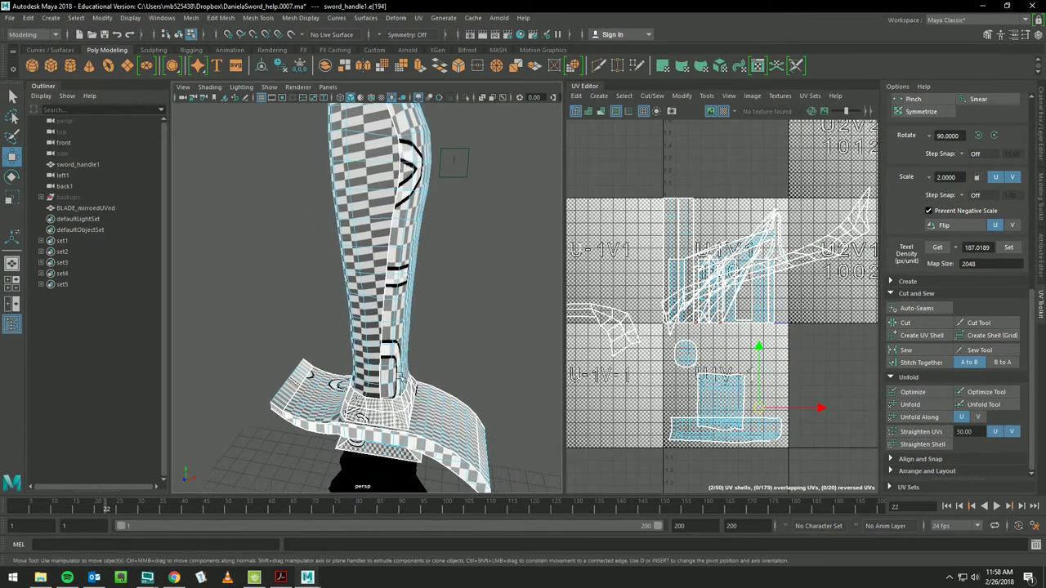
pyautogui.doubleClick(382, 394)
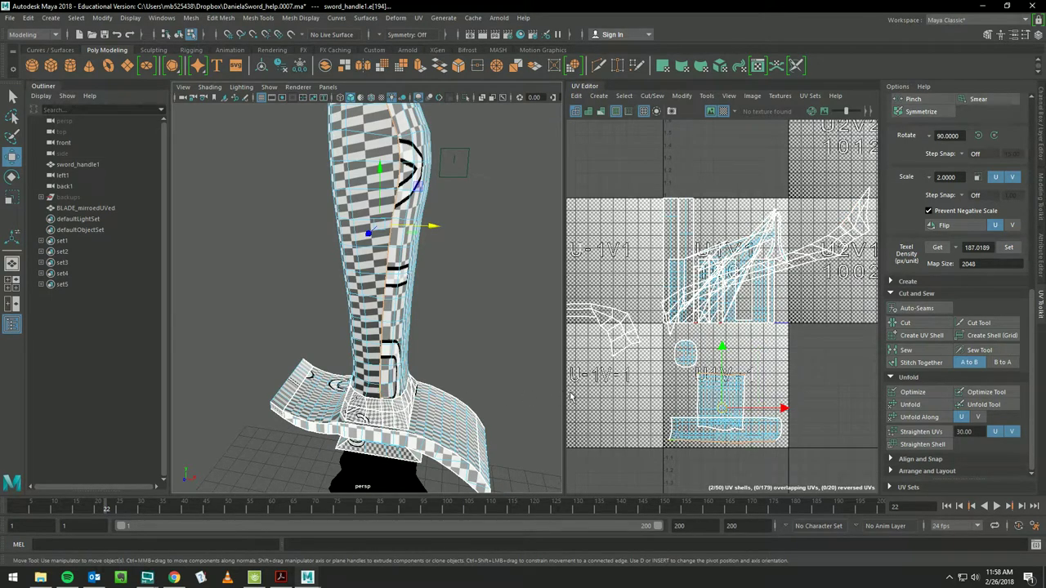
pyautogui.click(915, 364)
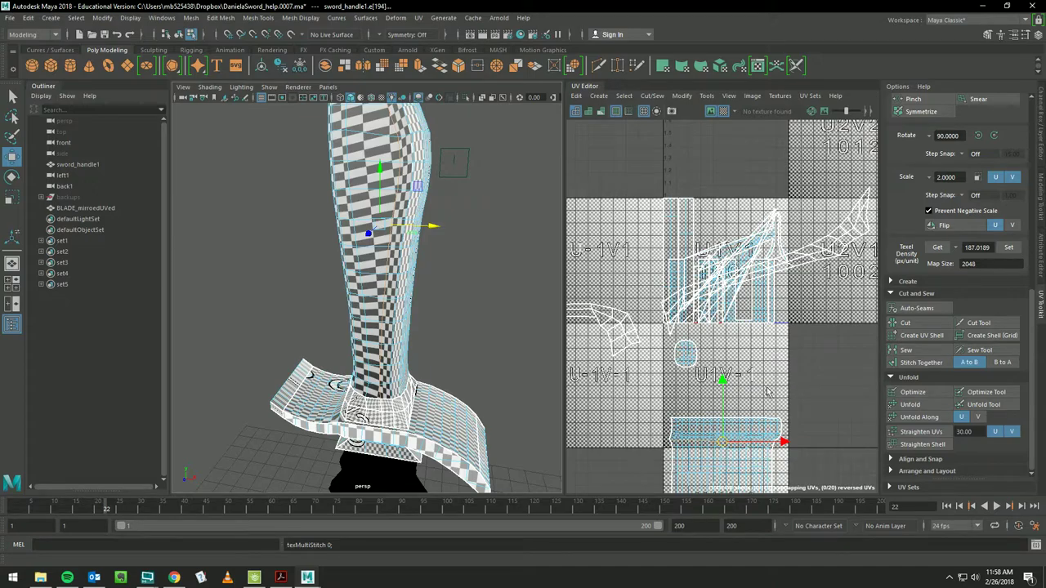
# - Select the handle's whole UV shell from the marking menu, then Optimize and Unfold it
pyautogui.moveTo(721, 426)
pyautogui.mouseDown(button='right')
pyautogui.moveTo(721, 408)
pyautogui.moveTo(722, 456)
pyautogui.mouseUp(button='right')
pyautogui.click(723, 441)
pyautogui.moveTo(500, 326)
pyautogui.keyDown('alt'); pyautogui.mouseDown()
pyautogui.moveTo(458, 319)
pyautogui.moveTo(534, 376)
pyautogui.mouseUp(); pyautogui.keyUp('alt')
pyautogui.keyDown('alt'); pyautogui.moveTo(535, 376); pyautogui.dragTo(377, 362, button='right'); pyautogui.keyUp('alt')
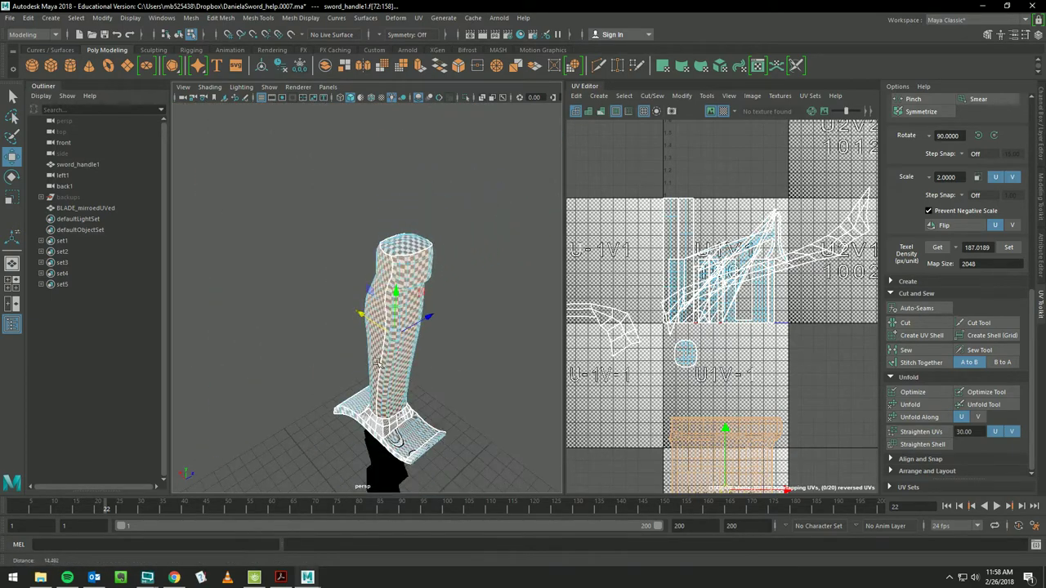
pyautogui.moveTo(378, 362)
pyautogui.keyDown('alt'); pyautogui.mouseDown()
pyautogui.moveTo(502, 362)
pyautogui.moveTo(161, 361)
pyautogui.mouseUp(); pyautogui.keyUp('alt')
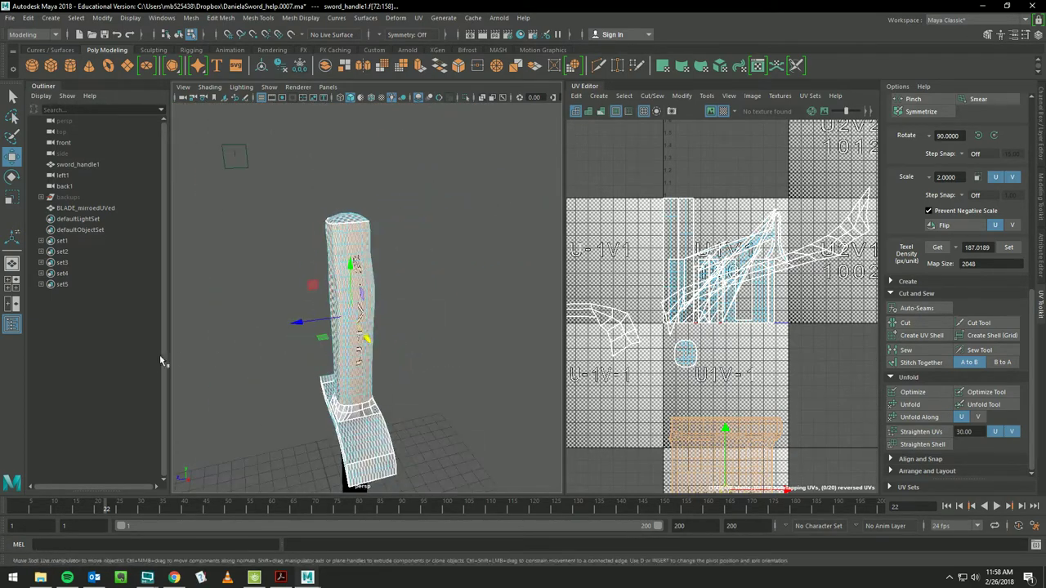
pyautogui.scroll(4, 362, 347)
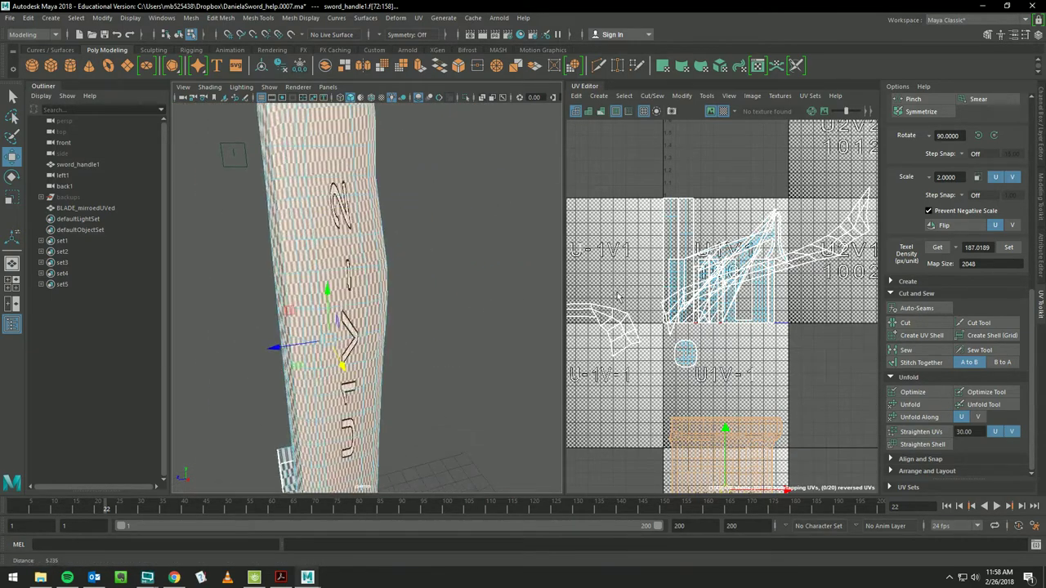
pyautogui.click(912, 393)
pyautogui.click(911, 405)
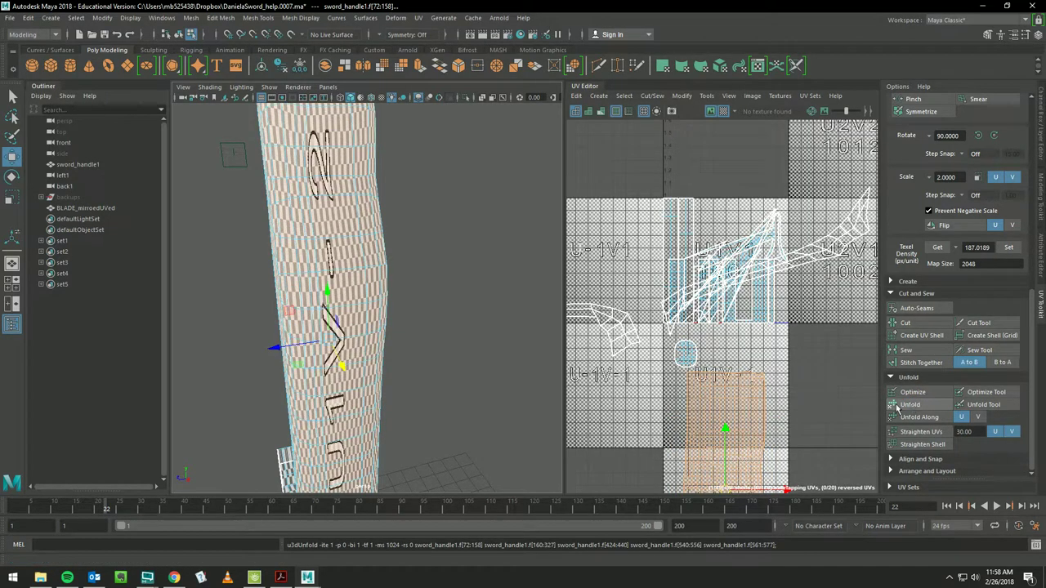
# - Inspect the relaxed handle and switch the mesh to edge selection mode
pyautogui.moveTo(367, 327)
pyautogui.keyDown('alt'); pyautogui.mouseDown()
pyautogui.moveTo(403, 313)
pyautogui.moveTo(402, 301)
pyautogui.mouseUp(); pyautogui.keyUp('alt')
pyautogui.scroll(-3, 401, 301)
pyautogui.moveTo(373, 338)
pyautogui.keyDown('alt'); pyautogui.mouseDown()
pyautogui.moveTo(357, 303)
pyautogui.moveTo(509, 301)
pyautogui.moveTo(276, 306)
pyautogui.moveTo(245, 327)
pyautogui.moveTo(196, 313)
pyautogui.moveTo(238, 327)
pyautogui.moveTo(320, 322)
pyautogui.moveTo(393, 282)
pyautogui.mouseUp(); pyautogui.keyUp('alt')
pyautogui.scroll(4, 397, 280)
pyautogui.scroll(3, 384, 282)
pyautogui.click(366, 285)
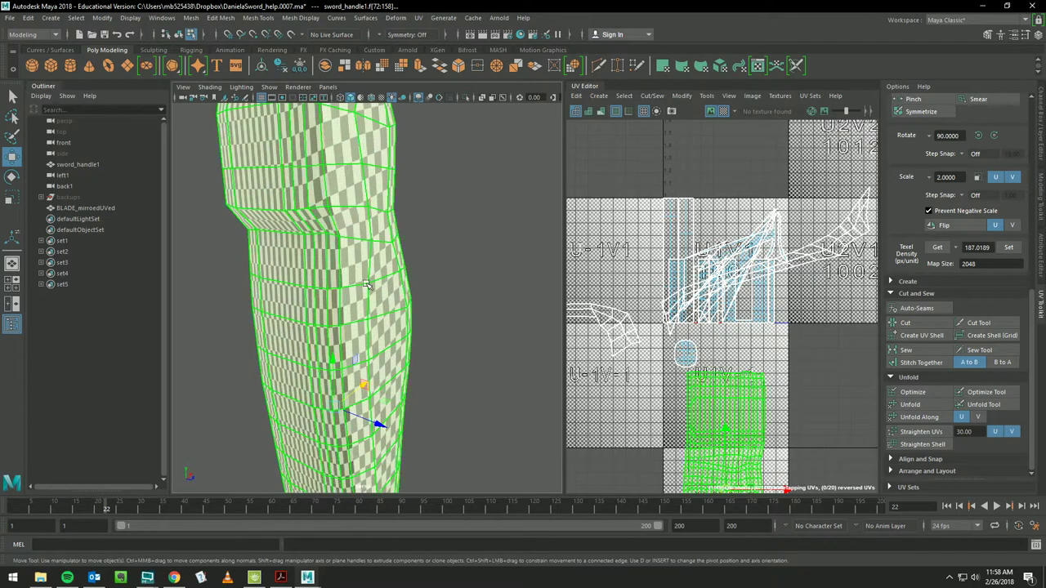
pyautogui.rightClick(366, 285)
pyautogui.click(363, 235)
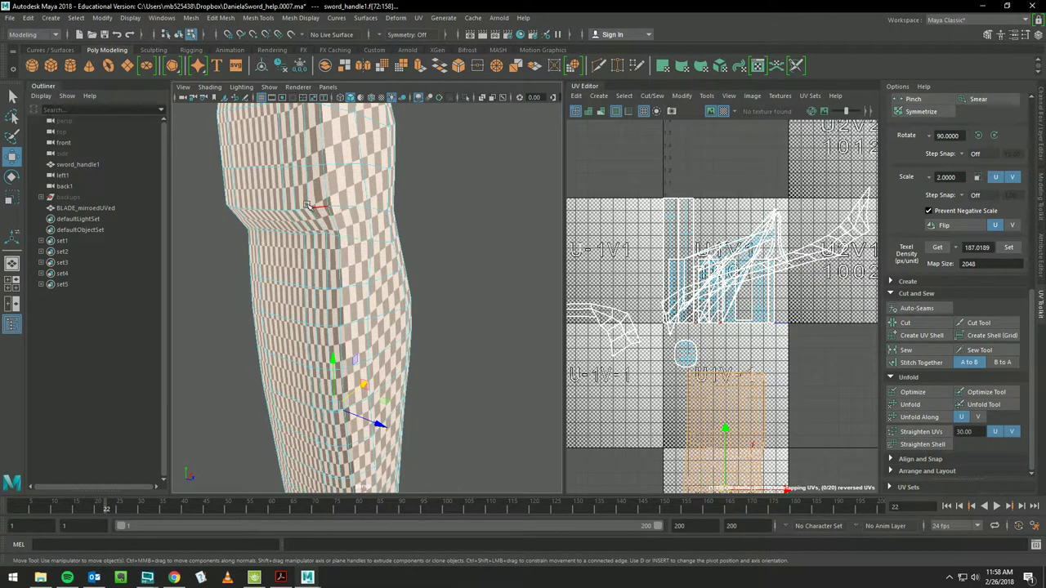
pyautogui.keyDown('alt'); pyautogui.moveTo(308, 205); pyautogui.dragTo(406, 317); pyautogui.keyUp('alt')
# - Cut a UV seam along an edge high on the handle above the guard
pyautogui.click(386, 311)
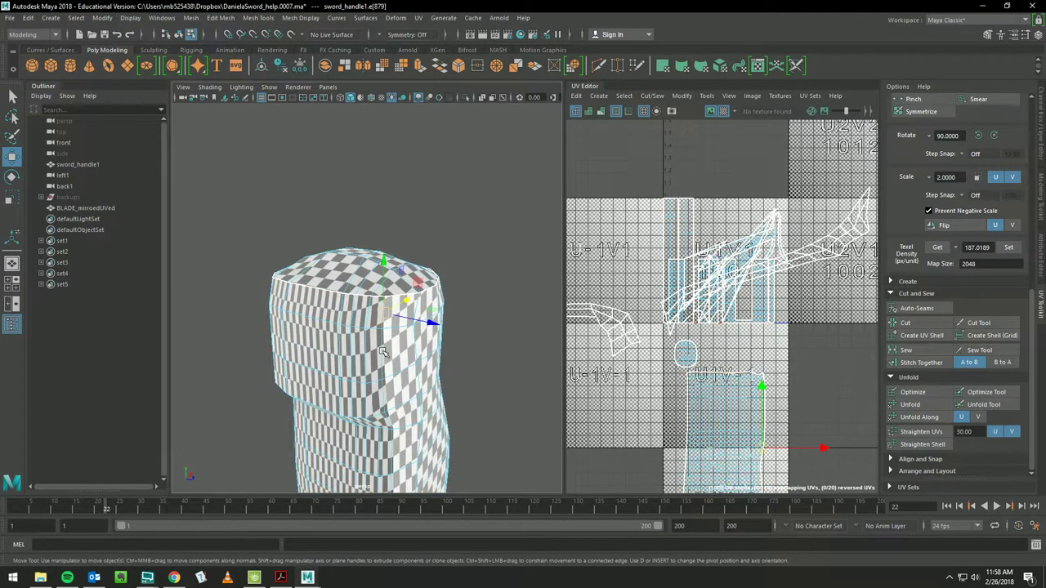
pyautogui.scroll(3, 386, 311)
pyautogui.keyDown('alt'); pyautogui.moveTo(373, 218); pyautogui.dragTo(283, 239, button='right'); pyautogui.keyUp('alt')
pyautogui.keyDown('alt'); pyautogui.moveTo(283, 238); pyautogui.dragTo(360, 278); pyautogui.keyUp('alt')
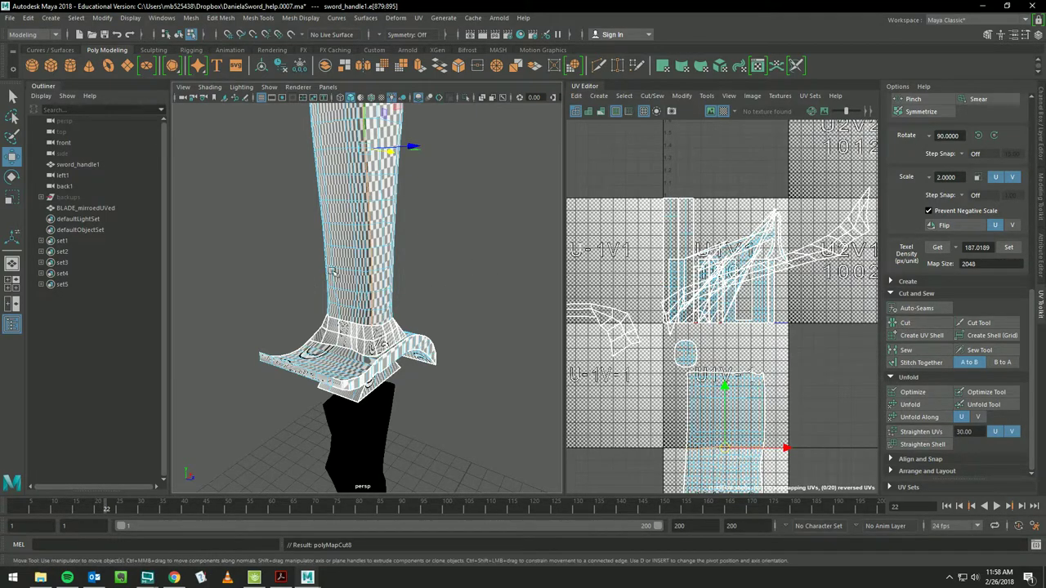
pyautogui.moveTo(336, 270)
pyautogui.keyDown('alt'); pyautogui.mouseDown()
pyautogui.moveTo(381, 274)
pyautogui.moveTo(353, 327)
pyautogui.mouseUp(); pyautogui.keyUp('alt')
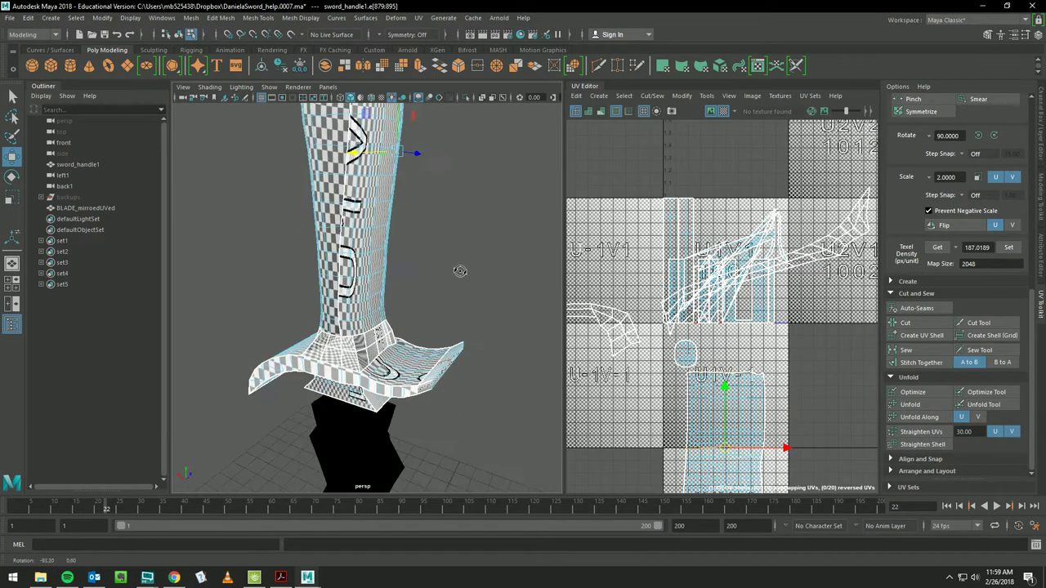
pyautogui.scroll(5, 375, 331)
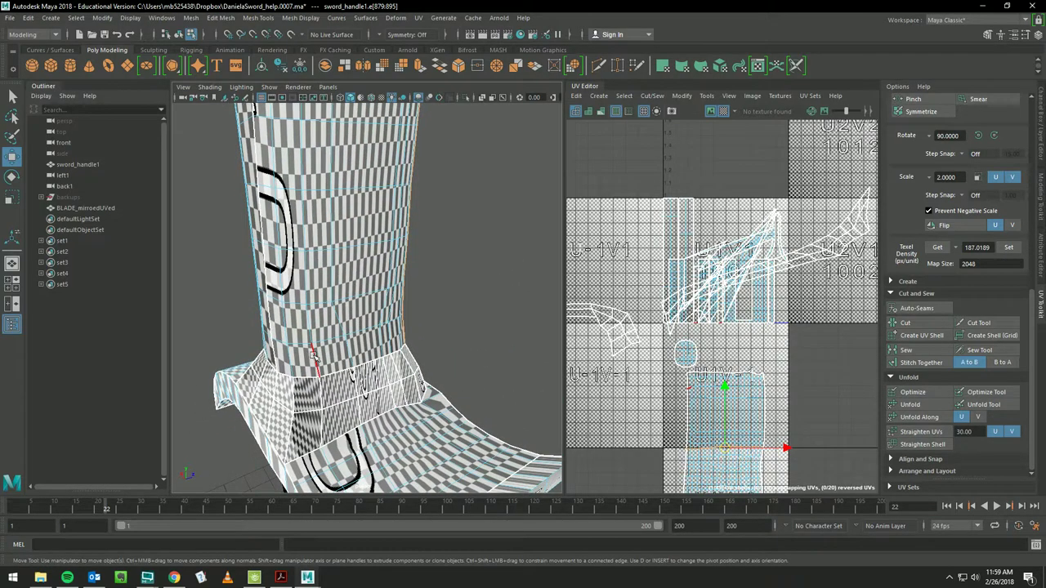
pyautogui.click(313, 354)
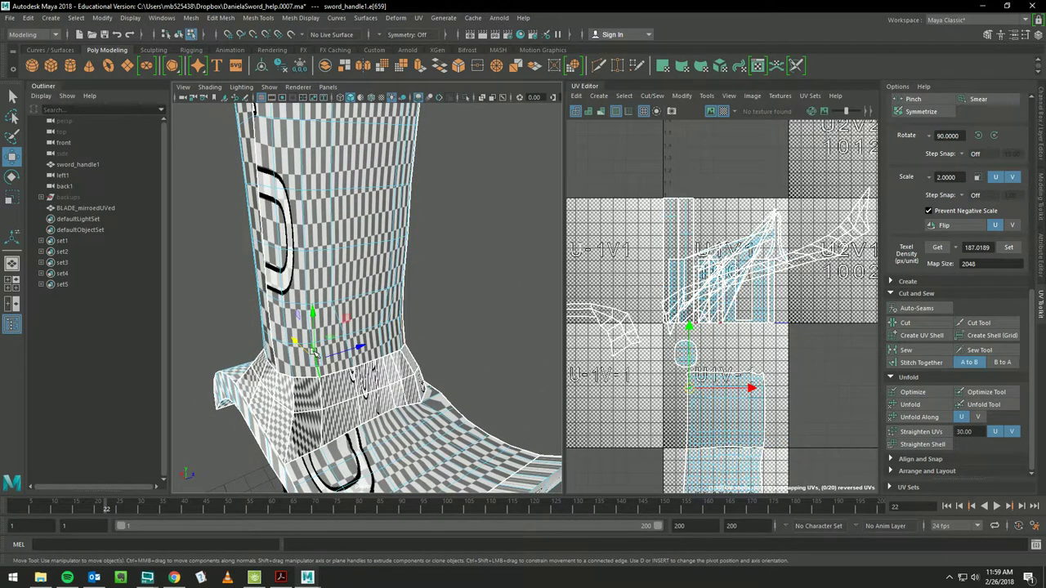
pyautogui.keyDown('alt'); pyautogui.moveTo(320, 222); pyautogui.dragTo(253, 299, button='right'); pyautogui.keyUp('alt')
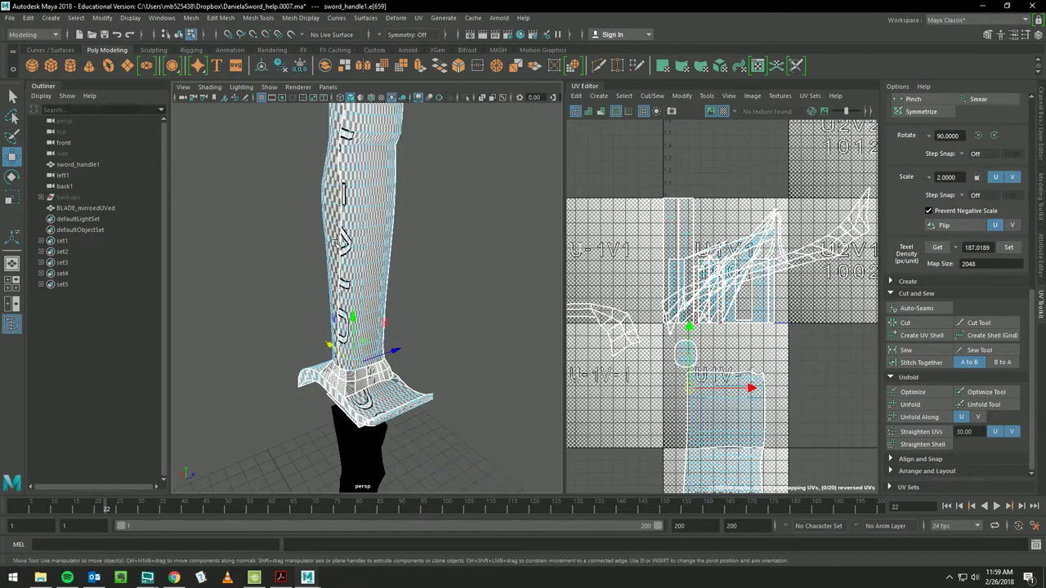
pyautogui.moveTo(253, 299)
pyautogui.keyDown('alt'); pyautogui.mouseDown(button='middle')
pyautogui.moveTo(289, 402)
pyautogui.moveTo(325, 353)
pyautogui.mouseUp(button='middle'); pyautogui.keyUp('alt')
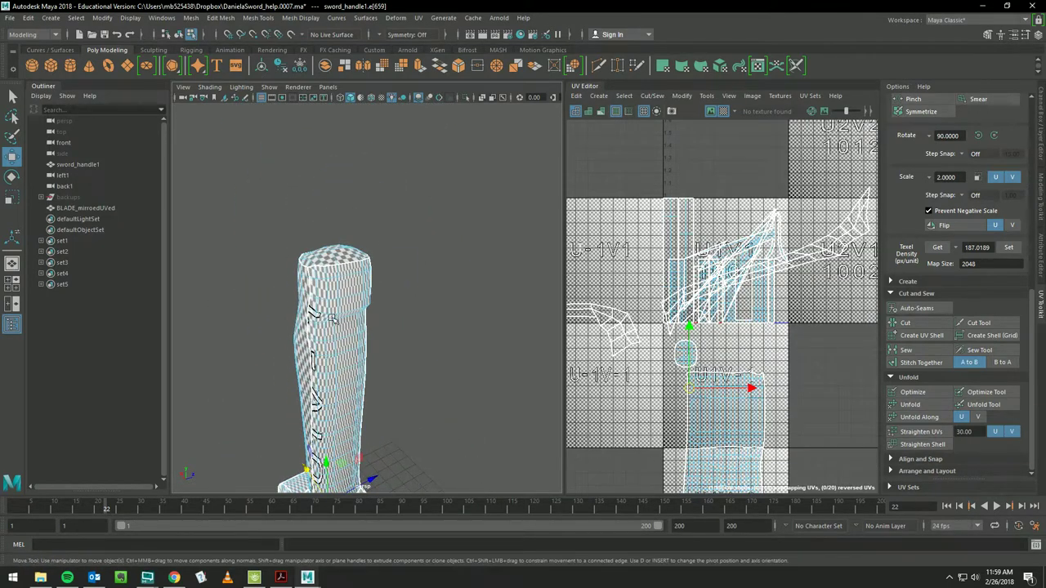
pyautogui.press('Up')
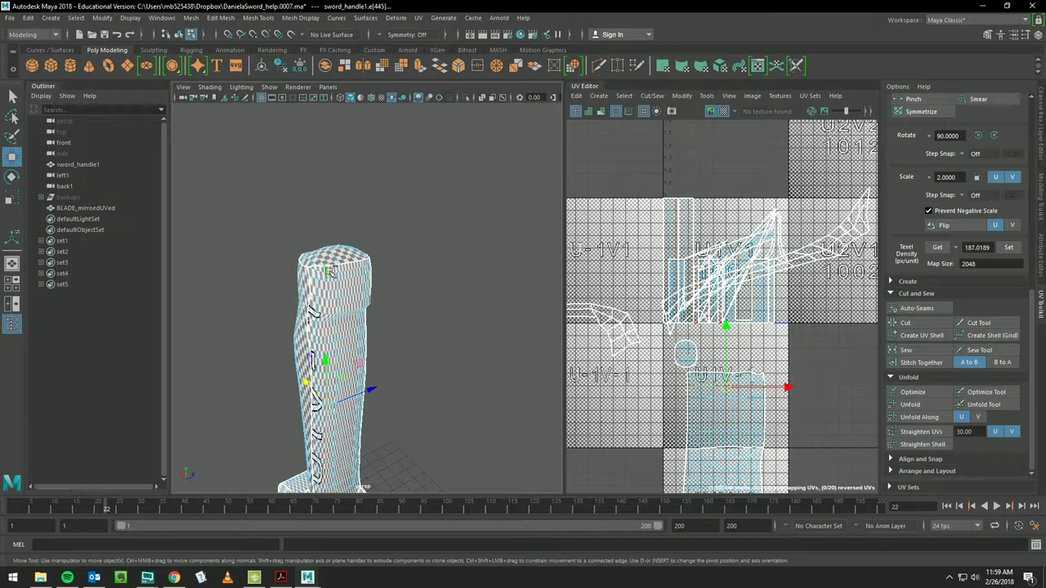
pyautogui.click(905, 323)
# - Select the handle's whole UV shell using the UV Shell marking-menu option
pyautogui.moveTo(432, 378)
pyautogui.keyDown('alt'); pyautogui.mouseDown()
pyautogui.moveTo(385, 374)
pyautogui.moveTo(393, 370)
pyautogui.mouseUp(); pyautogui.keyUp('alt')
pyautogui.moveTo(312, 406)
pyautogui.mouseDown(button='right')
pyautogui.moveTo(351, 266)
pyautogui.moveTo(351, 292)
pyautogui.mouseUp(button='right')
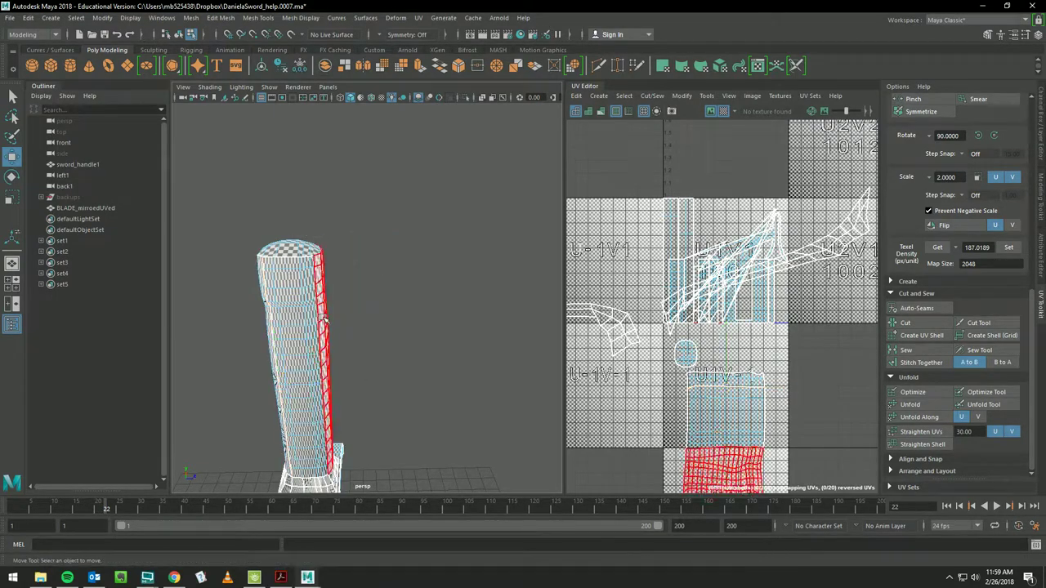
pyautogui.click(293, 340)
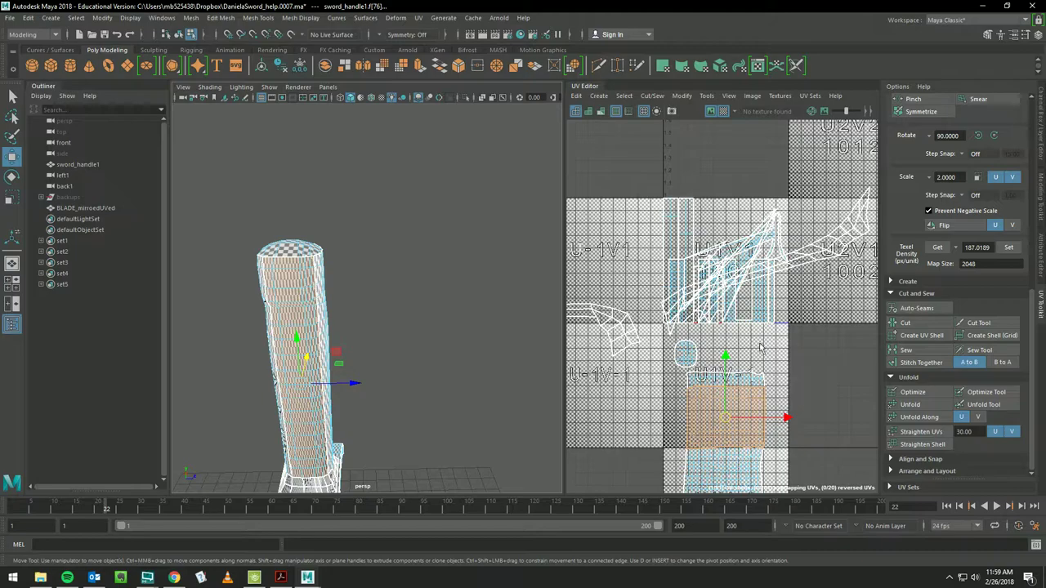
pyautogui.moveTo(432, 168)
pyautogui.keyDown('alt'); pyautogui.mouseDown()
pyautogui.moveTo(401, 196)
pyautogui.moveTo(397, 177)
pyautogui.moveTo(396, 200)
pyautogui.mouseUp(); pyautogui.keyUp('alt')
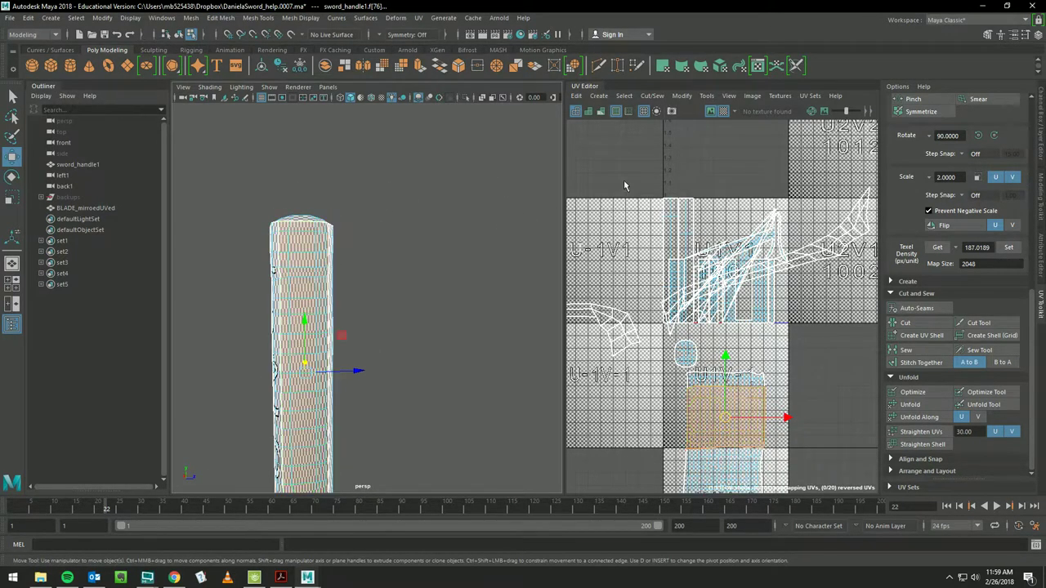
pyautogui.click(416, 21)
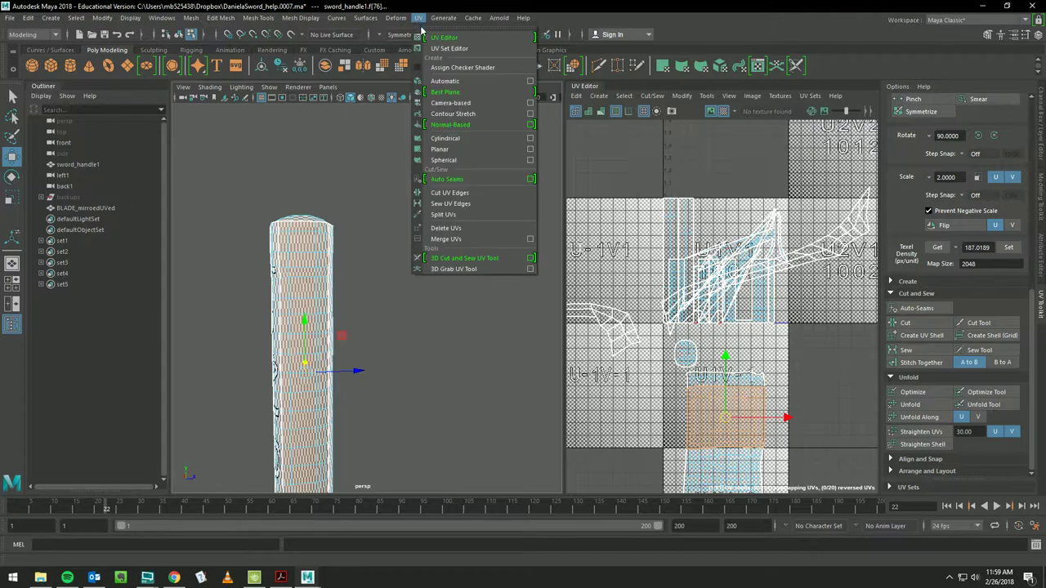
# - Apply UV > Automatic projection to the handle and shrink the projection planes to fit
pyautogui.click(457, 78)
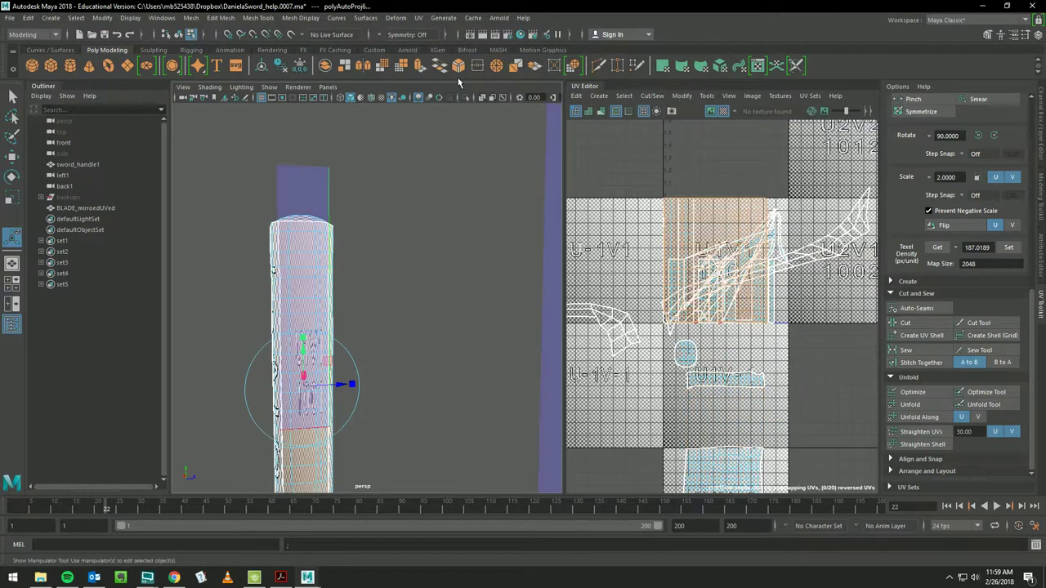
pyautogui.keyDown('alt'); pyautogui.moveTo(421, 257); pyautogui.dragTo(410, 251); pyautogui.keyUp('alt')
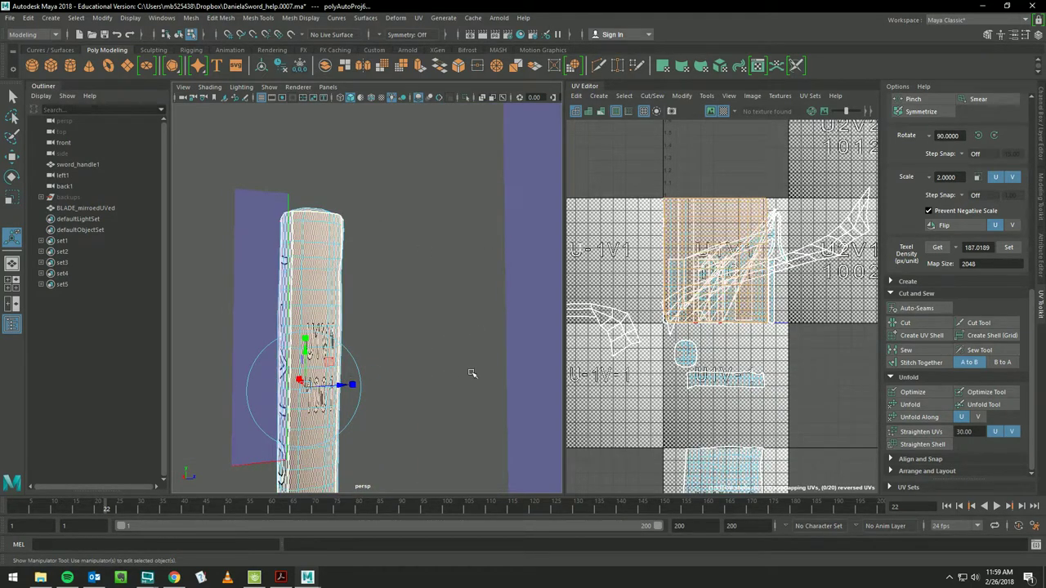
pyautogui.keyDown('alt'); pyautogui.moveTo(278, 279); pyautogui.dragTo(281, 284); pyautogui.keyUp('alt')
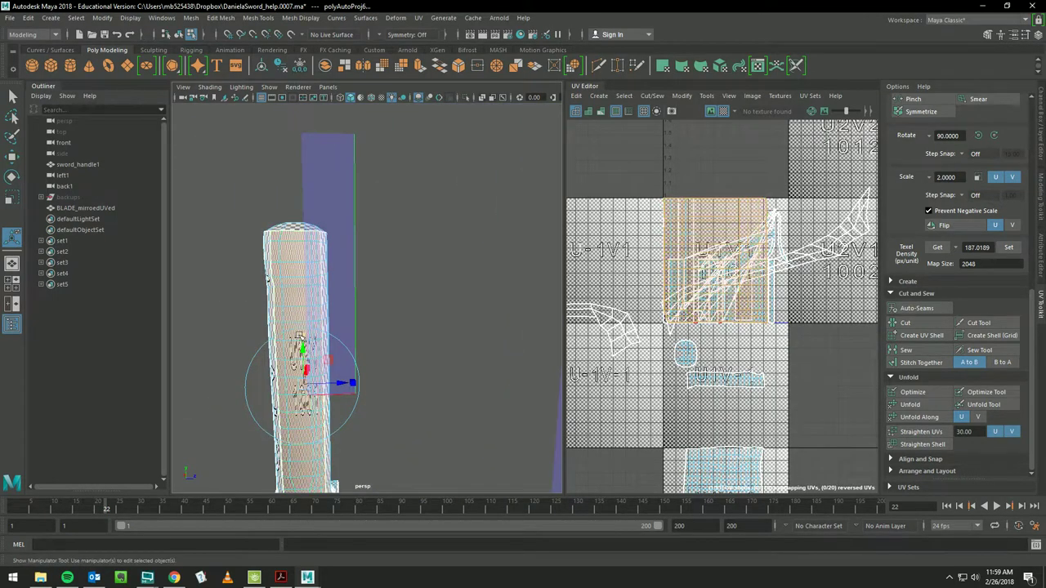
pyautogui.moveTo(301, 341); pyautogui.dragTo(304, 375)
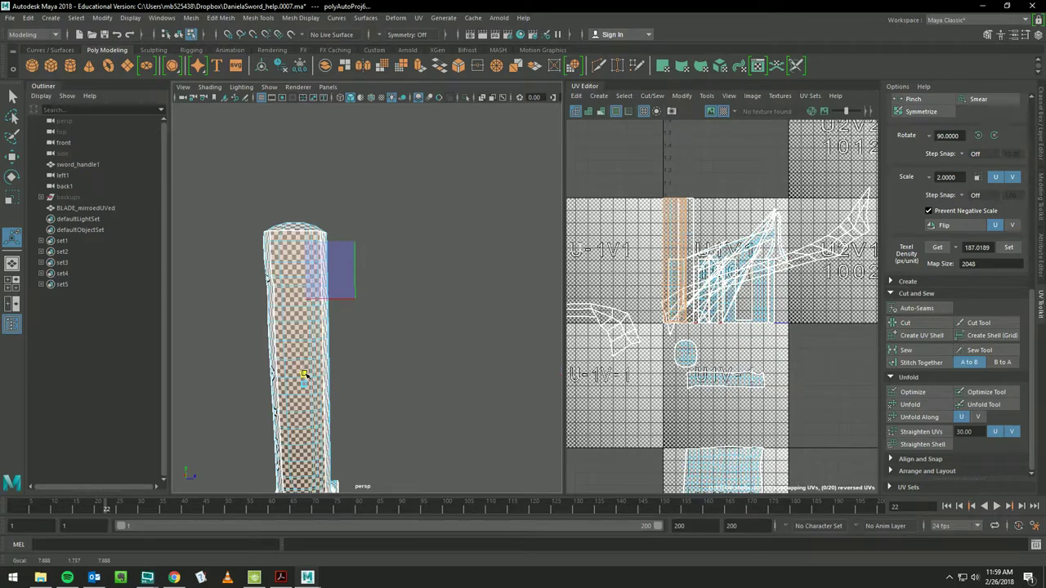
pyautogui.moveTo(460, 321)
pyautogui.keyDown('alt'); pyautogui.mouseDown()
pyautogui.moveTo(390, 310)
pyautogui.moveTo(422, 303)
pyautogui.moveTo(397, 310)
pyautogui.mouseUp(); pyautogui.keyUp('alt')
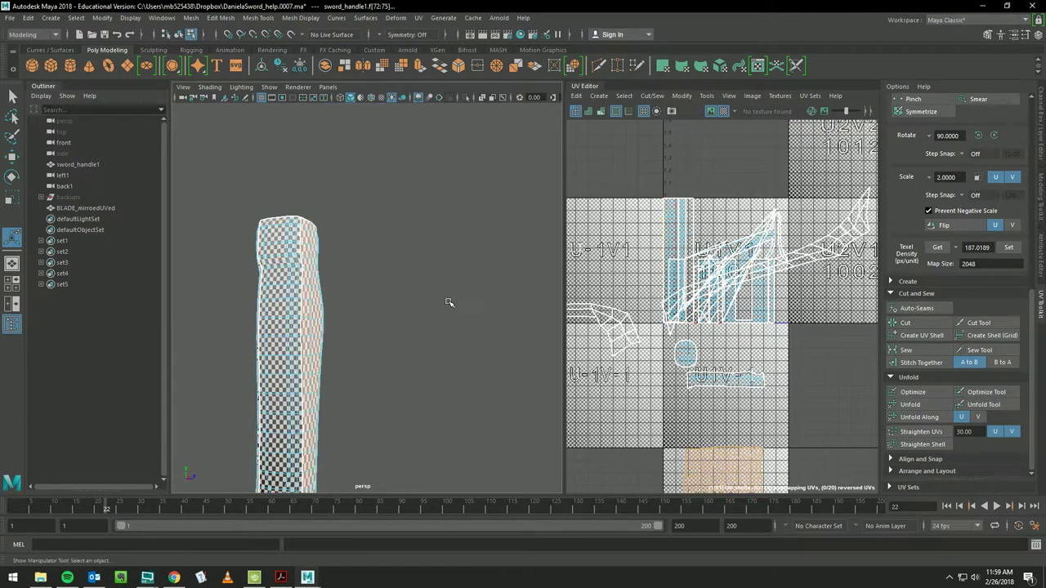
# - Select the handle shell, switch to edge mode, and turn off the checker texture display
pyautogui.keyDown('alt'); pyautogui.moveTo(321, 305); pyautogui.dragTo(438, 301); pyautogui.keyUp('alt')
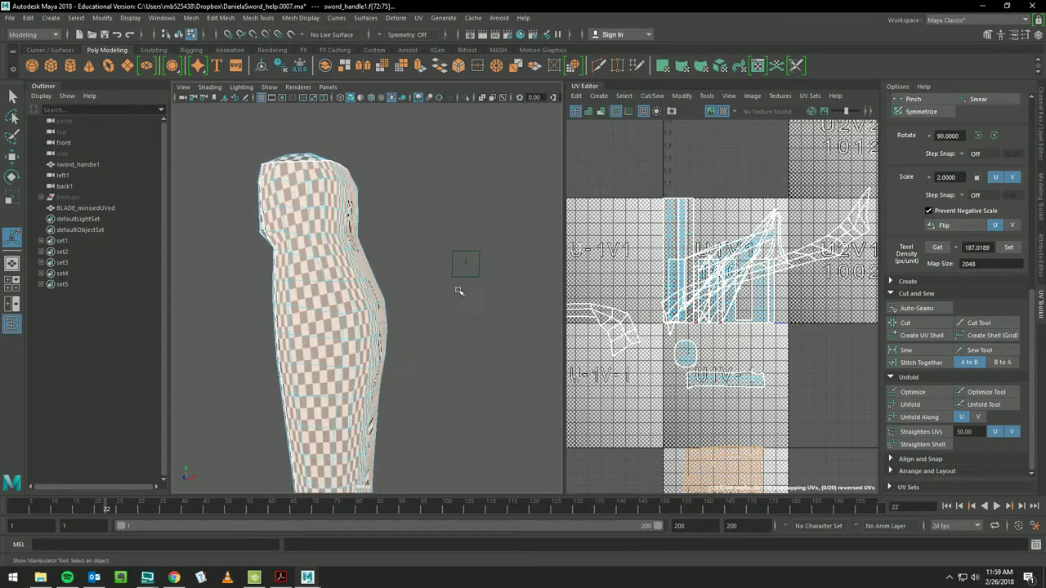
pyautogui.keyDown('alt'); pyautogui.moveTo(438, 301); pyautogui.dragTo(357, 291, button='right'); pyautogui.keyUp('alt')
pyautogui.keyDown('alt'); pyautogui.moveTo(357, 292); pyautogui.dragTo(489, 278, button='middle'); pyautogui.keyUp('alt')
pyautogui.moveTo(489, 279)
pyautogui.keyDown('alt'); pyautogui.mouseDown()
pyautogui.moveTo(485, 97)
pyautogui.moveTo(299, 277)
pyautogui.moveTo(292, 309)
pyautogui.moveTo(259, 310)
pyautogui.mouseUp(); pyautogui.keyUp('alt')
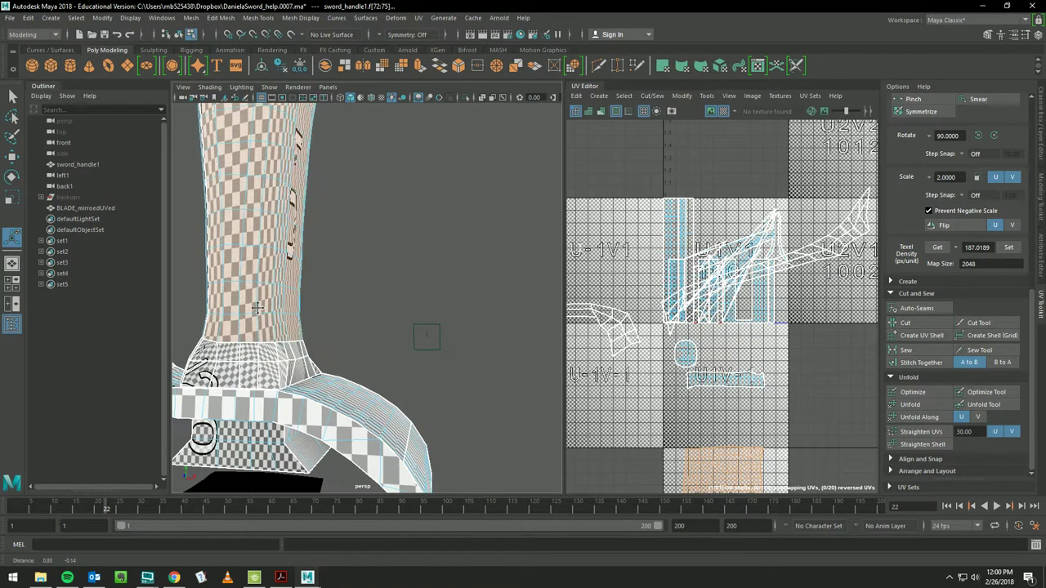
pyautogui.click(268, 335)
pyautogui.moveTo(275, 335); pyautogui.dragTo(279, 276, button='right')
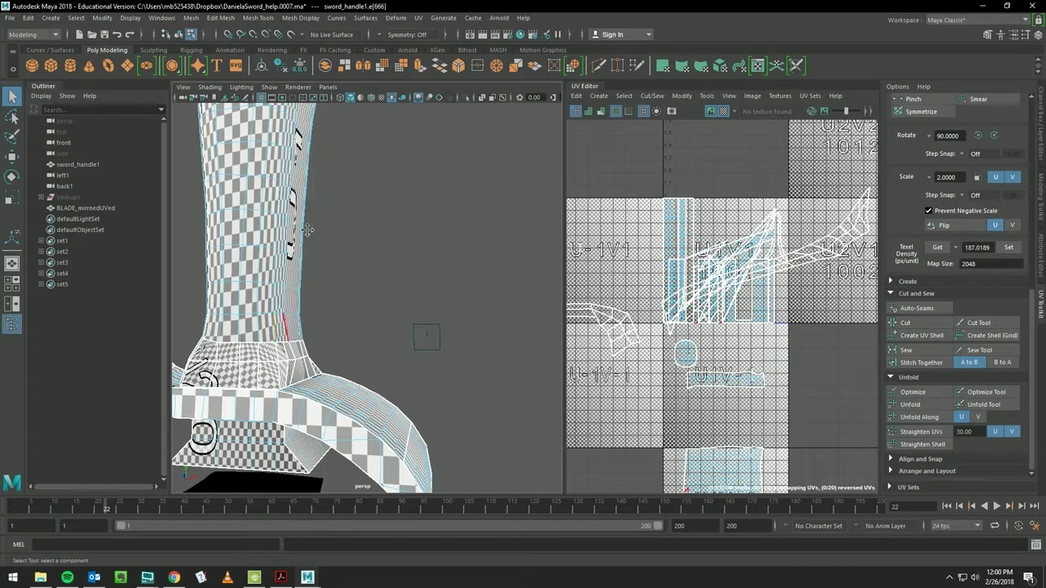
pyautogui.moveTo(308, 230)
pyautogui.keyDown('alt'); pyautogui.mouseDown()
pyautogui.moveTo(289, 274)
pyautogui.moveTo(287, 317)
pyautogui.mouseUp(); pyautogui.keyUp('alt')
pyautogui.click(722, 111)
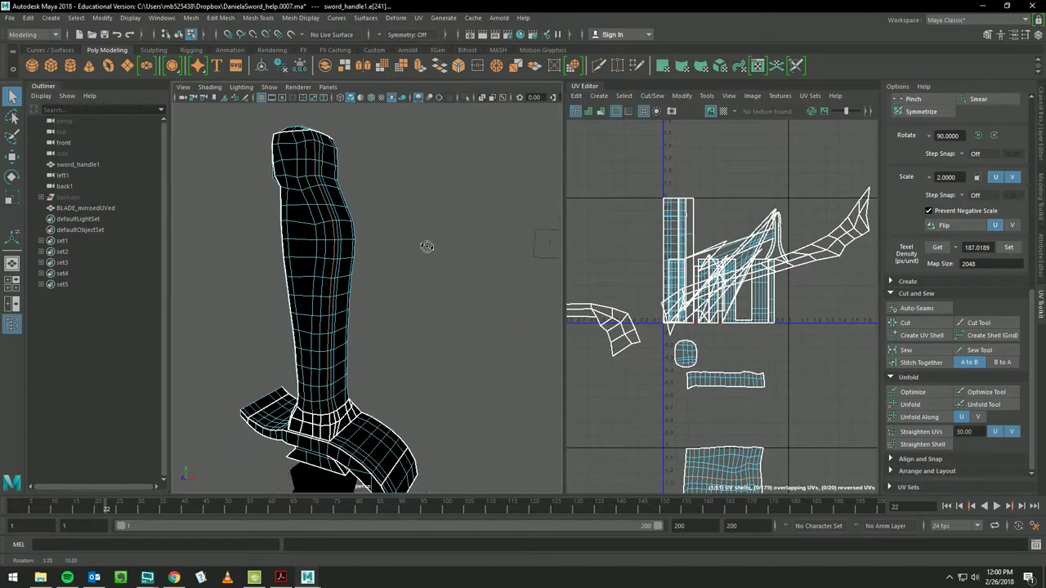
# - Cut UV seams along selected edges on the side of the handle
pyautogui.keyDown('alt'); pyautogui.moveTo(427, 246); pyautogui.dragTo(421, 259); pyautogui.keyUp('alt')
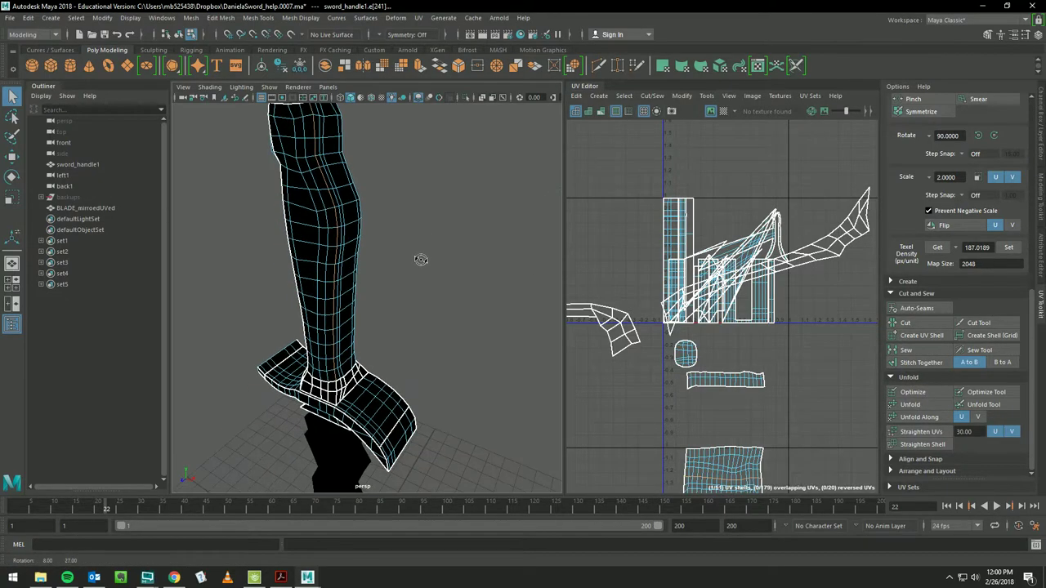
pyautogui.click(912, 325)
pyautogui.keyDown('alt'); pyautogui.moveTo(349, 245); pyautogui.dragTo(263, 226); pyautogui.keyUp('alt')
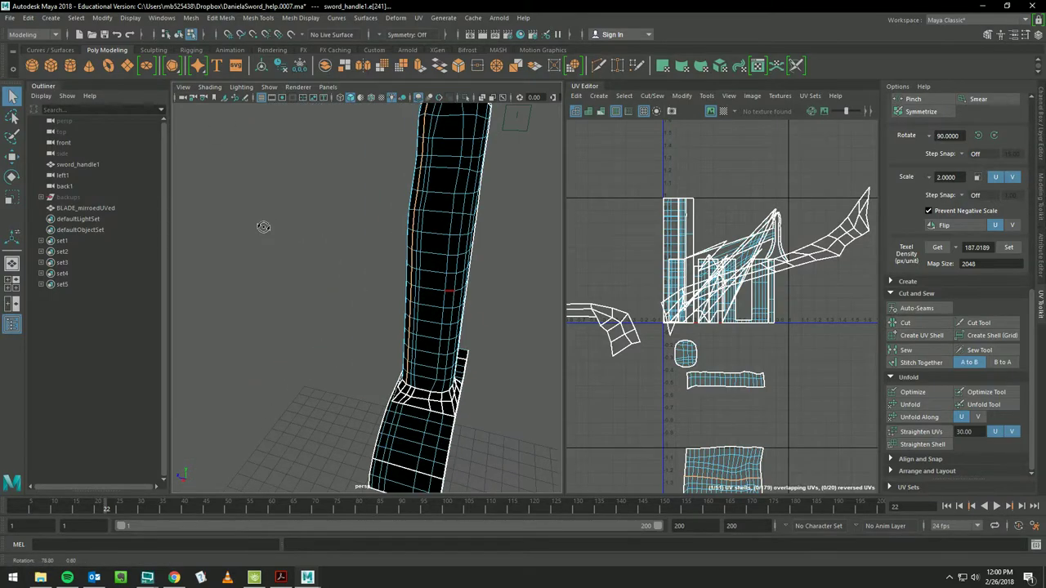
pyautogui.keyDown('alt'); pyautogui.moveTo(463, 374); pyautogui.dragTo(360, 302); pyautogui.keyUp('alt')
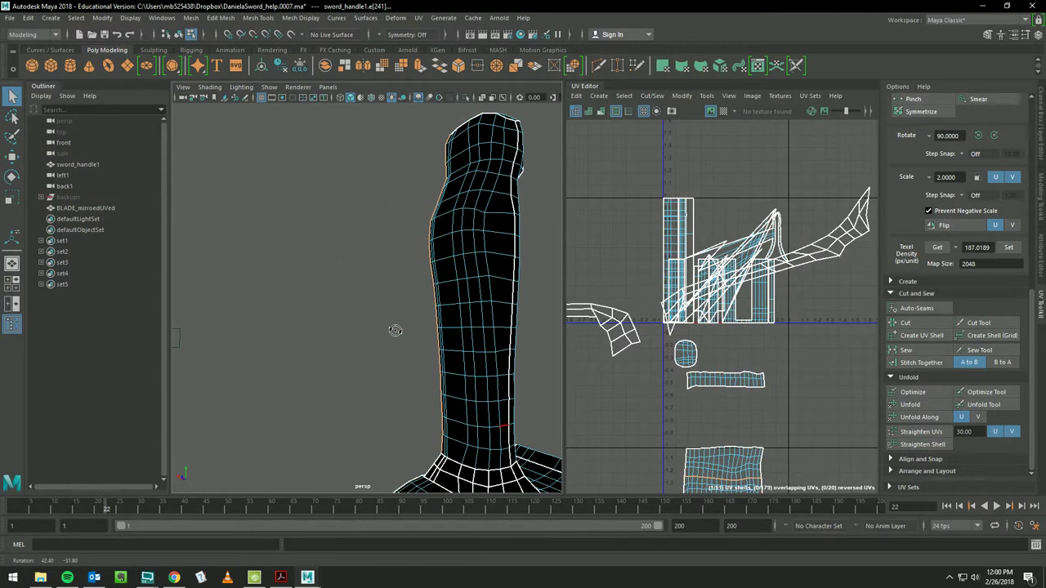
pyautogui.keyDown('alt'); pyautogui.moveTo(402, 342); pyautogui.dragTo(411, 352); pyautogui.keyUp('alt')
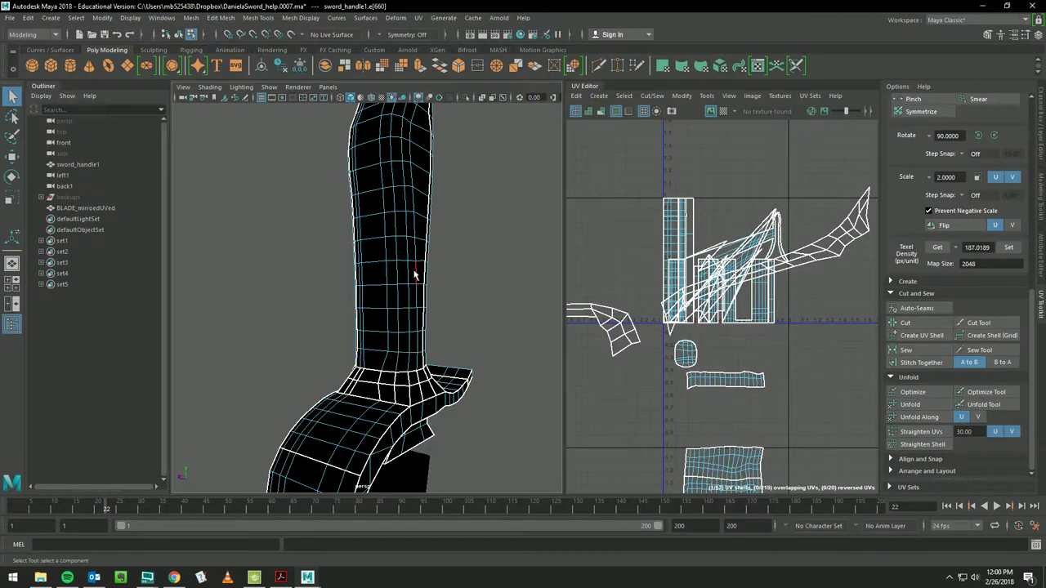
pyautogui.moveTo(414, 276)
pyautogui.keyDown('alt'); pyautogui.mouseDown()
pyautogui.moveTo(416, 402)
pyautogui.moveTo(410, 253)
pyautogui.mouseUp(); pyautogui.keyUp('alt')
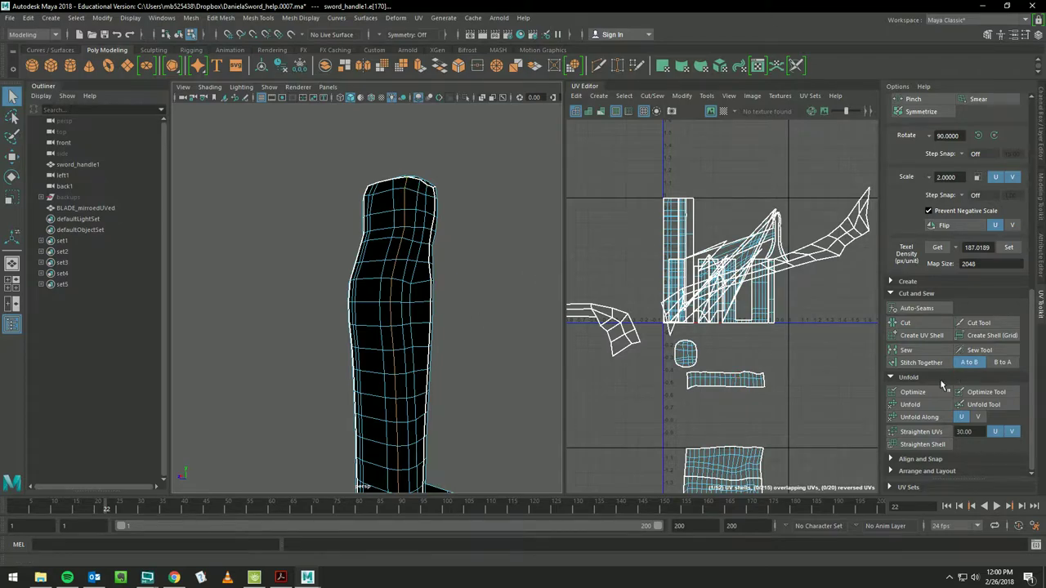
pyautogui.click(905, 322)
# - Stitch the guard's split UV shells together along its border edge
pyautogui.moveTo(339, 286)
pyautogui.keyDown('alt'); pyautogui.mouseDown()
pyautogui.moveTo(281, 248)
pyautogui.moveTo(250, 243)
pyautogui.moveTo(259, 269)
pyautogui.moveTo(439, 270)
pyautogui.mouseUp(); pyautogui.keyUp('alt')
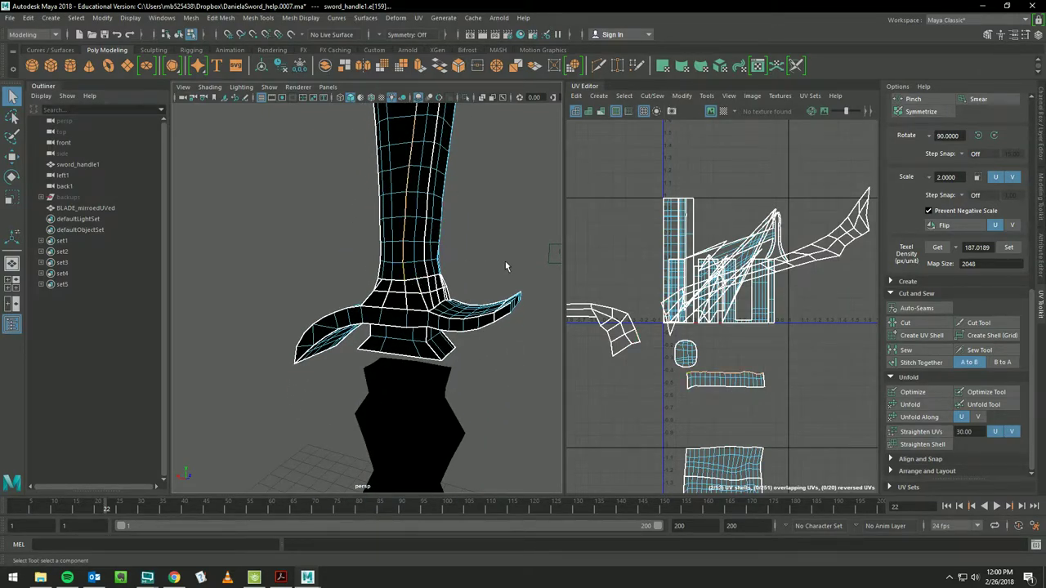
pyautogui.keyDown('alt'); pyautogui.moveTo(458, 230); pyautogui.dragTo(490, 228); pyautogui.keyUp('alt')
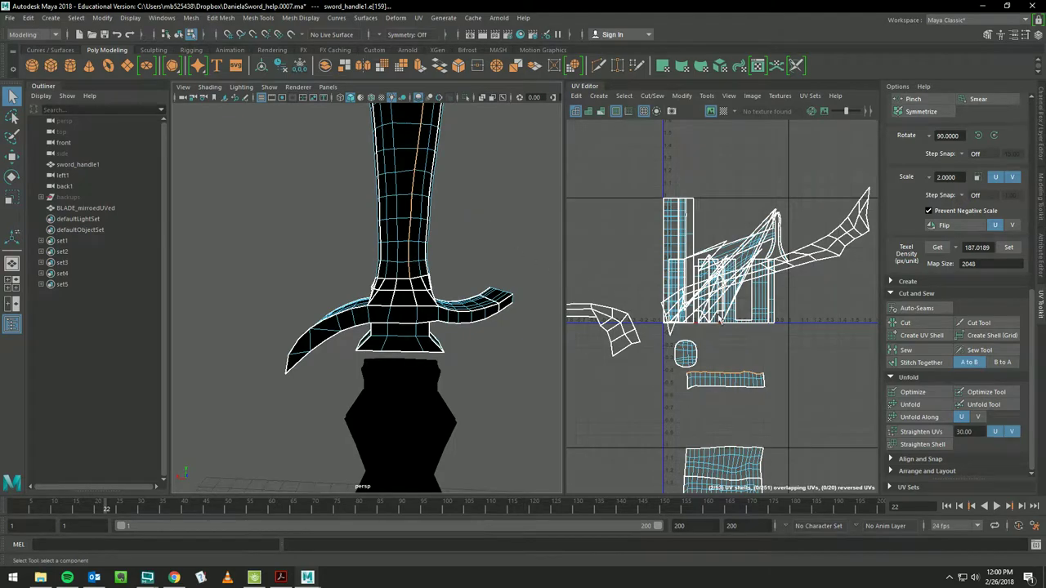
pyautogui.click(912, 368)
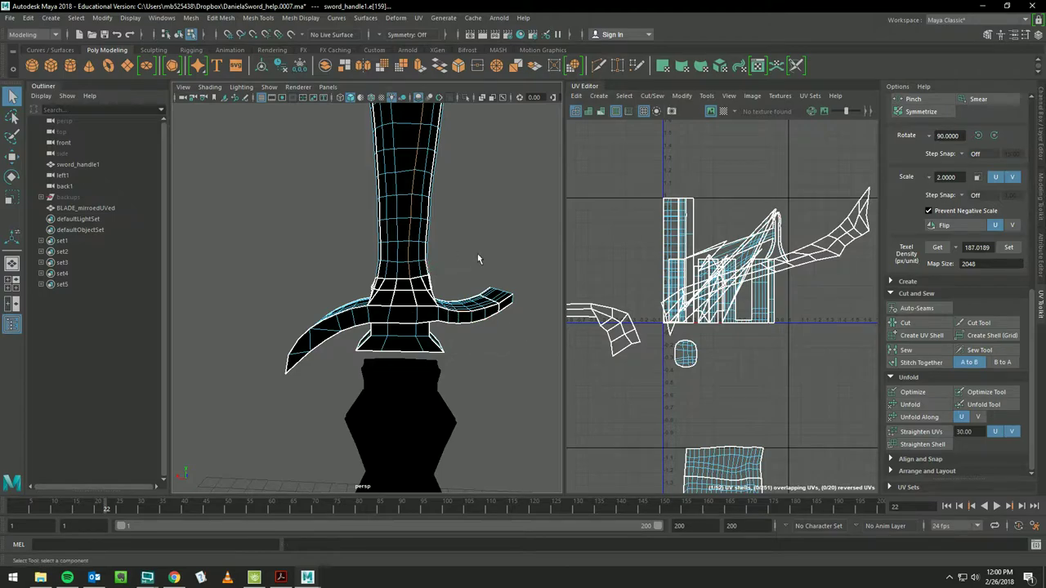
pyautogui.hotkey('ctrl', 'h')
pyautogui.keyDown('alt'); pyautogui.moveTo(497, 413); pyautogui.dragTo(425, 344); pyautogui.keyUp('alt')
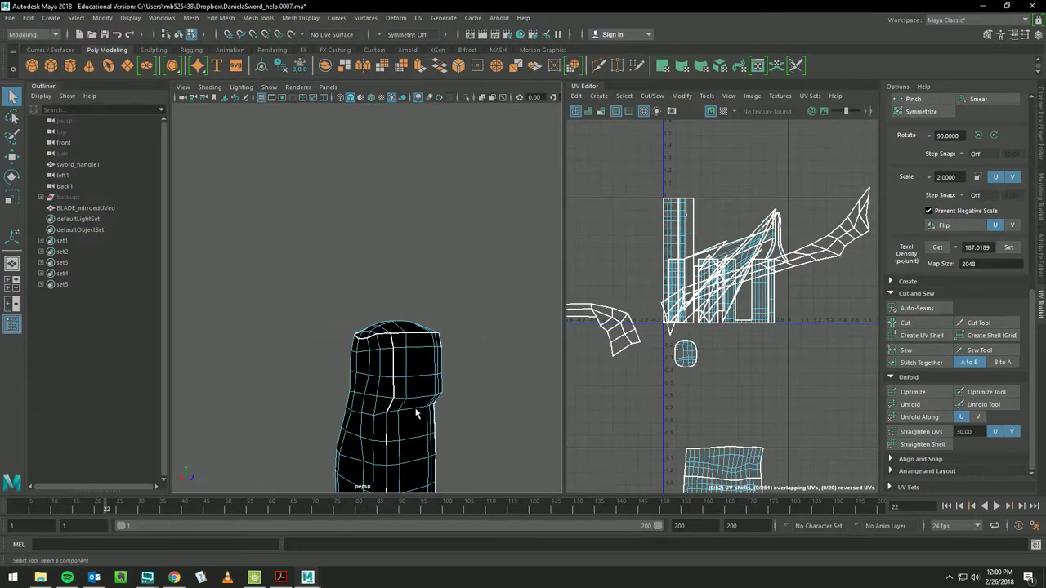
pyautogui.scroll(5, 415, 258)
pyautogui.moveTo(416, 257)
pyautogui.keyDown('alt'); pyautogui.mouseDown()
pyautogui.moveTo(350, 285)
pyautogui.moveTo(381, 458)
pyautogui.moveTo(437, 147)
pyautogui.moveTo(400, 167)
pyautogui.moveTo(351, 270)
pyautogui.moveTo(292, 180)
pyautogui.moveTo(397, 205)
pyautogui.moveTo(444, 370)
pyautogui.mouseUp(); pyautogui.keyUp('alt')
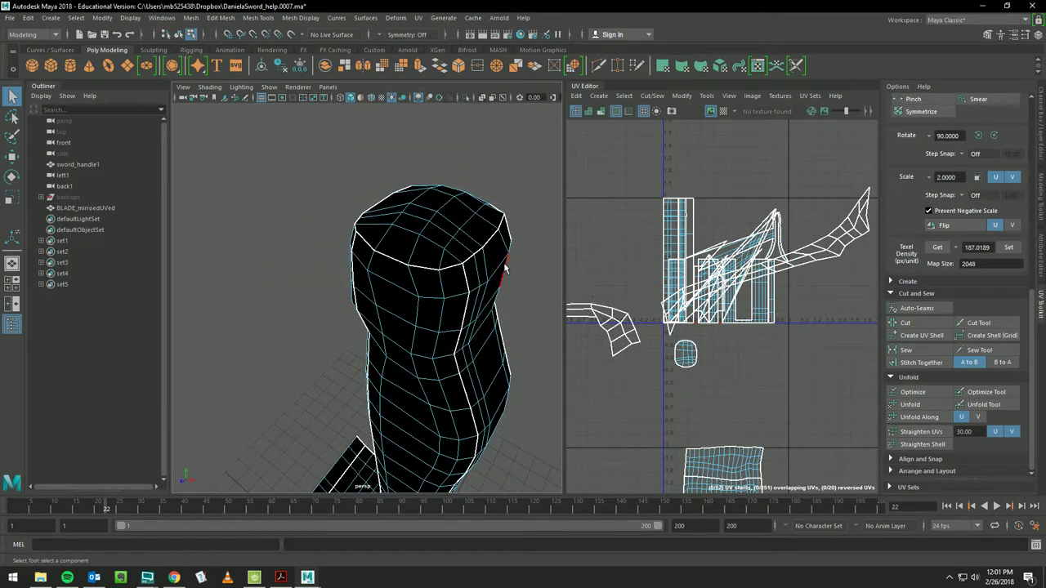
pyautogui.scroll(-5, 505, 267)
pyautogui.moveTo(505, 266)
pyautogui.keyDown('alt'); pyautogui.mouseDown()
pyautogui.moveTo(414, 240)
pyautogui.moveTo(413, 214)
pyautogui.mouseUp(); pyautogui.keyUp('alt')
pyautogui.moveTo(401, 263)
pyautogui.mouseDown(button='right')
pyautogui.moveTo(447, 258)
pyautogui.moveTo(446, 291)
pyautogui.mouseUp(button='right')
# - Optimize and Unfold the handle's whole UV shell, panning it into view in the UV Editor
pyautogui.click(401, 299)
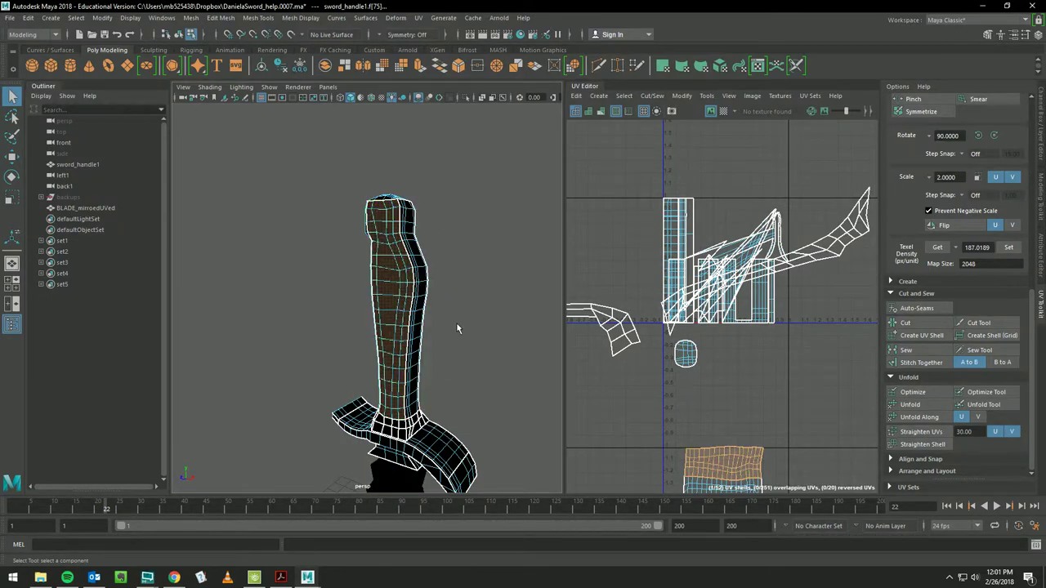
pyautogui.keyDown('alt'); pyautogui.moveTo(691, 375); pyautogui.dragTo(686, 203, button='middle'); pyautogui.keyUp('alt')
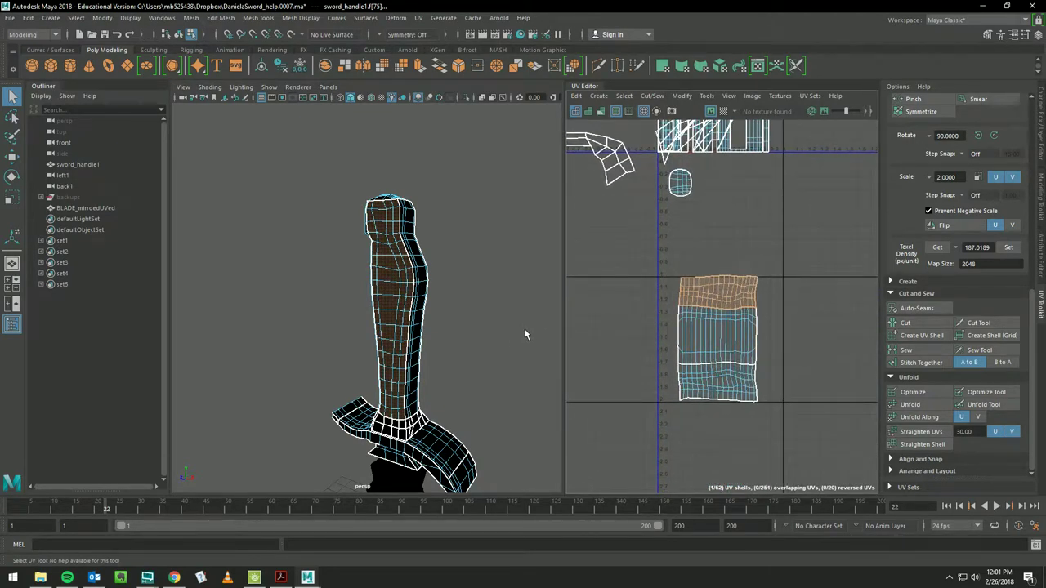
pyautogui.click(909, 393)
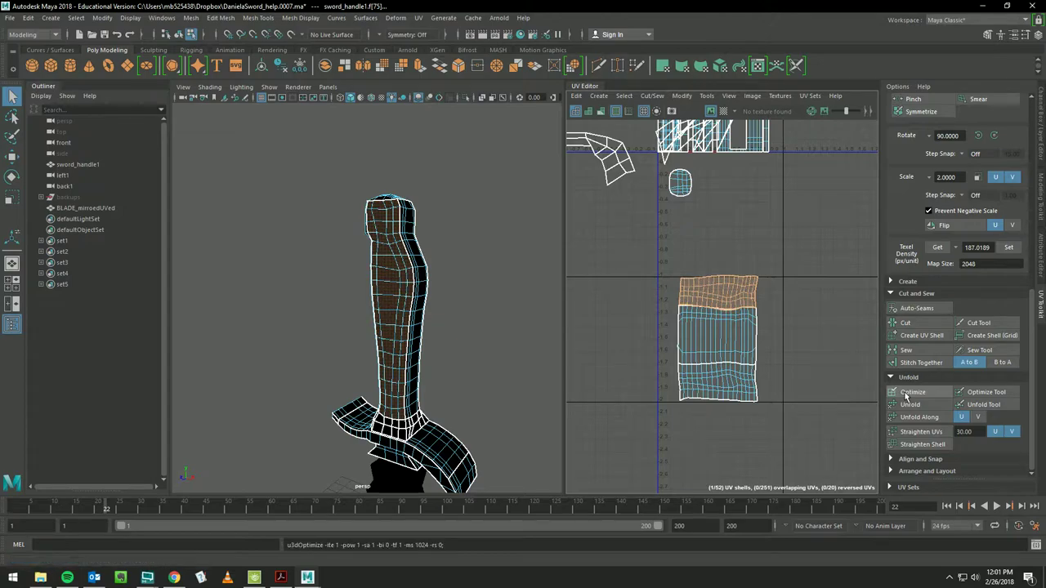
pyautogui.click(910, 405)
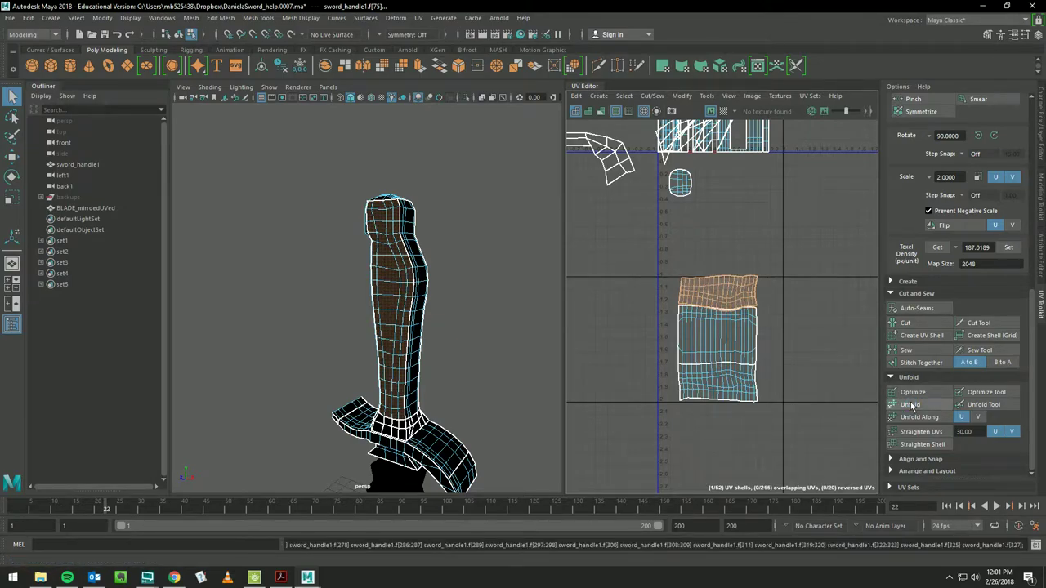
# - Select a band of faces around the handle and unfold and optimize that section
pyautogui.doubleClick(425, 288)
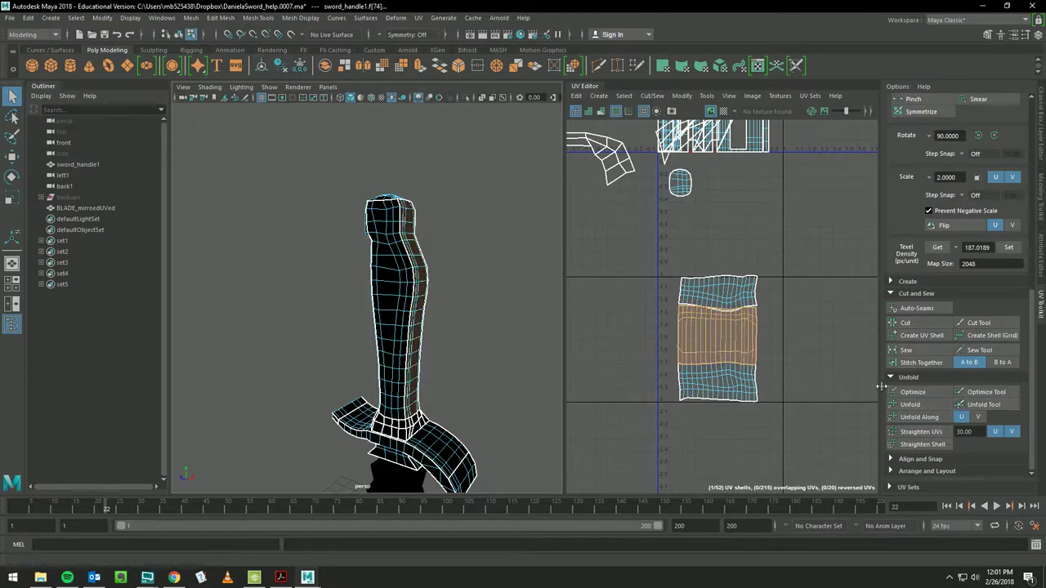
pyautogui.click(905, 406)
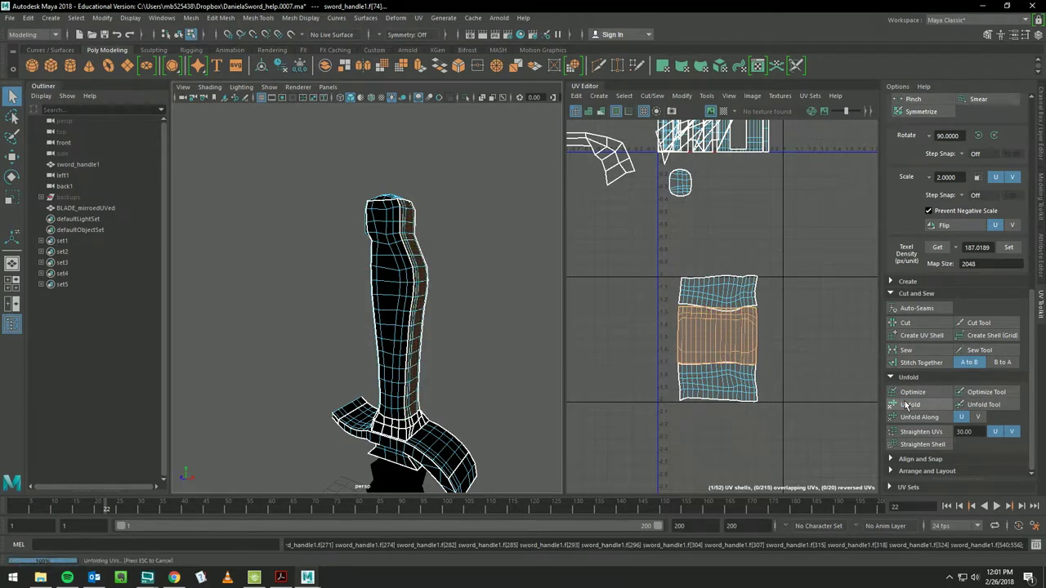
pyautogui.moveTo(479, 288)
pyautogui.keyDown('alt'); pyautogui.mouseDown()
pyautogui.moveTo(494, 274)
pyautogui.moveTo(397, 273)
pyautogui.moveTo(331, 289)
pyautogui.mouseUp(); pyautogui.keyUp('alt')
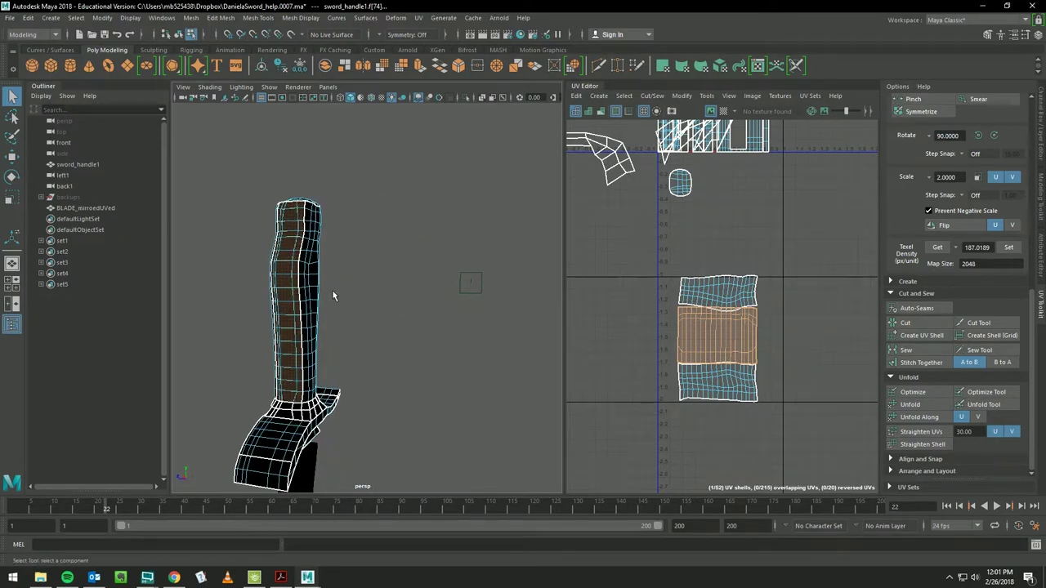
pyautogui.click(924, 389)
pyautogui.click(916, 403)
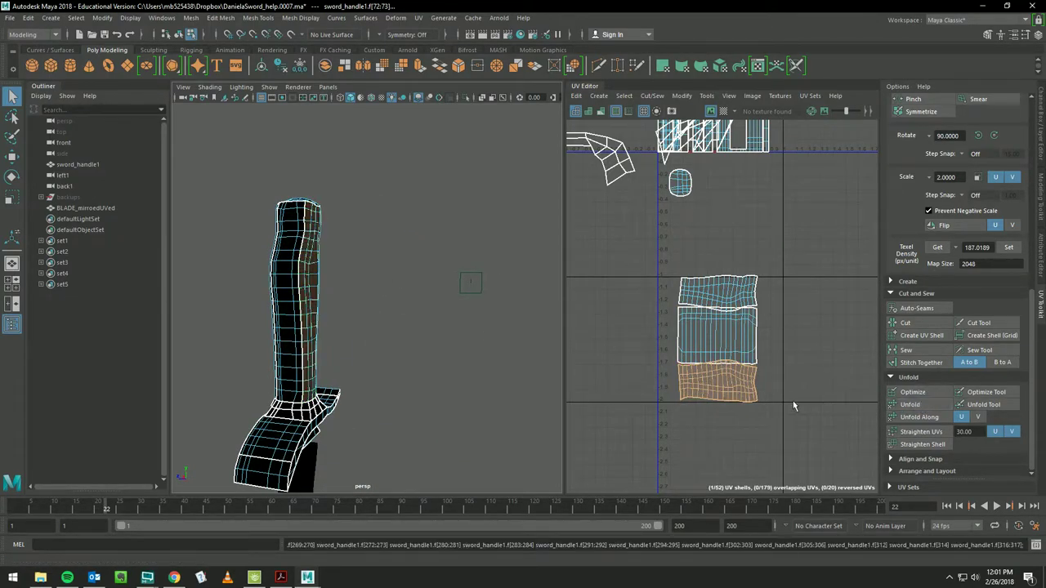
# - Select a vertical strip of handle faces and Optimize and Unfold the top shell
pyautogui.keyDown('alt'); pyautogui.moveTo(460, 291); pyautogui.dragTo(304, 299); pyautogui.keyUp('alt')
pyautogui.click(349, 299)
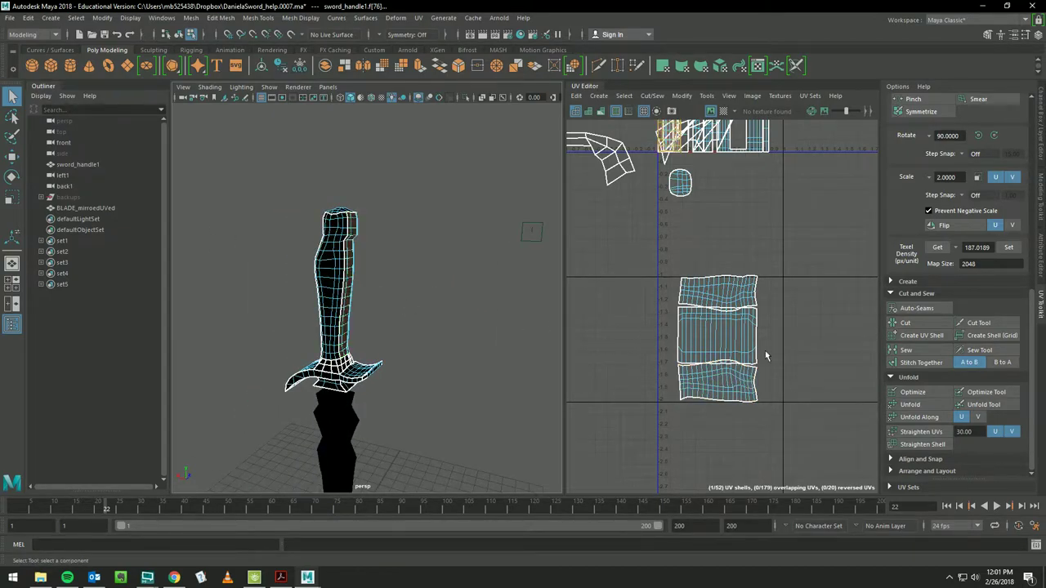
pyautogui.click(927, 393)
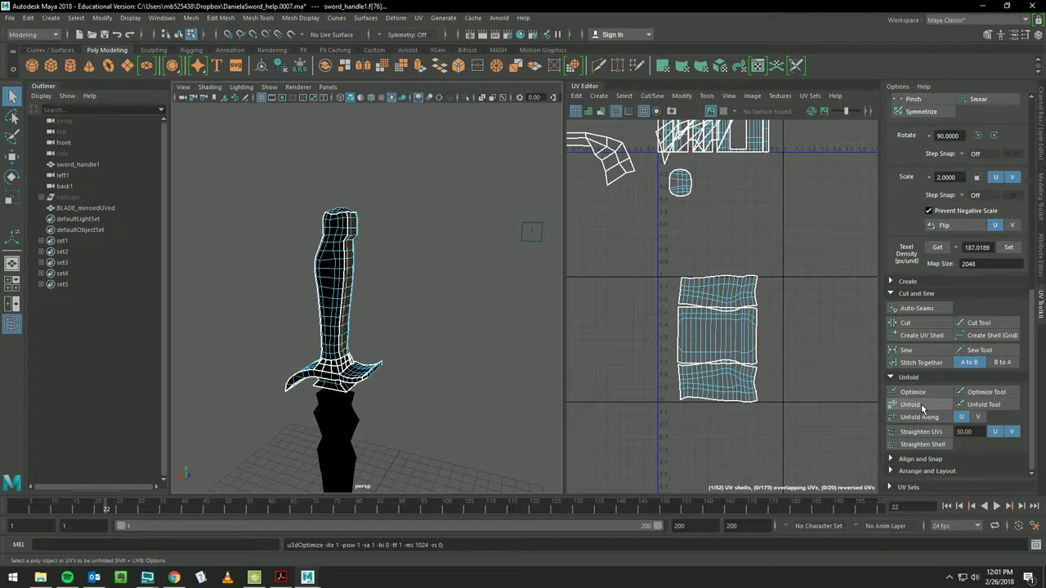
pyautogui.click(921, 406)
pyautogui.click(922, 406)
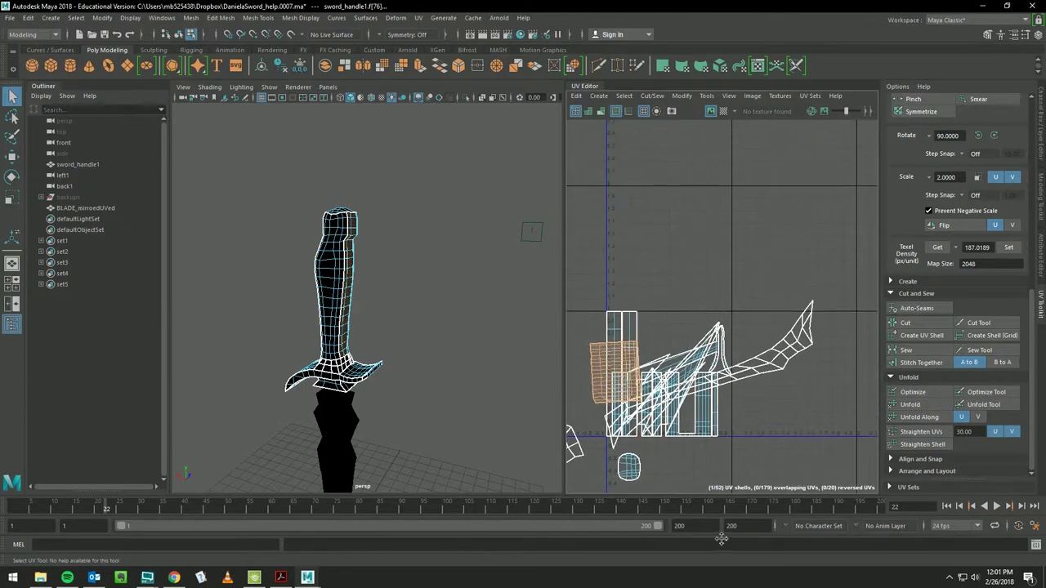
# - Move the unfolded square shell down beside the handle shells, undoing a trial rotation
pyautogui.keyDown('alt'); pyautogui.moveTo(768, 253); pyautogui.dragTo(755, 335, button='middle'); pyautogui.keyUp('alt')
pyautogui.press('w')
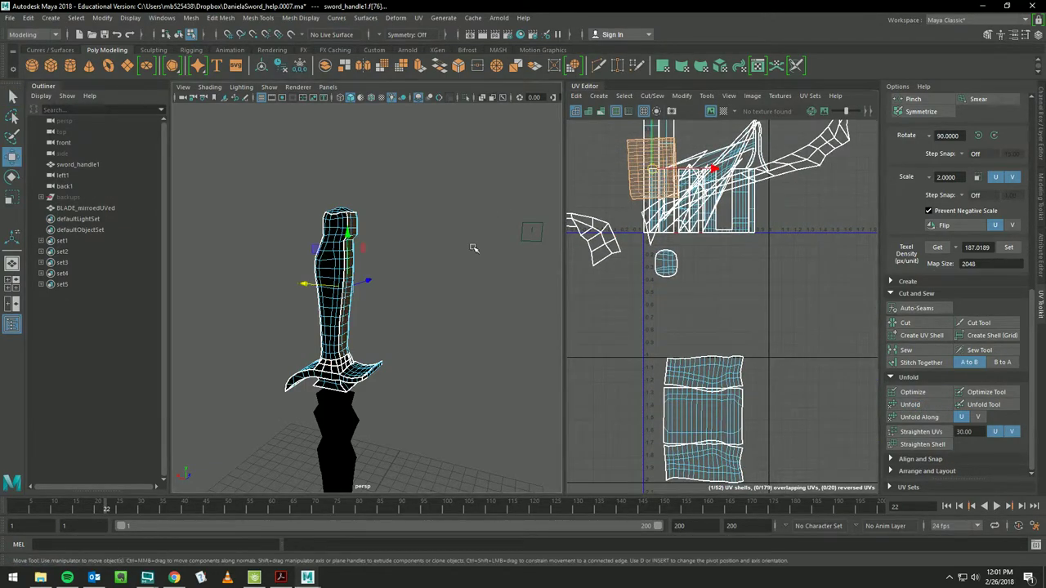
pyautogui.moveTo(680, 270); pyautogui.dragTo(716, 323)
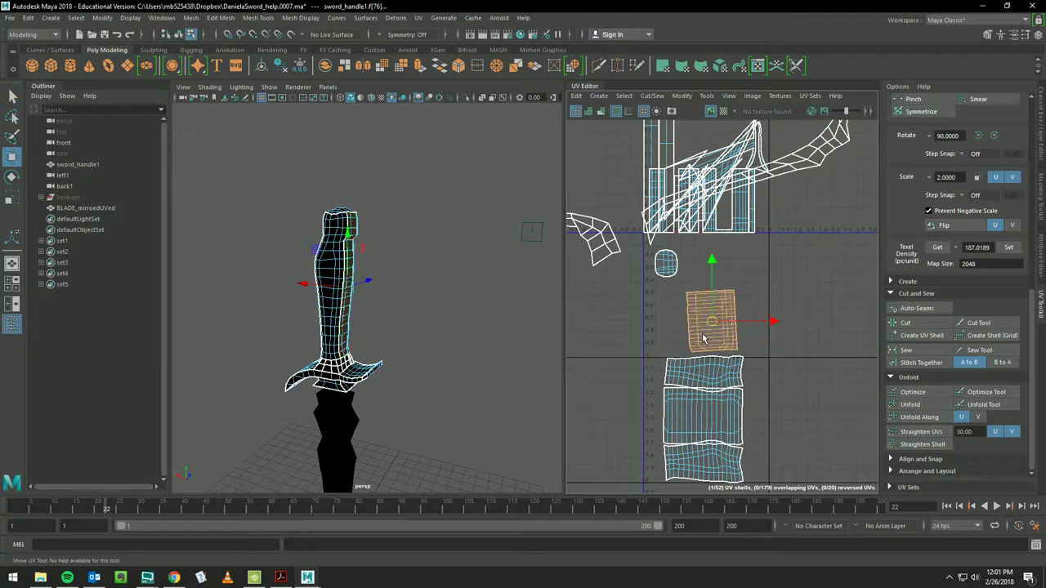
pyautogui.press('e')
pyautogui.moveTo(755, 286); pyautogui.dragTo(787, 405)
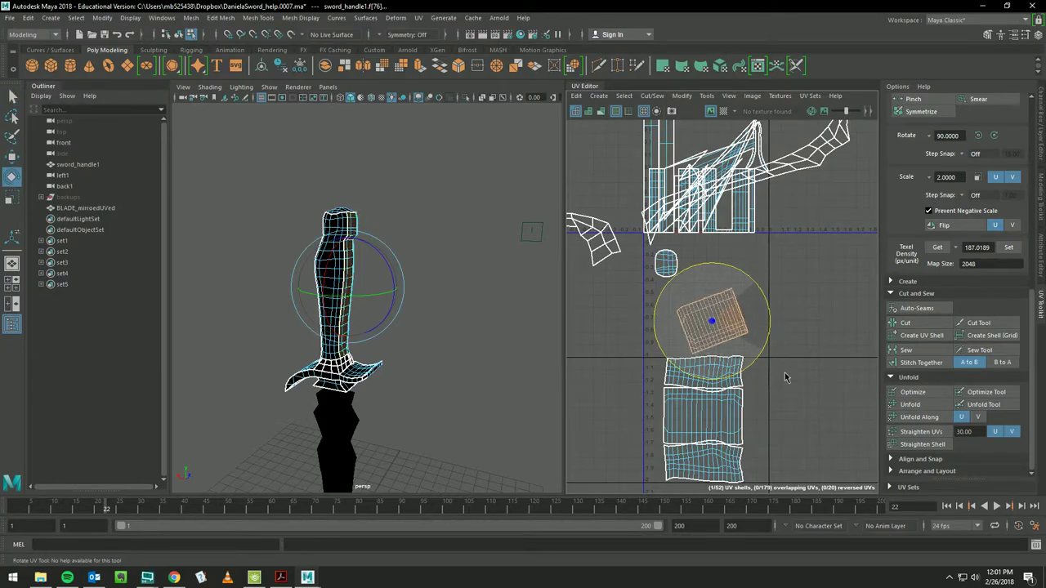
pyautogui.hotkey('ctrl', 'z')
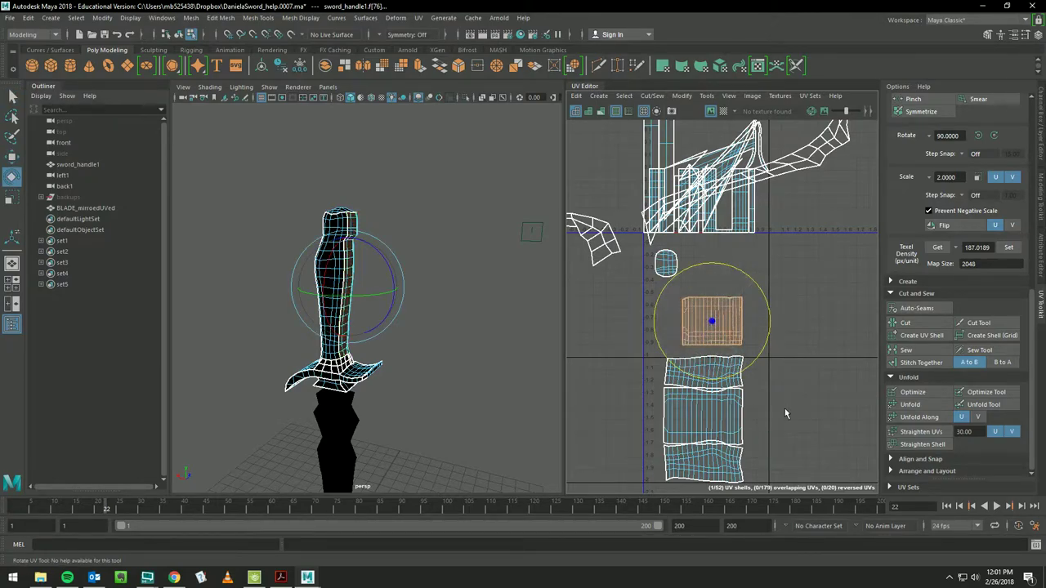
pyautogui.press('w')
pyautogui.moveTo(713, 324); pyautogui.dragTo(706, 330)
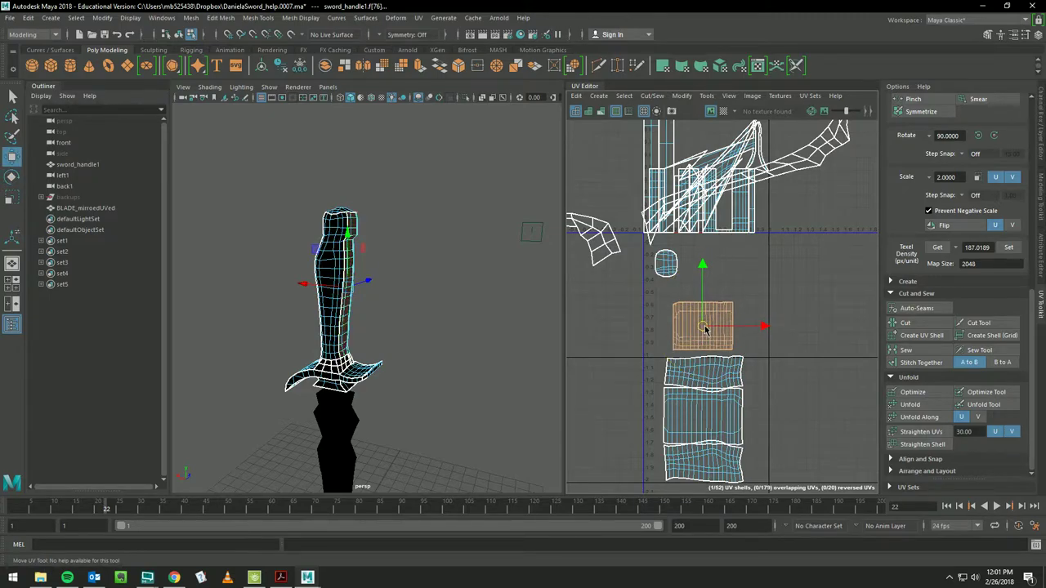
# - Nudge the upper, middle and lower handle shells to close the gaps in the column
pyautogui.click(691, 376)
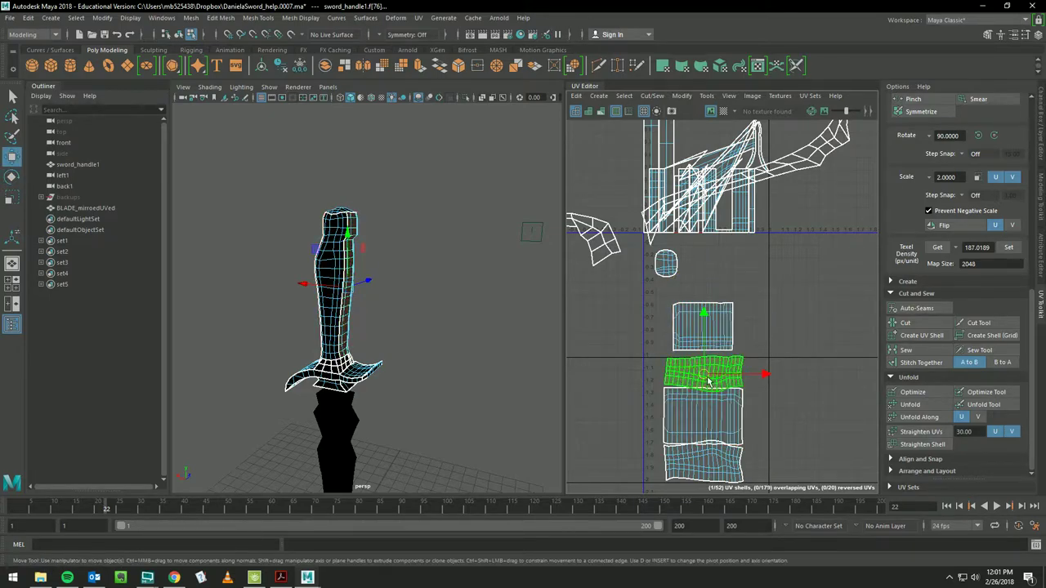
pyautogui.click(703, 323)
pyautogui.moveTo(702, 325); pyautogui.dragTo(708, 313)
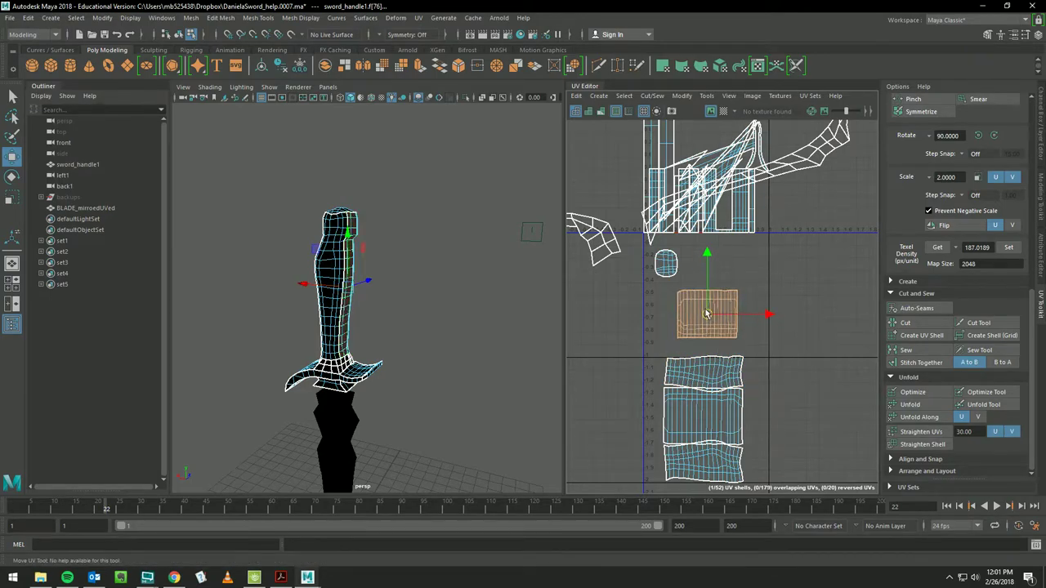
pyautogui.click(706, 372)
pyautogui.moveTo(710, 368); pyautogui.dragTo(709, 358)
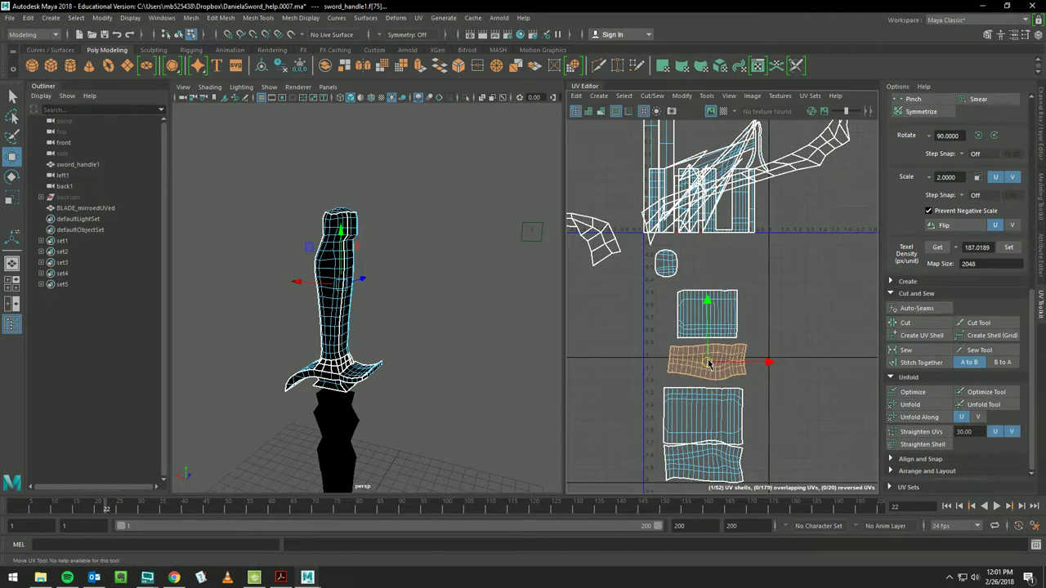
pyautogui.click(707, 416)
pyautogui.moveTo(708, 415); pyautogui.dragTo(707, 410)
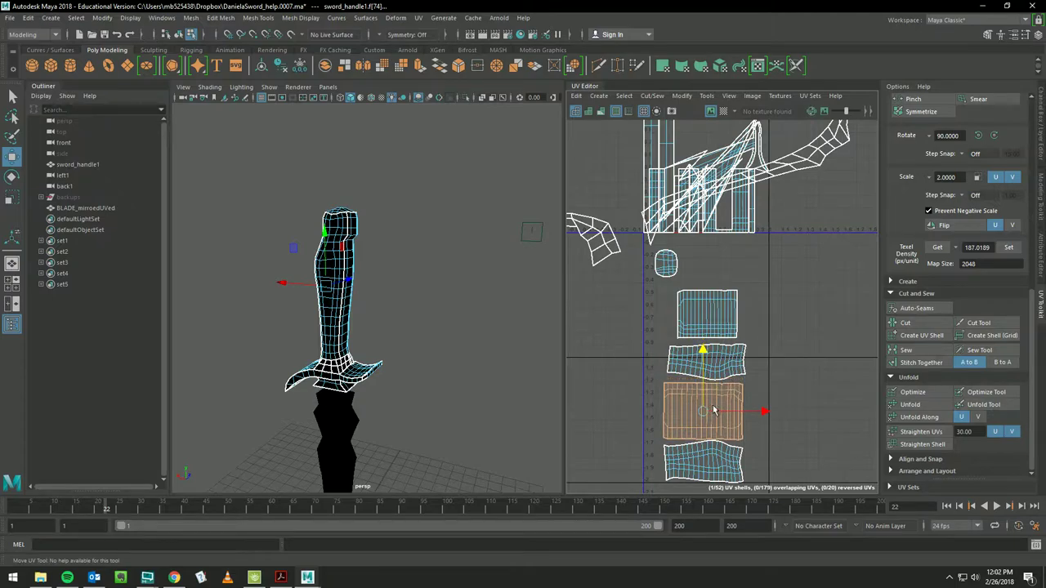
# - Optimize the top square shell and turn the checker display back on
pyautogui.click(707, 315)
pyautogui.click(902, 393)
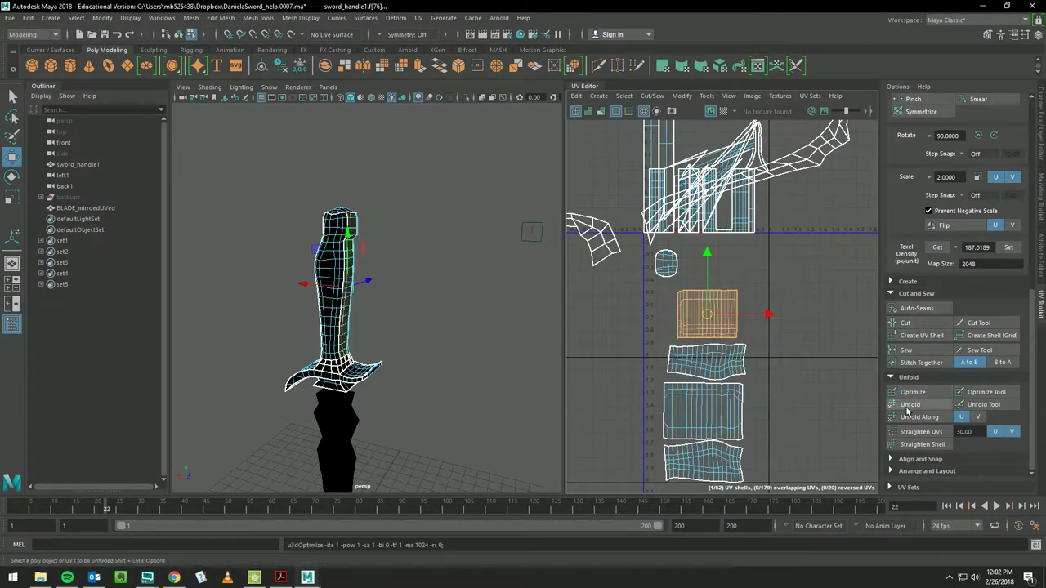
pyautogui.keyDown('alt'); pyautogui.moveTo(452, 339); pyautogui.dragTo(423, 357); pyautogui.keyUp('alt')
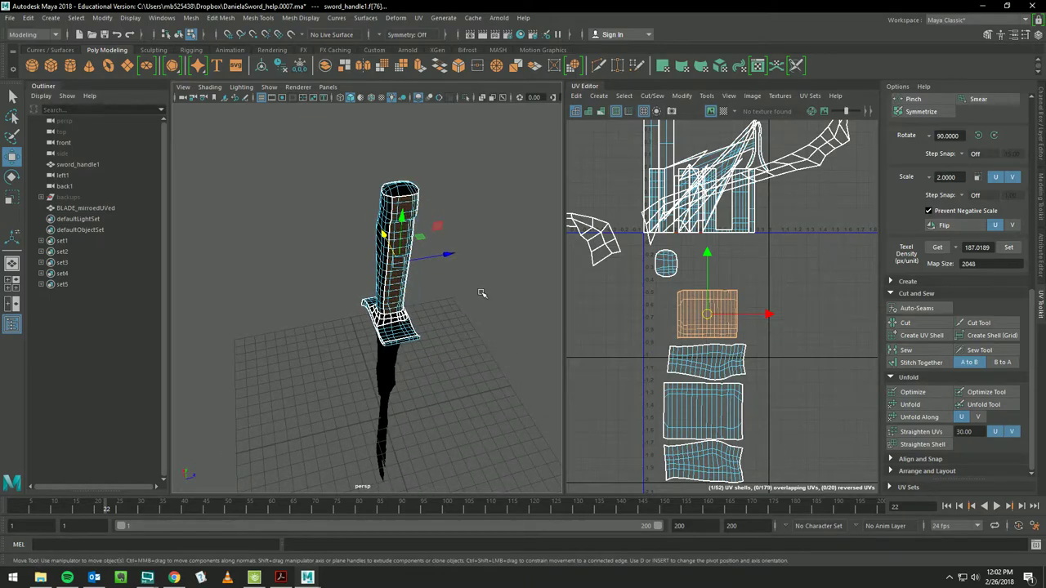
pyautogui.click(724, 111)
pyautogui.moveTo(517, 227)
pyautogui.keyDown('alt'); pyautogui.mouseDown()
pyautogui.moveTo(376, 270)
pyautogui.moveTo(409, 270)
pyautogui.mouseUp(); pyautogui.keyUp('alt')
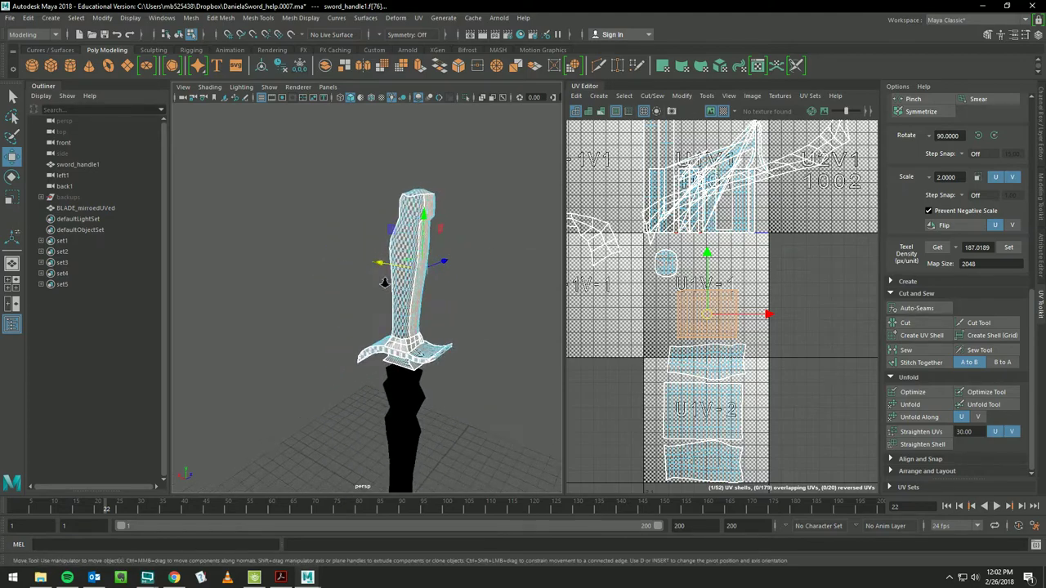
# - Squash the upper handle UV shell vertically with the Scale tool
pyautogui.scroll(3, 409, 270)
pyautogui.moveTo(490, 279)
pyautogui.keyDown('alt'); pyautogui.mouseDown()
pyautogui.moveTo(430, 273)
pyautogui.moveTo(289, 297)
pyautogui.mouseUp(); pyautogui.keyUp('alt')
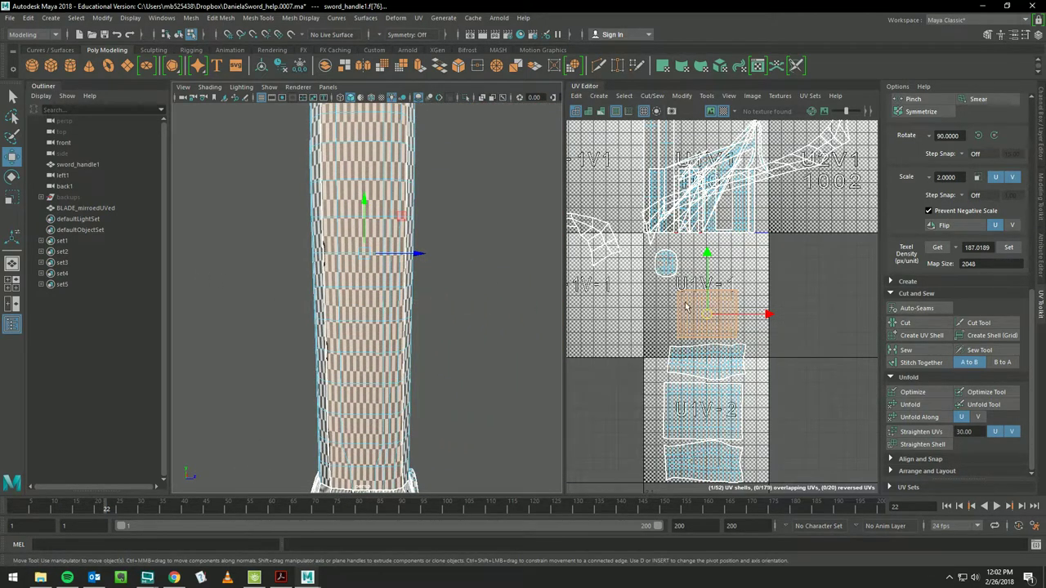
pyautogui.press('r')
pyautogui.press('f')
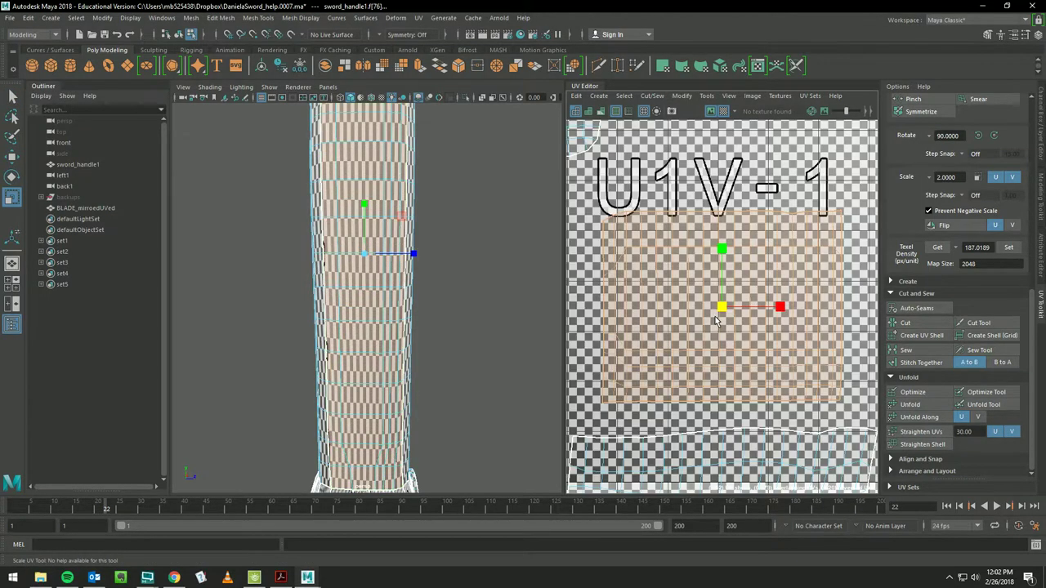
pyautogui.keyDown('alt'); pyautogui.moveTo(727, 308); pyautogui.dragTo(528, 284, button='right'); pyautogui.keyUp('alt')
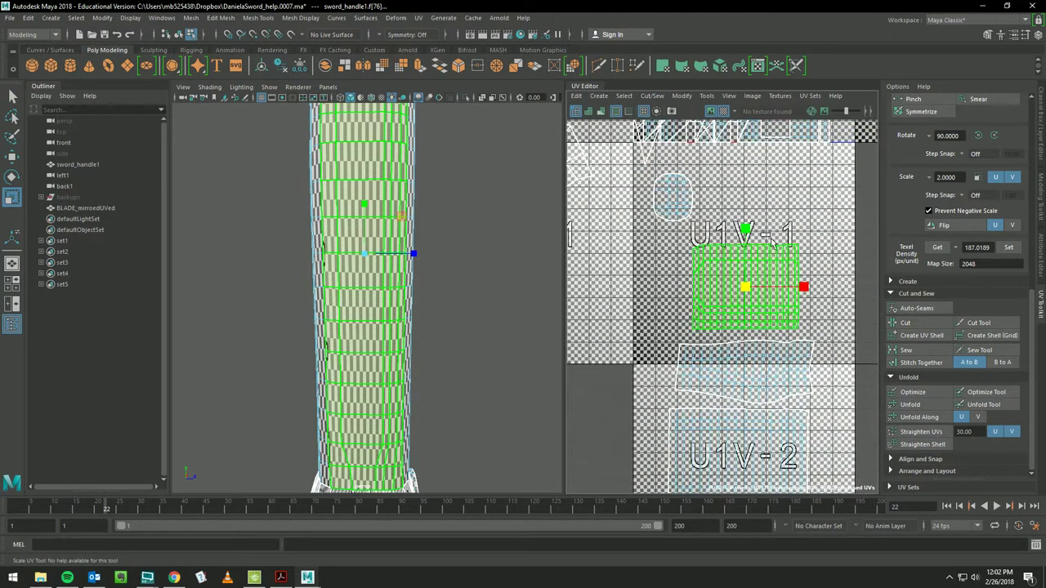
pyautogui.moveTo(746, 231); pyautogui.dragTo(744, 281)
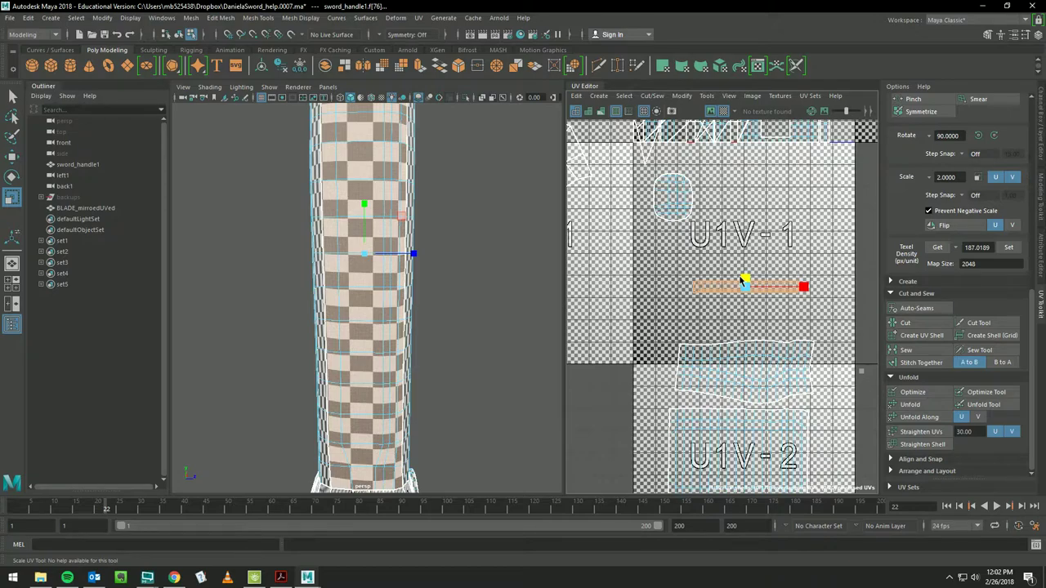
# - Rotate the lower handle shell slightly so its checker squares line up
pyautogui.click(738, 369)
pyautogui.keyDown('alt'); pyautogui.moveTo(415, 297); pyautogui.dragTo(465, 305); pyautogui.keyUp('alt')
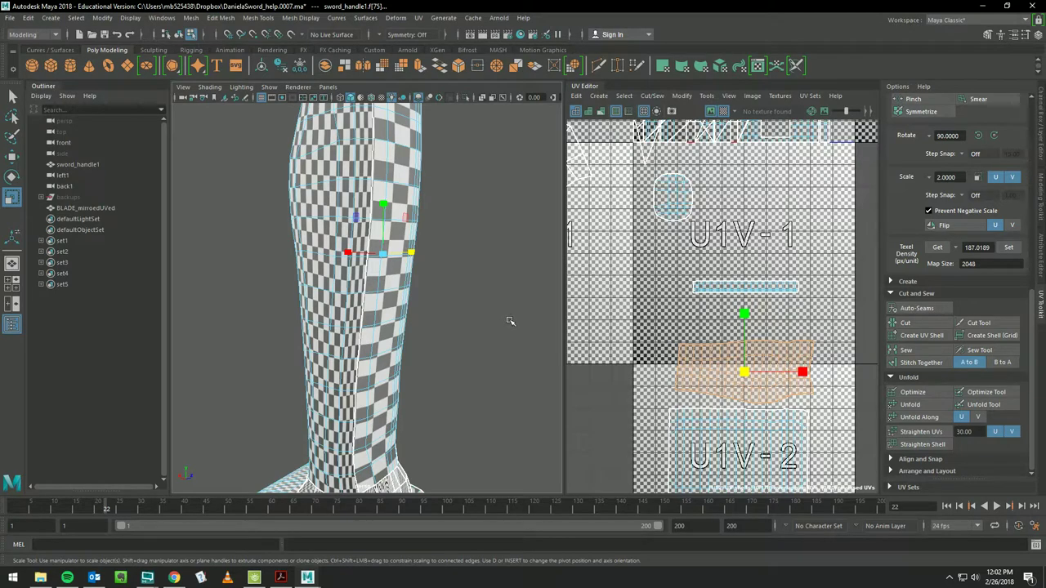
pyautogui.moveTo(509, 326)
pyautogui.keyDown('alt'); pyautogui.mouseDown()
pyautogui.moveTo(468, 325)
pyautogui.moveTo(303, 253)
pyautogui.moveTo(325, 339)
pyautogui.mouseUp(); pyautogui.keyUp('alt')
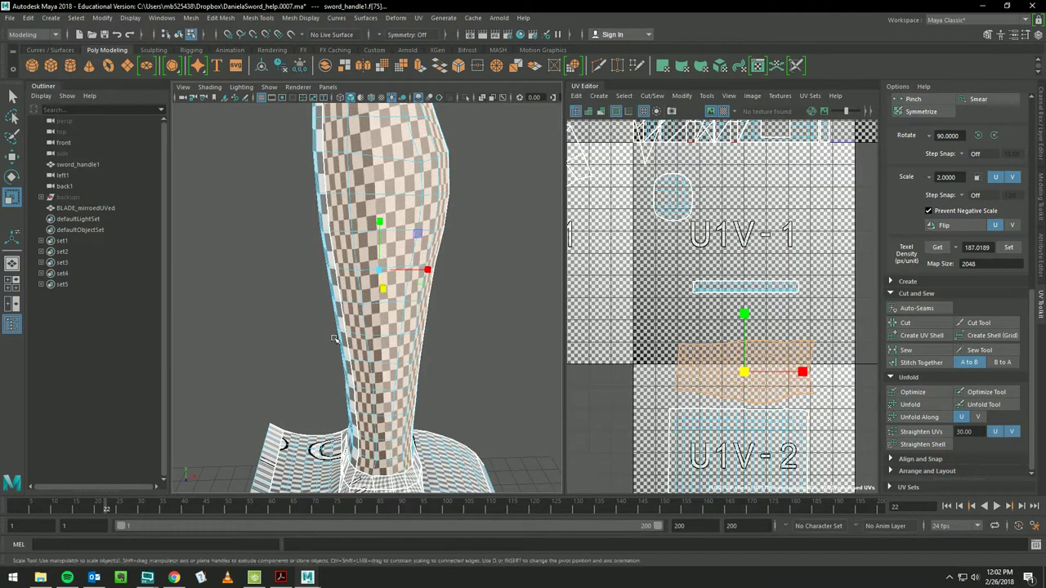
pyautogui.keyDown('alt'); pyautogui.moveTo(330, 339); pyautogui.dragTo(470, 332, button='right'); pyautogui.keyUp('alt')
pyautogui.keyDown('alt'); pyautogui.moveTo(470, 332); pyautogui.dragTo(456, 423, button='middle'); pyautogui.keyUp('alt')
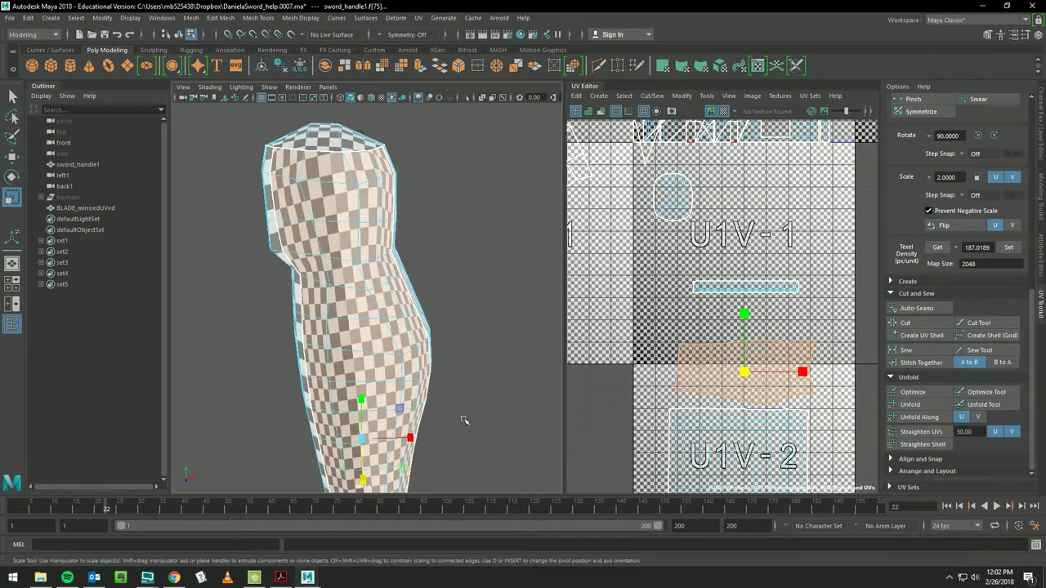
pyautogui.moveTo(463, 420)
pyautogui.keyDown('alt'); pyautogui.mouseDown()
pyautogui.moveTo(490, 357)
pyautogui.moveTo(534, 326)
pyautogui.moveTo(516, 334)
pyautogui.mouseUp(); pyautogui.keyUp('alt')
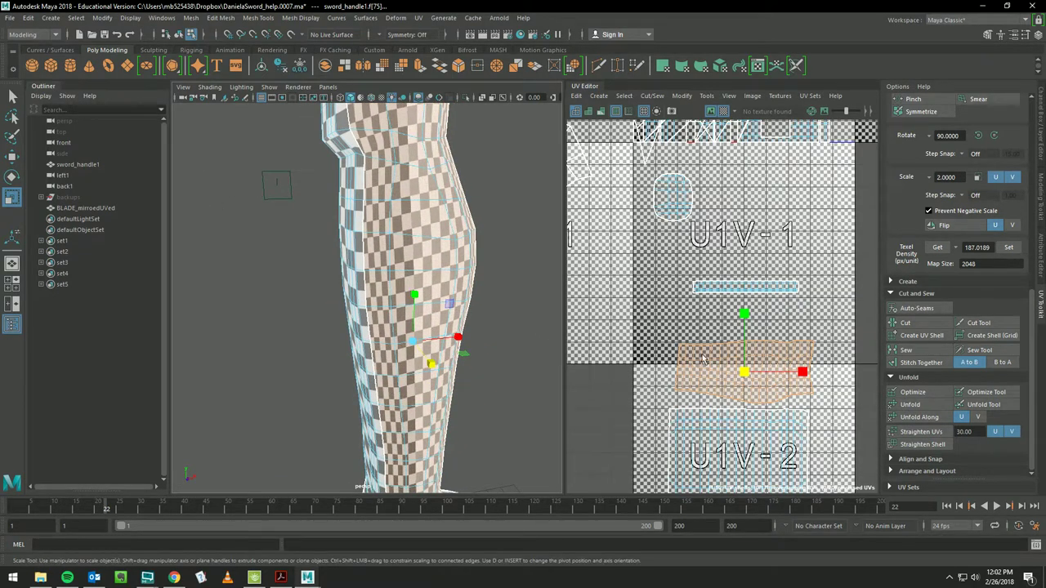
pyautogui.click(13, 177)
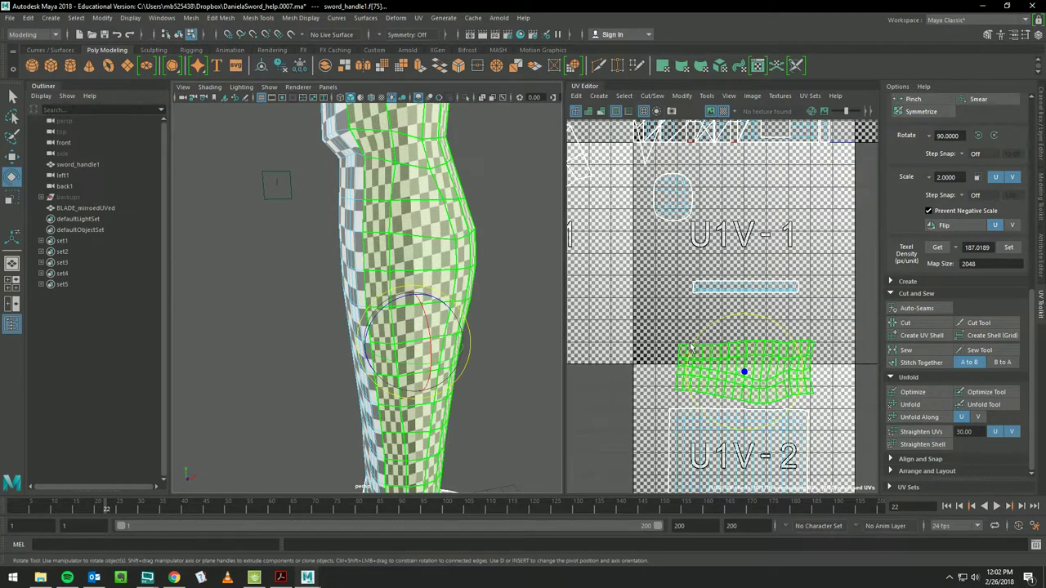
pyautogui.click(794, 343)
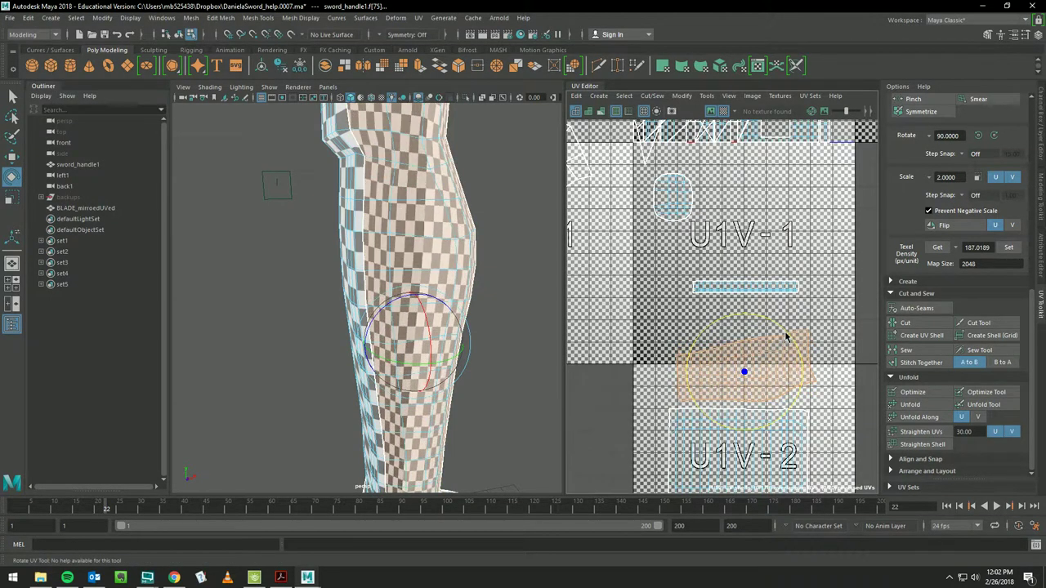
pyautogui.moveTo(785, 335); pyautogui.dragTo(779, 346)
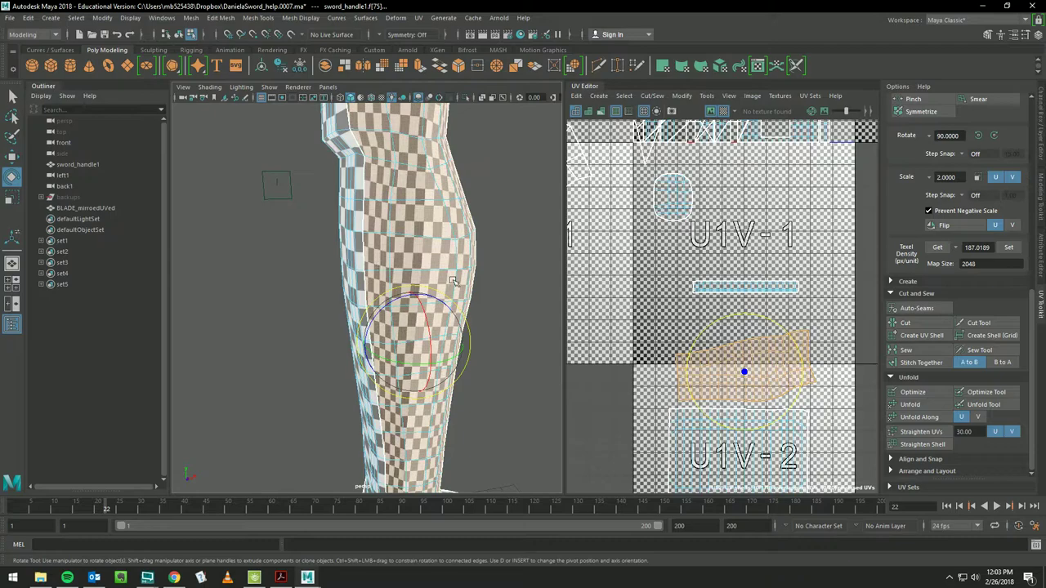
pyautogui.moveTo(454, 282)
pyautogui.keyDown('alt'); pyautogui.mouseDown()
pyautogui.moveTo(397, 275)
pyautogui.moveTo(422, 273)
pyautogui.mouseUp(); pyautogui.keyUp('alt')
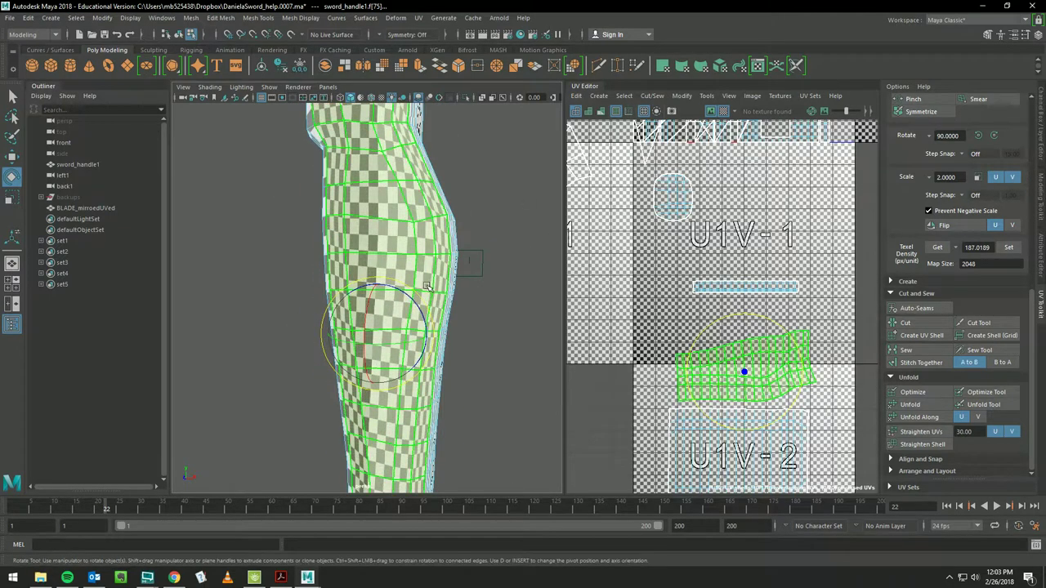
pyautogui.scroll(-3, 504, 359)
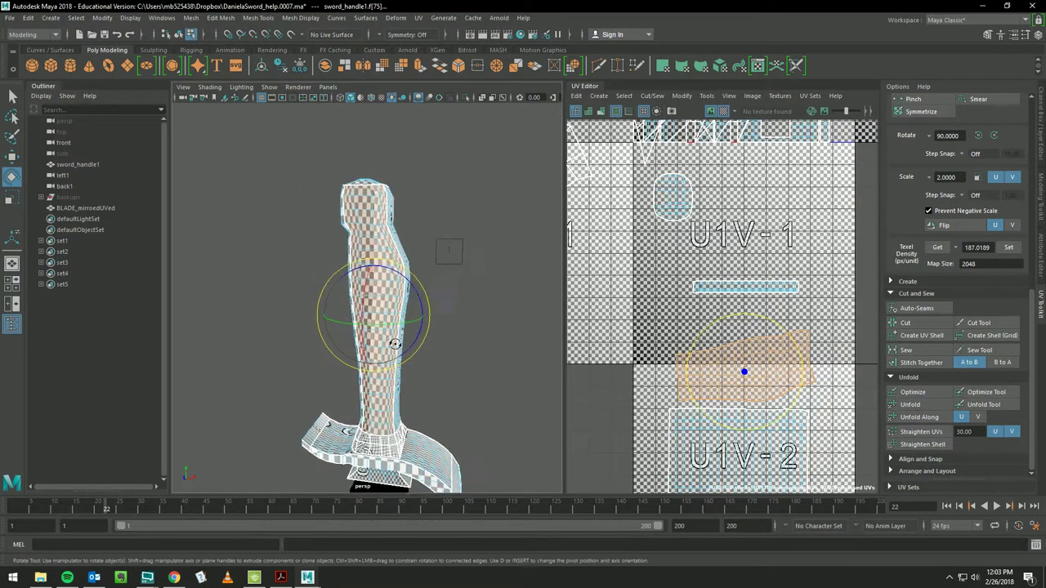
pyautogui.moveTo(498, 355)
pyautogui.keyDown('alt'); pyautogui.mouseDown()
pyautogui.moveTo(506, 346)
pyautogui.moveTo(447, 349)
pyautogui.mouseUp(); pyautogui.keyUp('alt')
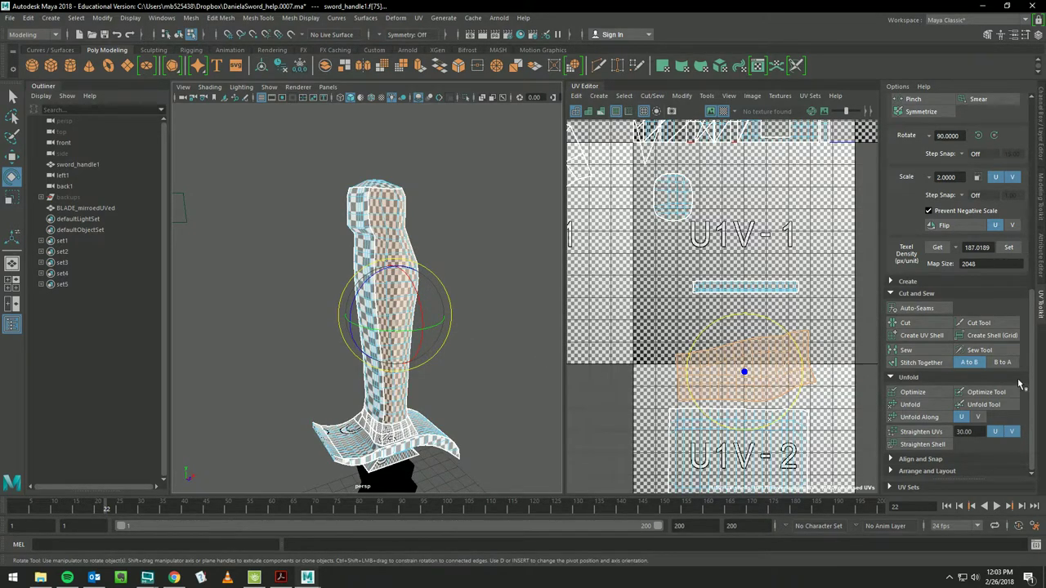
# - Get the 236.8361 texel density from the reference shell and set it on the thin shell
pyautogui.scroll(2, 916, 307)
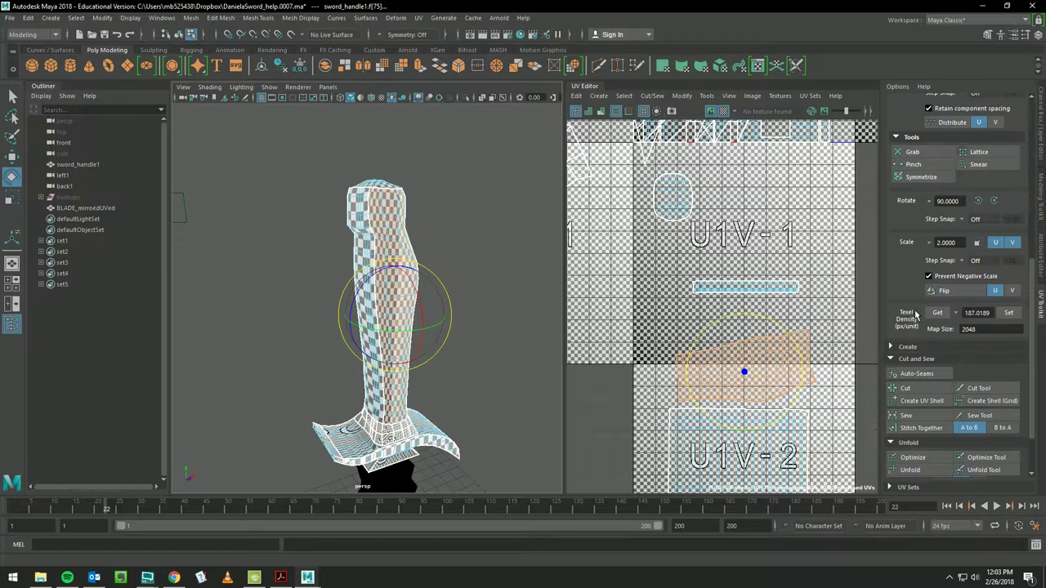
pyautogui.click(938, 314)
pyautogui.click(740, 287)
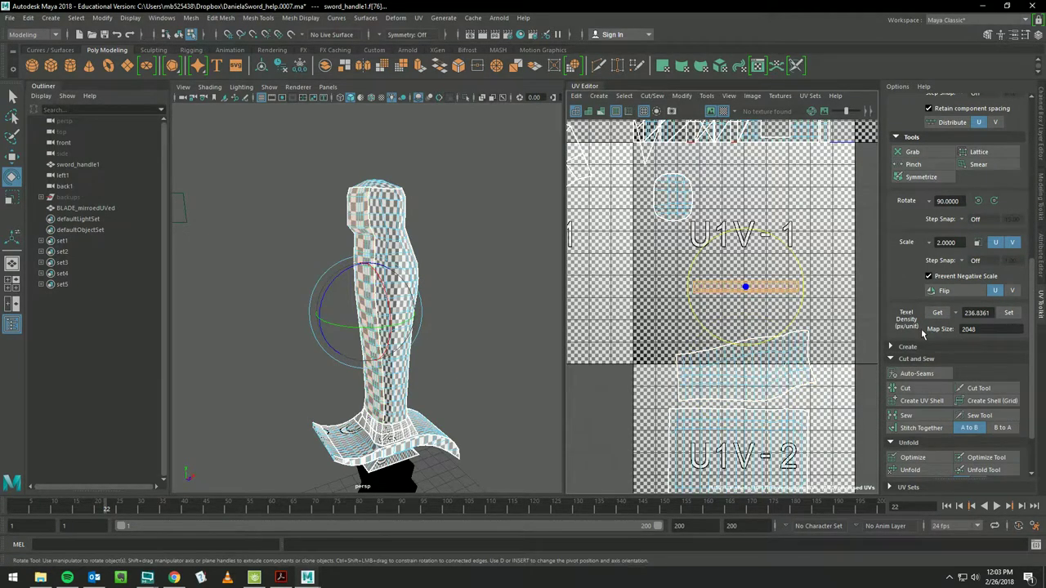
pyautogui.click(1004, 313)
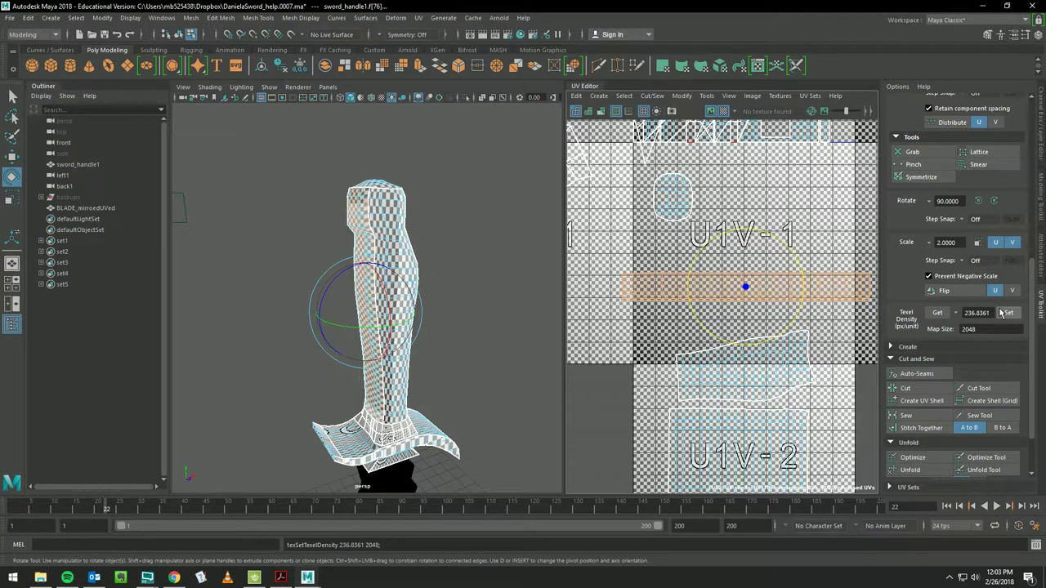
pyautogui.click(745, 337)
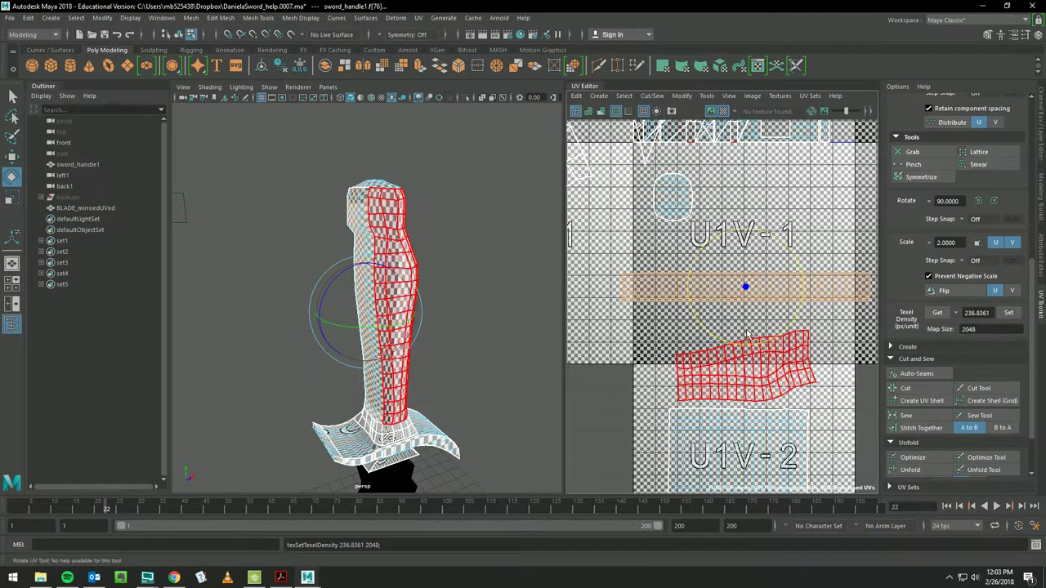
pyautogui.click(521, 304)
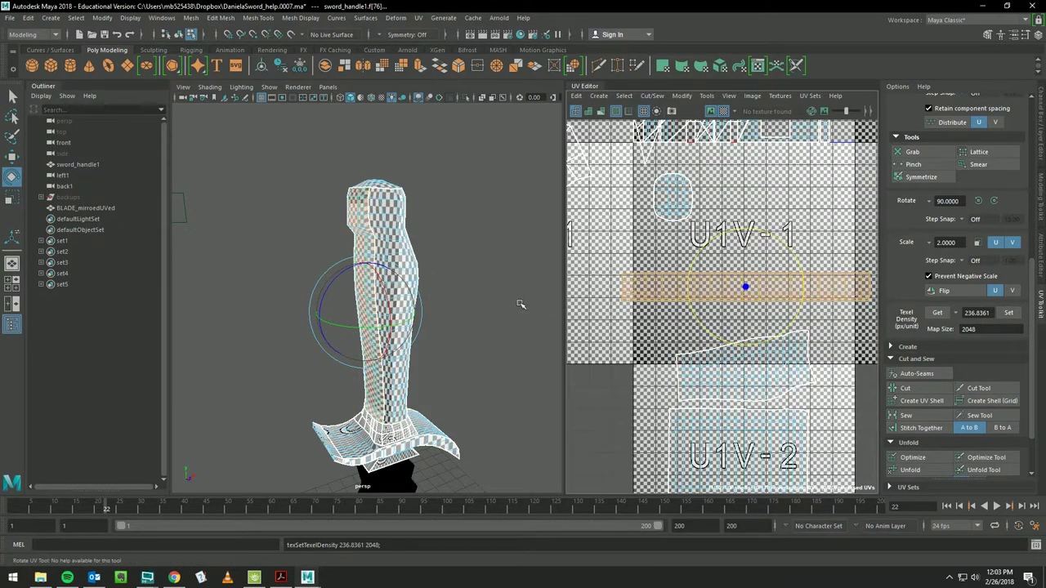
# - Apply the same 236.8361 texel density to the long thin shell and lower handle shell
pyautogui.click(746, 286)
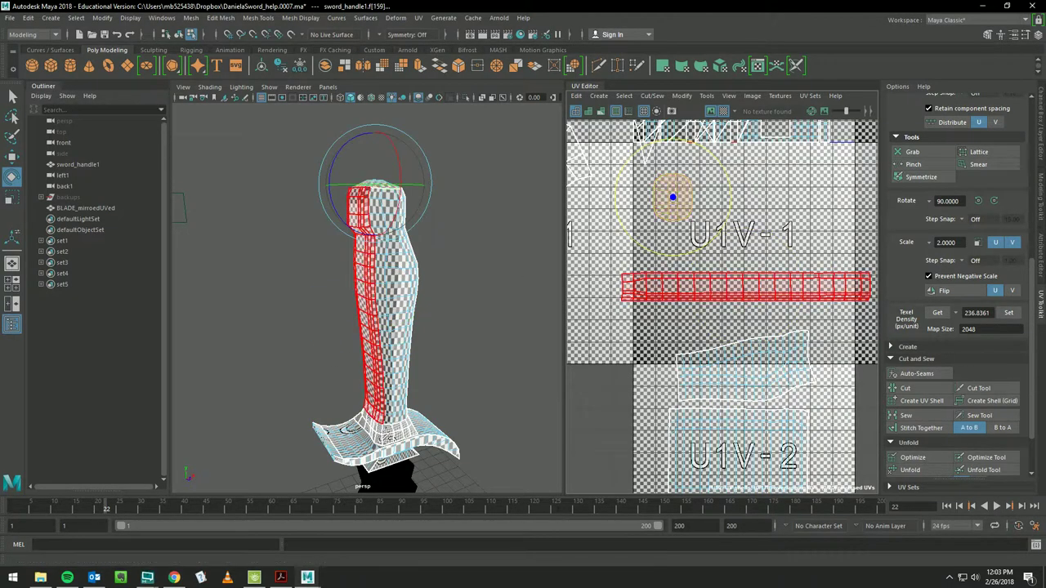
pyautogui.click(1009, 313)
pyautogui.click(801, 386)
pyautogui.press('e')
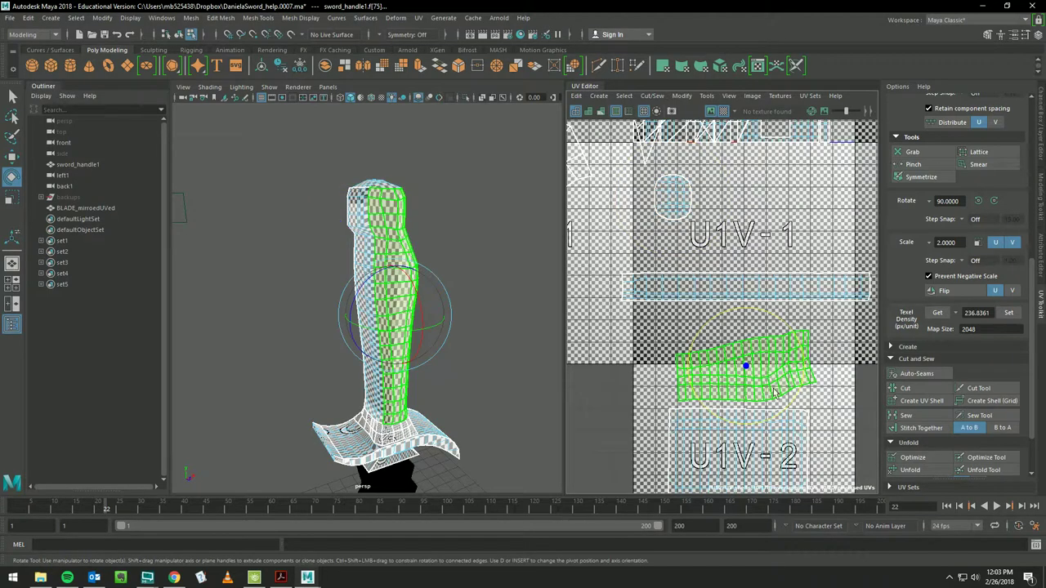
pyautogui.hotkey('ctrl', 'z')
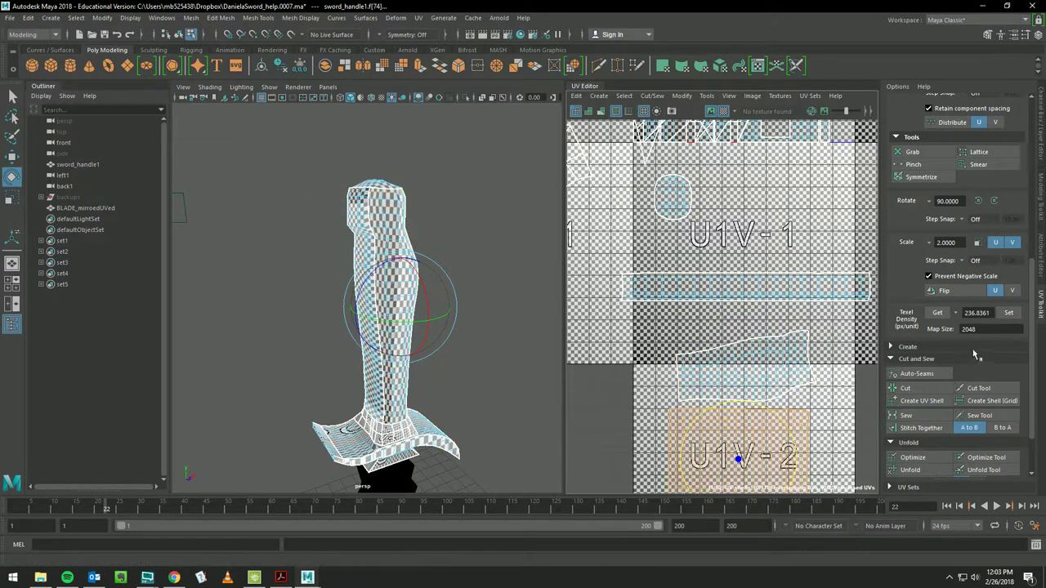
pyautogui.click(1008, 313)
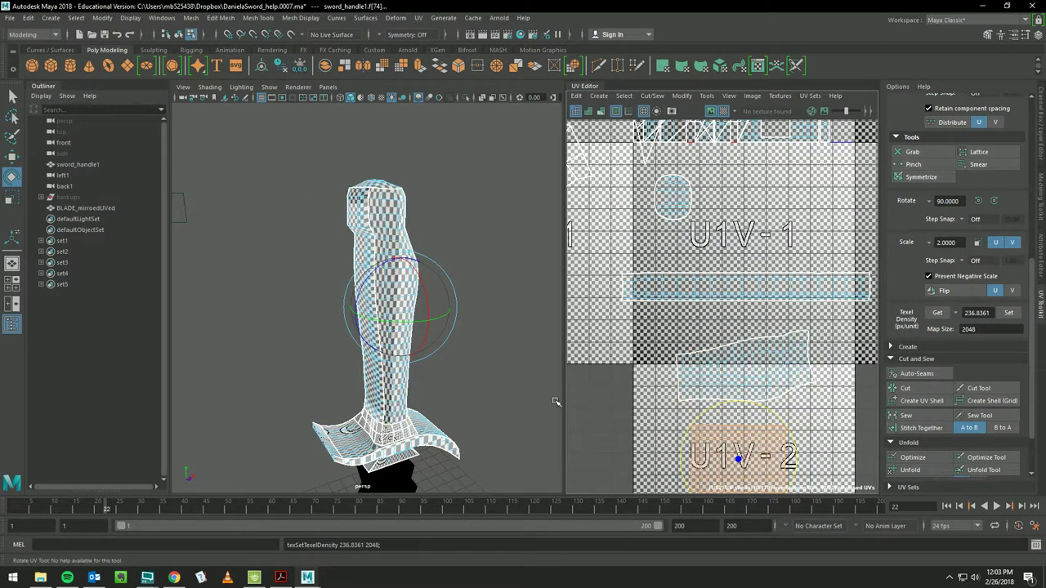
# - Squash the U1V-2 shell vertically, set 236.8361 texel density, and check the handle's checker
pyautogui.keyDown('alt'); pyautogui.moveTo(520, 397); pyautogui.dragTo(513, 399); pyautogui.keyUp('alt')
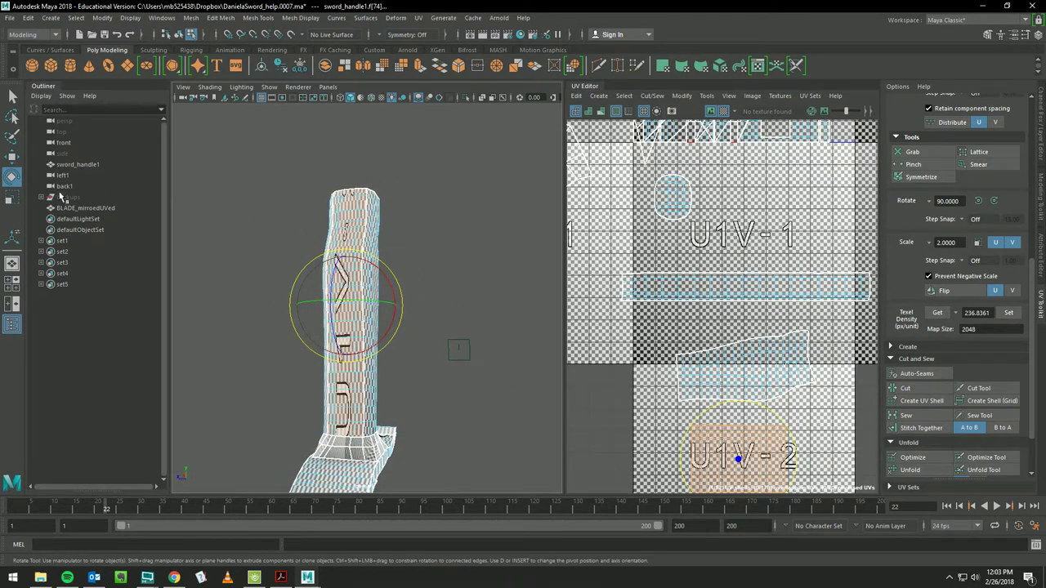
pyautogui.click(13, 198)
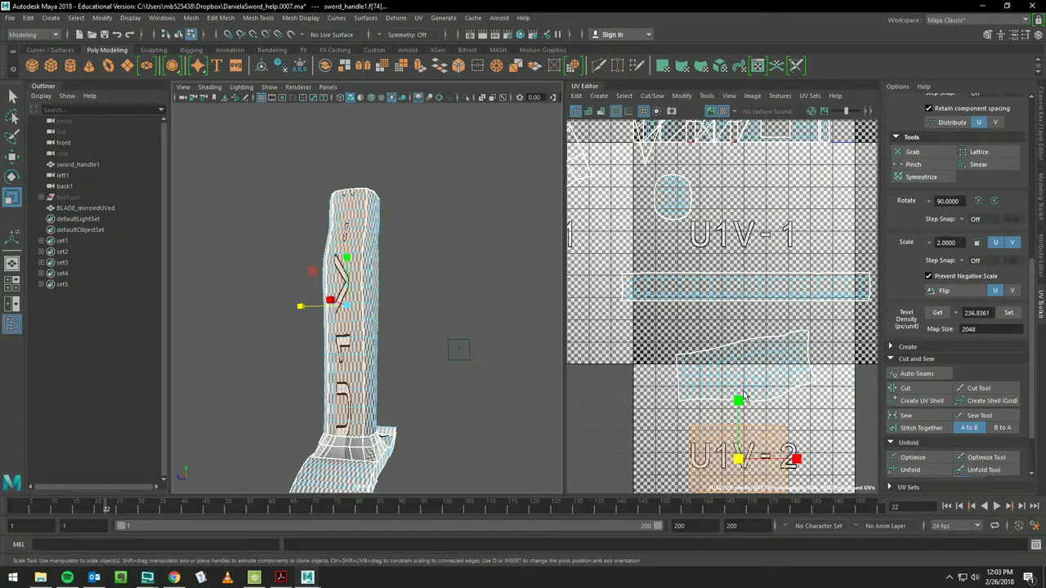
pyautogui.moveTo(738, 400); pyautogui.dragTo(737, 448)
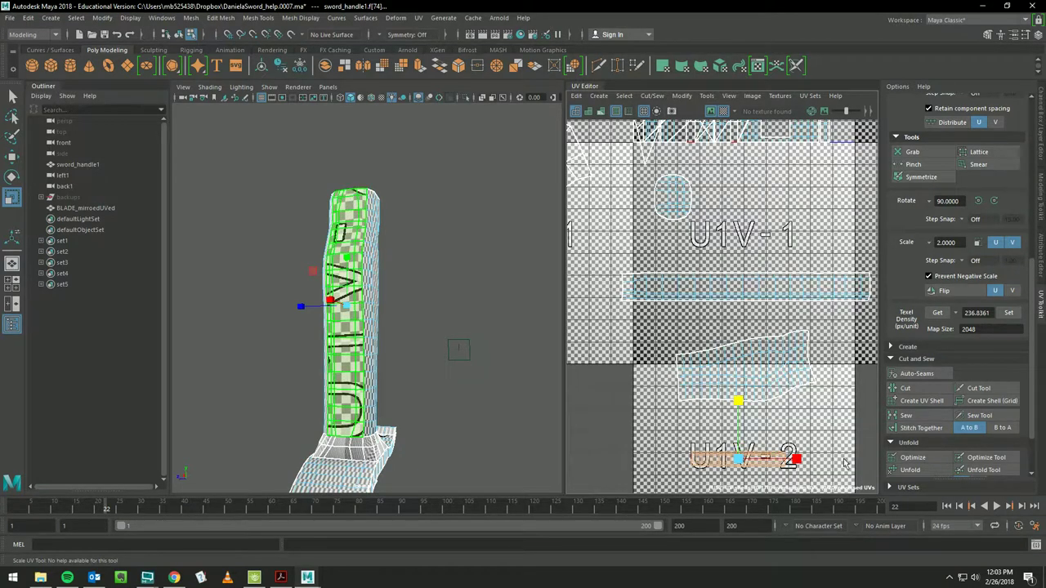
pyautogui.click(1008, 314)
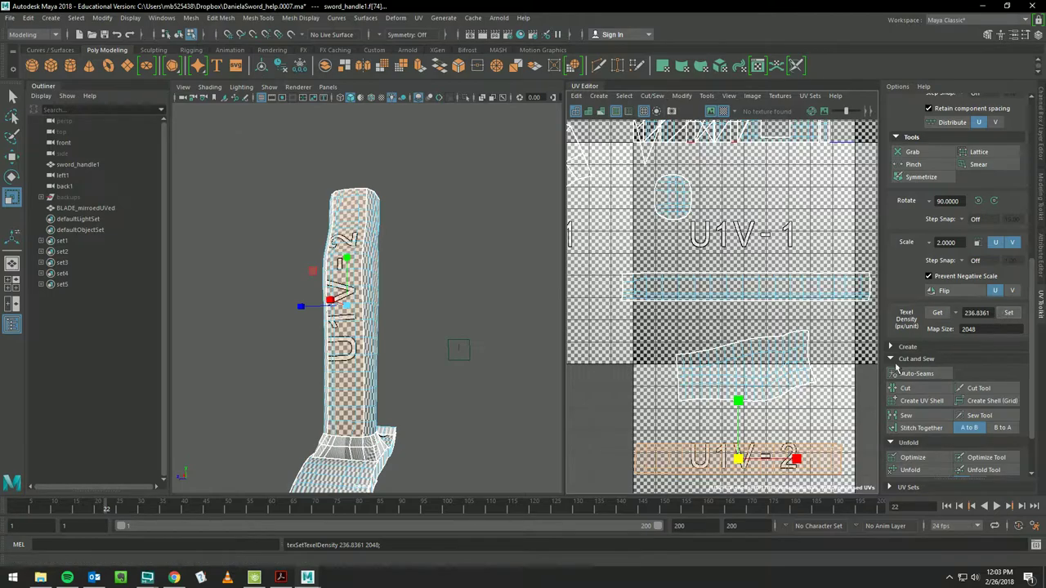
pyautogui.moveTo(455, 348)
pyautogui.keyDown('alt'); pyautogui.mouseDown()
pyautogui.moveTo(435, 340)
pyautogui.moveTo(1011, 346)
pyautogui.mouseUp(); pyautogui.keyUp('alt')
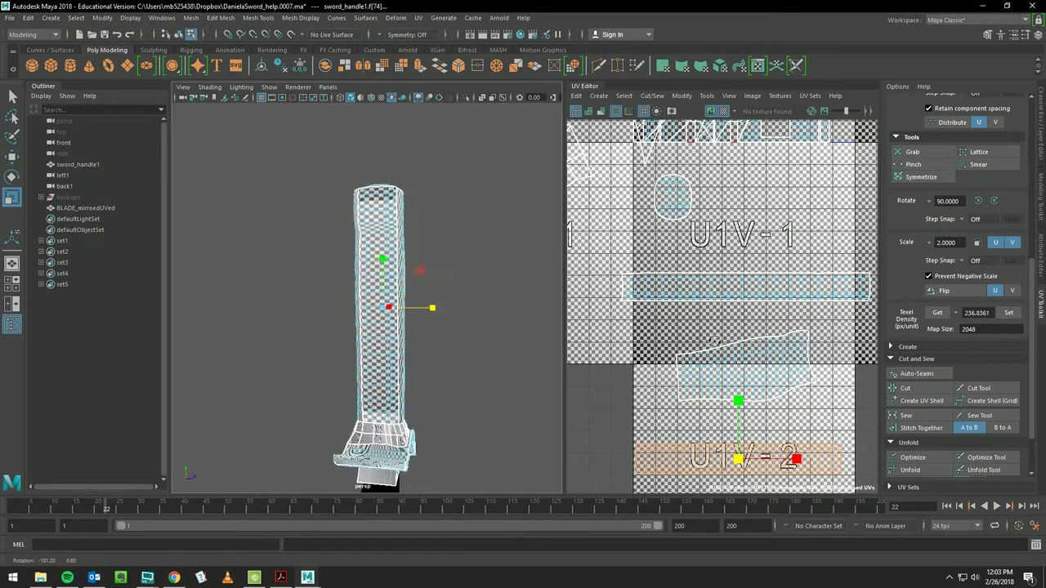
pyautogui.moveTo(861, 356)
pyautogui.keyDown('alt'); pyautogui.mouseDown()
pyautogui.moveTo(292, 354)
pyautogui.moveTo(299, 338)
pyautogui.moveTo(303, 357)
pyautogui.moveTo(409, 319)
pyautogui.mouseUp(); pyautogui.keyUp('alt')
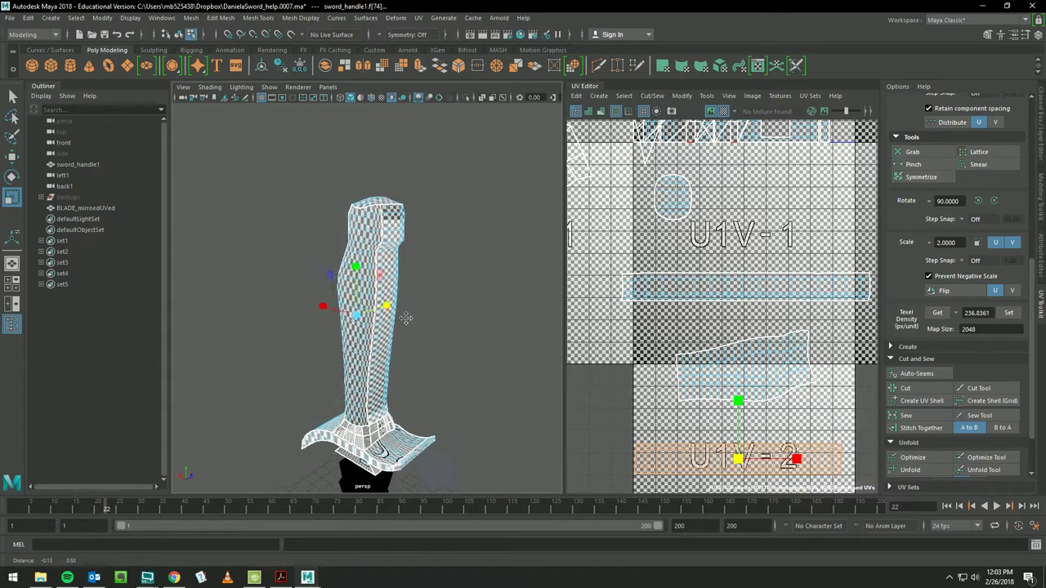
pyautogui.moveTo(409, 319)
pyautogui.keyDown('alt'); pyautogui.mouseDown(button='right')
pyautogui.moveTo(427, 411)
pyautogui.moveTo(433, 333)
pyautogui.mouseUp(button='right'); pyautogui.keyUp('alt')
pyautogui.scroll(-3, 433, 332)
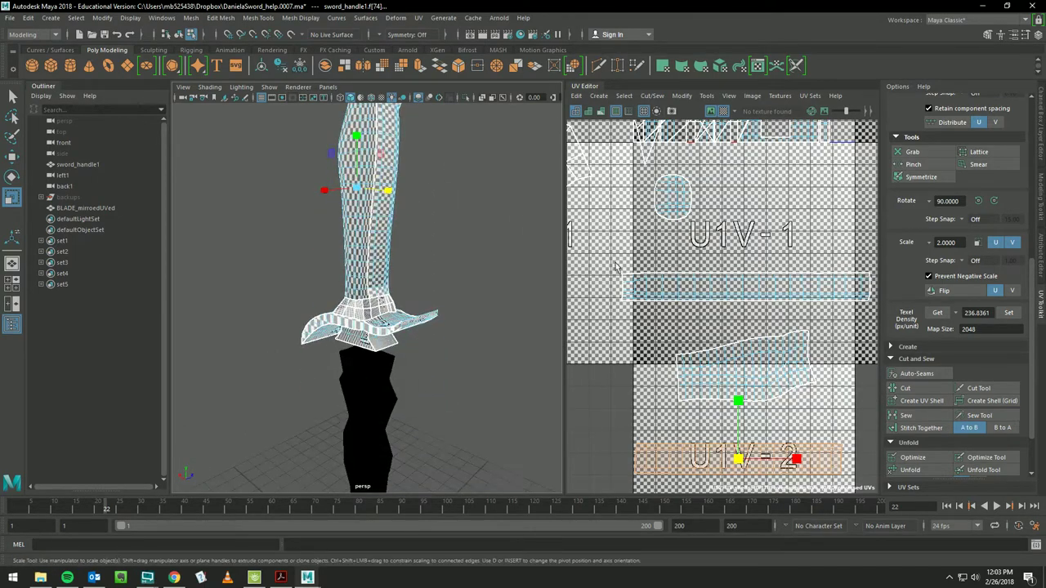
pyautogui.scroll(-2, 760, 295)
pyautogui.scroll(-2, 760, 294)
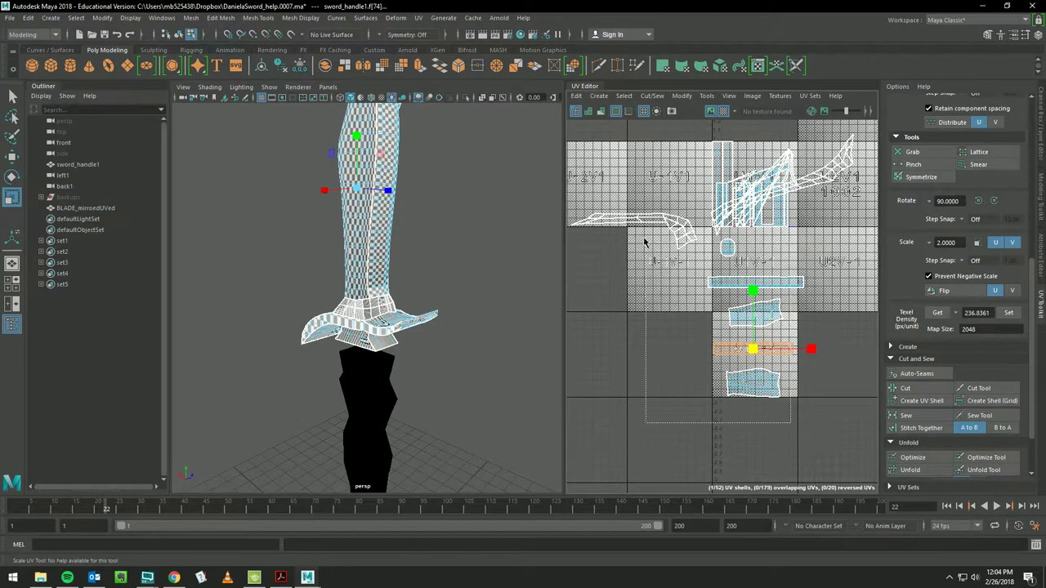
# - Select all five handle shells and nudge them left in three arrow-key steps
pyautogui.moveTo(788, 422); pyautogui.dragTo(643, 309)
pyautogui.keyDown('shift'); pyautogui.click(691, 280); pyautogui.keyUp('shift')
pyautogui.keyDown('shift'); pyautogui.click(763, 317); pyautogui.keyUp('shift')
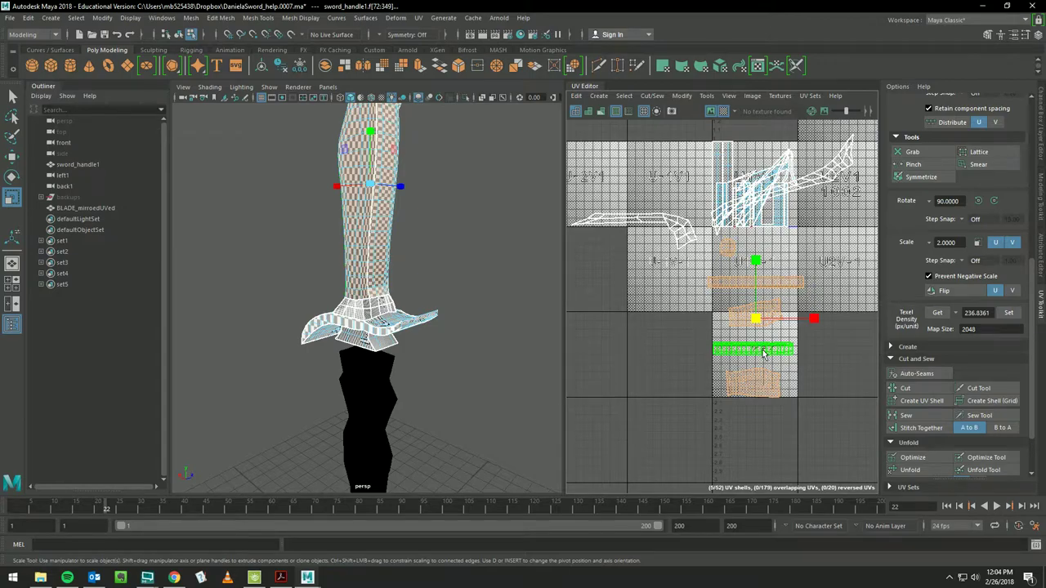
pyautogui.press('e')
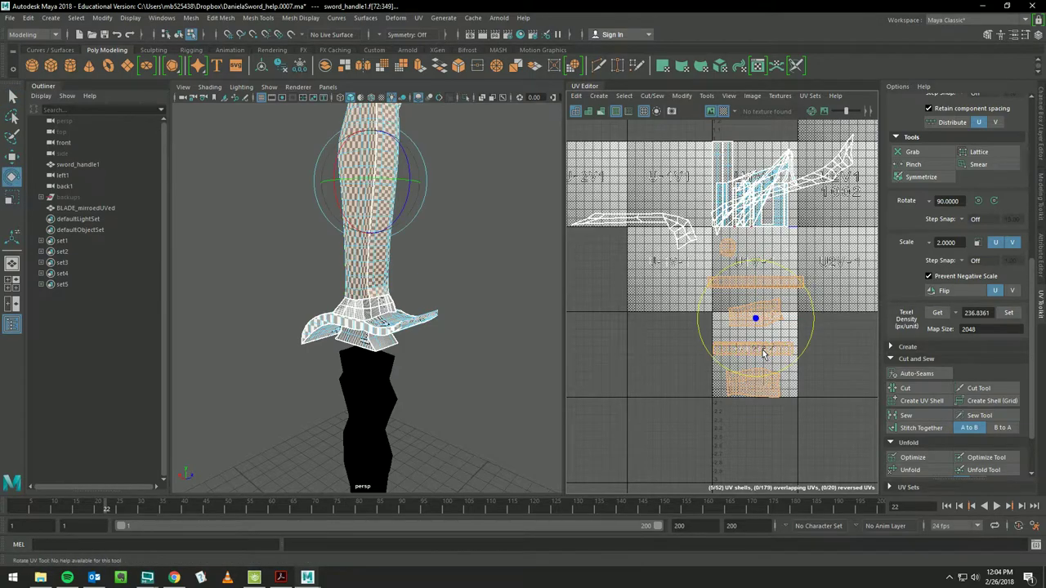
pyautogui.press('w')
pyautogui.press('Left')
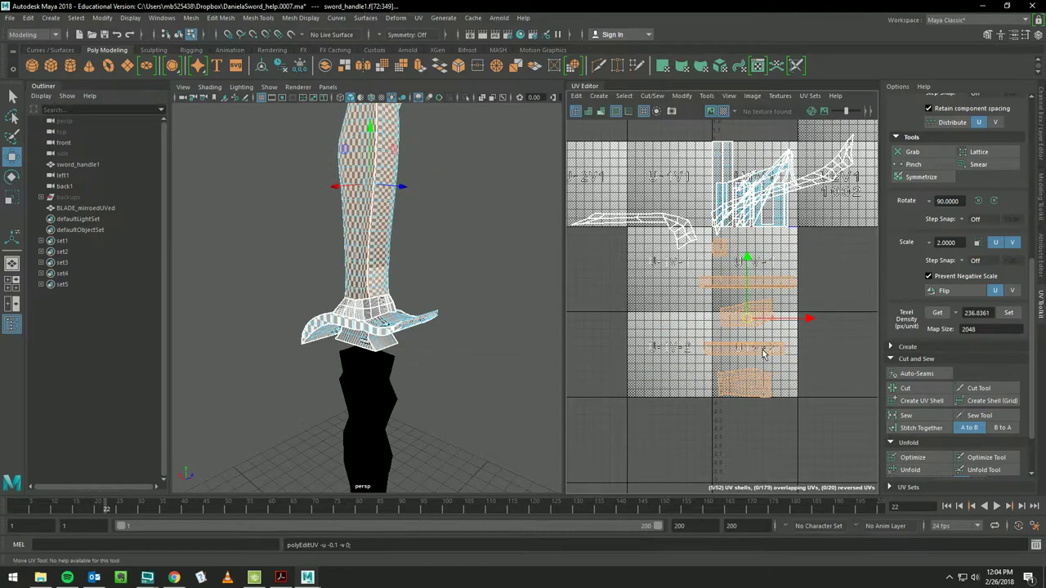
pyautogui.press('Left')
pyautogui.press('Left')
pyautogui.press('Left')
pyautogui.press('Left')
pyautogui.press('Left')
pyautogui.press('Left')
pyautogui.press('Left')
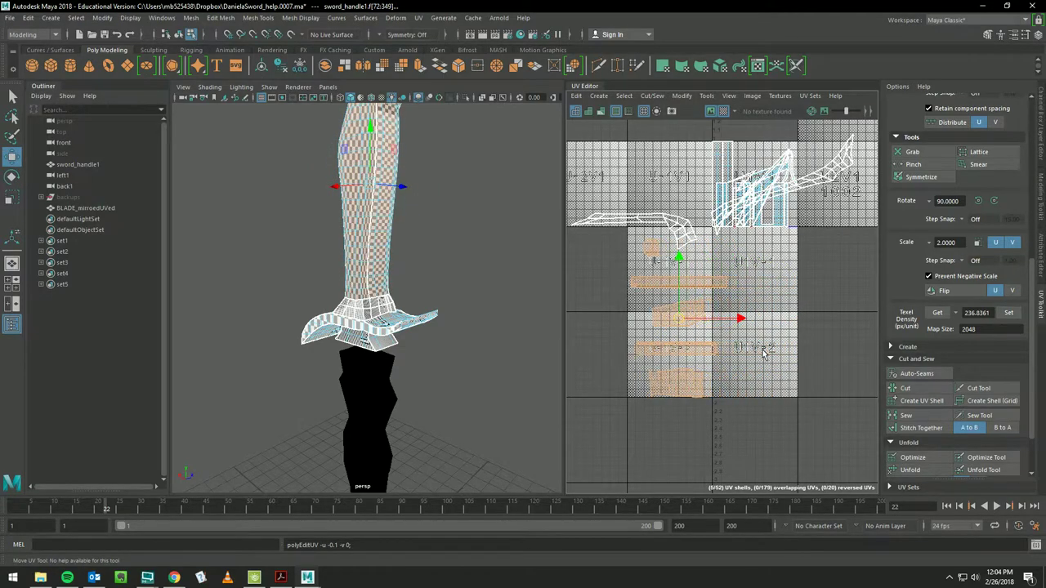
pyautogui.press('Left')
pyautogui.press('Left')
pyautogui.press('Left')
pyautogui.press('Left')
pyautogui.press('Left')
pyautogui.press('Left')
pyautogui.press('Left')
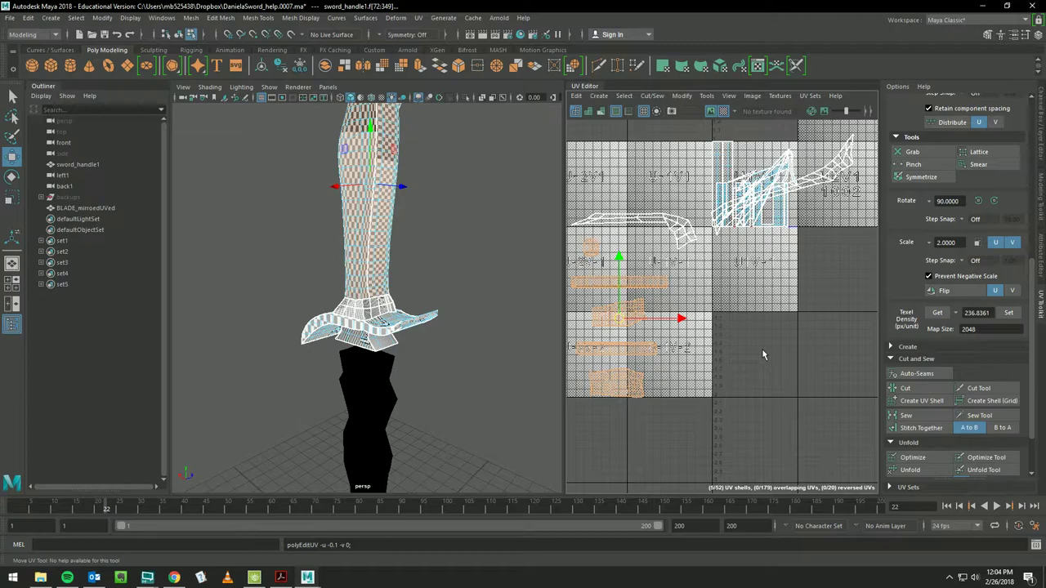
# - Hide the checker and select the ring of faces on the guard's inner band
pyautogui.click(723, 110)
pyautogui.scroll(2, 723, 196)
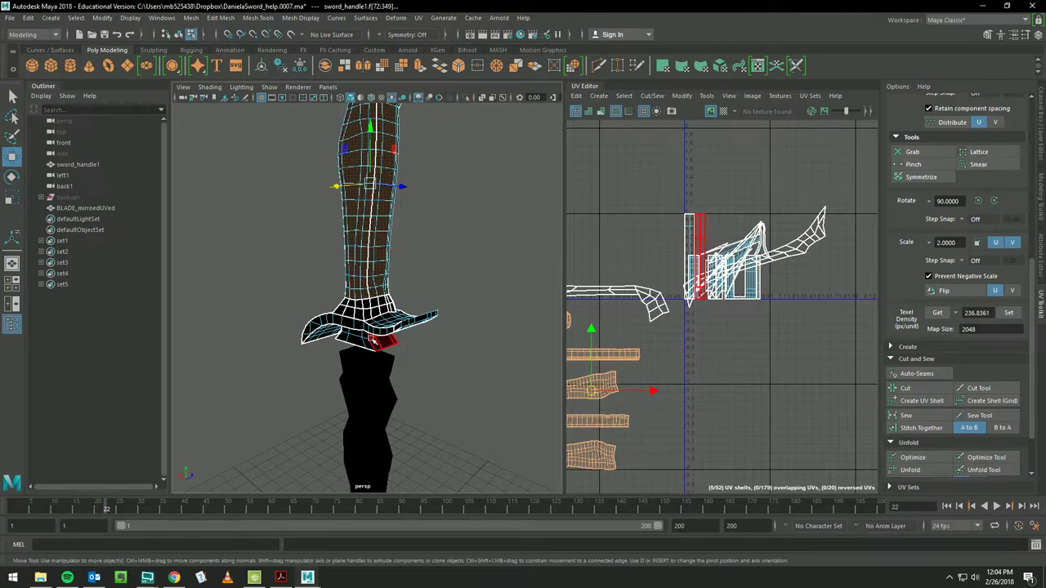
pyautogui.scroll(3, 375, 340)
pyautogui.scroll(2, 481, 313)
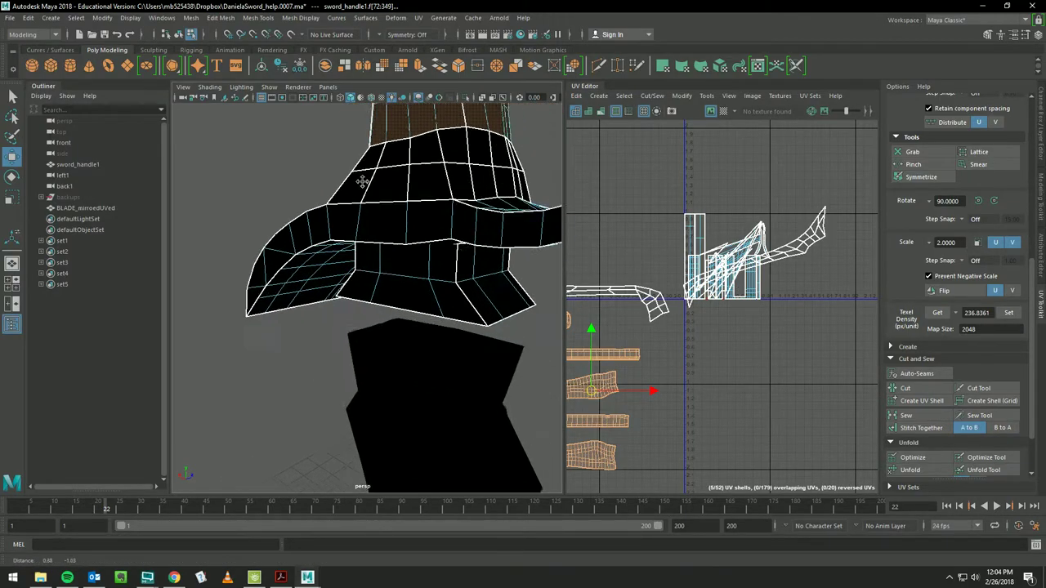
pyautogui.keyDown('alt'); pyautogui.moveTo(362, 181); pyautogui.dragTo(389, 268); pyautogui.keyUp('alt')
pyautogui.click(408, 266)
pyautogui.click(458, 282)
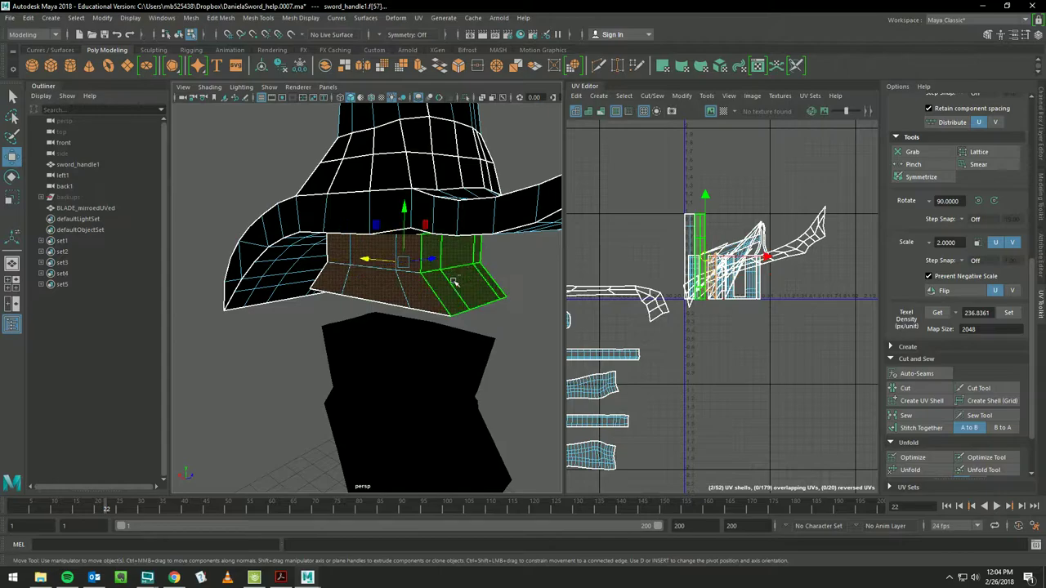
pyautogui.press('f')
pyautogui.keyDown('alt'); pyautogui.moveTo(433, 284); pyautogui.dragTo(137, 211, button='middle'); pyautogui.keyUp('alt')
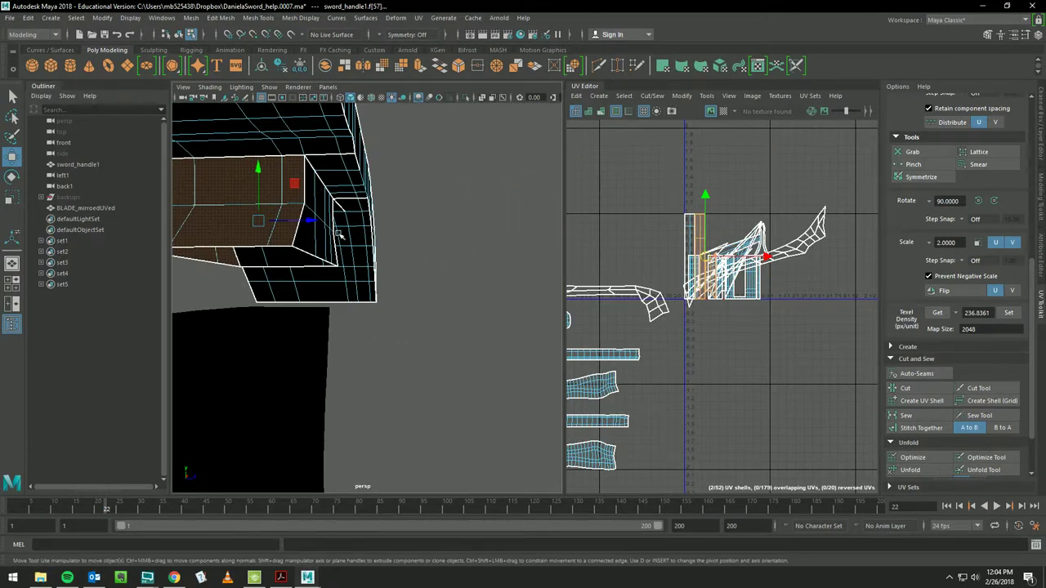
pyautogui.moveTo(339, 235)
pyautogui.keyDown('alt'); pyautogui.mouseDown()
pyautogui.moveTo(243, 229)
pyautogui.moveTo(261, 221)
pyautogui.mouseUp(); pyautogui.keyUp('alt')
pyautogui.keyDown('shift'); pyautogui.click(319, 192); pyautogui.keyUp('shift')
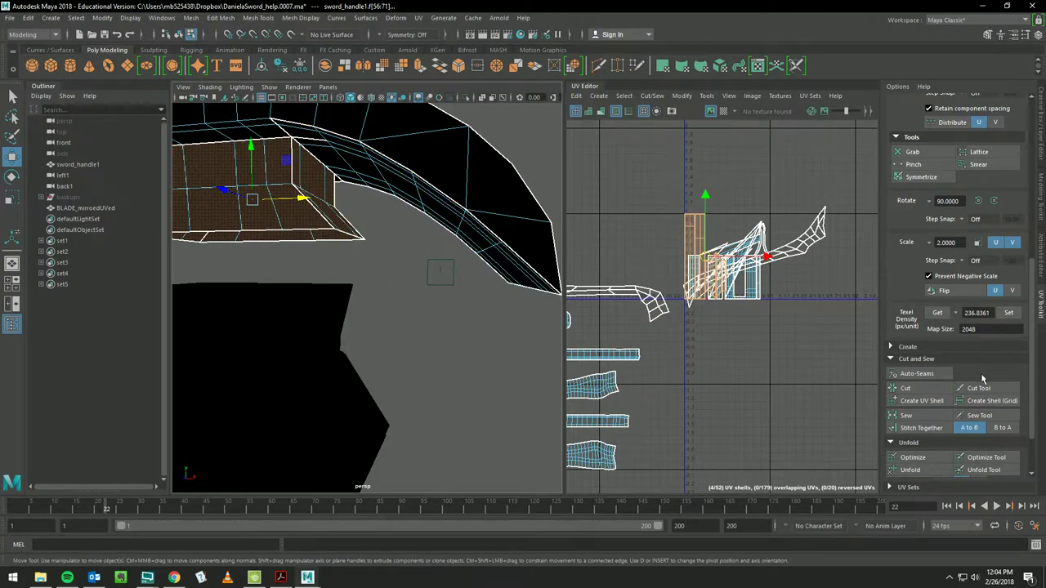
pyautogui.scroll(-3, 923, 392)
# - Optimize and unfold the band shell, move it into the lower tile, and set 236.8361 texel density
pyautogui.click(922, 392)
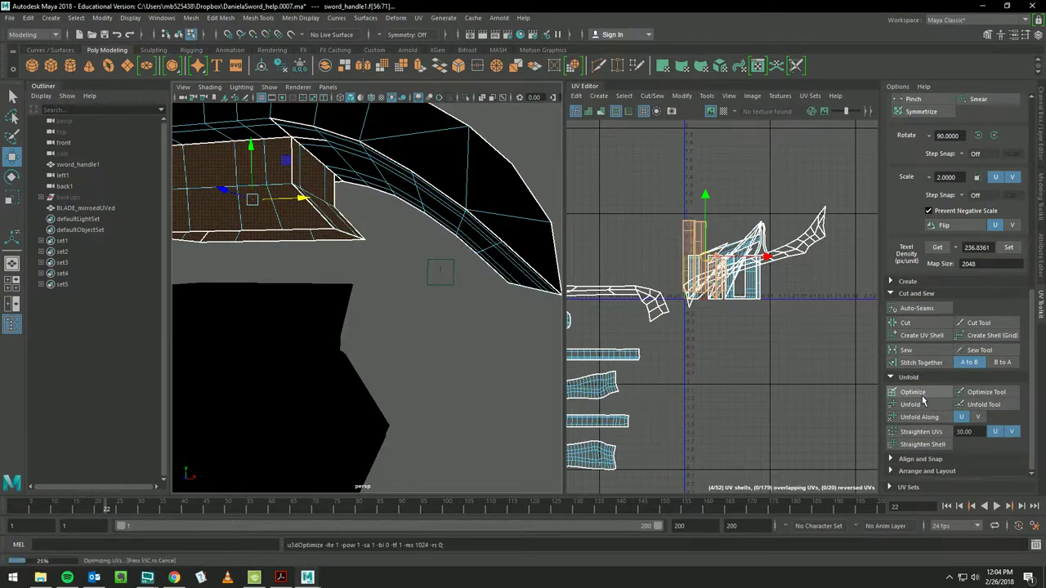
pyautogui.click(921, 404)
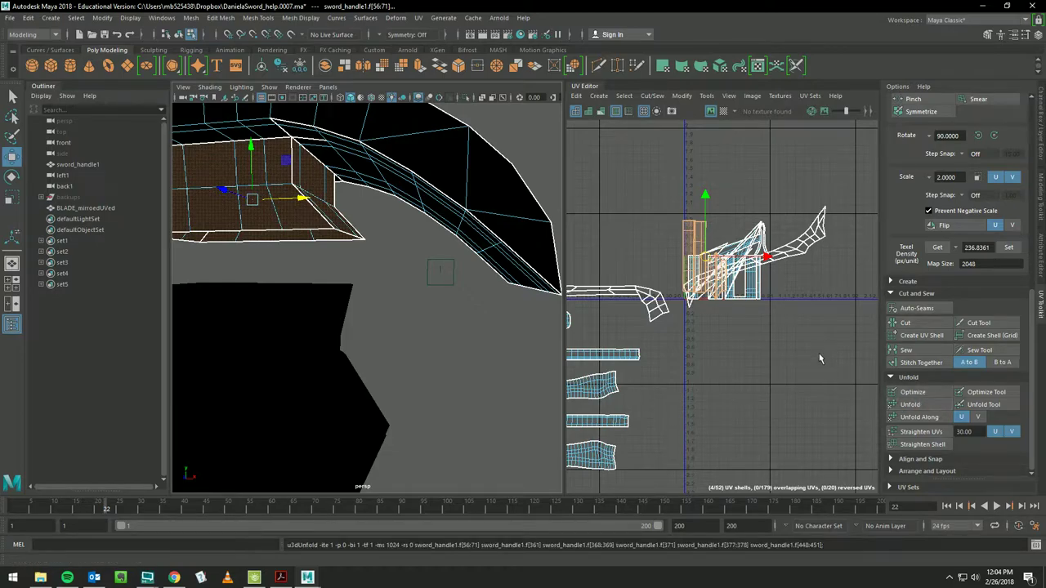
pyautogui.moveTo(705, 263); pyautogui.dragTo(732, 370)
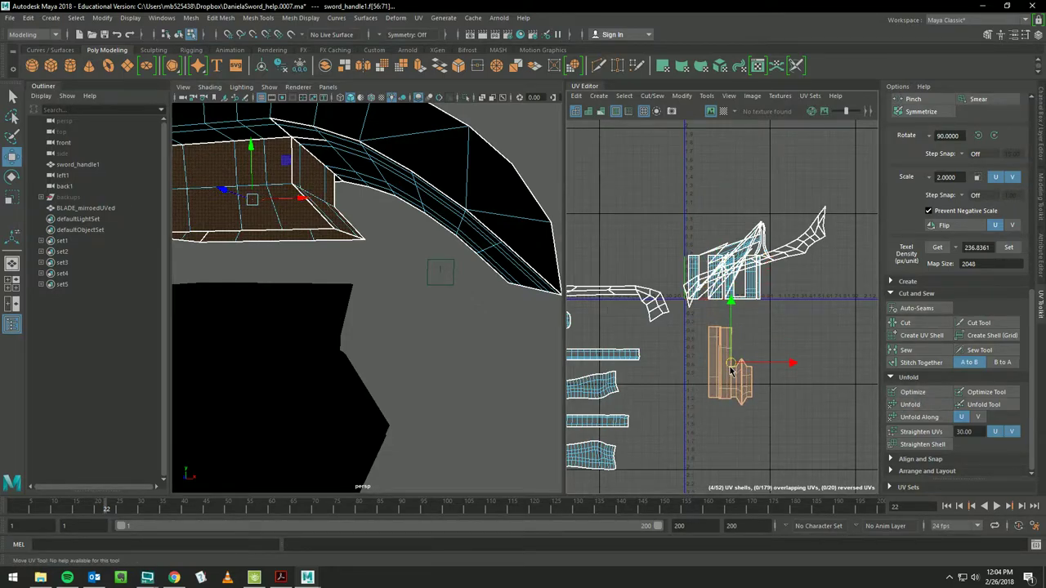
pyautogui.click(1007, 249)
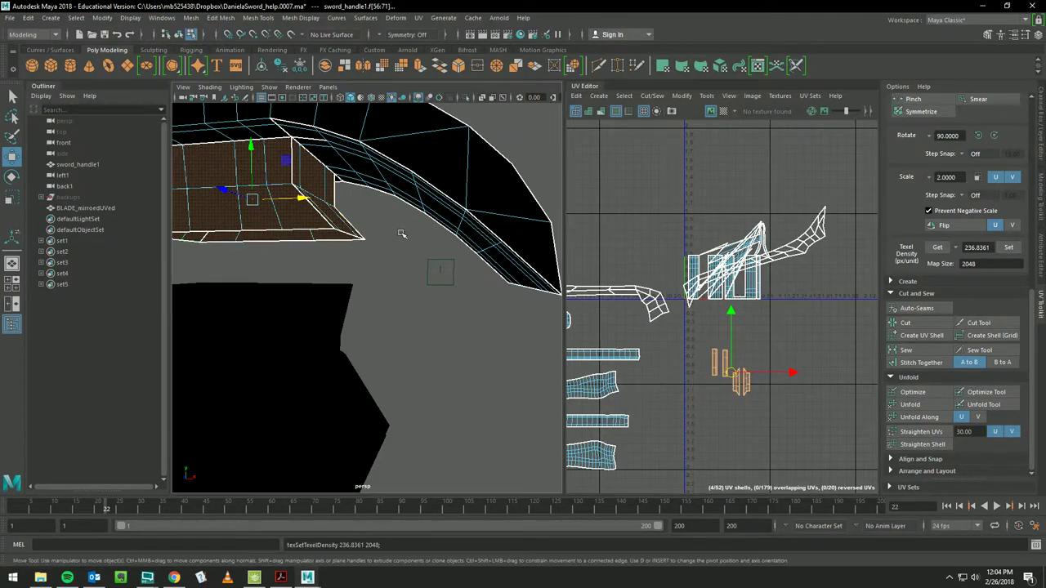
pyautogui.keyDown('alt'); pyautogui.moveTo(372, 248); pyautogui.dragTo(502, 309); pyautogui.keyUp('alt')
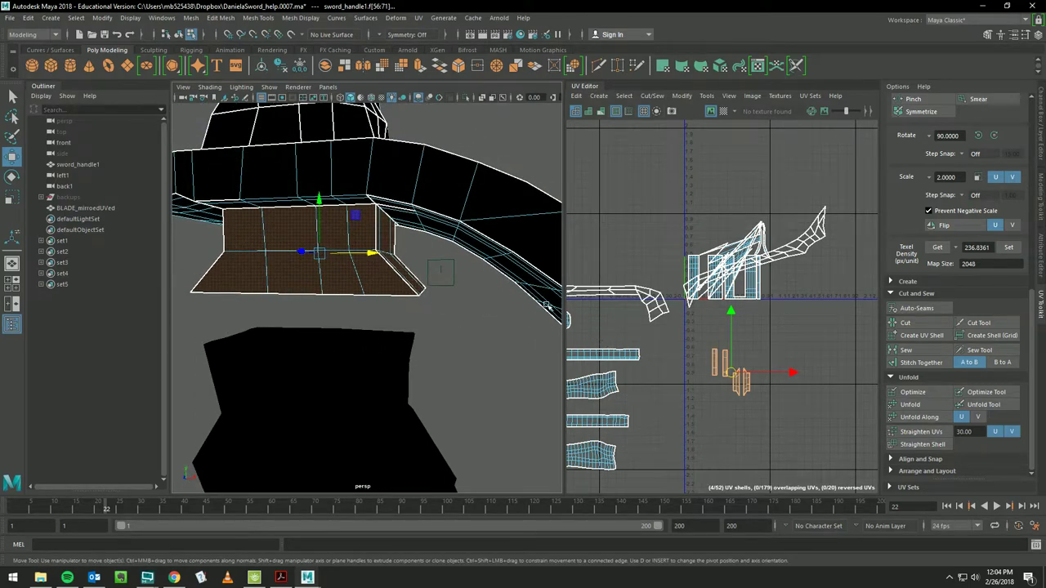
pyautogui.click(525, 299)
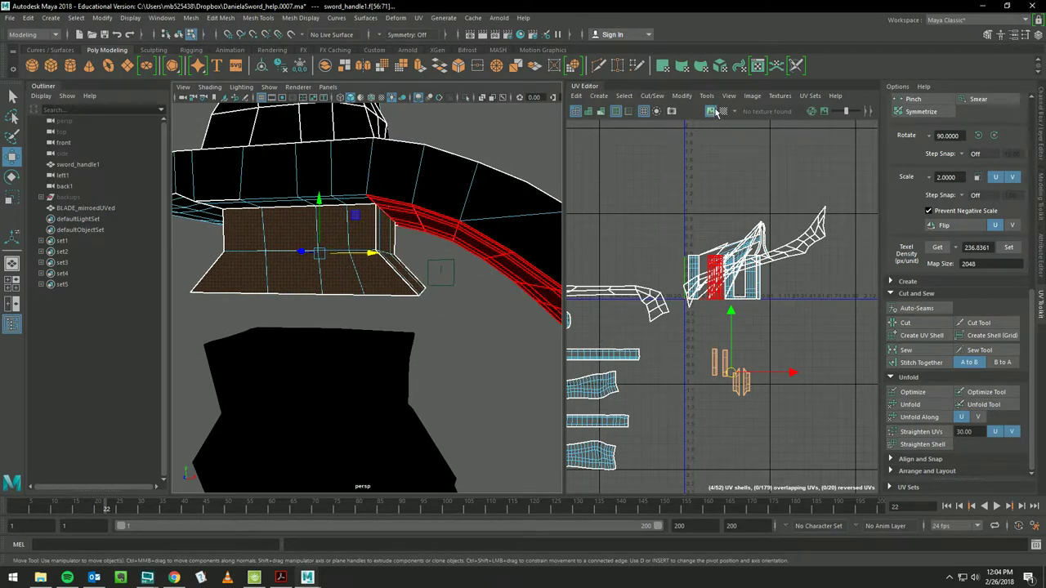
pyautogui.click(723, 112)
# - Under distortion shading, scale the small guard-box shell vertically and reapply 236.8361 texel density
pyautogui.click(726, 113)
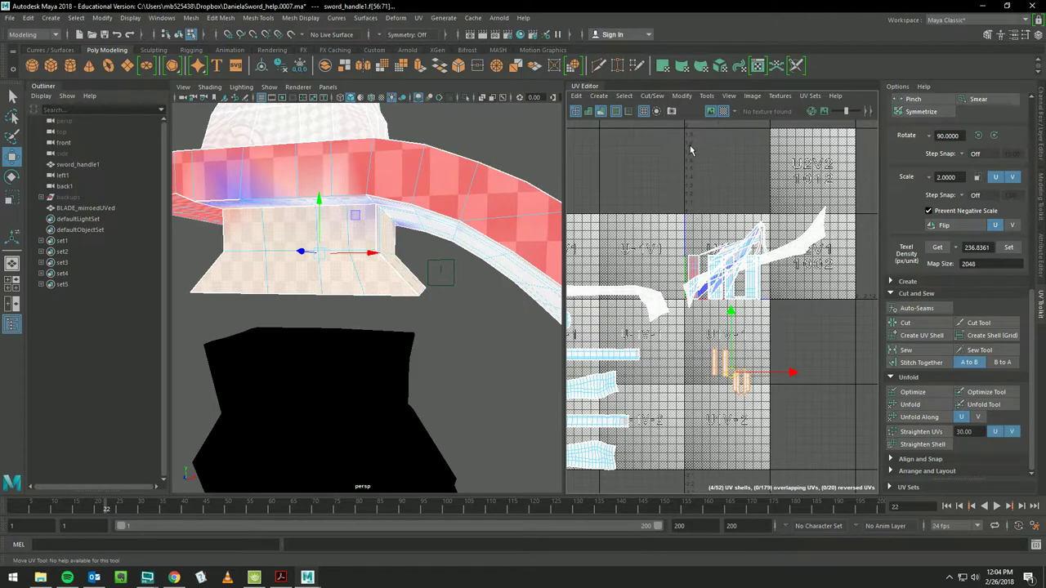
pyautogui.keyDown('alt'); pyautogui.moveTo(415, 119); pyautogui.dragTo(427, 139); pyautogui.keyUp('alt')
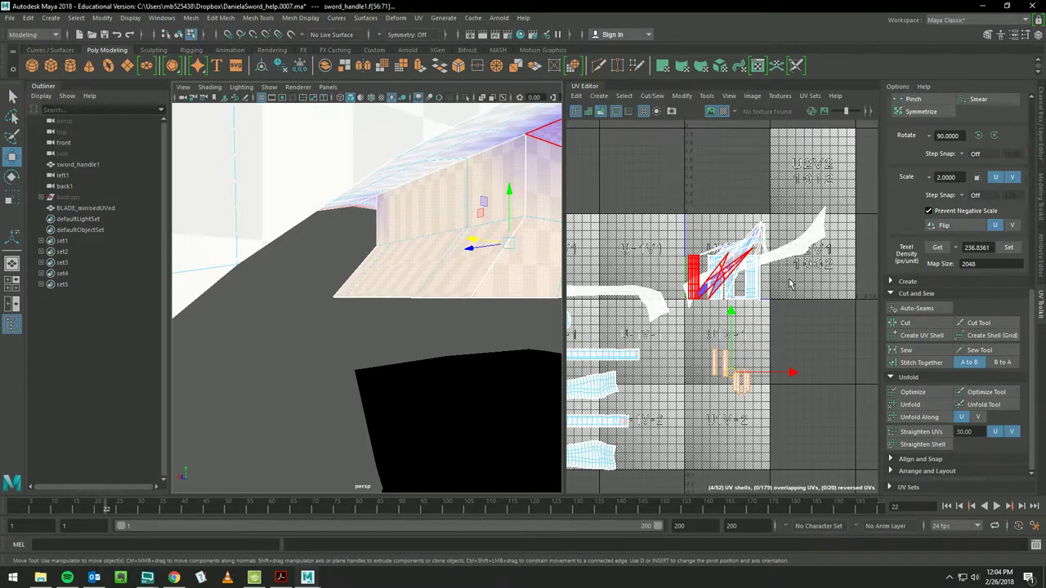
pyautogui.click(750, 229)
pyautogui.scroll(5, 499, 255)
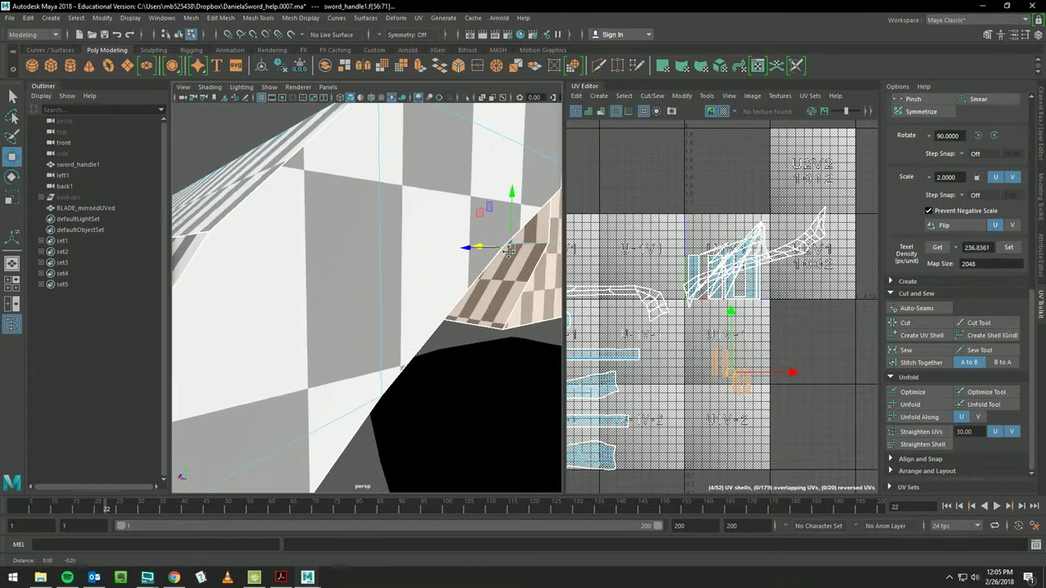
pyautogui.scroll(-5, 509, 251)
pyautogui.click(723, 338)
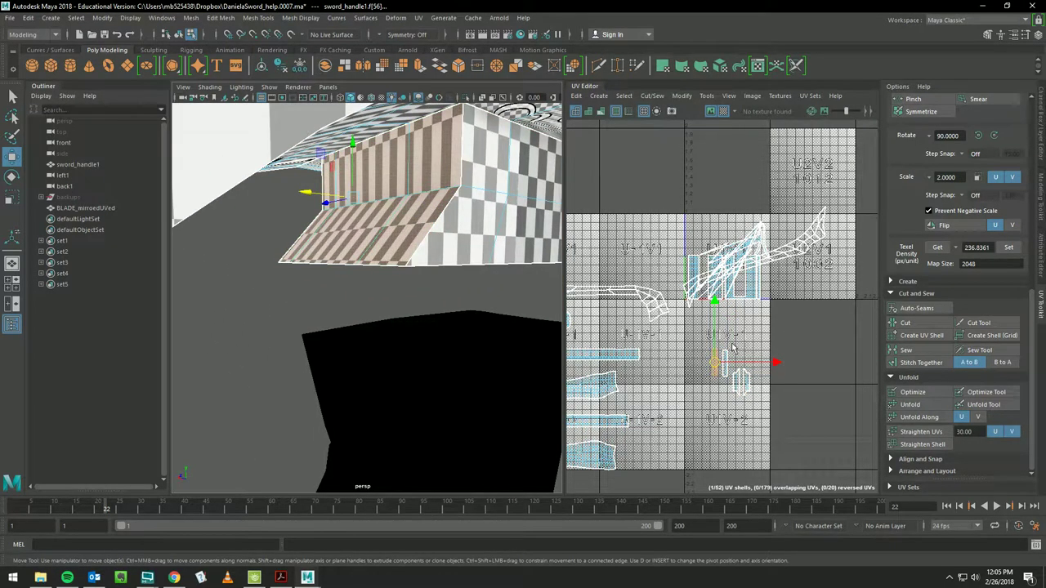
pyautogui.click(11, 199)
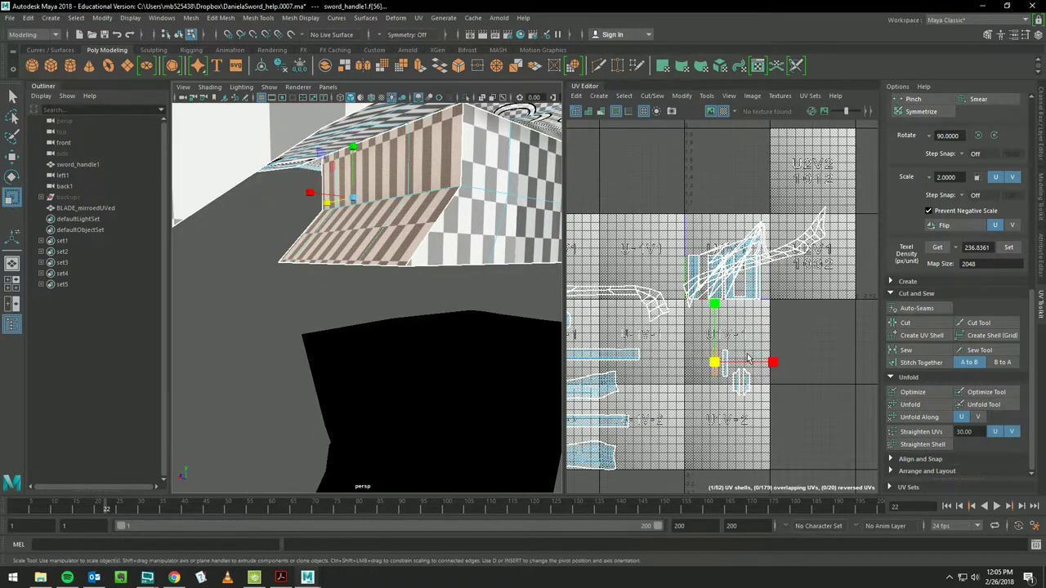
pyautogui.moveTo(717, 307); pyautogui.dragTo(714, 334)
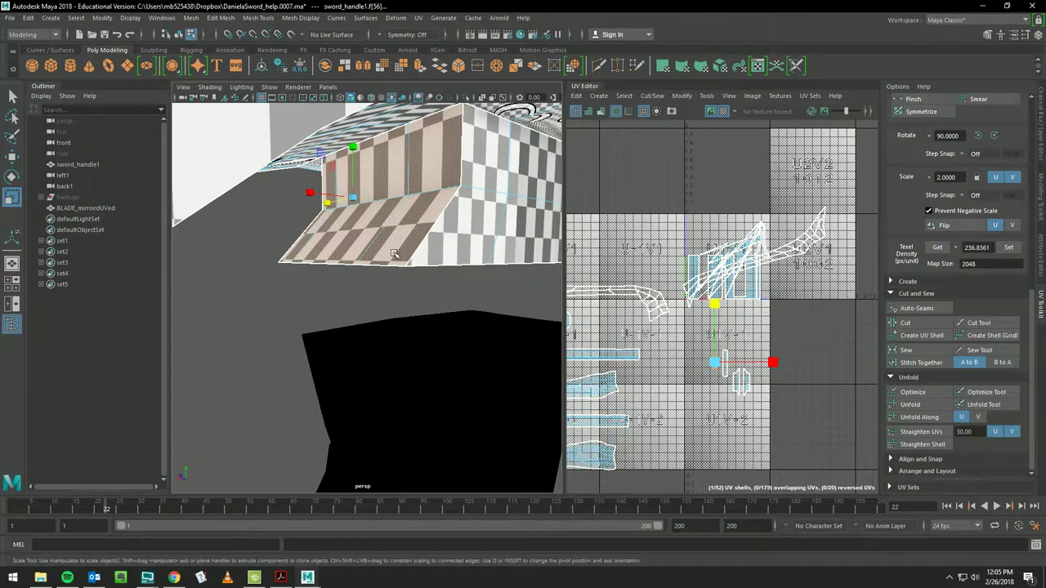
pyautogui.keyDown('alt'); pyautogui.moveTo(376, 245); pyautogui.dragTo(462, 239); pyautogui.keyUp('alt')
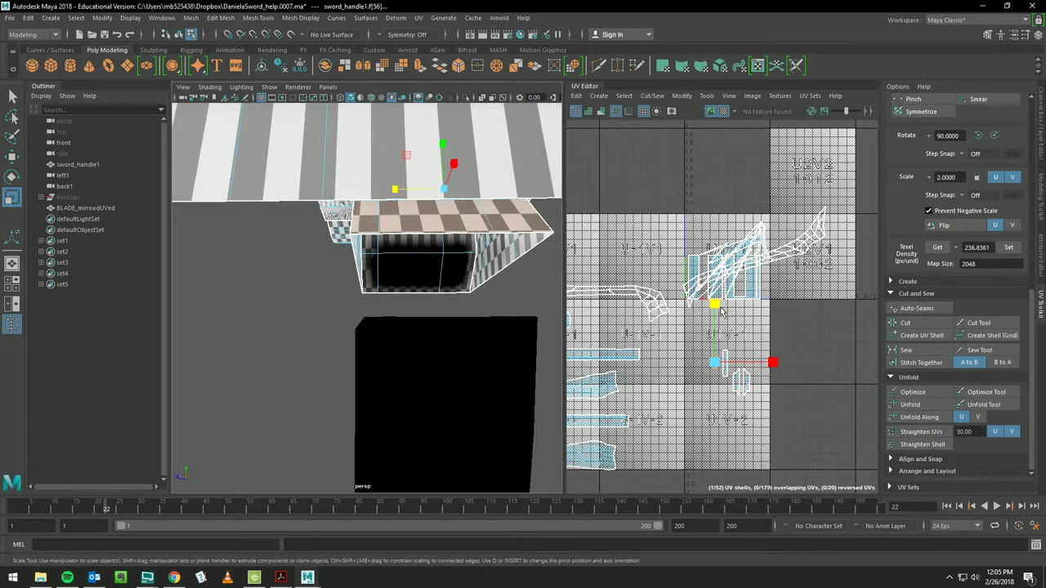
pyautogui.click(717, 315)
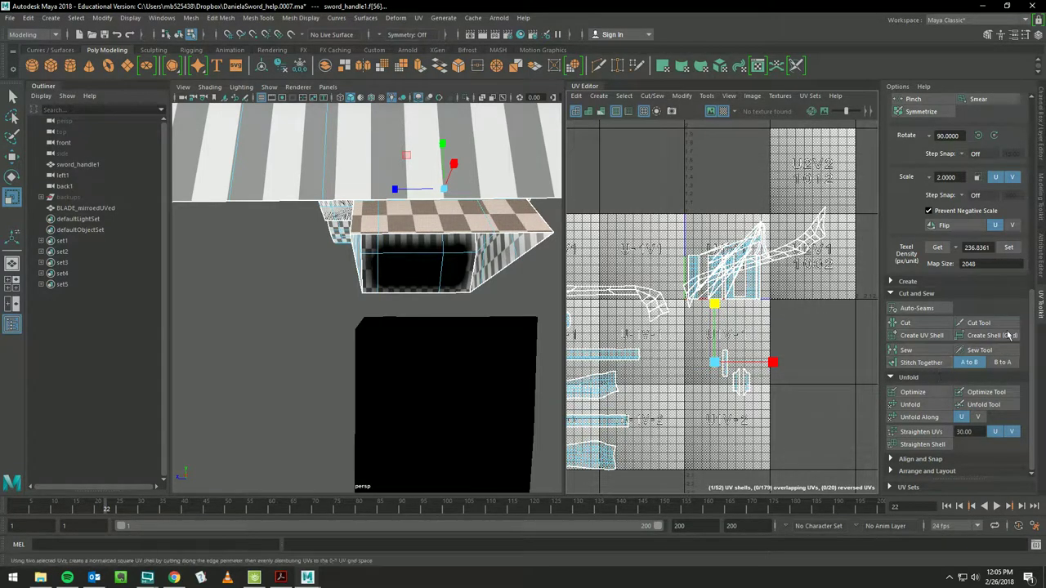
pyautogui.click(1009, 247)
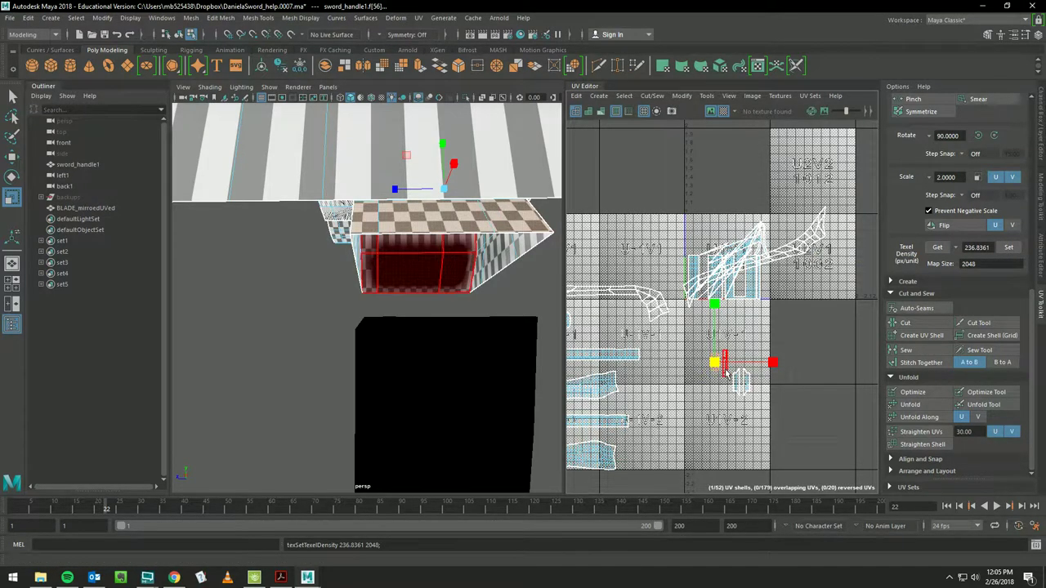
# - Reapply the 236.8361 texel density to the shell inside the guard box
pyautogui.click(417, 261)
pyautogui.moveTo(425, 270)
pyautogui.keyDown('alt'); pyautogui.mouseDown()
pyautogui.moveTo(460, 288)
pyautogui.moveTo(740, 327)
pyautogui.moveTo(727, 350)
pyautogui.mouseUp(); pyautogui.keyUp('alt')
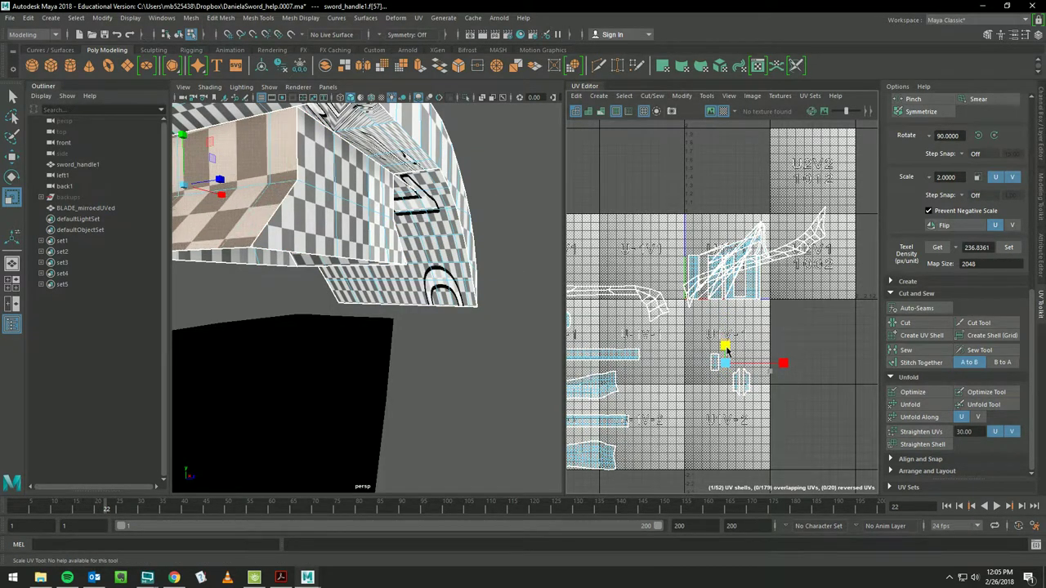
pyautogui.keyDown('alt'); pyautogui.moveTo(528, 287); pyautogui.dragTo(549, 253); pyautogui.keyUp('alt')
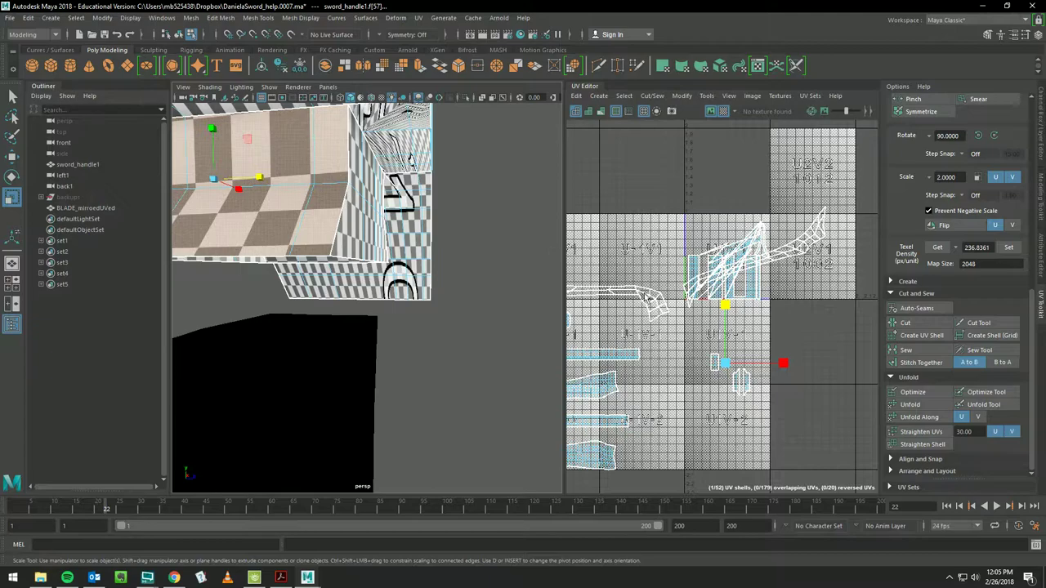
pyautogui.click(1008, 248)
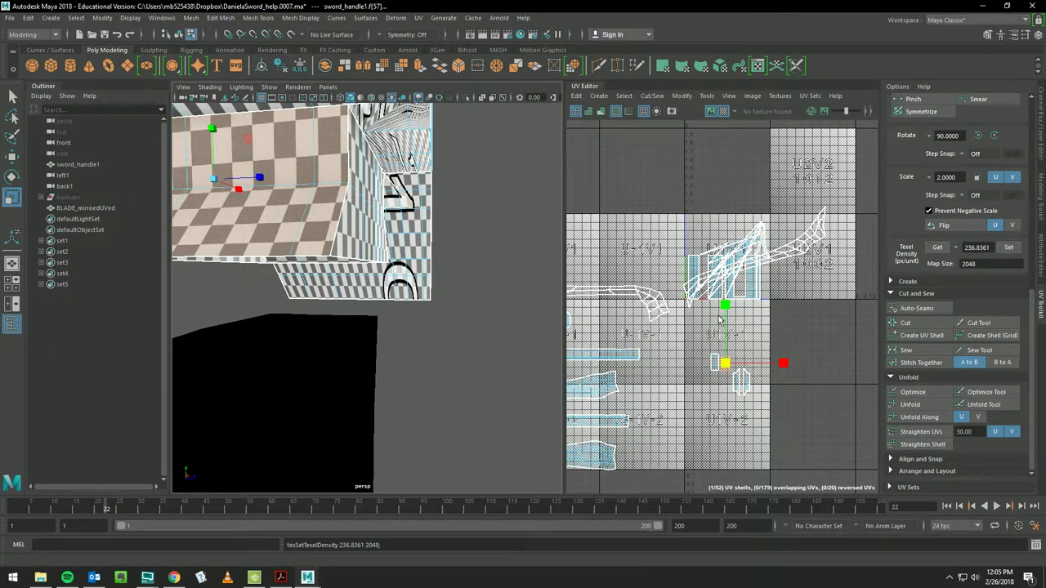
pyautogui.click(726, 309)
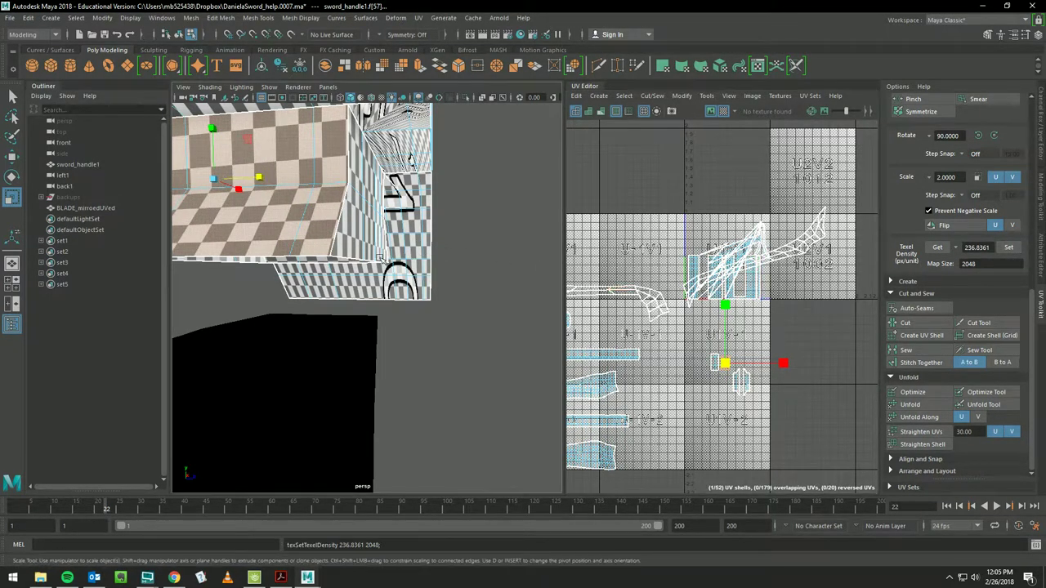
pyautogui.moveTo(368, 237)
pyautogui.keyDown('alt'); pyautogui.mouseDown()
pyautogui.moveTo(316, 249)
pyautogui.moveTo(269, 237)
pyautogui.mouseUp(); pyautogui.keyUp('alt')
pyautogui.click(319, 216)
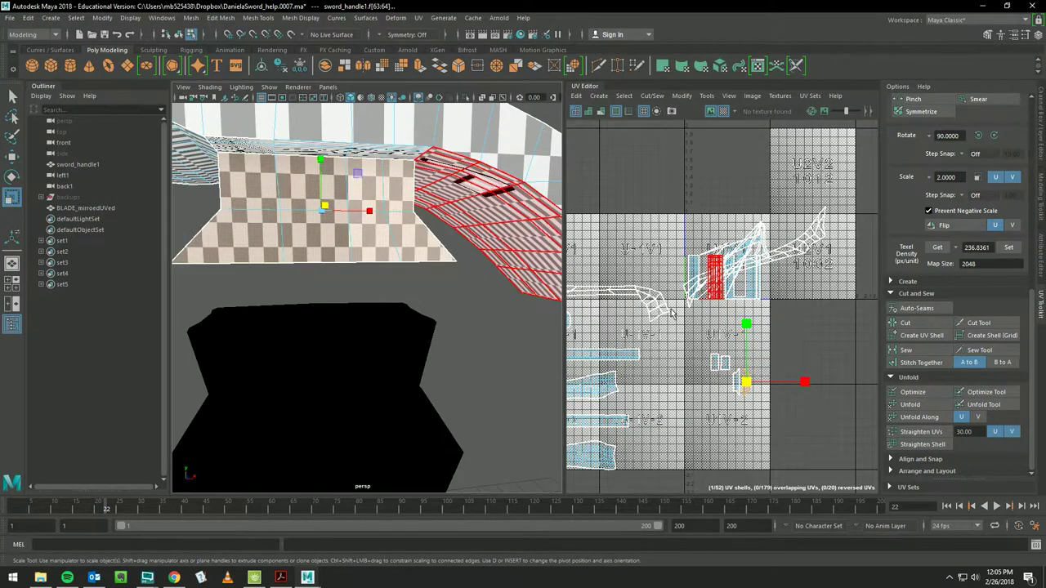
# - Scale the guard's UV shell and set its texel density to 236.8361
pyautogui.click(745, 325)
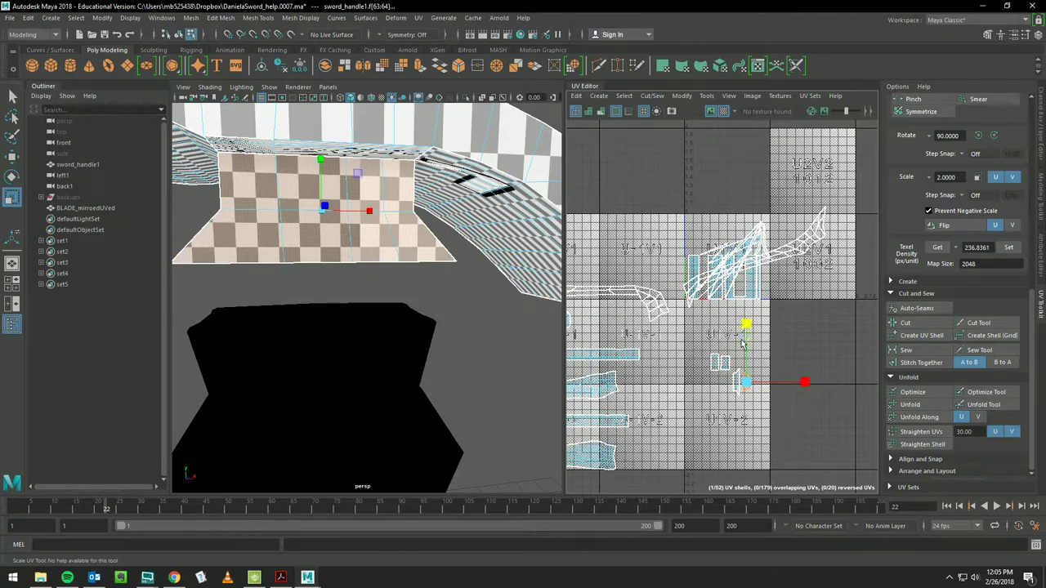
pyautogui.moveTo(745, 325); pyautogui.dragTo(745, 332)
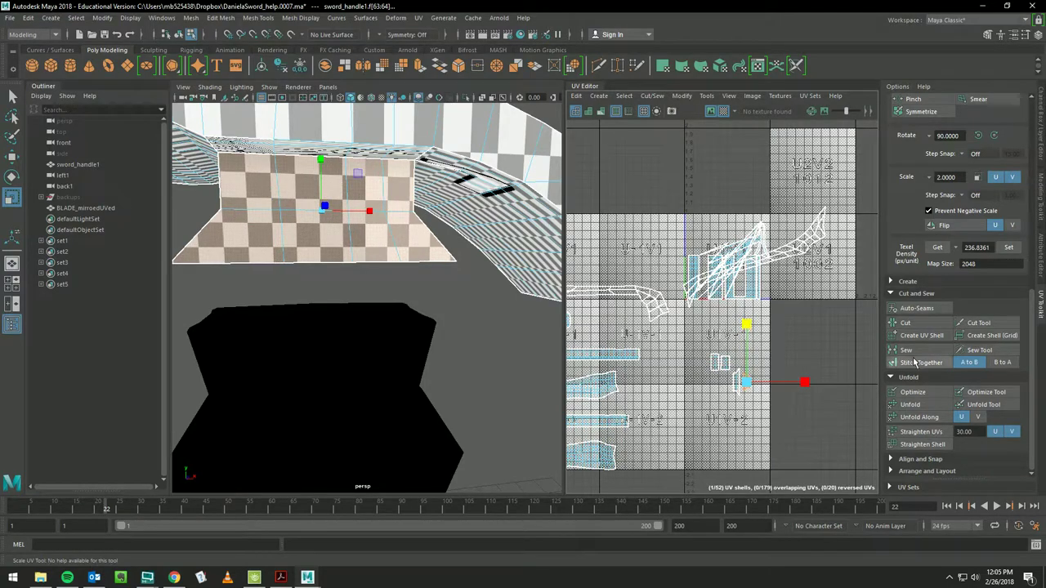
pyautogui.click(1008, 247)
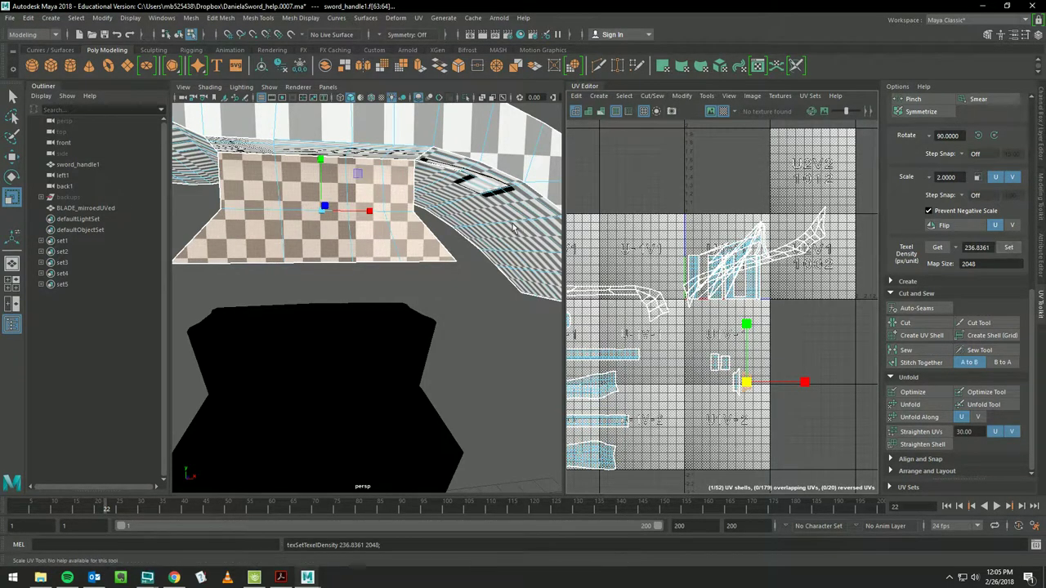
pyautogui.keyDown('alt'); pyautogui.moveTo(515, 228); pyautogui.dragTo(242, 232); pyautogui.keyUp('alt')
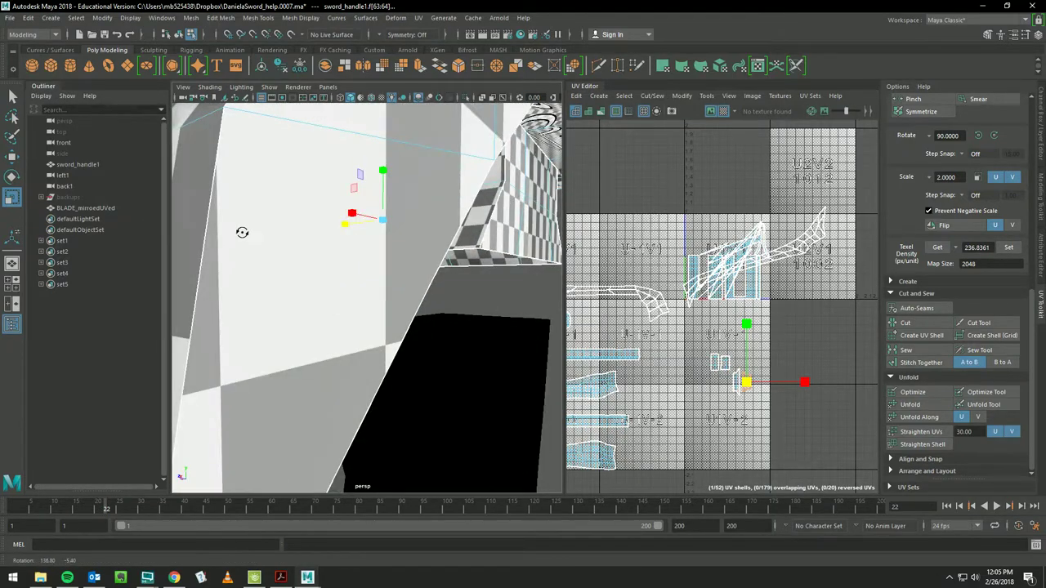
pyautogui.keyDown('alt'); pyautogui.moveTo(242, 232); pyautogui.dragTo(369, 188, button='right'); pyautogui.keyUp('alt')
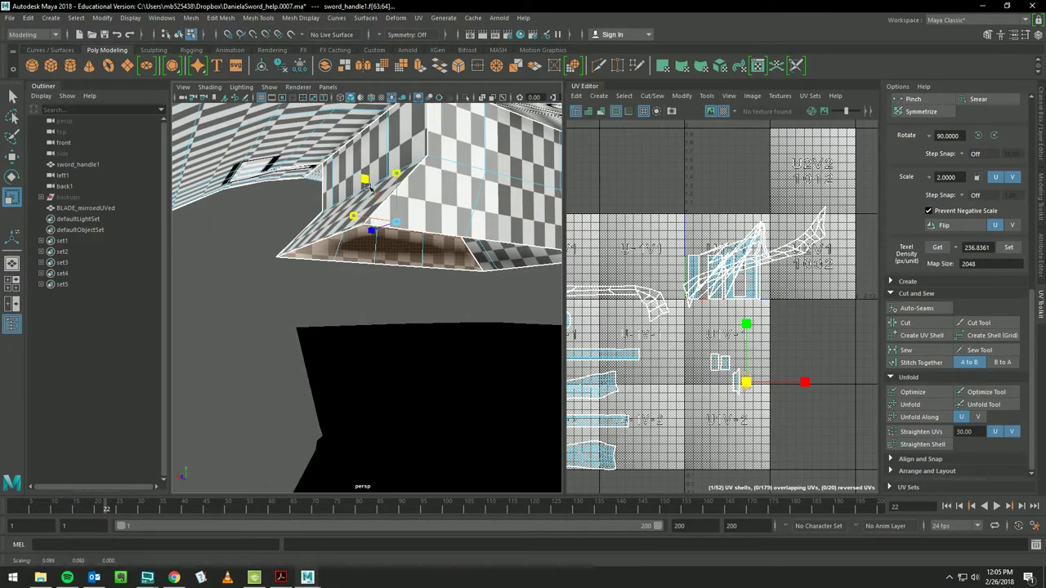
pyautogui.click(364, 204)
pyautogui.hotkey('ctrl', 'z')
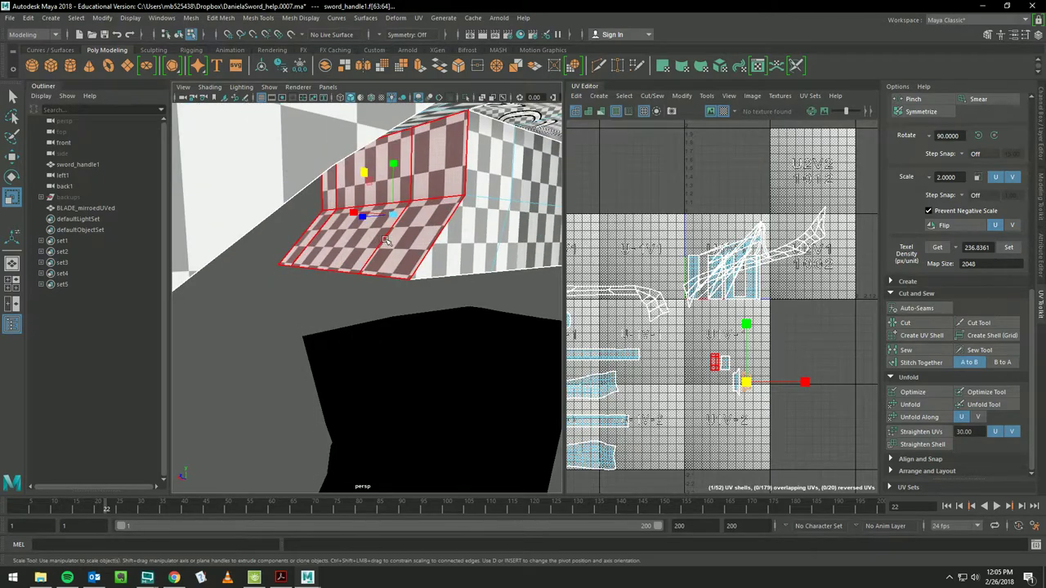
pyautogui.hotkey('ctrl', 'z')
# - Scale the next guard shell lengthwise and apply 236.8361 texel density again
pyautogui.click(752, 331)
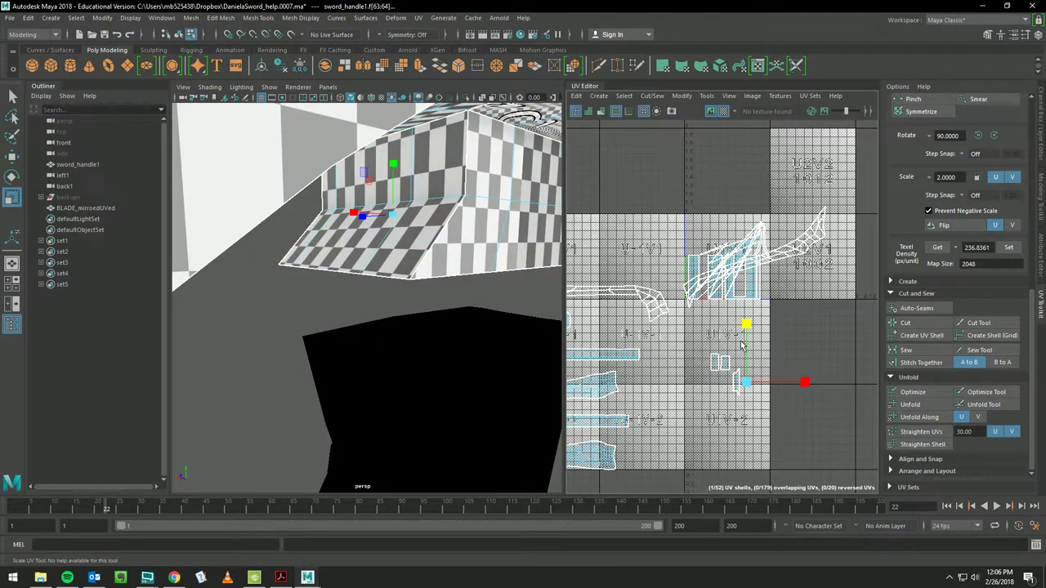
pyautogui.hotkey('ctrl', 'z')
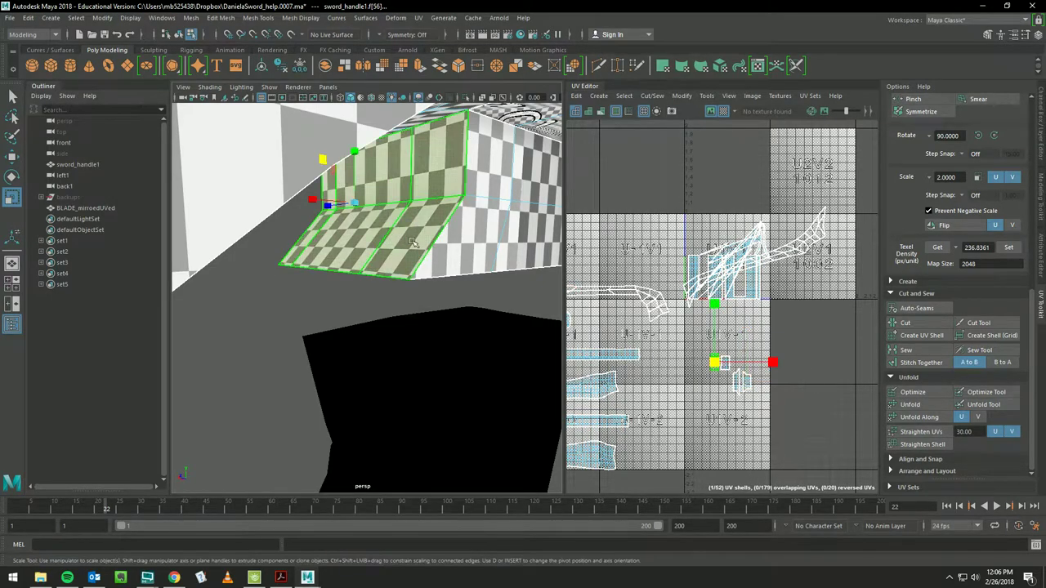
pyautogui.hotkey('ctrl', 'z')
pyautogui.click(714, 301)
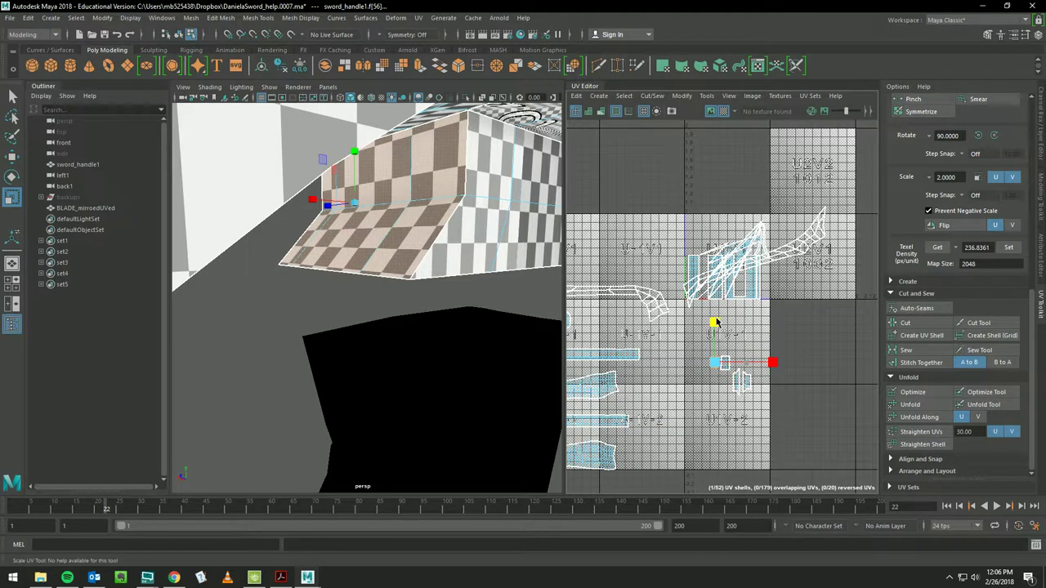
pyautogui.keyDown('alt'); pyautogui.moveTo(532, 256); pyautogui.dragTo(570, 245); pyautogui.keyUp('alt')
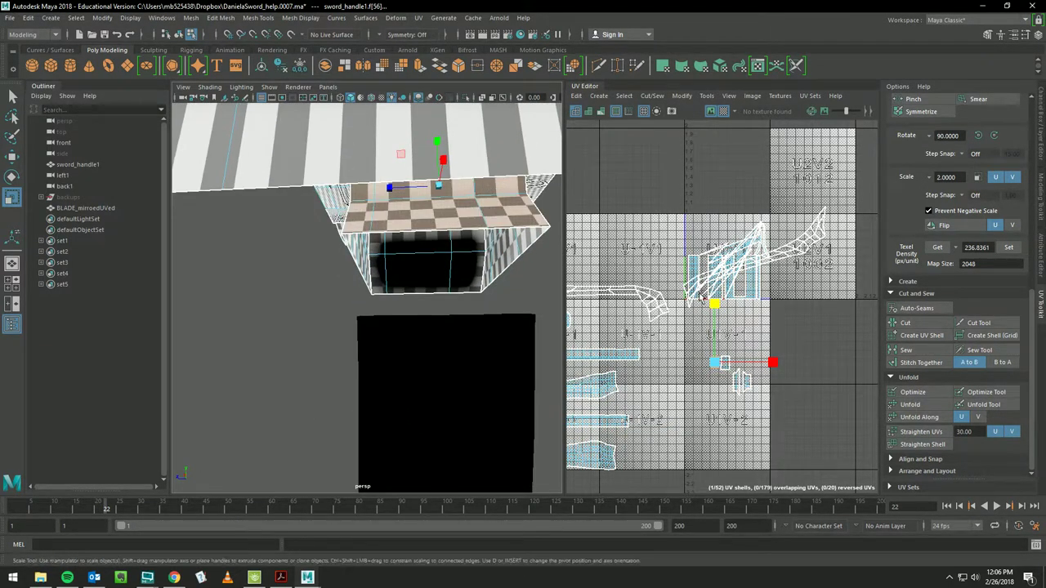
pyautogui.moveTo(713, 302); pyautogui.dragTo(715, 296)
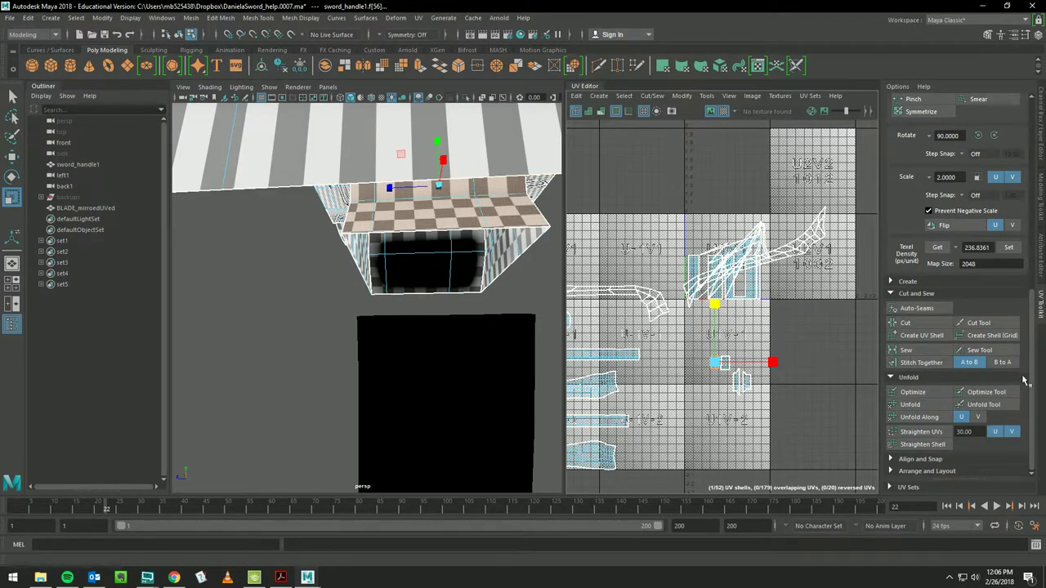
pyautogui.click(1007, 247)
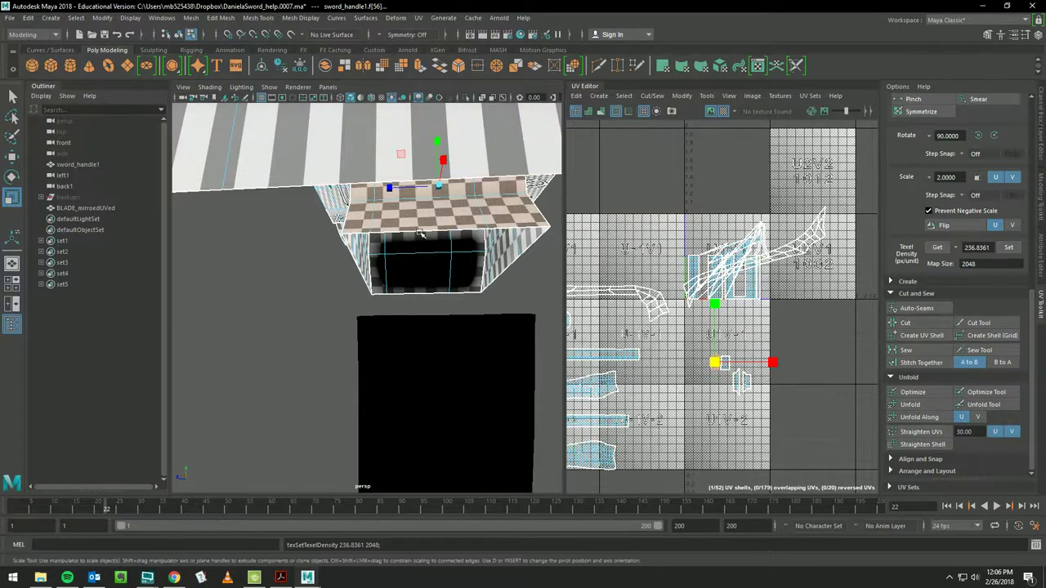
# - Select the face loops running along the guard and at its tip
pyautogui.moveTo(367, 245)
pyautogui.keyDown('alt'); pyautogui.mouseDown()
pyautogui.moveTo(312, 216)
pyautogui.moveTo(273, 266)
pyautogui.mouseUp(); pyautogui.keyUp('alt')
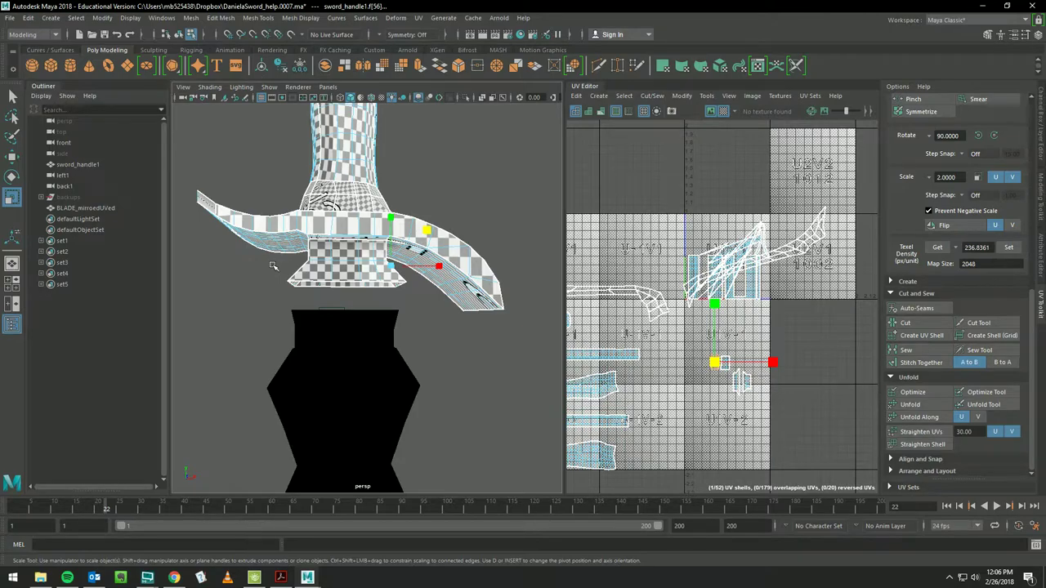
pyautogui.doubleClick(344, 221)
pyautogui.doubleClick(366, 220)
pyautogui.moveTo(338, 222)
pyautogui.keyDown('alt'); pyautogui.mouseDown()
pyautogui.moveTo(342, 243)
pyautogui.moveTo(349, 190)
pyautogui.mouseUp(); pyautogui.keyUp('alt')
pyautogui.scroll(5, 342, 243)
pyautogui.doubleClick(350, 190)
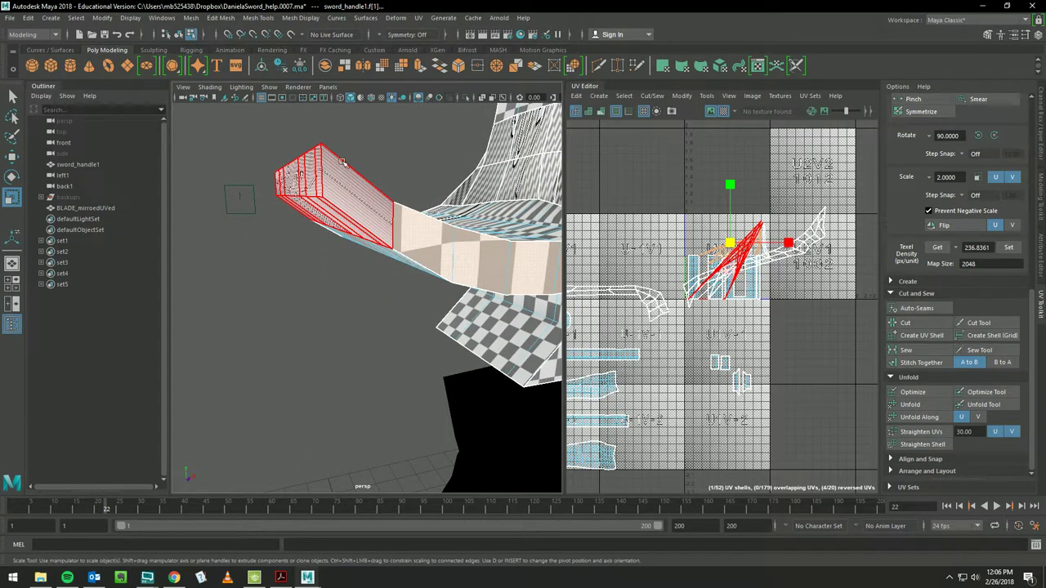
pyautogui.moveTo(393, 234); pyautogui.dragTo(403, 205, button='right')
pyautogui.moveTo(425, 226)
pyautogui.keyDown('alt'); pyautogui.mouseDown()
pyautogui.moveTo(313, 135)
pyautogui.moveTo(231, 146)
pyautogui.mouseUp(); pyautogui.keyUp('alt')
# - Hide the checker, gather the guard's front and side faces, and bring up the UV menu
pyautogui.moveTo(249, 210); pyautogui.dragTo(276, 224, button='right')
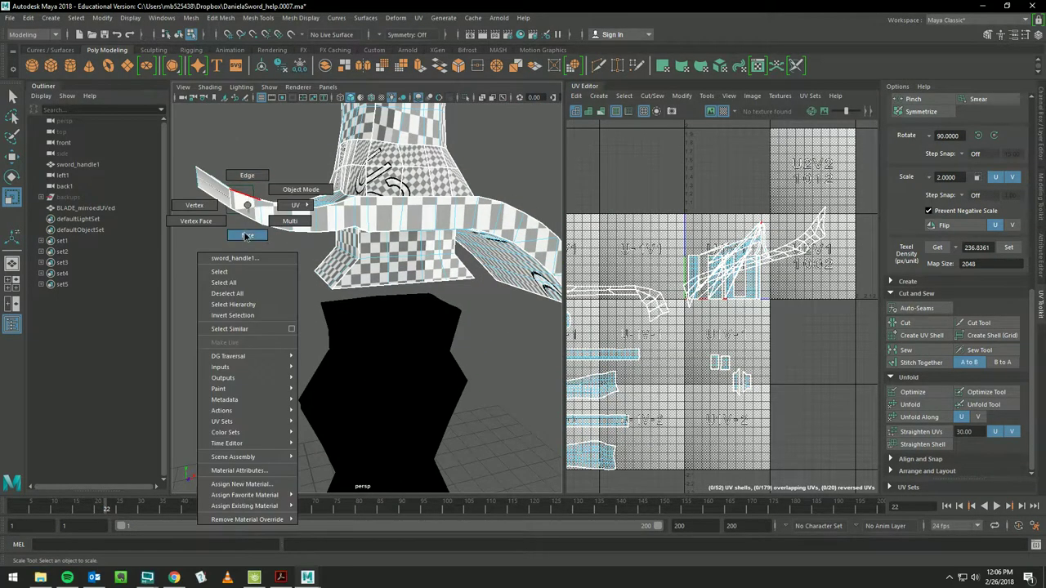
pyautogui.click(722, 112)
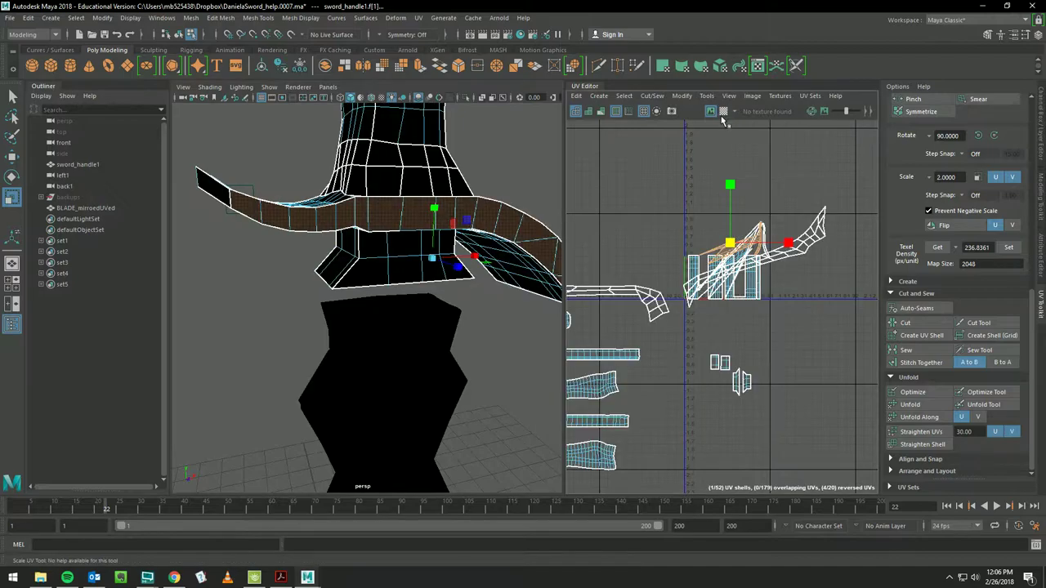
pyautogui.keyDown('shift'); pyautogui.click(222, 187); pyautogui.keyUp('shift')
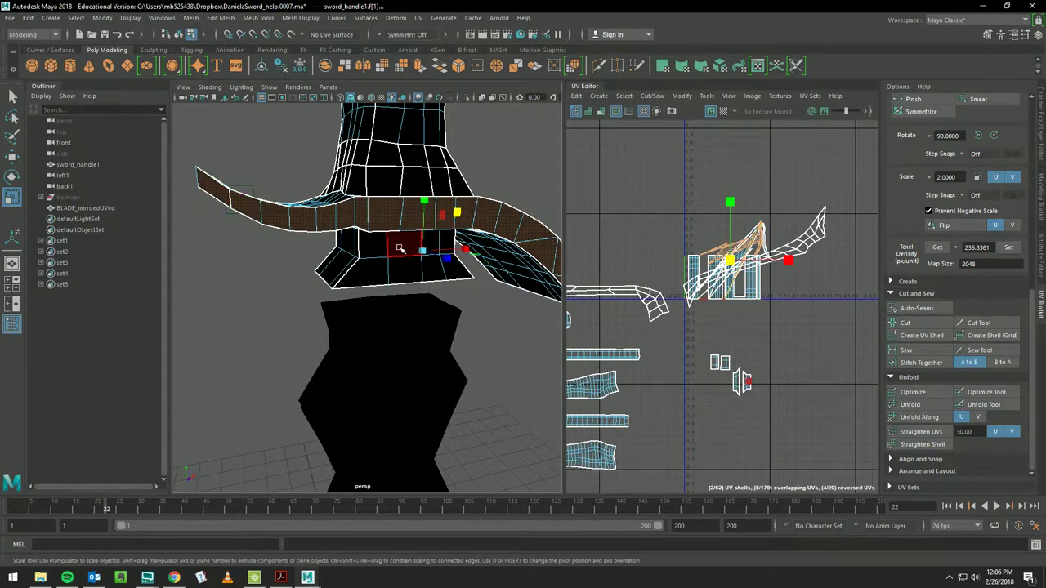
pyautogui.keyDown('alt'); pyautogui.moveTo(223, 186); pyautogui.dragTo(317, 212); pyautogui.keyUp('alt')
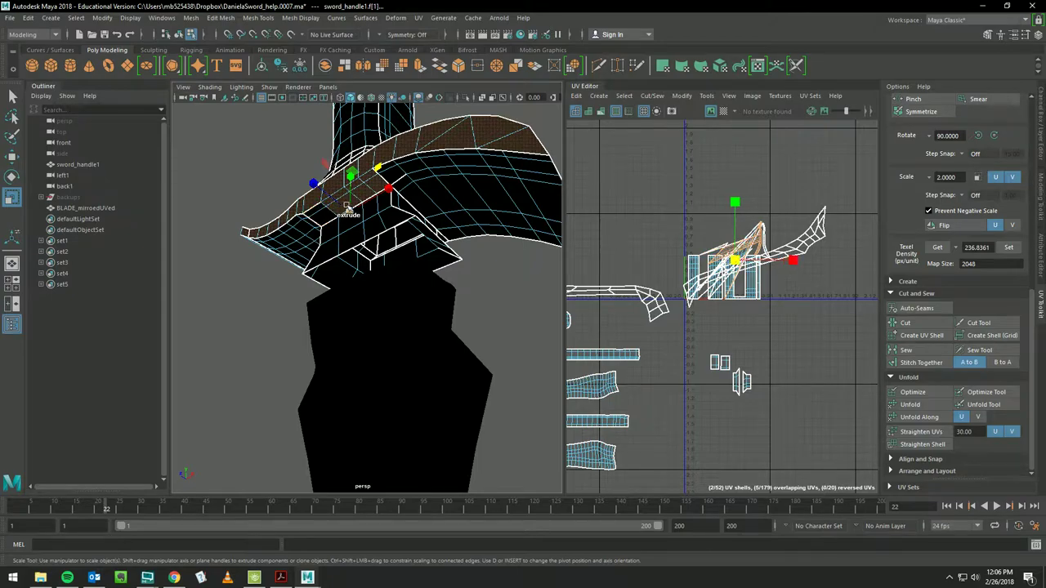
pyautogui.scroll(3, 327, 221)
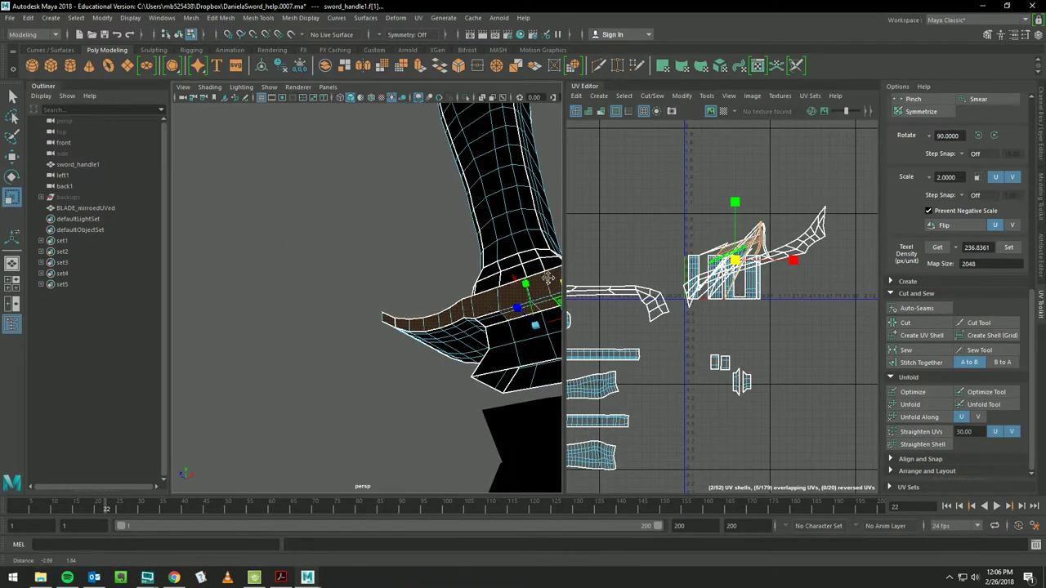
pyautogui.scroll(-2, 368, 212)
pyautogui.scroll(3, 491, 205)
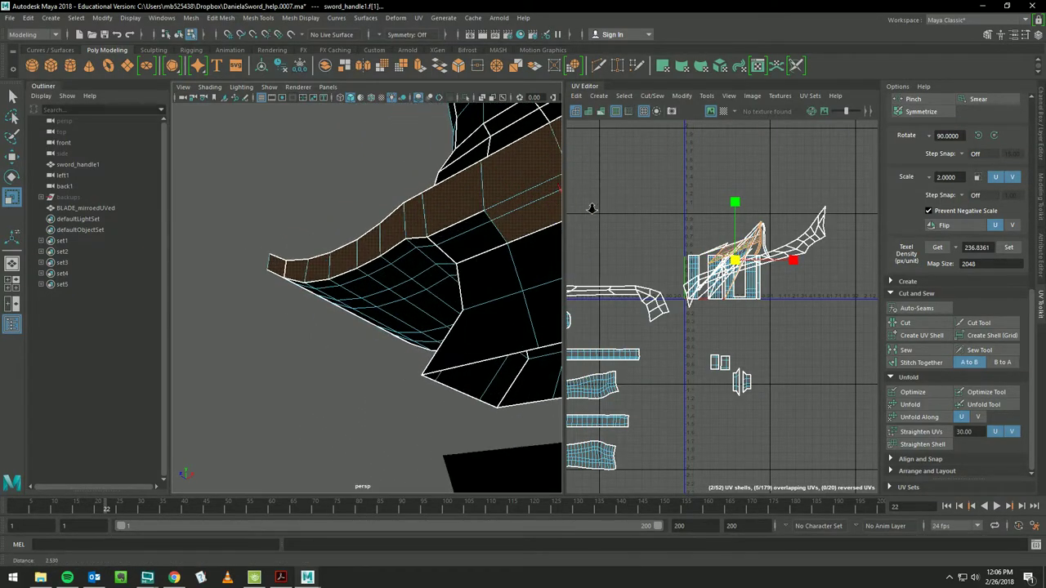
pyautogui.click(512, 207)
pyautogui.moveTo(511, 207)
pyautogui.keyDown('alt'); pyautogui.mouseDown()
pyautogui.moveTo(457, 179)
pyautogui.moveTo(513, 147)
pyautogui.moveTo(282, 180)
pyautogui.mouseUp(); pyautogui.keyUp('alt')
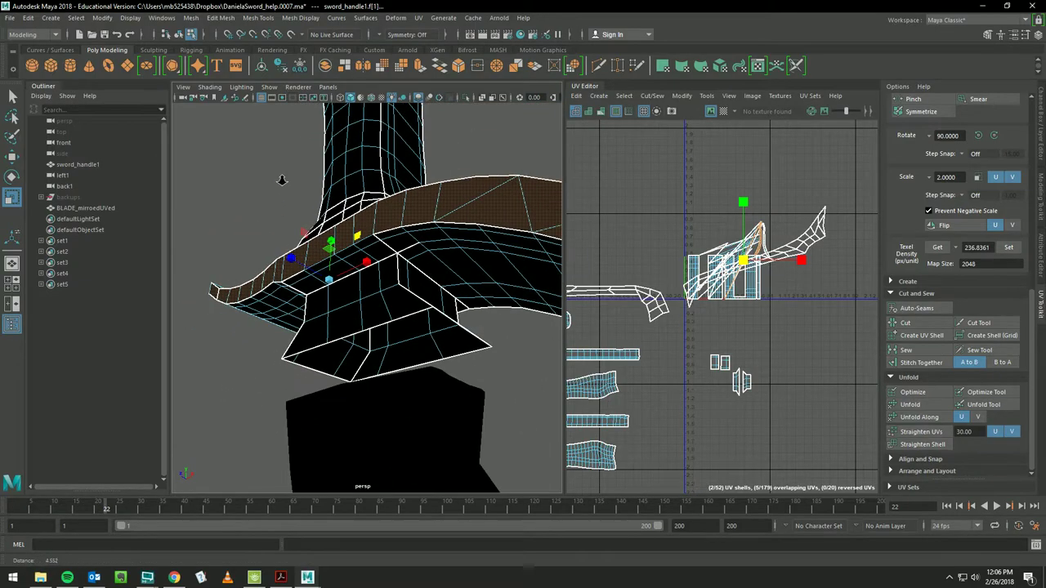
pyautogui.moveTo(376, 203)
pyautogui.keyDown('alt'); pyautogui.mouseDown()
pyautogui.moveTo(307, 127)
pyautogui.moveTo(516, 236)
pyautogui.moveTo(572, 311)
pyautogui.moveTo(464, 302)
pyautogui.mouseUp(); pyautogui.keyUp('alt')
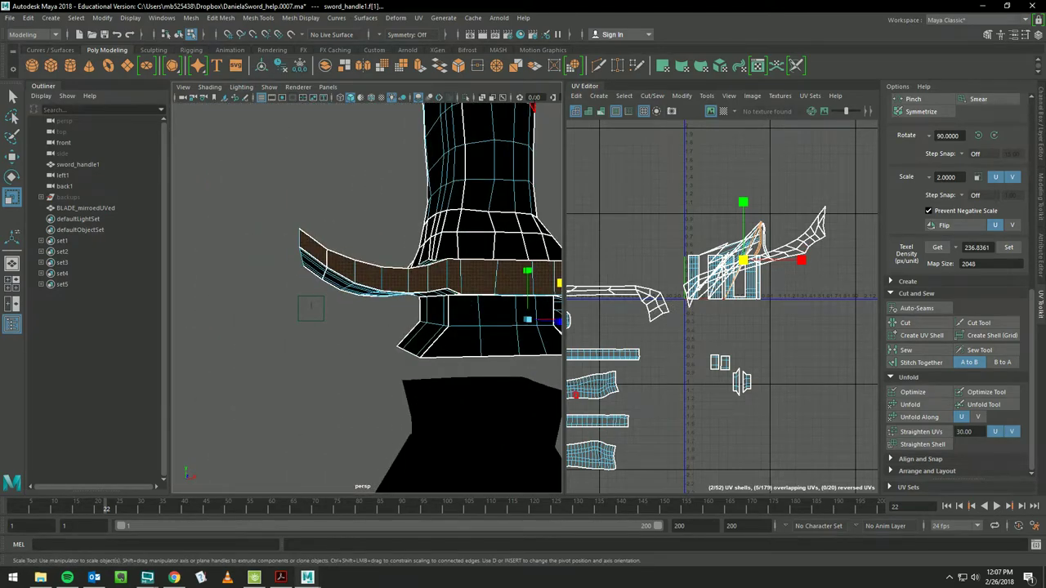
pyautogui.click(366, 18)
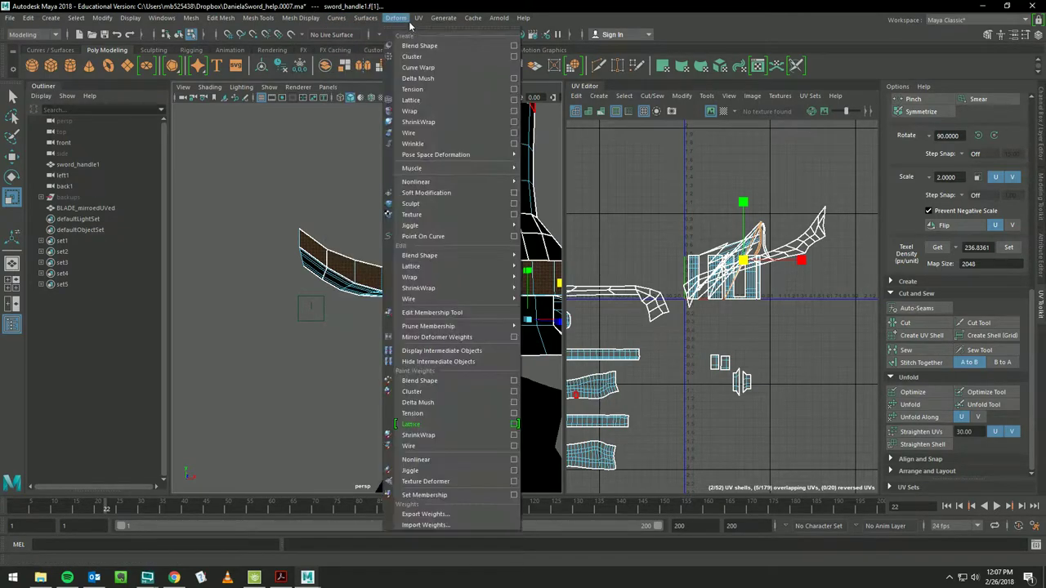
pyautogui.moveTo(419, 18)
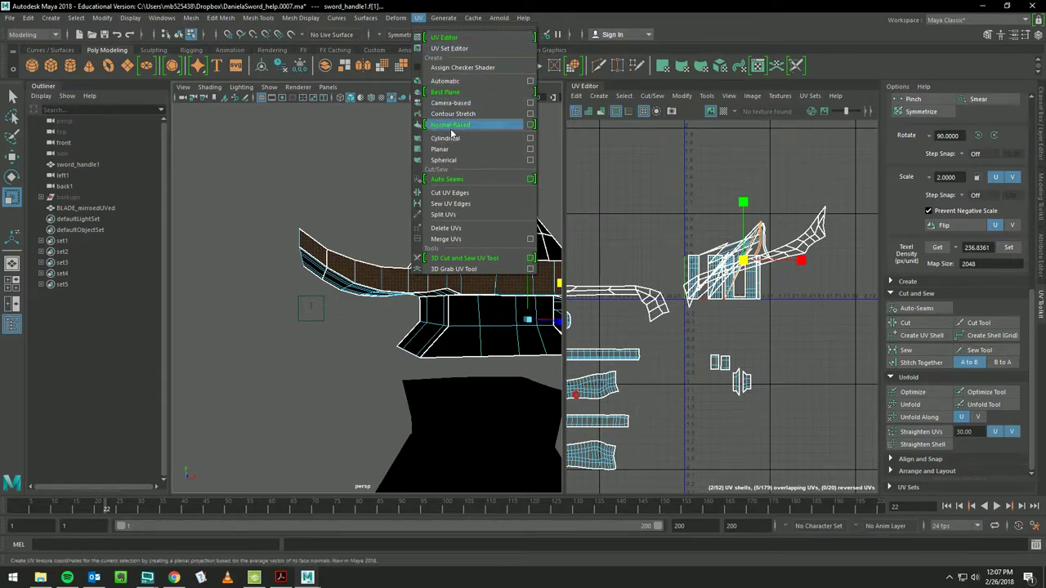
# - Apply a planar projection to the selected guard faces, then move and unfold the shell
pyautogui.click(530, 149)
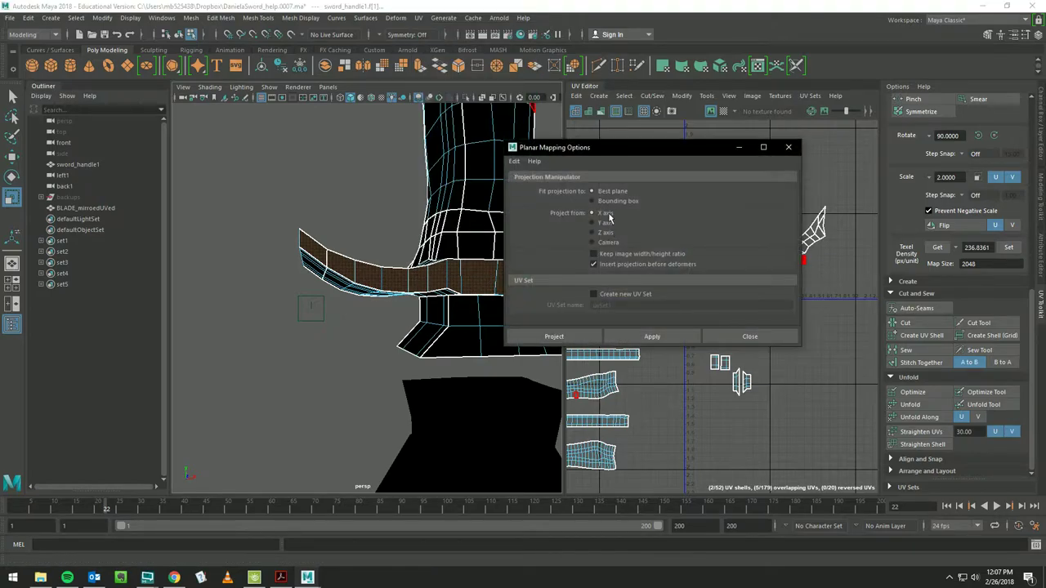
pyautogui.click(643, 336)
pyautogui.keyDown('alt'); pyautogui.moveTo(413, 258); pyautogui.dragTo(428, 277); pyautogui.keyUp('alt')
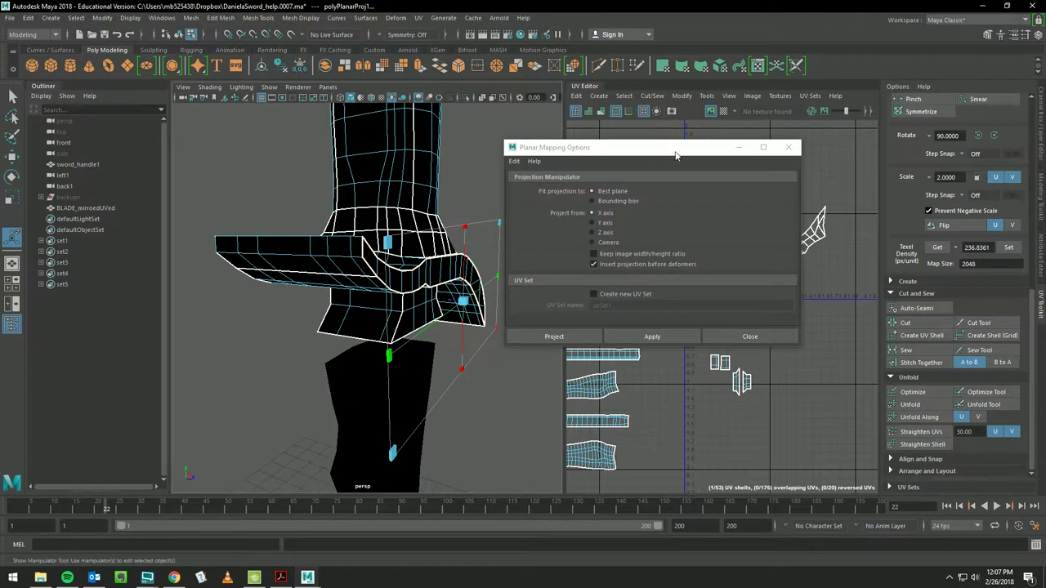
pyautogui.click(656, 143)
pyautogui.moveTo(656, 143); pyautogui.dragTo(910, 374)
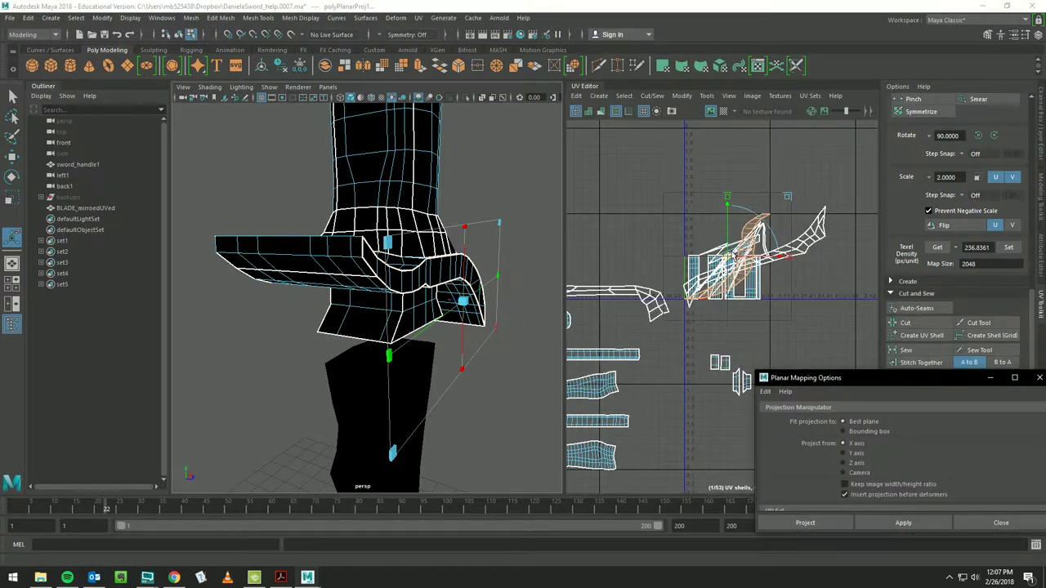
pyautogui.moveTo(728, 254); pyautogui.dragTo(639, 197)
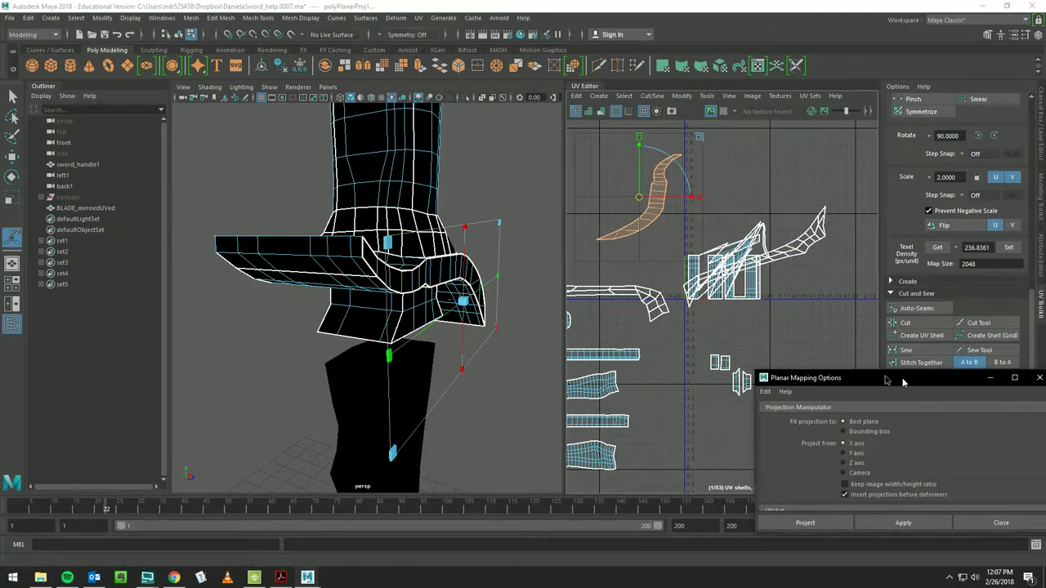
pyautogui.moveTo(912, 392); pyautogui.dragTo(666, 331)
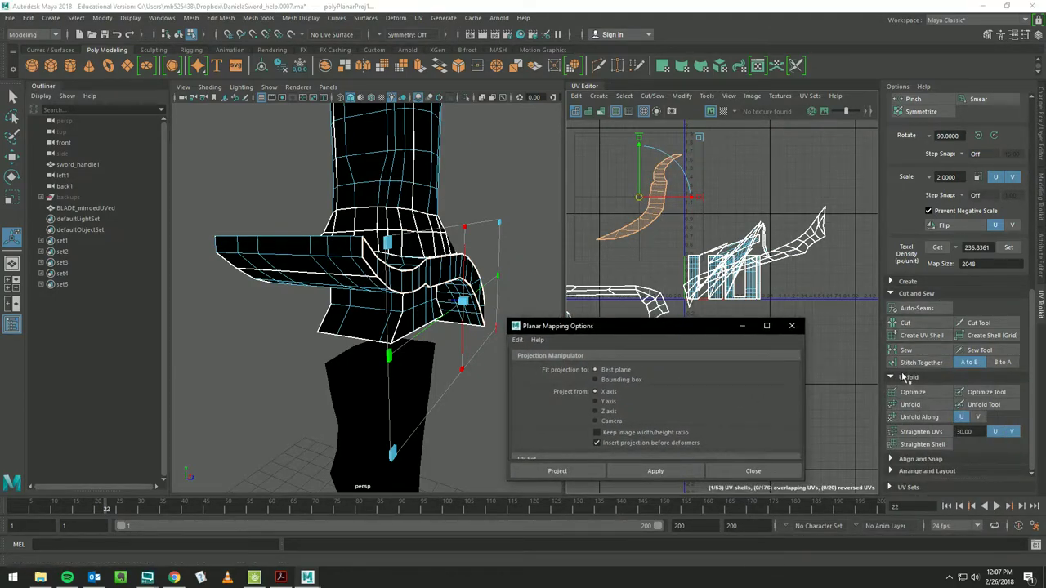
pyautogui.click(911, 404)
pyautogui.click(911, 404)
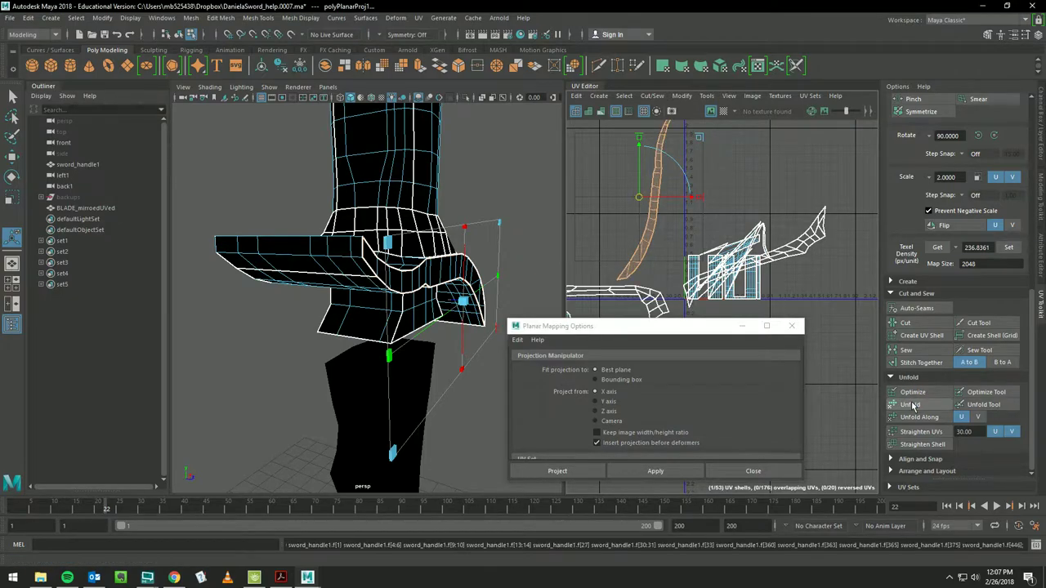
# - Select the strip of faces along the guard prong, including its tip faces
pyautogui.keyDown('alt'); pyautogui.moveTo(491, 267); pyautogui.dragTo(479, 196); pyautogui.keyUp('alt')
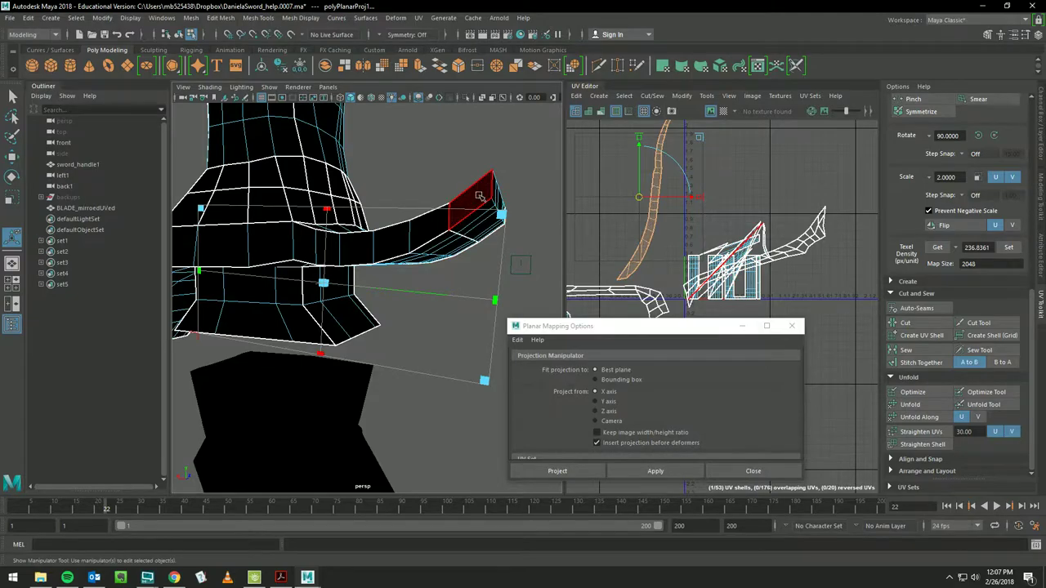
pyautogui.click(479, 196)
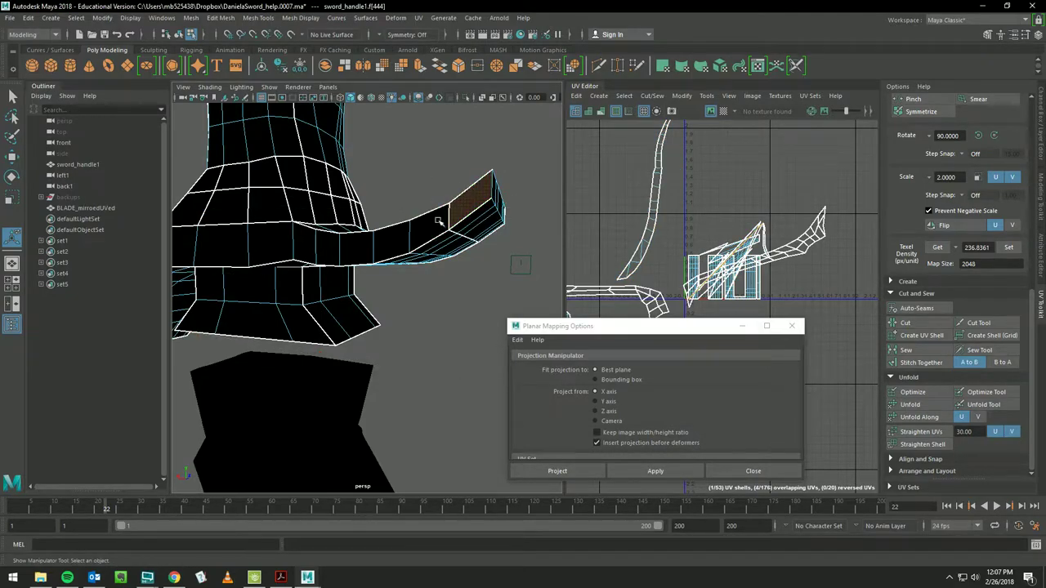
pyautogui.keyDown('alt'); pyautogui.moveTo(439, 221); pyautogui.dragTo(531, 191); pyautogui.keyUp('alt')
pyautogui.click(527, 200)
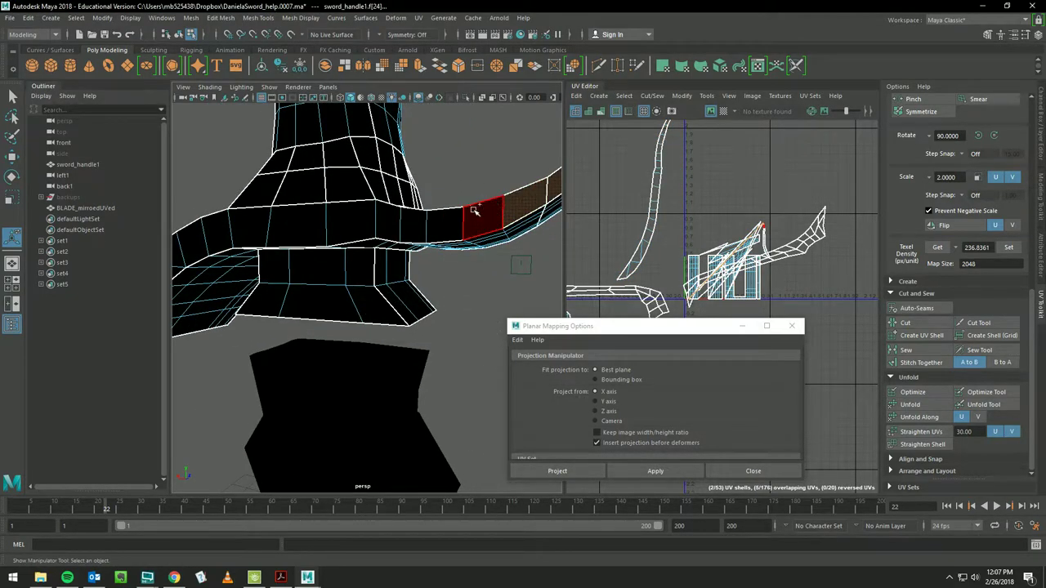
pyautogui.click(394, 184)
pyautogui.keyDown('alt'); pyautogui.moveTo(393, 184); pyautogui.dragTo(402, 264); pyautogui.keyUp('alt')
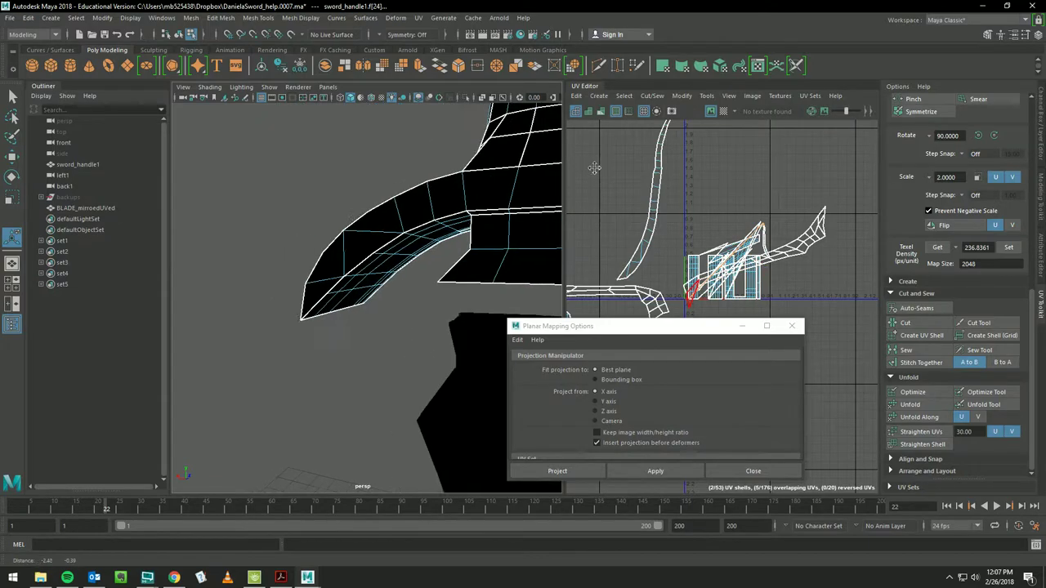
pyautogui.doubleClick(441, 204)
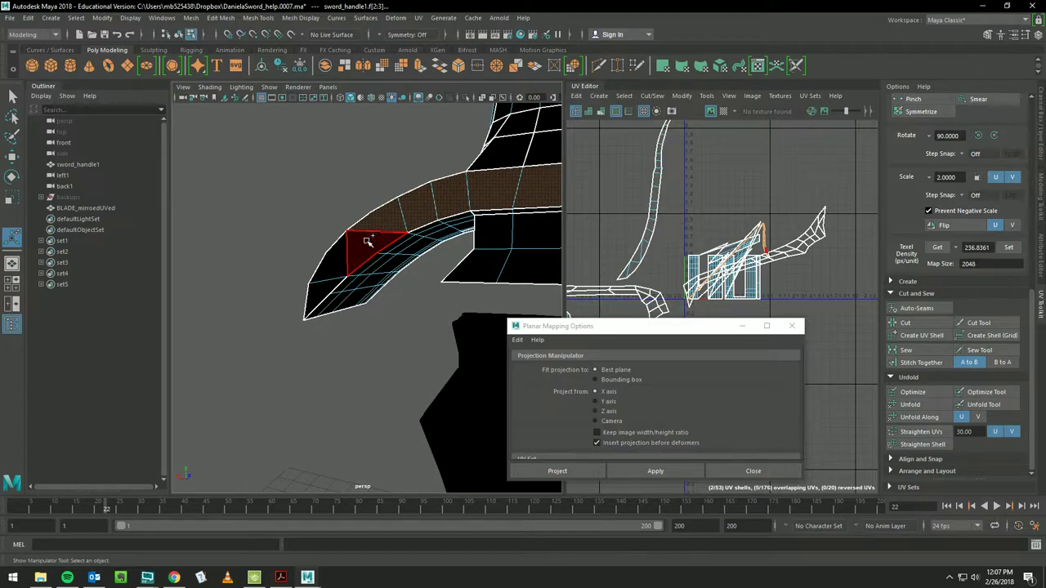
pyautogui.keyDown('shift'); pyautogui.click(327, 292); pyautogui.keyUp('shift')
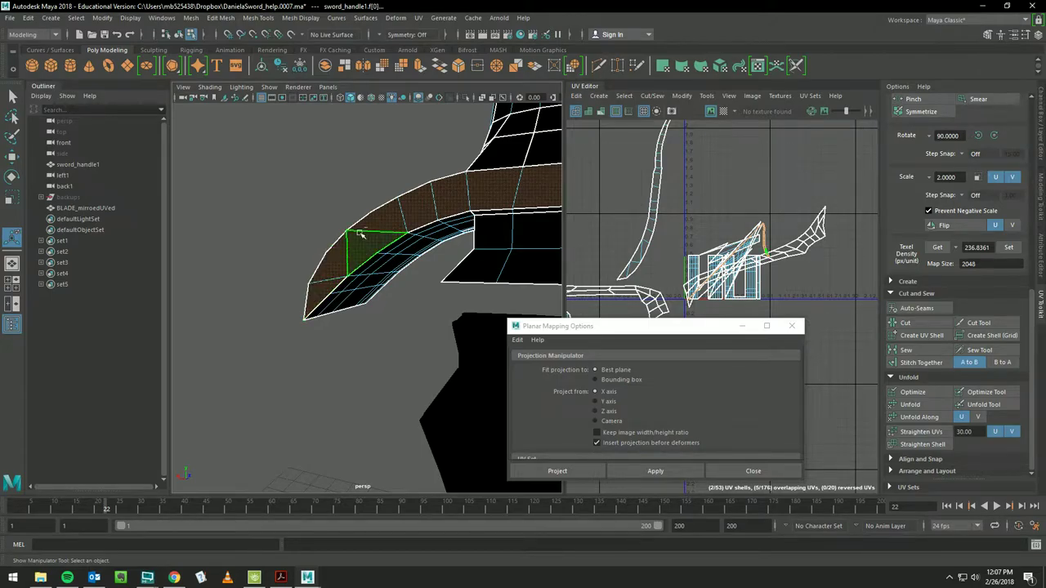
pyautogui.press('f')
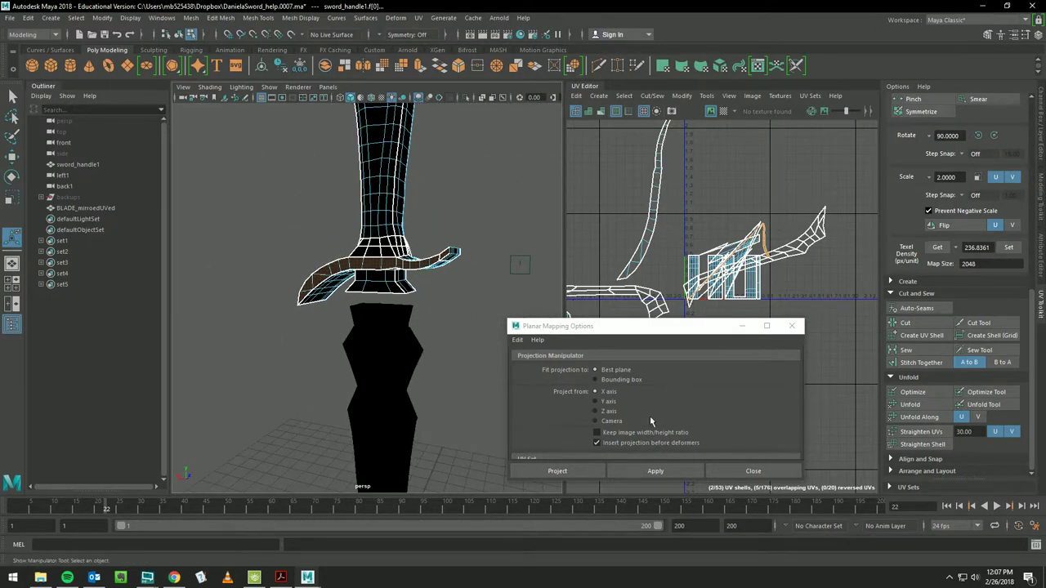
# - Planar-project the prong faces, then optimize and unfold the prong's UV shell
pyautogui.click(638, 470)
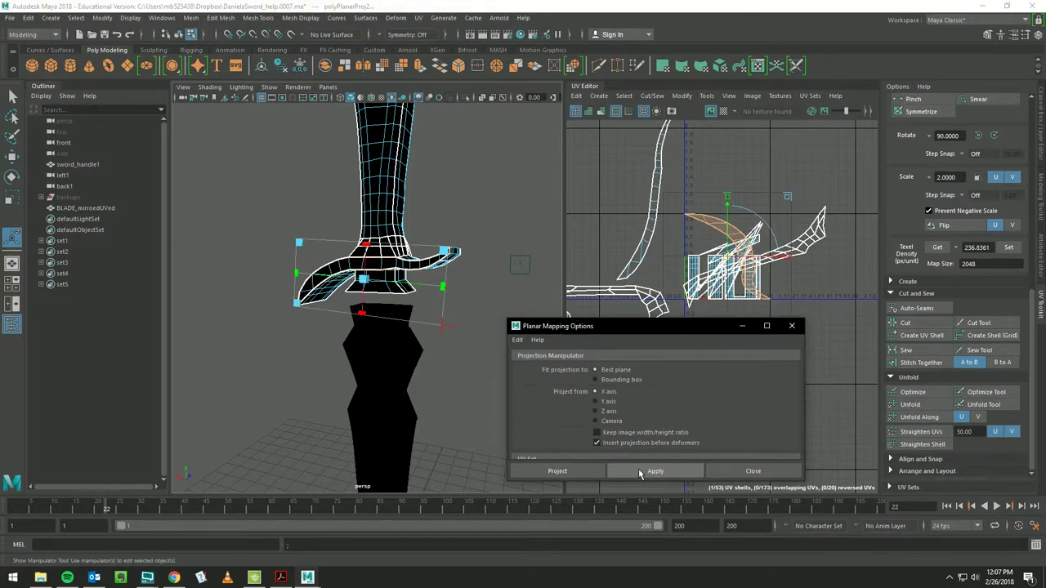
pyautogui.click(910, 395)
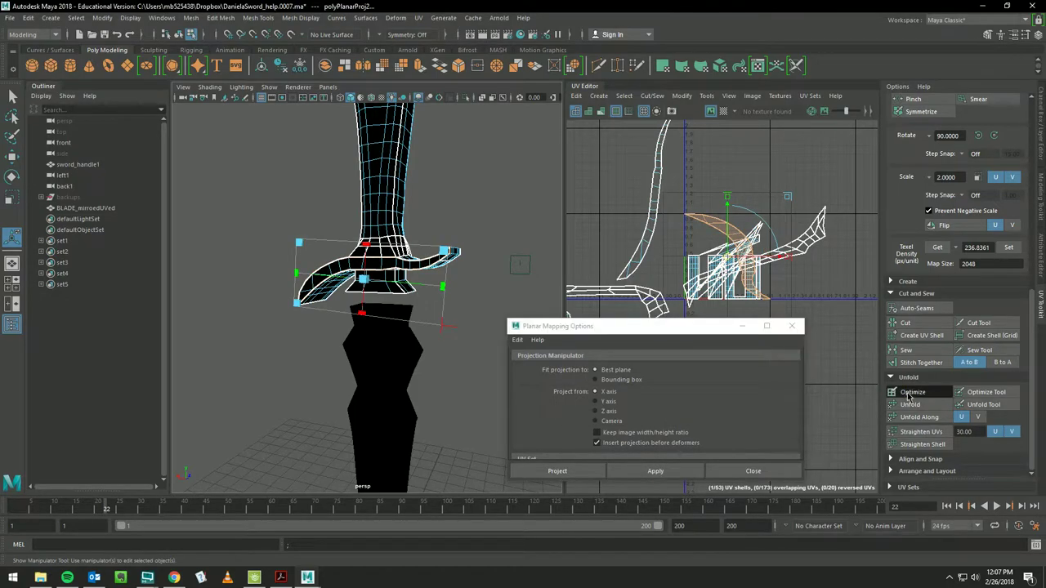
pyautogui.click(908, 405)
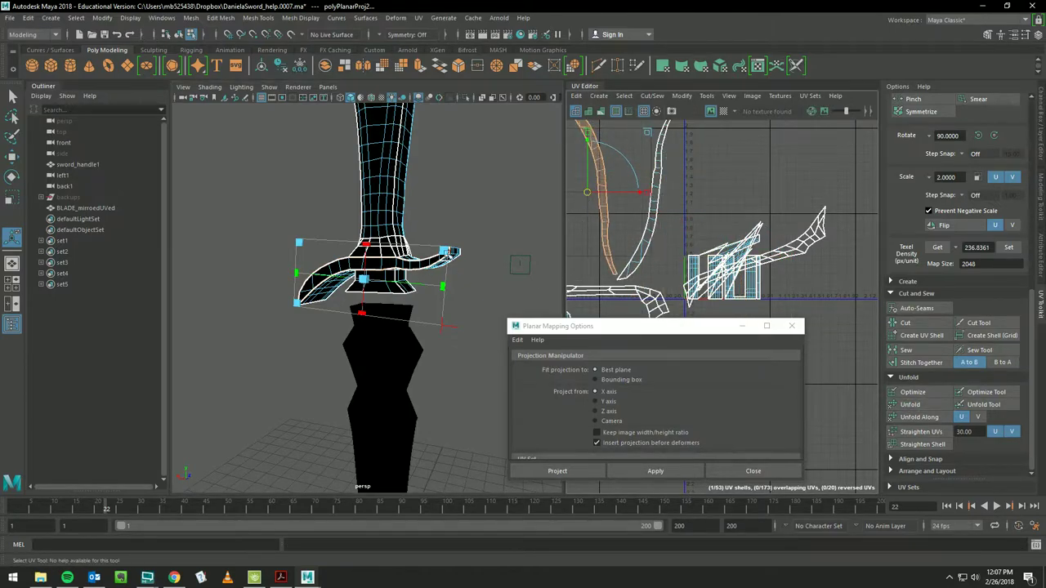
pyautogui.keyDown('alt'); pyautogui.moveTo(449, 250); pyautogui.dragTo(494, 278); pyautogui.keyUp('alt')
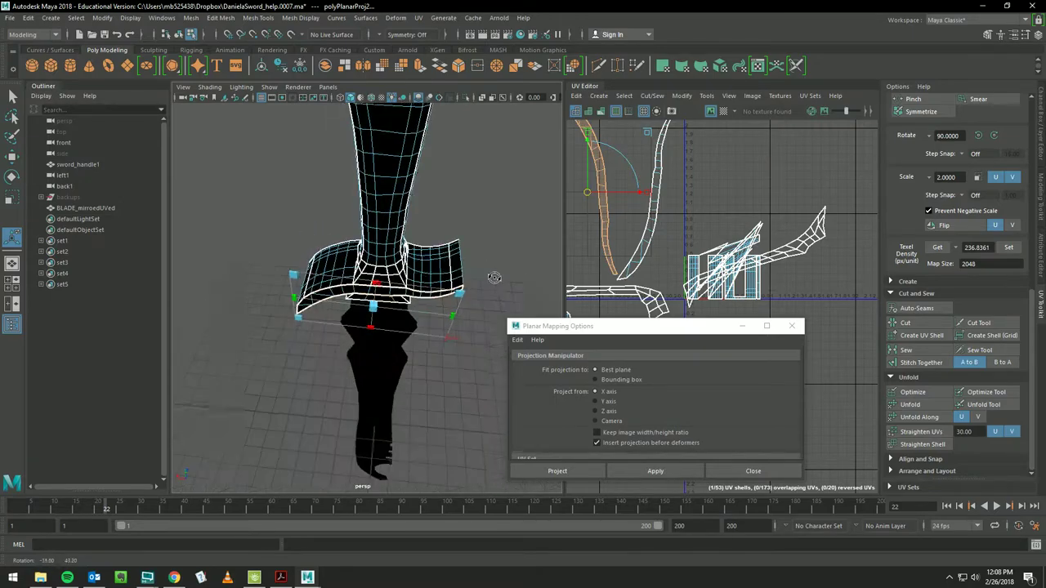
pyautogui.keyDown('alt'); pyautogui.moveTo(431, 234); pyautogui.dragTo(438, 182, button='middle'); pyautogui.keyUp('alt')
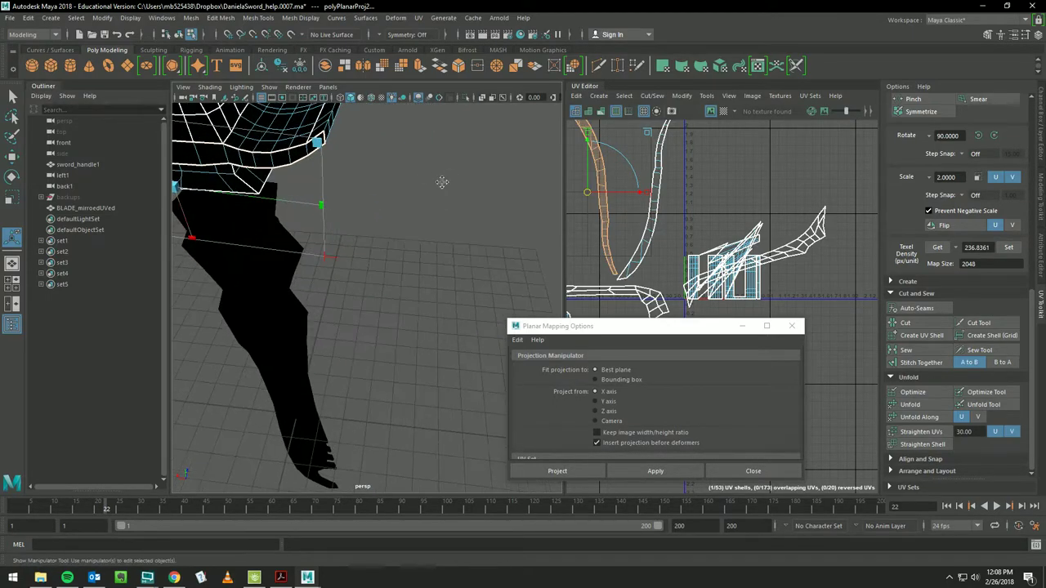
pyautogui.moveTo(439, 183)
pyautogui.keyDown('alt'); pyautogui.mouseDown()
pyautogui.moveTo(396, 241)
pyautogui.moveTo(310, 245)
pyautogui.mouseUp(); pyautogui.keyUp('alt')
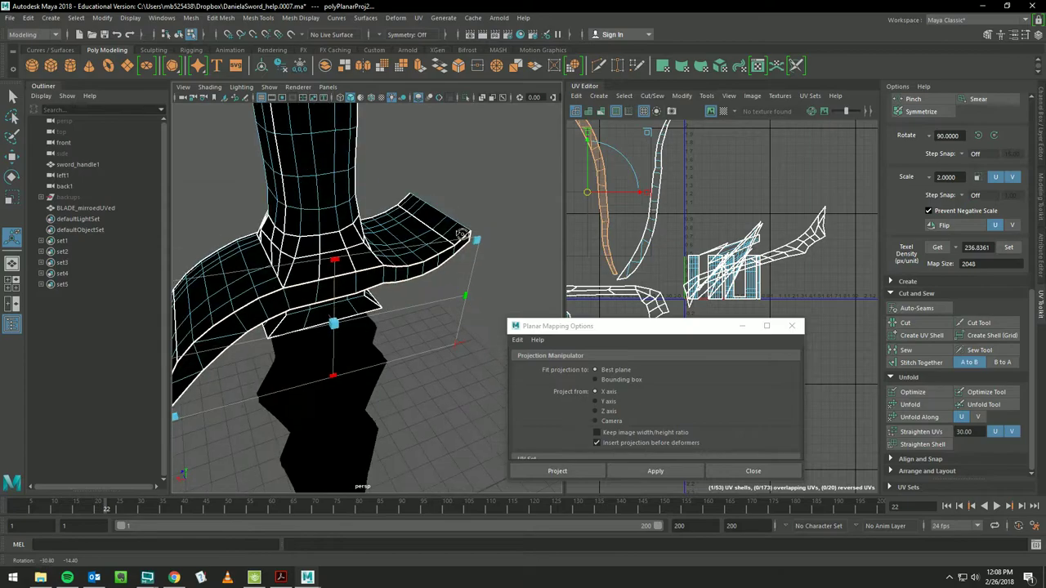
# - Select both guard collar face loops and apply Automatic UV mapping to them
pyautogui.click(296, 245)
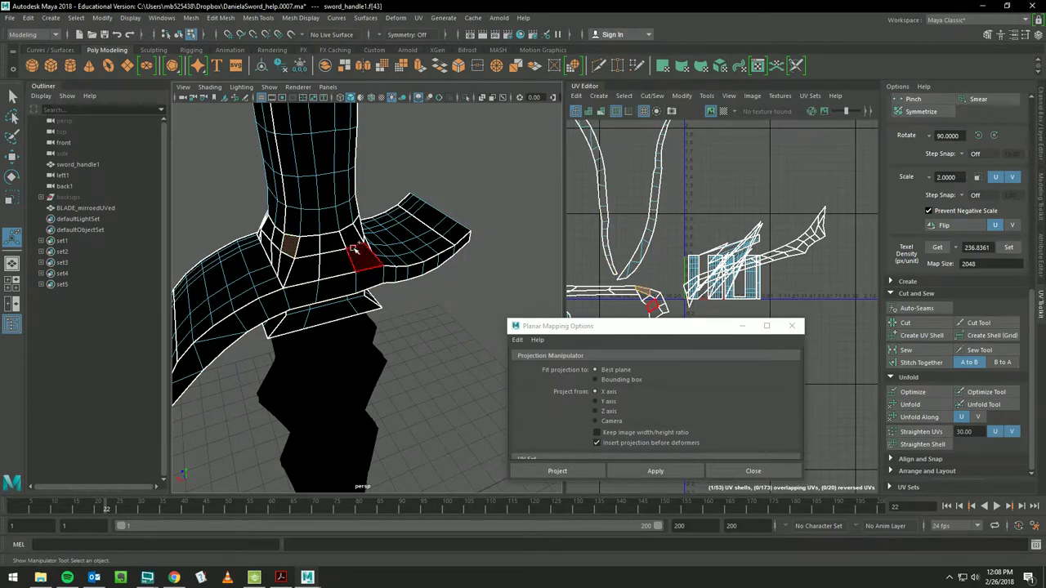
pyautogui.click(286, 234)
pyautogui.doubleClick(306, 243)
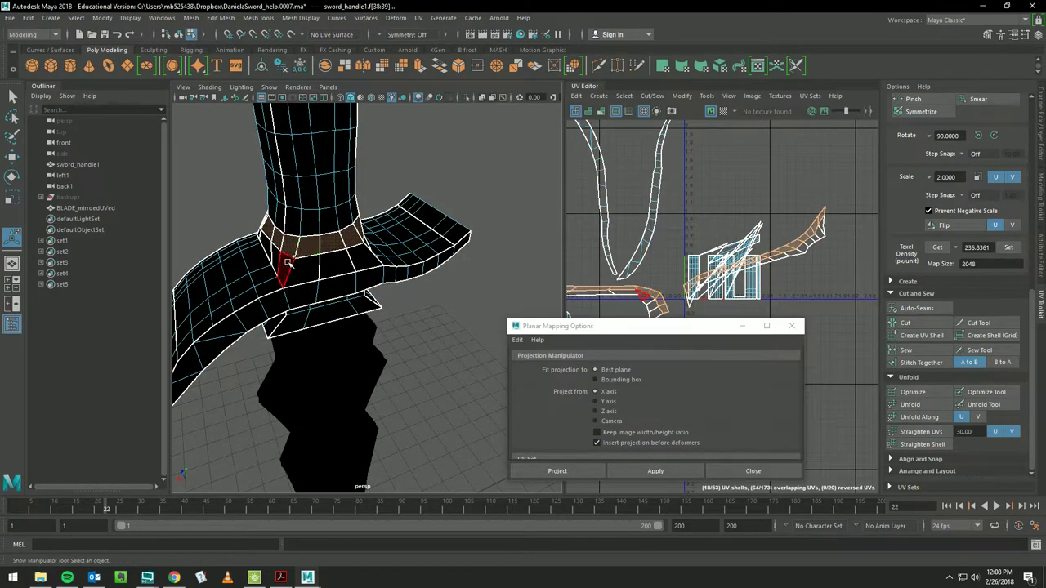
pyautogui.keyDown('shift'); pyautogui.doubleClick(296, 264); pyautogui.keyUp('shift')
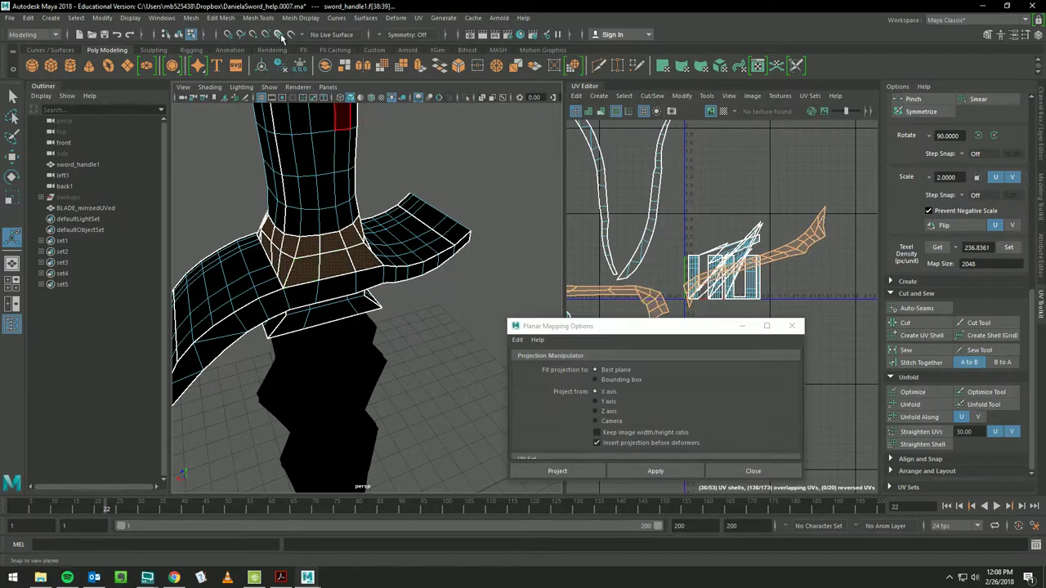
pyautogui.click(418, 18)
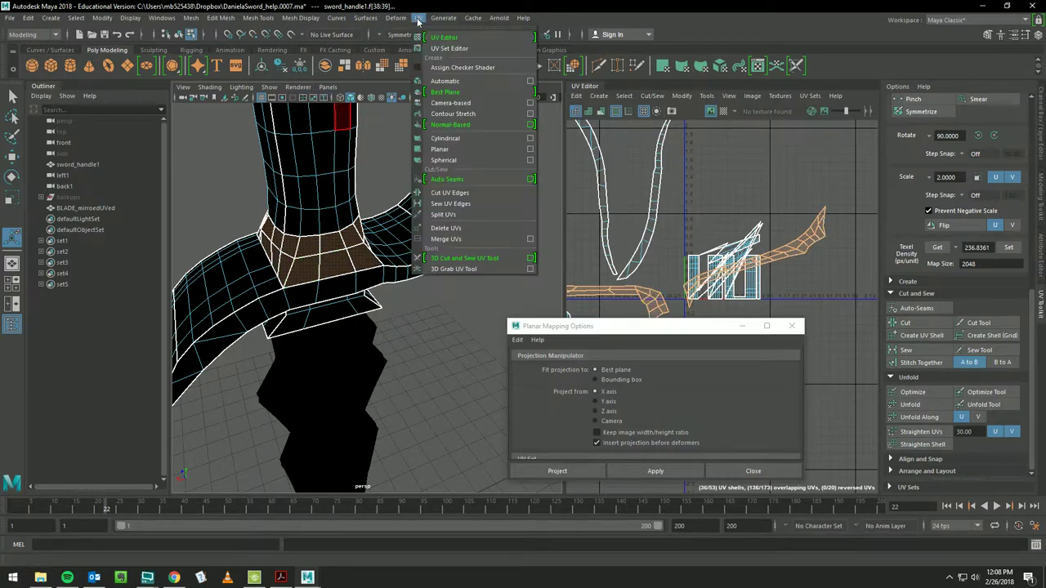
pyautogui.click(436, 80)
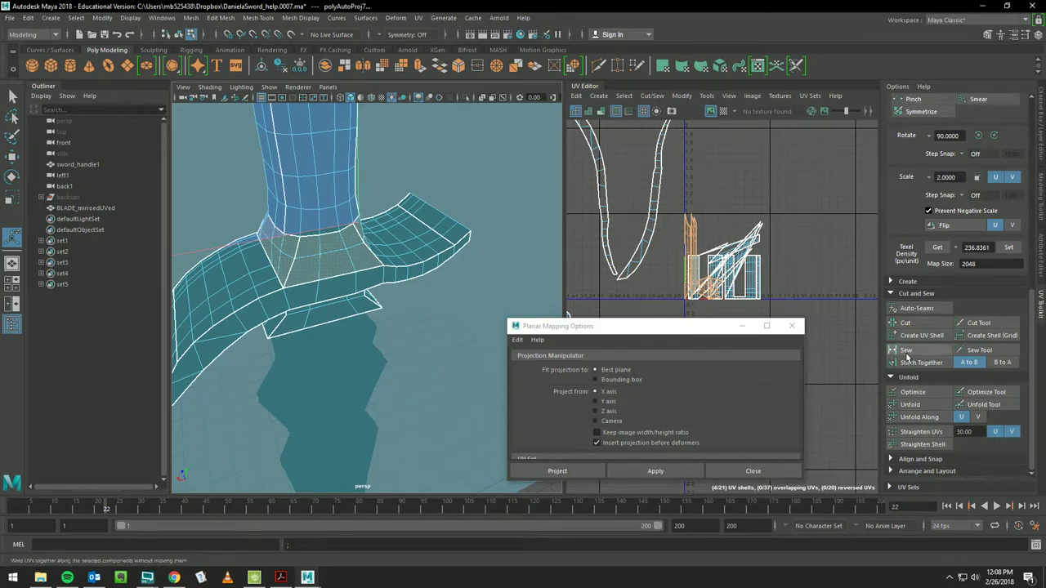
# - Optimize and unfold the collar UVs, close Planar options, and set texel density 236.8361
pyautogui.click(907, 392)
pyautogui.click(905, 404)
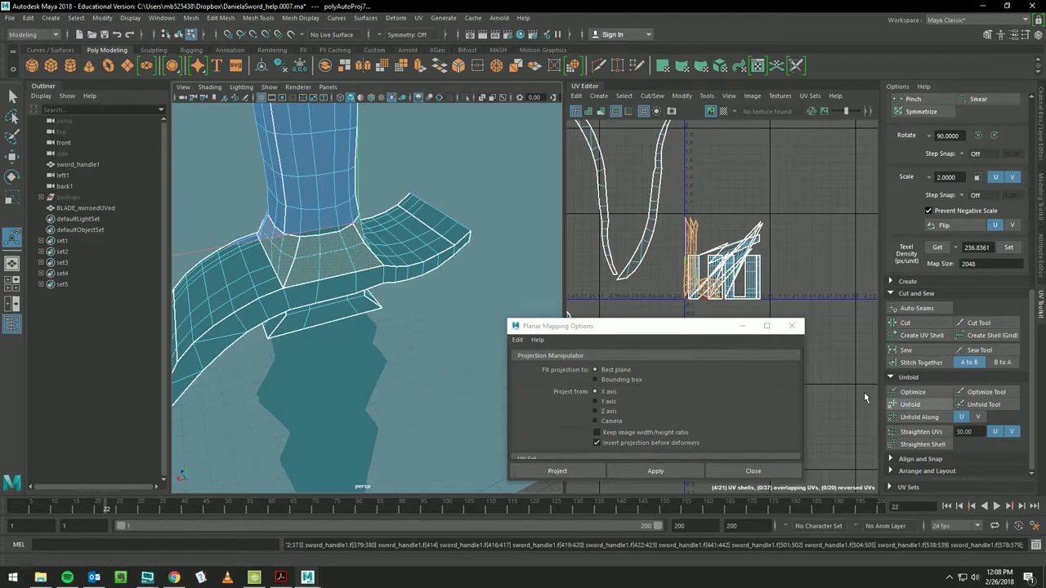
pyautogui.click(746, 472)
pyautogui.click(1008, 248)
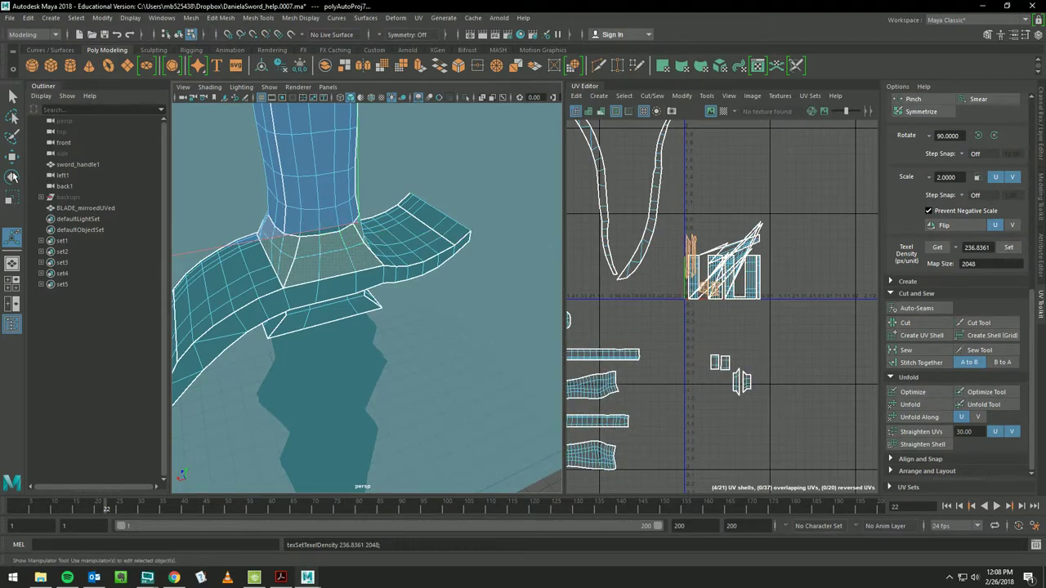
# - Move the collar UV shells down-right, below the main UV layout
pyautogui.click(9, 152)
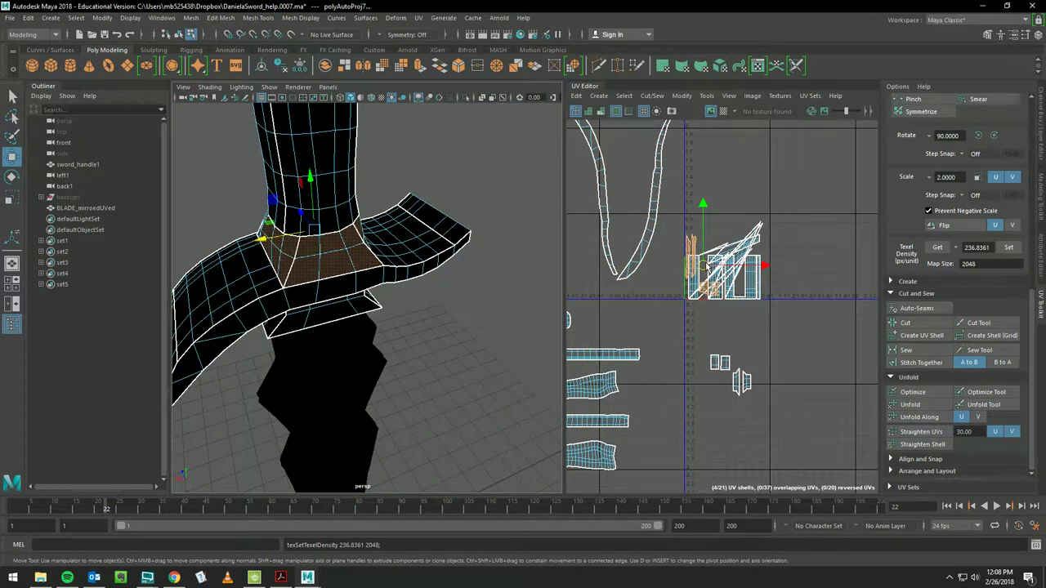
pyautogui.moveTo(706, 268); pyautogui.dragTo(778, 347)
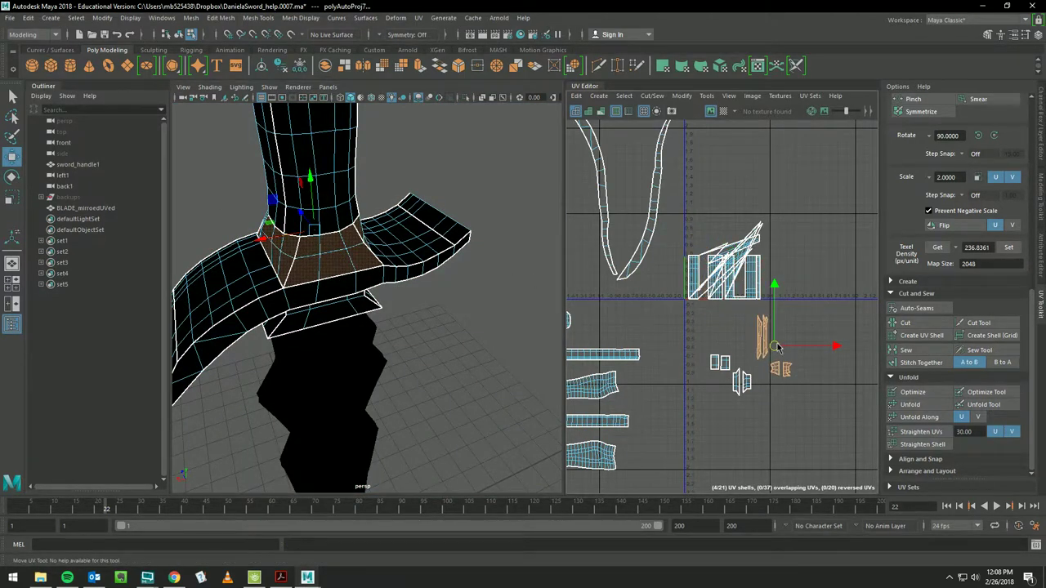
pyautogui.moveTo(352, 245)
pyautogui.keyDown('alt'); pyautogui.mouseDown()
pyautogui.moveTo(392, 242)
pyautogui.moveTo(367, 250)
pyautogui.mouseUp(); pyautogui.keyUp('alt')
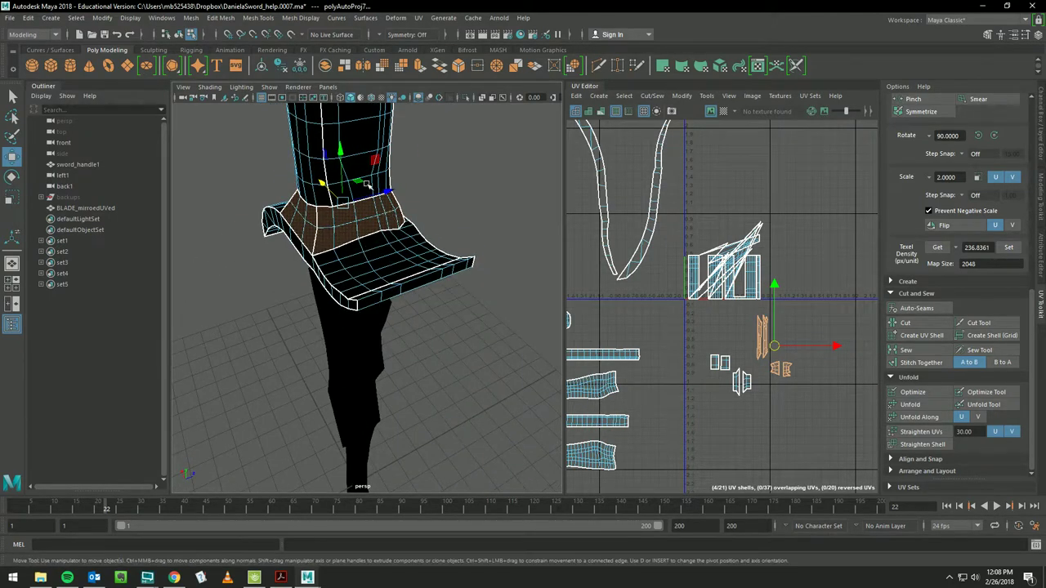
pyautogui.keyDown('alt'); pyautogui.moveTo(368, 185); pyautogui.dragTo(425, 291, button='right'); pyautogui.keyUp('alt')
pyautogui.keyDown('alt'); pyautogui.moveTo(476, 278); pyautogui.dragTo(221, 244); pyautogui.keyUp('alt')
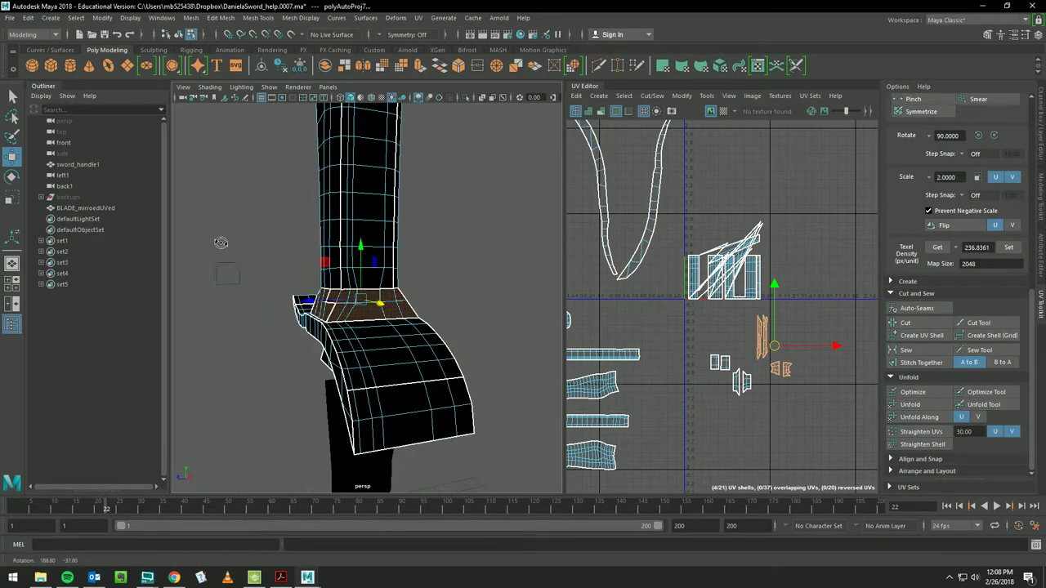
pyautogui.keyDown('alt'); pyautogui.moveTo(222, 243); pyautogui.dragTo(467, 243, button='right'); pyautogui.keyUp('alt')
pyautogui.keyDown('alt'); pyautogui.moveTo(467, 244); pyautogui.dragTo(430, 272, button='middle'); pyautogui.keyUp('alt')
pyautogui.keyDown('alt'); pyautogui.moveTo(431, 272); pyautogui.dragTo(401, 278); pyautogui.keyUp('alt')
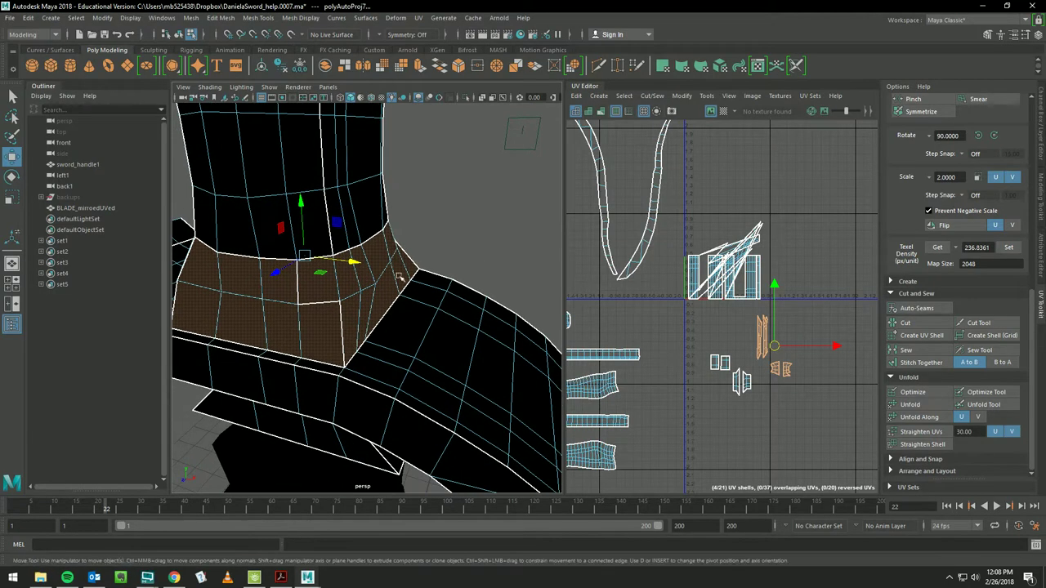
# - Stitch two collar shells together along the vertical seam edge
pyautogui.moveTo(297, 302); pyautogui.dragTo(300, 278, button='right')
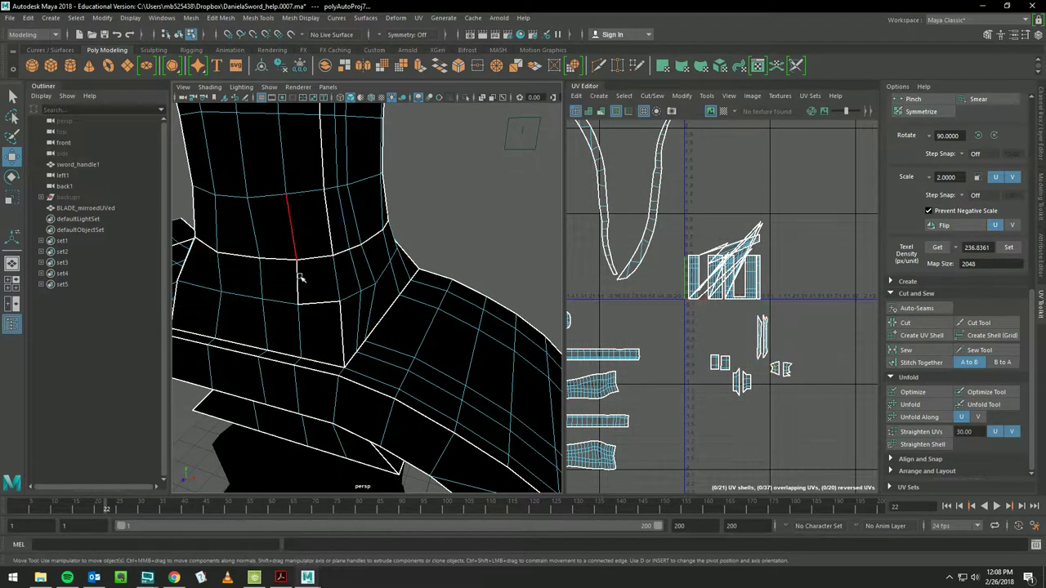
pyautogui.click(302, 290)
pyautogui.keyDown('shift'); pyautogui.moveTo(327, 305); pyautogui.dragTo(333, 307); pyautogui.keyUp('shift')
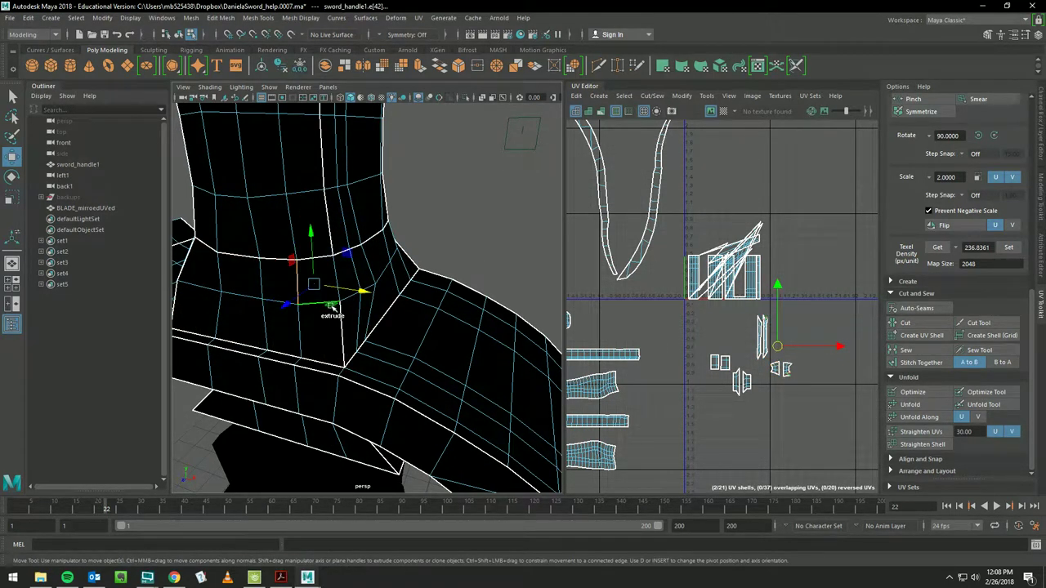
pyautogui.click(911, 362)
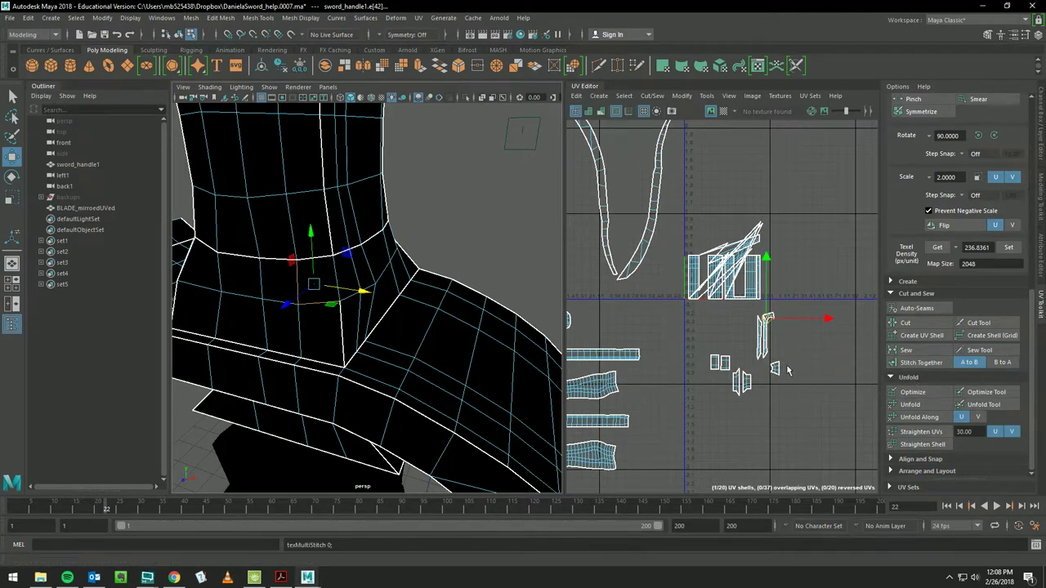
pyautogui.click(529, 325)
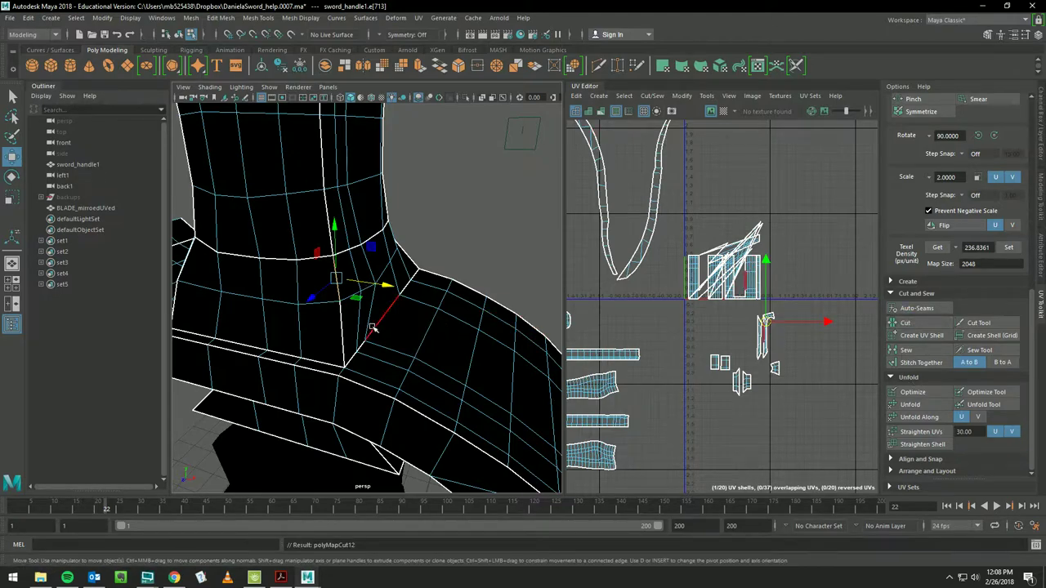
# - Select the collar's UV shells one by one in shell selection mode
pyautogui.moveTo(325, 263)
pyautogui.mouseDown(button='right')
pyautogui.moveTo(370, 266)
pyautogui.moveTo(372, 295)
pyautogui.mouseUp(button='right')
pyautogui.click(327, 308)
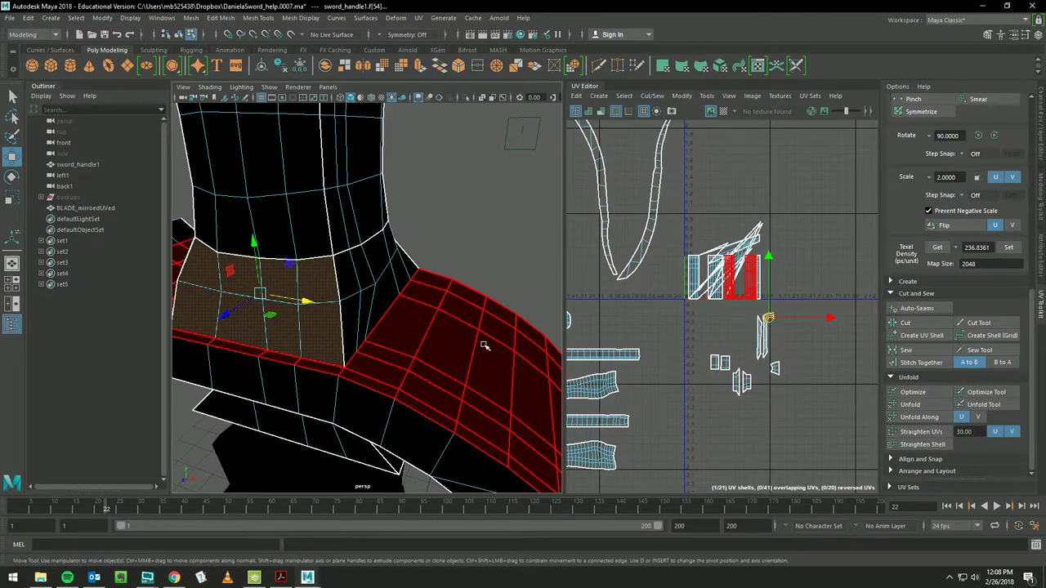
pyautogui.keyDown('shift'); pyautogui.click(384, 299); pyautogui.keyUp('shift')
pyautogui.moveTo(384, 298)
pyautogui.keyDown('alt'); pyautogui.mouseDown()
pyautogui.moveTo(299, 264)
pyautogui.moveTo(346, 266)
pyautogui.mouseUp(); pyautogui.keyUp('alt')
pyautogui.keyDown('shift'); pyautogui.click(457, 353); pyautogui.keyUp('shift')
pyautogui.moveTo(457, 353)
pyautogui.keyDown('alt'); pyautogui.mouseDown()
pyautogui.moveTo(327, 210)
pyautogui.moveTo(416, 191)
pyautogui.moveTo(484, 215)
pyautogui.mouseUp(); pyautogui.keyUp('alt')
pyautogui.keyDown('shift'); pyautogui.click(372, 196); pyautogui.keyUp('shift')
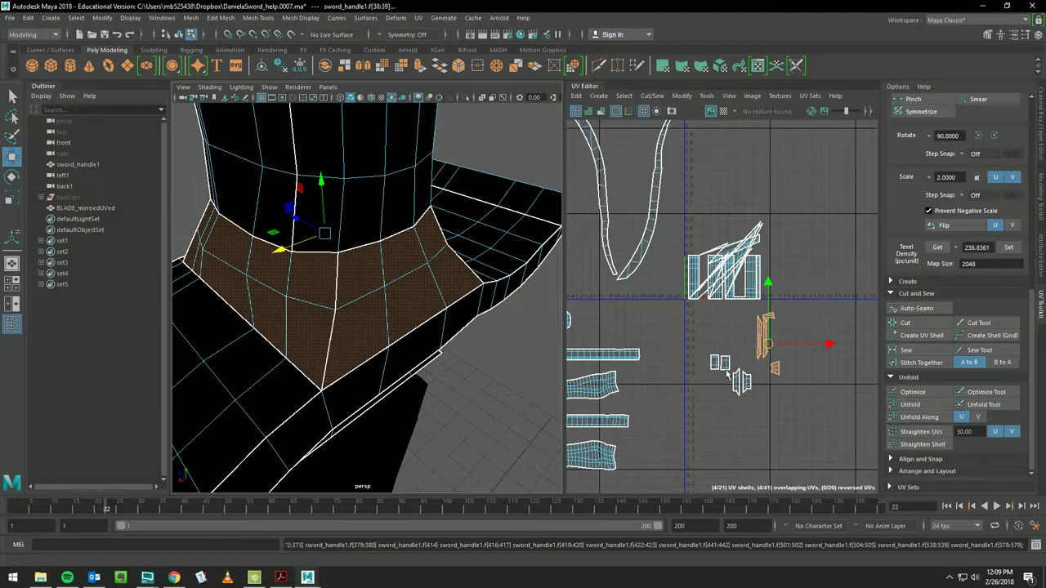
# - Select the small guard UV shell and nudge it slightly to the right
pyautogui.moveTo(458, 261)
pyautogui.keyDown('alt'); pyautogui.mouseDown()
pyautogui.moveTo(483, 269)
pyautogui.moveTo(433, 269)
pyautogui.moveTo(362, 303)
pyautogui.moveTo(392, 310)
pyautogui.mouseUp(); pyautogui.keyUp('alt')
pyautogui.click(766, 336)
pyautogui.scroll(2, 768, 344)
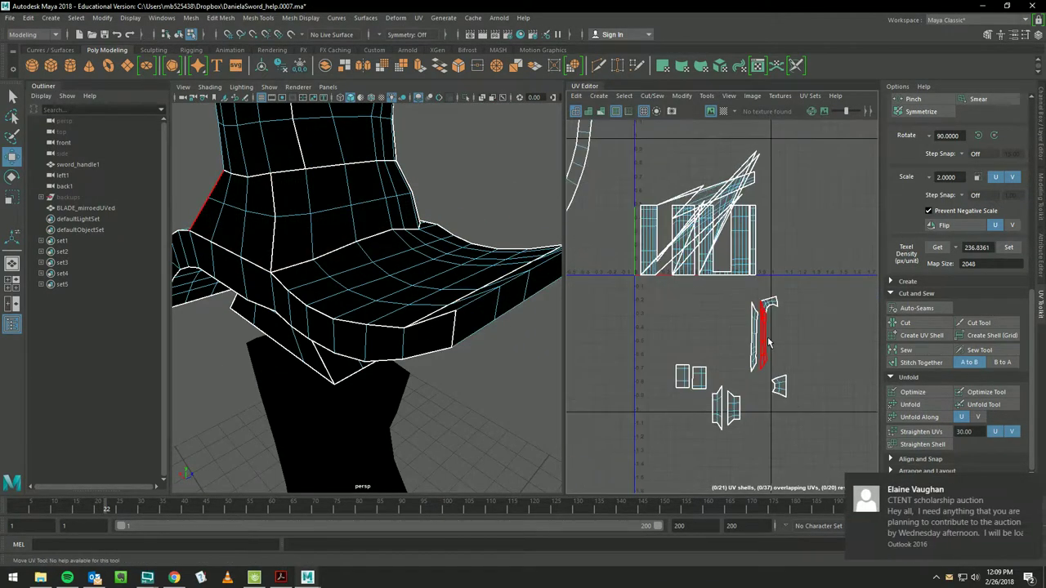
pyautogui.scroll(2, 768, 343)
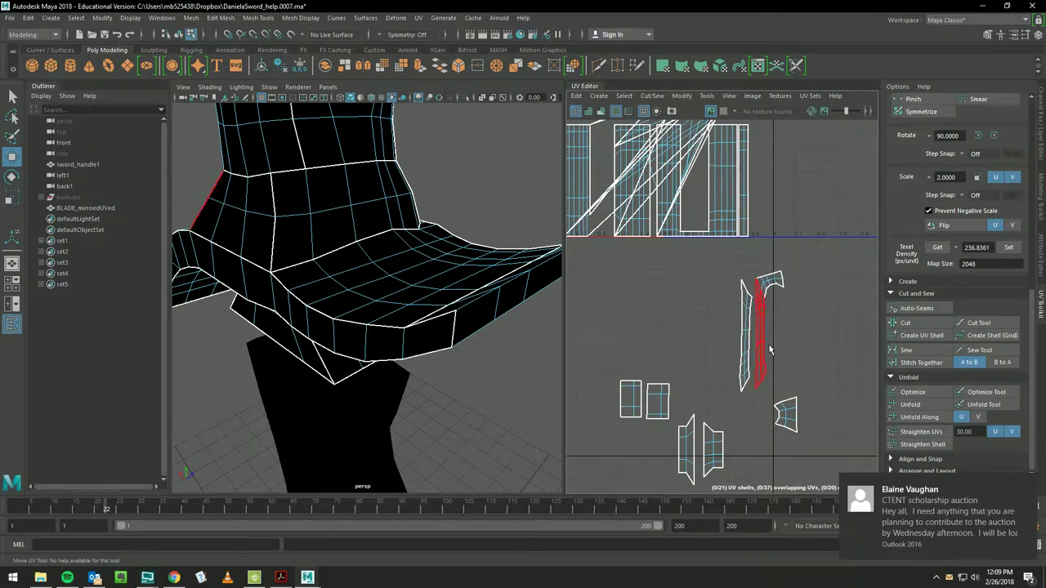
pyautogui.click(771, 281)
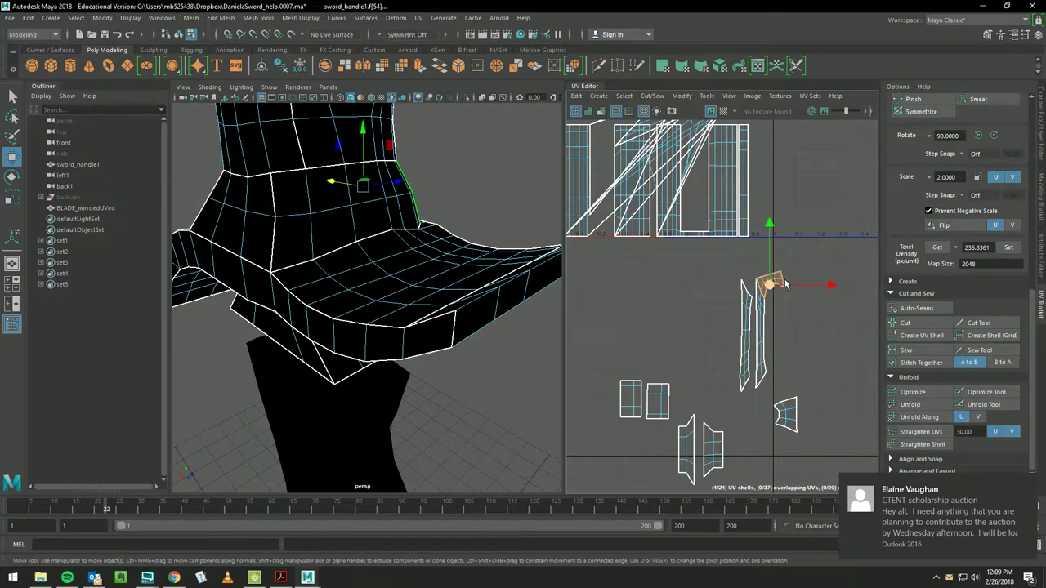
pyautogui.moveTo(771, 284); pyautogui.dragTo(788, 280)
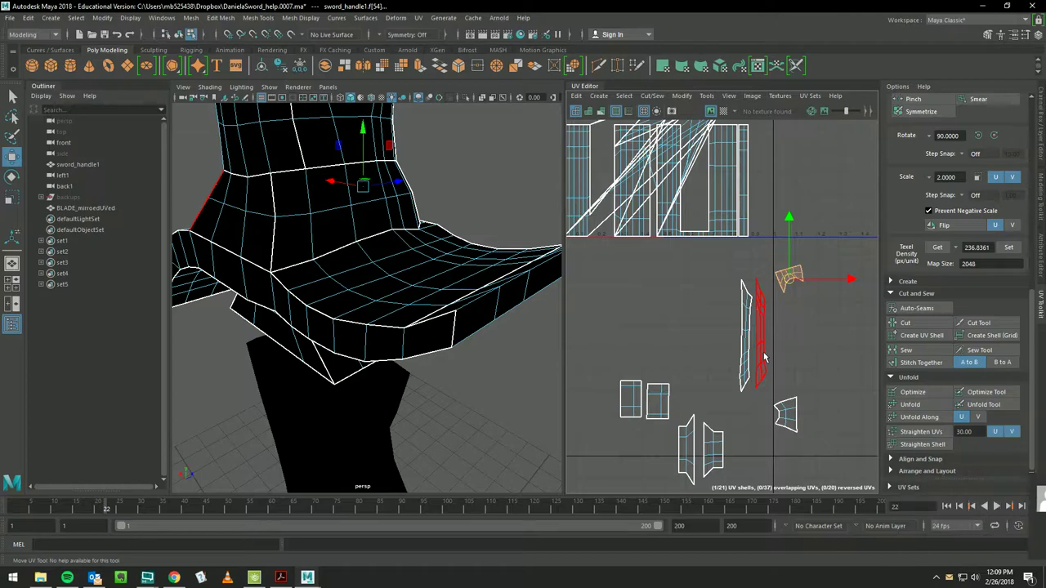
pyautogui.scroll(-3, 746, 373)
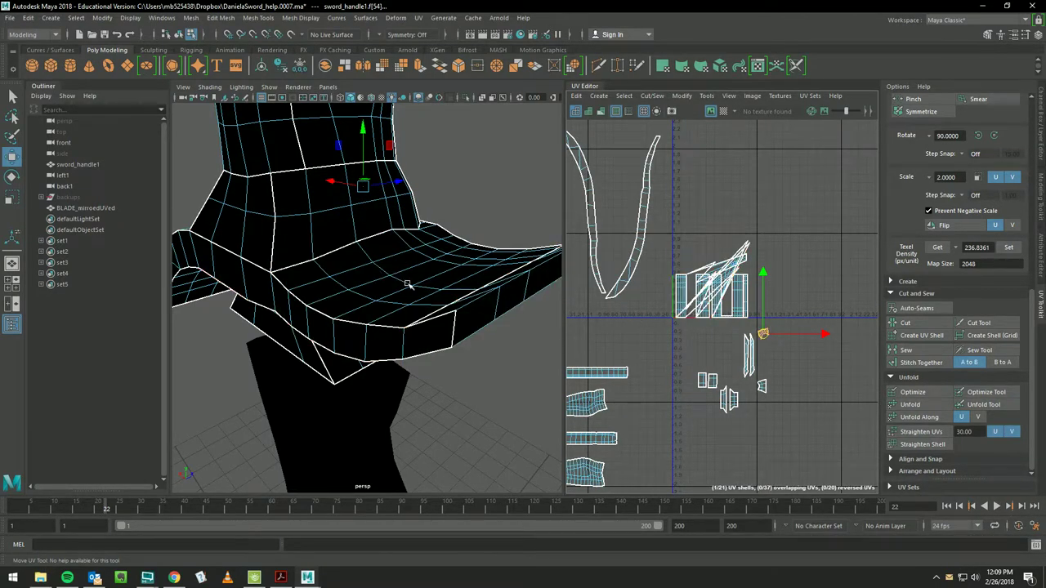
# - Move the guard's top-surface UV shell up-right into empty UV space
pyautogui.click(741, 305)
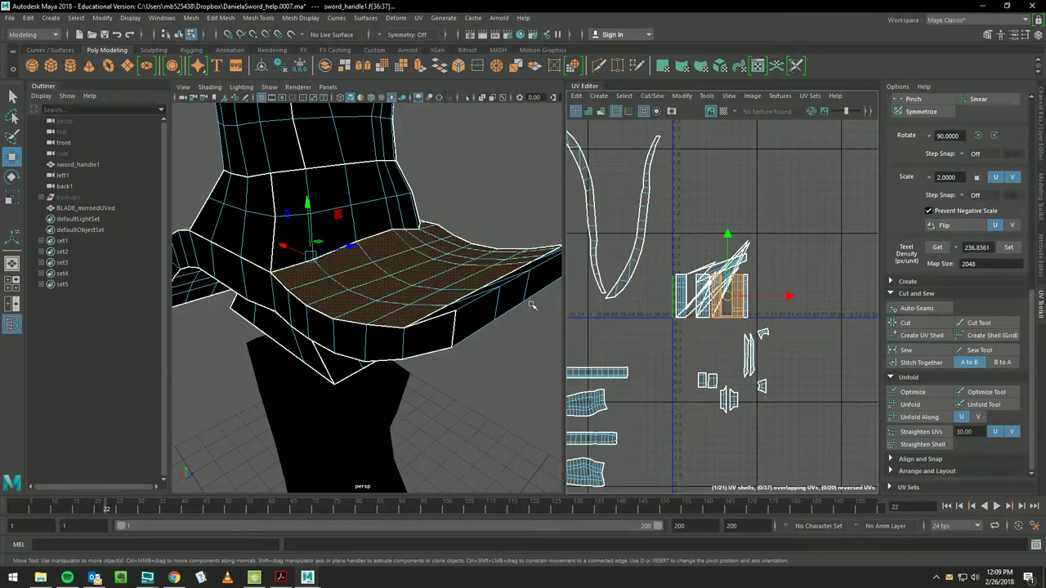
pyautogui.moveTo(509, 281)
pyautogui.keyDown('alt'); pyautogui.mouseDown()
pyautogui.moveTo(316, 288)
pyautogui.moveTo(172, 222)
pyautogui.mouseUp(); pyautogui.keyUp('alt')
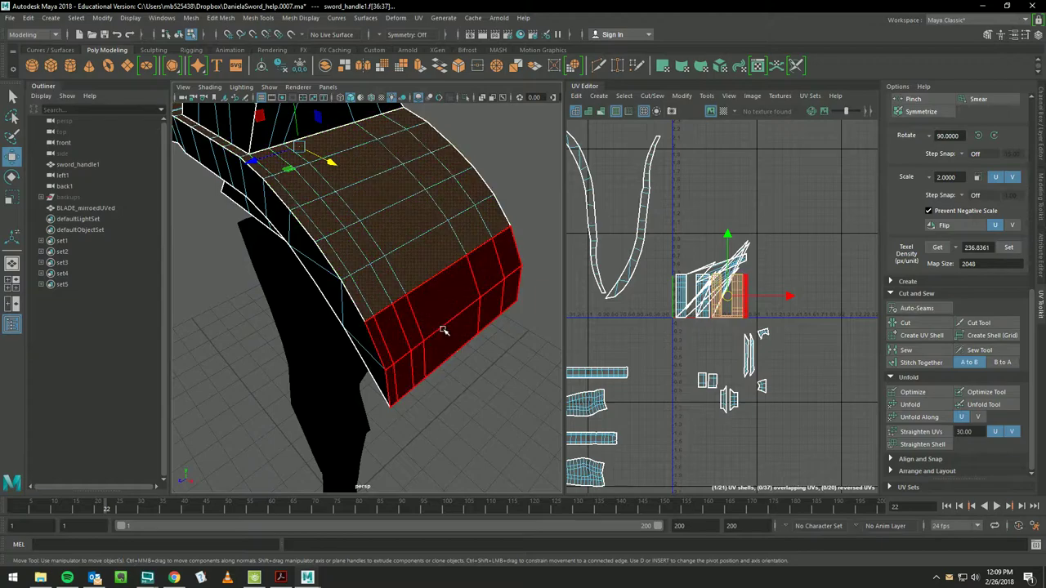
pyautogui.moveTo(438, 330)
pyautogui.keyDown('alt'); pyautogui.mouseDown()
pyautogui.moveTo(415, 266)
pyautogui.moveTo(369, 282)
pyautogui.moveTo(410, 238)
pyautogui.mouseUp(); pyautogui.keyUp('alt')
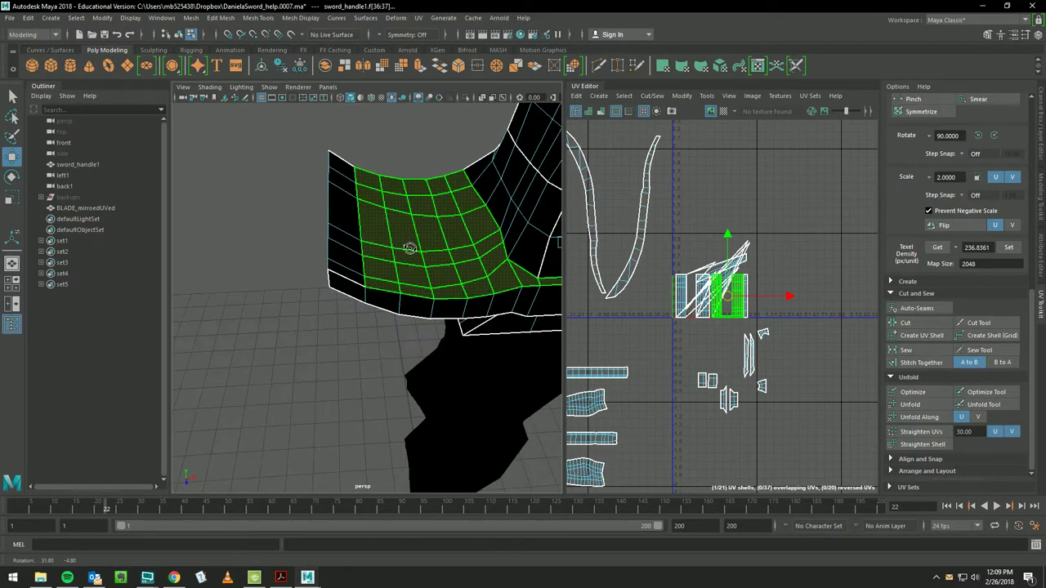
pyautogui.moveTo(345, 210)
pyautogui.keyDown('alt'); pyautogui.mouseDown()
pyautogui.moveTo(225, 183)
pyautogui.moveTo(285, 249)
pyautogui.moveTo(431, 226)
pyautogui.moveTo(457, 245)
pyautogui.mouseUp(); pyautogui.keyUp('alt')
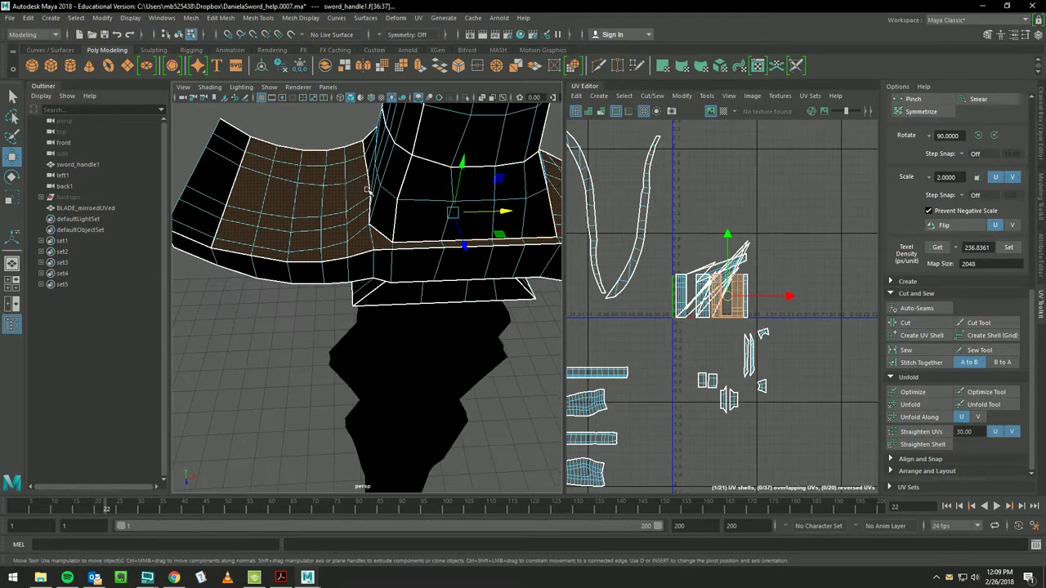
pyautogui.moveTo(727, 298); pyautogui.dragTo(786, 260)
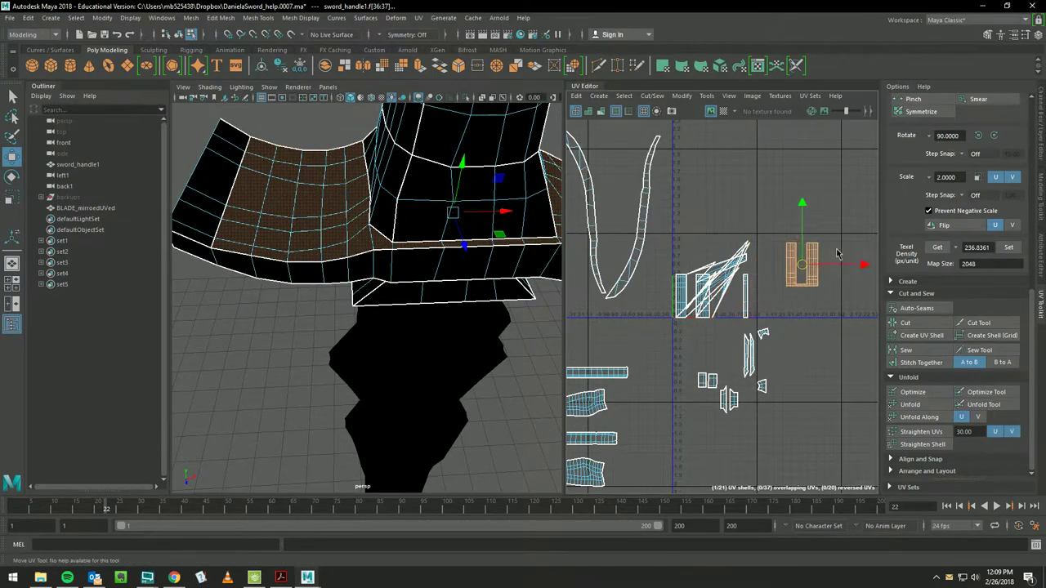
pyautogui.moveTo(439, 234)
pyautogui.keyDown('alt'); pyautogui.mouseDown()
pyautogui.moveTo(295, 211)
pyautogui.moveTo(251, 147)
pyautogui.moveTo(318, 188)
pyautogui.mouseUp(); pyautogui.keyUp('alt')
pyautogui.click(258, 275)
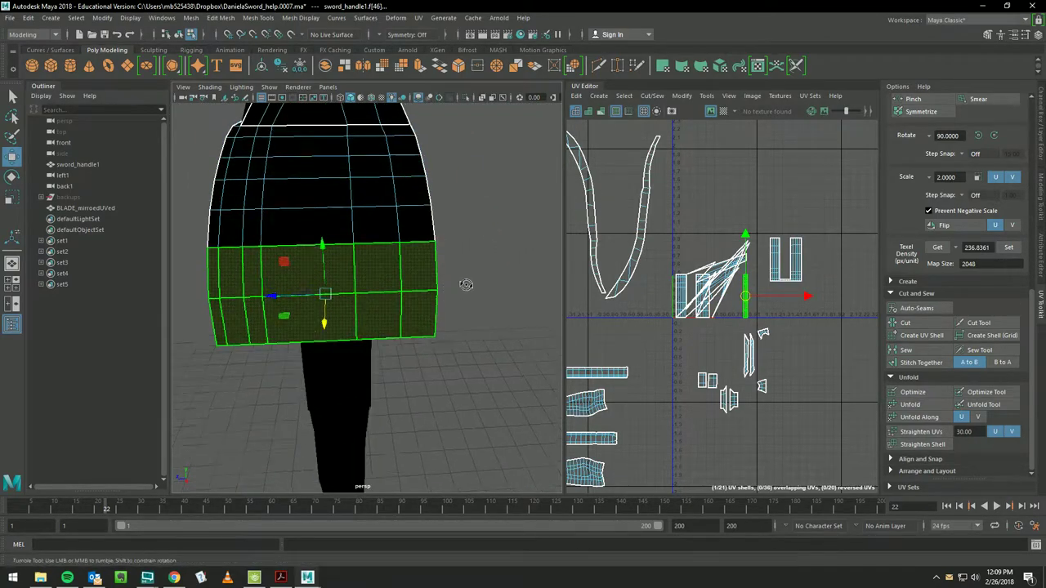
# - Stitch the band's UV shells together along the shared edge loop
pyautogui.keyDown('alt'); pyautogui.moveTo(258, 276); pyautogui.dragTo(420, 242); pyautogui.keyUp('alt')
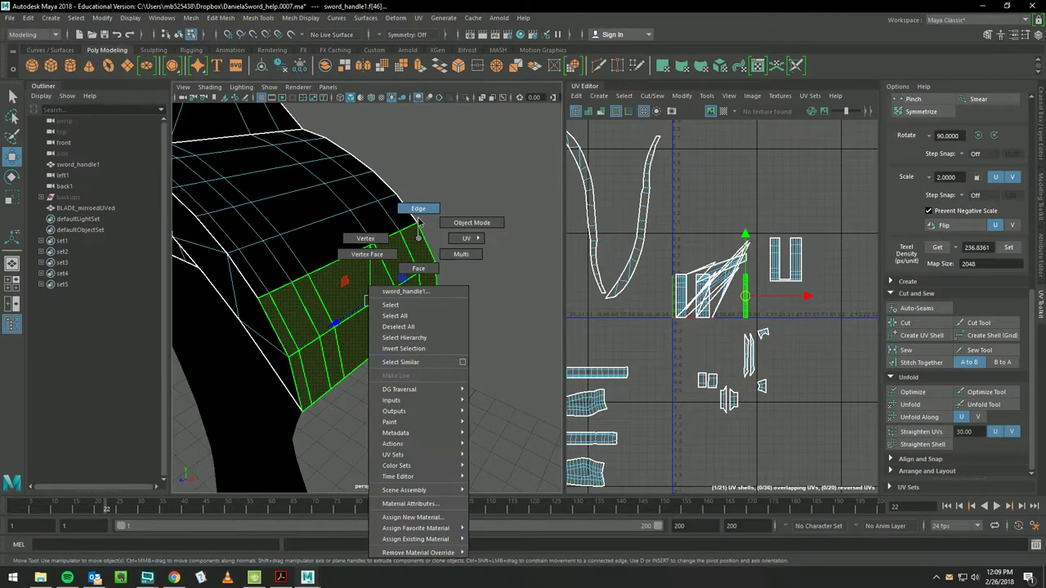
pyautogui.moveTo(419, 242); pyautogui.dragTo(412, 214, button='right')
pyautogui.doubleClick(402, 235)
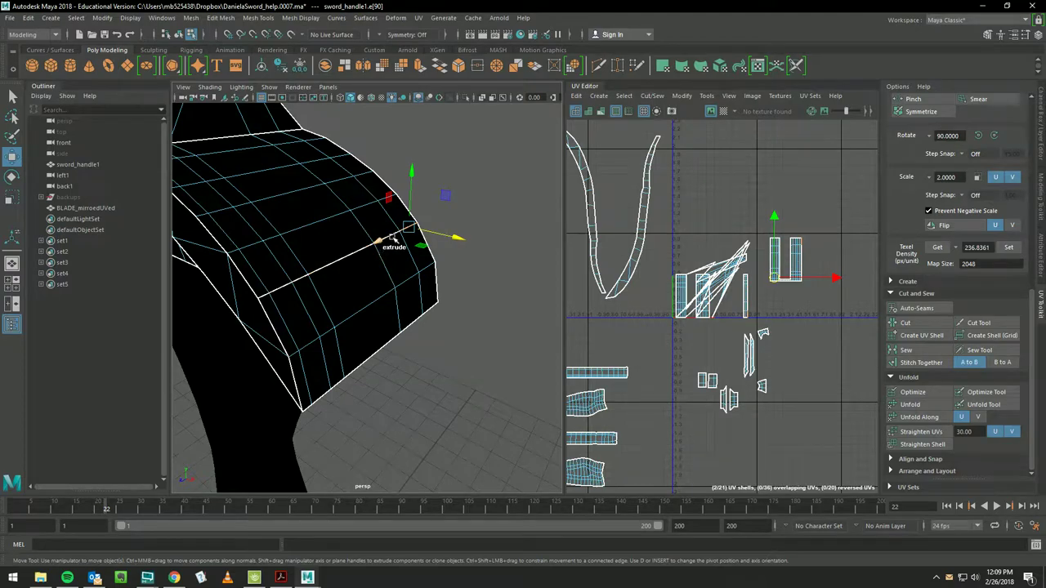
pyautogui.keyDown('alt'); pyautogui.moveTo(390, 237); pyautogui.dragTo(403, 243); pyautogui.keyUp('alt')
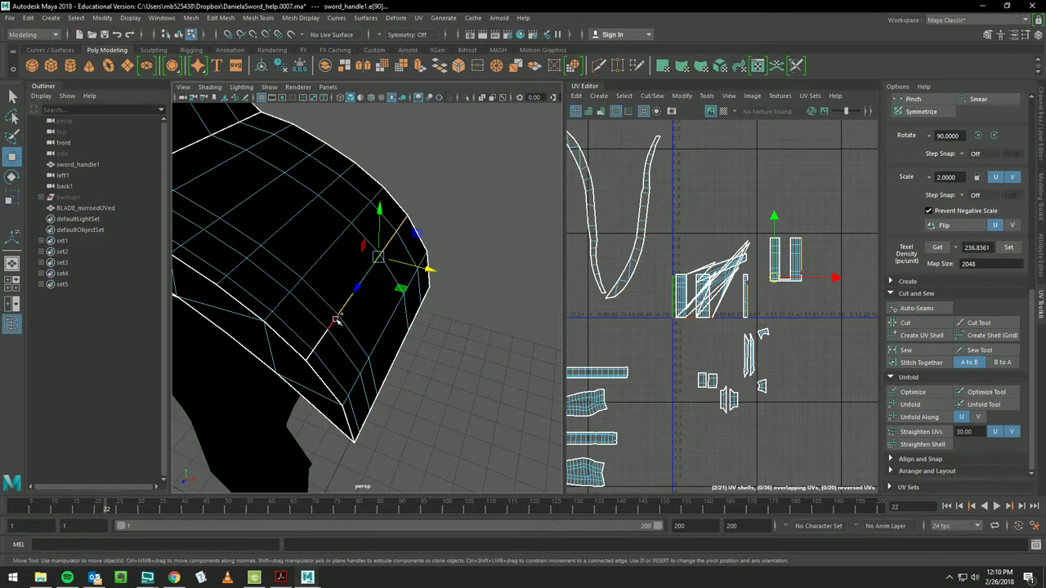
pyautogui.doubleClick(317, 348)
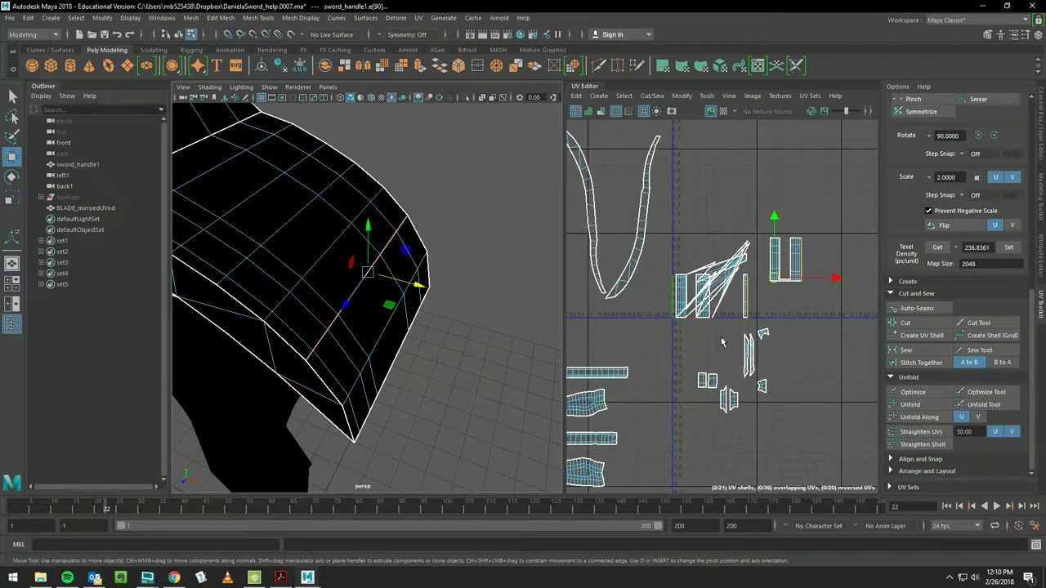
pyautogui.click(915, 362)
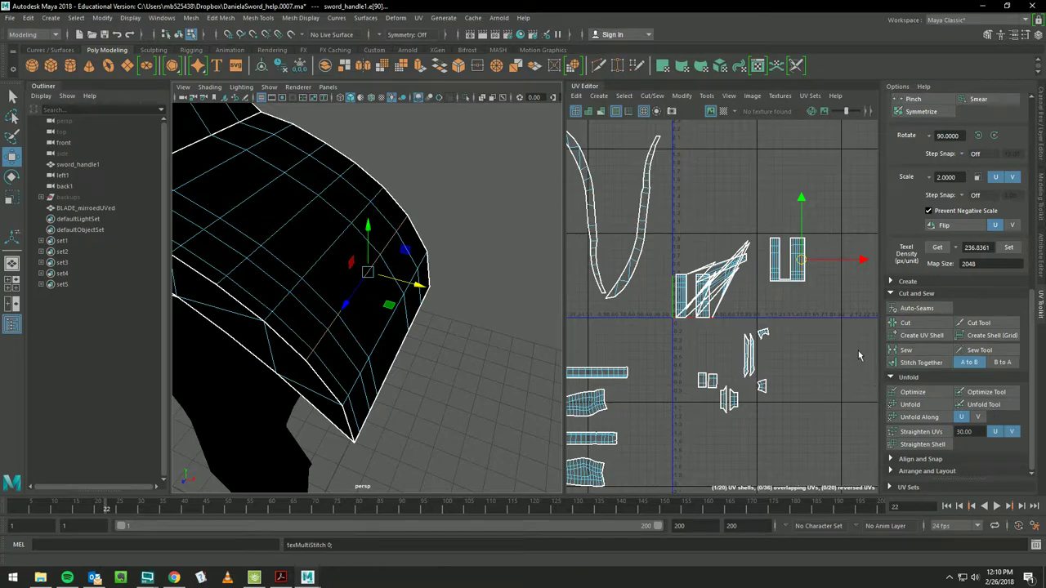
# - Cut the UVs along the guard's left border edge
pyautogui.moveTo(433, 363)
pyautogui.keyDown('alt'); pyautogui.mouseDown()
pyautogui.moveTo(446, 234)
pyautogui.moveTo(270, 245)
pyautogui.mouseUp(); pyautogui.keyUp('alt')
pyautogui.scroll(-5, 263, 271)
pyautogui.scroll(2, 264, 272)
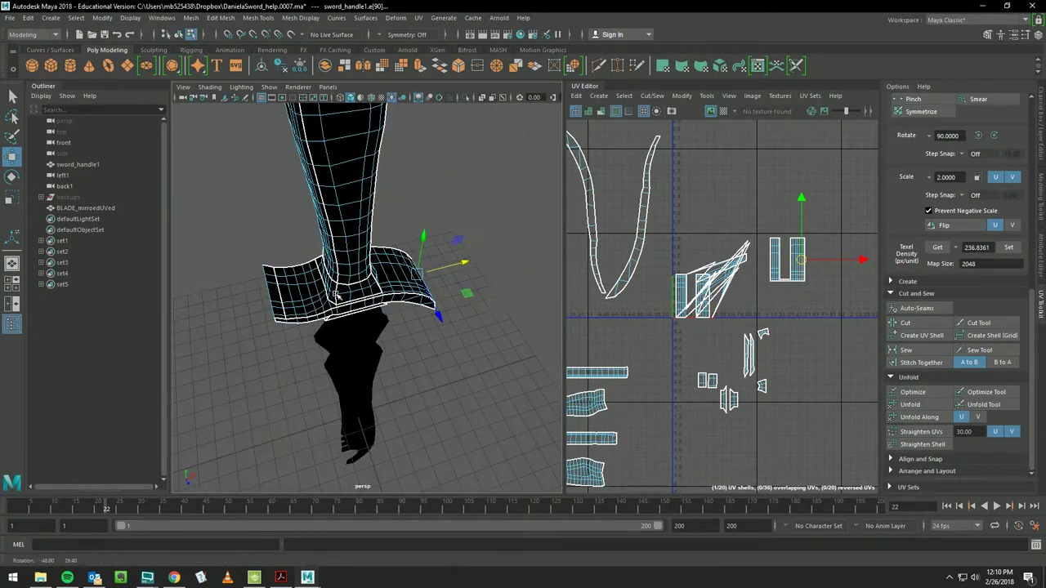
pyautogui.scroll(3, 278, 271)
pyautogui.scroll(4, 299, 273)
pyautogui.scroll(1, 319, 272)
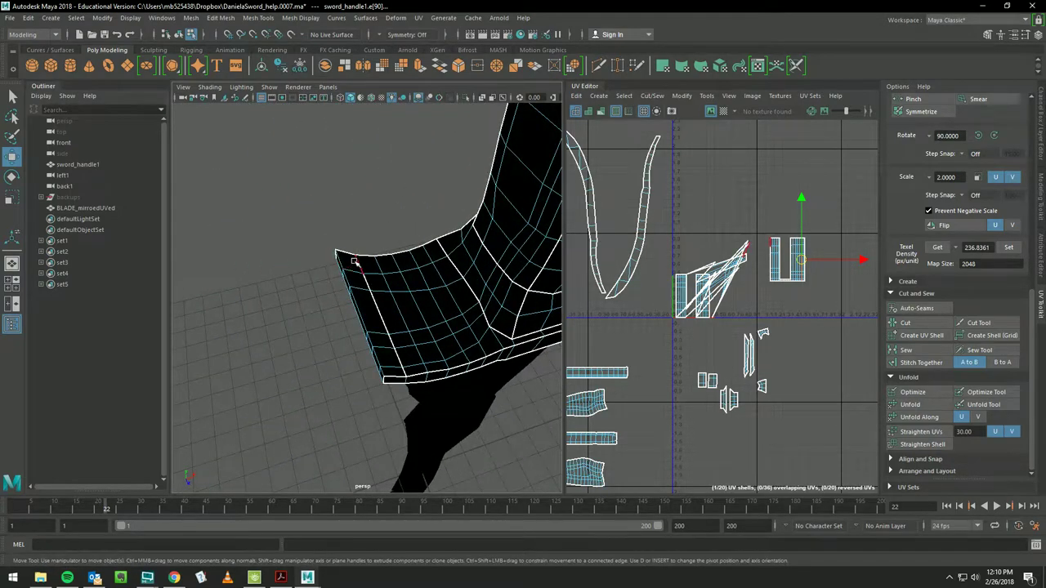
pyautogui.click(355, 261)
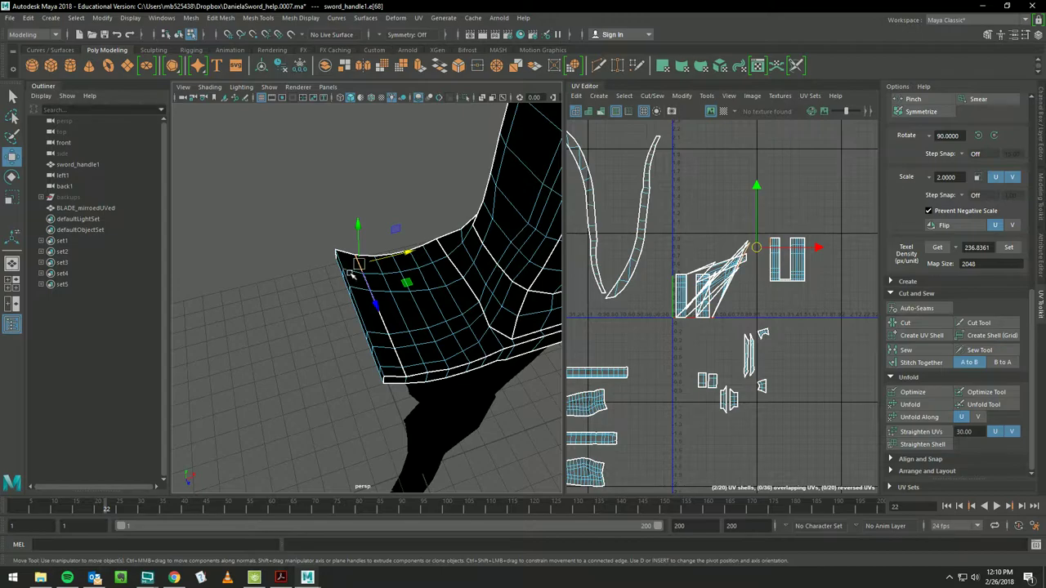
pyautogui.click(355, 323)
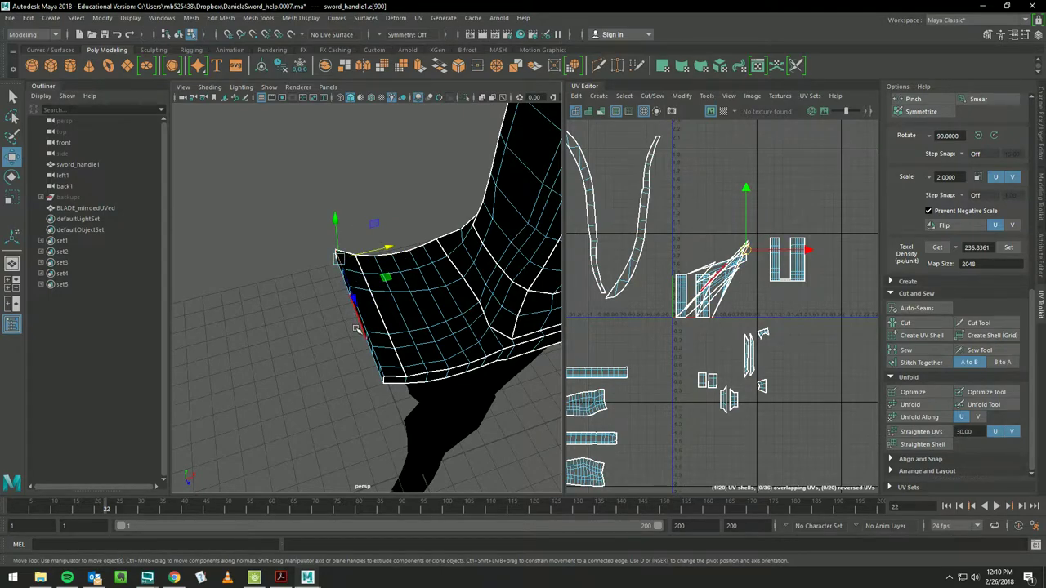
pyautogui.doubleClick(384, 374)
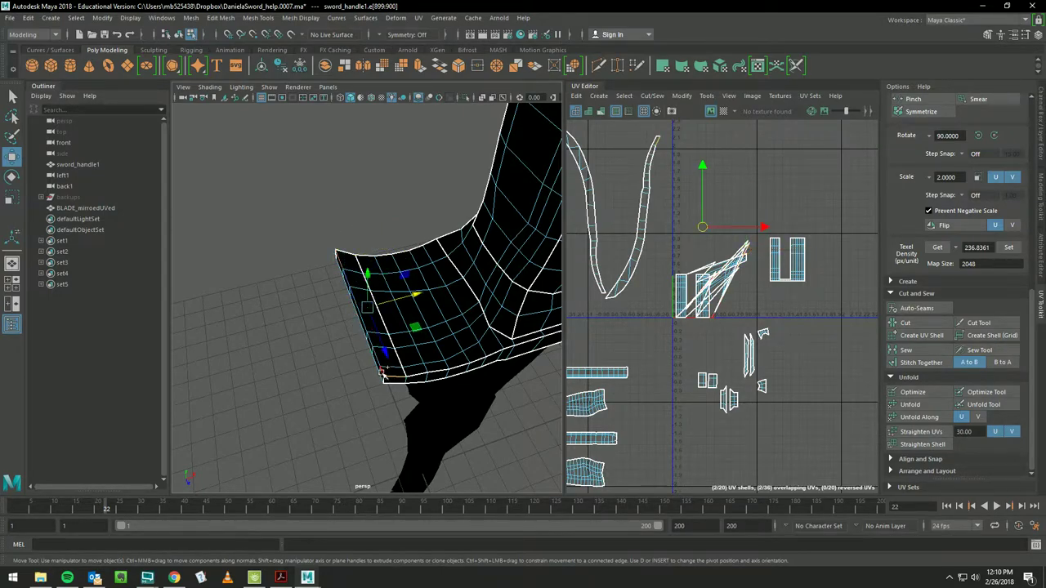
pyautogui.keyDown('ctrl'); pyautogui.click(358, 320); pyautogui.keyUp('ctrl')
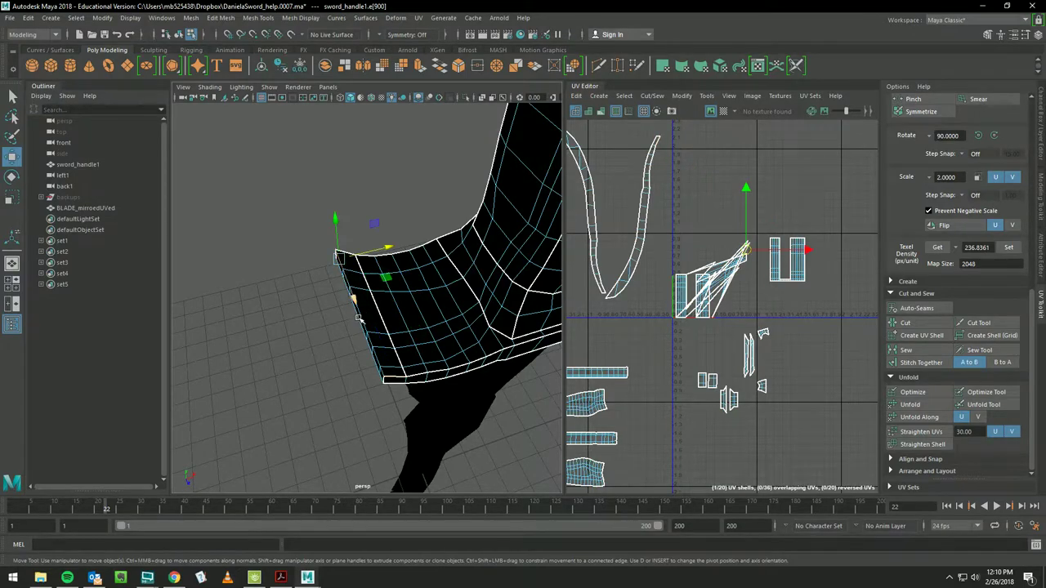
pyautogui.doubleClick(386, 374)
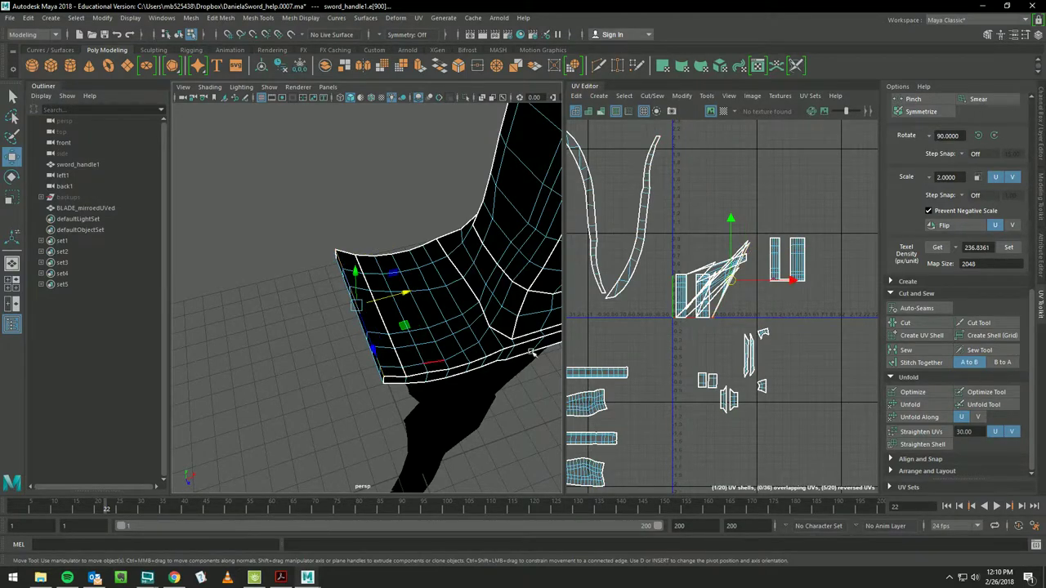
pyautogui.click(904, 323)
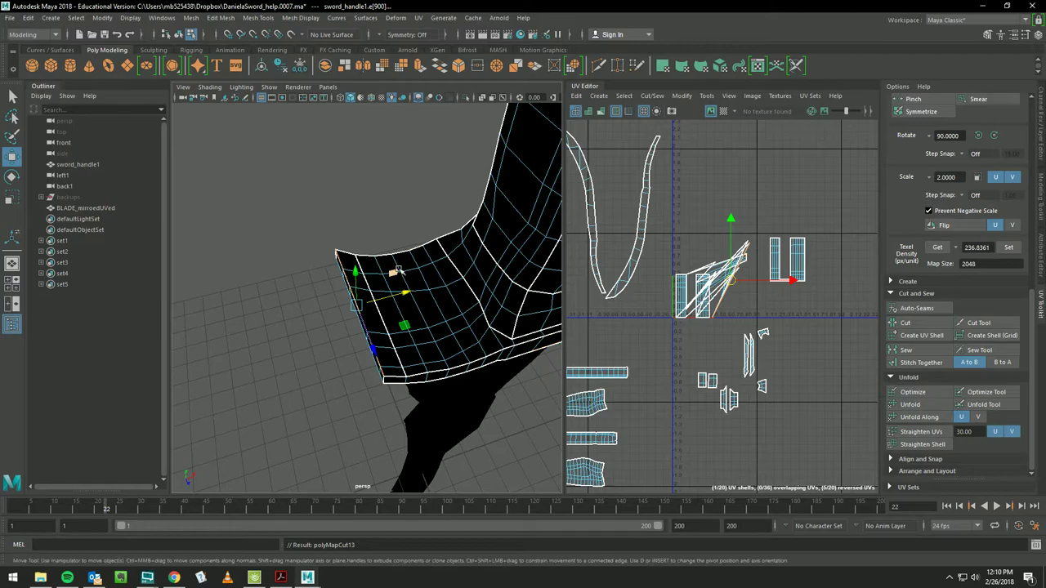
# - Stitch the guard pieces along the left border into one U-shaped shell
pyautogui.click(362, 264)
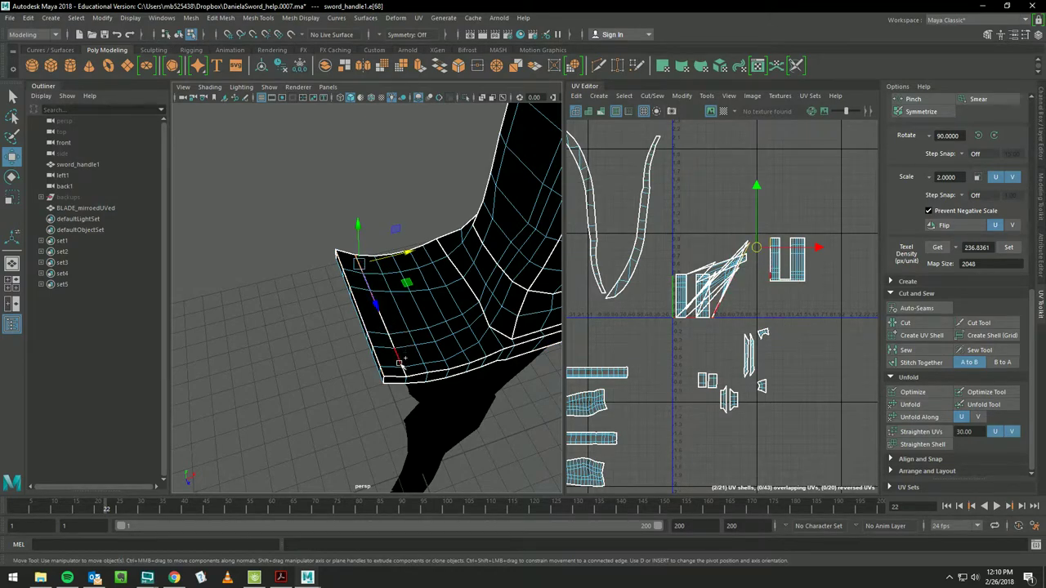
pyautogui.keyDown('shift'); pyautogui.doubleClick(403, 372); pyautogui.keyUp('shift')
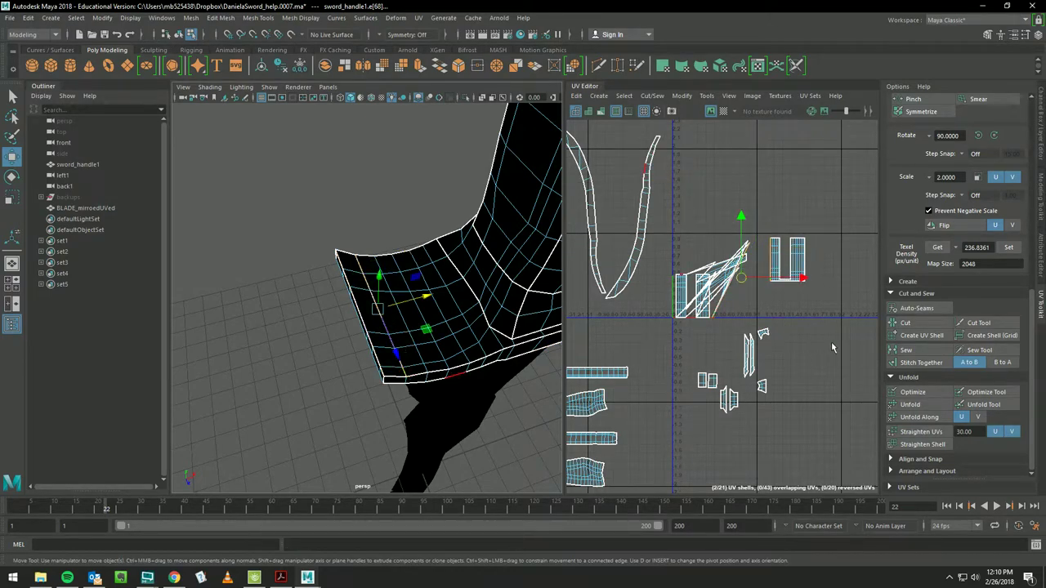
pyautogui.click(917, 362)
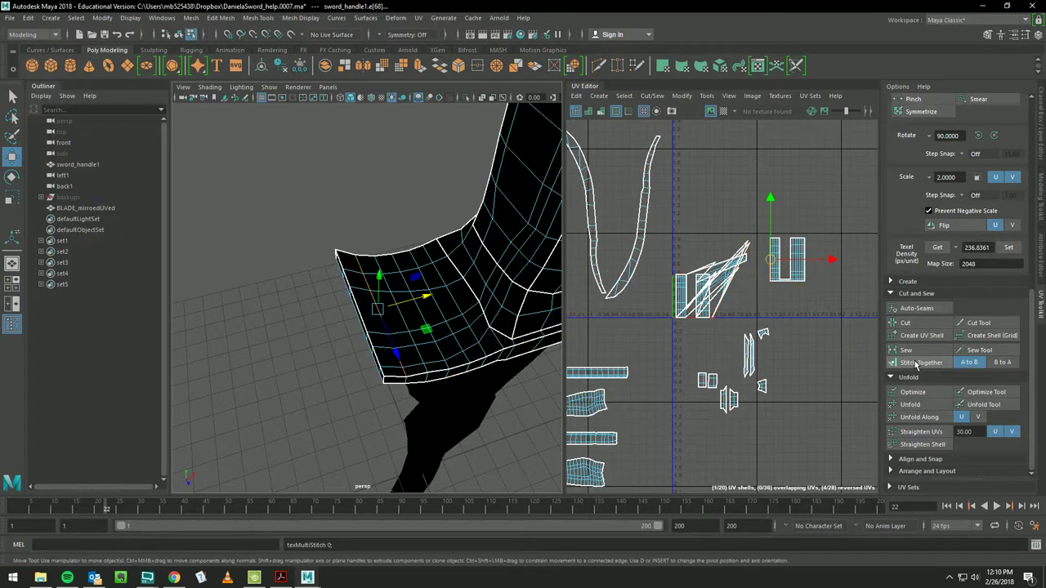
pyautogui.click(367, 233)
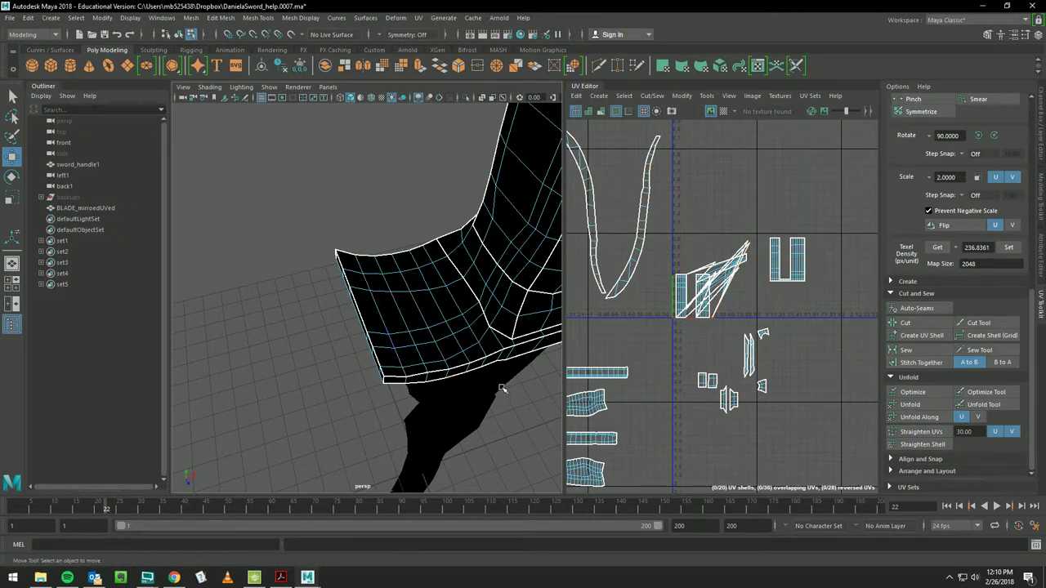
pyautogui.moveTo(503, 389)
pyautogui.keyDown('alt'); pyautogui.mouseDown()
pyautogui.moveTo(460, 350)
pyautogui.moveTo(512, 364)
pyautogui.moveTo(504, 357)
pyautogui.moveTo(424, 336)
pyautogui.mouseUp(); pyautogui.keyUp('alt')
pyautogui.moveTo(330, 253)
pyautogui.mouseDown(button='right')
pyautogui.moveTo(353, 257)
pyautogui.moveTo(371, 286)
pyautogui.mouseUp(button='right')
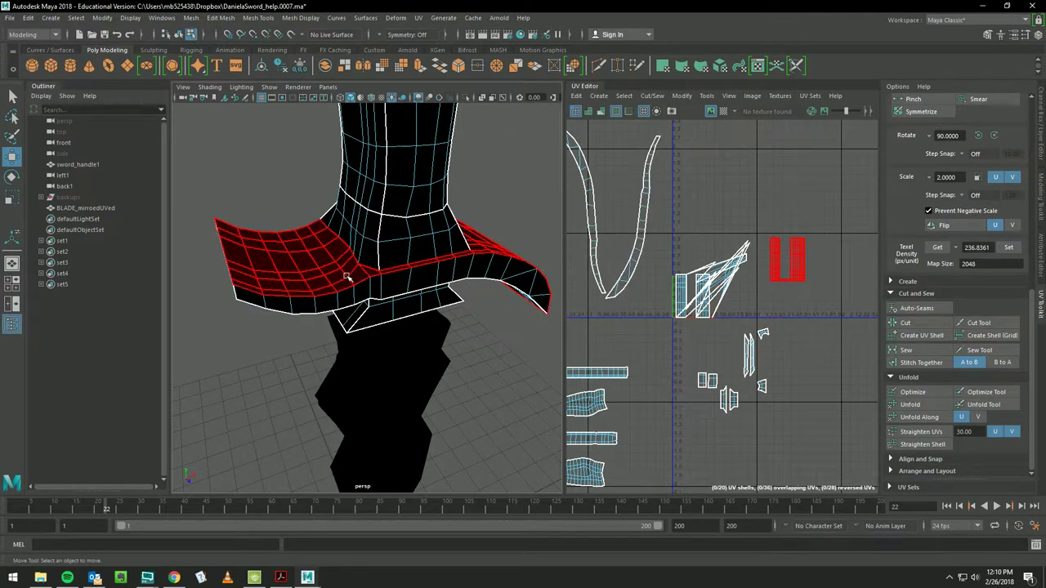
# - Select the guard's UV shell, unfold it, and set its texel density to 236.8361
pyautogui.click(352, 276)
pyautogui.moveTo(351, 276)
pyautogui.keyDown('alt'); pyautogui.mouseDown()
pyautogui.moveTo(231, 279)
pyautogui.moveTo(233, 256)
pyautogui.moveTo(543, 247)
pyautogui.moveTo(458, 243)
pyautogui.moveTo(622, 322)
pyautogui.moveTo(510, 257)
pyautogui.moveTo(635, 311)
pyautogui.mouseUp(); pyautogui.keyUp('alt')
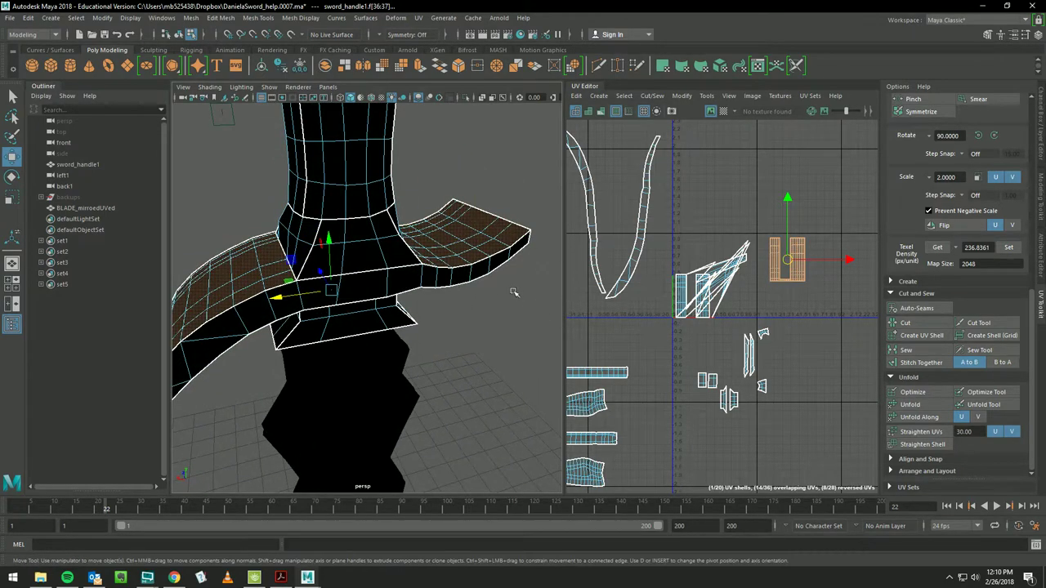
pyautogui.click(918, 404)
pyautogui.scroll(2, 801, 243)
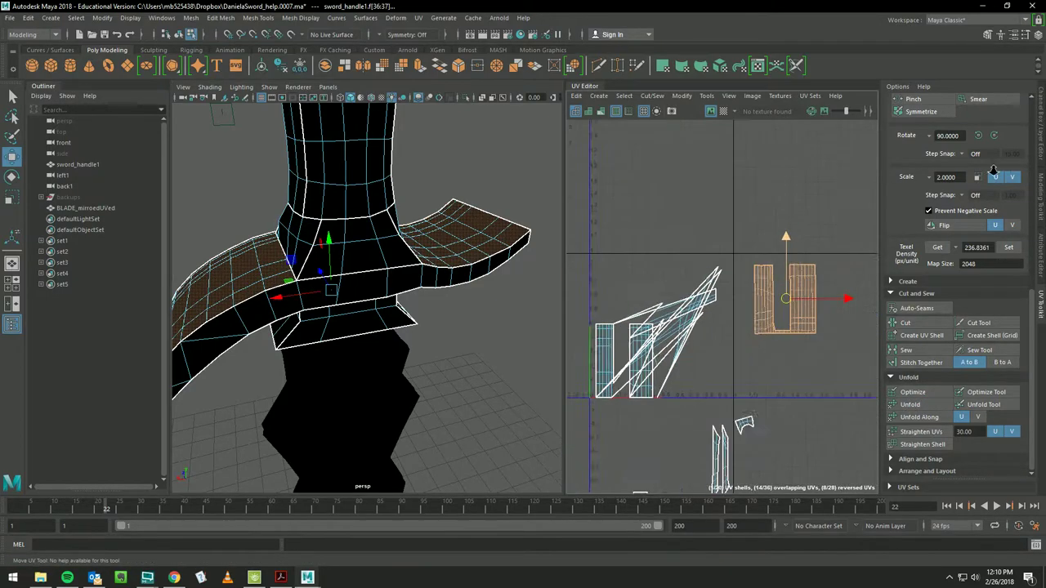
pyautogui.scroll(2, 714, 309)
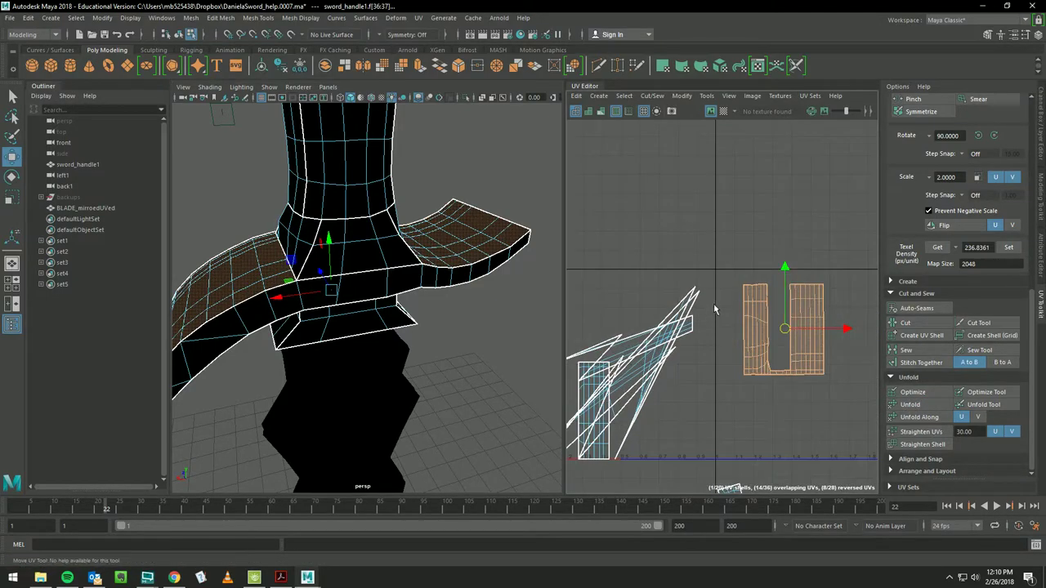
pyautogui.click(1009, 248)
# - Move that guard UV shell up out of the overlapping cluster
pyautogui.scroll(-2, 765, 237)
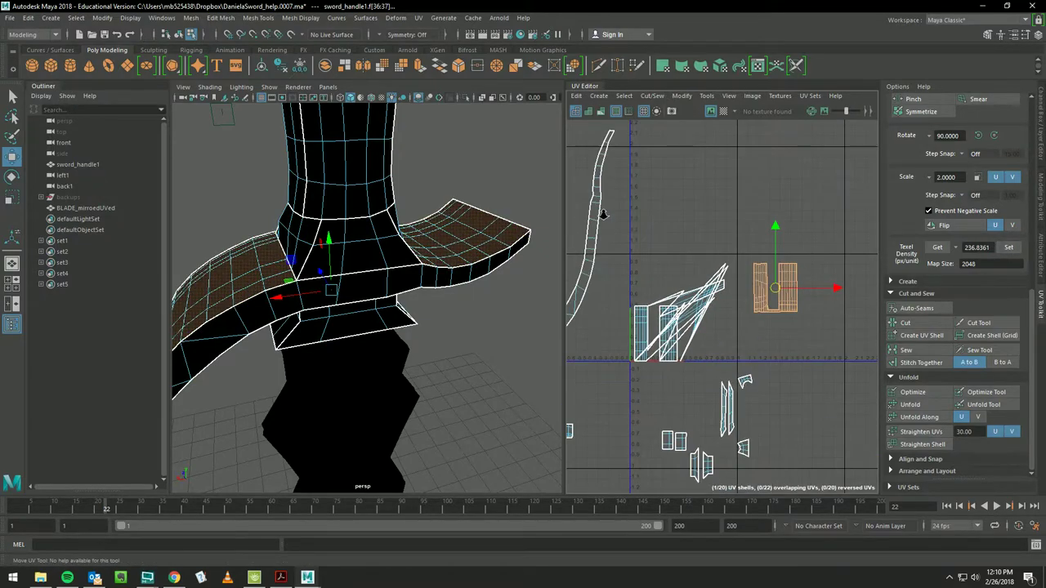
pyautogui.moveTo(688, 216)
pyautogui.keyDown('alt'); pyautogui.mouseDown(button='middle')
pyautogui.moveTo(719, 278)
pyautogui.moveTo(736, 226)
pyautogui.mouseUp(button='middle'); pyautogui.keyUp('alt')
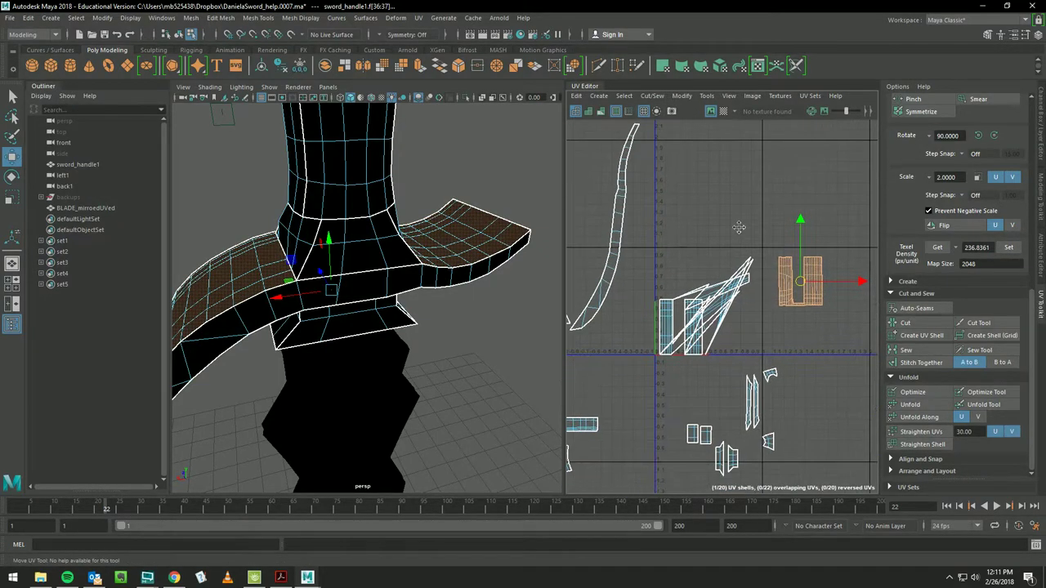
pyautogui.scroll(-3, 305, 210)
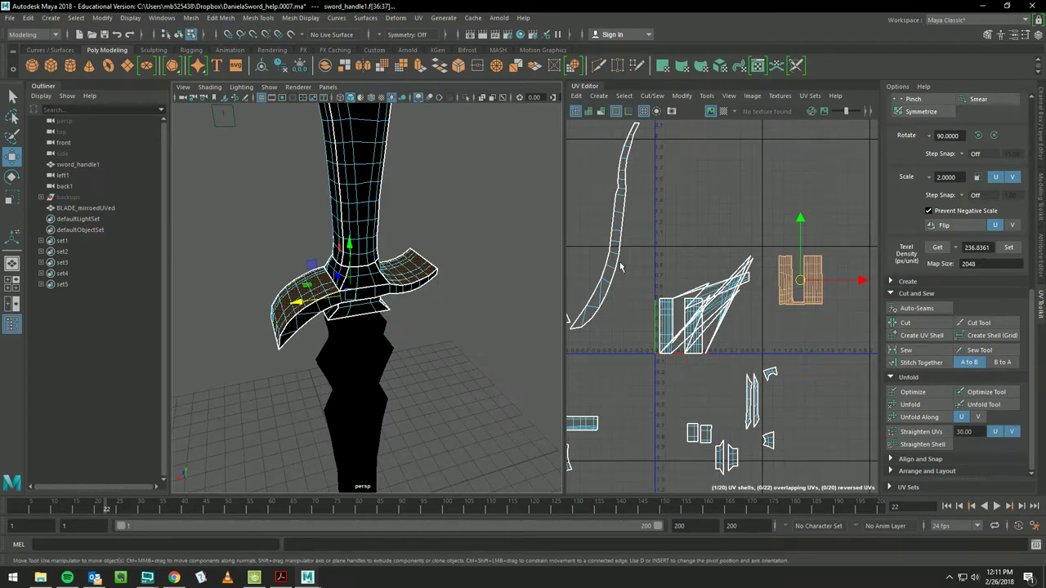
pyautogui.moveTo(799, 281)
pyautogui.mouseDown()
pyautogui.moveTo(724, 234)
pyautogui.moveTo(612, 191)
pyautogui.moveTo(667, 191)
pyautogui.mouseUp()
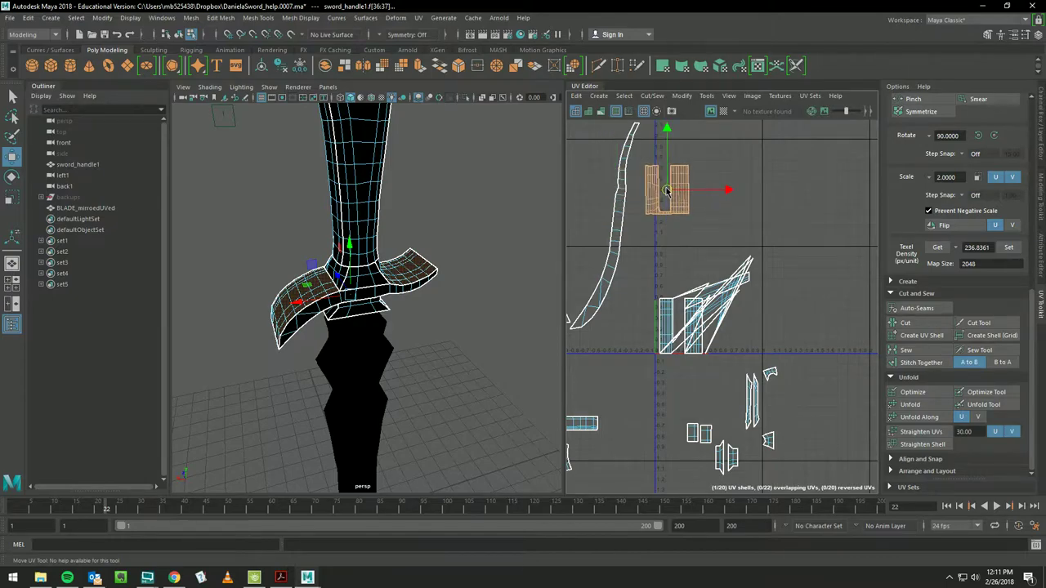
# - Move the next guard UV shell up into open UV space
pyautogui.click(681, 317)
pyautogui.moveTo(412, 318)
pyautogui.keyDown('alt'); pyautogui.mouseDown()
pyautogui.moveTo(548, 232)
pyautogui.moveTo(457, 234)
pyautogui.mouseUp(); pyautogui.keyUp('alt')
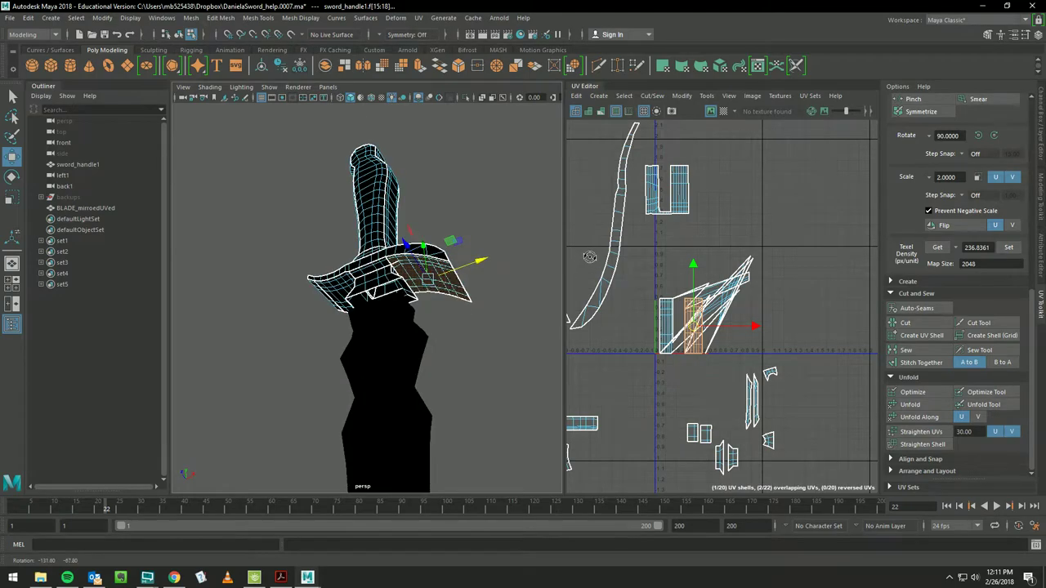
pyautogui.keyDown('alt'); pyautogui.moveTo(457, 234); pyautogui.dragTo(408, 196, button='right'); pyautogui.keyUp('alt')
pyautogui.keyDown('alt'); pyautogui.moveTo(409, 196); pyautogui.dragTo(360, 206); pyautogui.keyUp('alt')
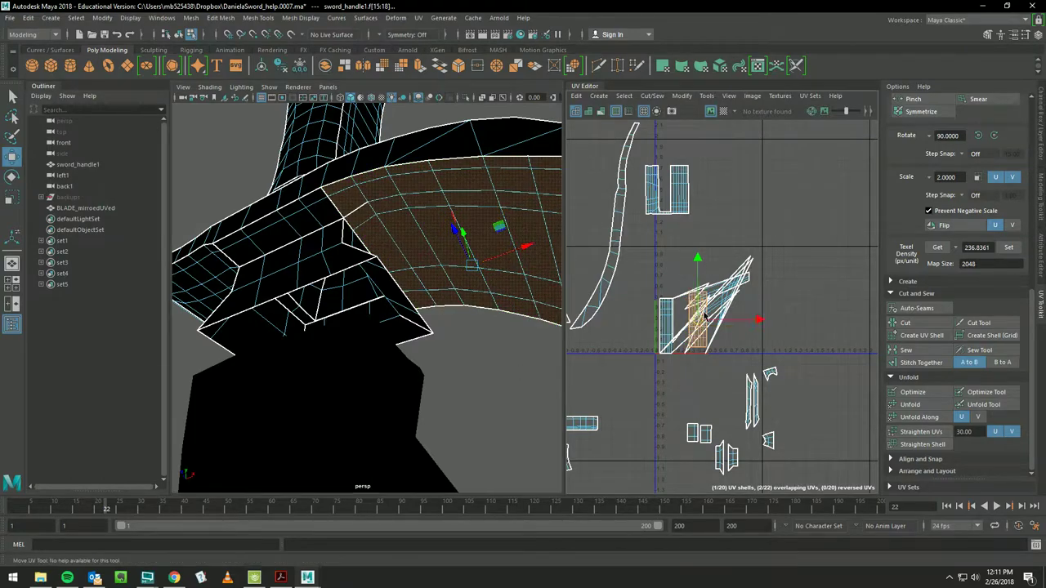
pyautogui.moveTo(693, 323); pyautogui.dragTo(759, 210)
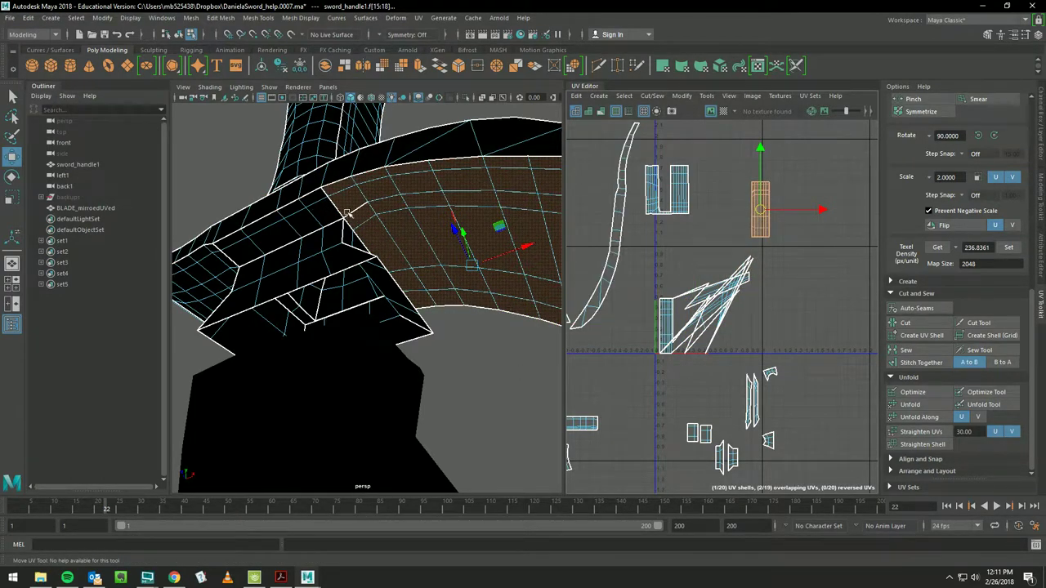
pyautogui.moveTo(347, 212); pyautogui.dragTo(351, 181, button='right')
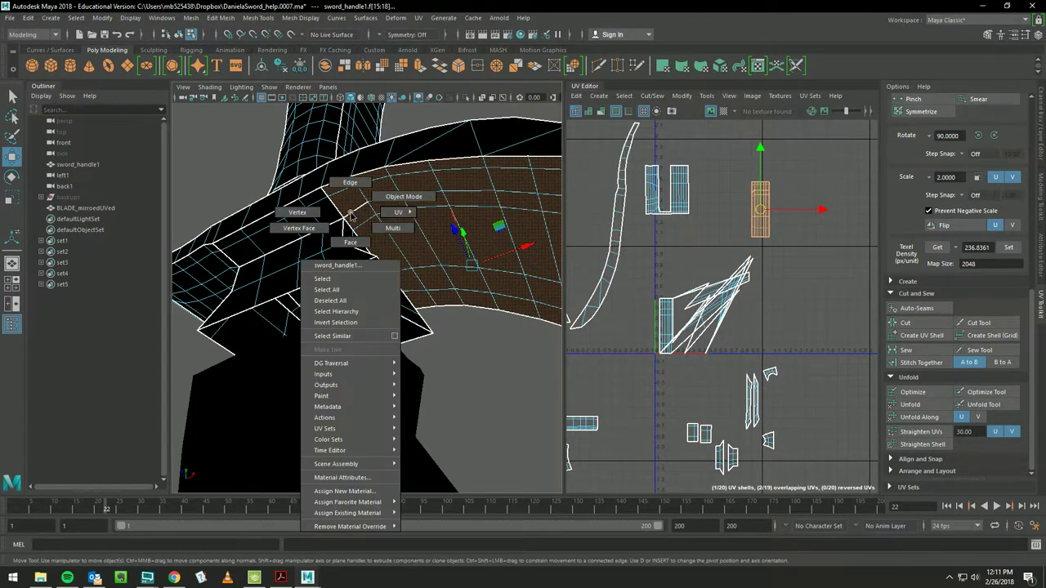
# - Sew the guard's seam edge to join its split UV shells
pyautogui.click(478, 307)
pyautogui.press('f')
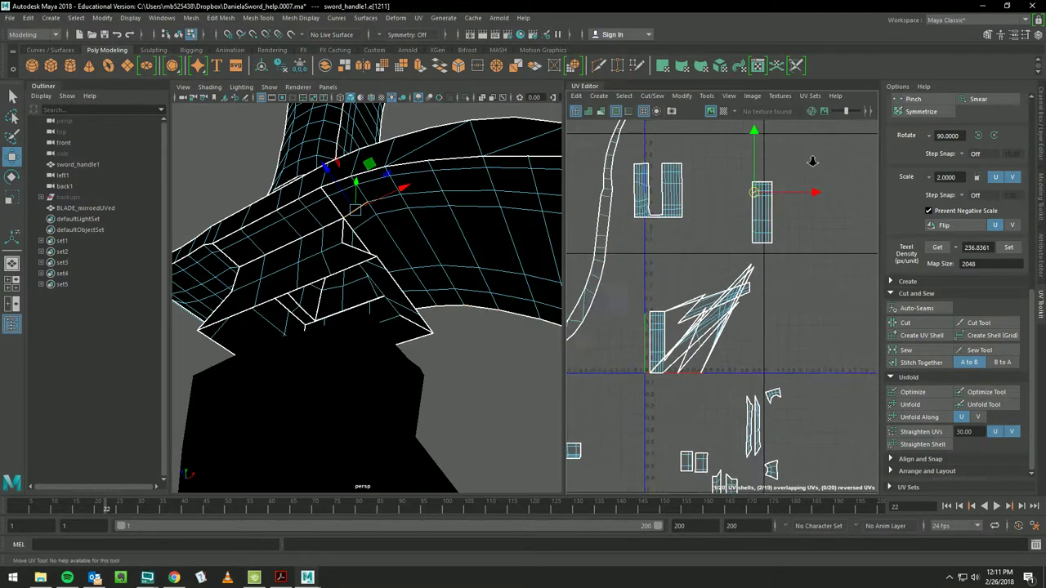
pyautogui.click(906, 349)
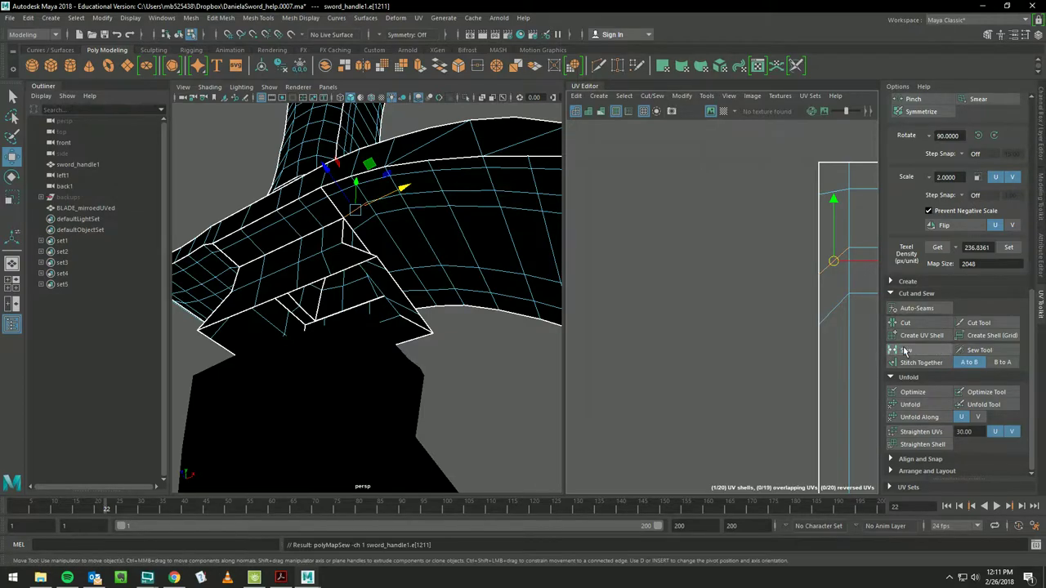
pyautogui.scroll(-3, 550, 267)
pyautogui.scroll(1, 550, 267)
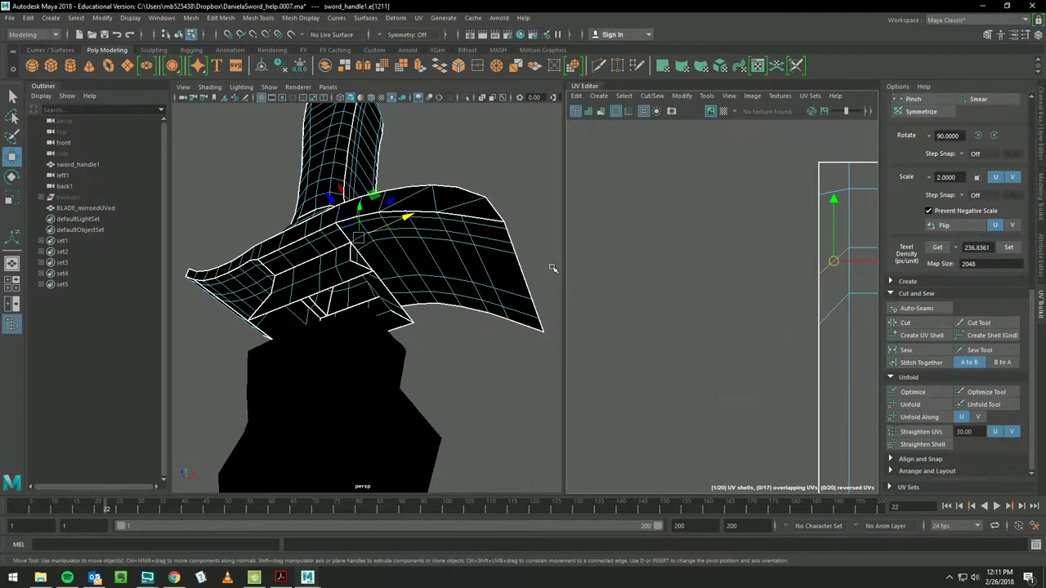
pyautogui.scroll(2, 550, 267)
# - Select the curved guard's narrow face strip and grow the selection to neighbouring faces
pyautogui.moveTo(438, 250); pyautogui.dragTo(472, 243, button='right')
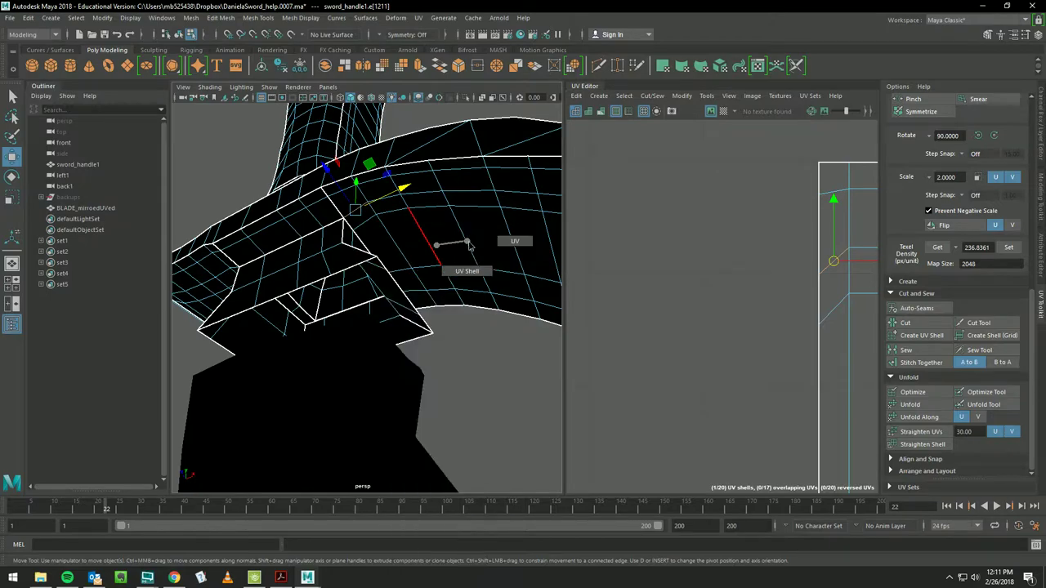
pyautogui.click(473, 243)
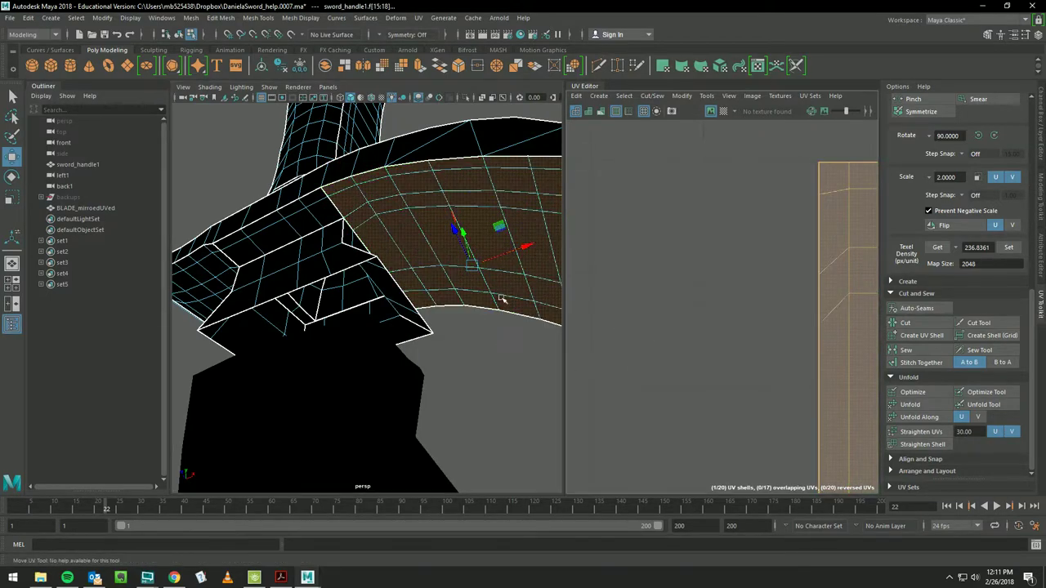
pyautogui.moveTo(485, 335)
pyautogui.keyDown('alt'); pyautogui.mouseDown()
pyautogui.moveTo(401, 236)
pyautogui.moveTo(311, 201)
pyautogui.moveTo(320, 221)
pyautogui.moveTo(751, 334)
pyautogui.moveTo(466, 261)
pyautogui.moveTo(426, 238)
pyautogui.mouseUp(); pyautogui.keyUp('alt')
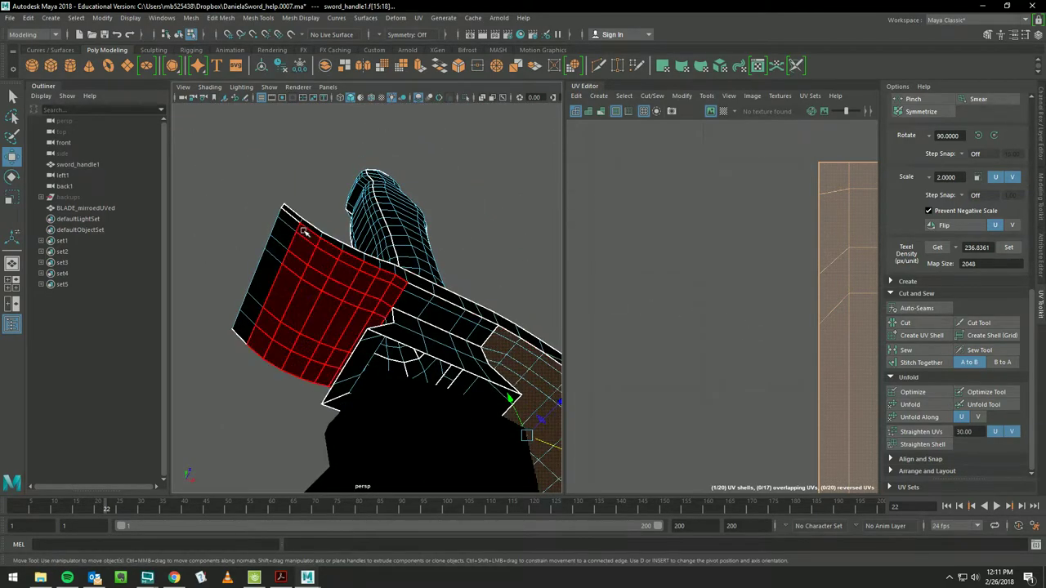
pyautogui.moveTo(302, 231)
pyautogui.keyDown('alt'); pyautogui.mouseDown()
pyautogui.moveTo(434, 245)
pyautogui.moveTo(339, 222)
pyautogui.mouseUp(); pyautogui.keyUp('alt')
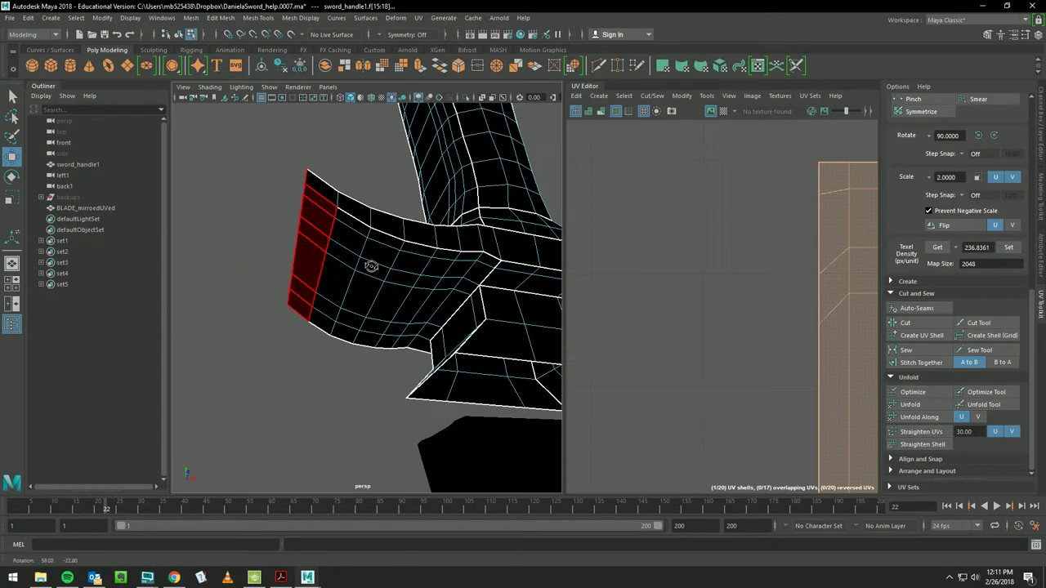
pyautogui.click(333, 211)
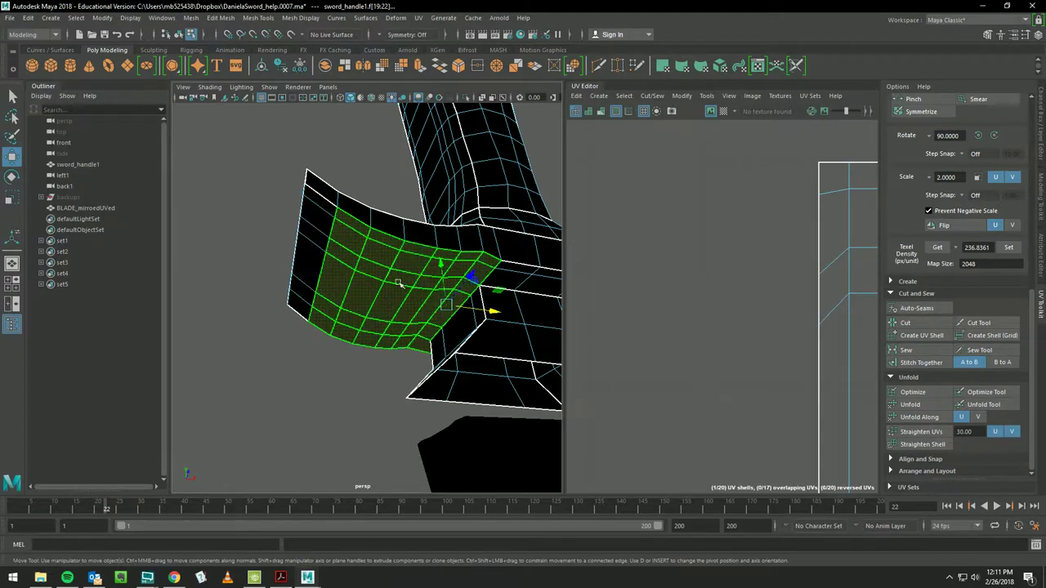
pyautogui.moveTo(378, 266)
pyautogui.keyDown('alt'); pyautogui.mouseDown()
pyautogui.moveTo(435, 189)
pyautogui.moveTo(342, 268)
pyautogui.mouseUp(); pyautogui.keyUp('alt')
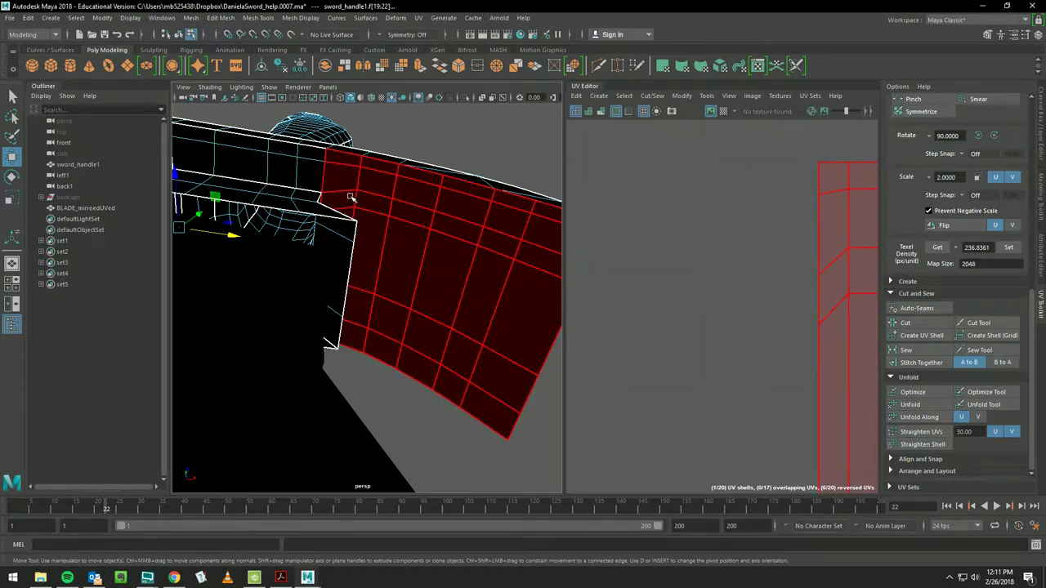
pyautogui.moveTo(399, 258)
pyautogui.keyDown('alt'); pyautogui.mouseDown(button='right')
pyautogui.moveTo(436, 221)
pyautogui.moveTo(422, 277)
pyautogui.mouseUp(button='right'); pyautogui.keyUp('alt')
pyautogui.keyDown('alt'); pyautogui.moveTo(422, 277); pyautogui.dragTo(444, 208, button='middle'); pyautogui.keyUp('alt')
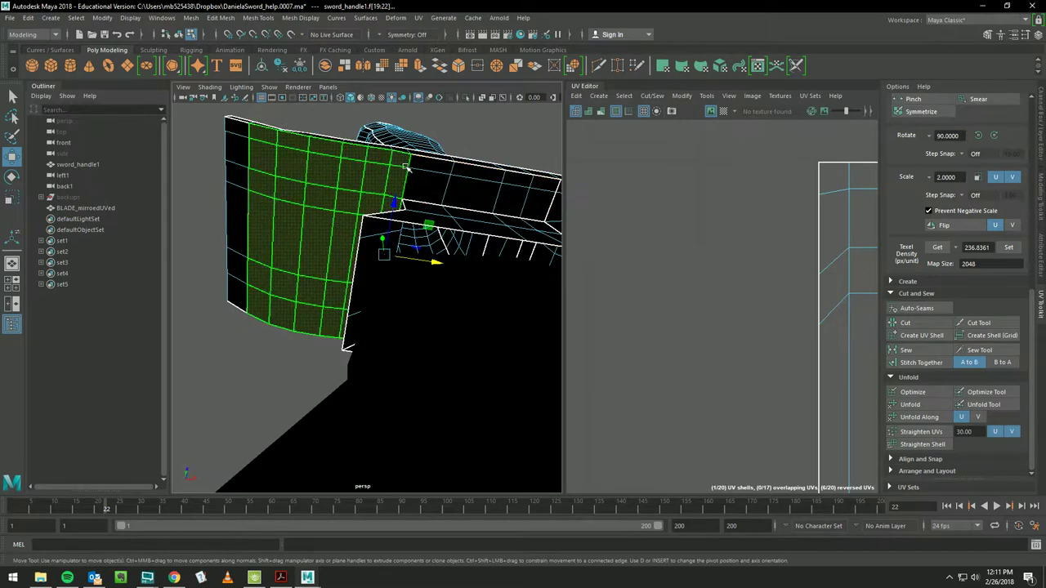
pyautogui.keyDown('alt'); pyautogui.moveTo(455, 175); pyautogui.dragTo(357, 175); pyautogui.keyUp('alt')
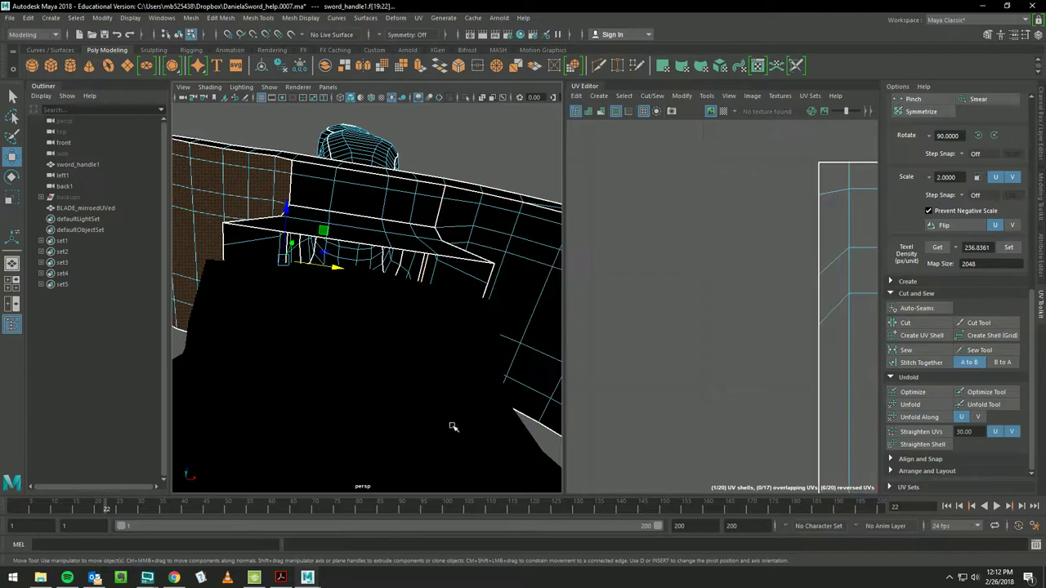
pyautogui.moveTo(433, 463)
pyautogui.keyDown('alt'); pyautogui.mouseDown()
pyautogui.moveTo(472, 273)
pyautogui.moveTo(434, 145)
pyautogui.moveTo(417, 226)
pyautogui.moveTo(374, 211)
pyautogui.moveTo(396, 210)
pyautogui.moveTo(595, 327)
pyautogui.moveTo(398, 208)
pyautogui.moveTo(416, 240)
pyautogui.moveTo(383, 210)
pyautogui.mouseUp(); pyautogui.keyUp('alt')
pyautogui.click(370, 221)
pyautogui.hotkey('shift', '.')
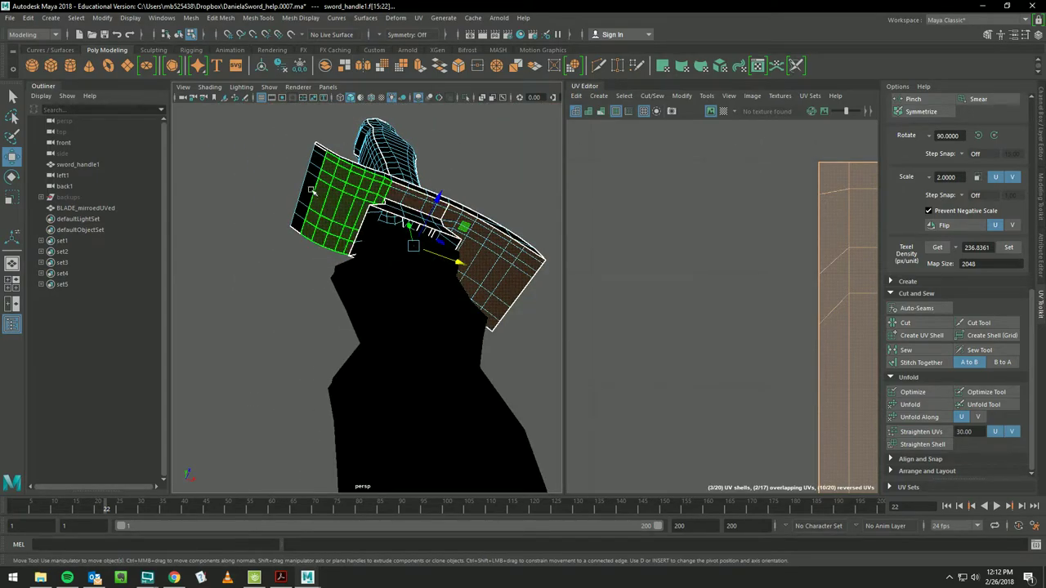
# - Optimize the guard UVs and apply texel density 236.8361 at map size 2048
pyautogui.keyDown('shift'); pyautogui.click(311, 186); pyautogui.keyUp('shift')
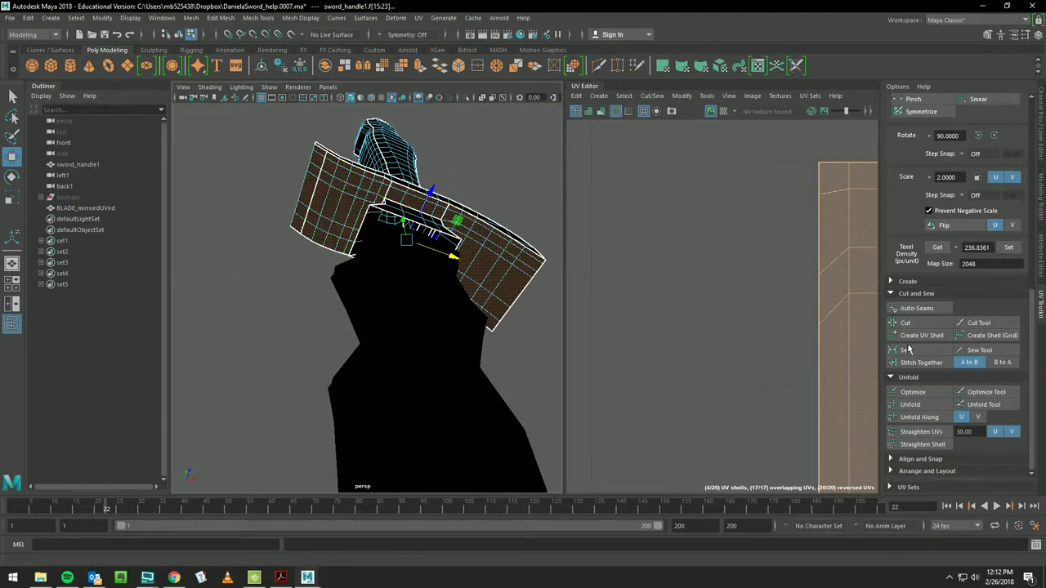
pyautogui.click(923, 394)
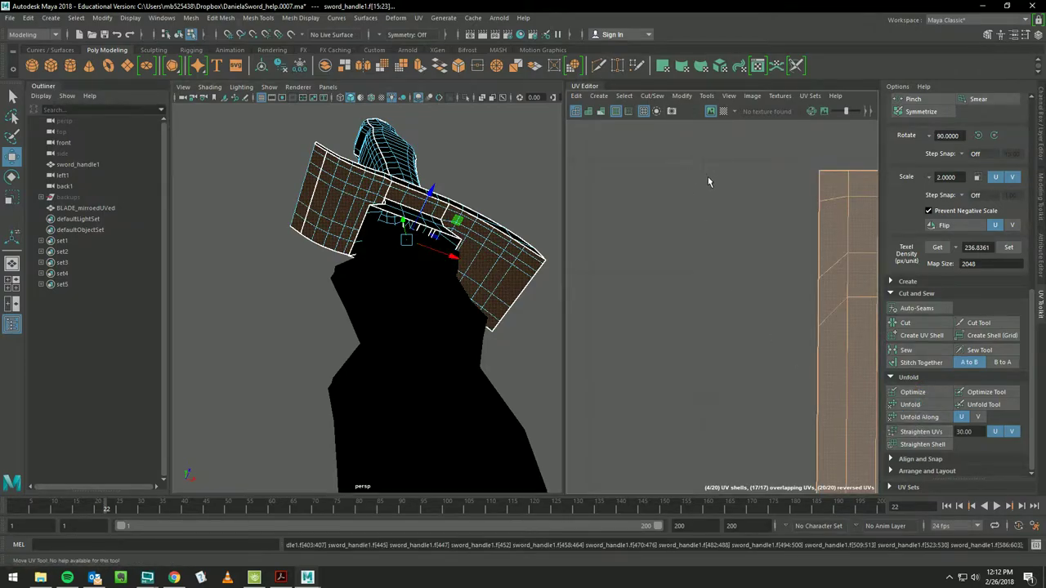
pyautogui.press('f')
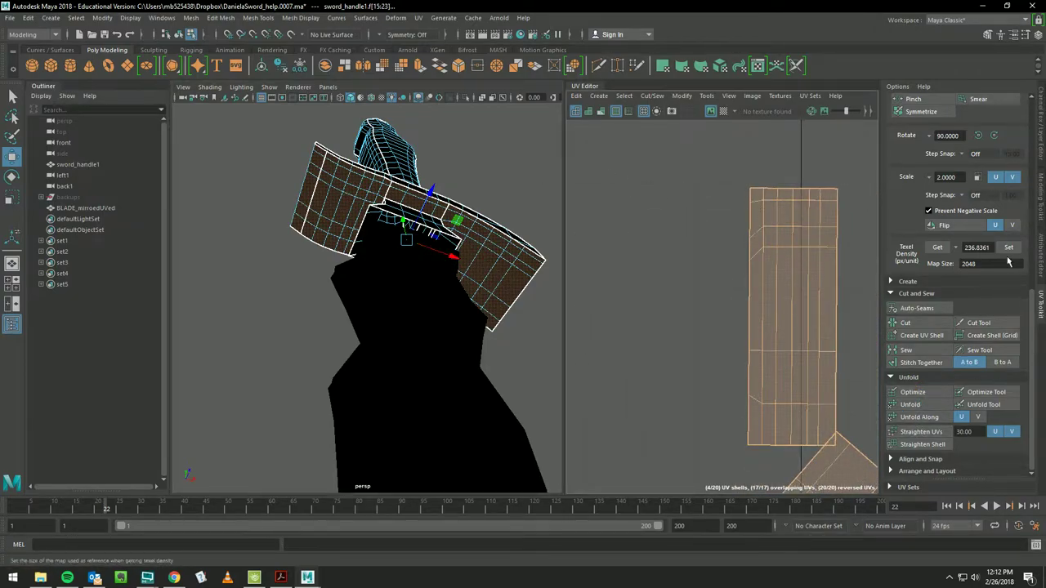
pyautogui.click(1009, 247)
pyautogui.scroll(-5, 724, 237)
# - Frame all UV shells and select the right and left guard UV strips
pyautogui.press('w')
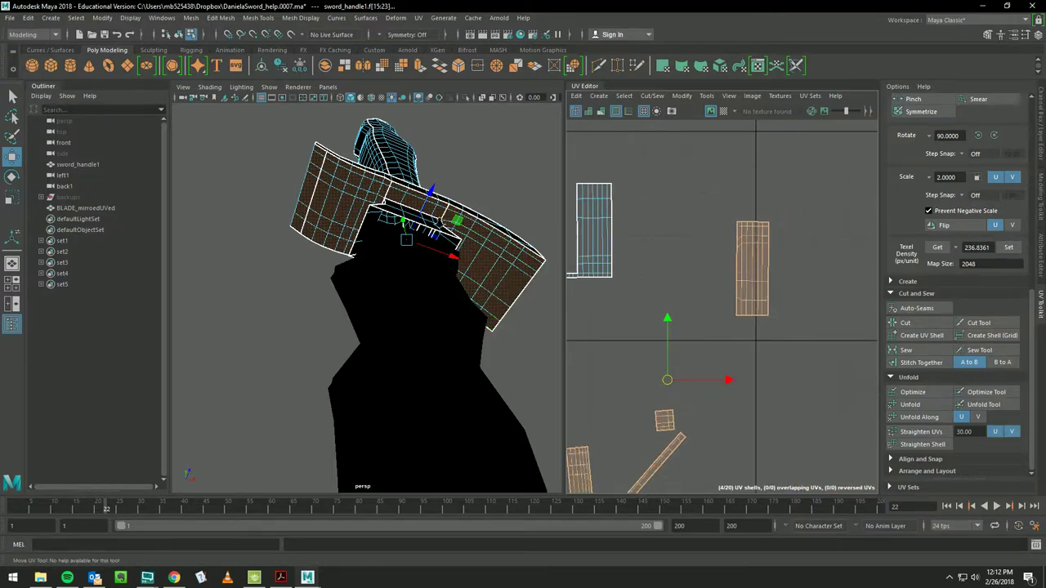
pyautogui.moveTo(799, 373)
pyautogui.keyDown('alt'); pyautogui.mouseDown(button='middle')
pyautogui.moveTo(705, 283)
pyautogui.moveTo(640, 319)
pyautogui.mouseUp(button='middle'); pyautogui.keyUp('alt')
pyautogui.scroll(-3, 704, 320)
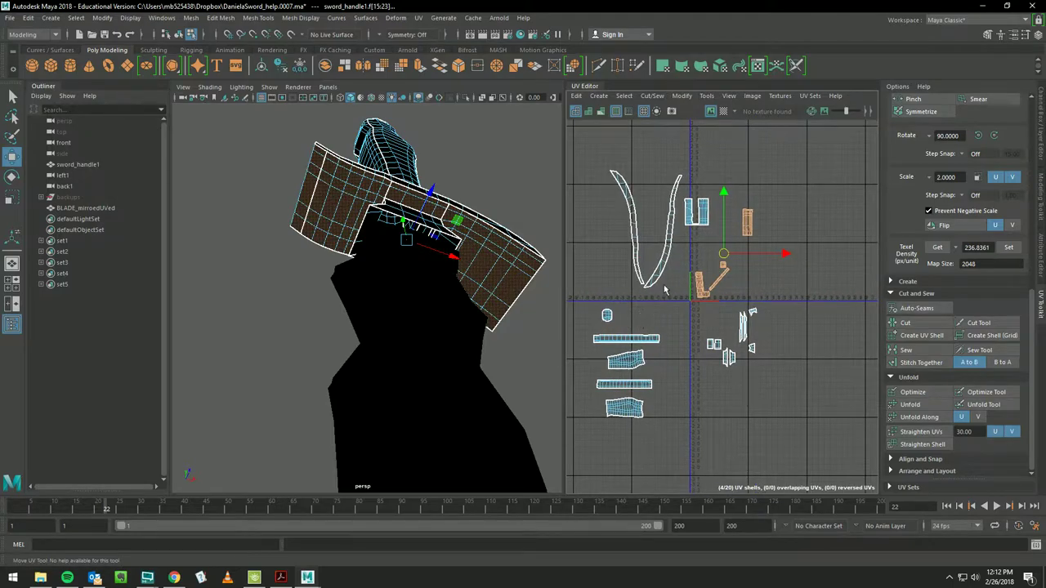
pyautogui.click(666, 255)
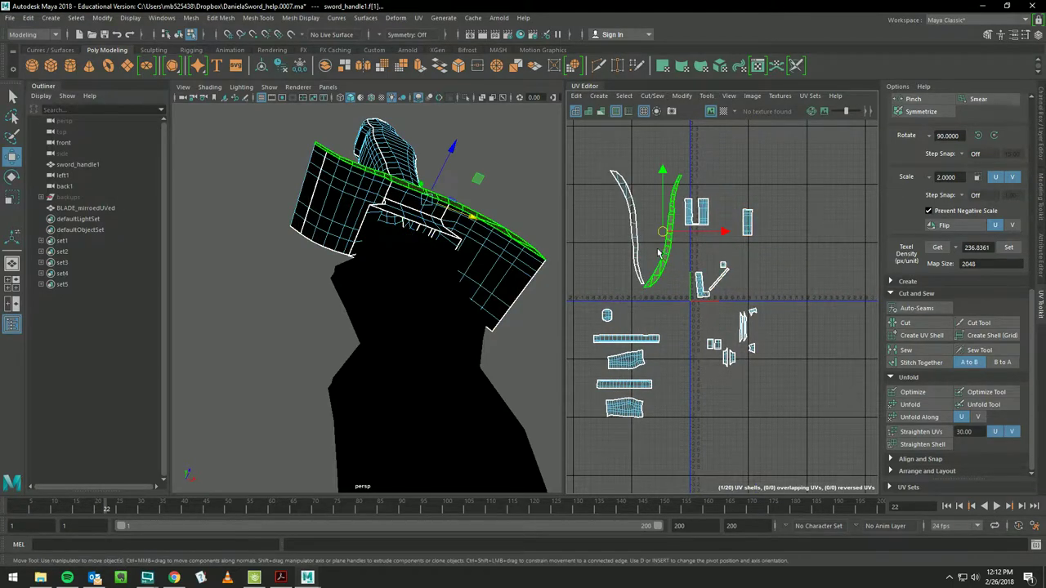
pyautogui.keyDown('shift'); pyautogui.click(627, 242); pyautogui.keyUp('shift')
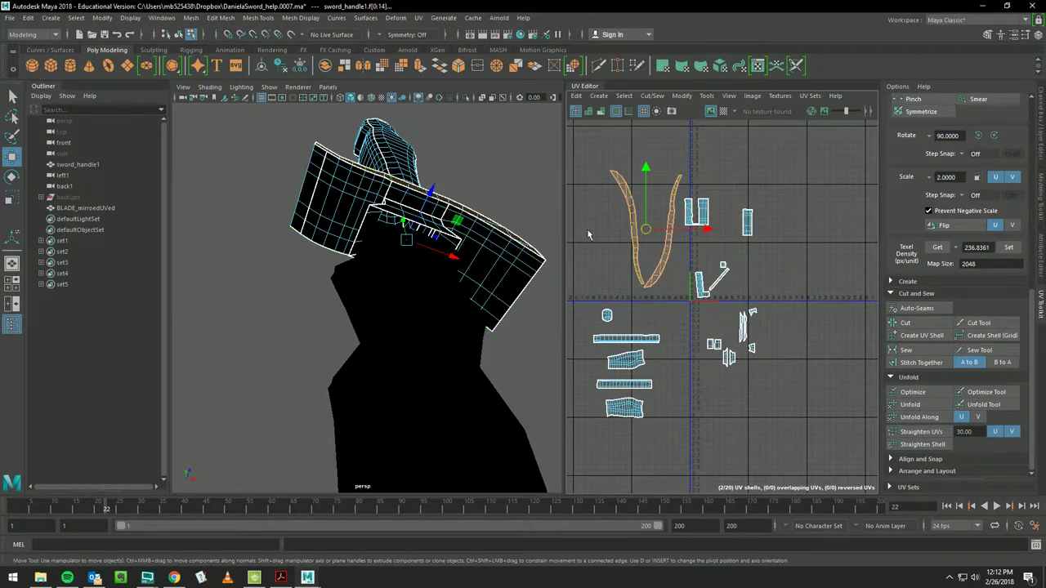
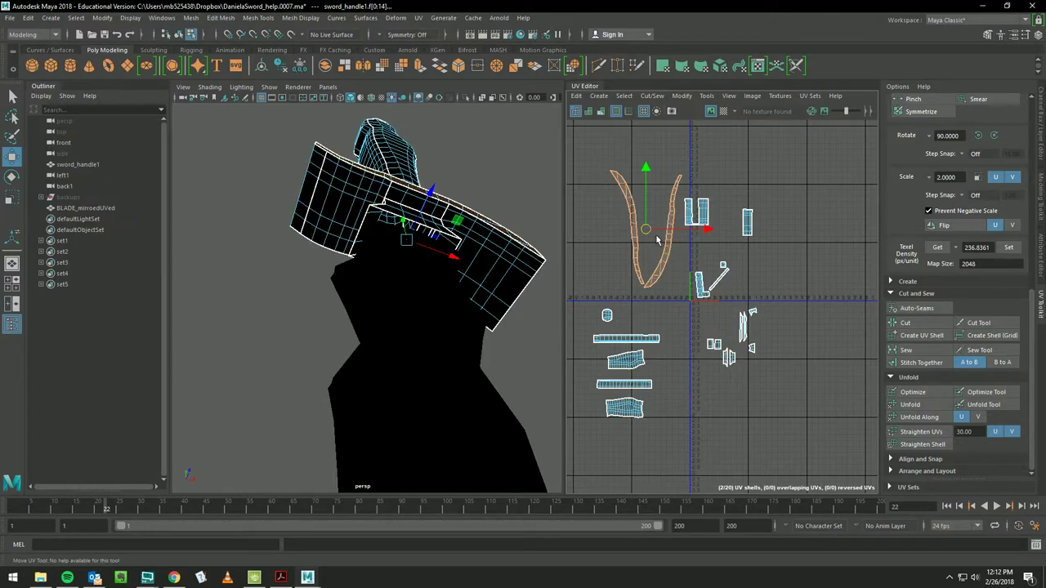
# - Move the V-shaped shell right, shrink it, and slide it left near the other shells
pyautogui.moveTo(646, 230); pyautogui.dragTo(790, 274)
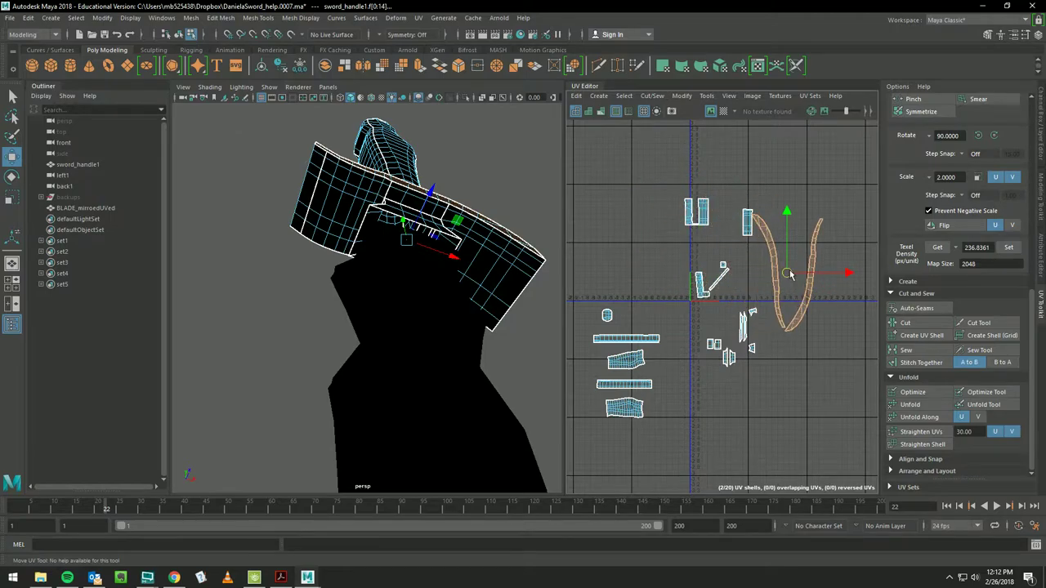
pyautogui.press('e')
pyautogui.press('r')
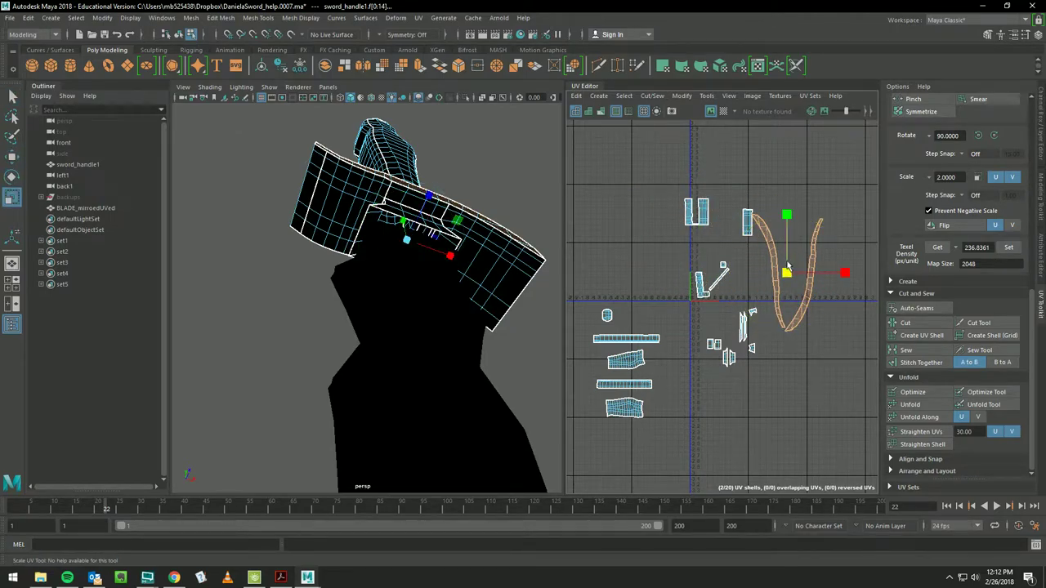
pyautogui.moveTo(787, 266); pyautogui.dragTo(750, 274)
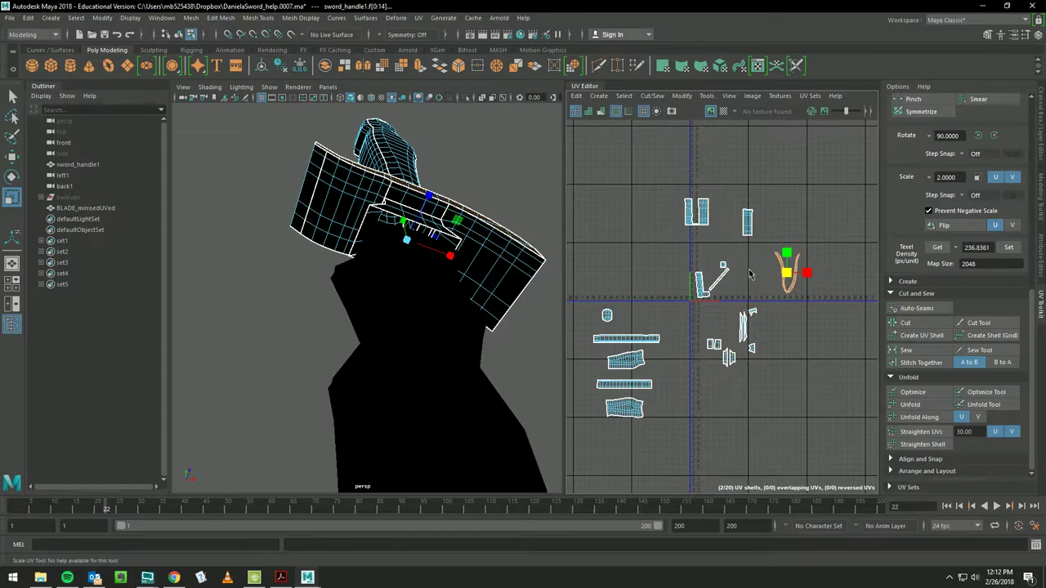
pyautogui.press('w')
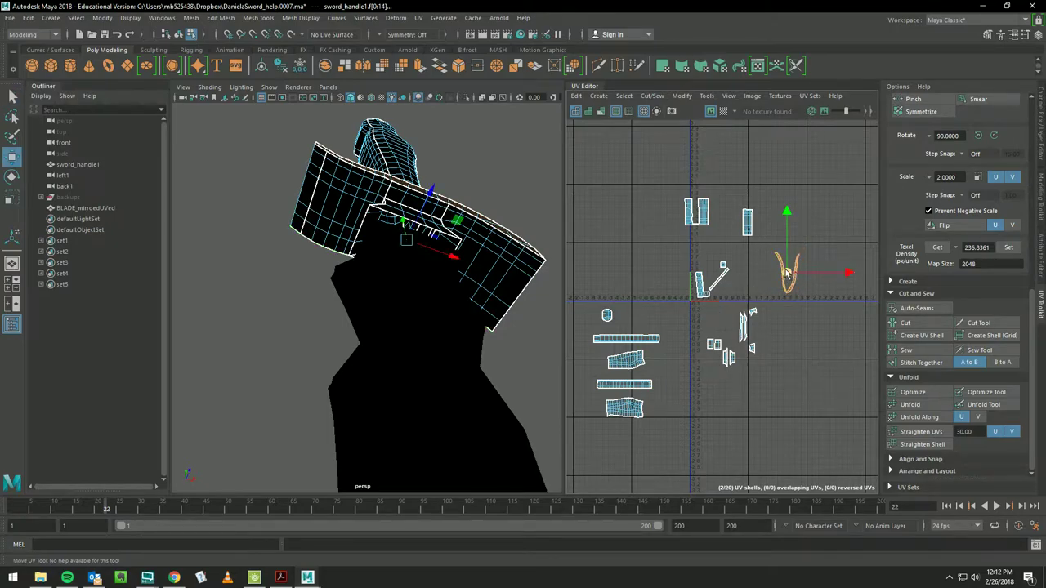
pyautogui.moveTo(787, 273); pyautogui.dragTo(719, 268)
# - Enlarge the V-shaped shell slightly and rotate it about 90°
pyautogui.press('r')
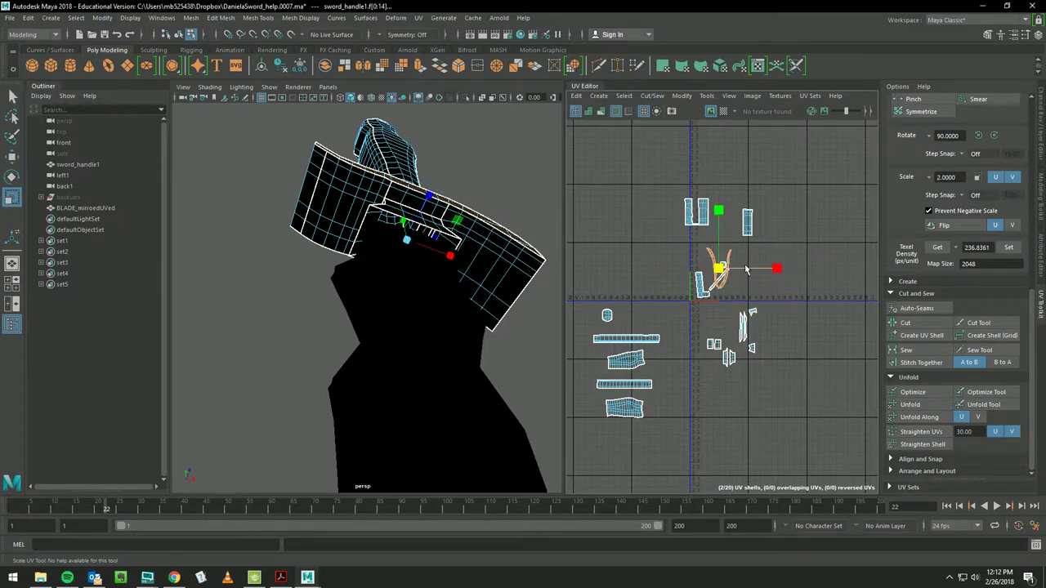
pyautogui.moveTo(734, 267); pyautogui.dragTo(751, 263)
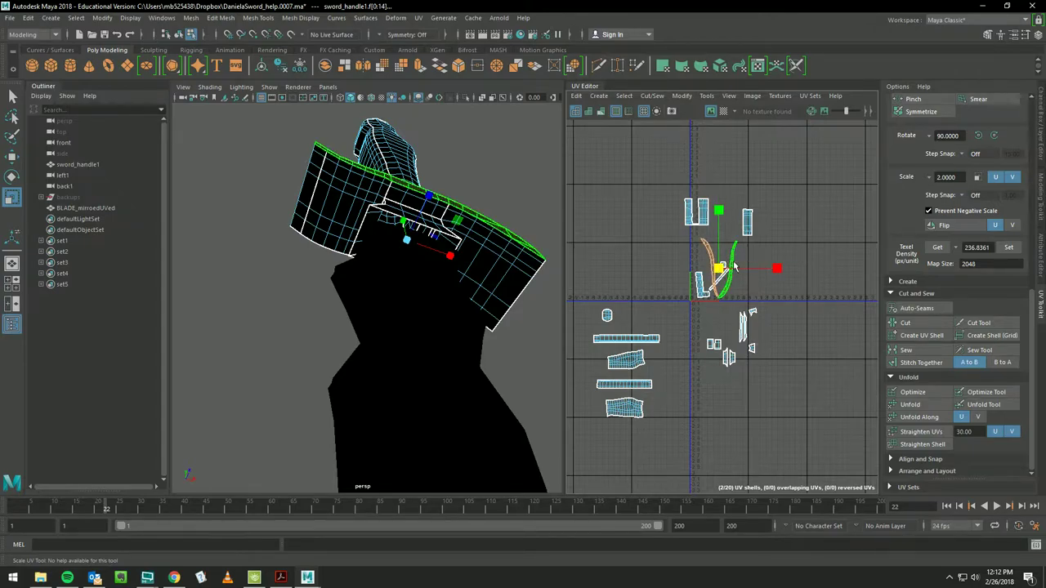
pyautogui.press('e')
pyautogui.moveTo(770, 251); pyautogui.dragTo(779, 326)
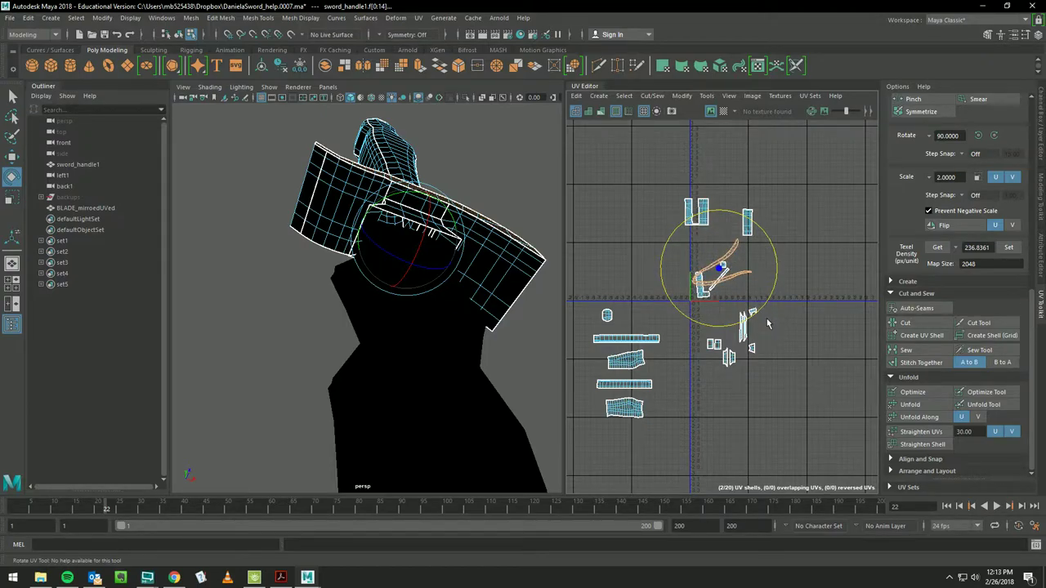
pyautogui.scroll(3, 706, 267)
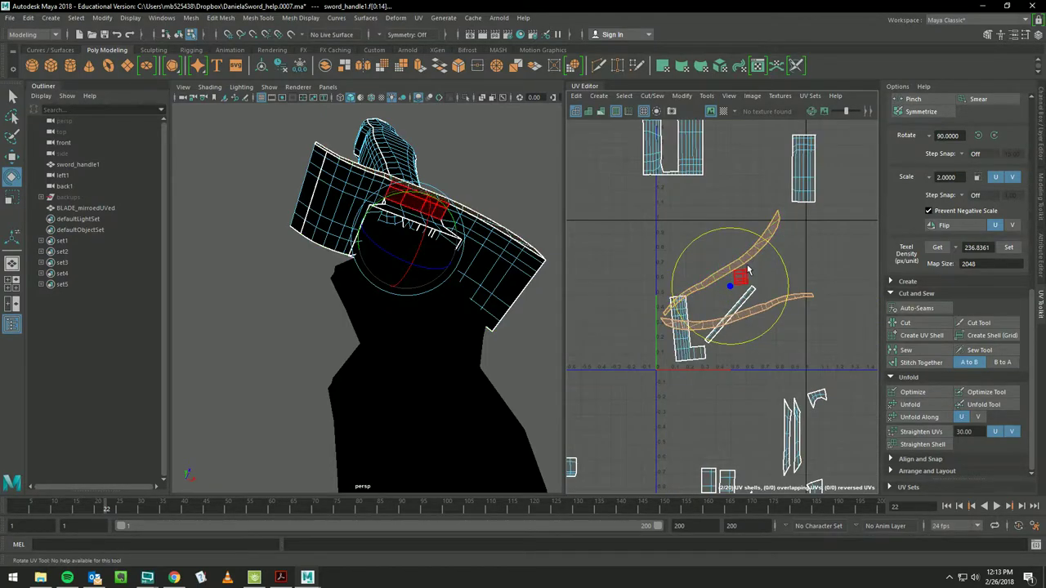
# - Select one curved strip shell and move it down, then back up and slightly right
pyautogui.click(747, 267)
pyautogui.press('w')
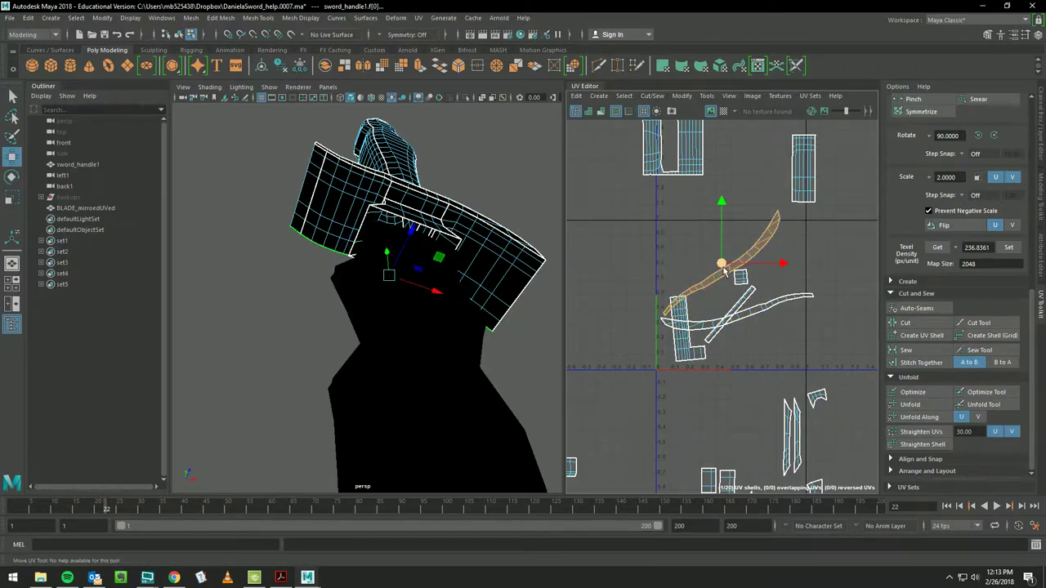
pyautogui.moveTo(722, 264)
pyautogui.mouseDown()
pyautogui.moveTo(719, 312)
pyautogui.moveTo(743, 301)
pyautogui.mouseUp()
pyautogui.press('r')
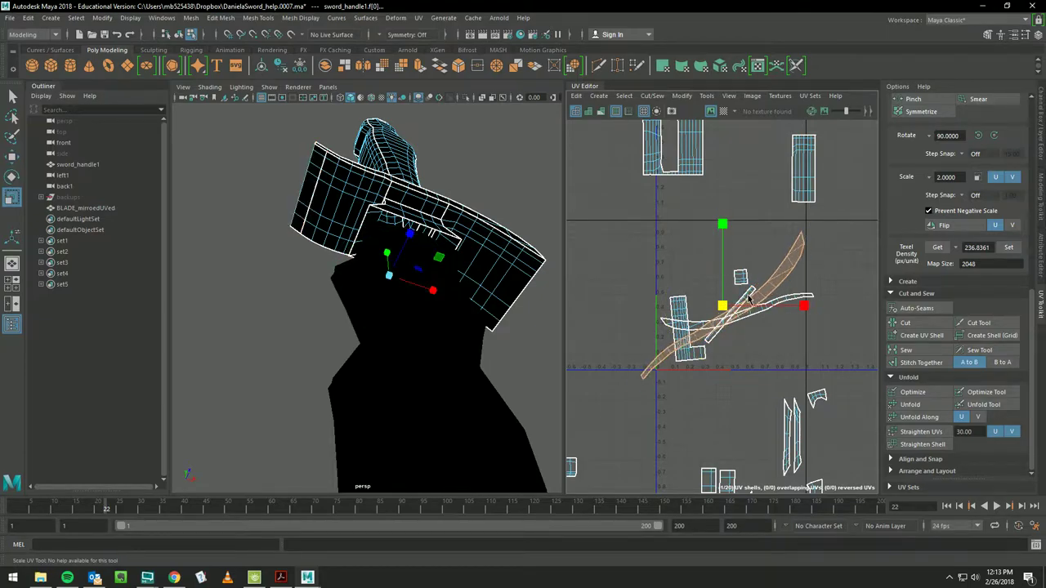
pyautogui.press('w')
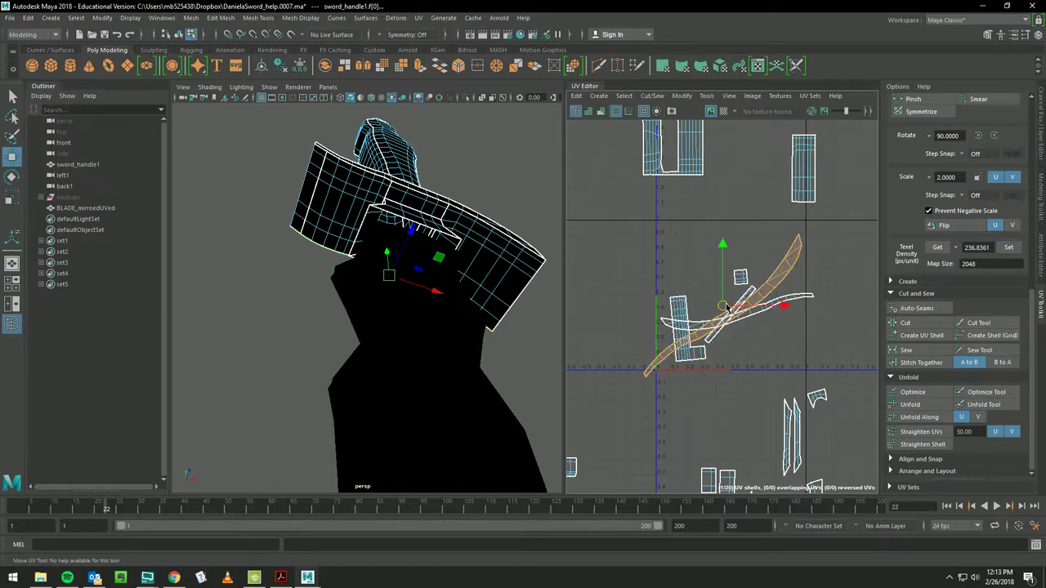
pyautogui.moveTo(726, 306); pyautogui.dragTo(731, 295)
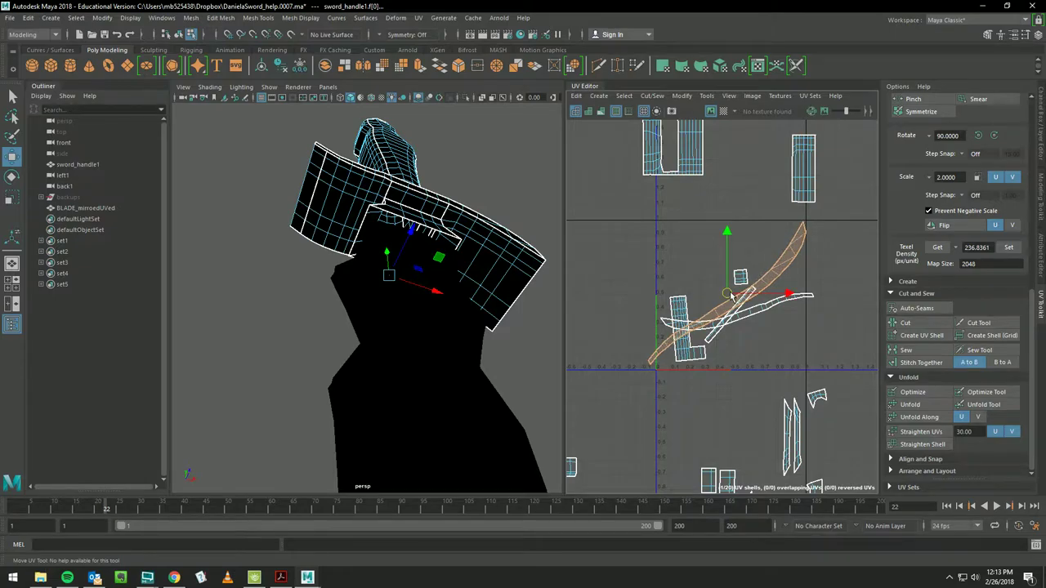
# - Shrink the curved strip shell slightly and nudge it up-right into place
pyautogui.press('r')
pyautogui.moveTo(726, 292); pyautogui.dragTo(725, 292)
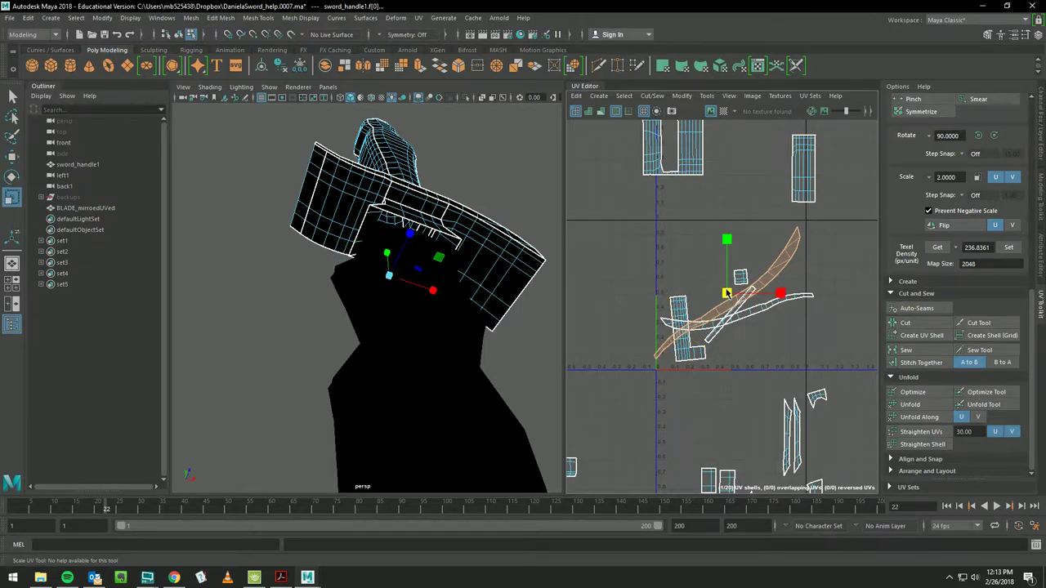
pyautogui.press('q')
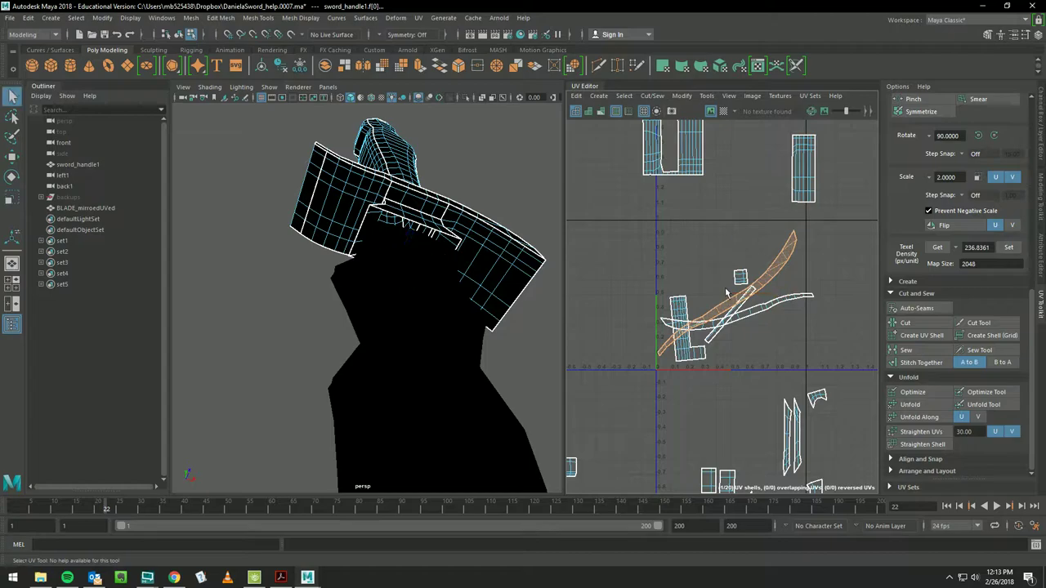
pyautogui.press('w')
pyautogui.moveTo(726, 292); pyautogui.dragTo(731, 290)
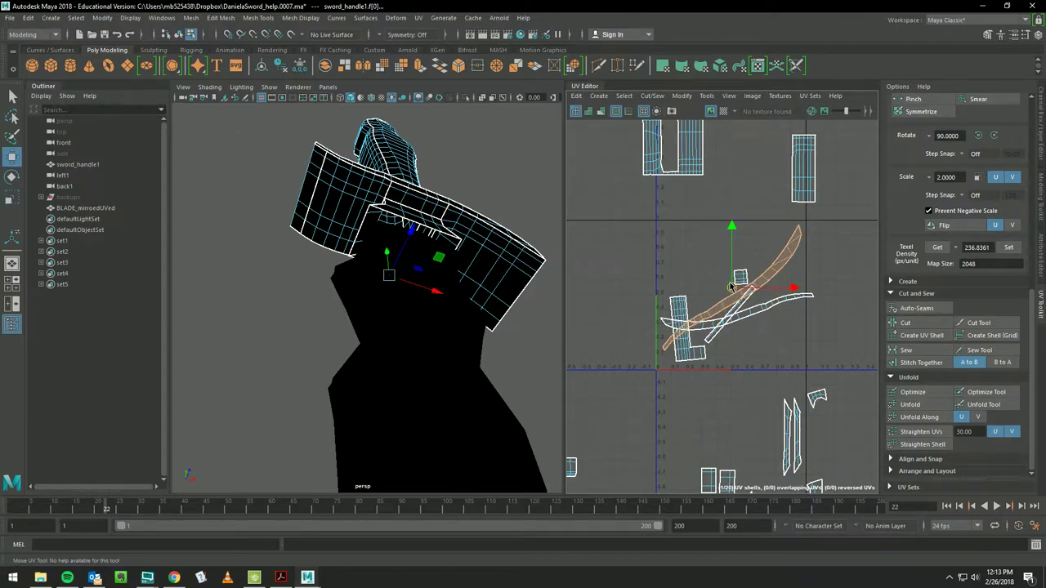
pyautogui.click(750, 317)
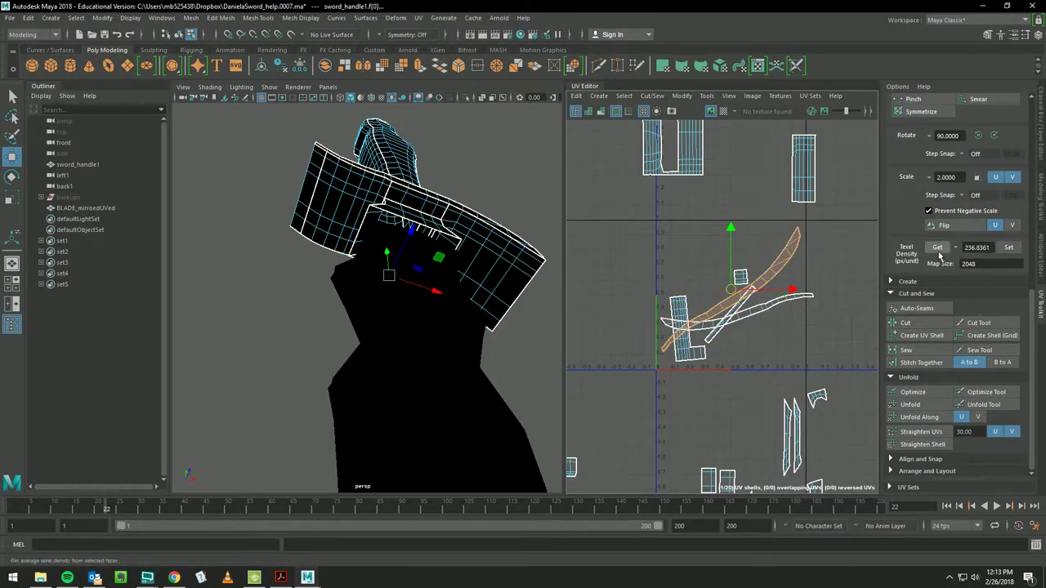
# - Sample the curved strip's texel density and set the horizontal strip to 377.0579 px/unit
pyautogui.press('e')
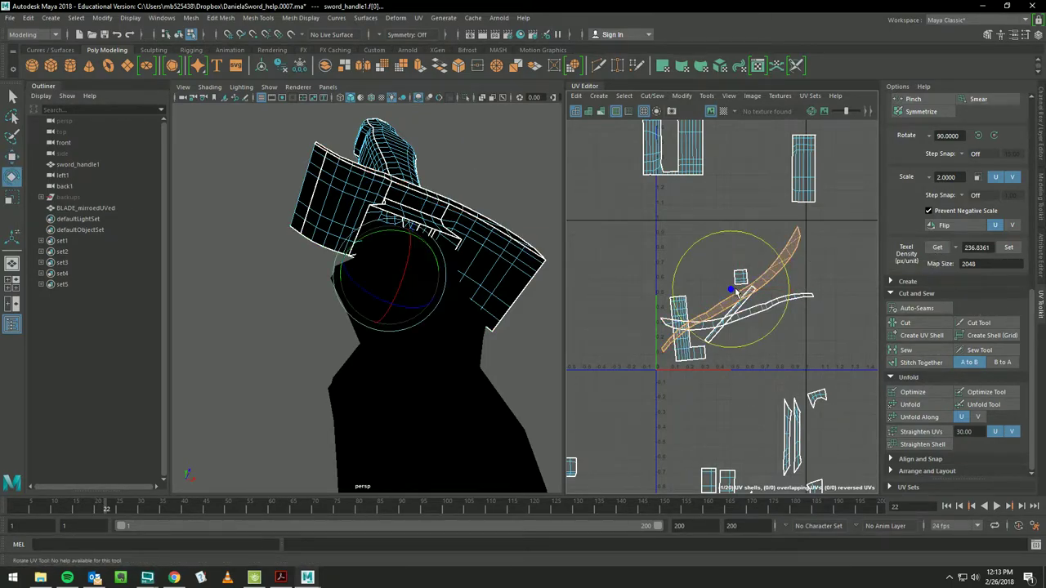
pyautogui.press('r')
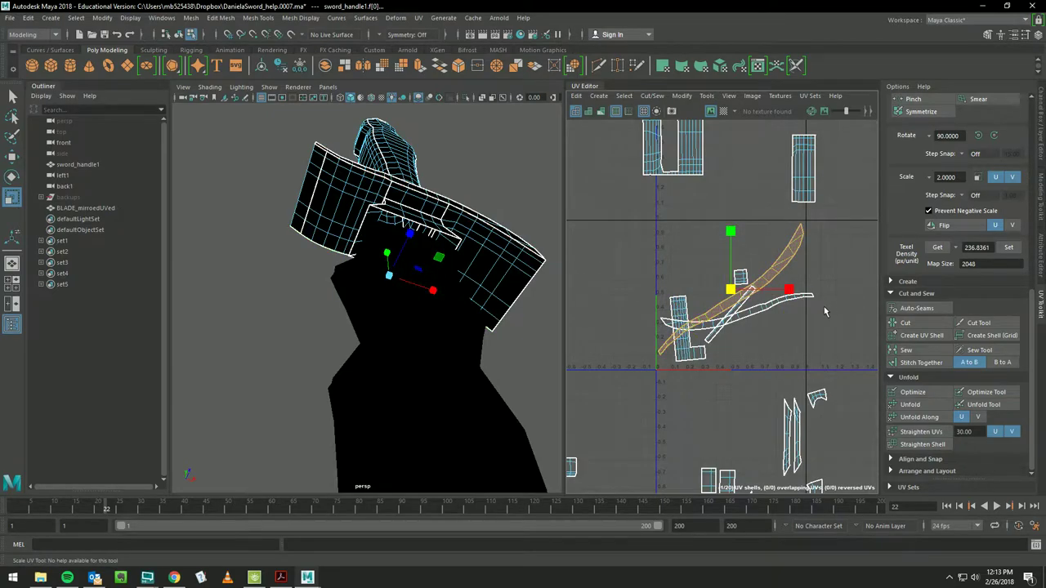
pyautogui.click(940, 248)
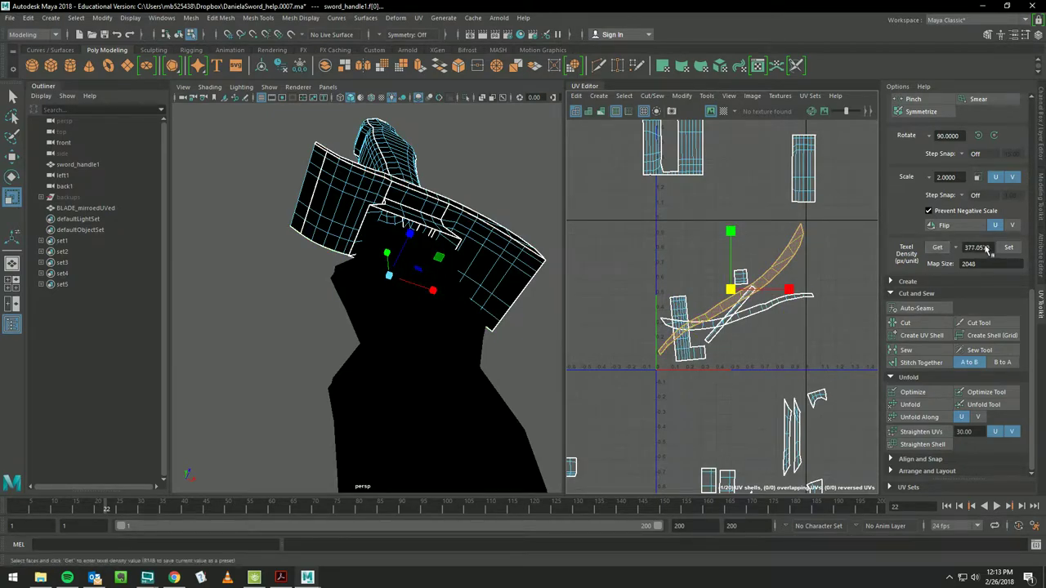
pyautogui.click(775, 308)
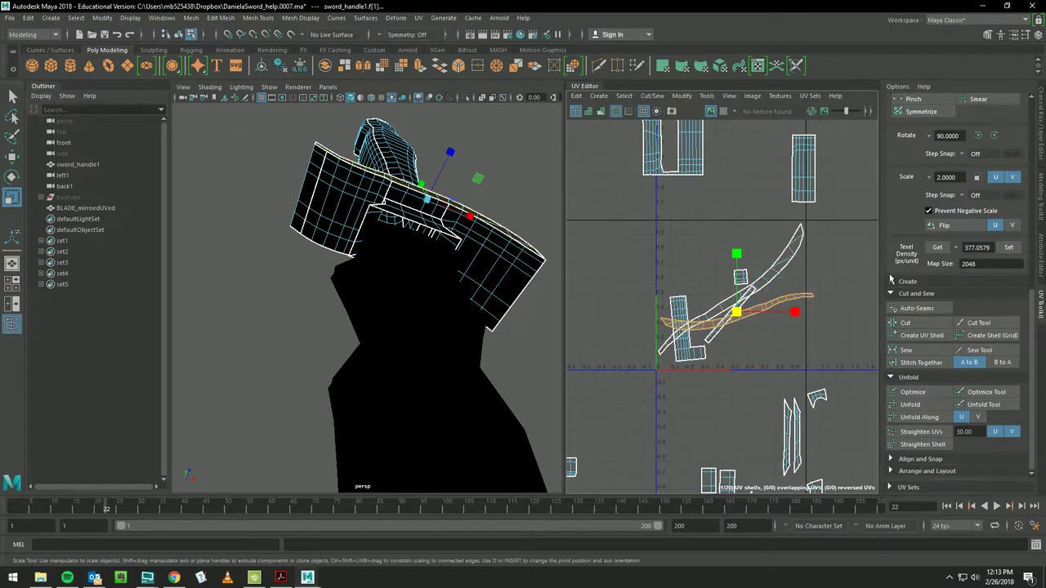
pyautogui.click(1008, 248)
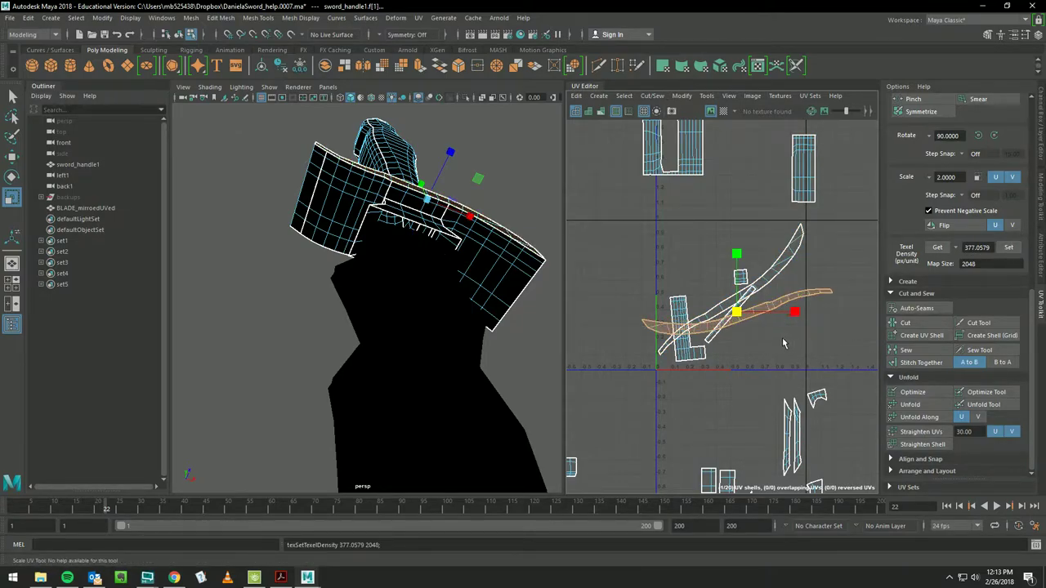
# - Rotate the horizontal strip shell upward and move it up beside the curved strip
pyautogui.press('q')
pyautogui.press('w')
pyautogui.press('e')
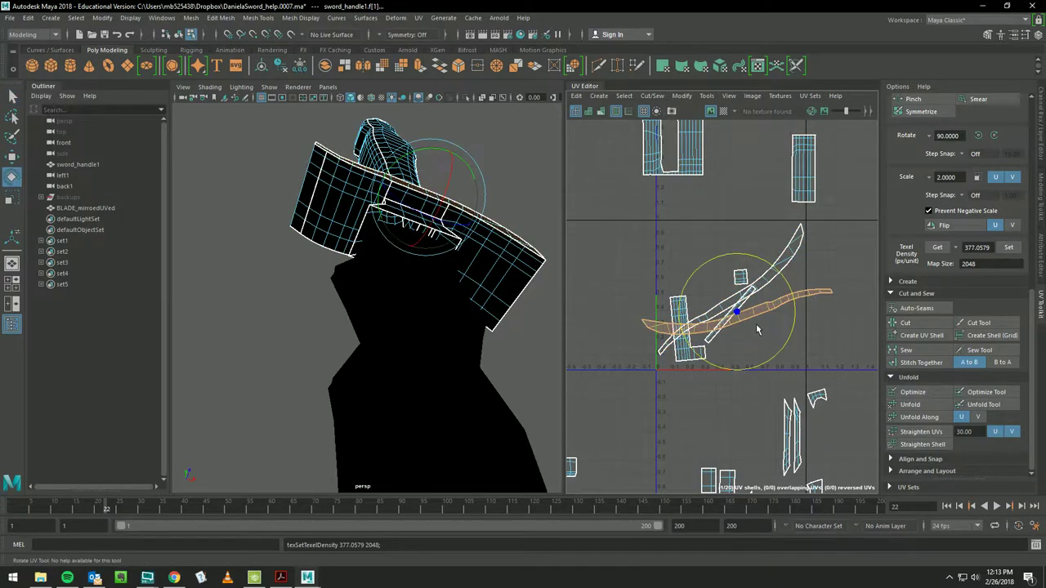
pyautogui.moveTo(788, 282)
pyautogui.mouseDown()
pyautogui.moveTo(691, 413)
pyautogui.moveTo(673, 409)
pyautogui.mouseUp()
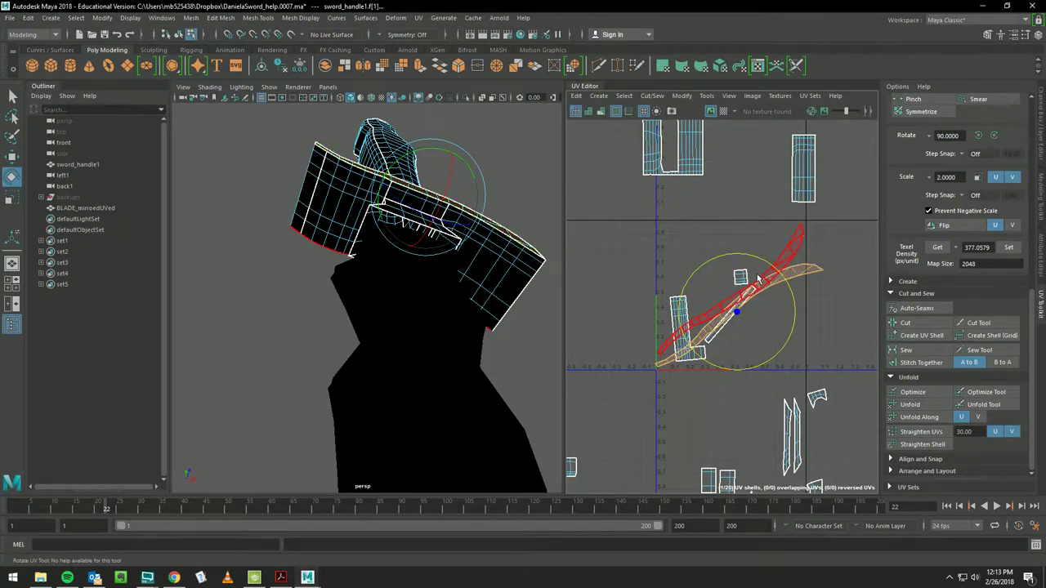
pyautogui.click(745, 301)
pyautogui.press('w')
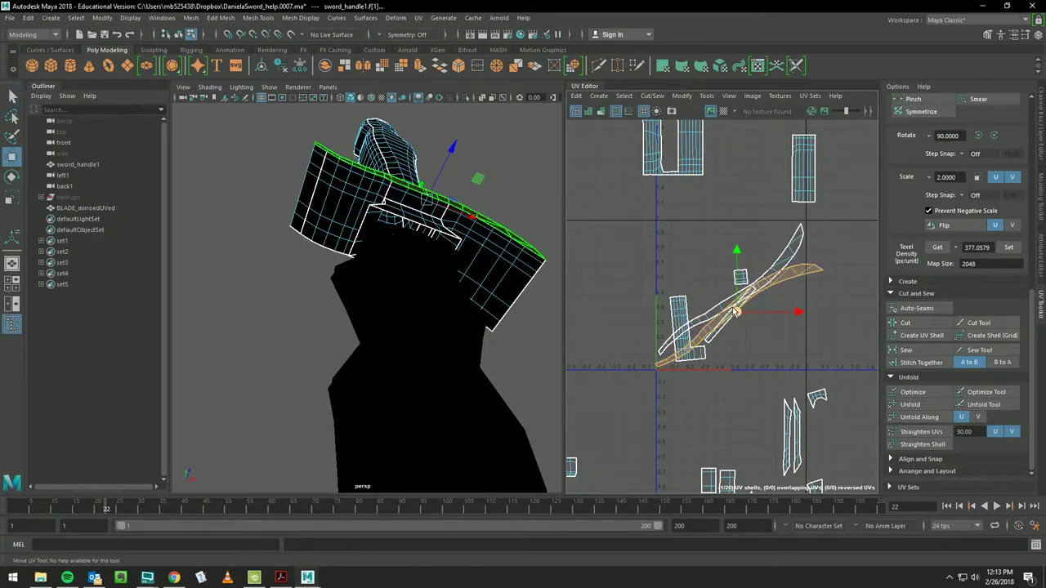
pyautogui.moveTo(737, 309)
pyautogui.mouseDown()
pyautogui.moveTo(738, 259)
pyautogui.moveTo(737, 278)
pyautogui.moveTo(713, 267)
pyautogui.mouseUp()
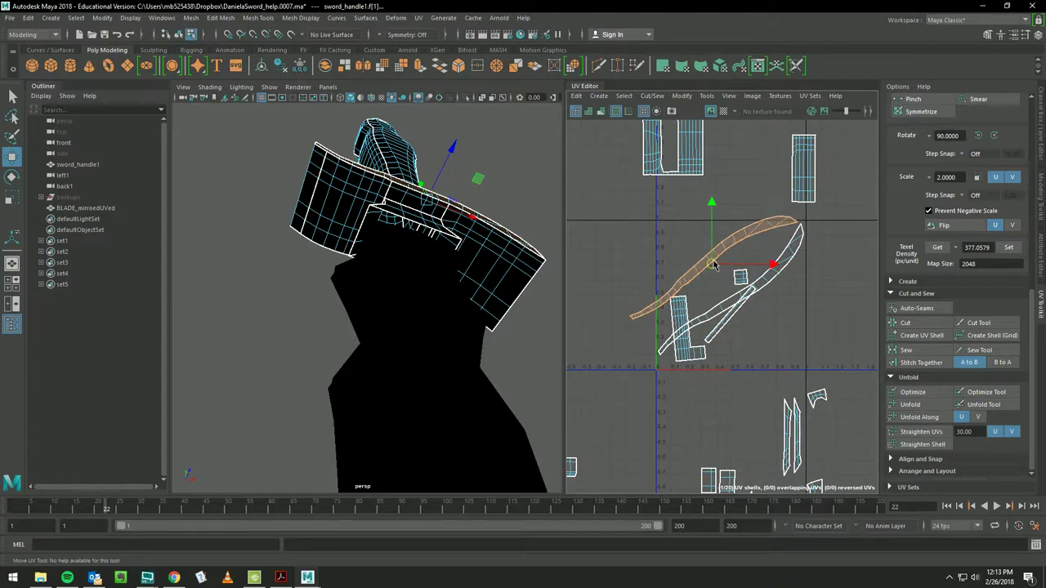
# - Move both strip shells up-right, then rotate one strip about 55° and nudge it up-left
pyautogui.keyDown('shift'); pyautogui.click(771, 279); pyautogui.keyUp('shift')
pyautogui.moveTo(733, 299); pyautogui.dragTo(736, 296)
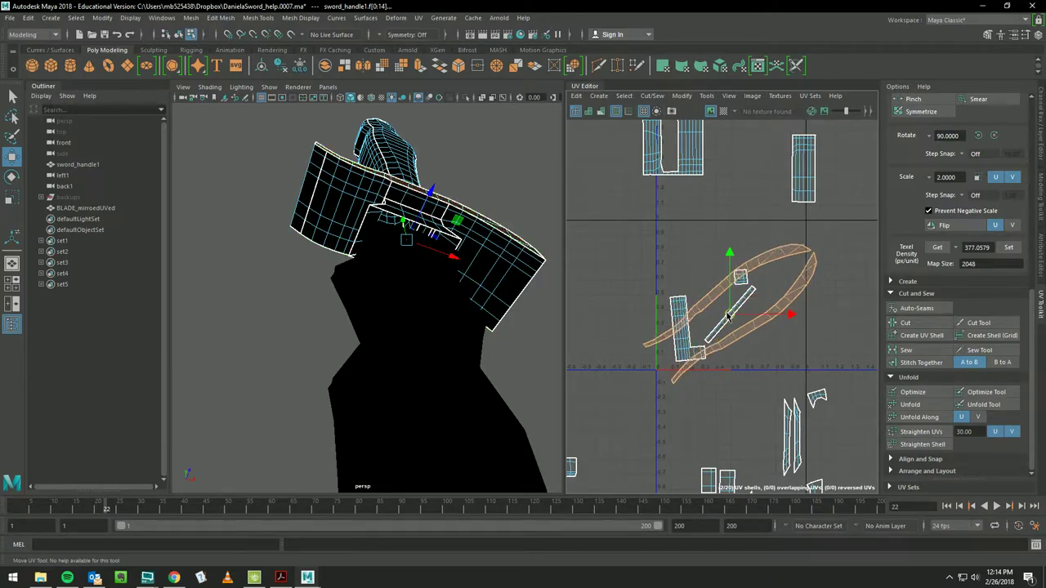
pyautogui.moveTo(784, 258); pyautogui.dragTo(809, 238)
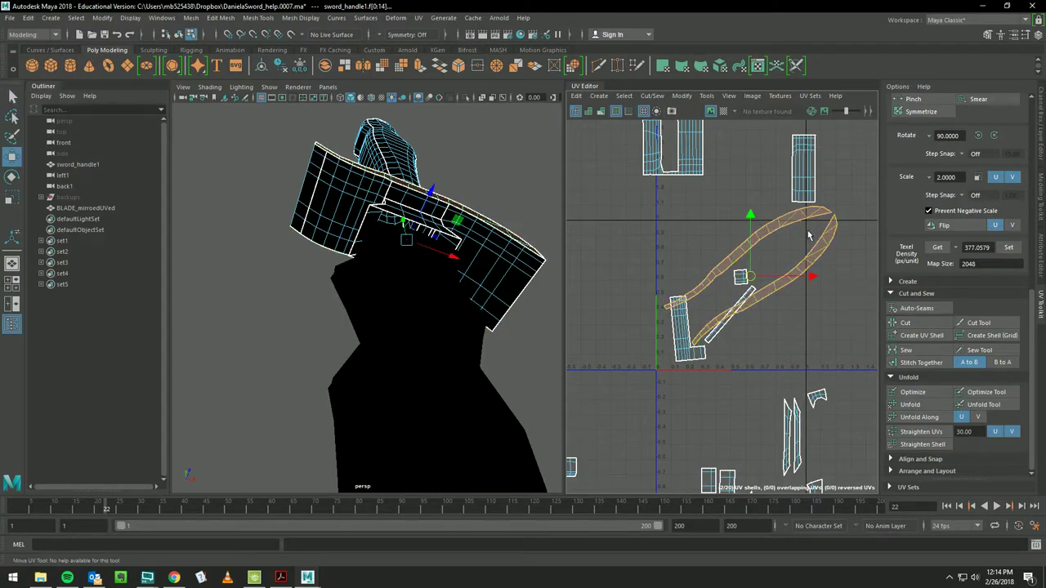
pyautogui.press('e')
pyautogui.click(817, 250)
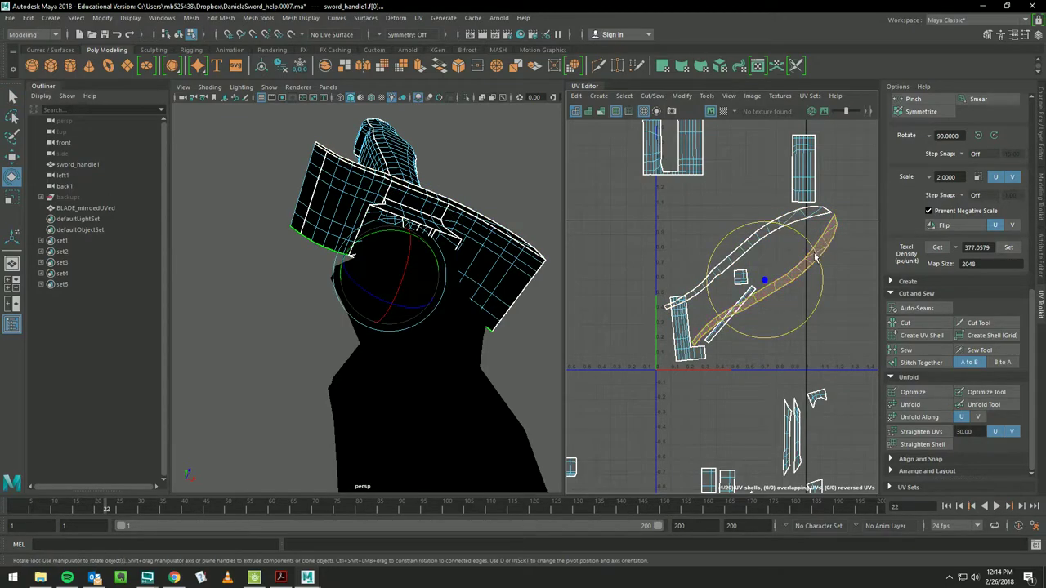
pyautogui.moveTo(817, 256)
pyautogui.mouseDown()
pyautogui.moveTo(658, 227)
pyautogui.moveTo(616, 365)
pyautogui.mouseUp()
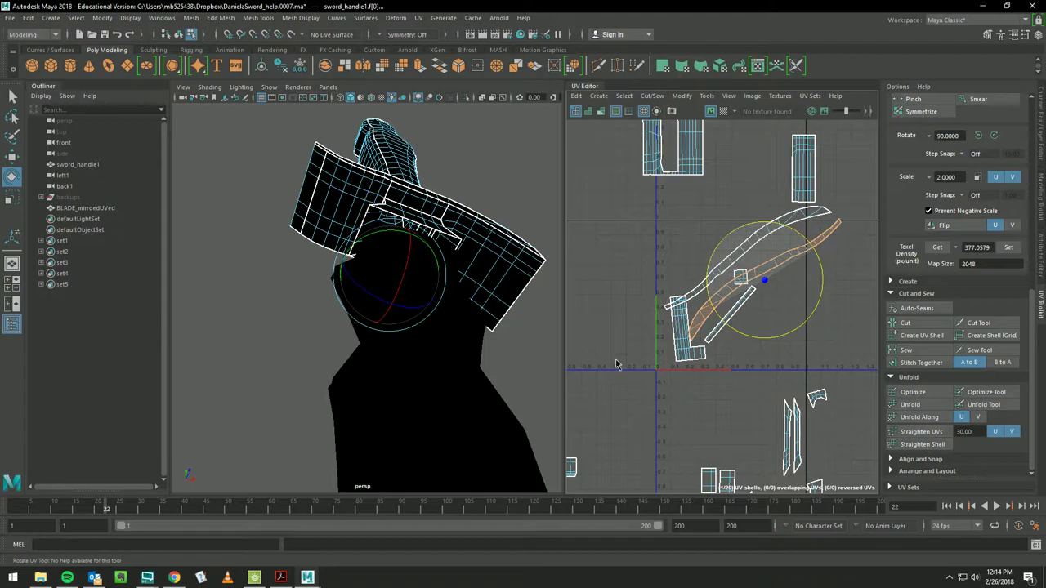
pyautogui.press('w')
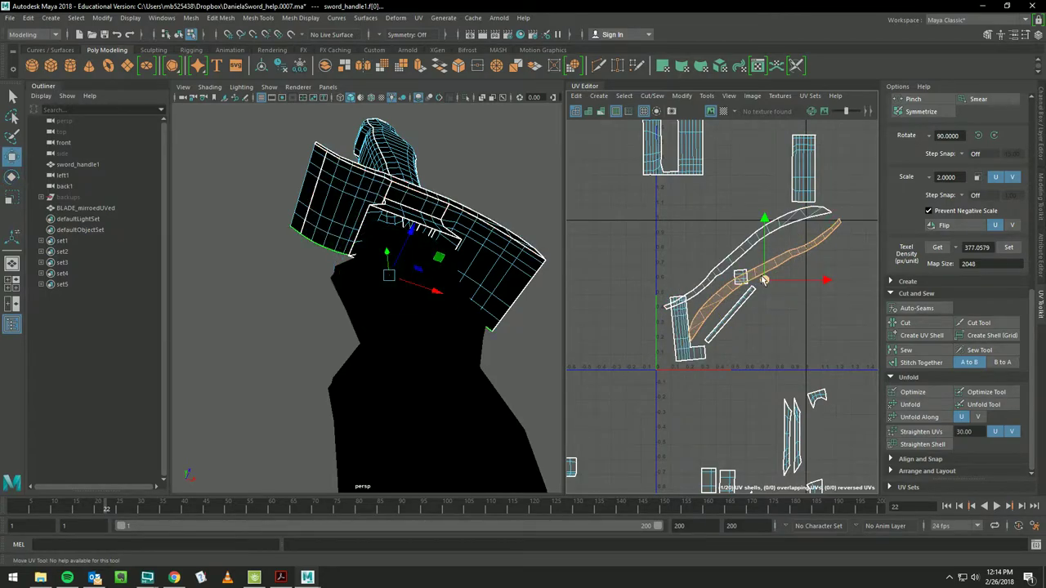
pyautogui.moveTo(764, 279)
pyautogui.mouseDown()
pyautogui.moveTo(750, 270)
pyautogui.moveTo(737, 306)
pyautogui.mouseUp()
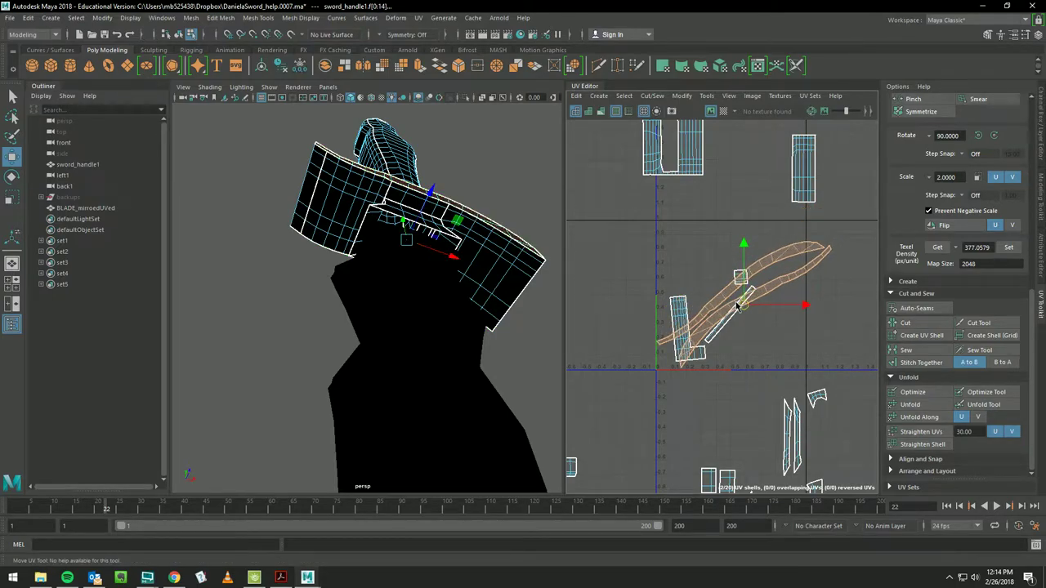
# - Rotate the thin white shell to lie along the curved shell and nudge it down-left
pyautogui.click(738, 306)
pyautogui.press('q')
pyautogui.press('w')
pyautogui.press('e')
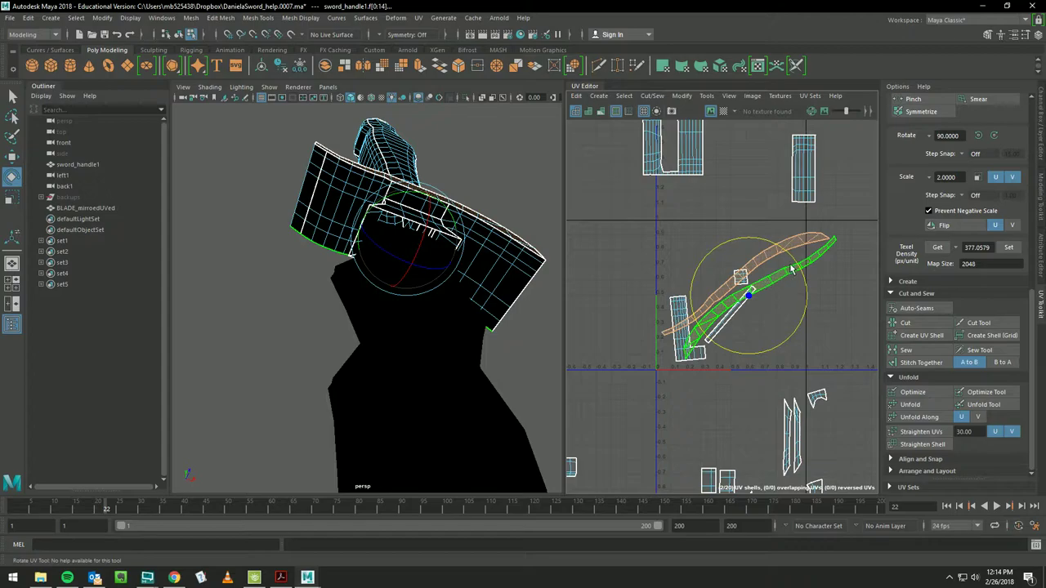
pyautogui.moveTo(791, 270); pyautogui.dragTo(791, 260)
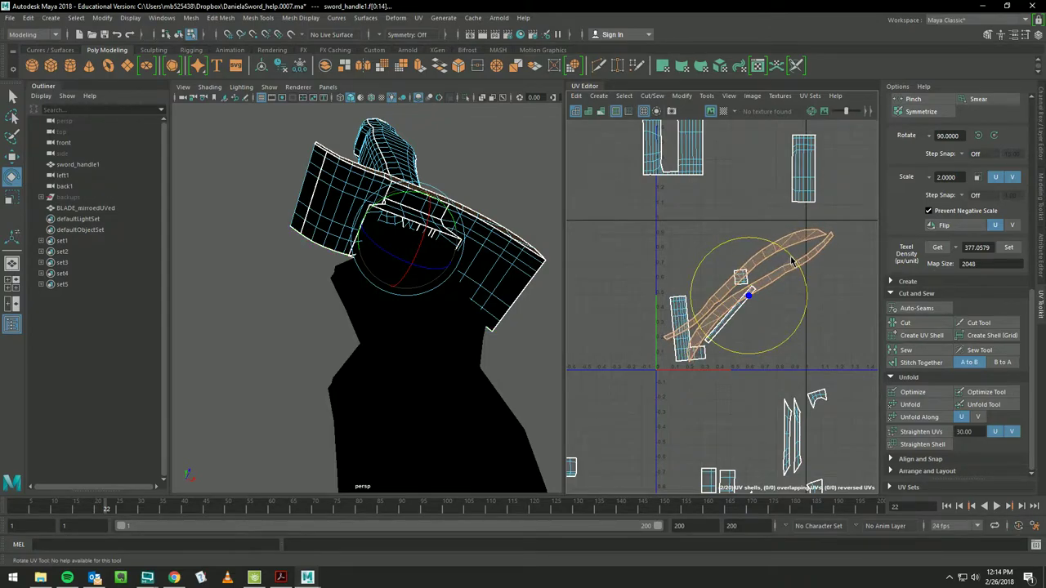
pyautogui.press('w')
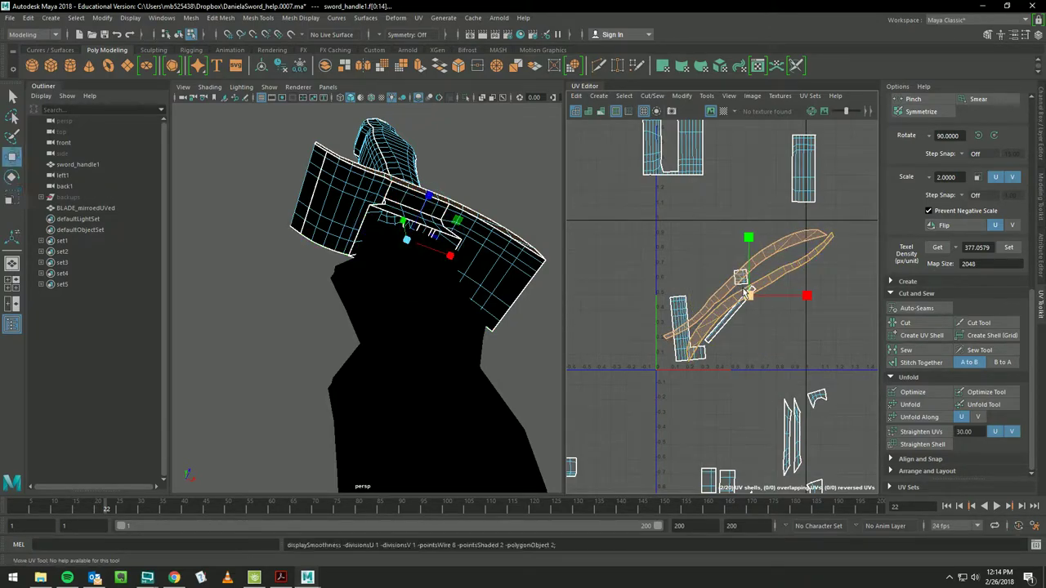
pyautogui.moveTo(749, 294); pyautogui.dragTo(742, 303)
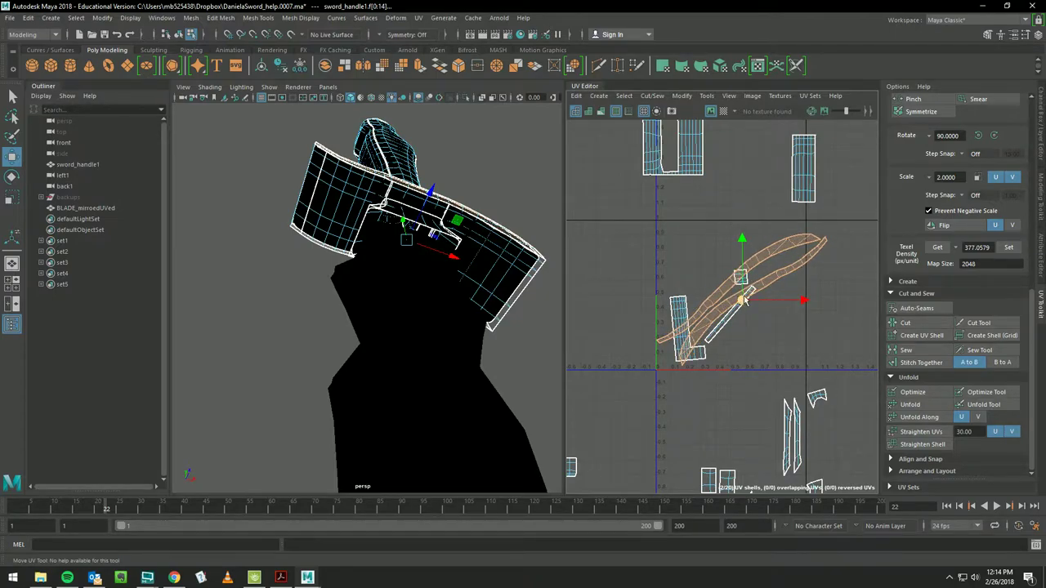
# - Shrink the thin shell slightly, rotate it to follow the curve, and shift it left
pyautogui.press('e')
pyautogui.press('r')
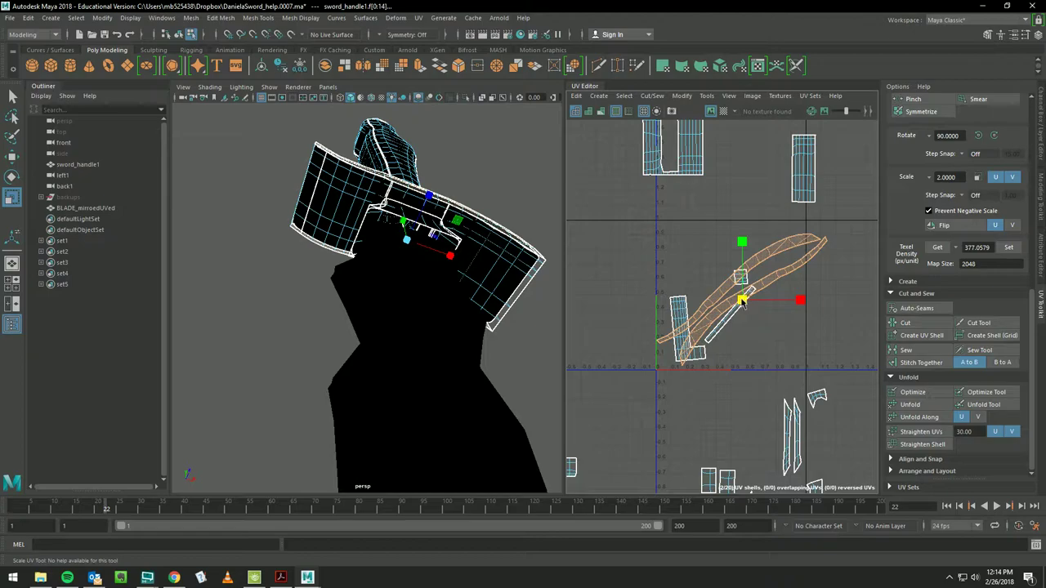
pyautogui.moveTo(742, 299); pyautogui.dragTo(734, 300)
pyautogui.press('w')
pyautogui.press('e')
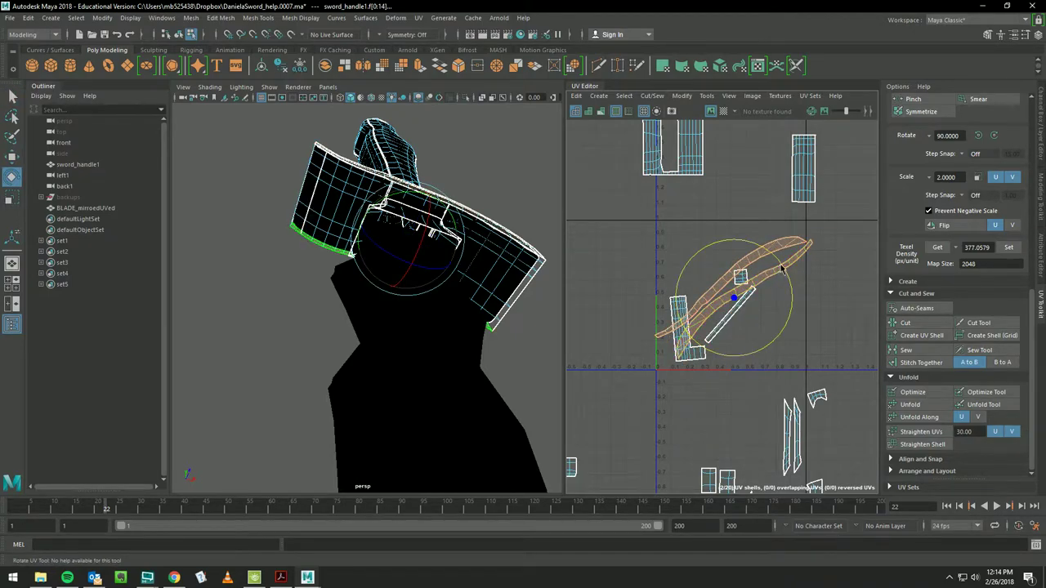
pyautogui.moveTo(781, 266); pyautogui.dragTo(781, 263)
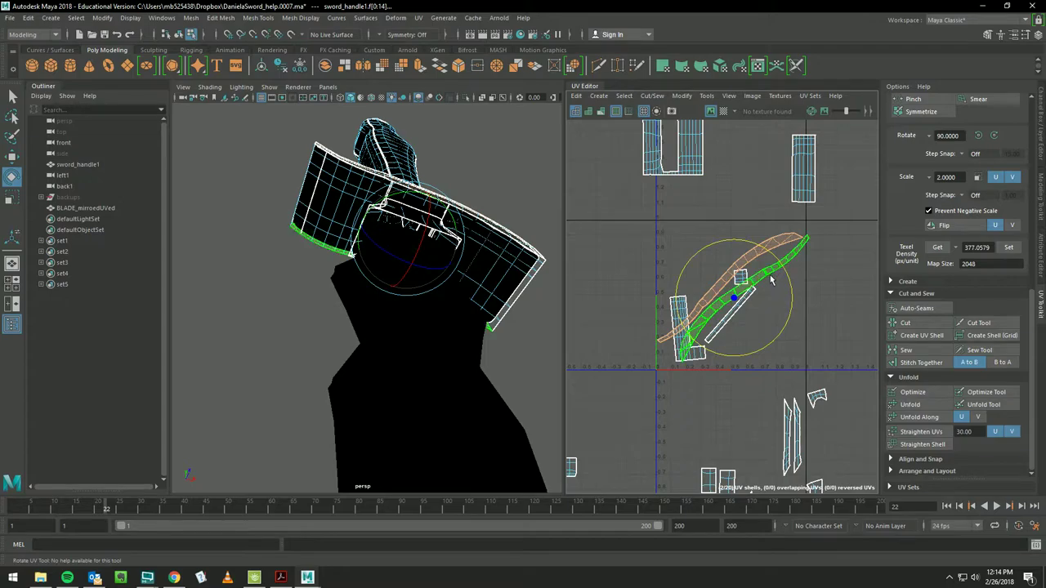
pyautogui.press('r')
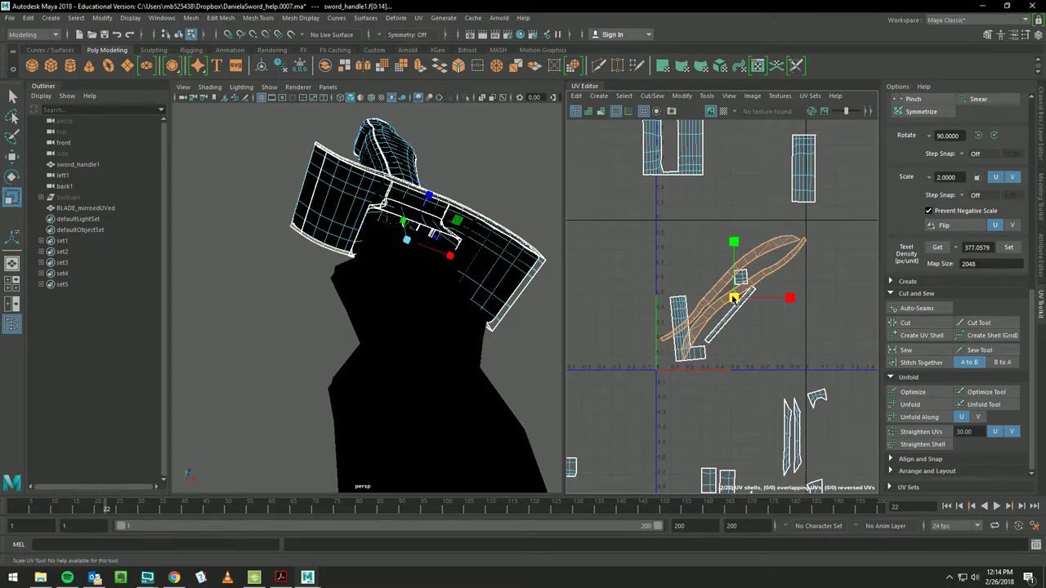
pyautogui.press('w')
pyautogui.moveTo(733, 295); pyautogui.dragTo(732, 296)
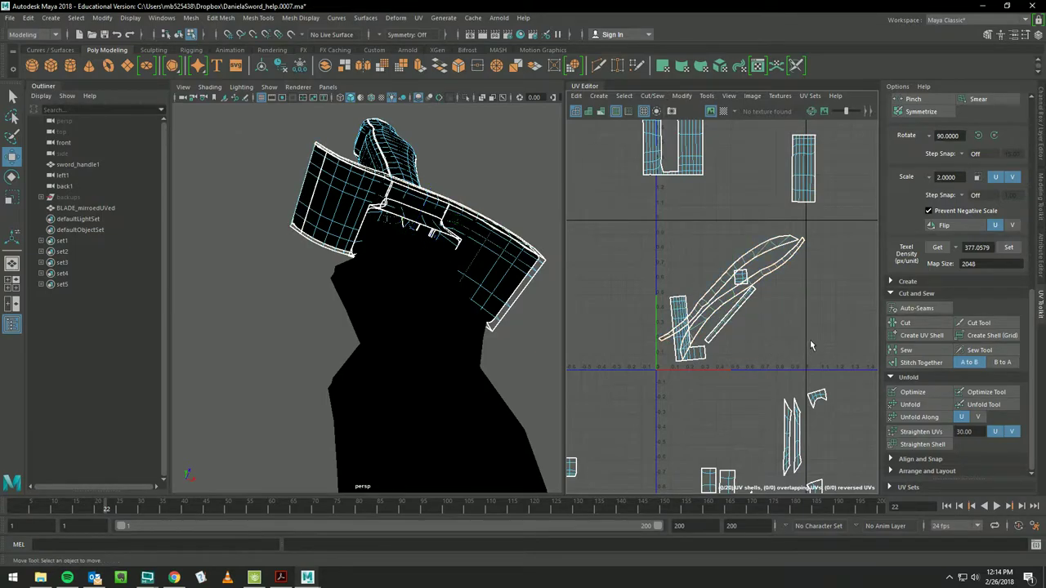
# - Stitch the thin shell to the curved shell and match the other long shell's texel density
pyautogui.click(968, 363)
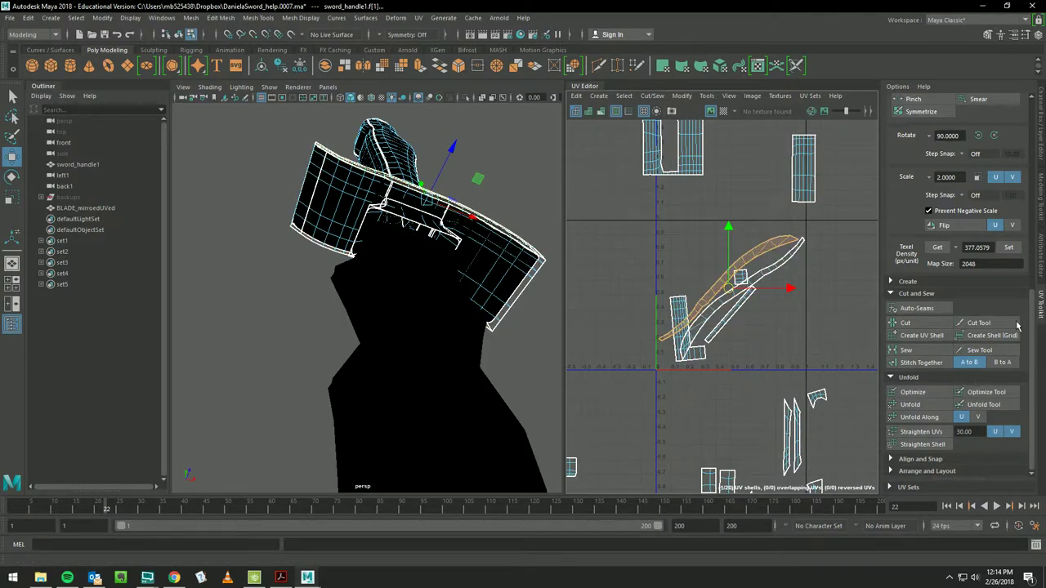
pyautogui.click(937, 246)
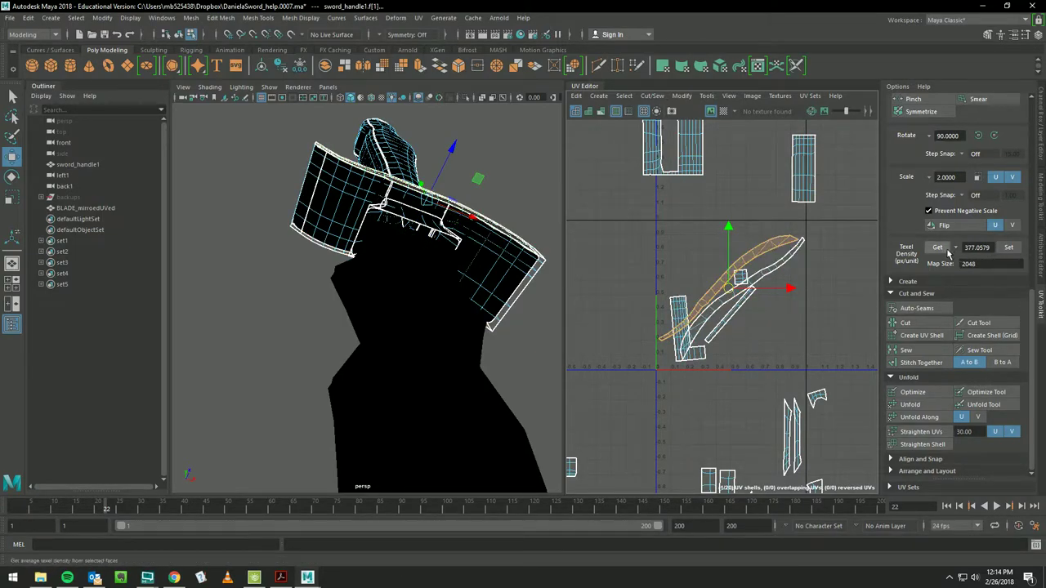
pyautogui.click(1008, 247)
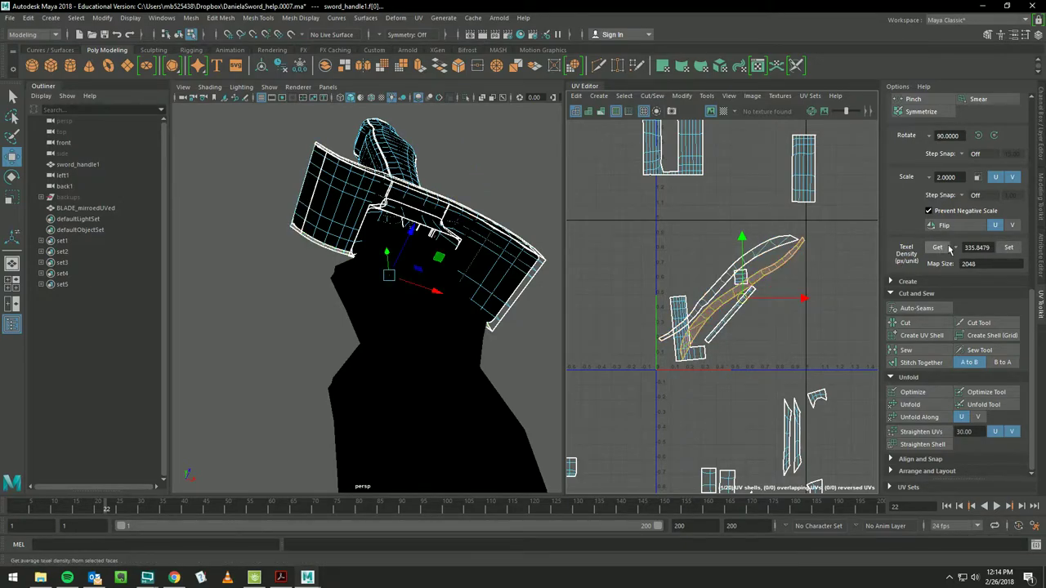
pyautogui.click(1008, 247)
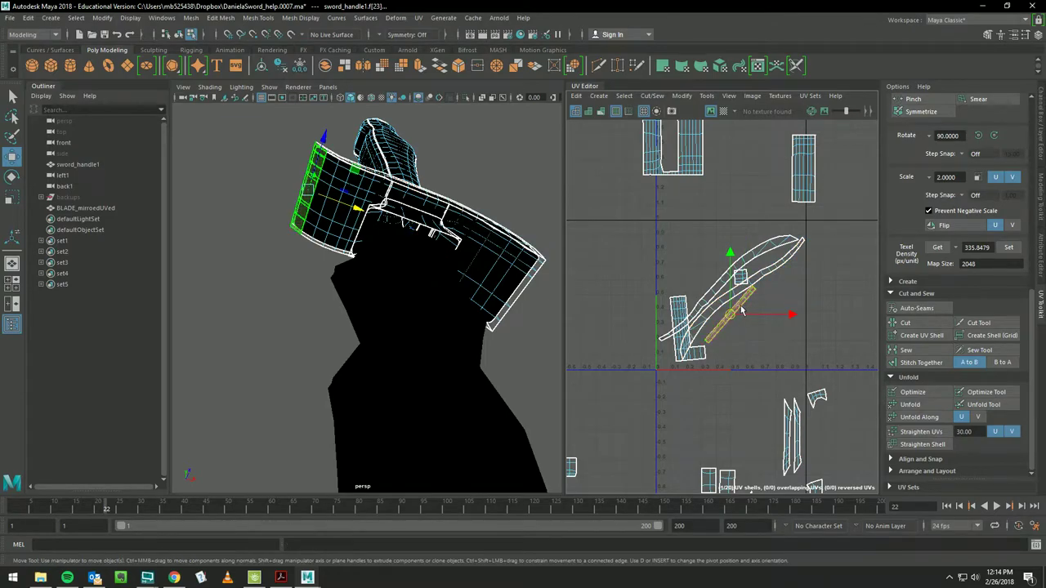
# - Move the lower-left shells to the right and bring the remaining shells into view
pyautogui.click(681, 343)
pyautogui.keyDown('shift'); pyautogui.click(681, 343); pyautogui.keyUp('shift')
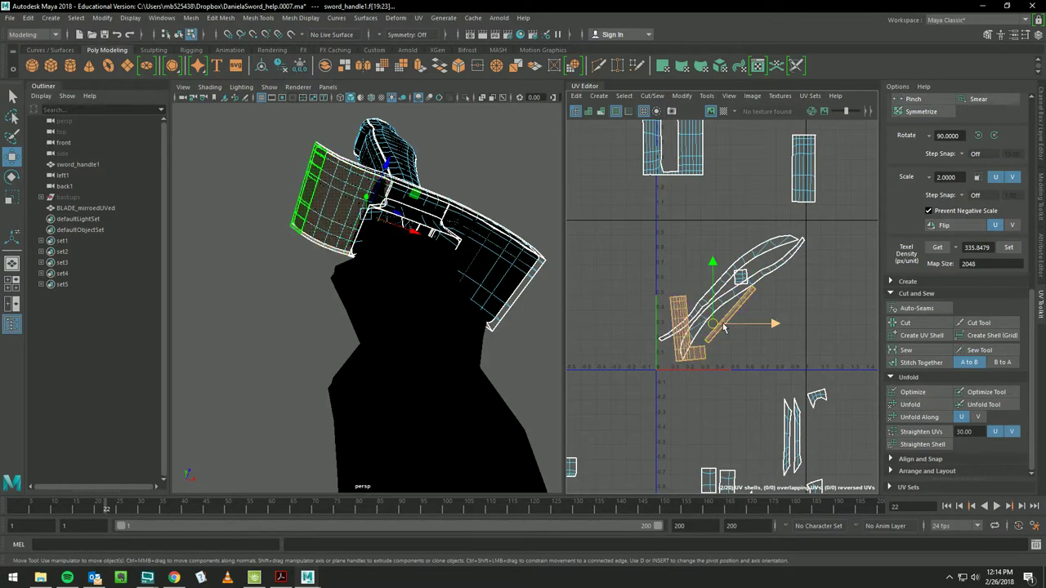
pyautogui.moveTo(720, 325); pyautogui.dragTo(790, 322)
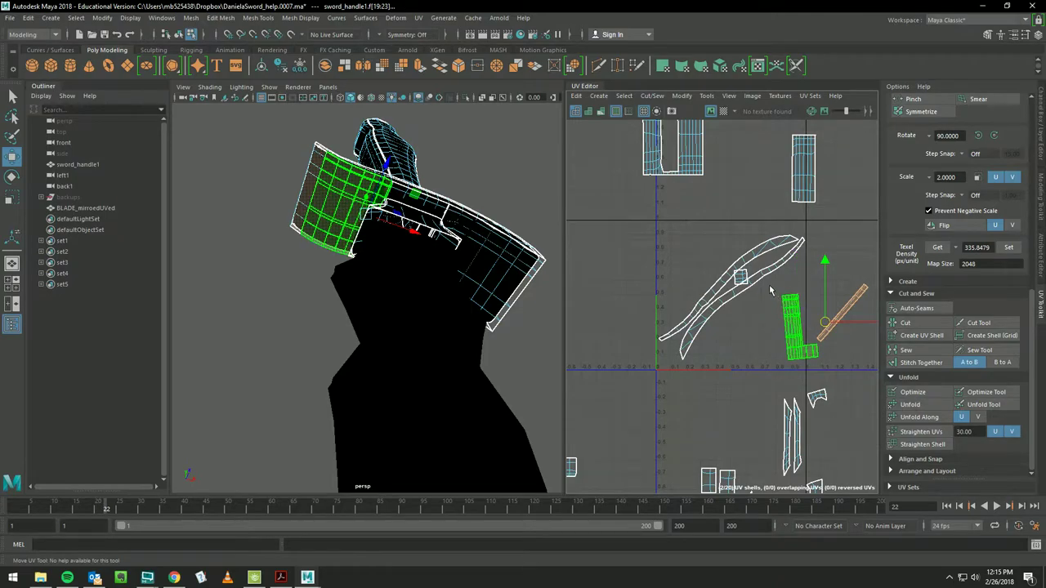
pyautogui.click(740, 277)
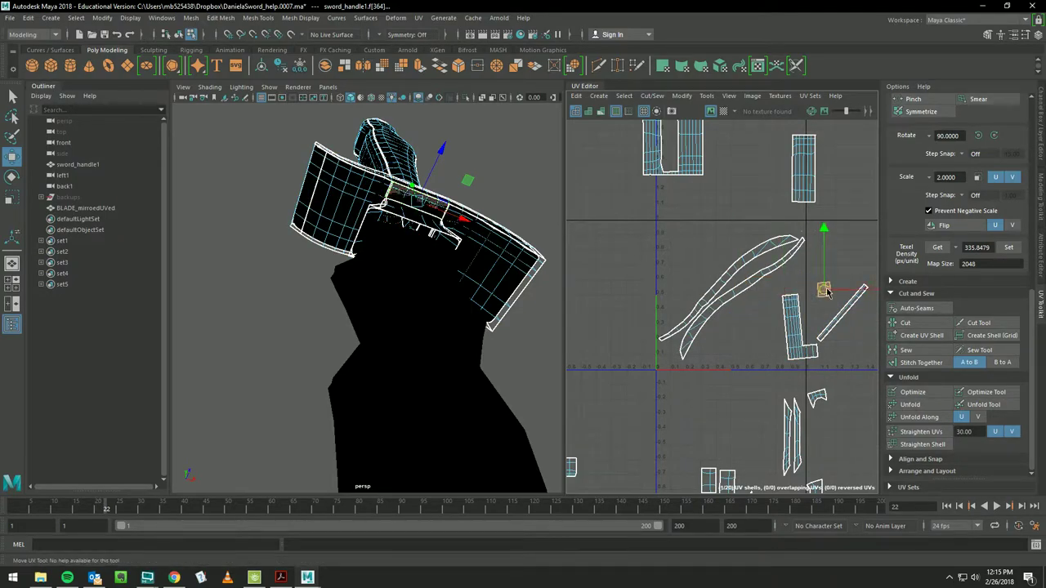
pyautogui.click(790, 433)
pyautogui.scroll(-3, 805, 373)
pyautogui.click(803, 373)
pyautogui.press('F10')
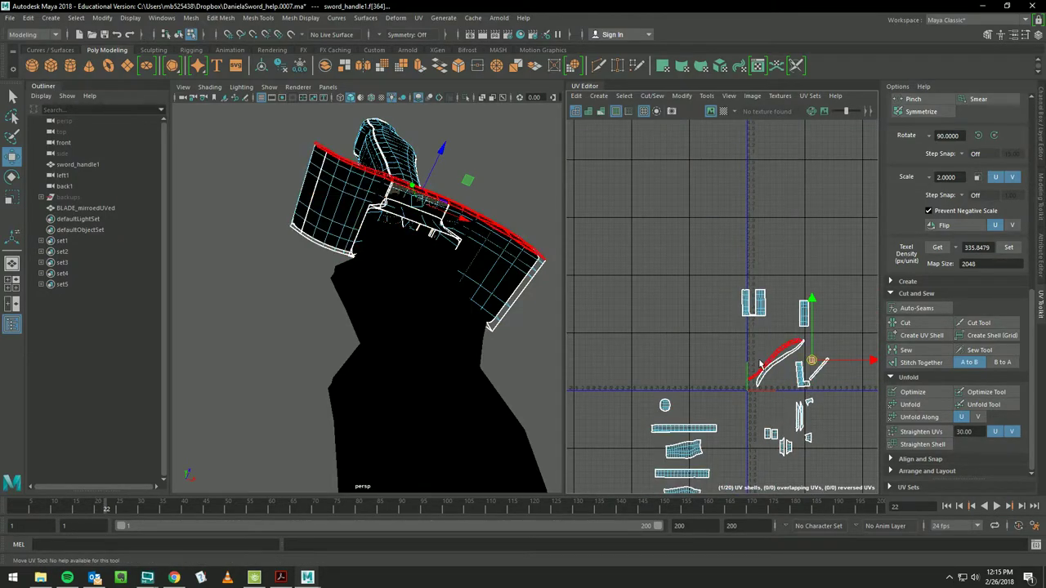
pyautogui.keyDown('alt'); pyautogui.moveTo(773, 365); pyautogui.dragTo(732, 275, button='middle'); pyautogui.keyUp('alt')
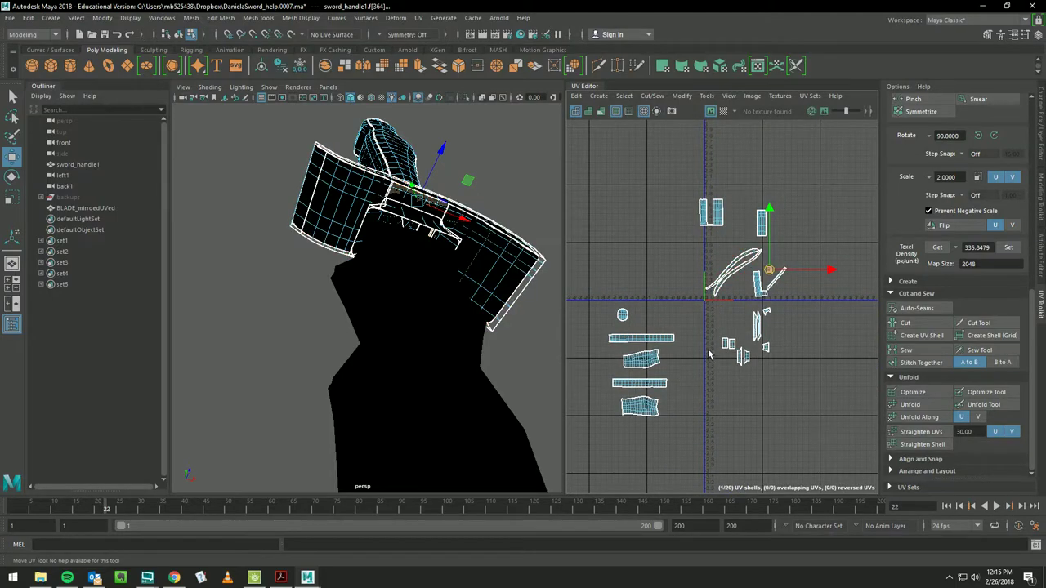
# - Apply the 335.8479 texel density to the five left shells and the remaining small shells
pyautogui.moveTo(669, 440); pyautogui.dragTo(578, 288)
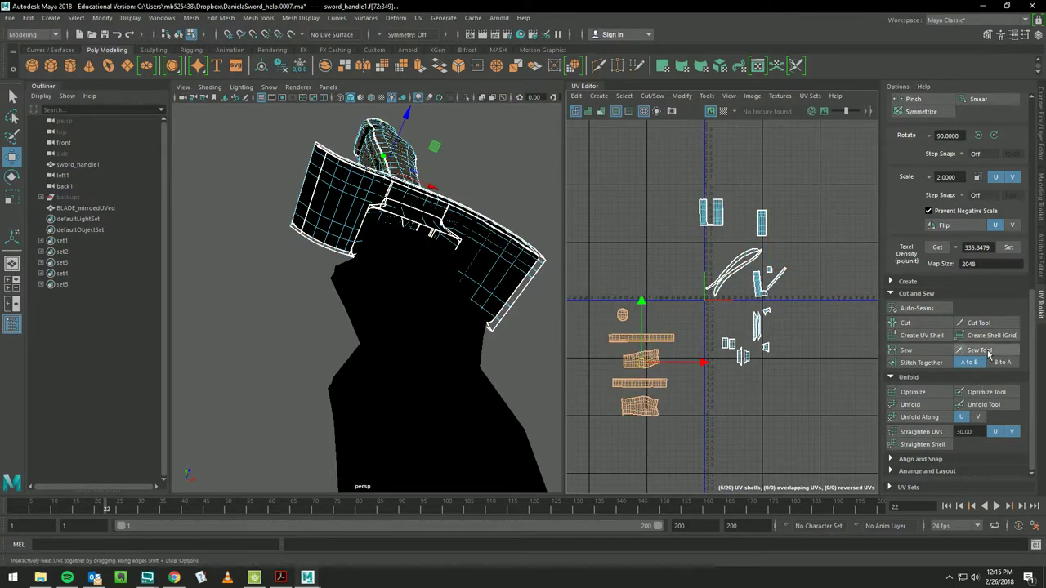
pyautogui.click(1009, 247)
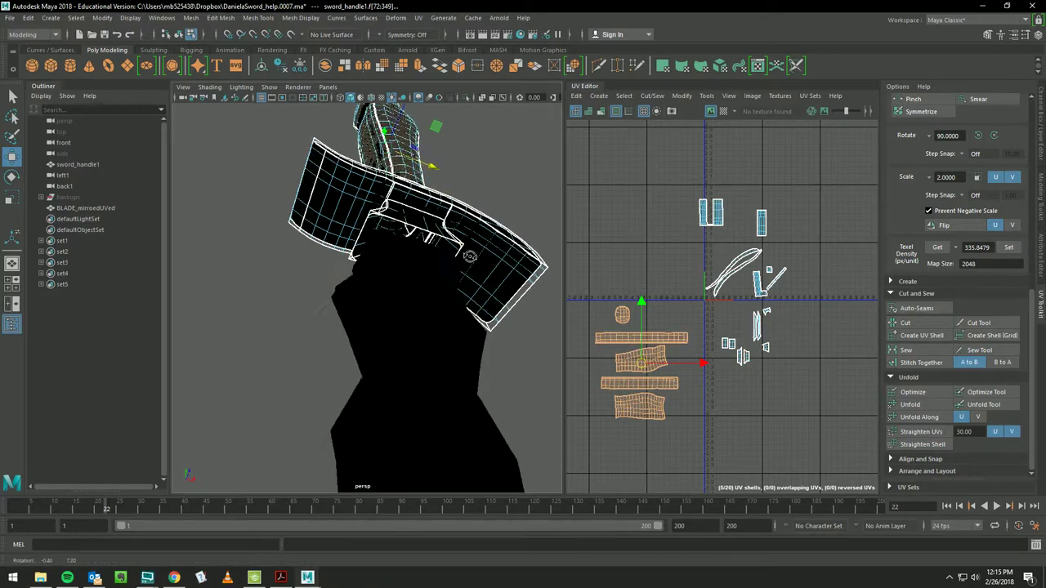
pyautogui.moveTo(490, 343)
pyautogui.keyDown('alt'); pyautogui.mouseDown()
pyautogui.moveTo(407, 541)
pyautogui.moveTo(607, 347)
pyautogui.mouseUp(); pyautogui.keyUp('alt')
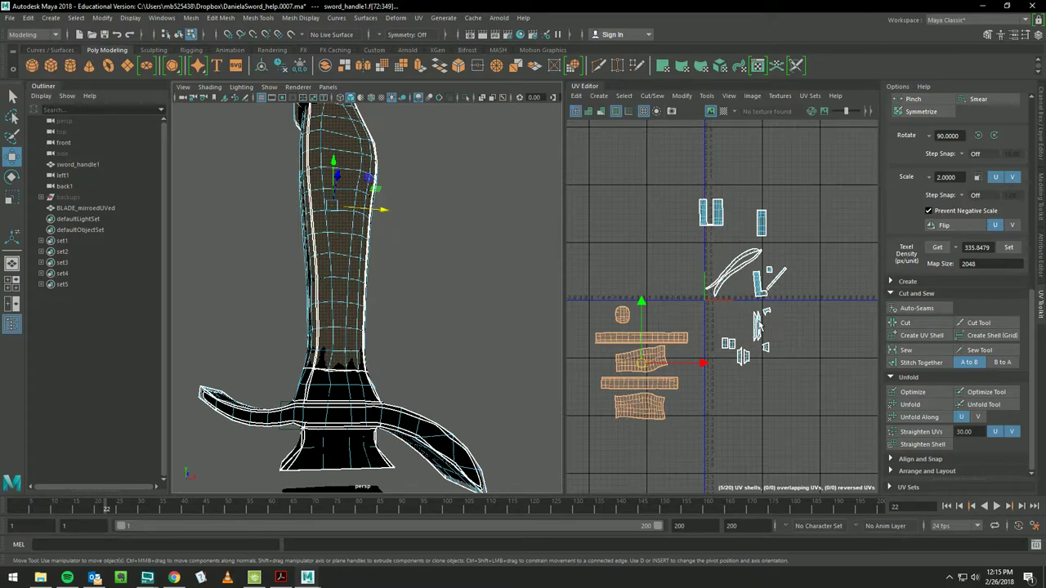
pyautogui.moveTo(799, 381); pyautogui.dragTo(704, 307)
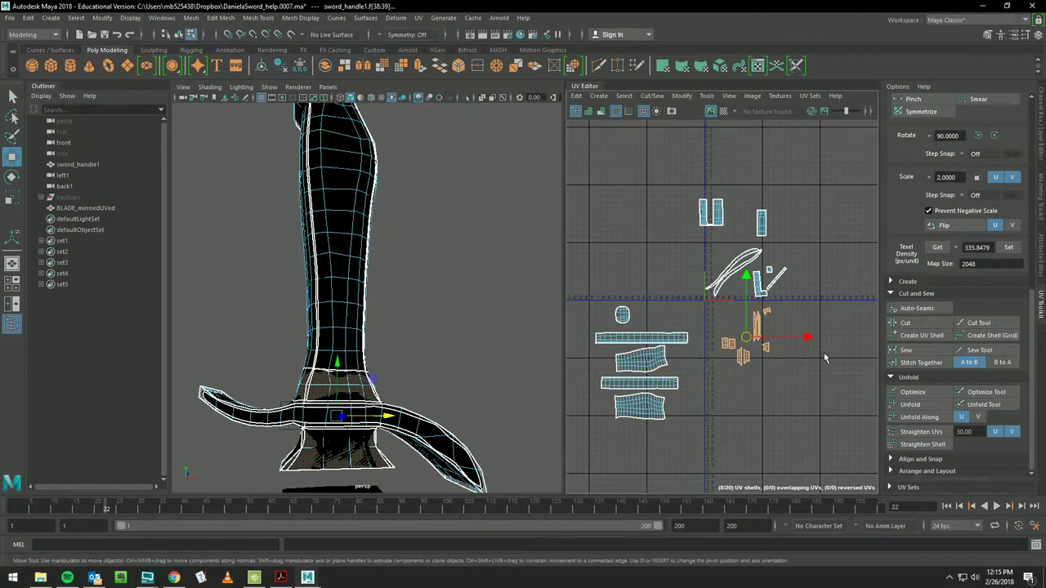
pyautogui.keyDown('shift'); pyautogui.moveTo(807, 301); pyautogui.dragTo(750, 265); pyautogui.keyUp('shift')
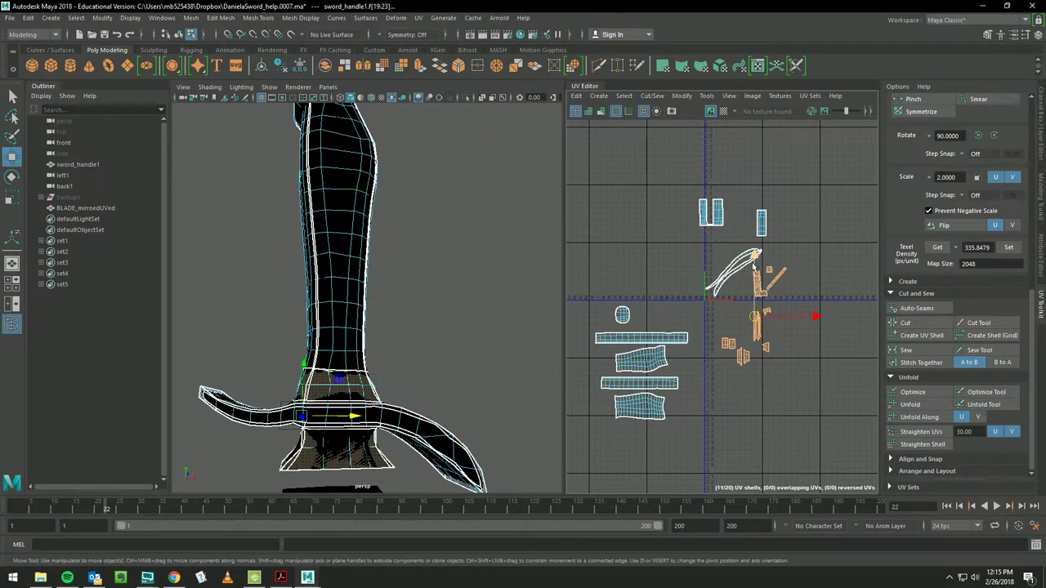
pyautogui.keyDown('shift'); pyautogui.moveTo(777, 230); pyautogui.dragTo(685, 180); pyautogui.keyUp('shift')
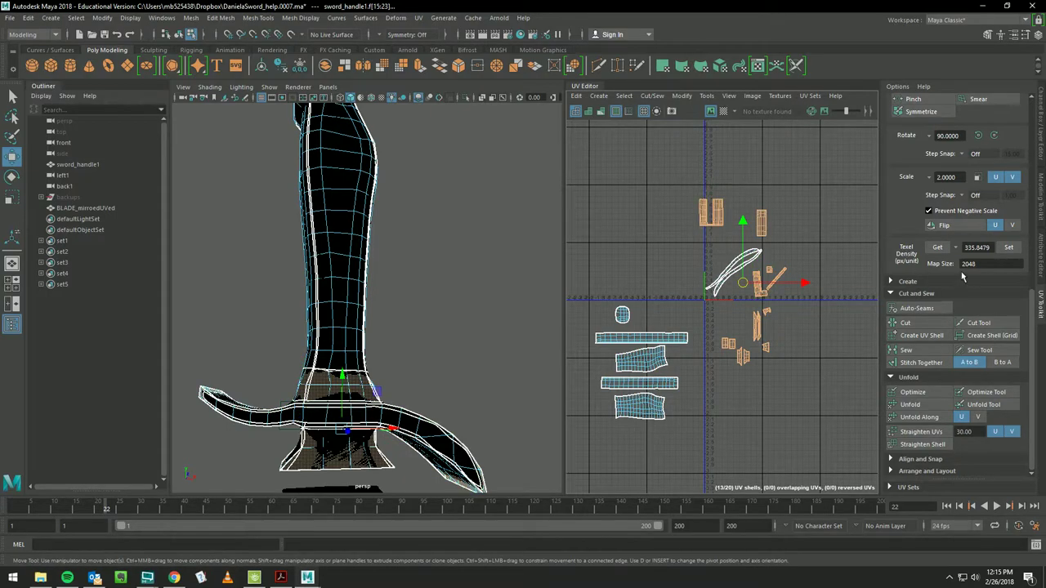
pyautogui.click(1010, 247)
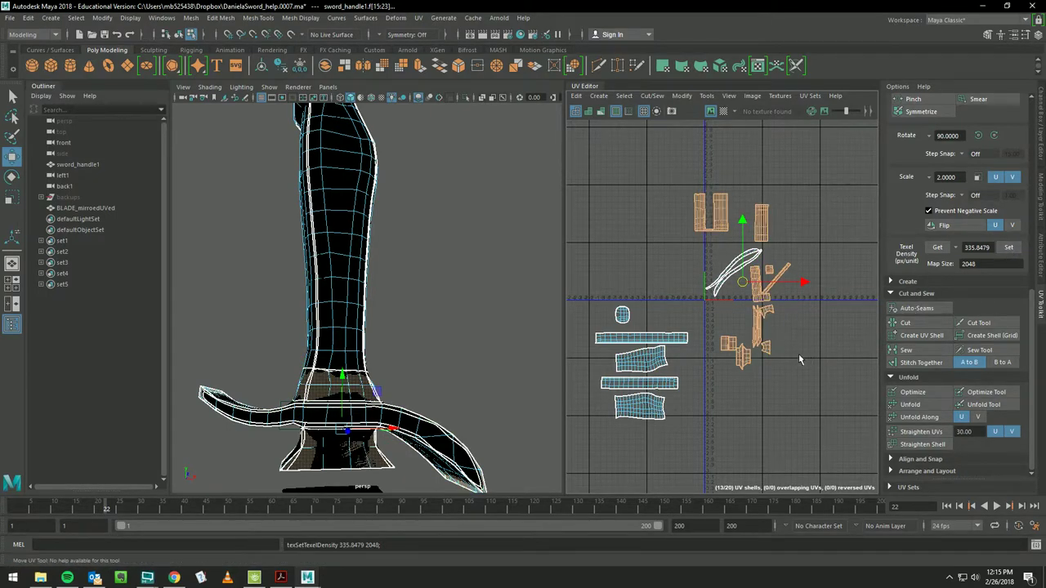
# - Marquee-select every UV shell of the handle
pyautogui.scroll(2, 727, 215)
pyautogui.scroll(1, 800, 189)
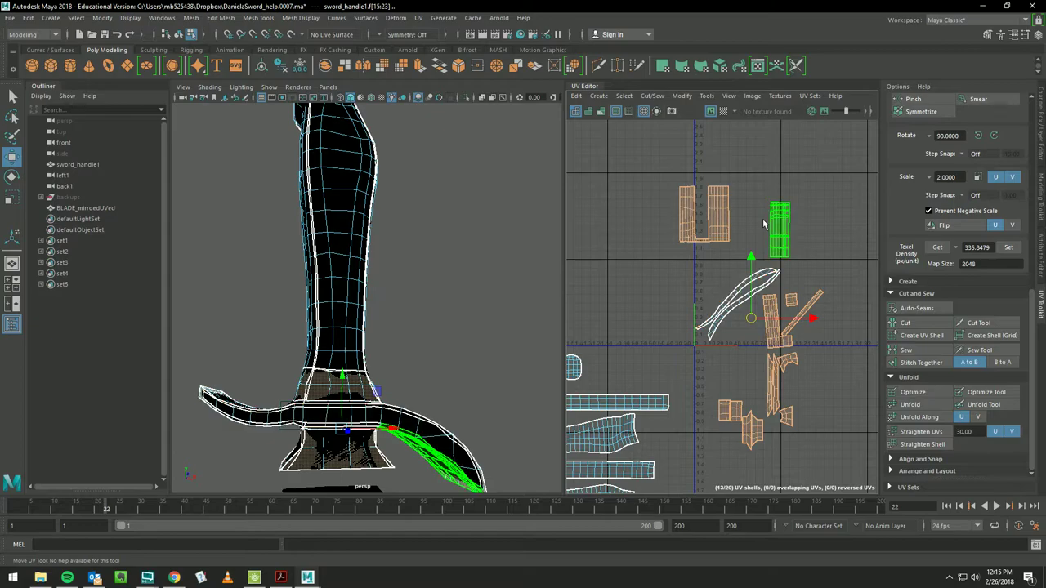
pyautogui.scroll(-2, 763, 218)
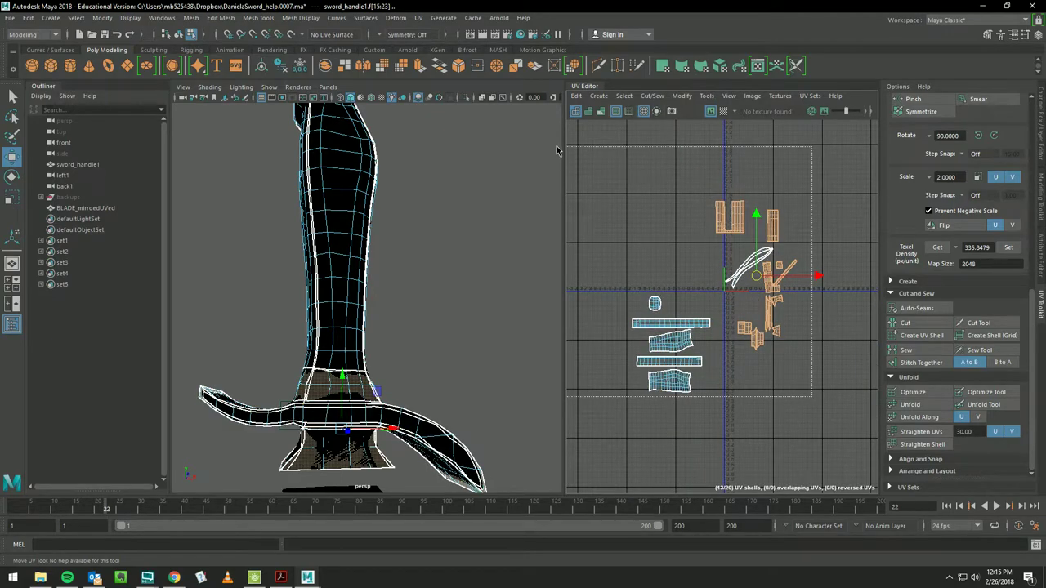
pyautogui.moveTo(812, 400); pyautogui.dragTo(562, 152)
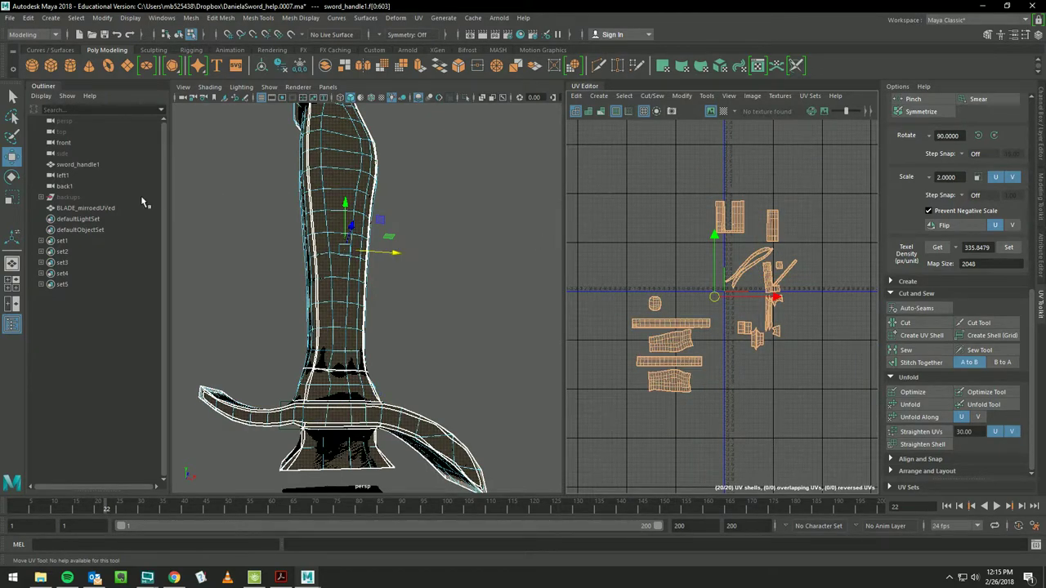
# - Scale all handle shells down toward the origin and expand the Arrange and Layout section
pyautogui.press('r')
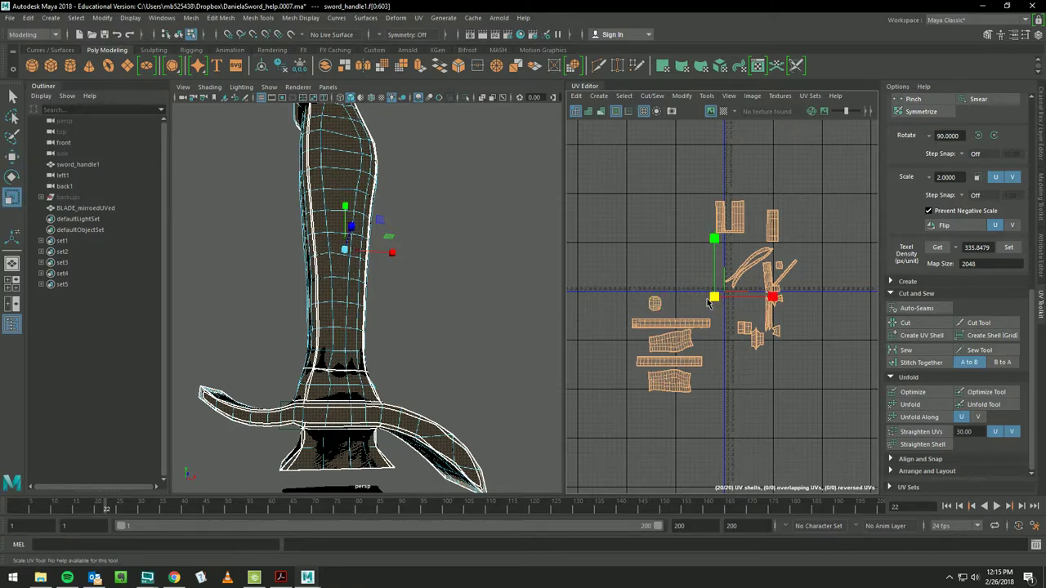
pyautogui.moveTo(710, 302); pyautogui.dragTo(686, 301)
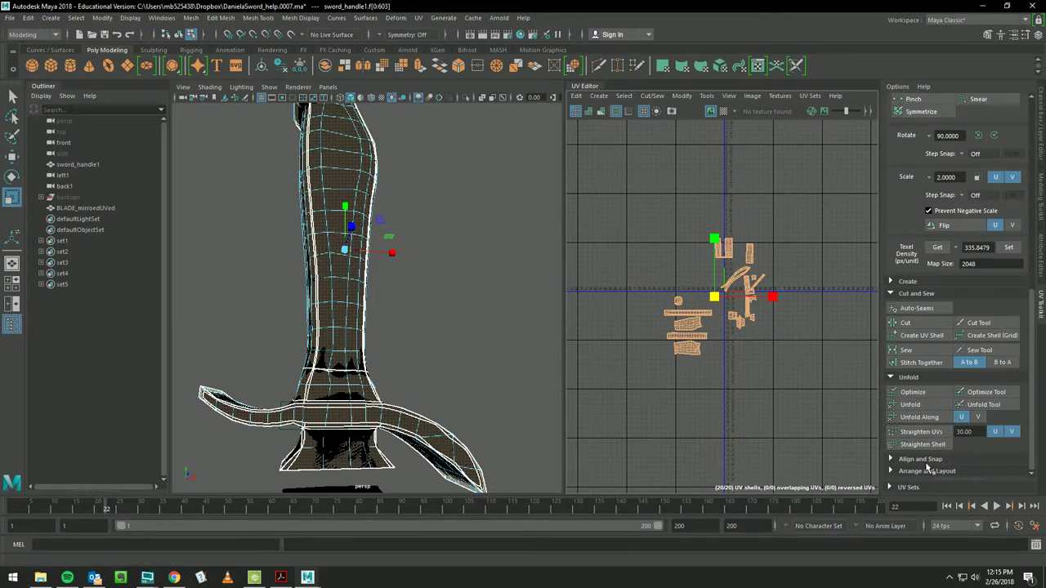
pyautogui.click(932, 471)
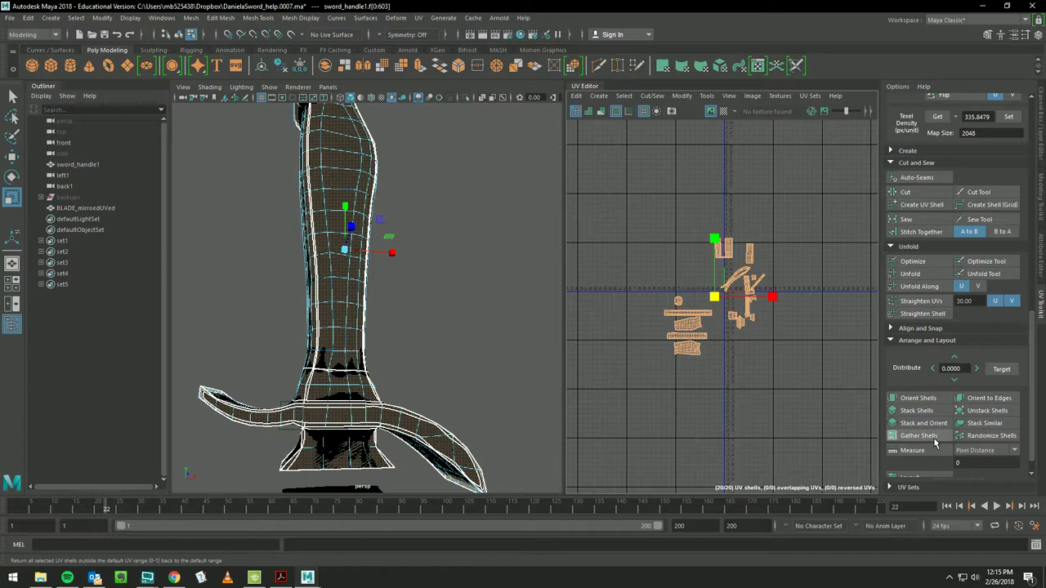
# - Run Layout UVs with 2048 packing resolution and Pre-Rotation Off
pyautogui.scroll(-1, 931, 458)
pyautogui.keyDown('shift'); pyautogui.click(926, 456); pyautogui.keyUp('shift')
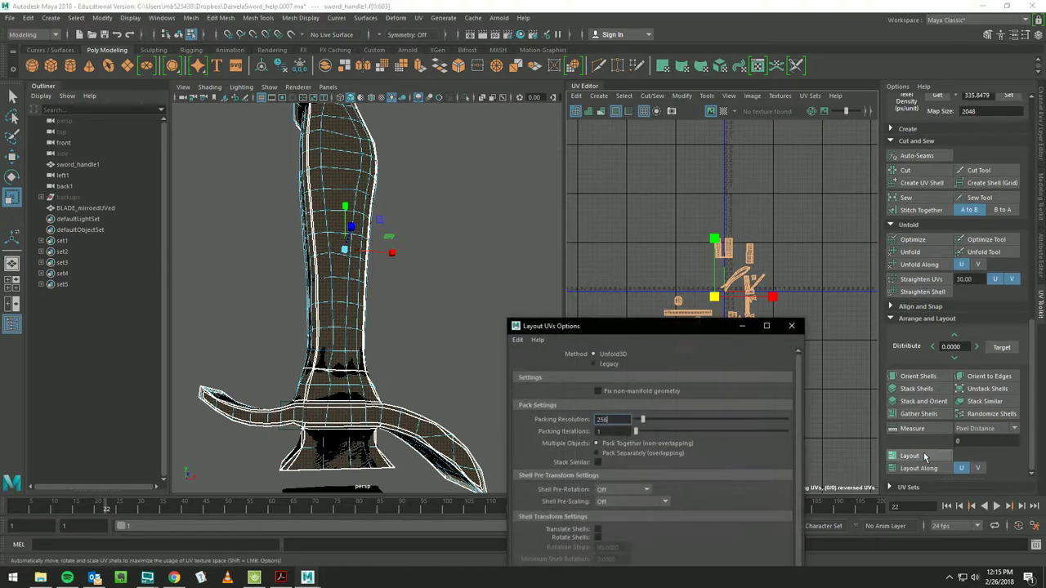
pyautogui.moveTo(633, 327); pyautogui.dragTo(555, 132)
pyautogui.write('2048')
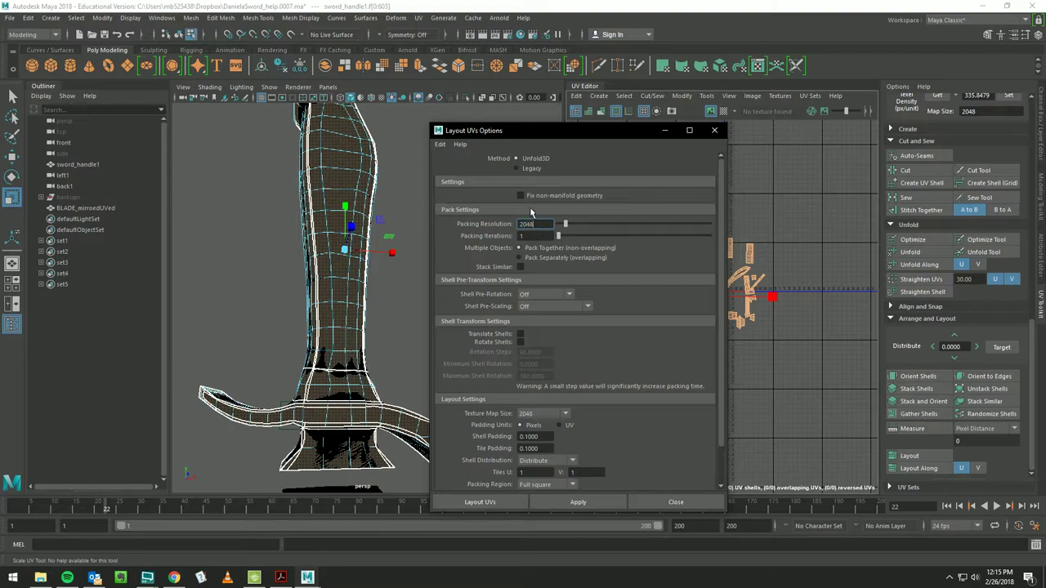
pyautogui.press('Return')
pyautogui.click(561, 296)
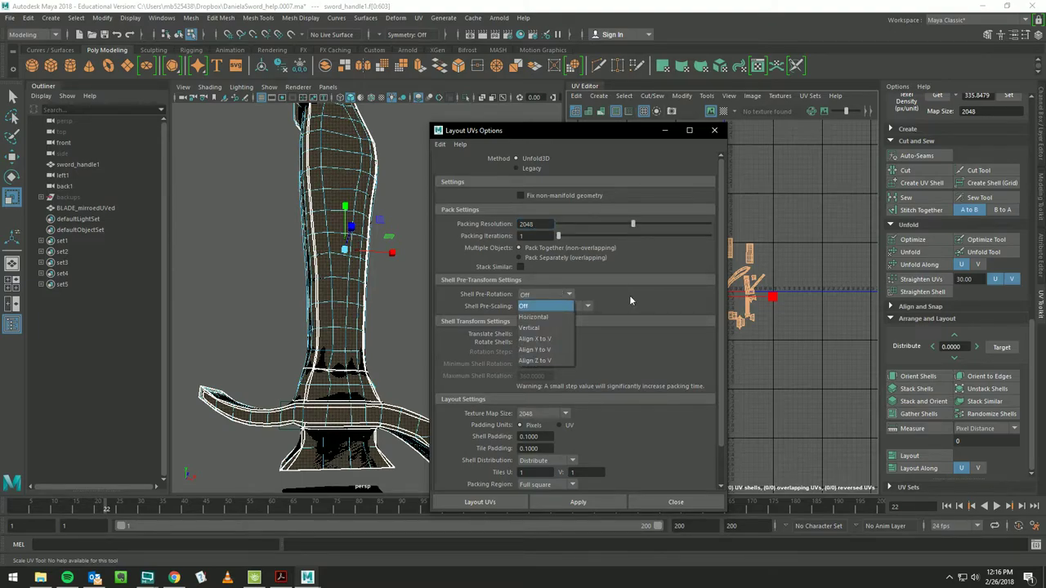
pyautogui.click(629, 296)
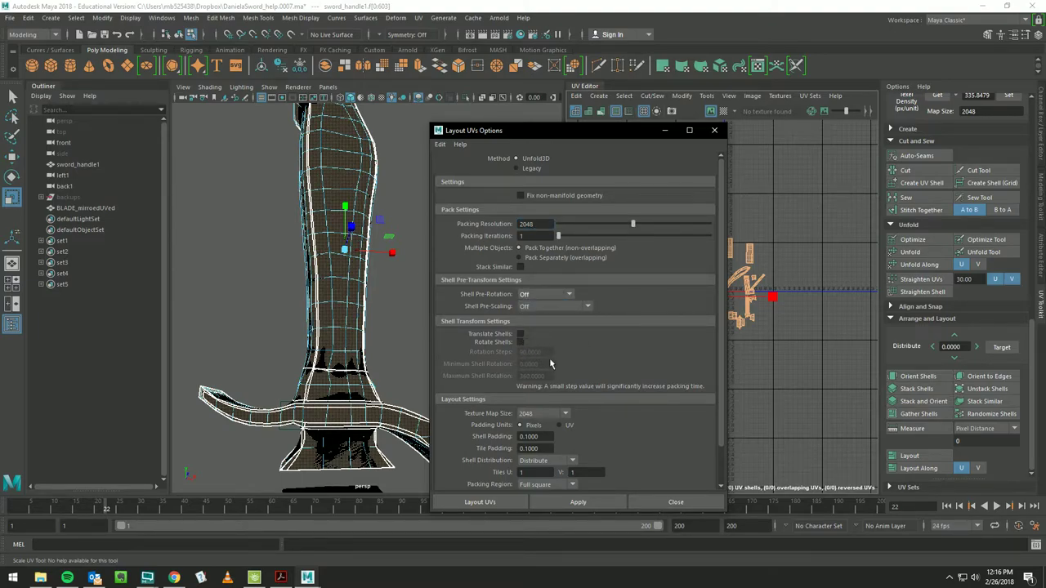
pyautogui.scroll(-2, 599, 372)
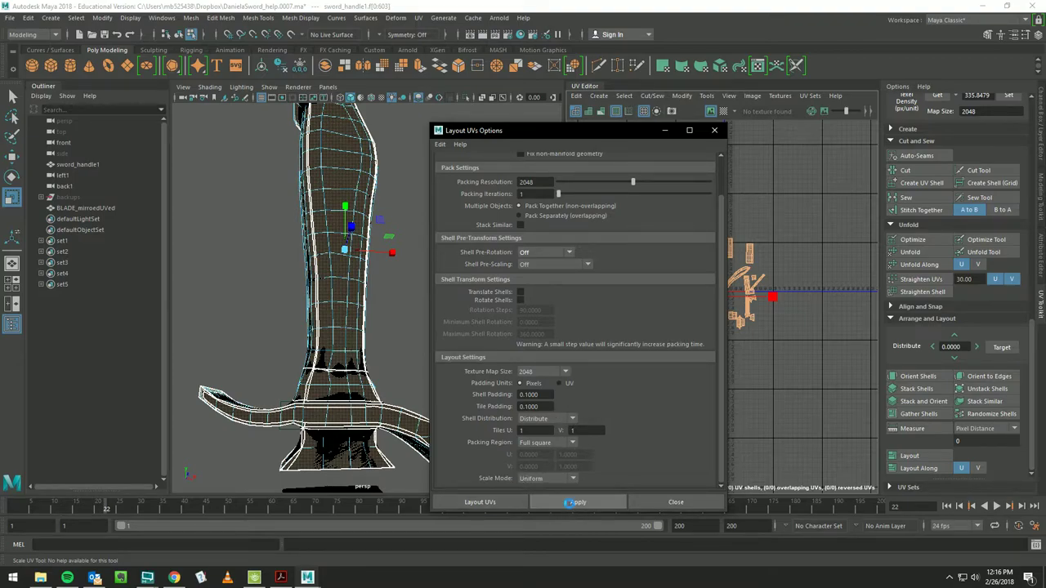
pyautogui.click(570, 503)
pyautogui.click(714, 131)
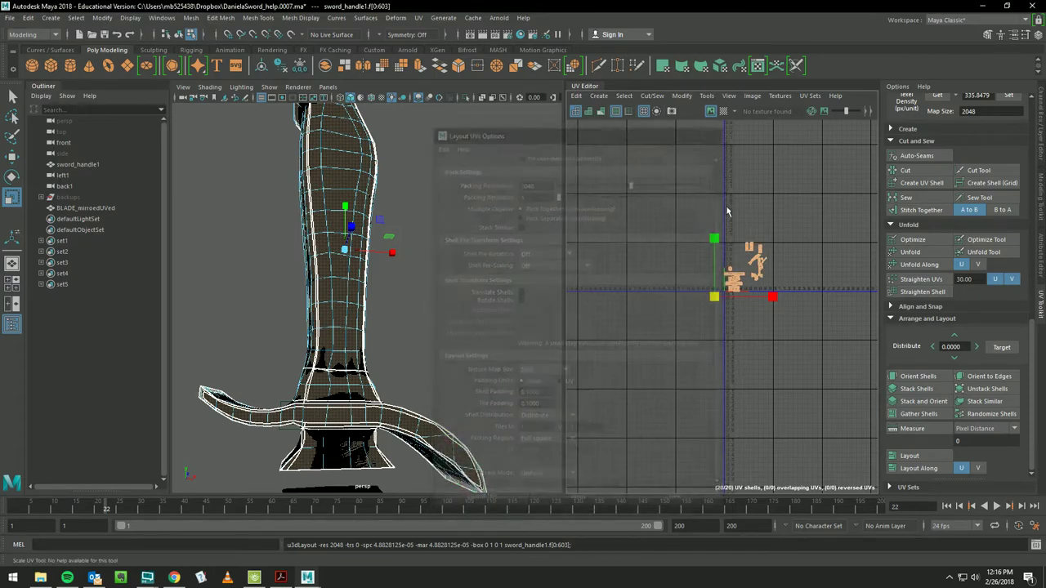
# - Undo the automatic layout to restore the earlier manual shell arrangement
pyautogui.scroll(2, 784, 290)
pyautogui.scroll(2, 785, 290)
pyautogui.scroll(2, 723, 237)
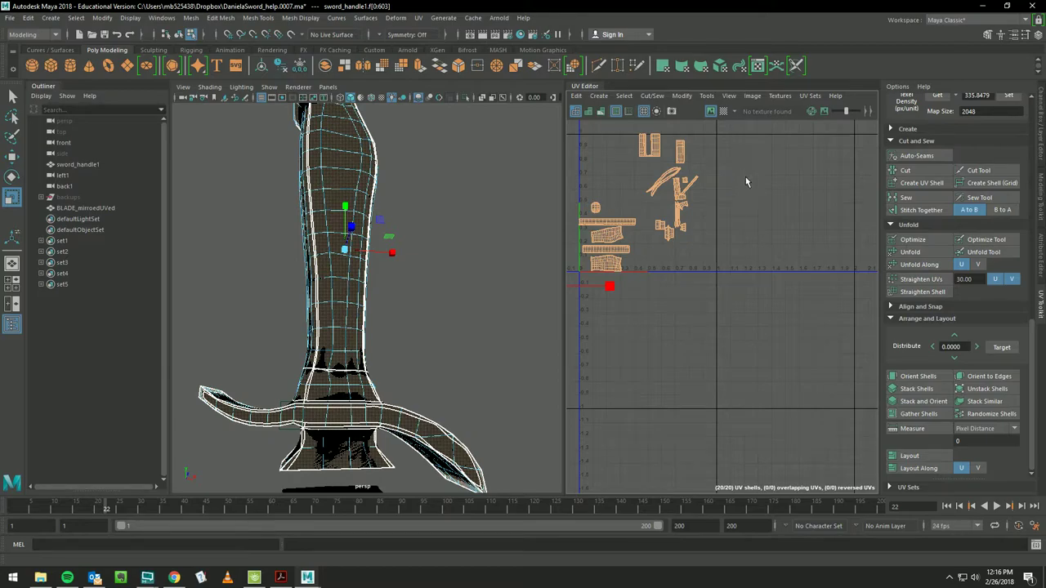
pyautogui.hotkey('ctrl', 'z')
pyautogui.click(117, 35)
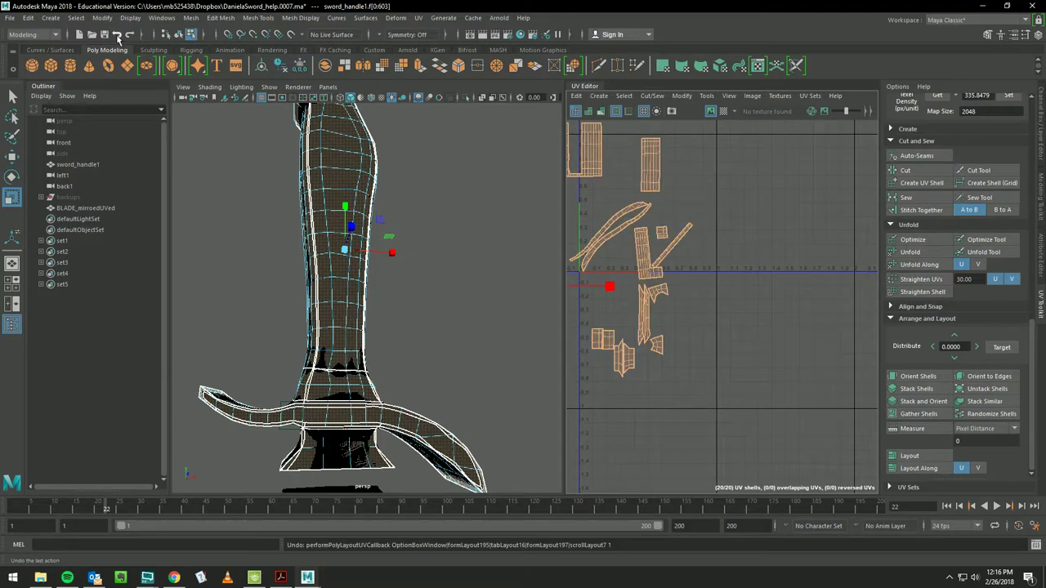
pyautogui.click(118, 36)
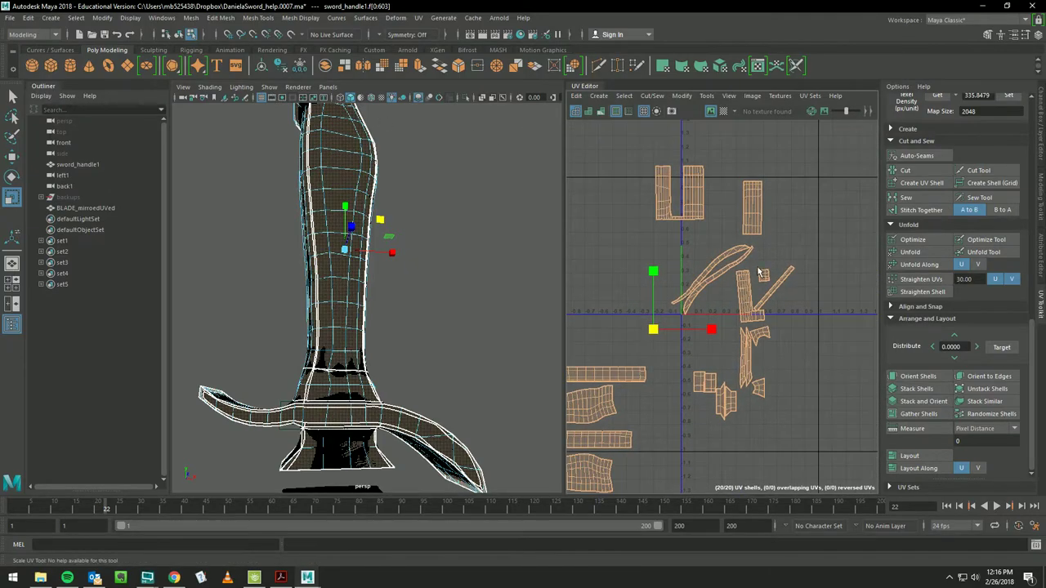
pyautogui.hotkey('ctrl', 'z')
pyautogui.hotkey('ctrl', 'z')
pyautogui.hotkey('ctrl', 'z')
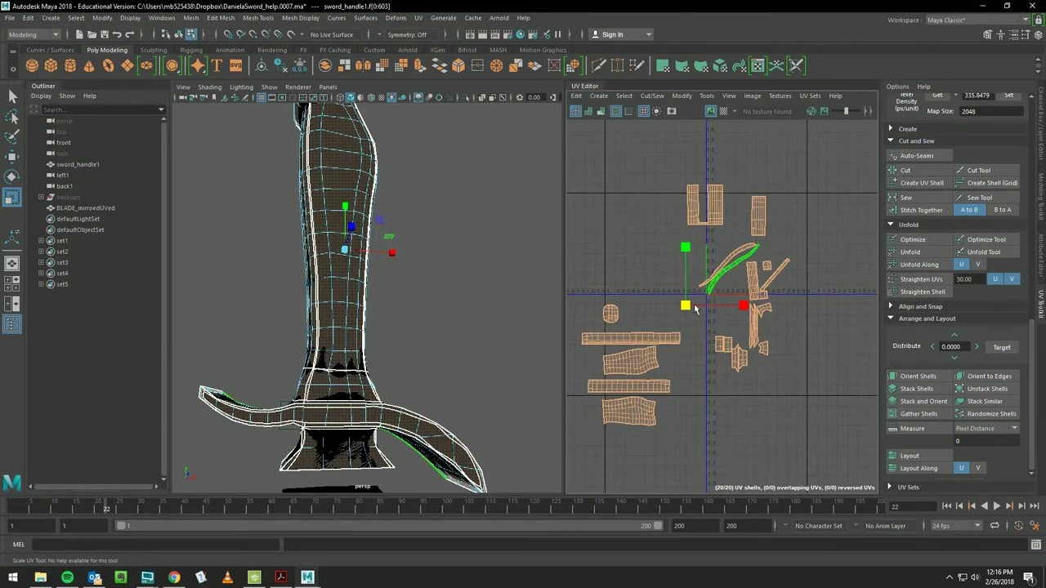
pyautogui.click(631, 362)
pyautogui.click(645, 339)
# - Move the long bar shell into the upper-right tile and push the crossguard and small shells aside
pyautogui.press('r')
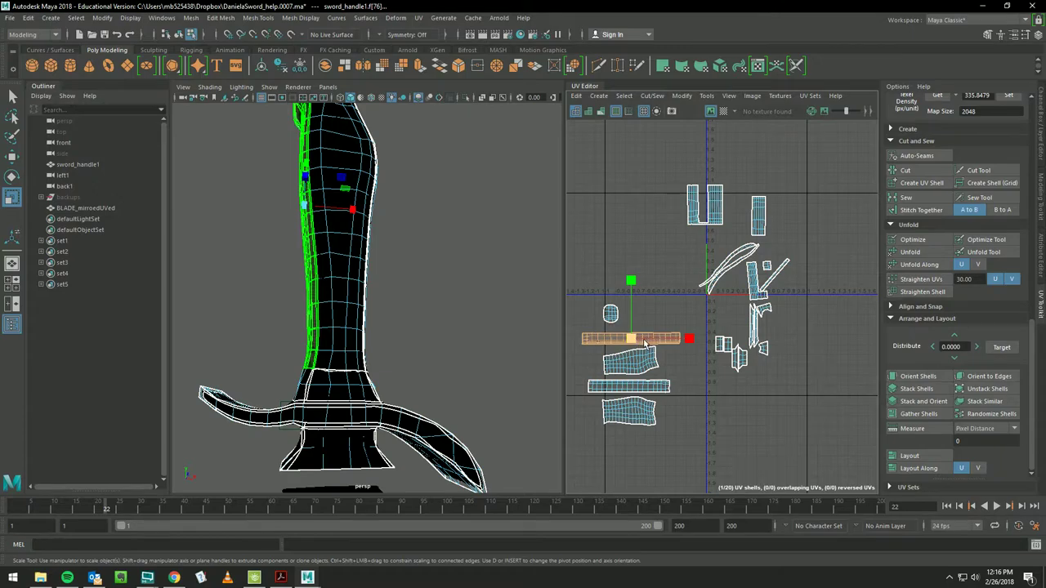
pyautogui.press('w')
pyautogui.moveTo(632, 340); pyautogui.dragTo(752, 288)
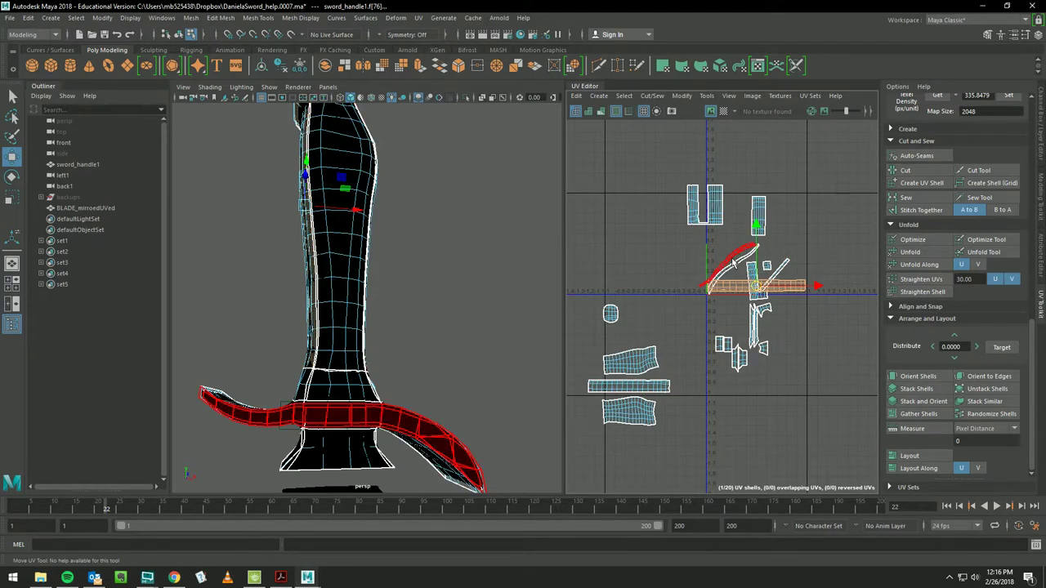
pyautogui.click(726, 268)
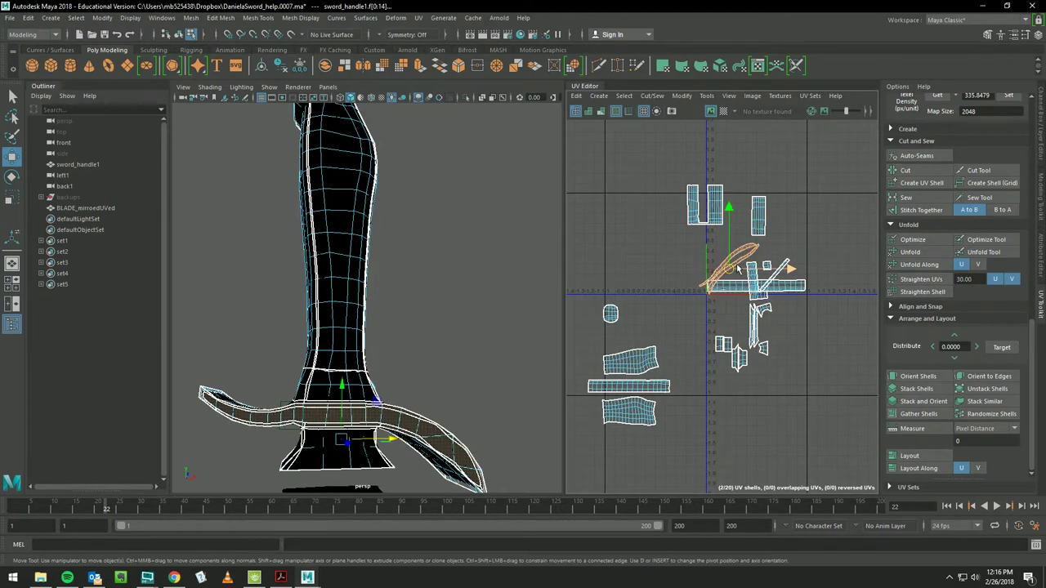
pyautogui.moveTo(719, 269); pyautogui.dragTo(615, 232)
pyautogui.click(755, 280)
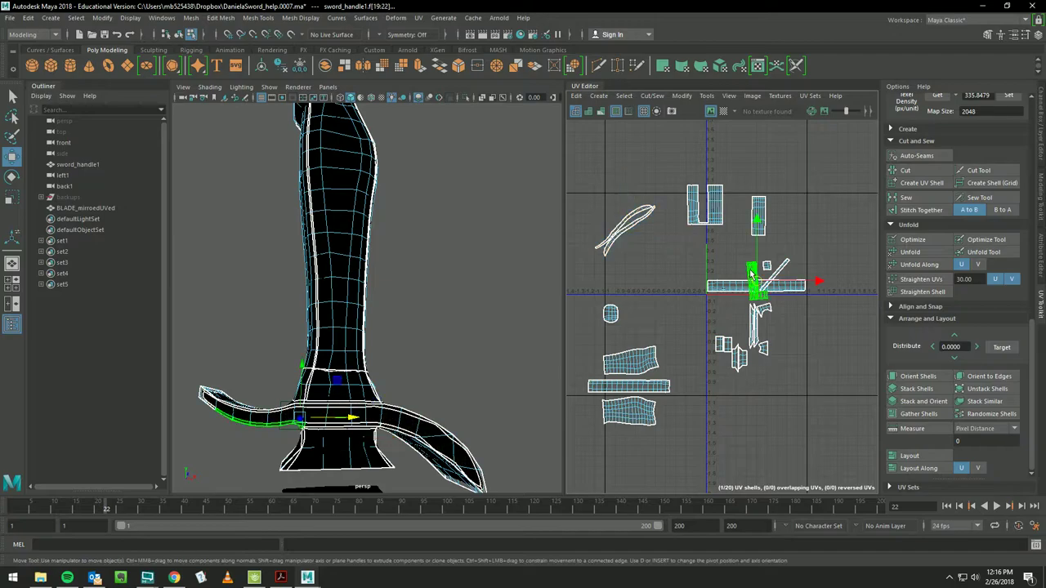
pyautogui.moveTo(756, 280); pyautogui.dragTo(661, 247)
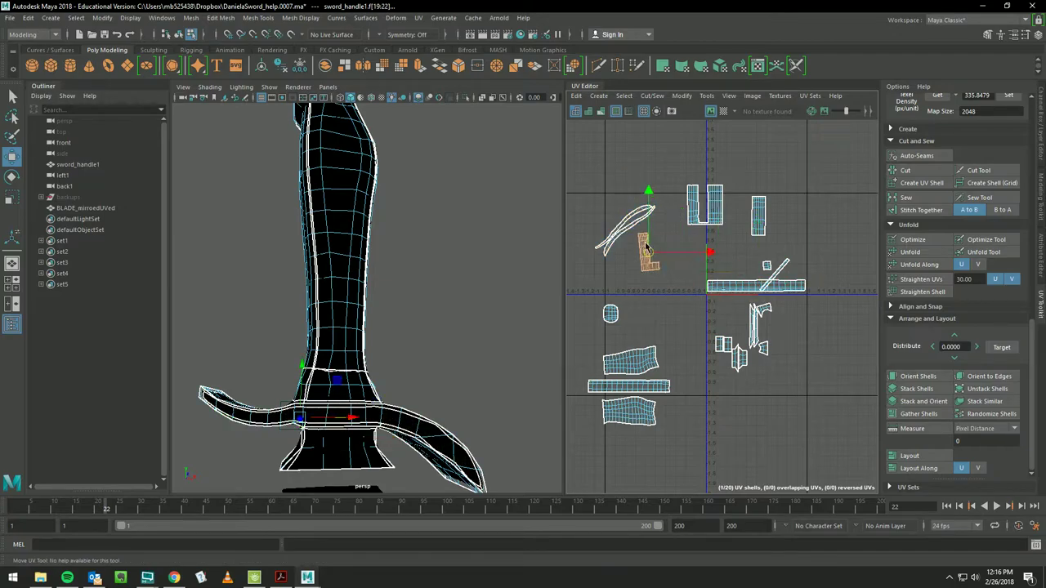
pyautogui.click(775, 274)
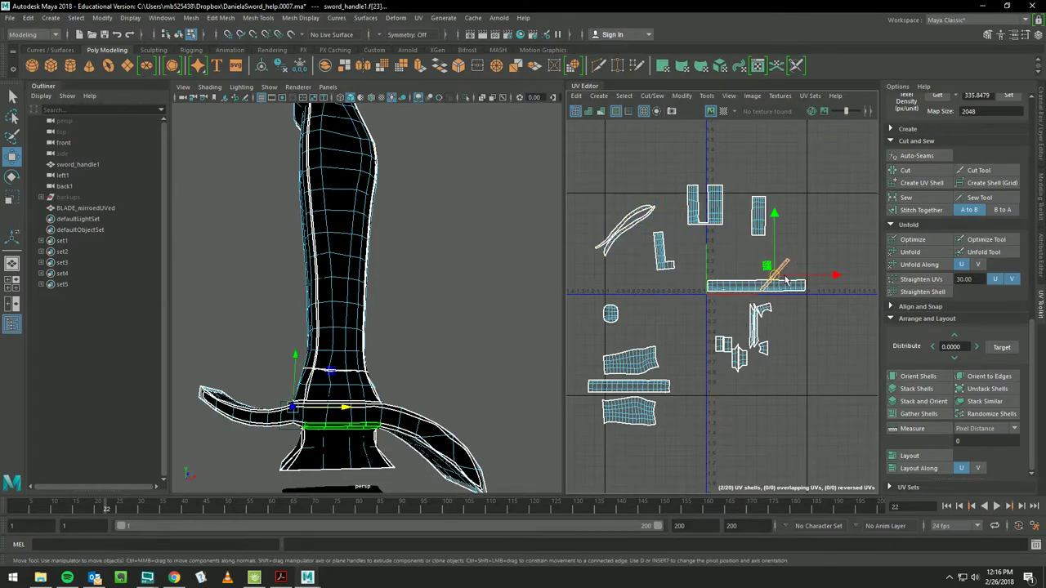
pyautogui.moveTo(774, 275); pyautogui.dragTo(654, 307)
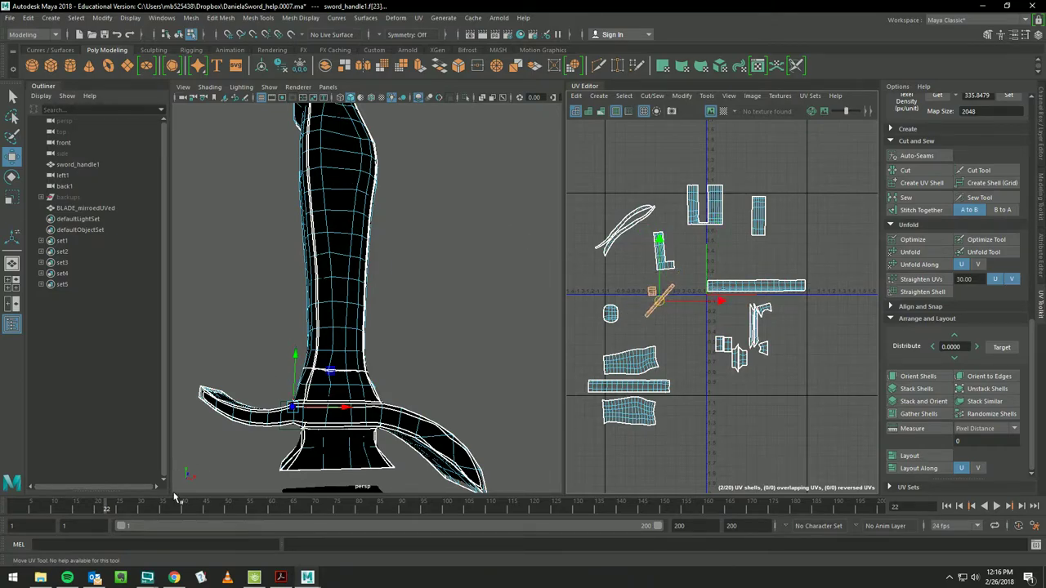
# - Place the second long strip shell in the tile just above the first
pyautogui.click(173, 575)
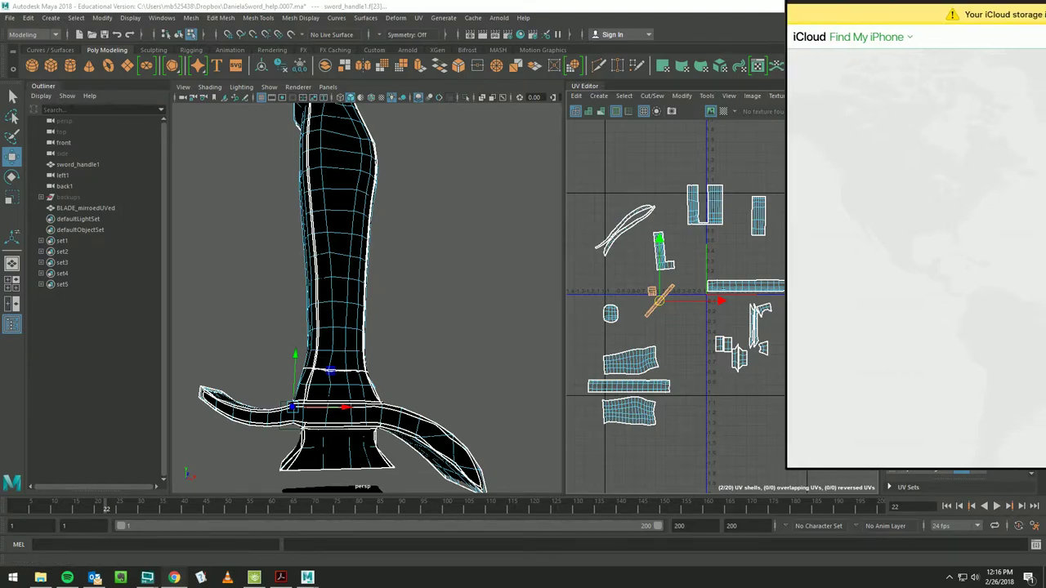
pyautogui.moveTo(866, 3); pyautogui.dragTo(1032, 111)
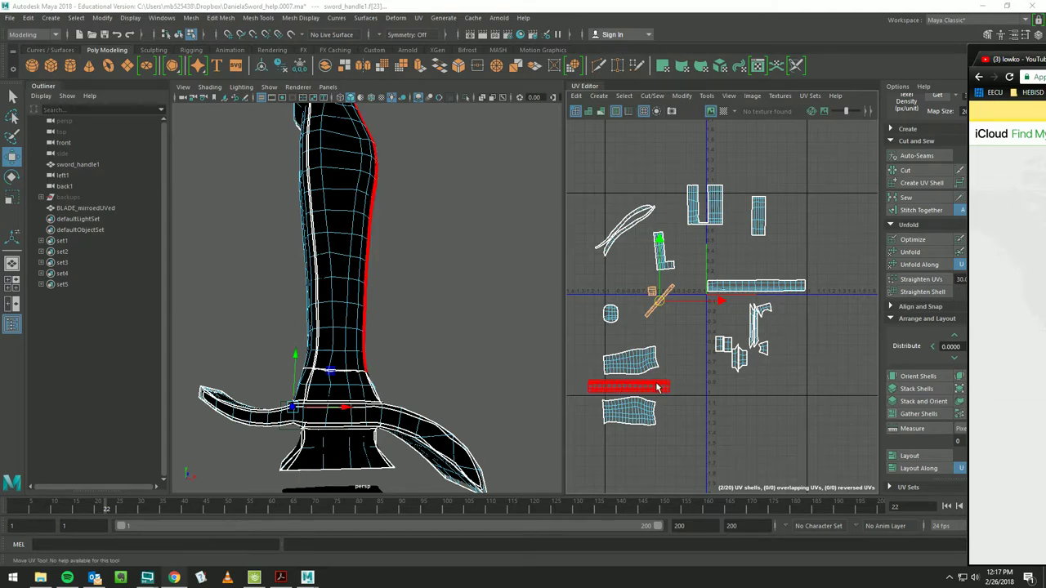
pyautogui.click(631, 390)
pyautogui.moveTo(632, 391); pyautogui.dragTo(748, 273)
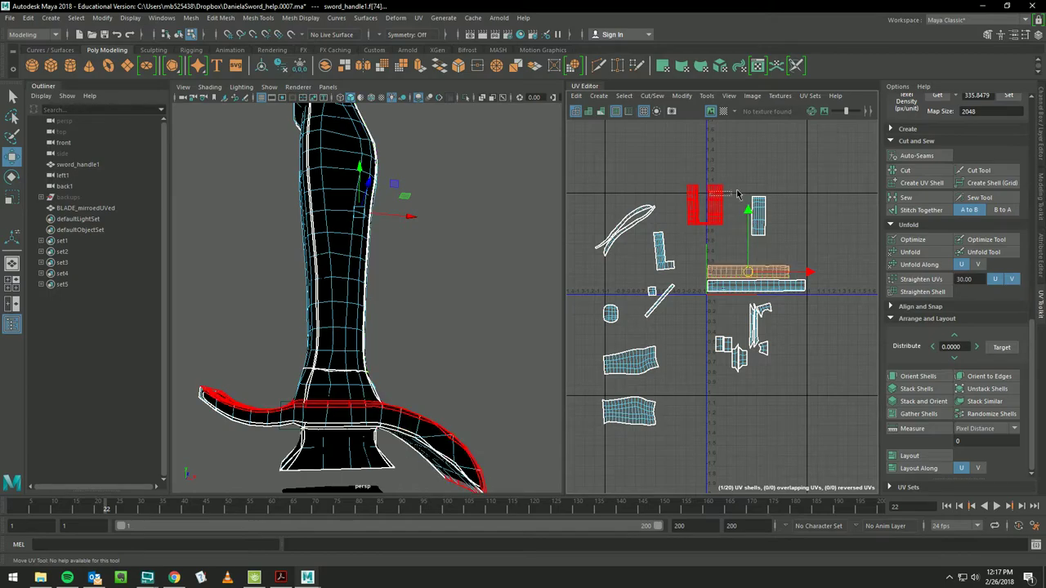
# - Move the tall shell to the tile's upper-right corner and the lower-left shell above the strips
pyautogui.click(708, 203)
pyautogui.moveTo(708, 202); pyautogui.dragTo(829, 175)
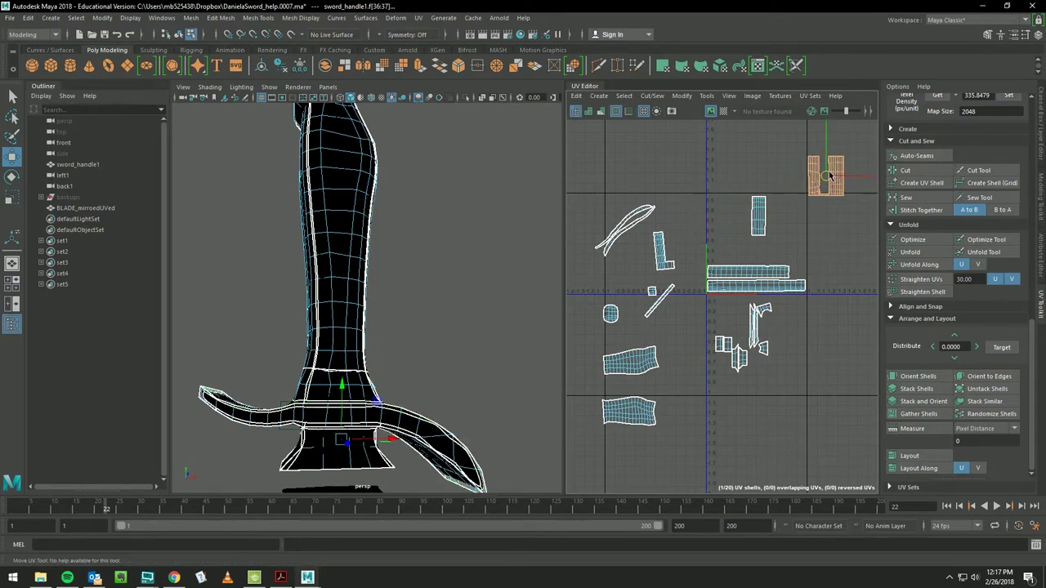
pyautogui.click(631, 362)
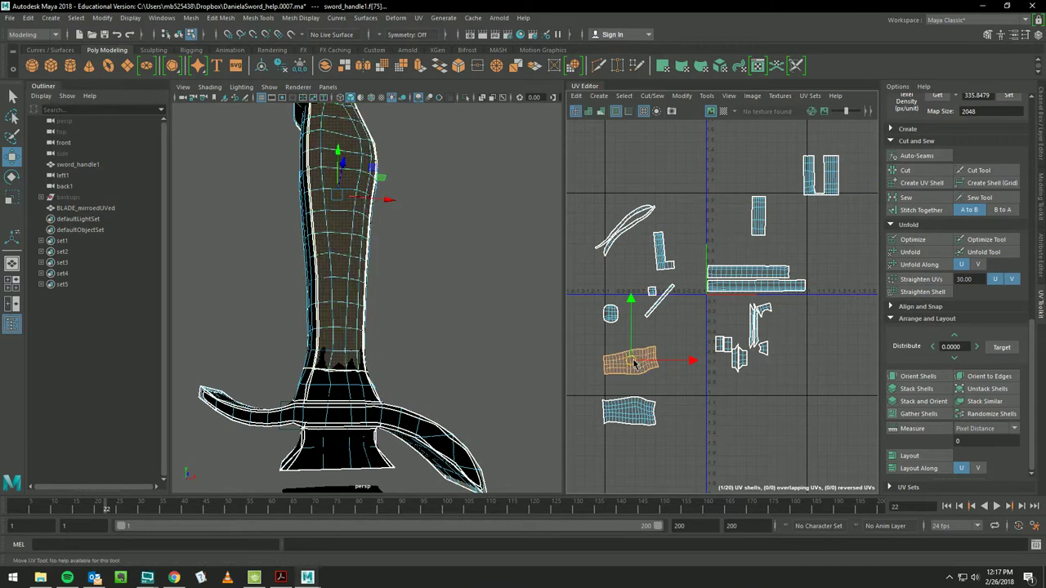
pyautogui.moveTo(634, 364); pyautogui.dragTo(739, 252)
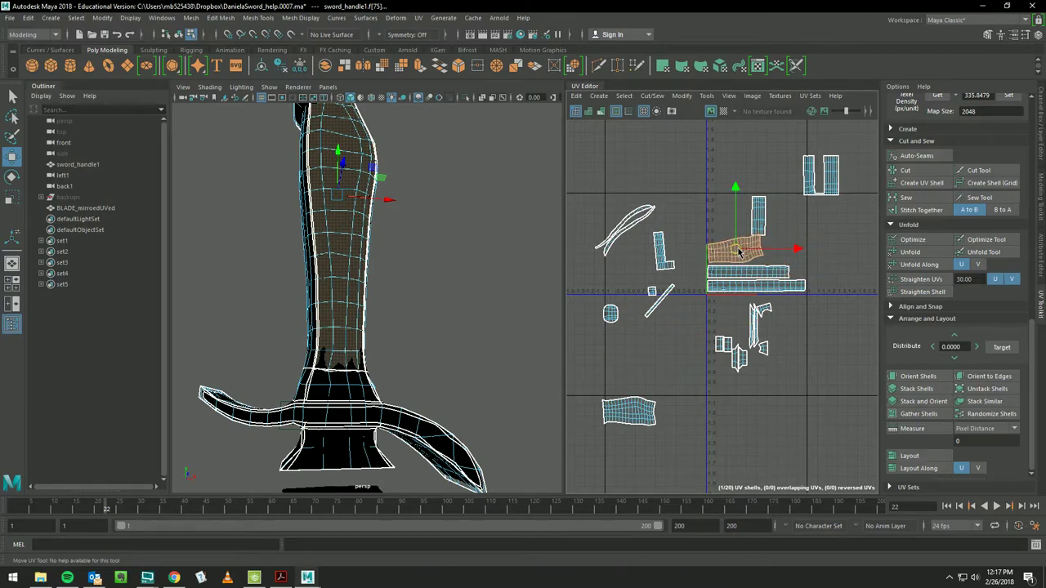
pyautogui.click(760, 216)
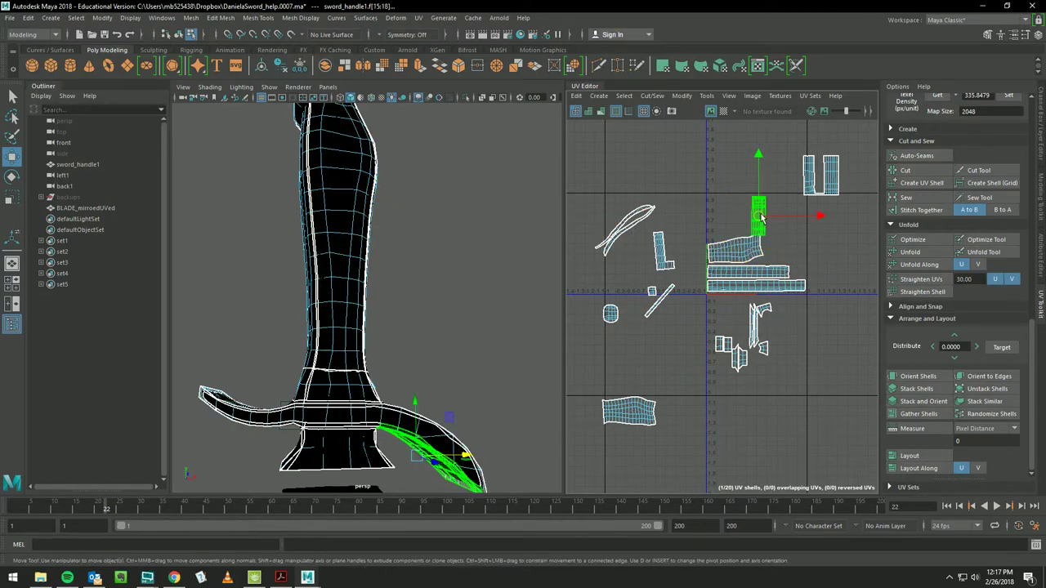
pyautogui.moveTo(760, 216); pyautogui.dragTo(855, 219)
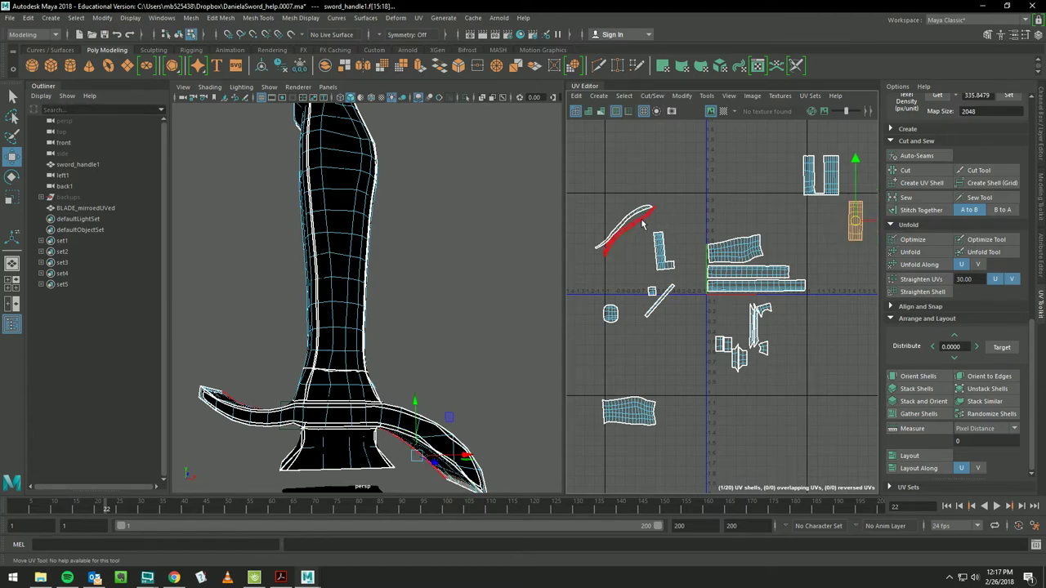
# - Rotate the curved shell to lie horizontally and nudge it up-right
pyautogui.moveTo(619, 198)
pyautogui.mouseDown()
pyautogui.moveTo(639, 249)
pyautogui.moveTo(770, 221)
pyautogui.mouseUp()
pyautogui.press('e')
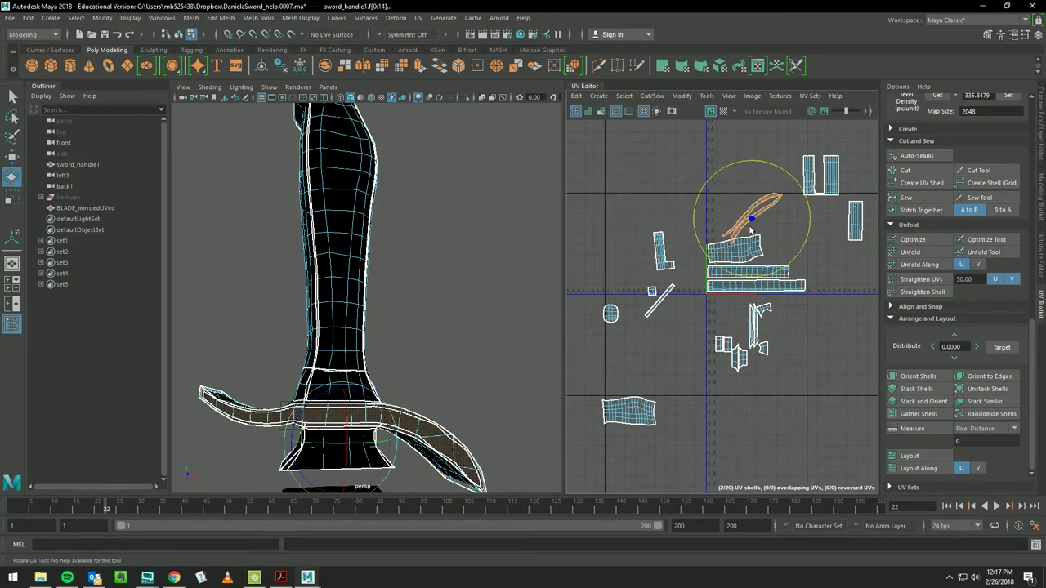
pyautogui.press('r')
pyautogui.press('e')
pyautogui.moveTo(777, 169); pyautogui.dragTo(774, 224)
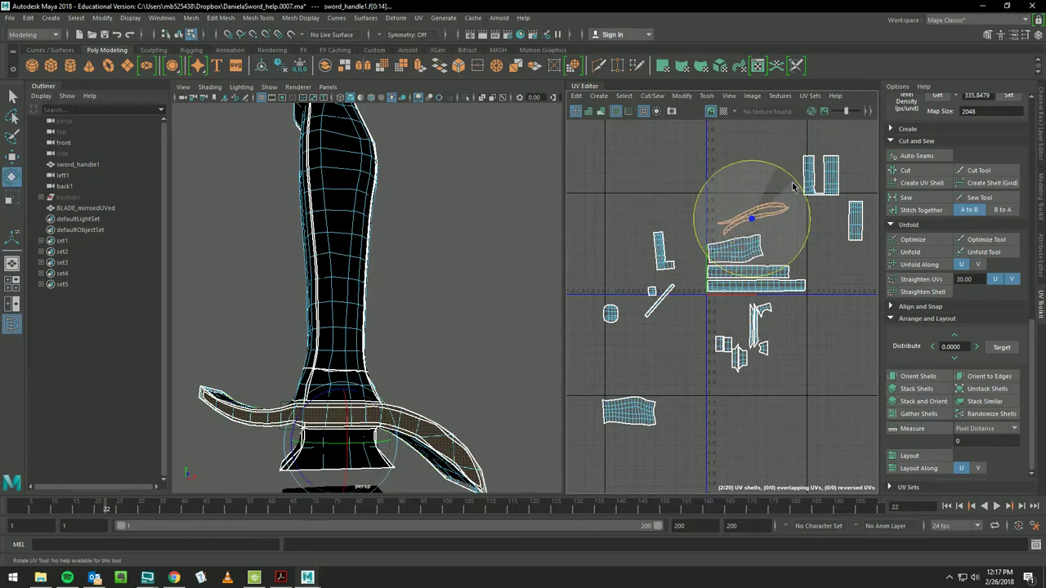
pyautogui.press('q')
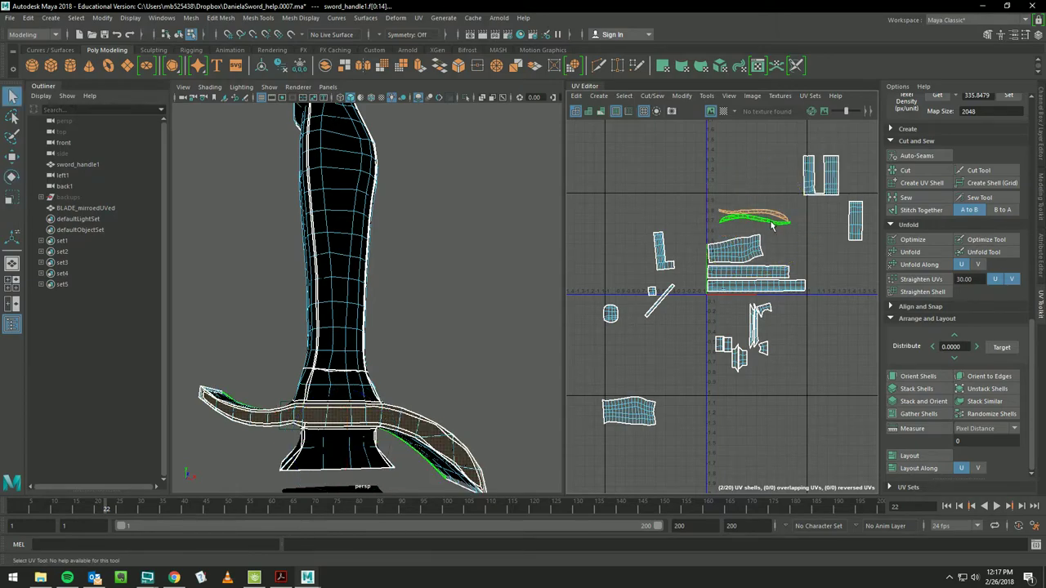
pyautogui.press('w')
pyautogui.moveTo(754, 221); pyautogui.dragTo(767, 208)
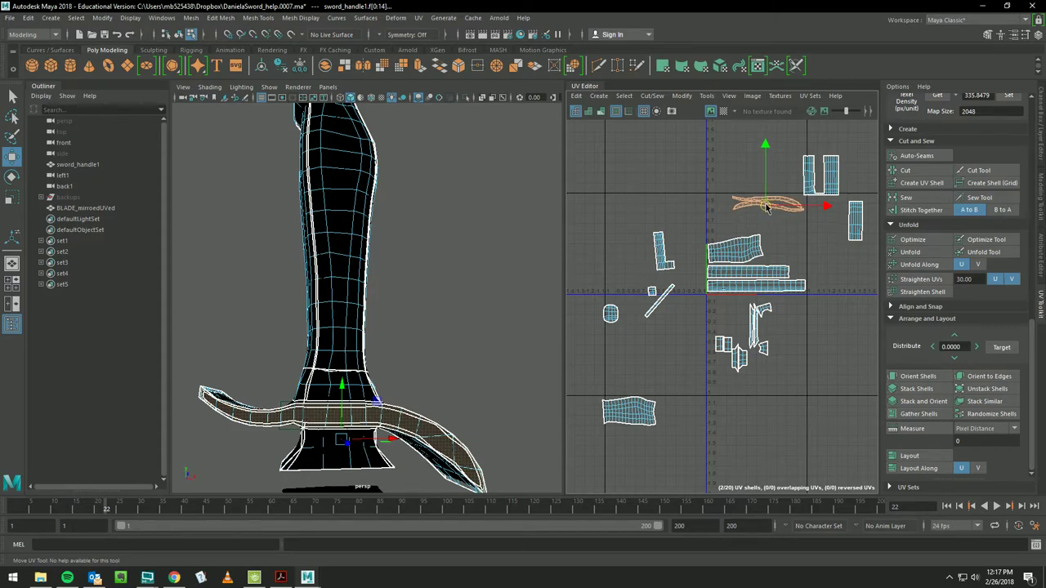
# - Move the tall shell beside the stacked pieces and the bottom-left shell into the cluster
pyautogui.click(813, 193)
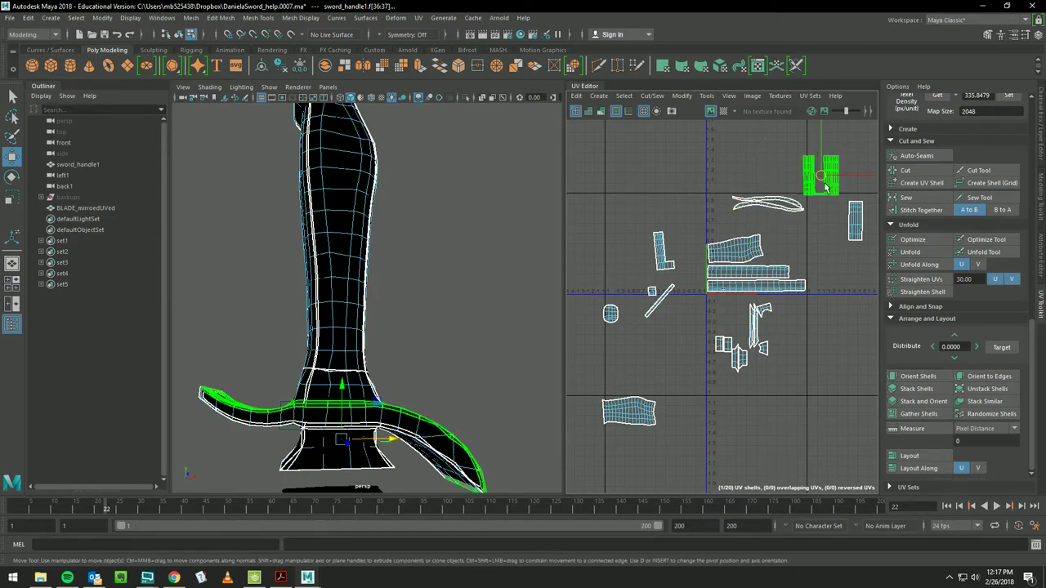
pyautogui.moveTo(811, 195); pyautogui.dragTo(783, 241)
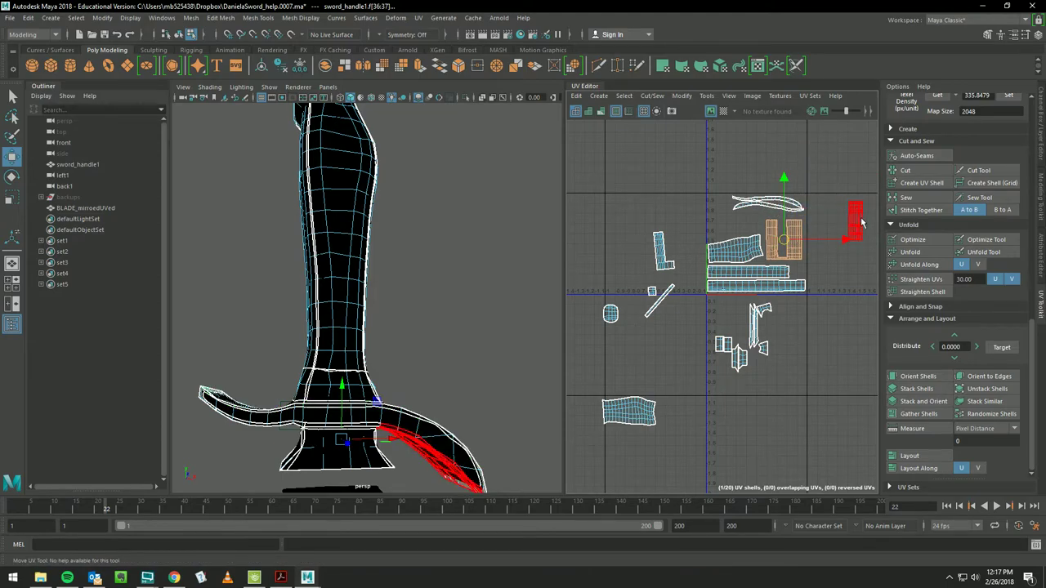
pyautogui.click(628, 411)
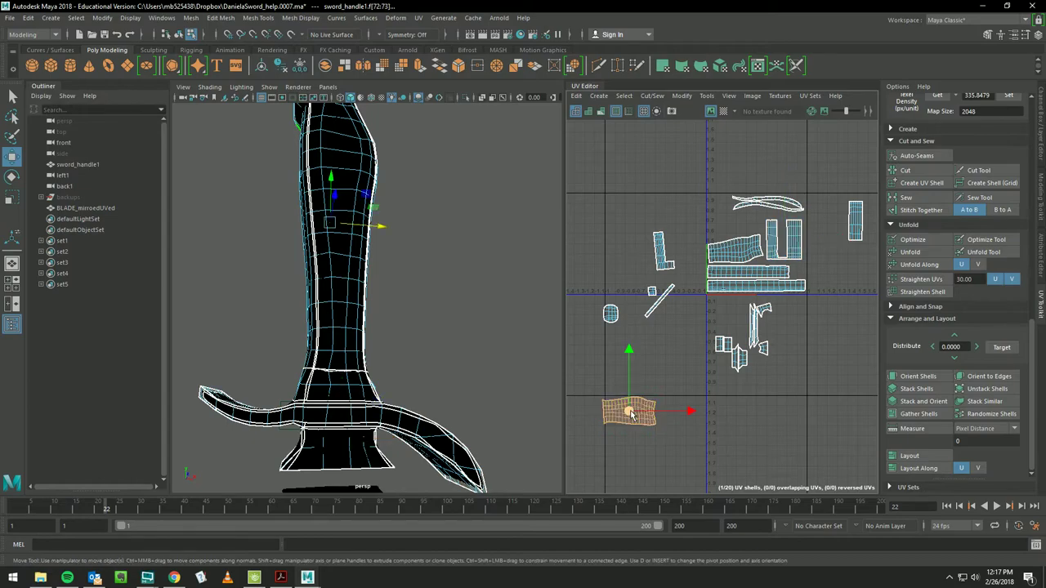
pyautogui.moveTo(628, 411); pyautogui.dragTo(737, 223)
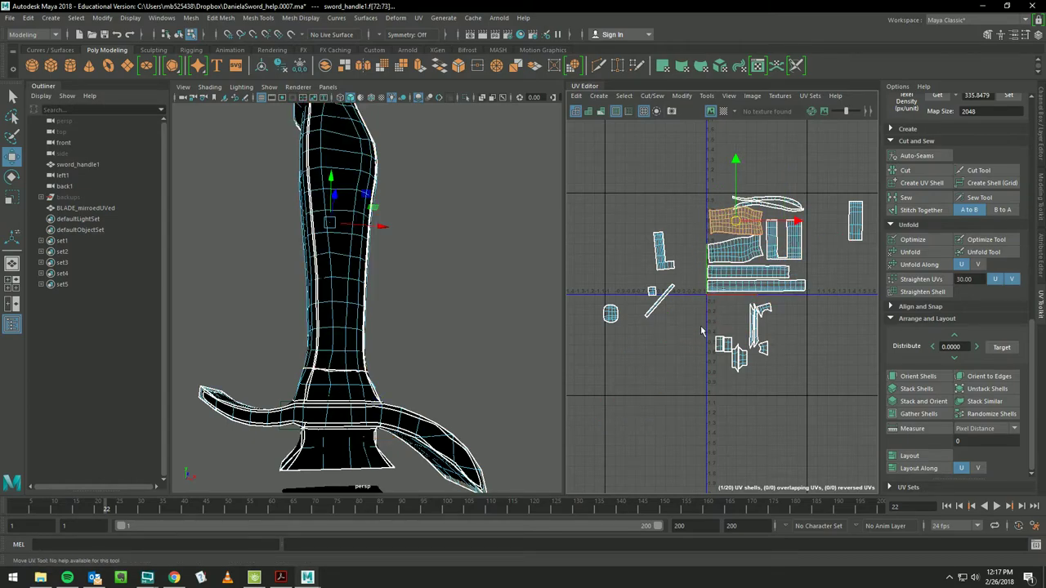